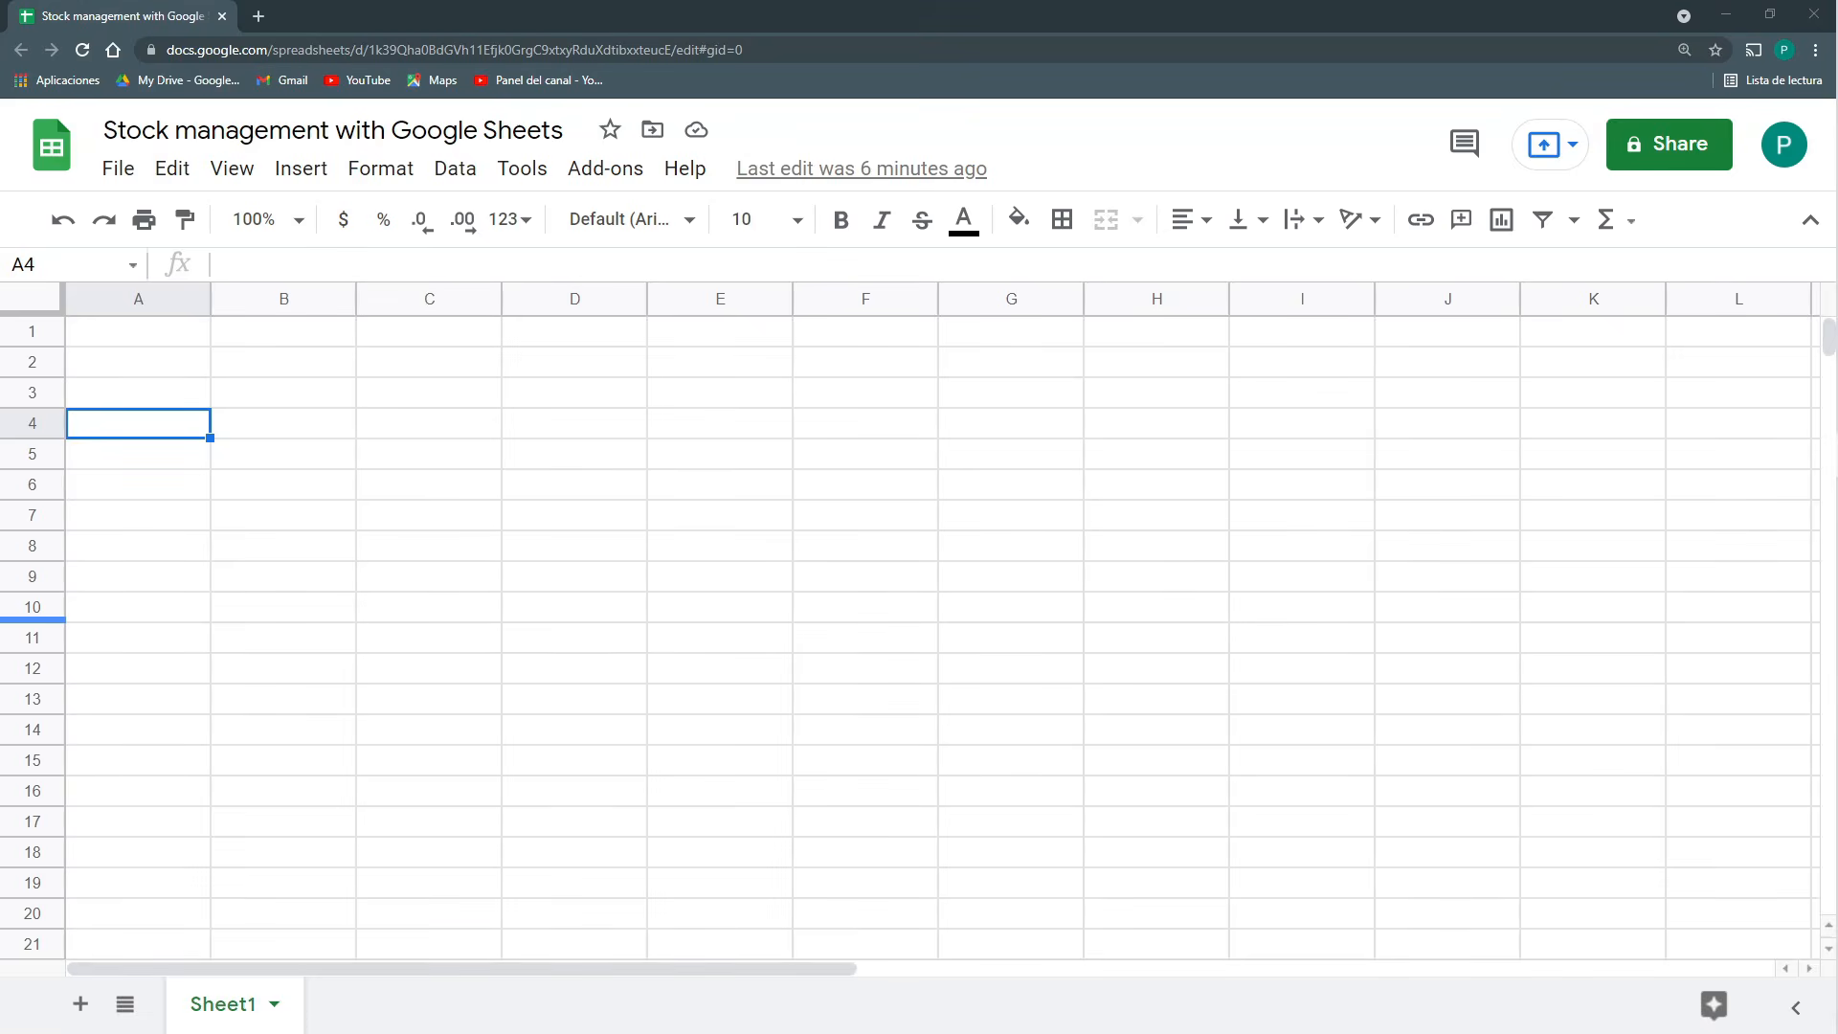
# Rename the existing sheet Sheet1 as Products.
pyautogui.click(555, 464)
pyautogui.hotkey('ctrl', '+')
pyautogui.doubleClick(320, 1010)
pyautogui.write('Products')
# Add a second sheet and name it Input / Output.
pyautogui.click(107, 998)
pyautogui.doubleClick(536, 1008)
pyautogui.write('Input ')
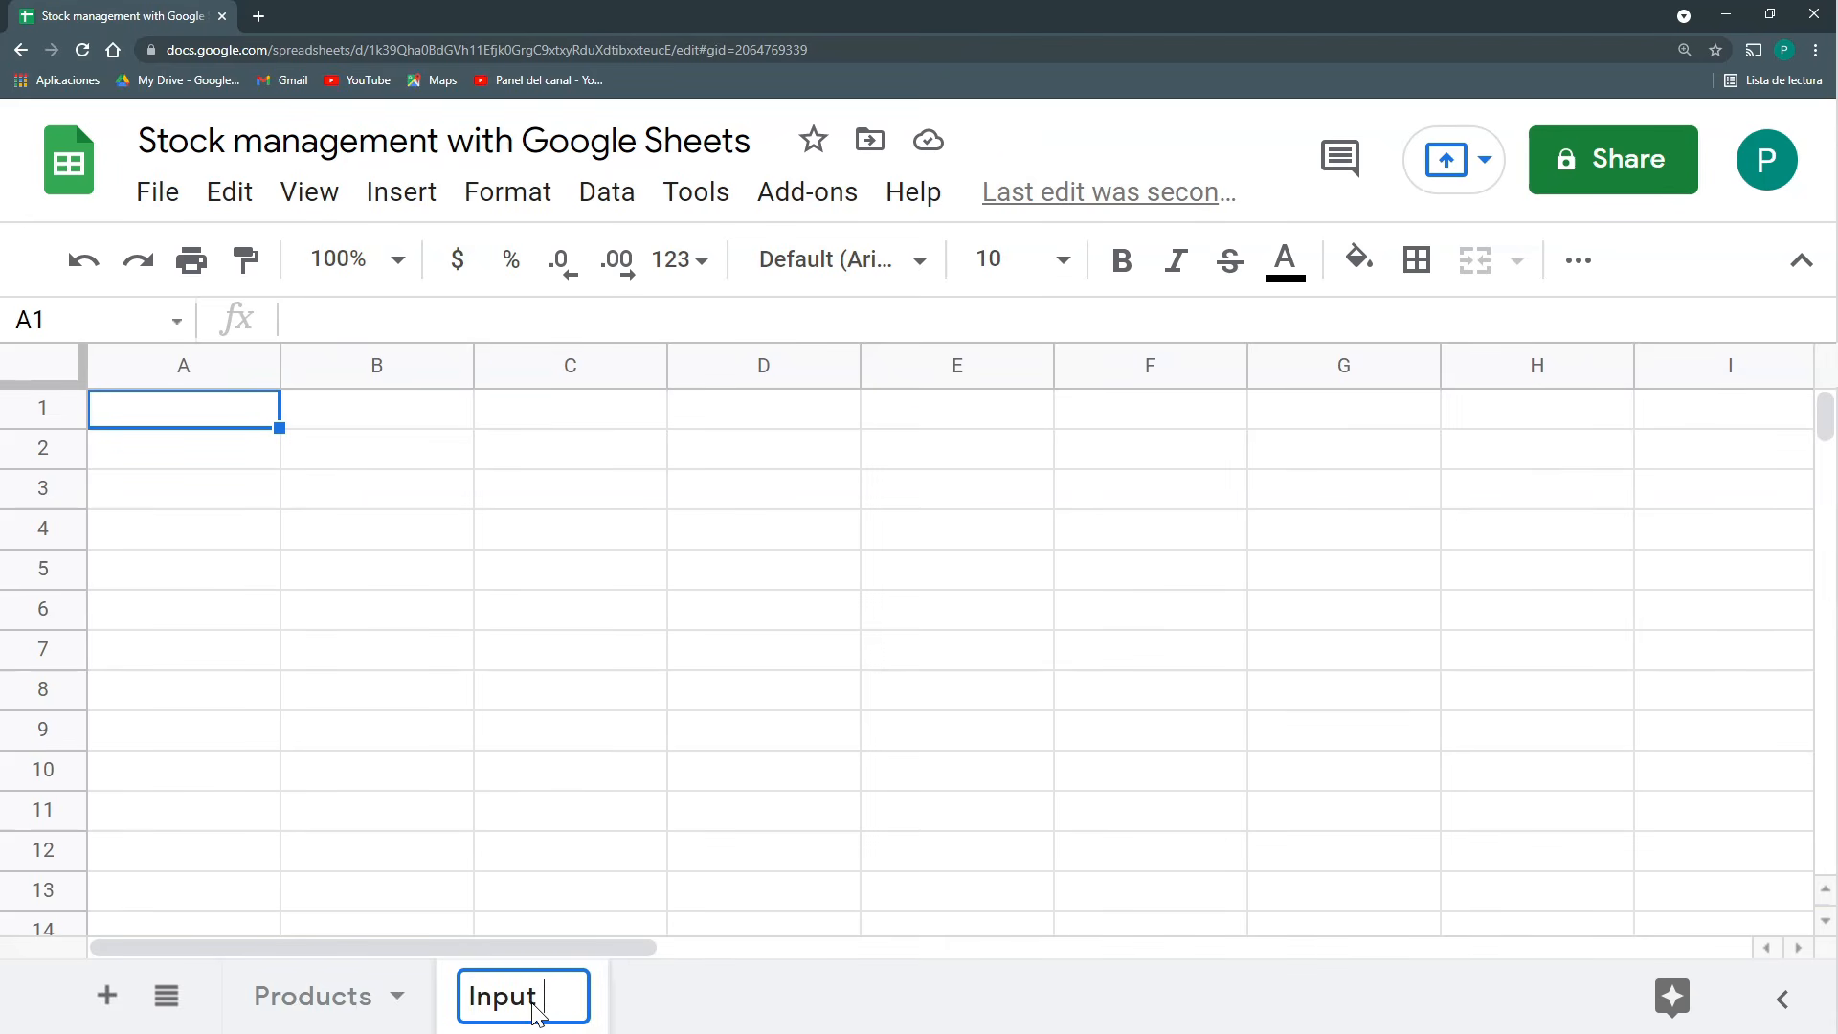
pyautogui.write('/ Output')
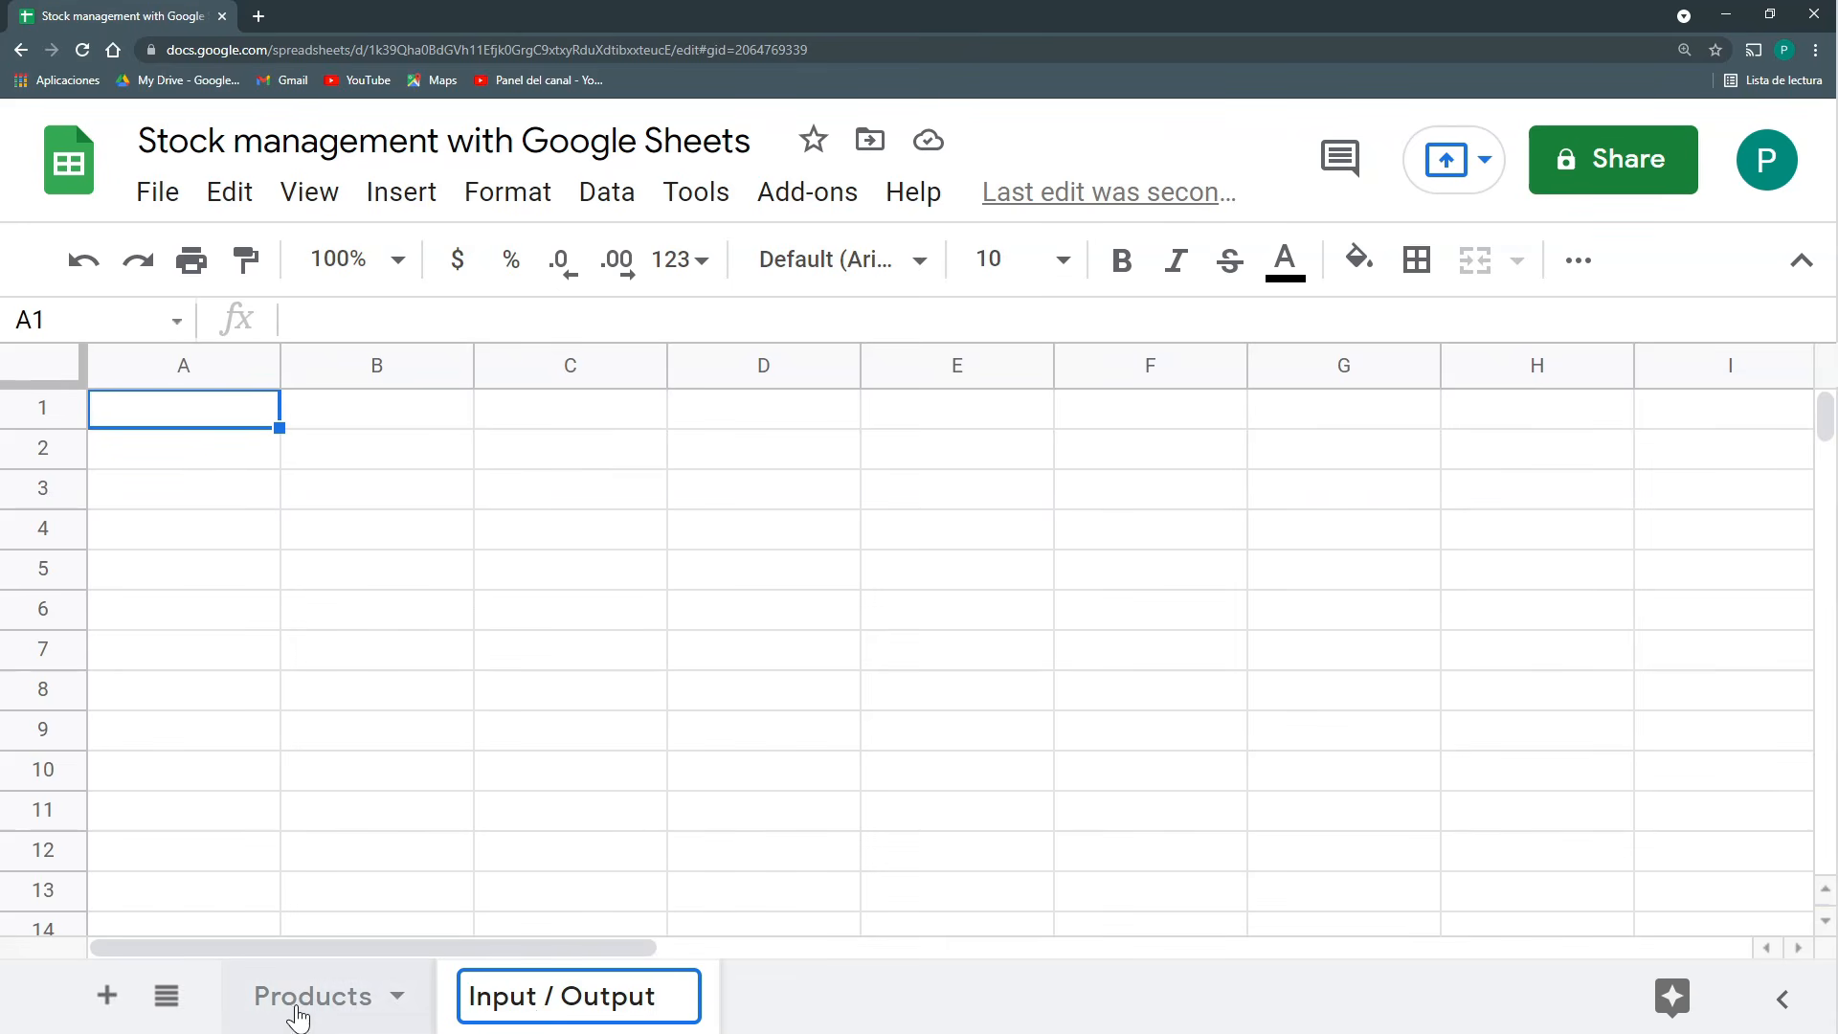
# Add a third sheet and name it Stock.
pyautogui.click(112, 1008)
pyautogui.doubleClick(787, 1000)
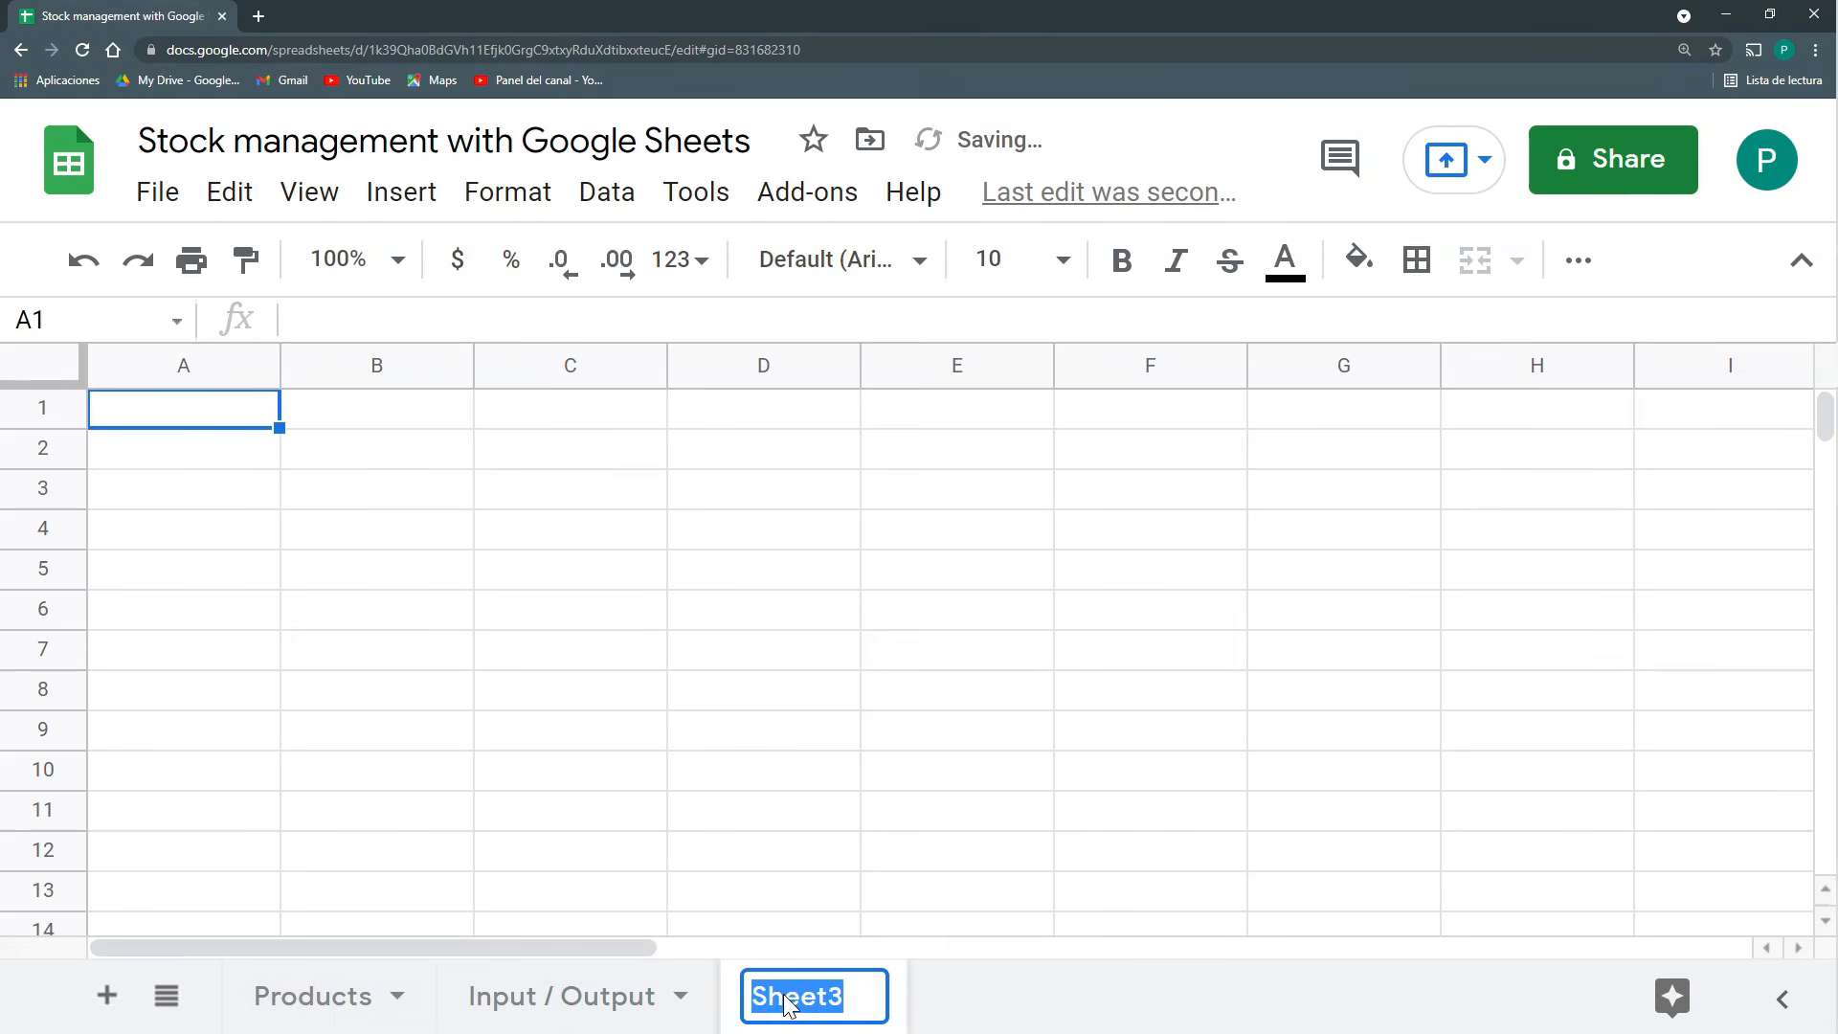
pyautogui.write('Stock')
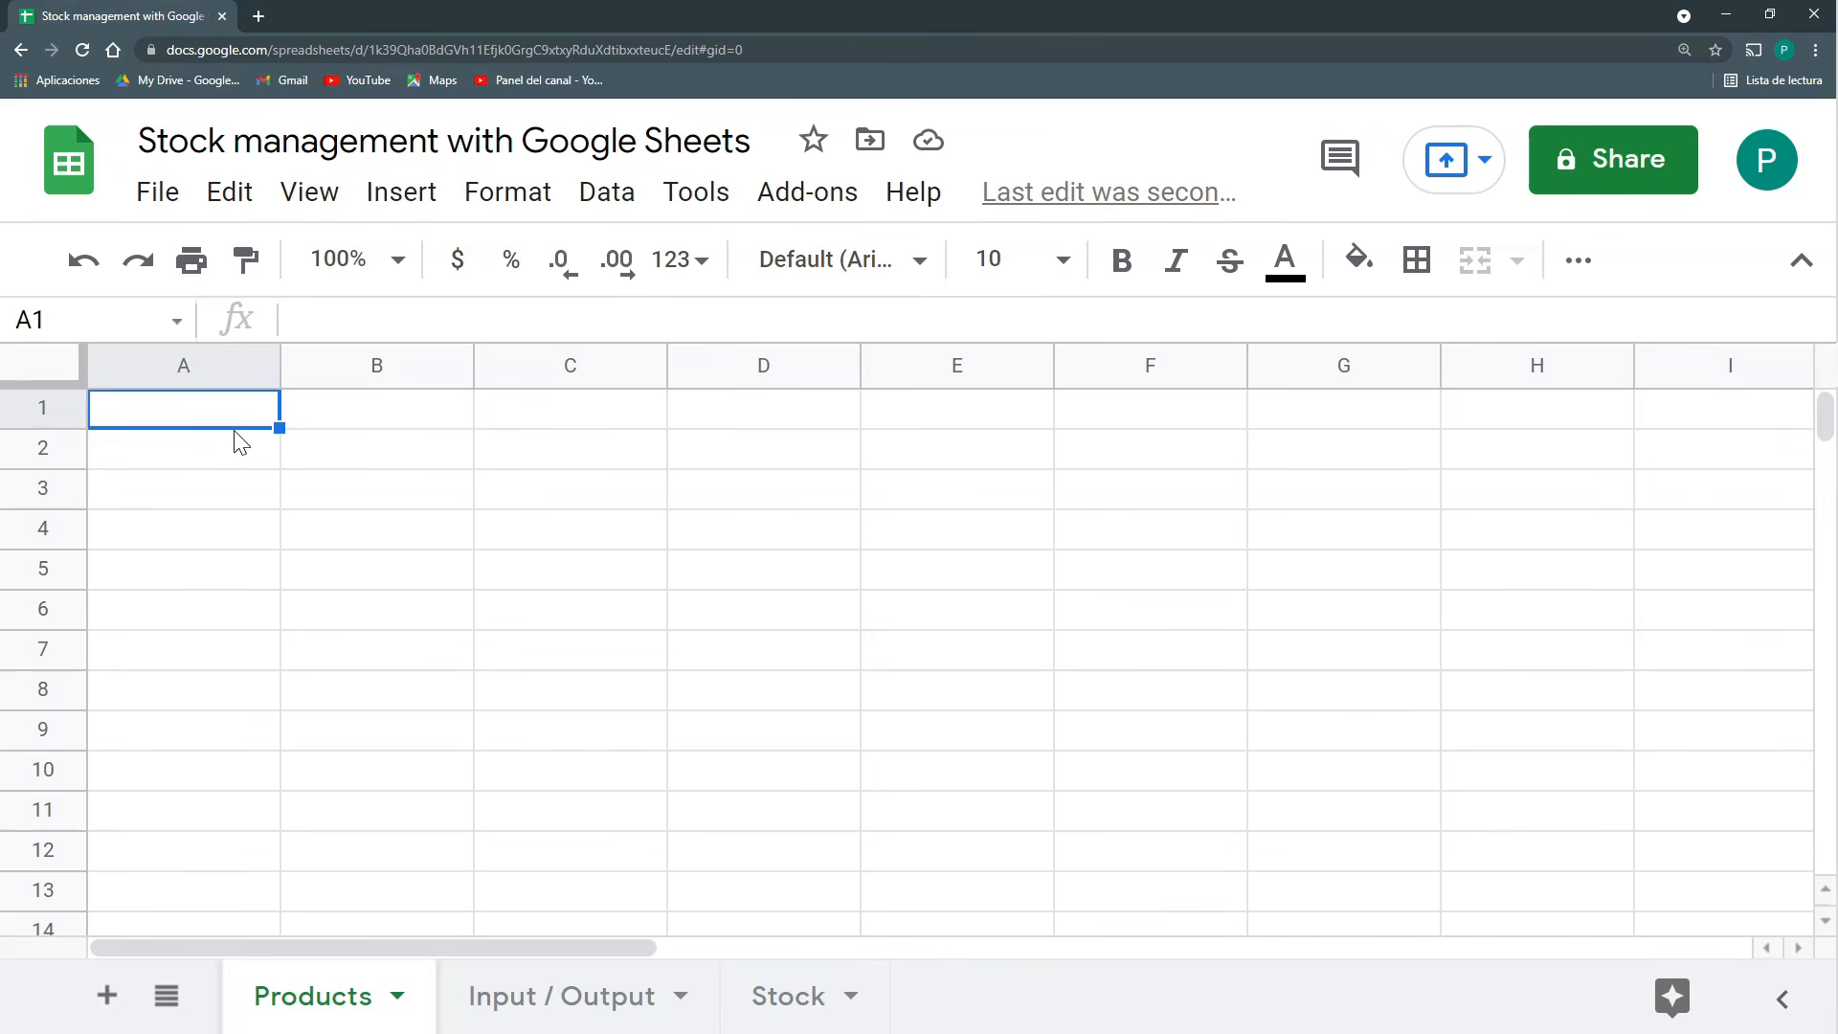
pyautogui.write('Product')
pyautogui.press('BackSpace')
pyautogui.press('BackSpace')
pyautogui.press('BackSpace')
pyautogui.press('BackSpace')
pyautogui.press('BackSpace')
pyautogui.press('BackSpace')
pyautogui.press('BackSpace')
# Enter the column headers Ref in A1 and Product in B1 of the Products sheet.
pyautogui.write('Ref')
pyautogui.press('Tab')
pyautogui.write('Product')
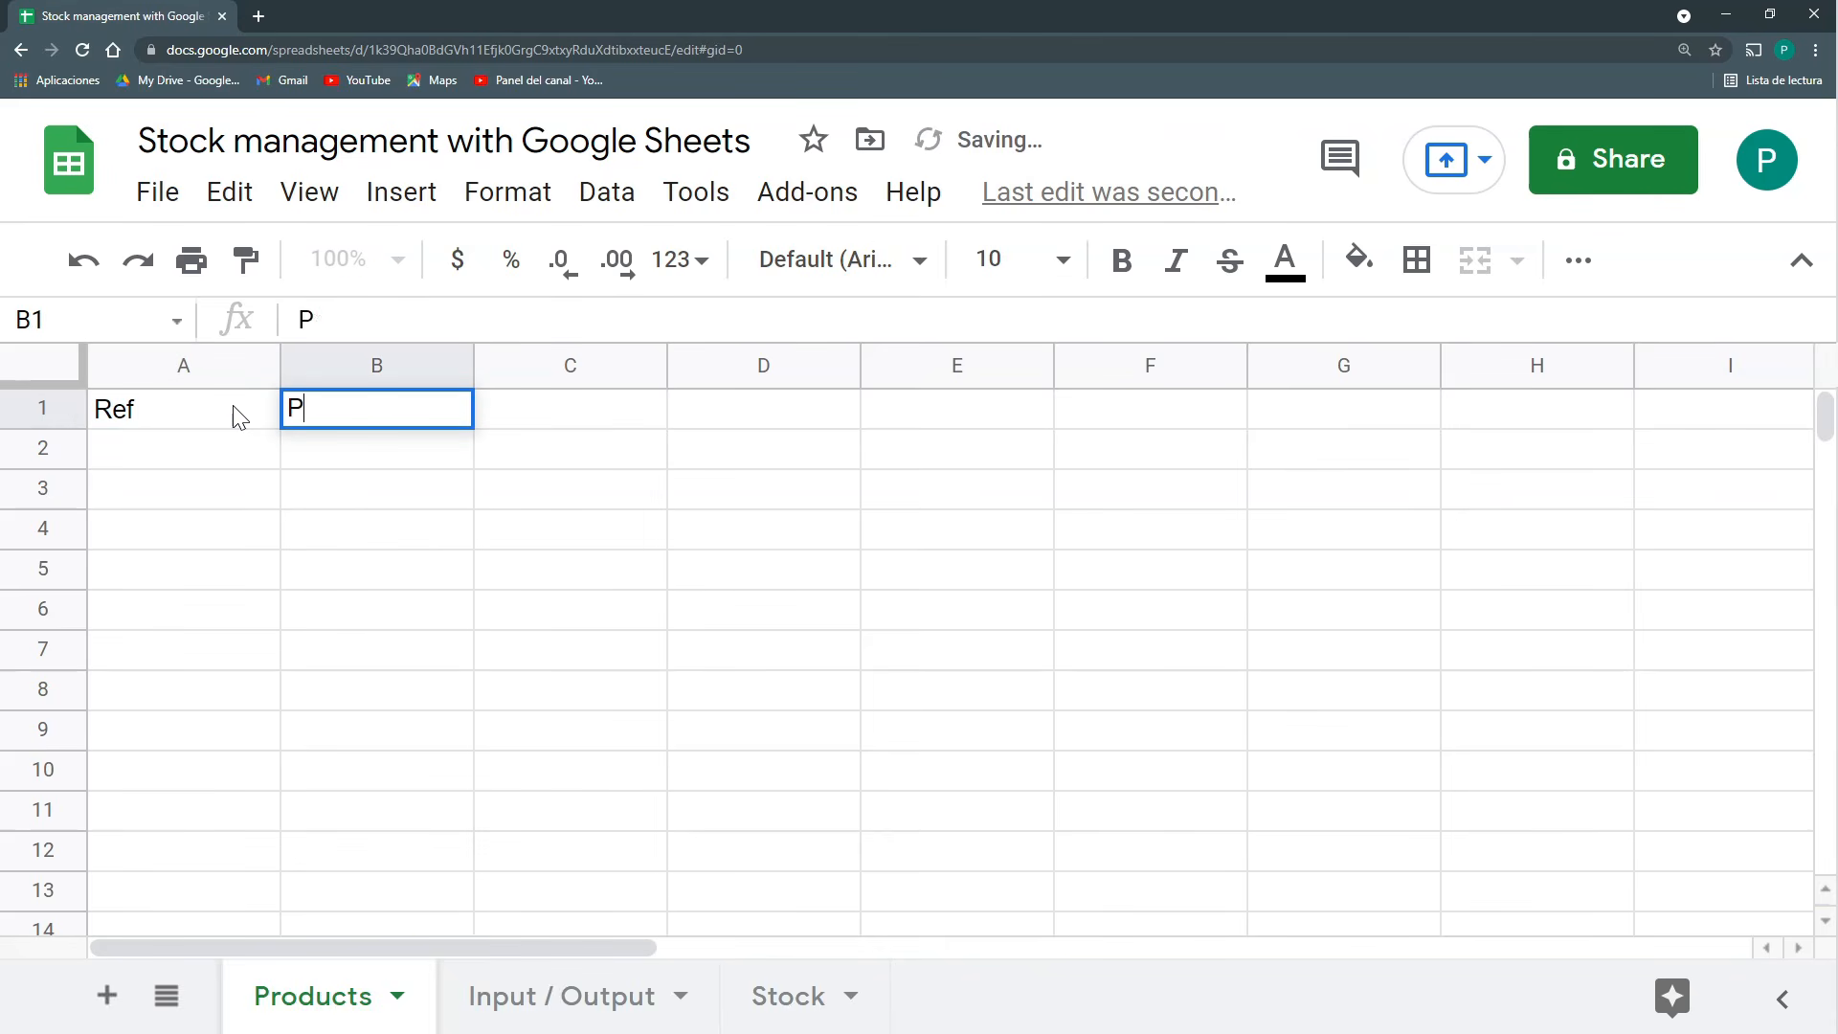
pyautogui.press('Tab')
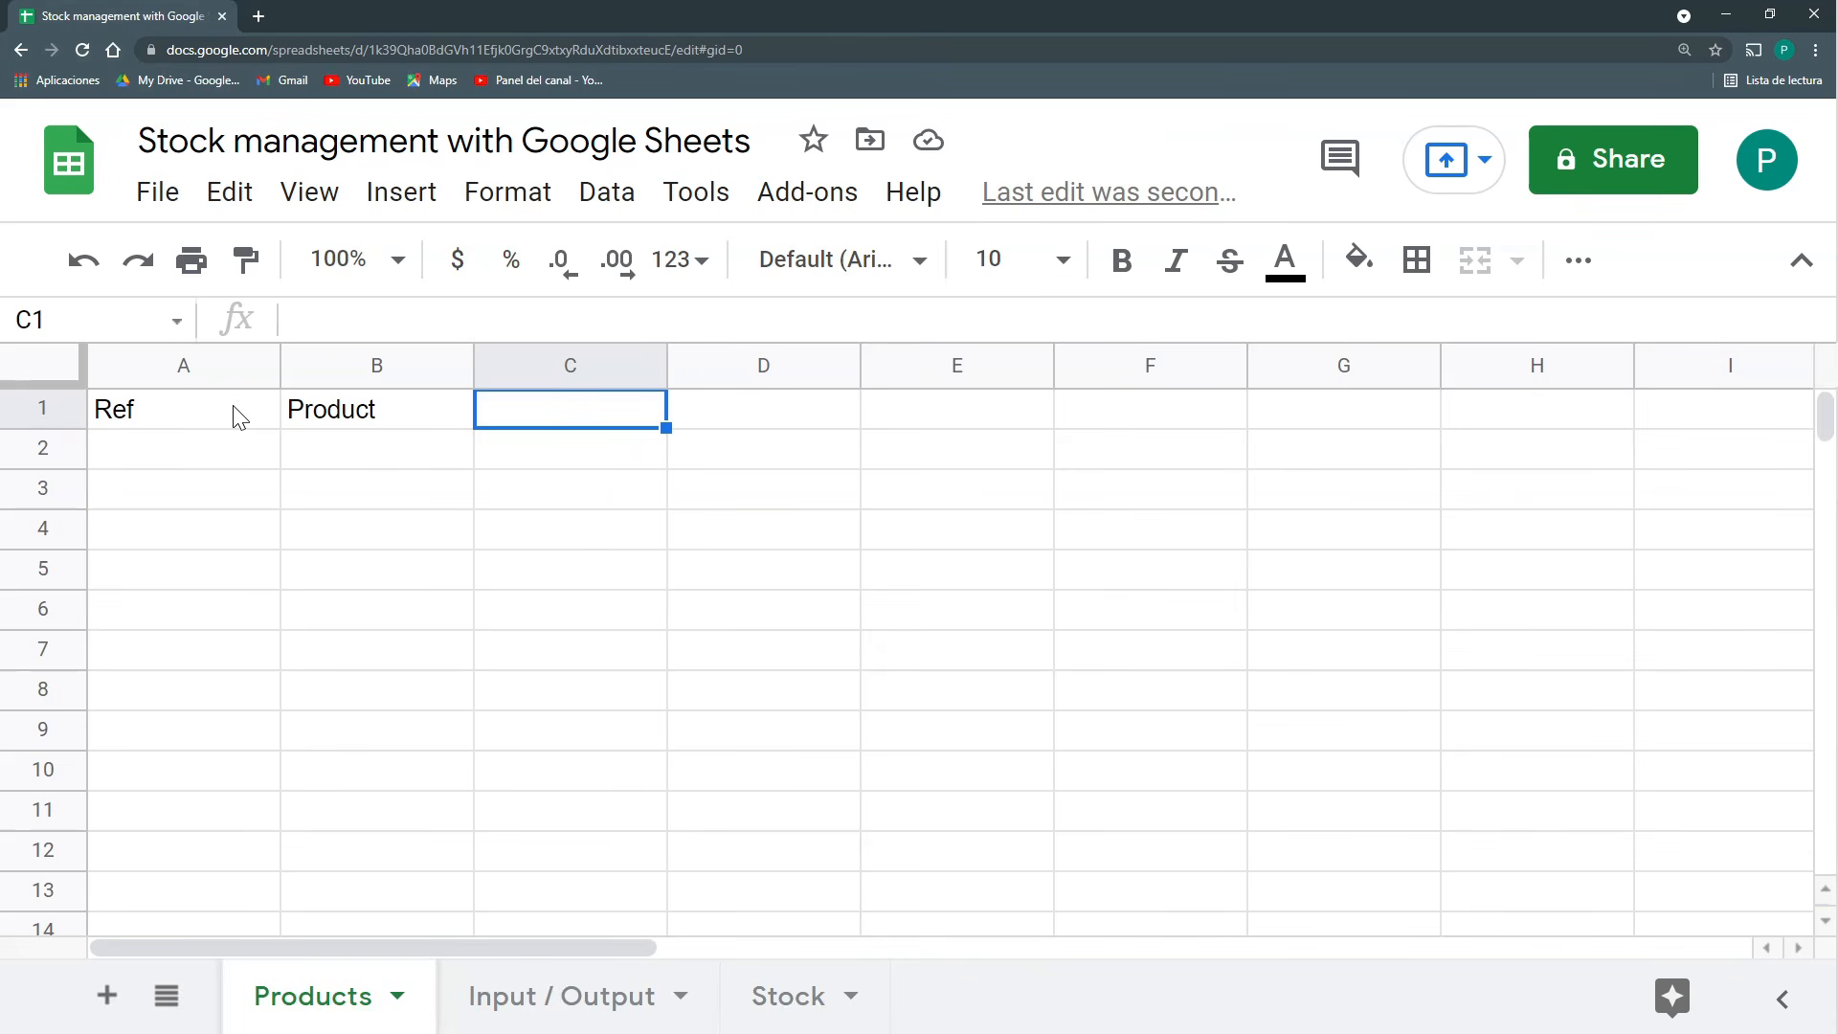
pyautogui.click(161, 443)
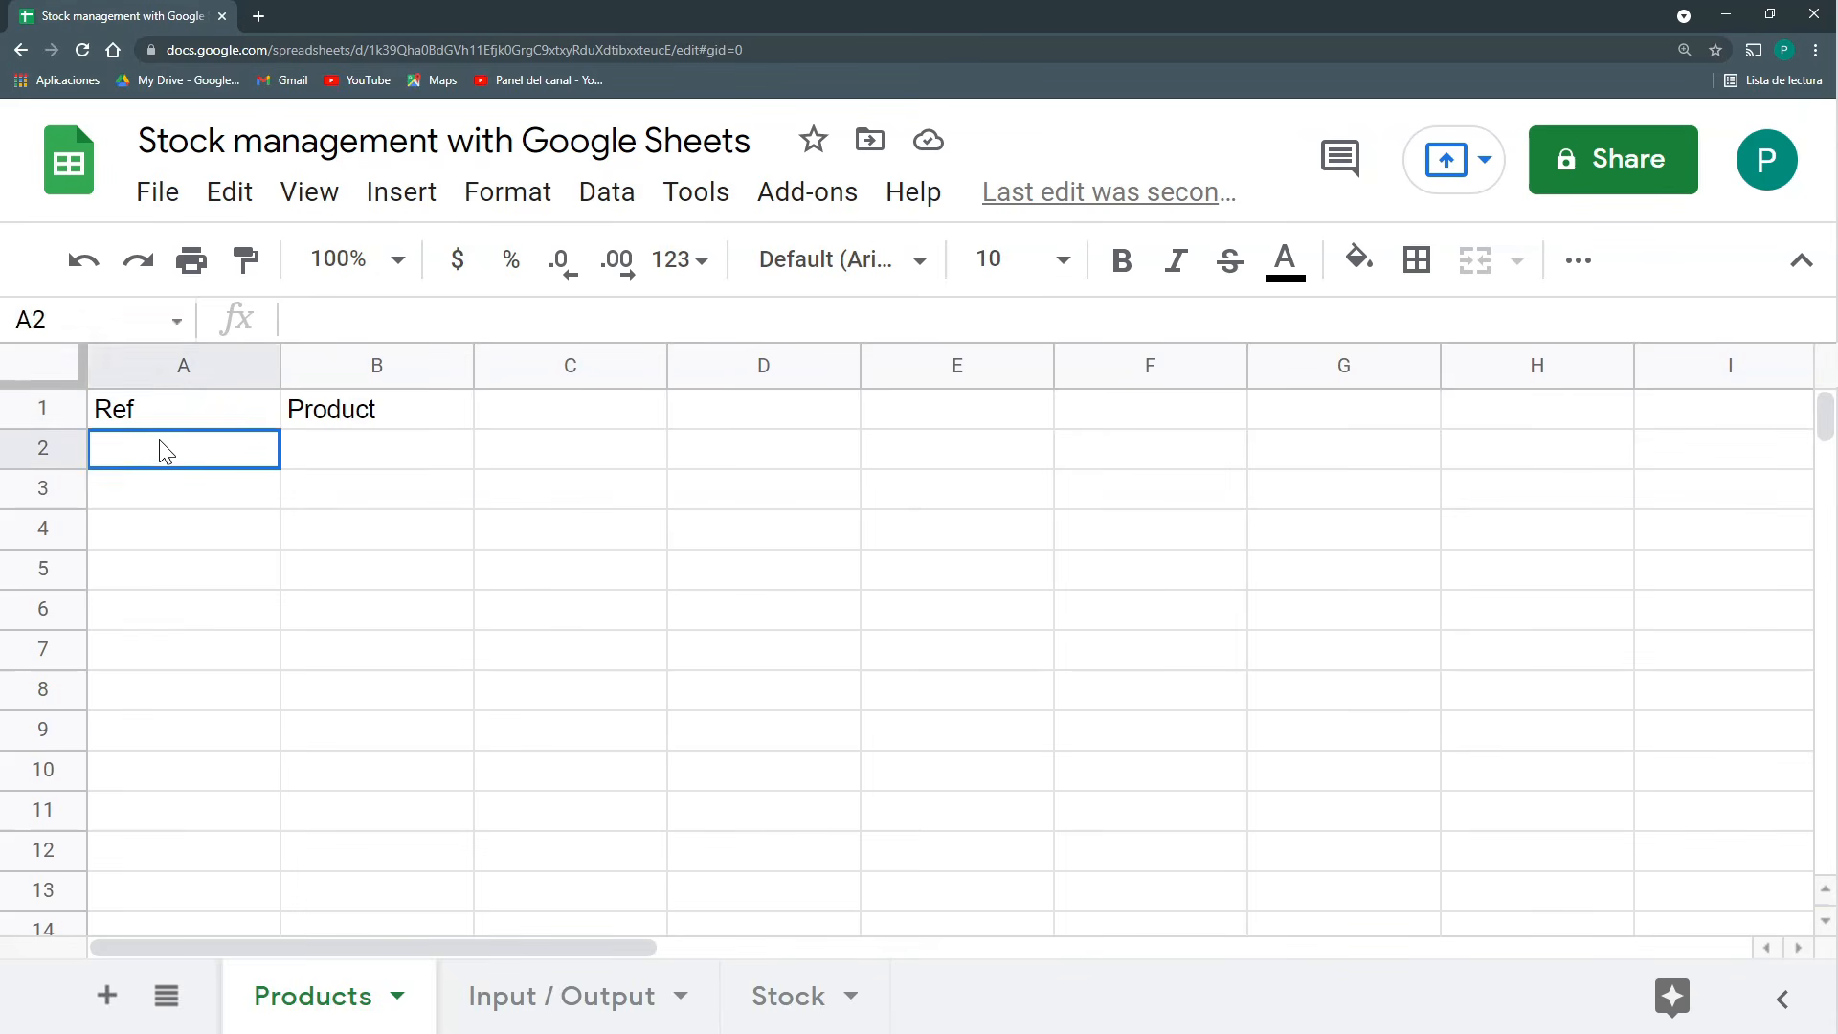
pyautogui.click(321, 418)
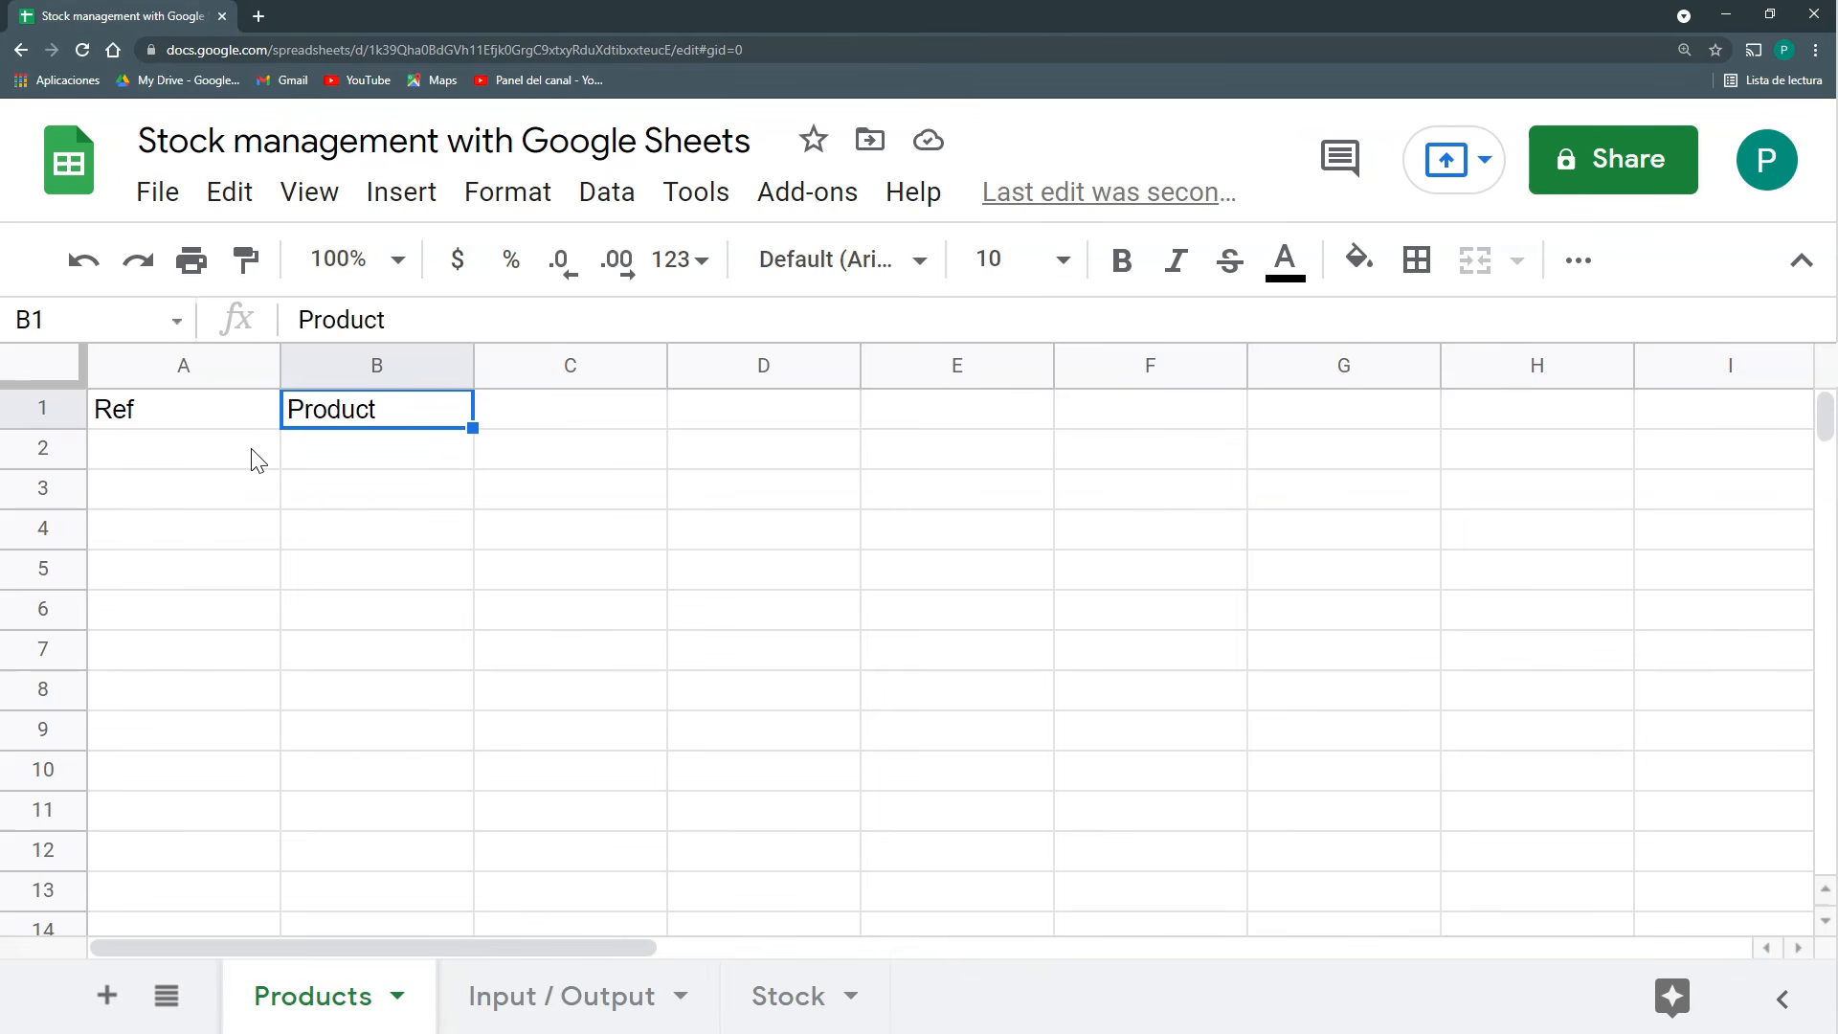
pyautogui.moveTo(257, 459); pyautogui.dragTo(259, 485)
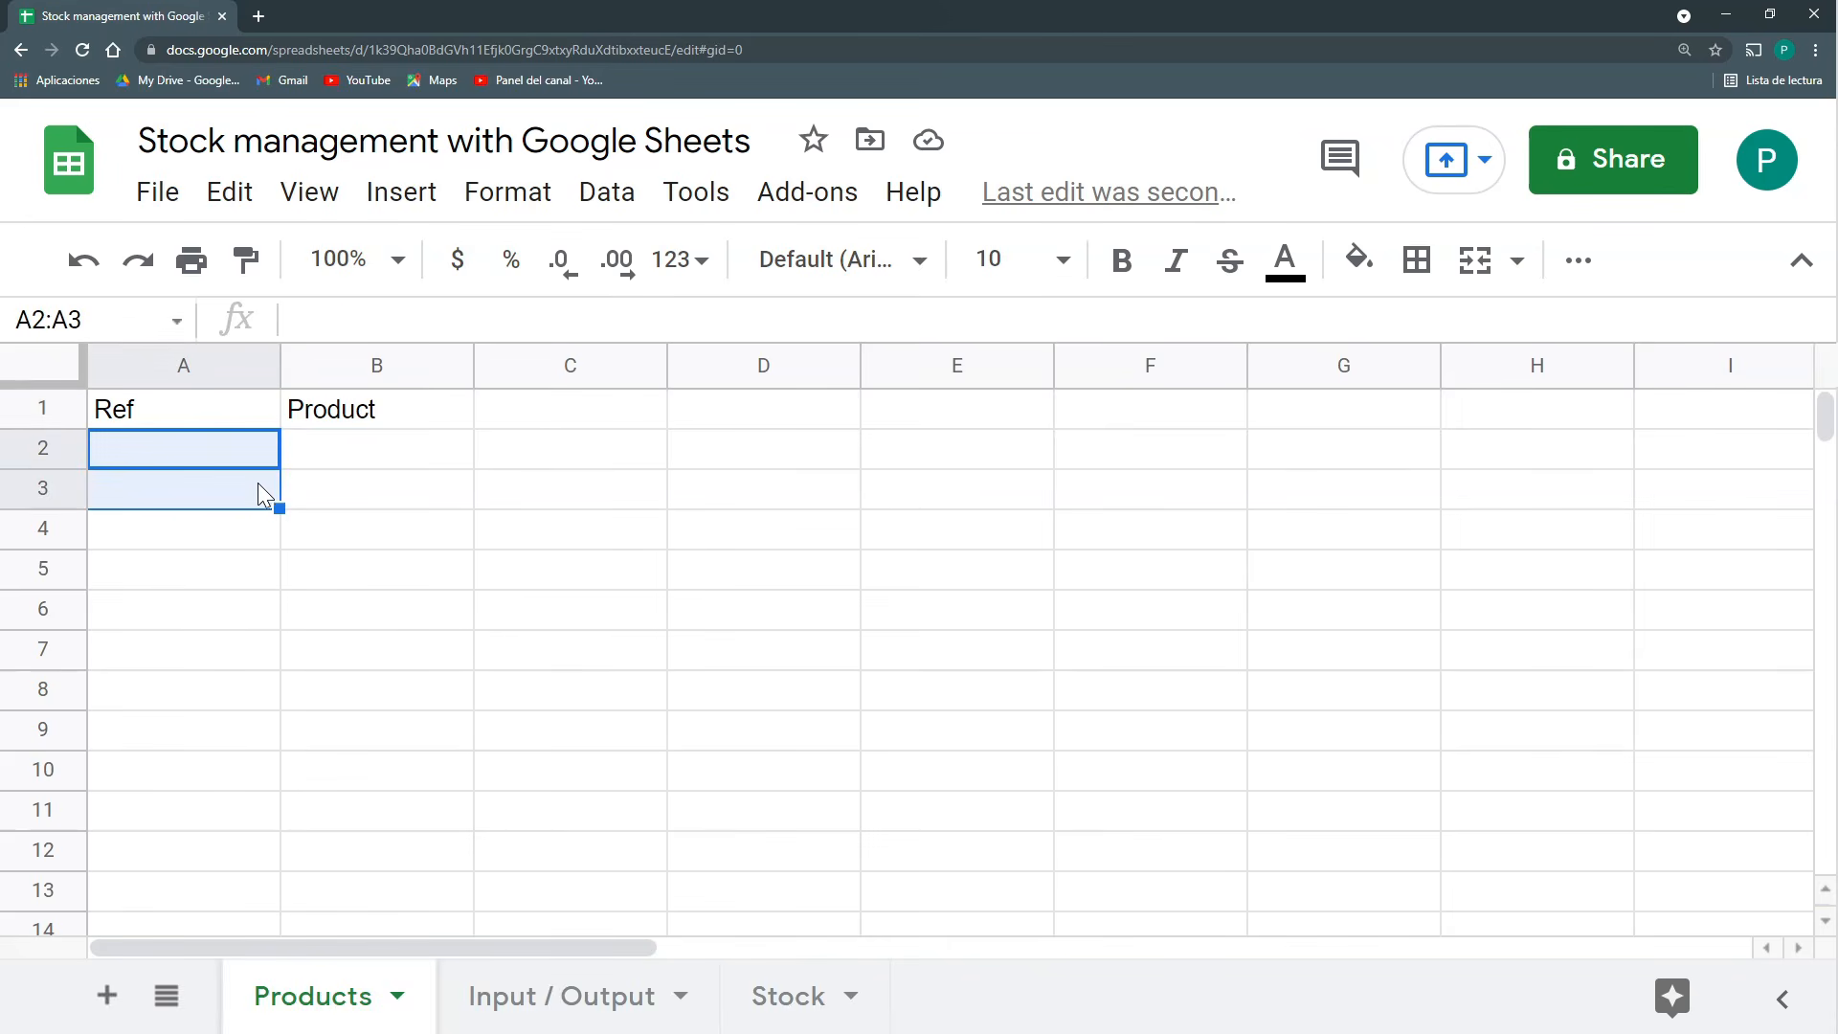
pyautogui.click(312, 463)
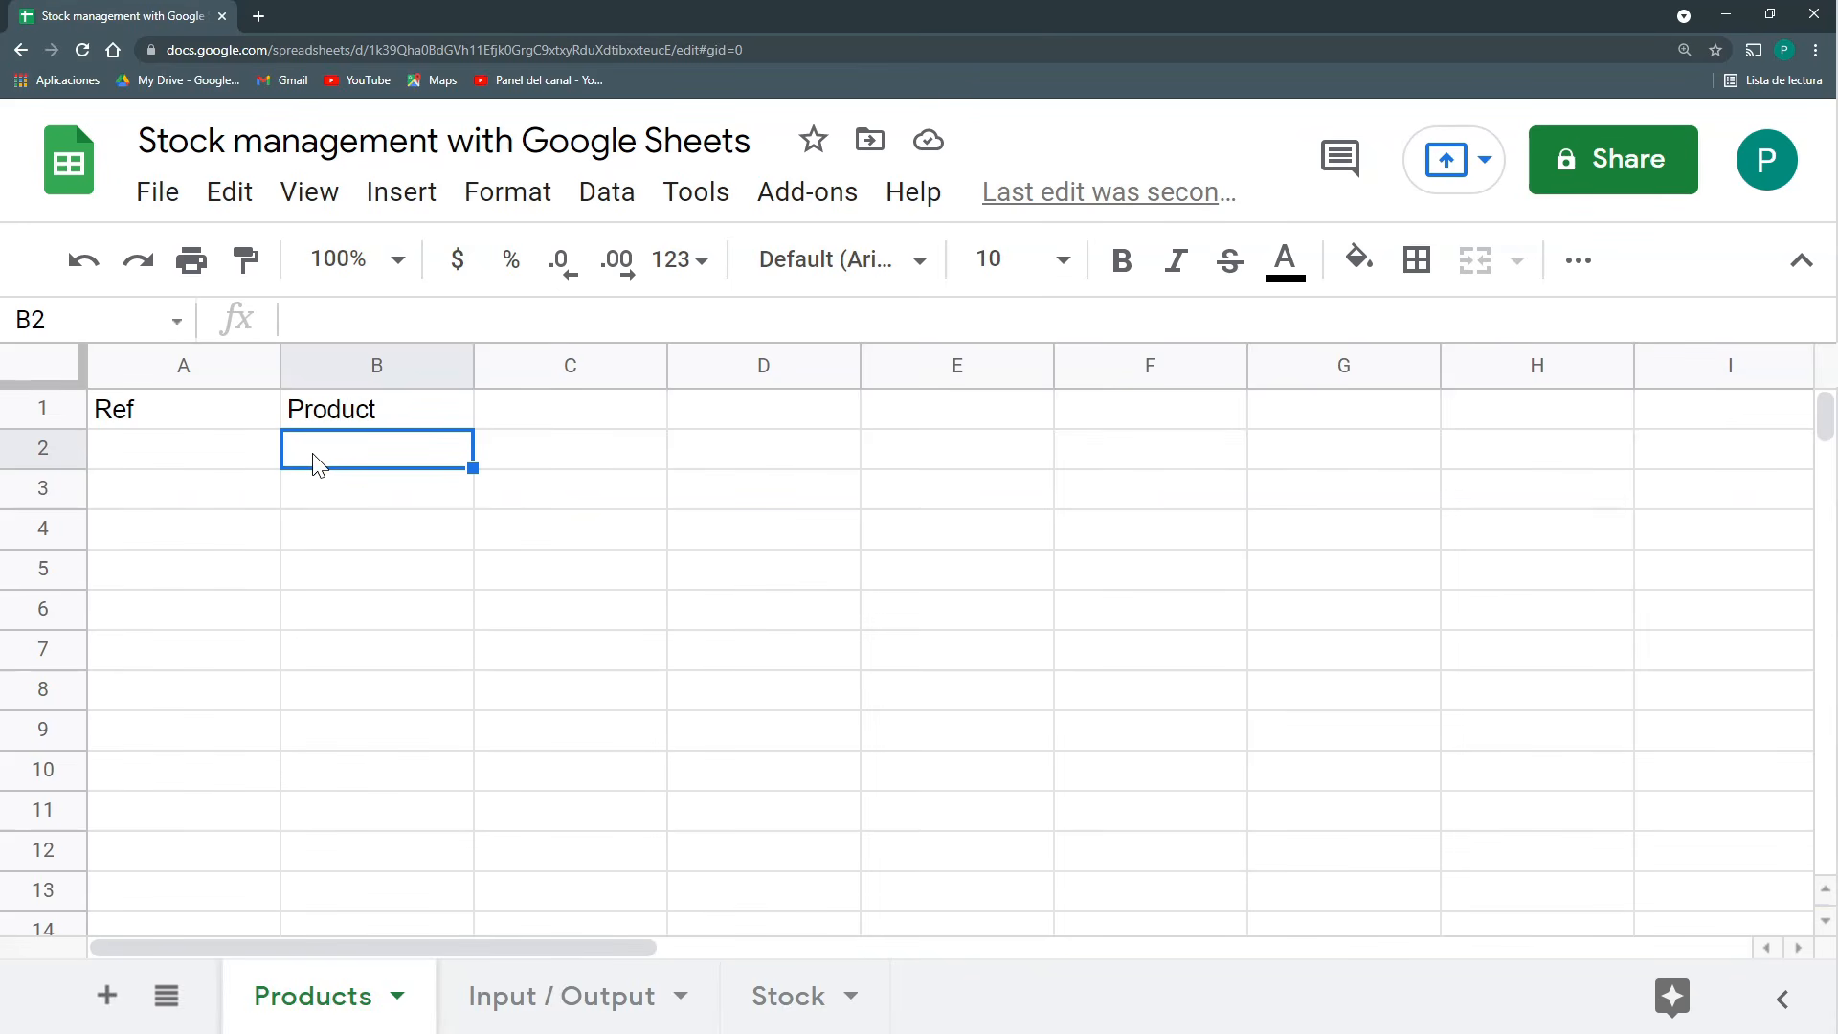
pyautogui.moveTo(259, 421); pyautogui.dragTo(321, 428)
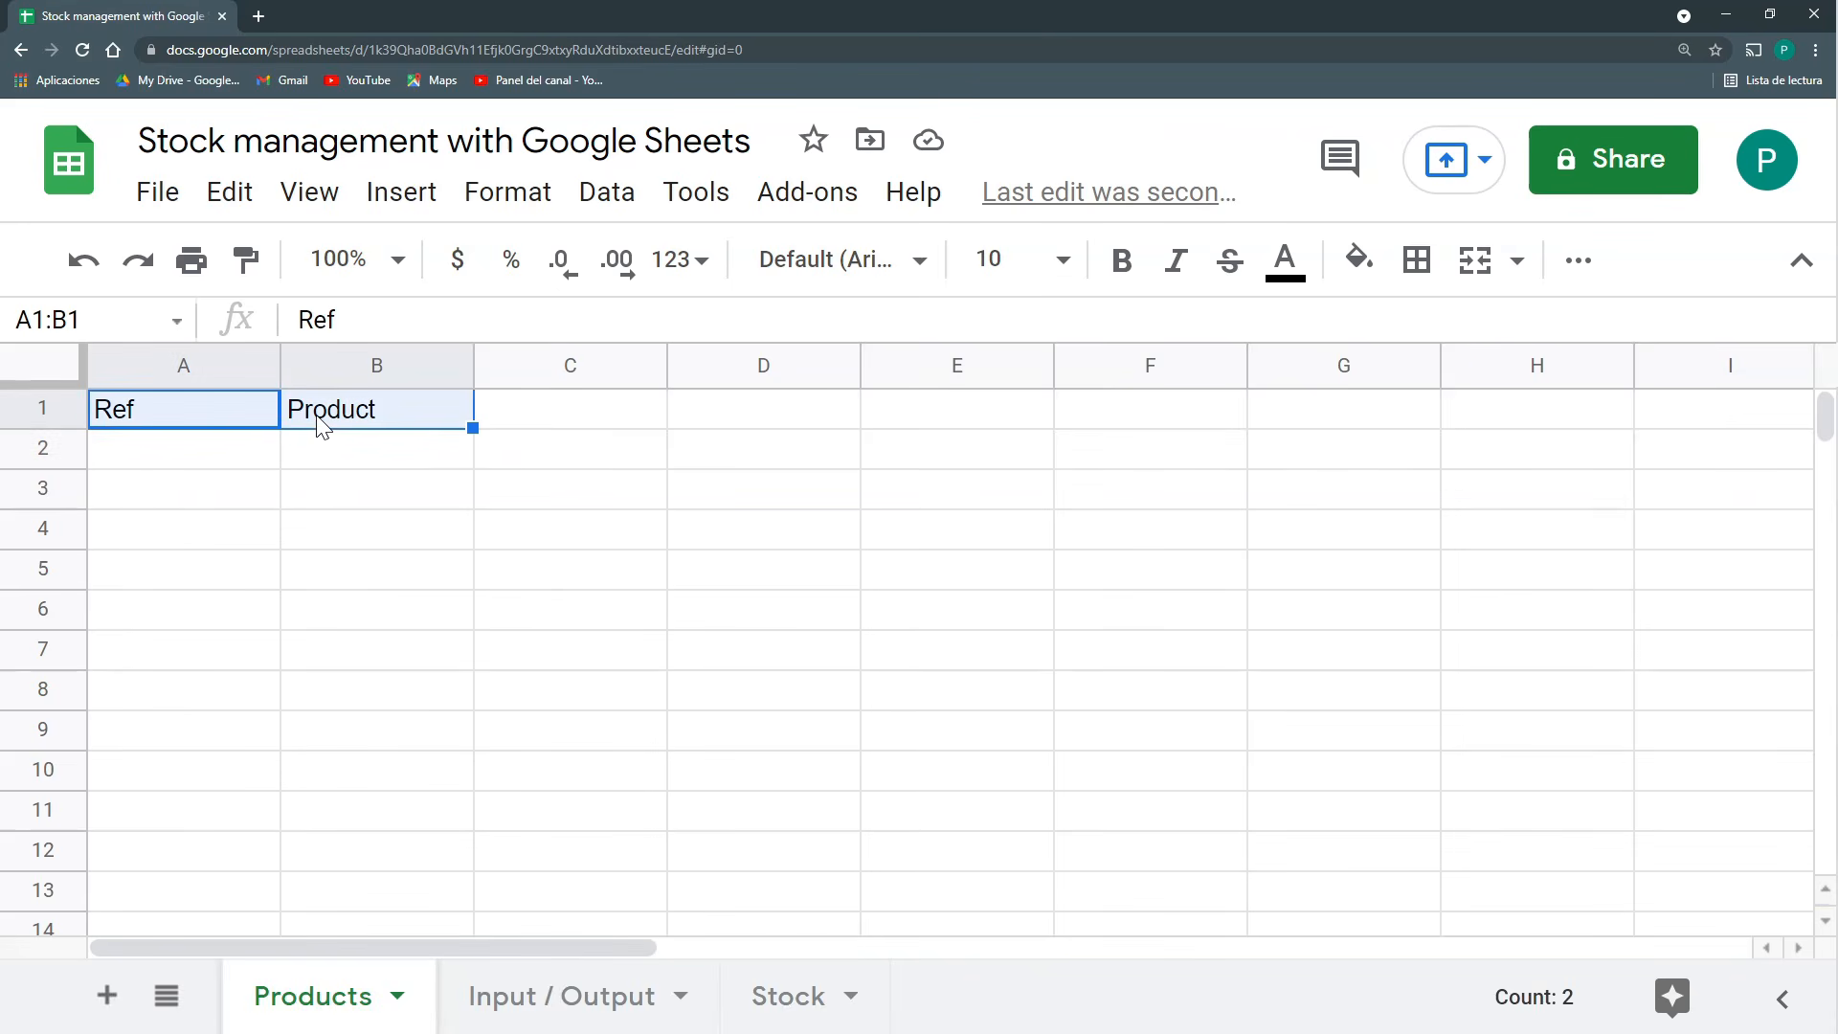
# On the Input / Output sheet, enter the column headers Ref in A1 and Product in B1.
pyautogui.click(562, 996)
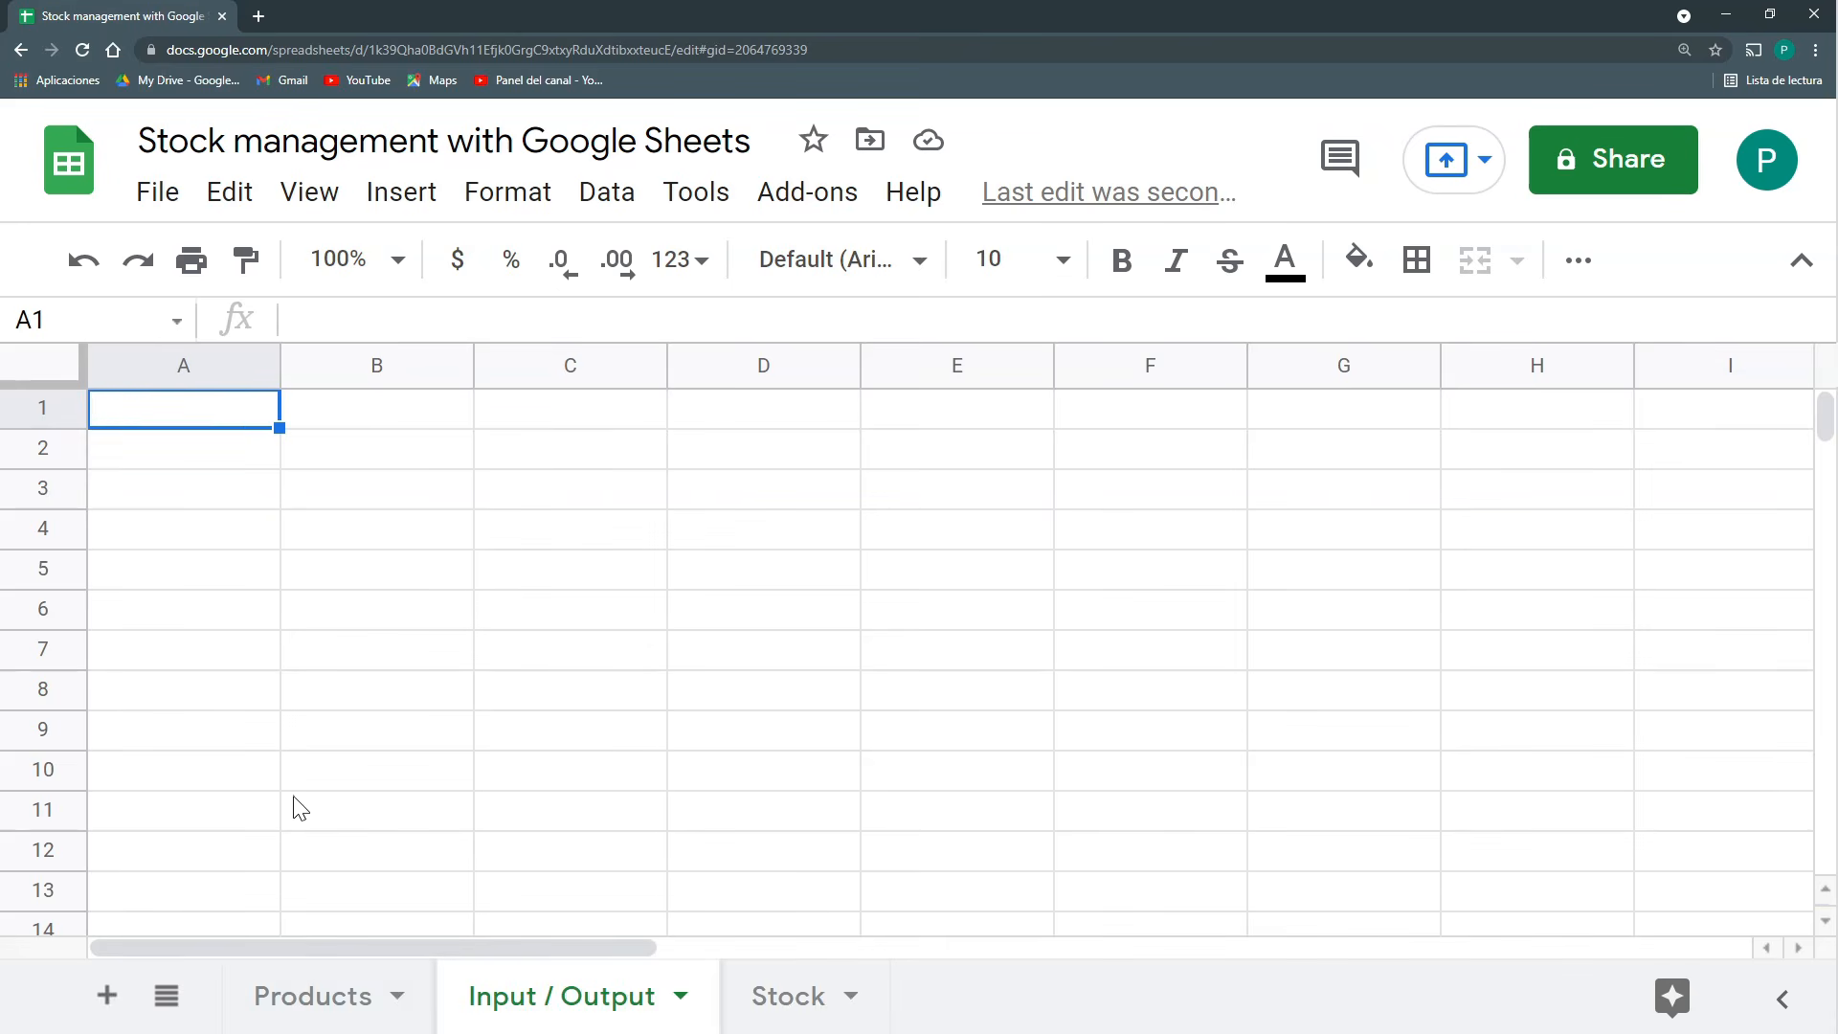
pyautogui.write('Ref')
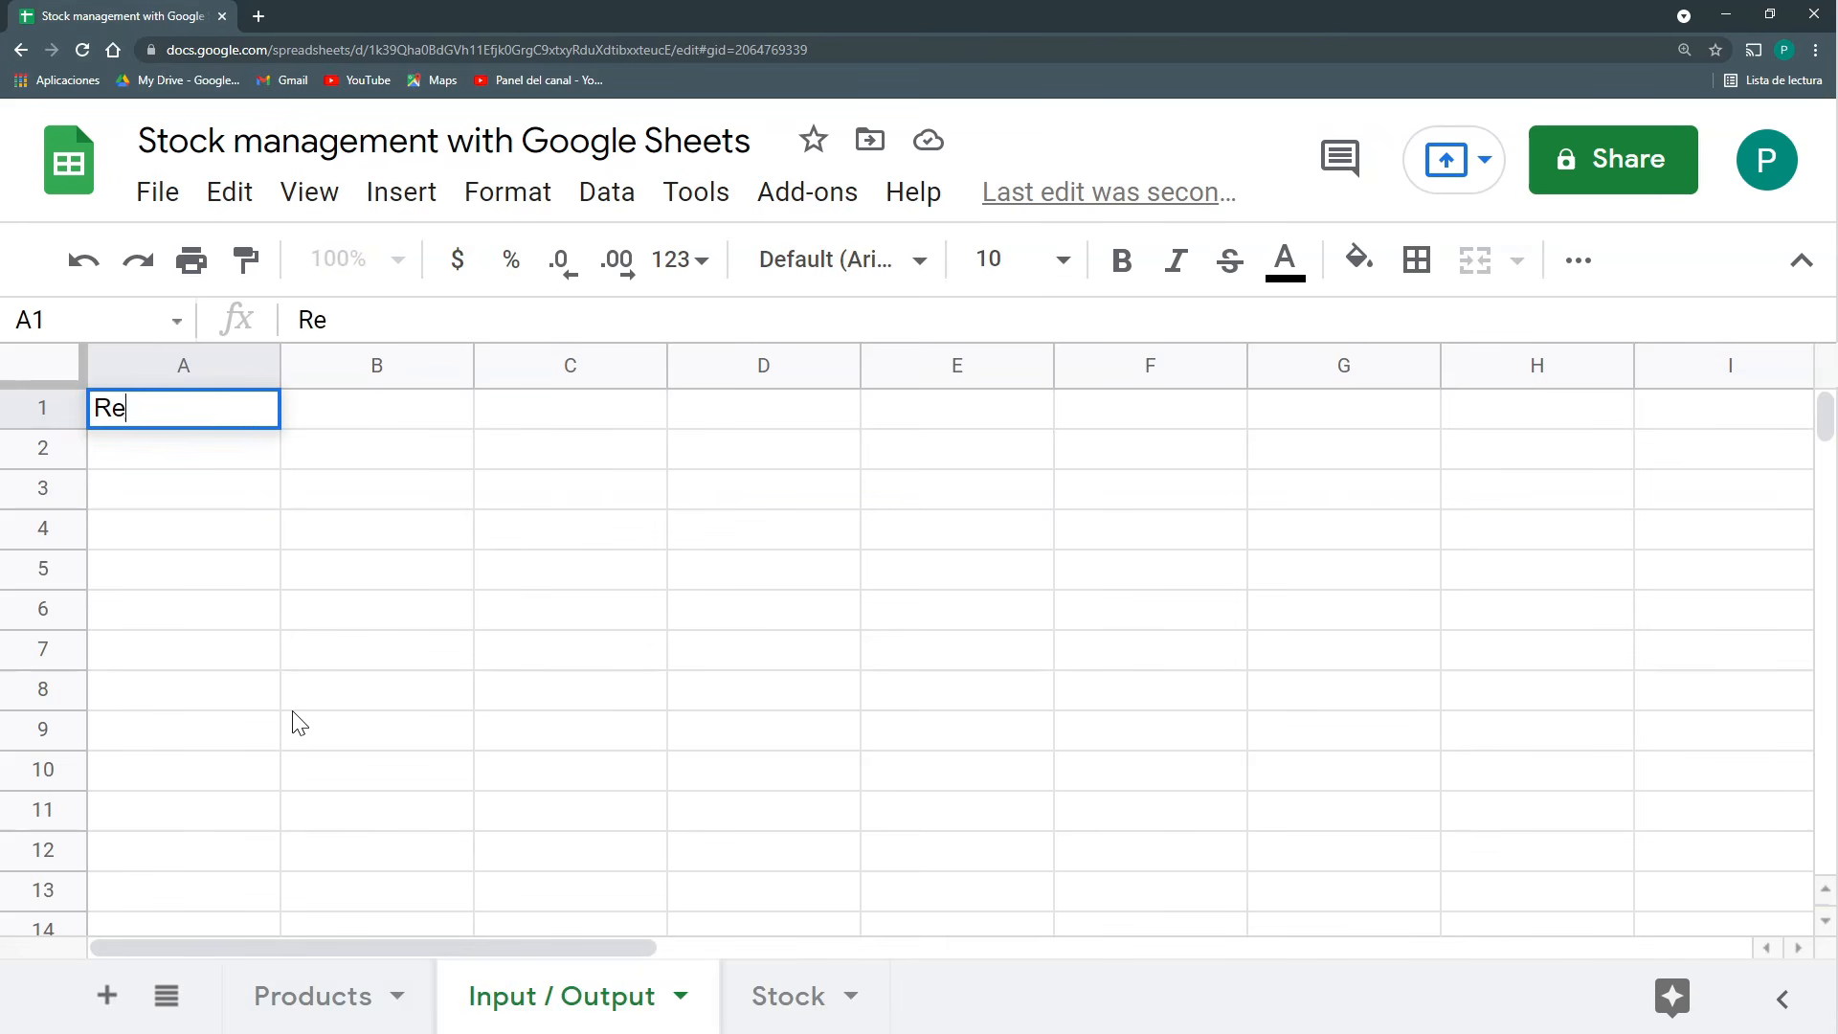
pyautogui.press('Tab')
pyautogui.write('Product')
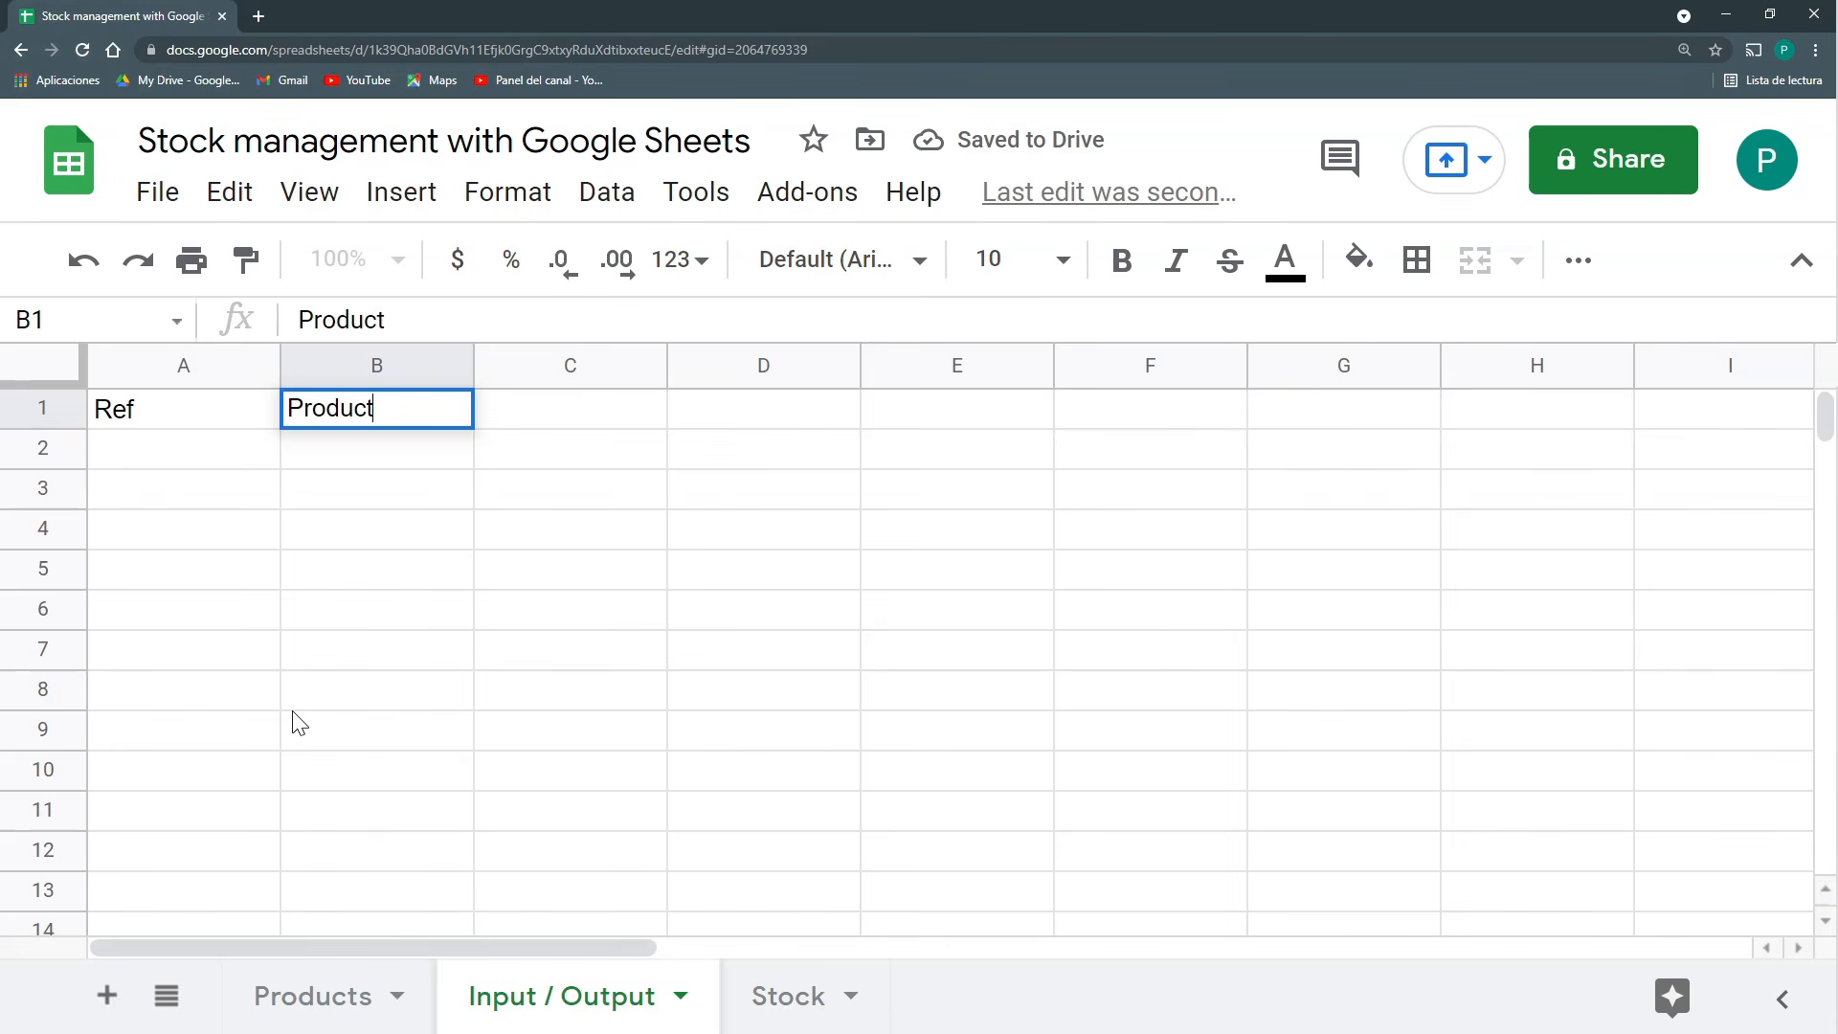
pyautogui.press('Return')
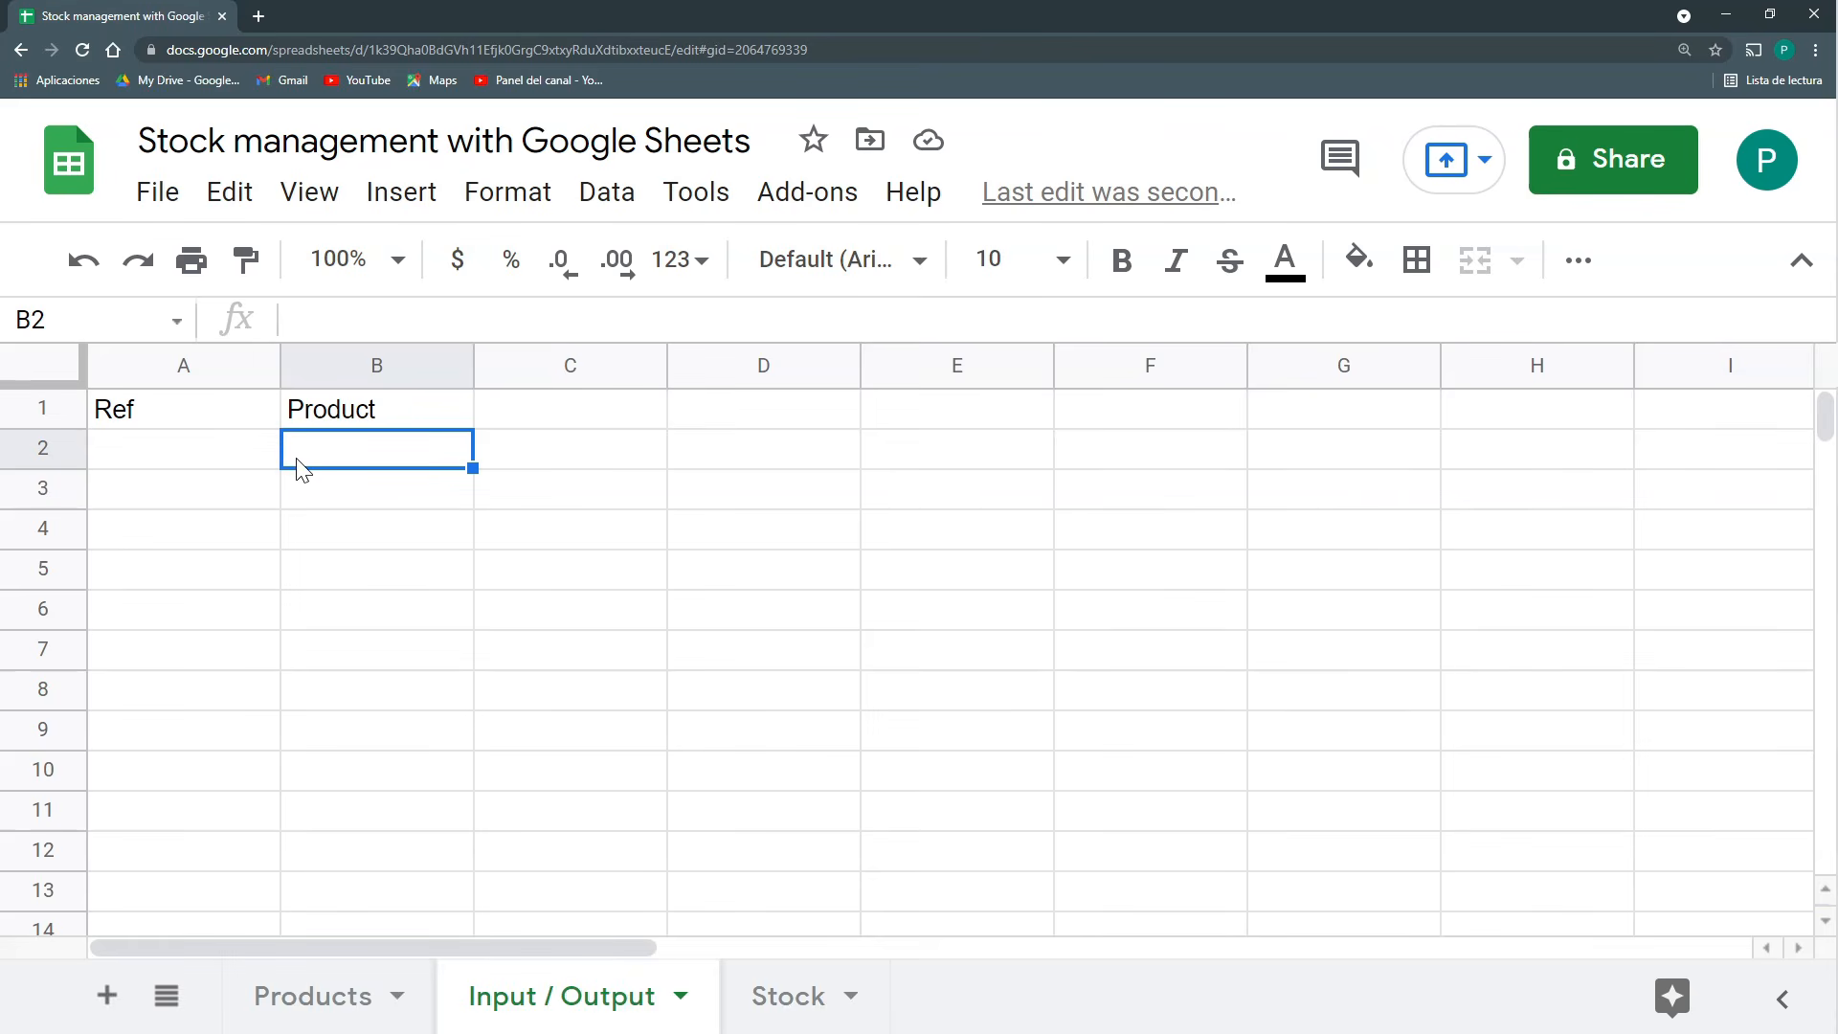
# Enter the column header Input / Output in C1 of the Input / Output sheet.
pyautogui.click(230, 414)
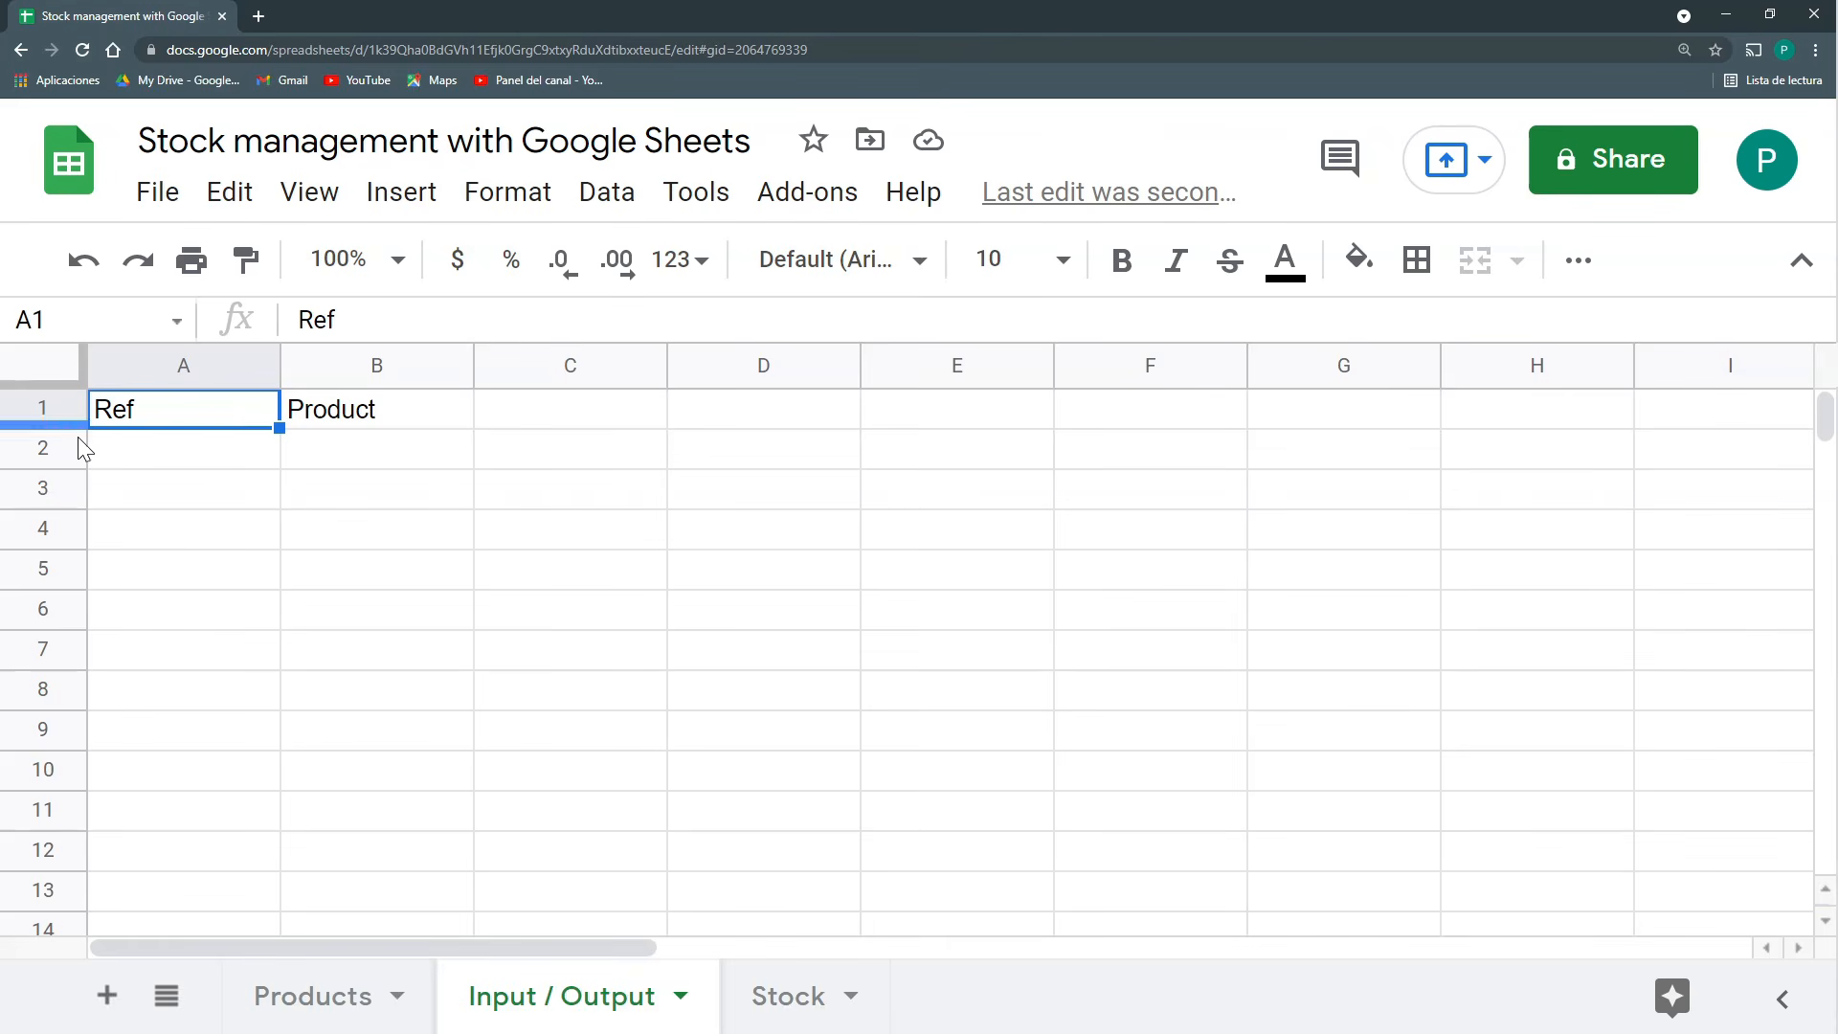
pyautogui.press('Right')
pyautogui.press('Right')
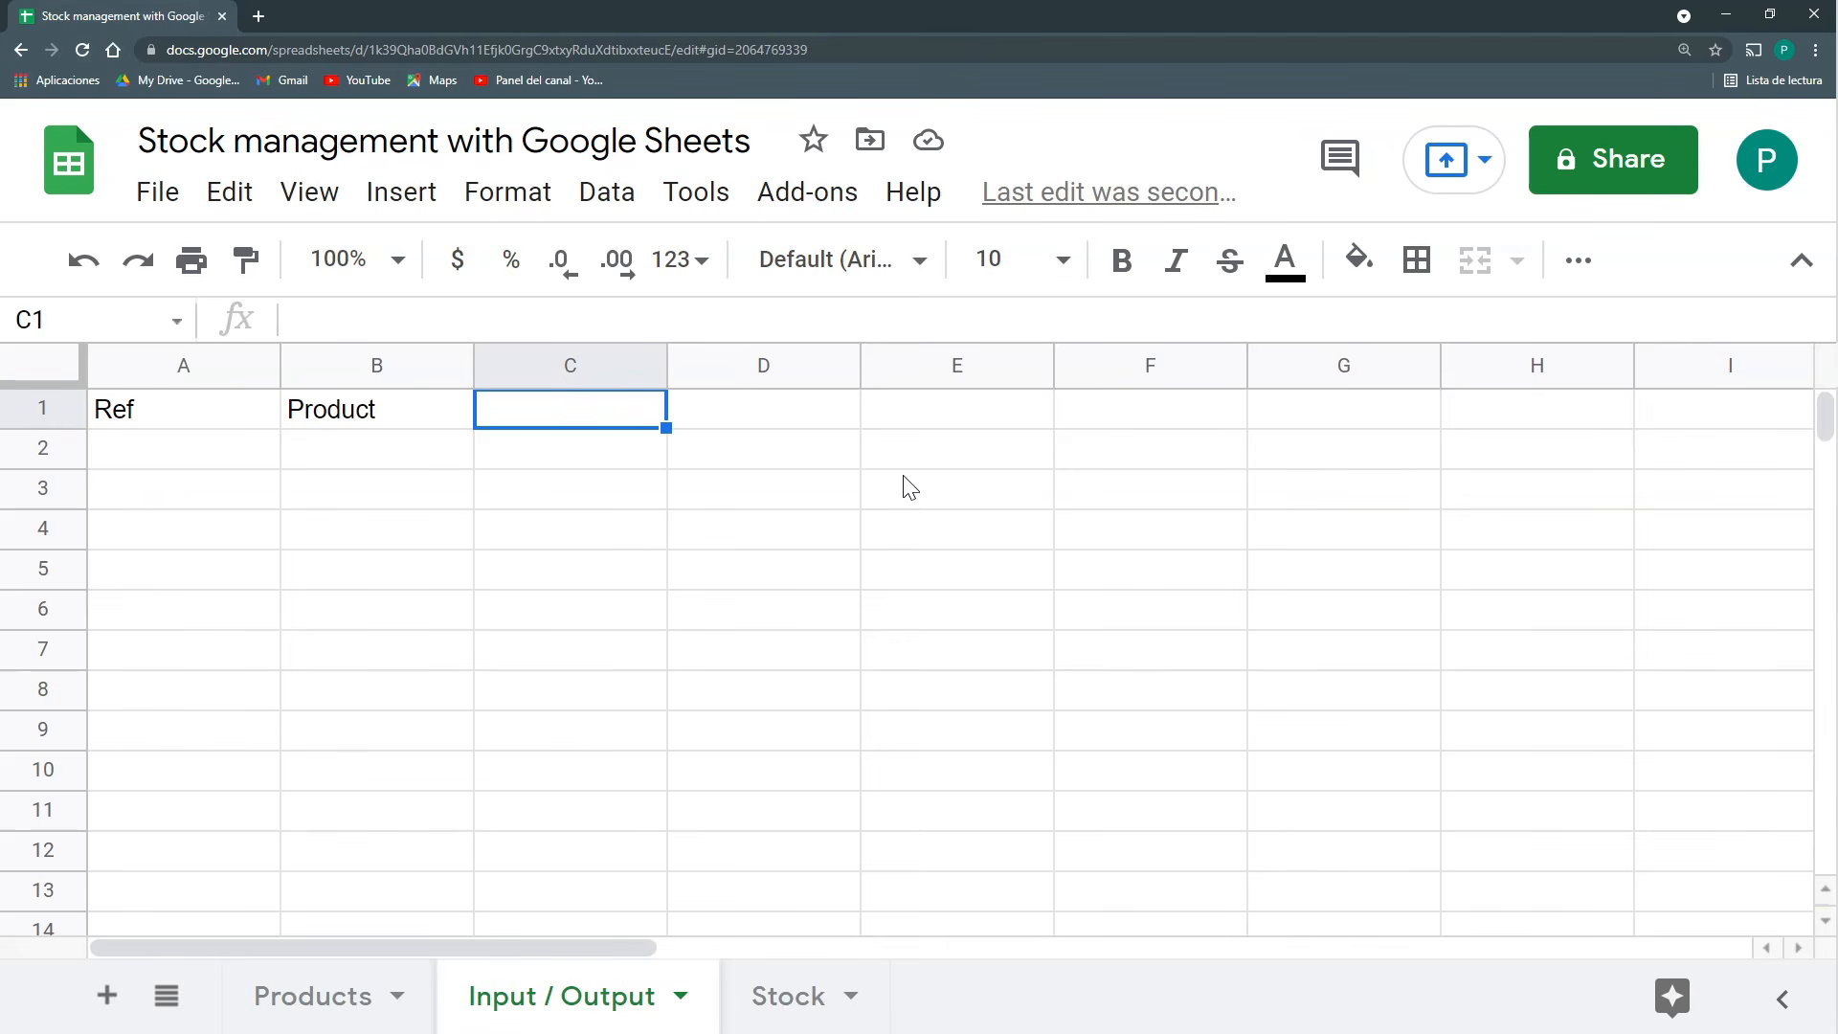
pyautogui.write('Input')
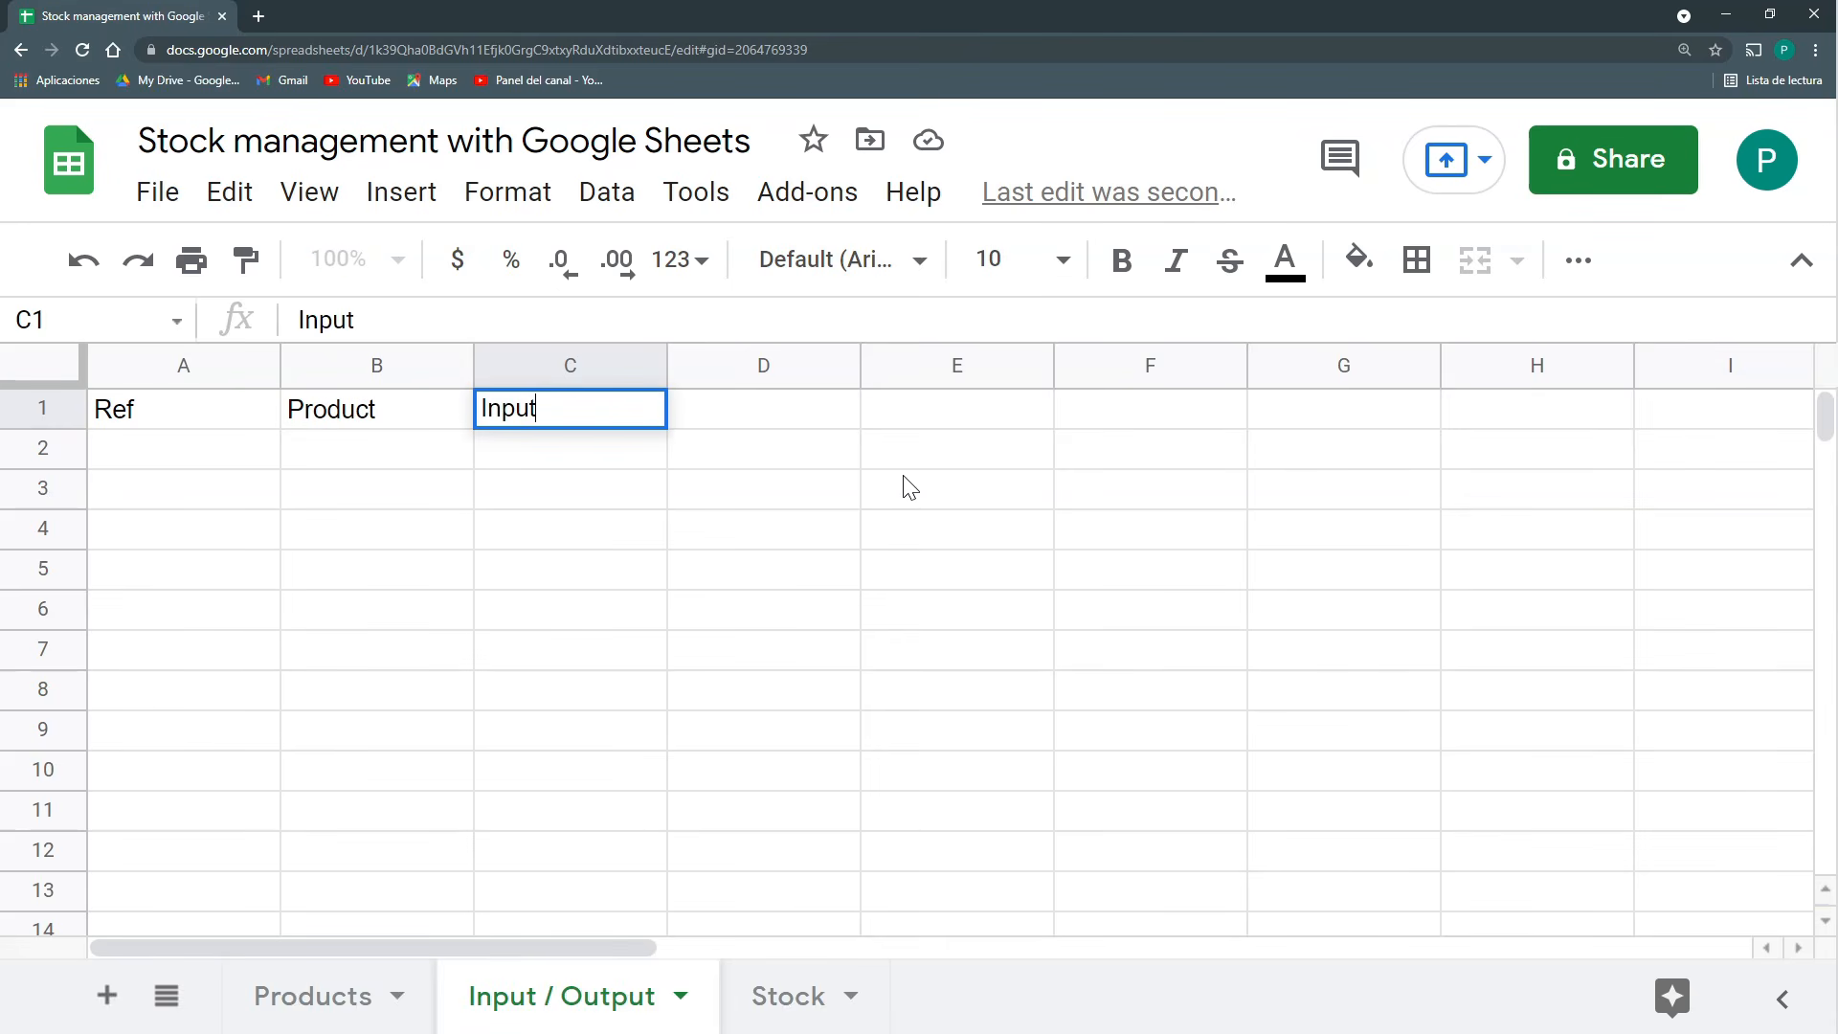
pyautogui.write(' / Output')
pyautogui.press('Tab')
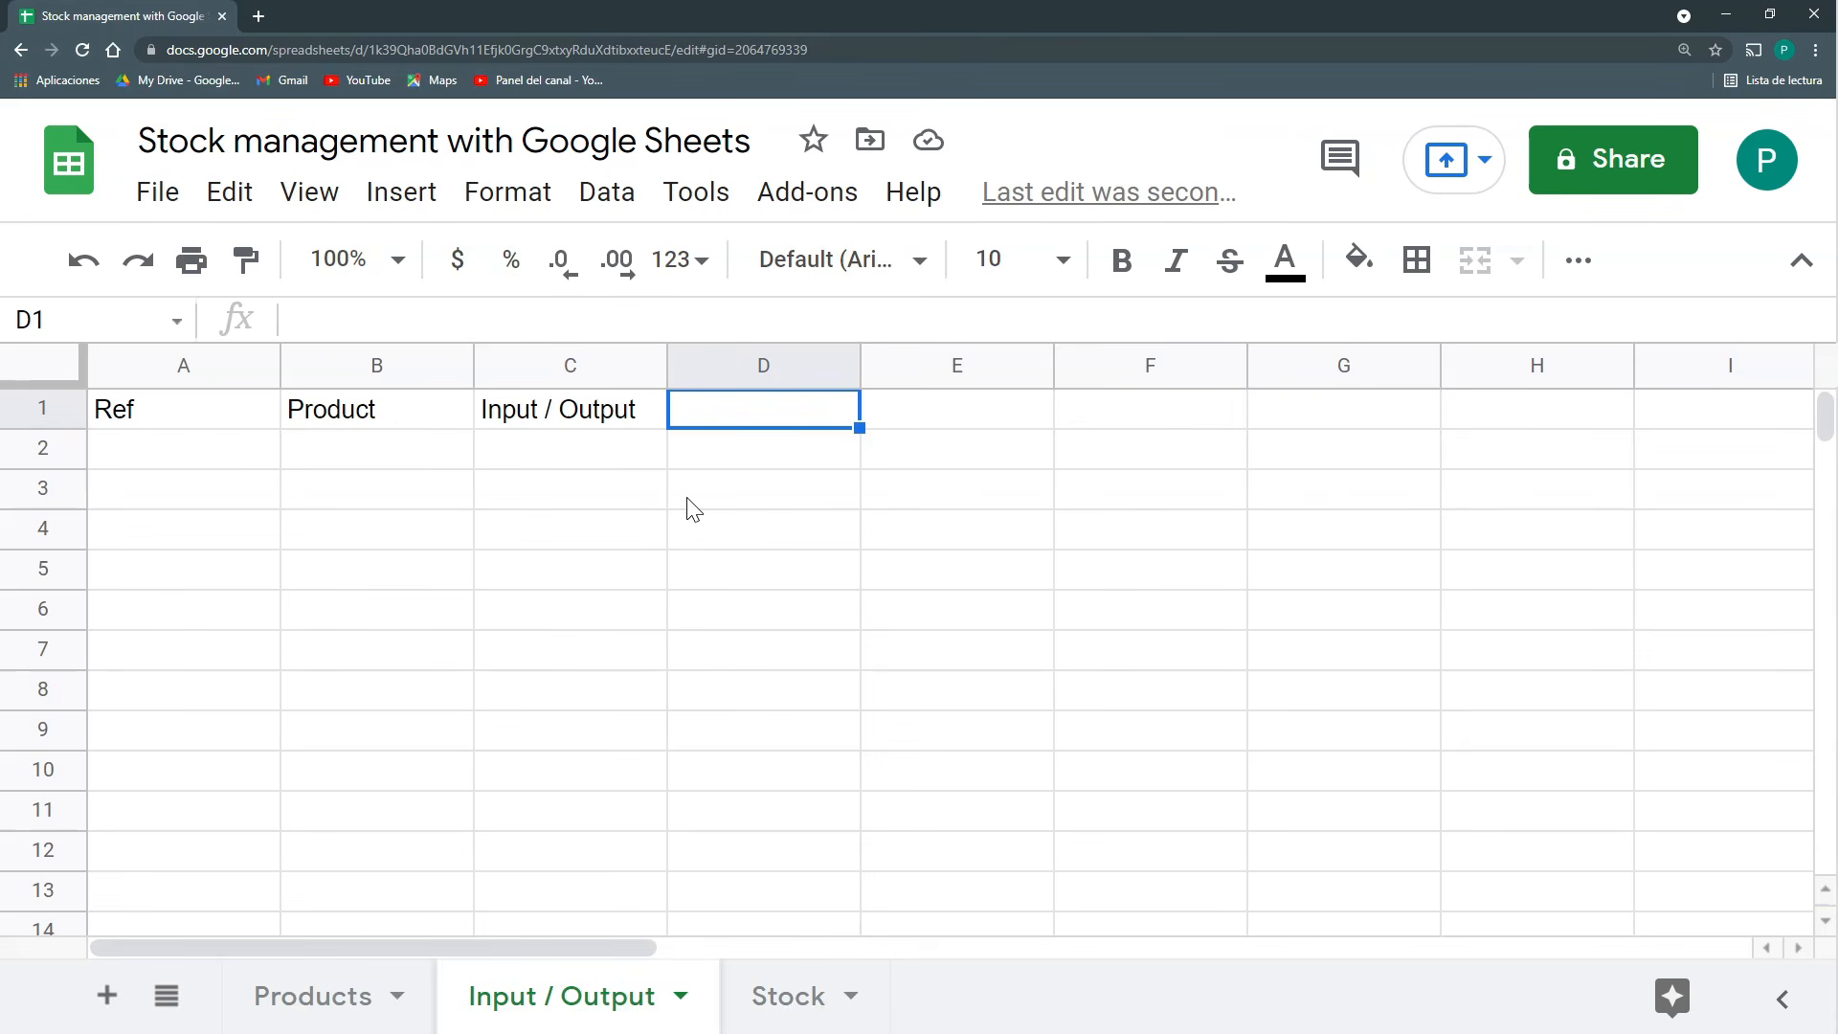
# Enter the column headers Units in D1 and Date in E1 of the Input / Output sheet.
pyautogui.click(587, 360)
pyautogui.click(756, 360)
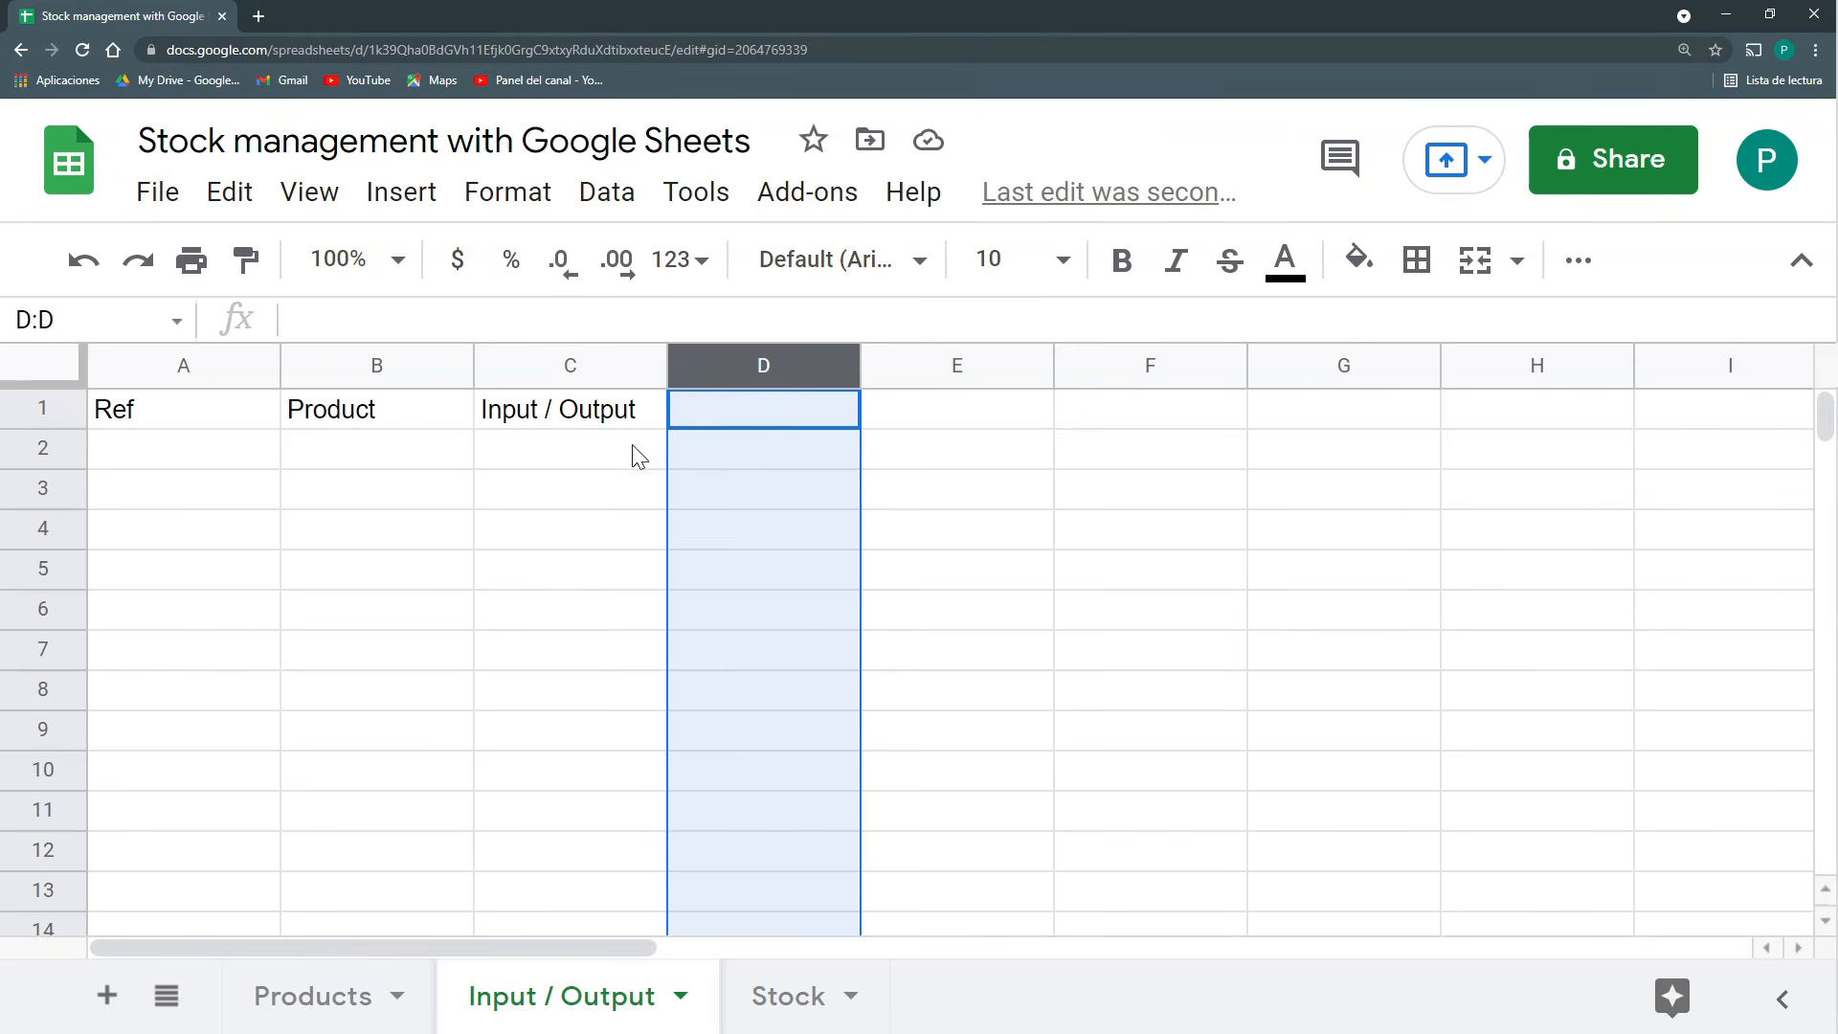
pyautogui.click(716, 410)
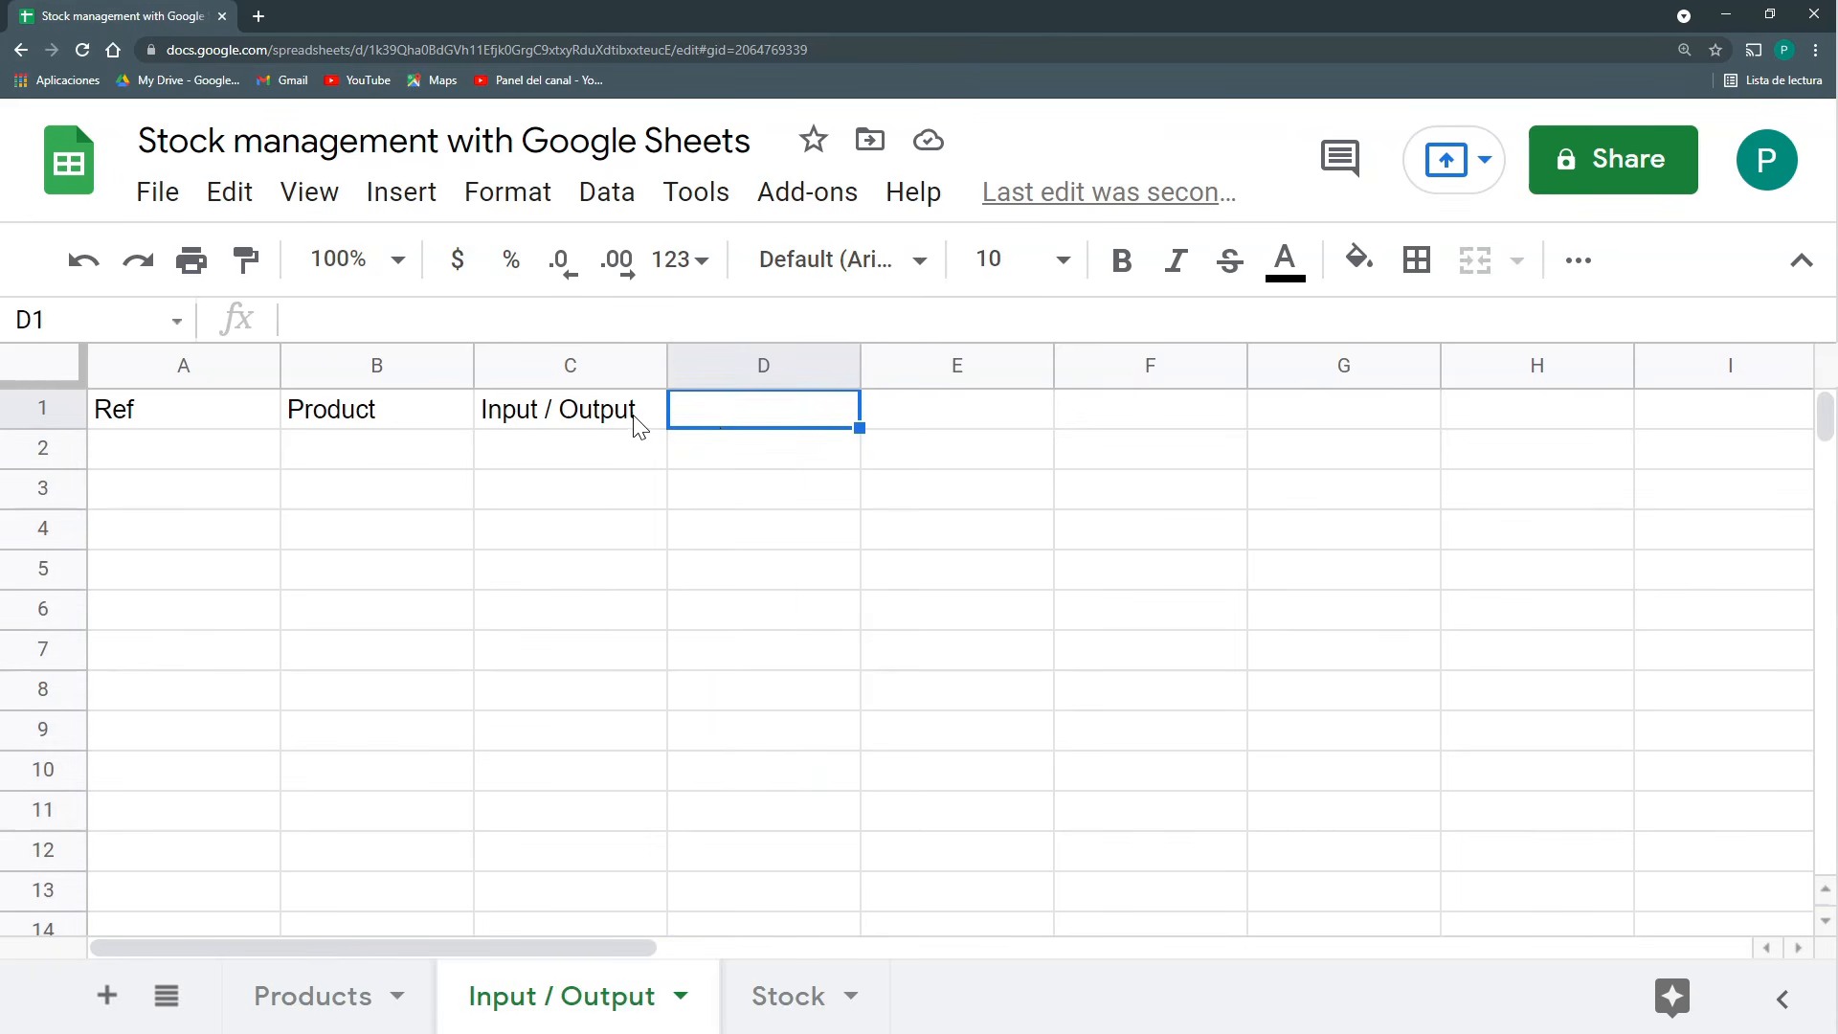
pyautogui.write('Units')
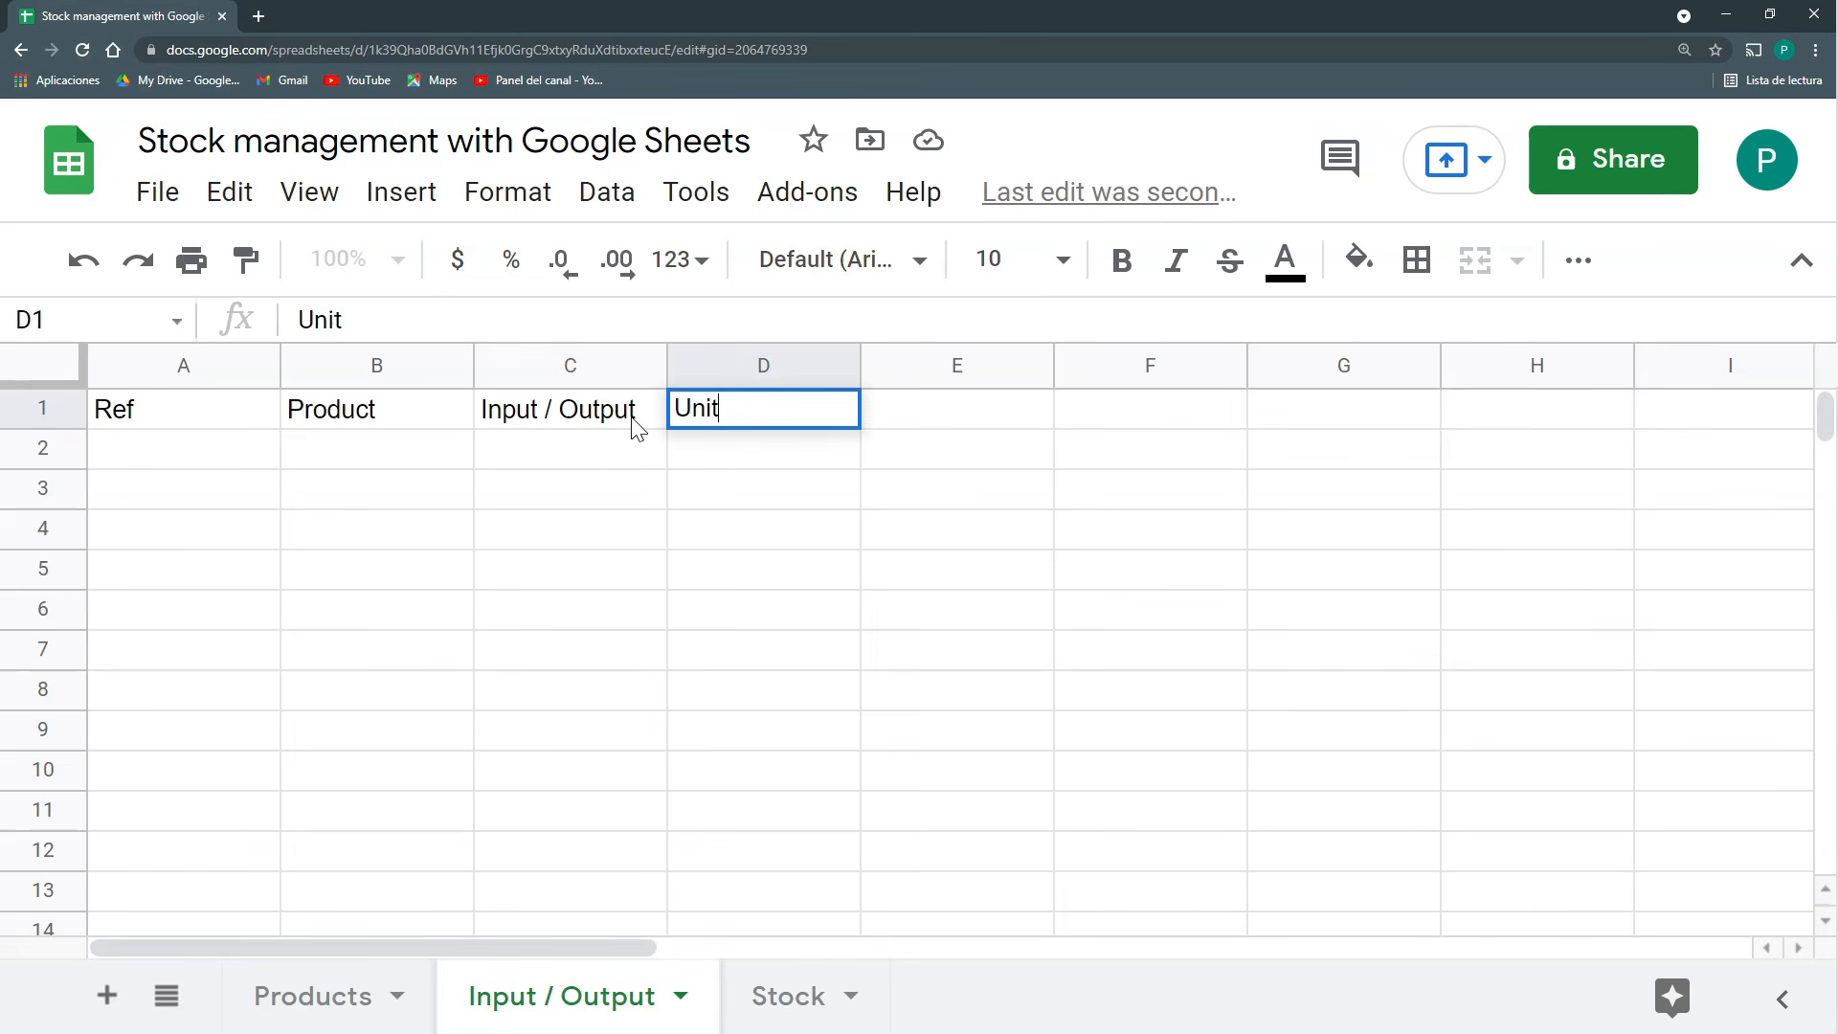
pyautogui.press('Tab')
pyautogui.write('Date')
pyautogui.press('Return')
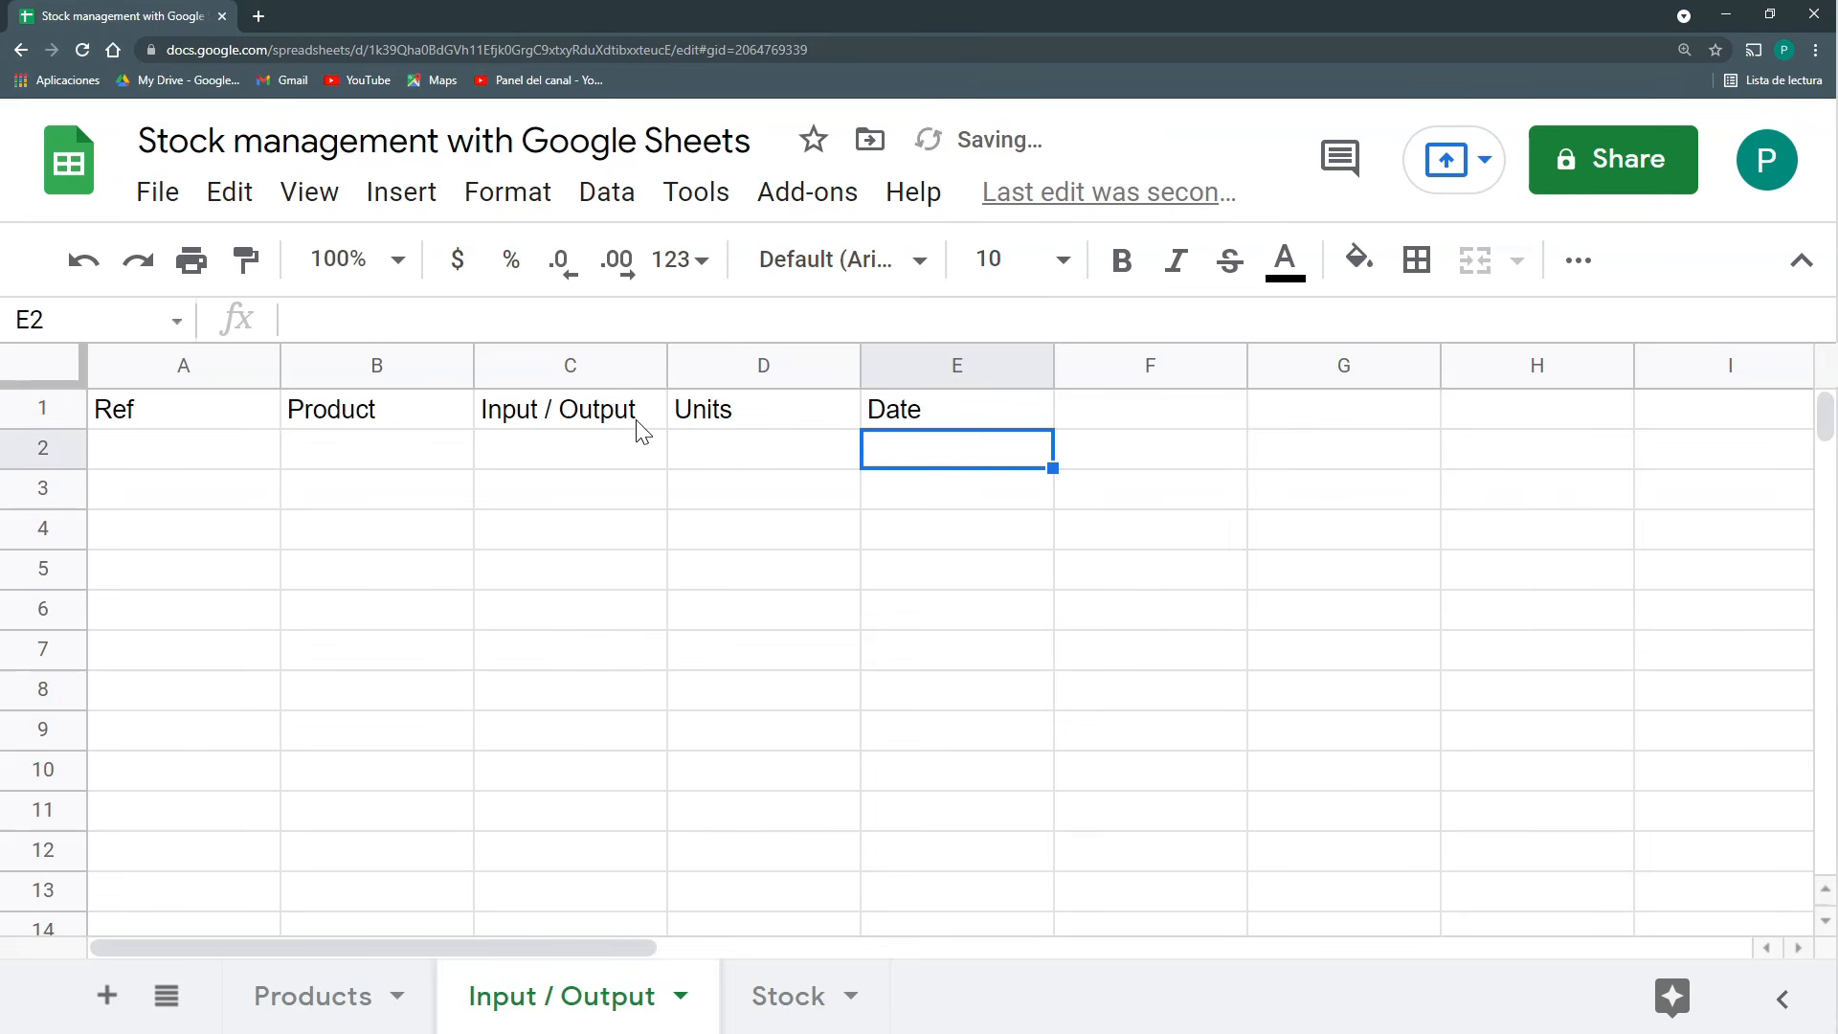
pyautogui.click(898, 372)
pyautogui.hotkey('shift', 'Left')
pyautogui.hotkey('shift', 'Left')
pyautogui.hotkey('shift', 'Left')
pyautogui.hotkey('shift', 'Left')
pyautogui.click(779, 996)
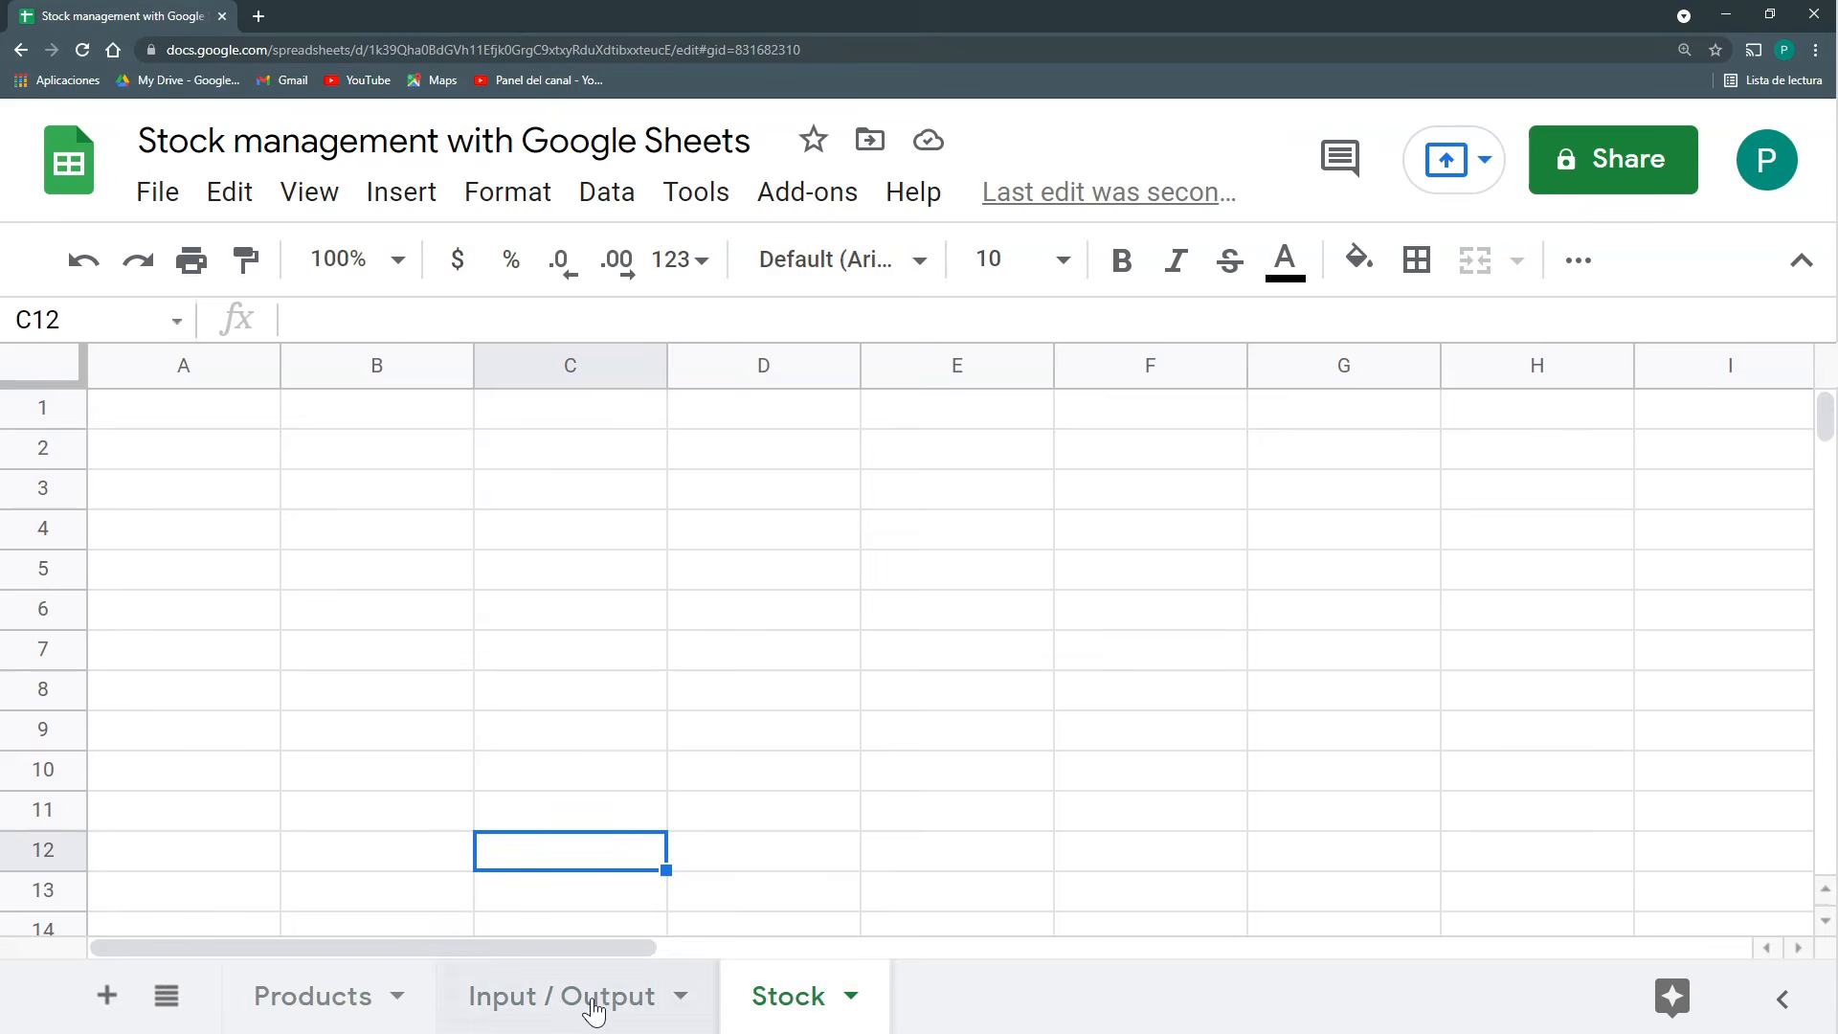
# On the Products sheet, enter the first product in row 2 with reference TS001 and name Foo Fighters T-Shirt.
pyautogui.click(316, 996)
pyautogui.click(204, 472)
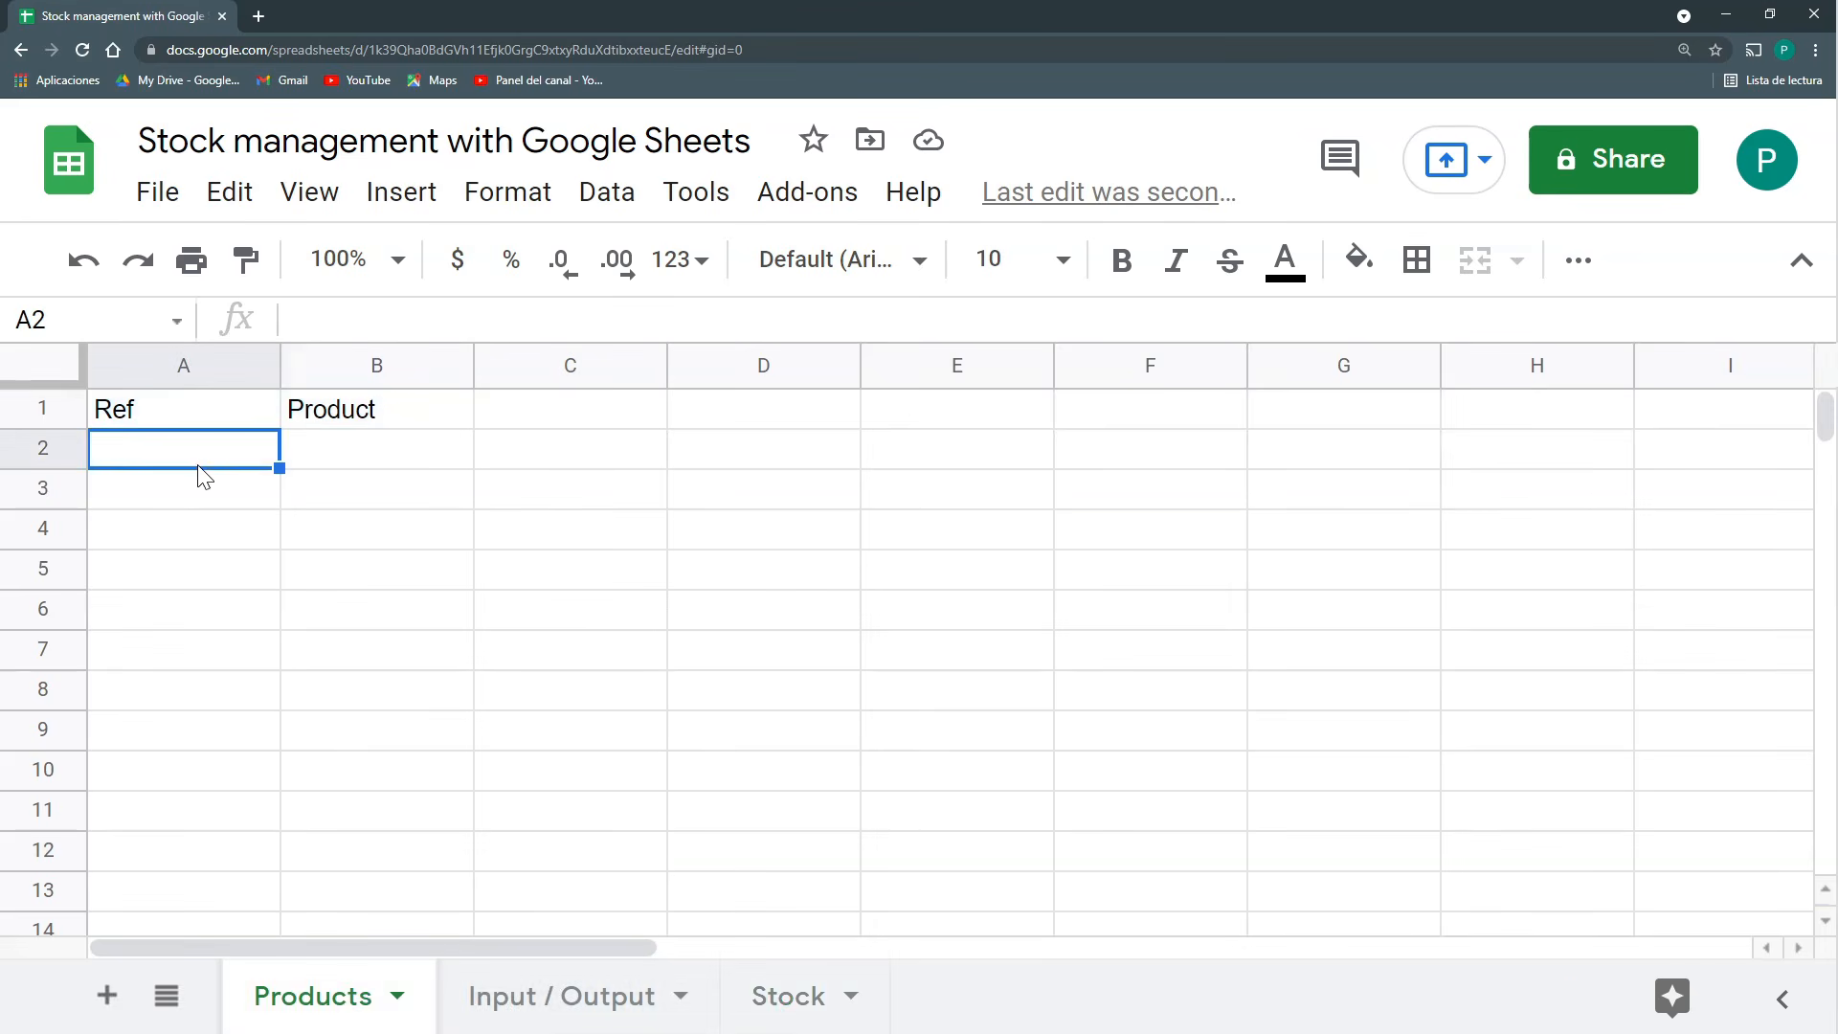
pyautogui.write('TS')
pyautogui.press('Escape')
pyautogui.write('TS001')
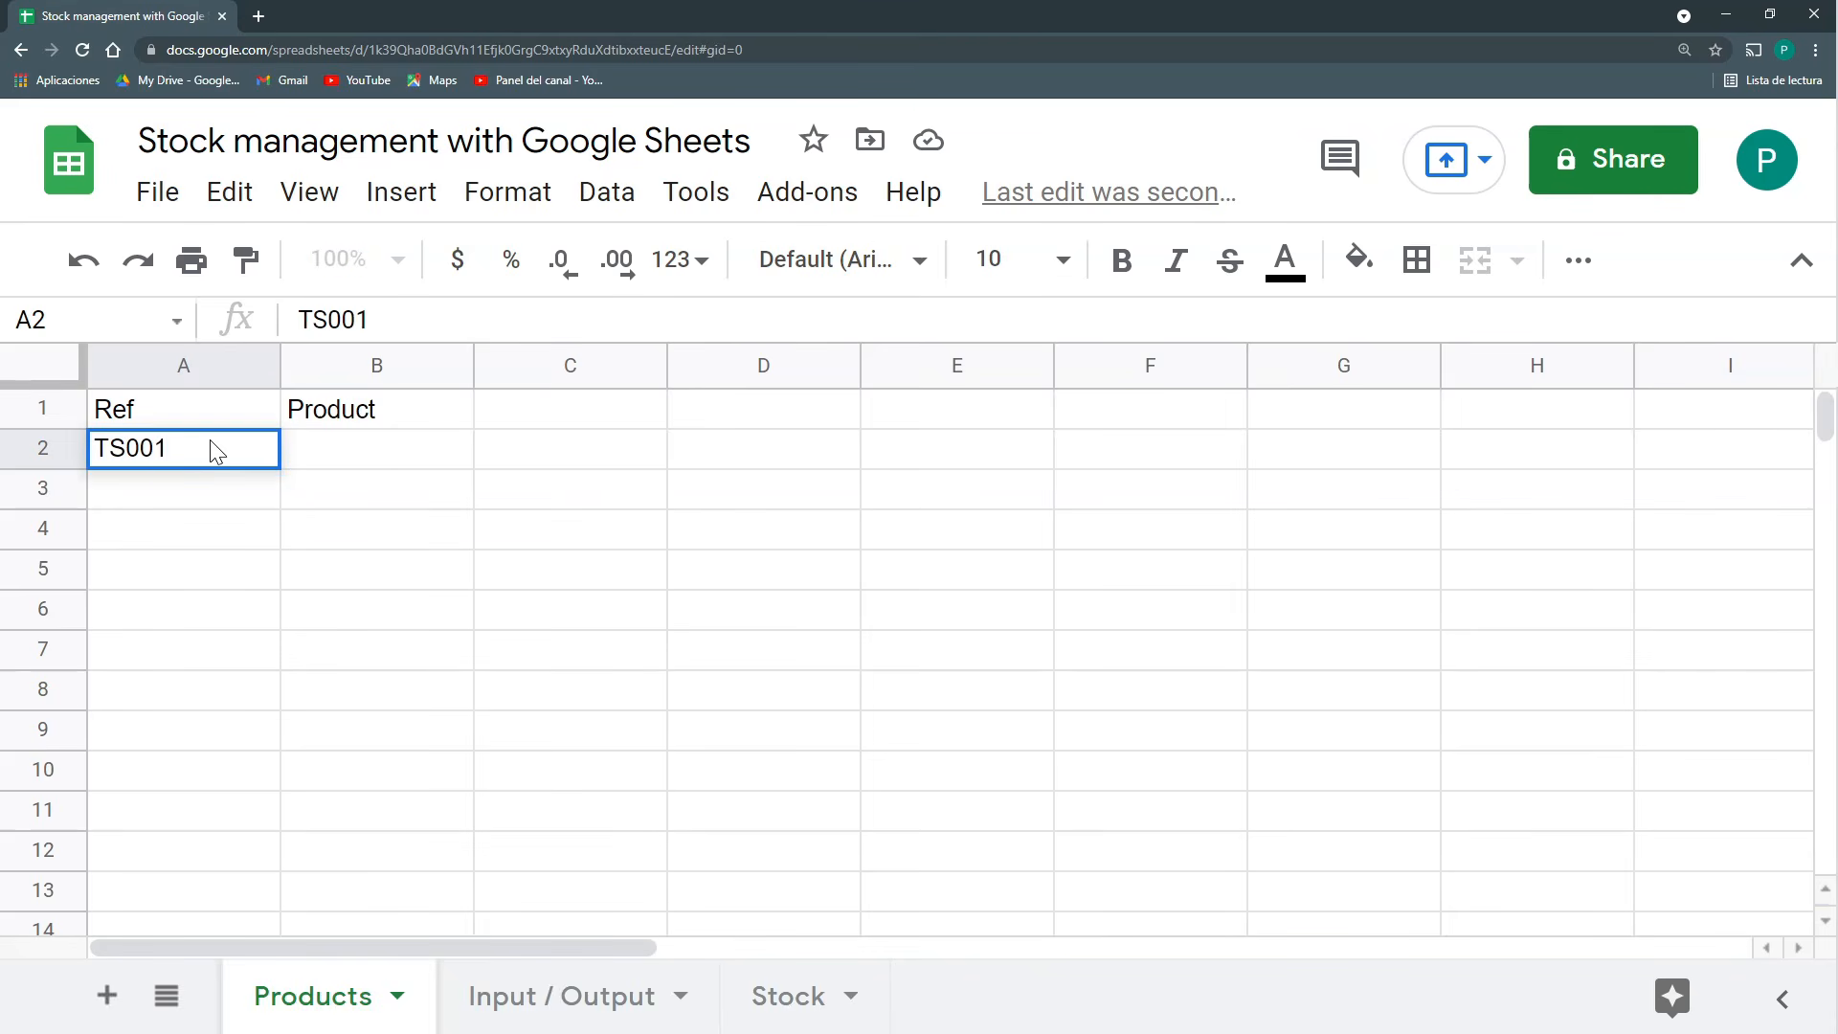
pyautogui.click(355, 450)
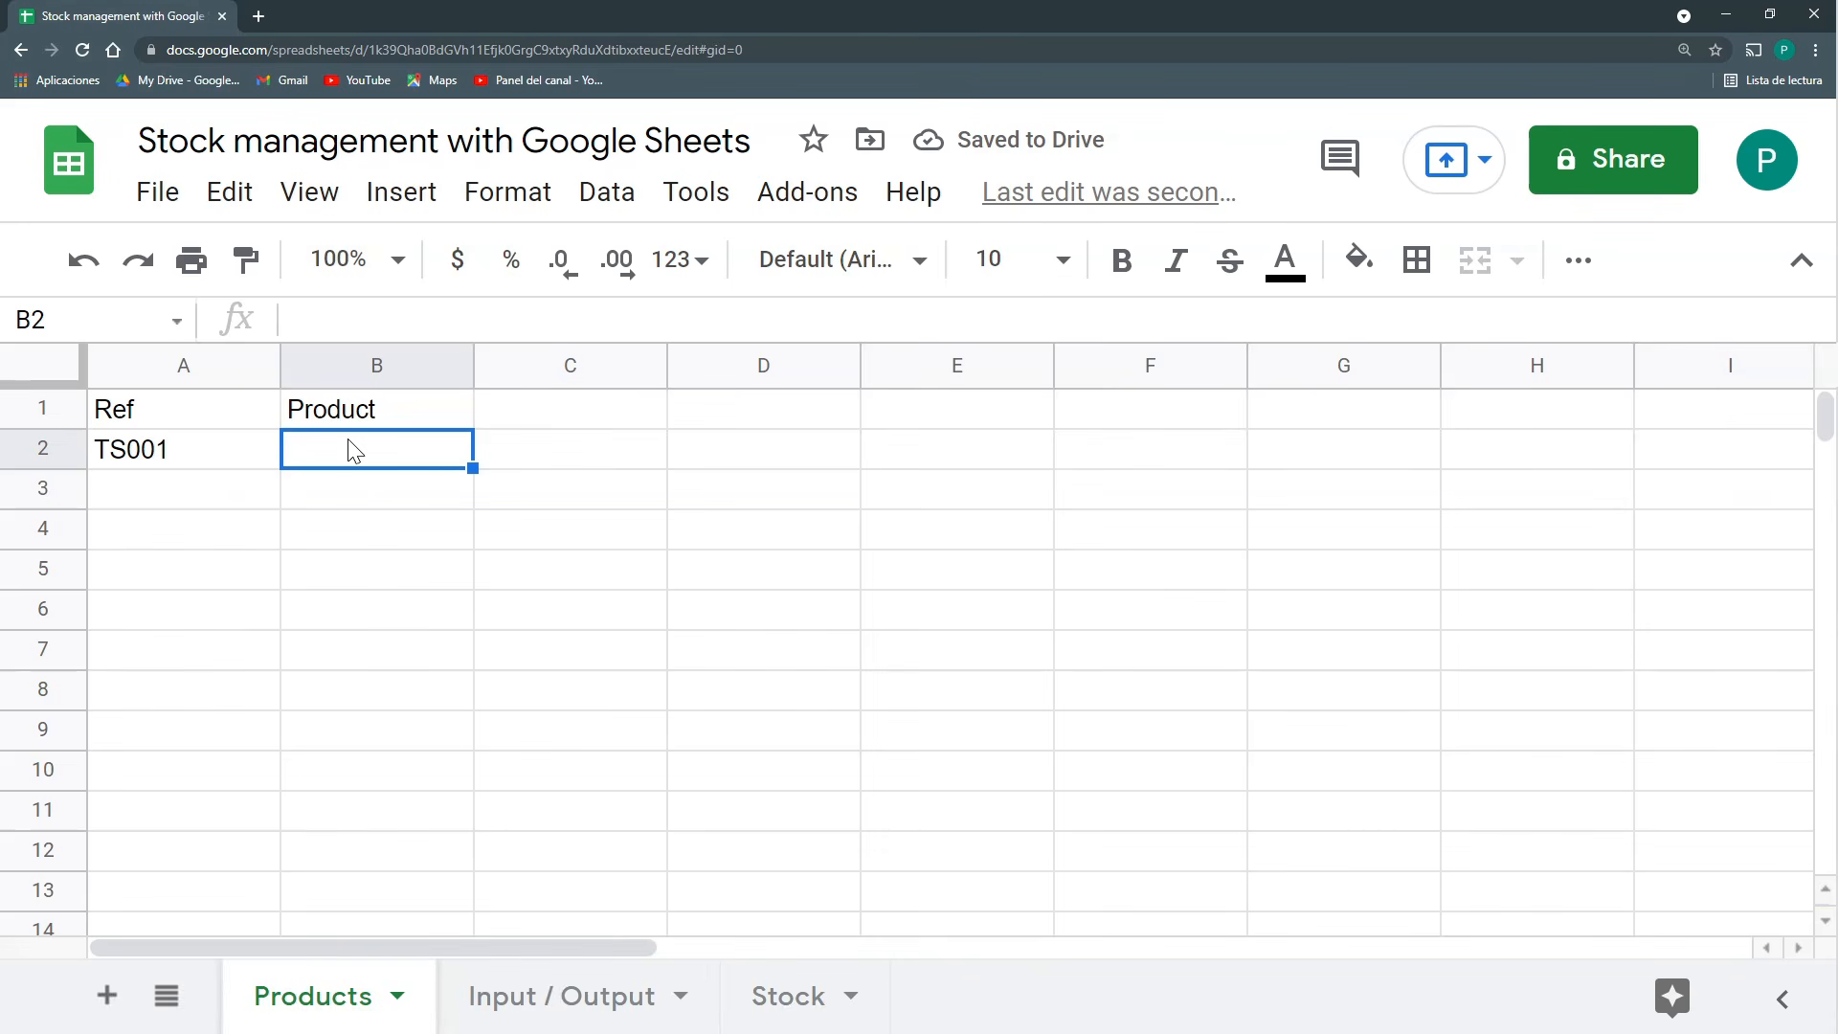
pyautogui.write('Foof Fighters T-Shirt')
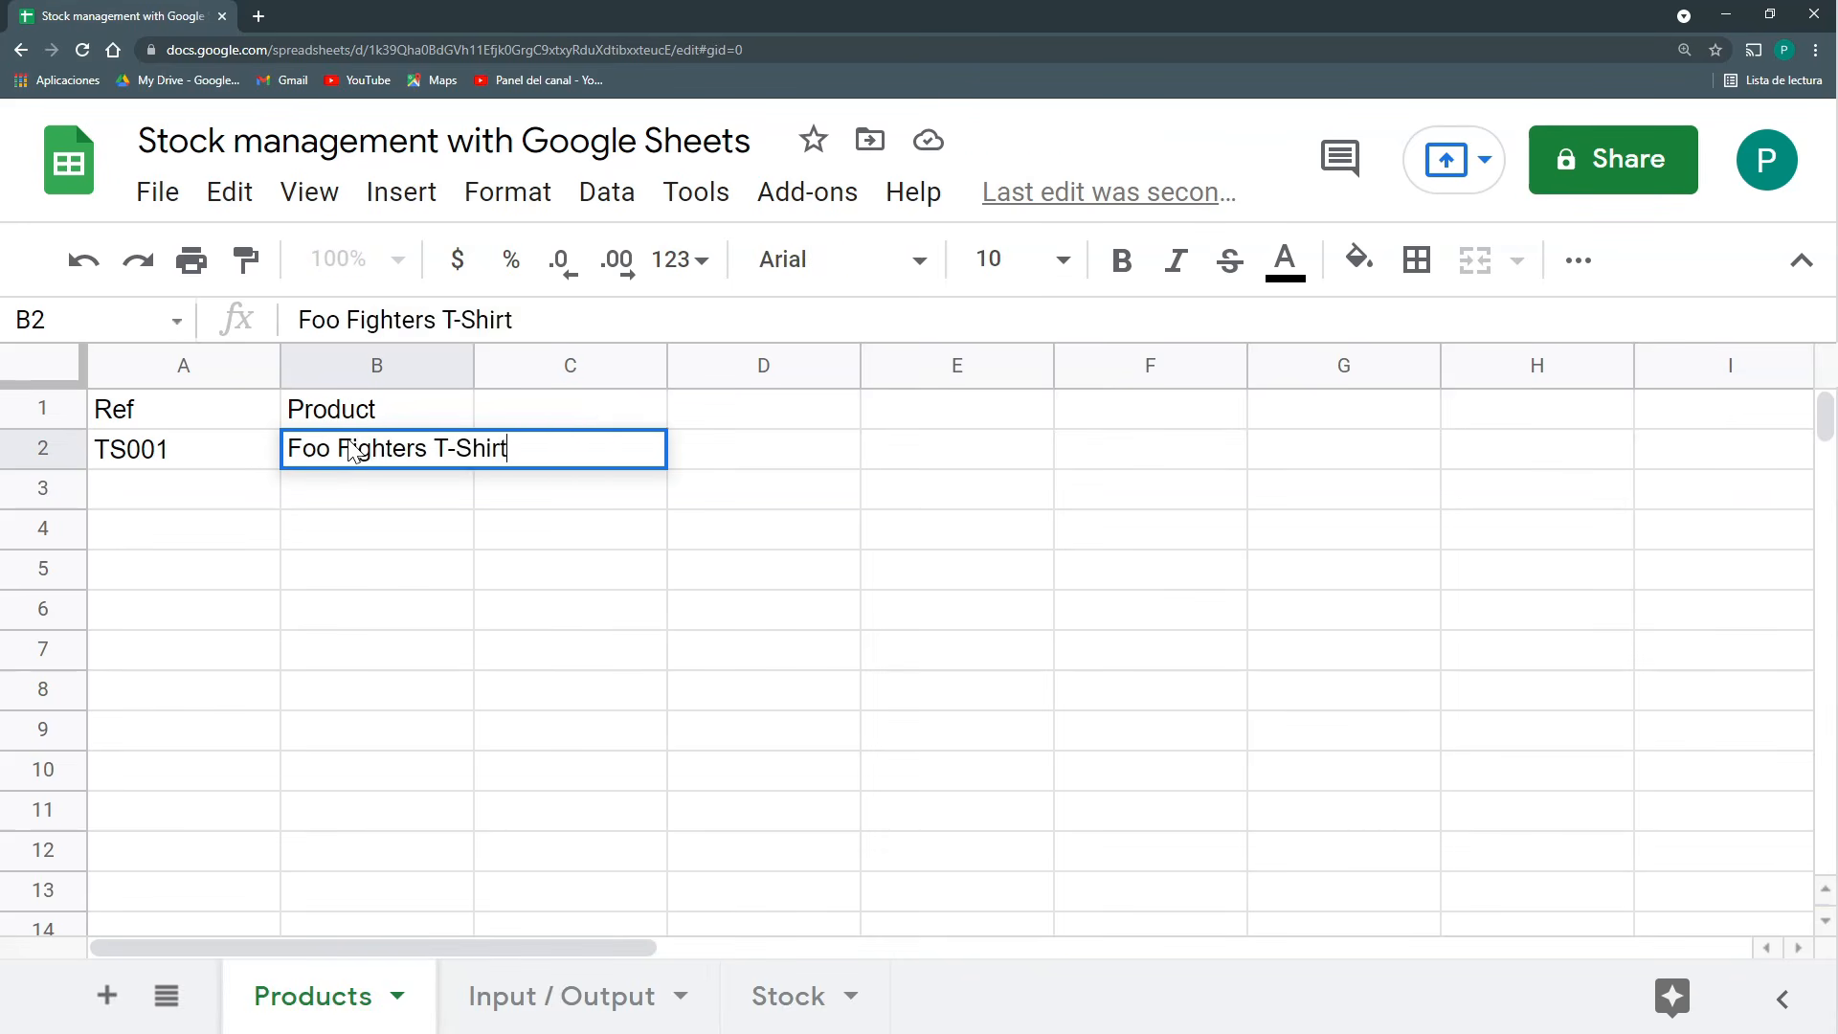
# Enter the second product in row 3 with reference TS002 and name Tenacious D T-Shirt.
pyautogui.click(155, 496)
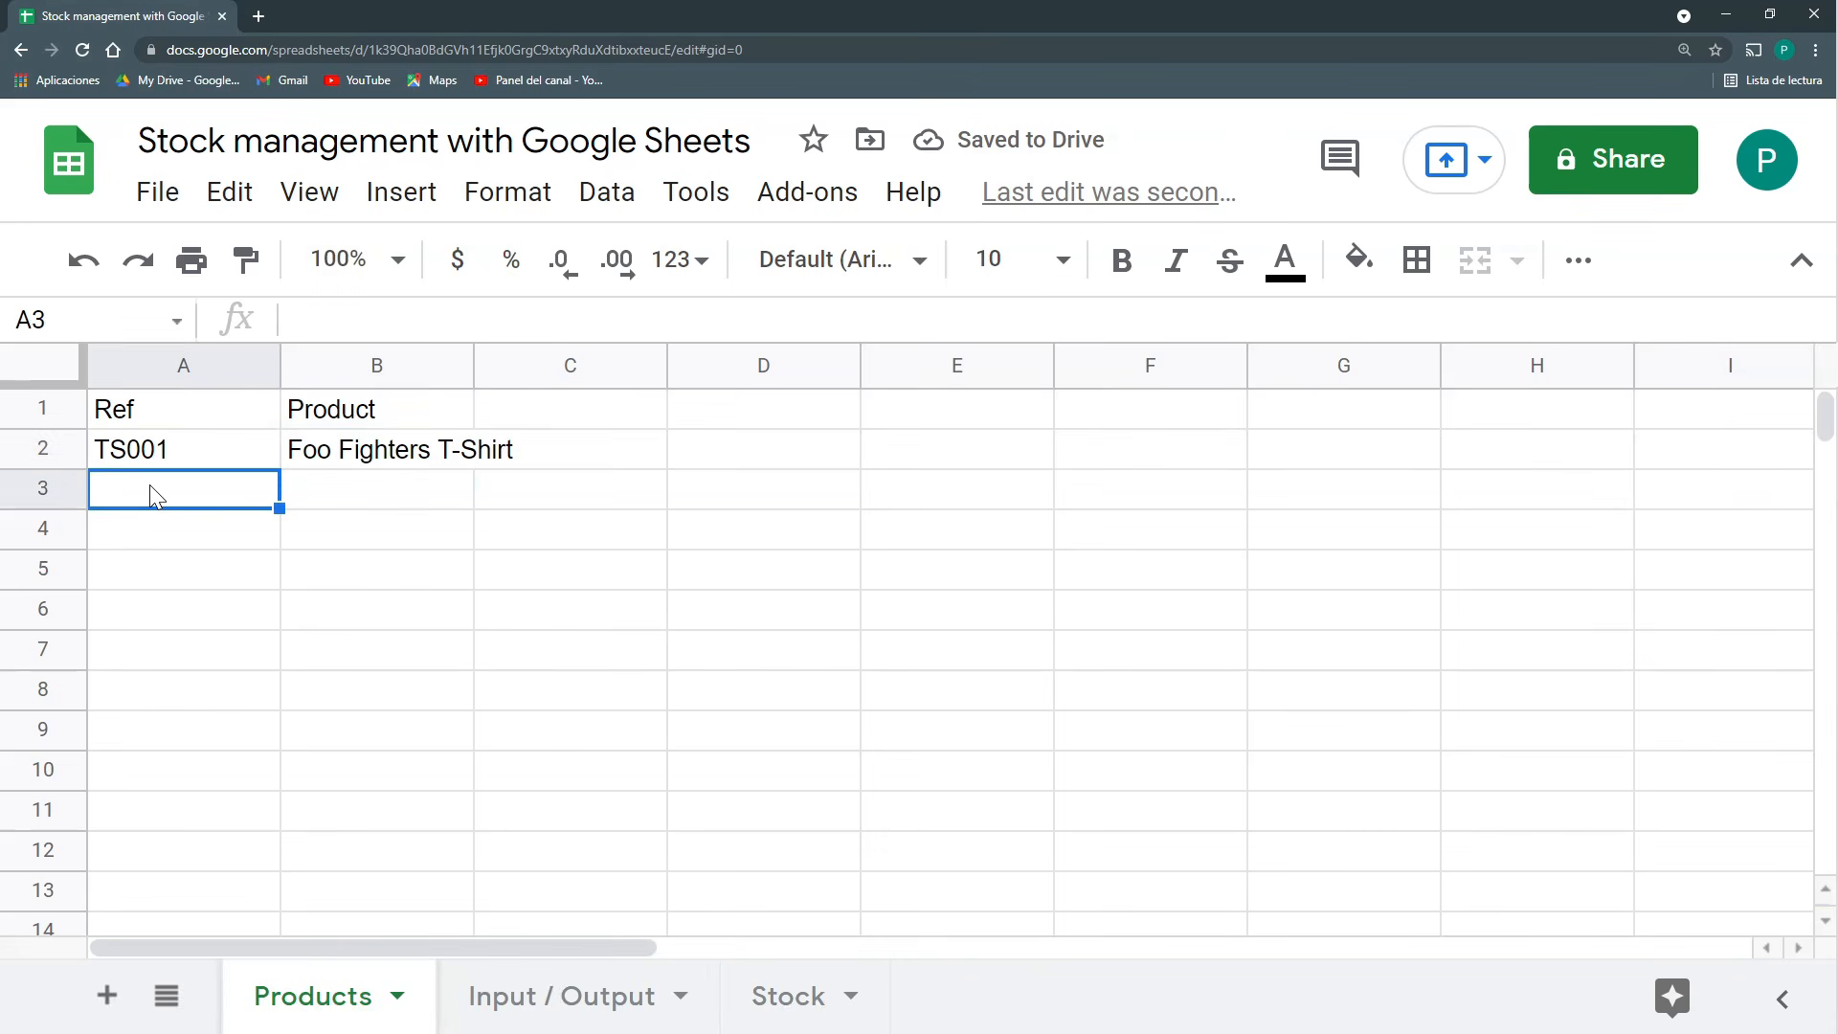
pyautogui.write('TS002')
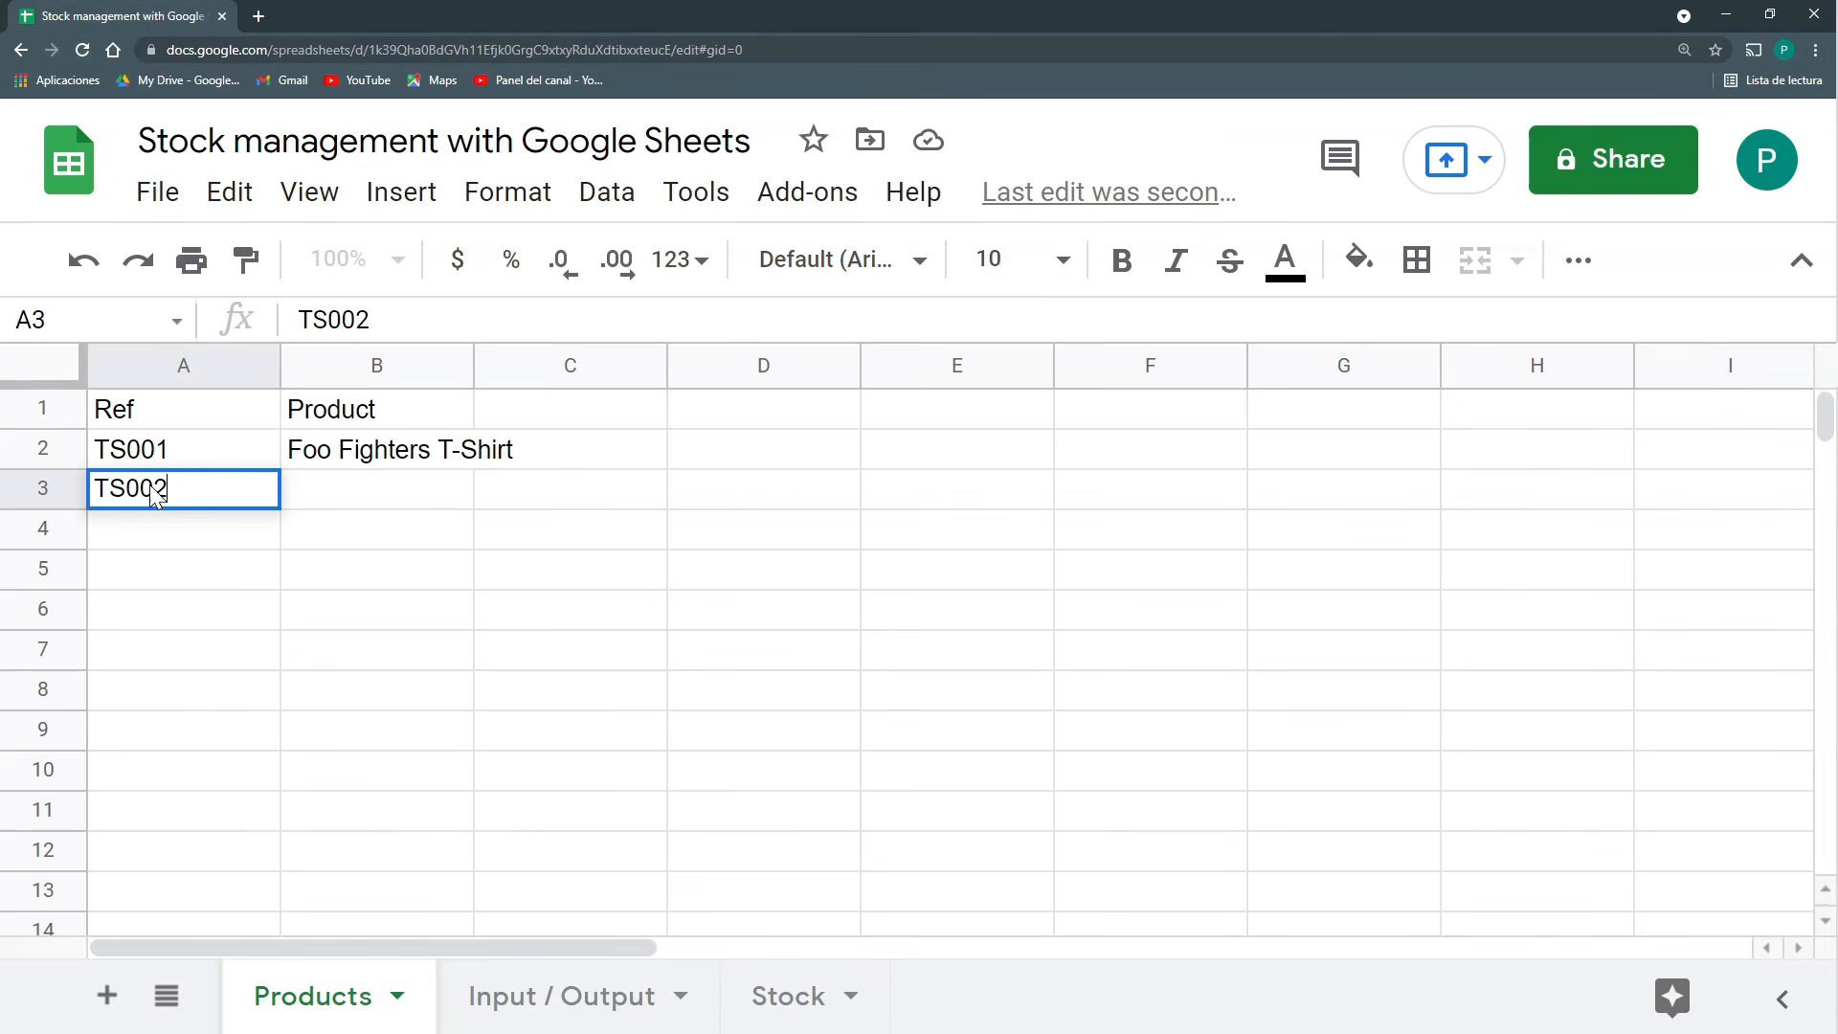
pyautogui.press('Tab')
pyautogui.write('Ten')
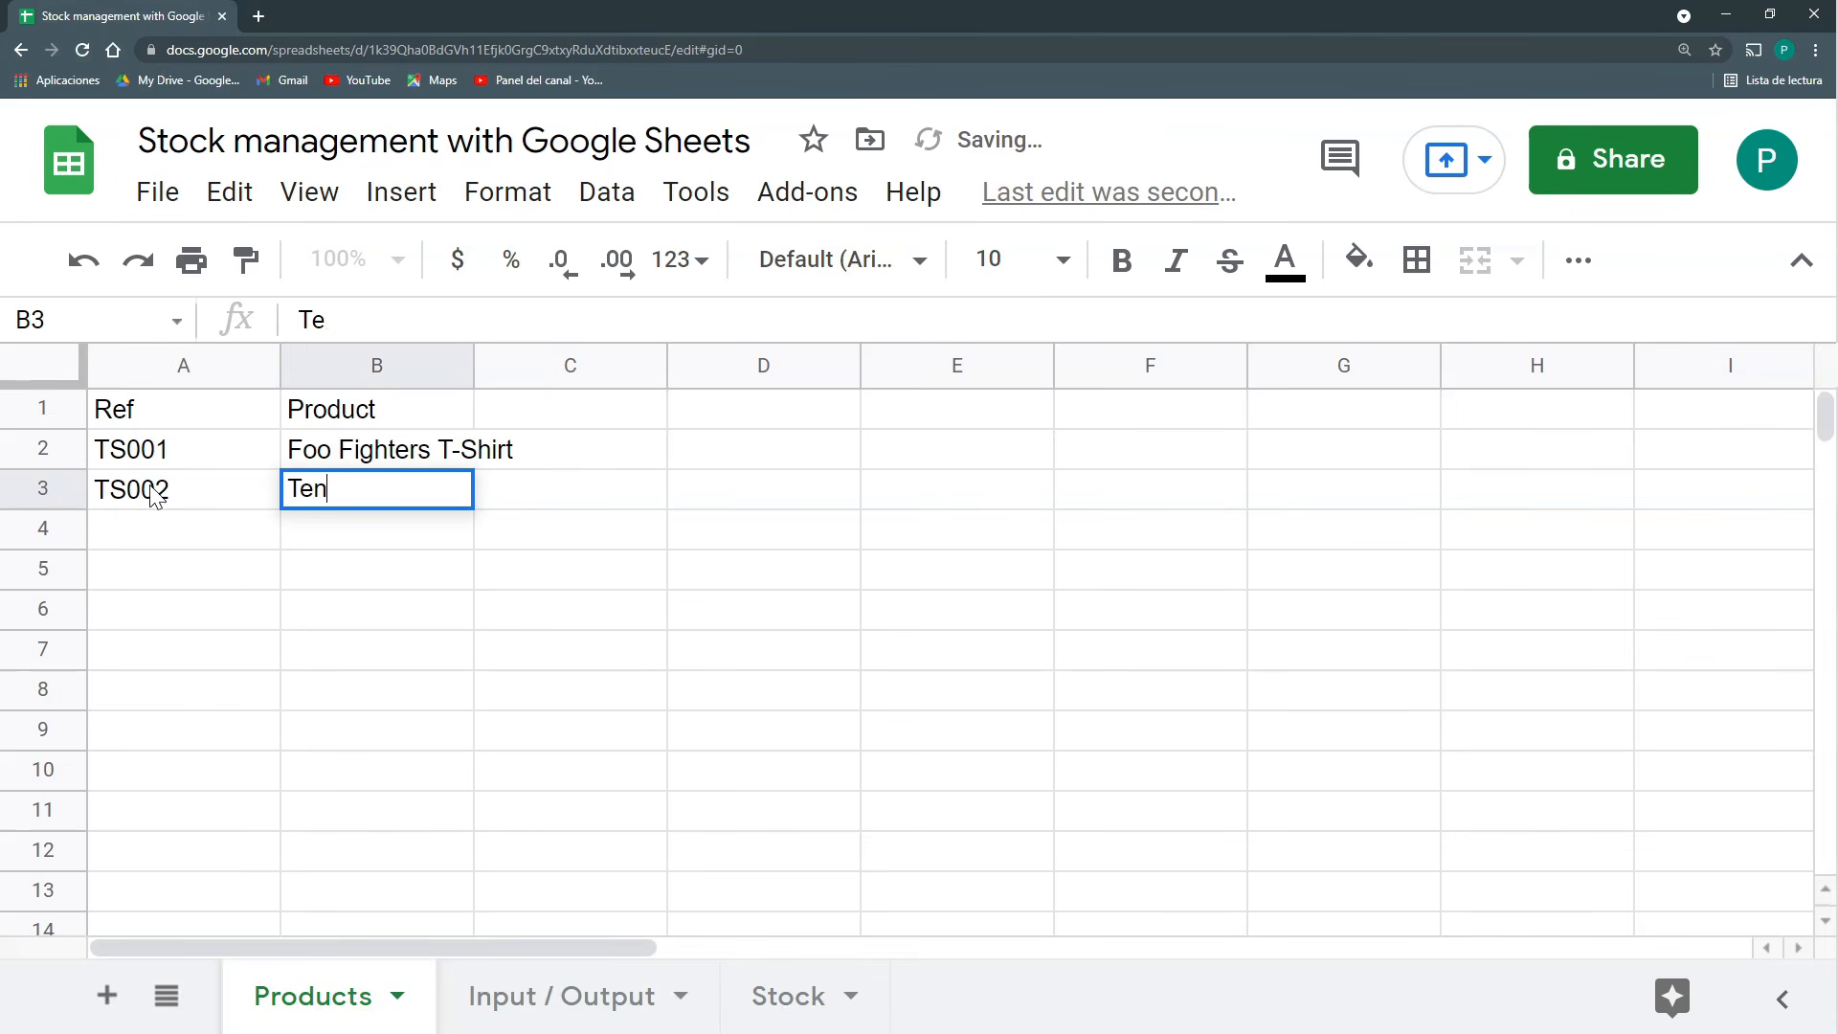
pyautogui.write('acious D T')
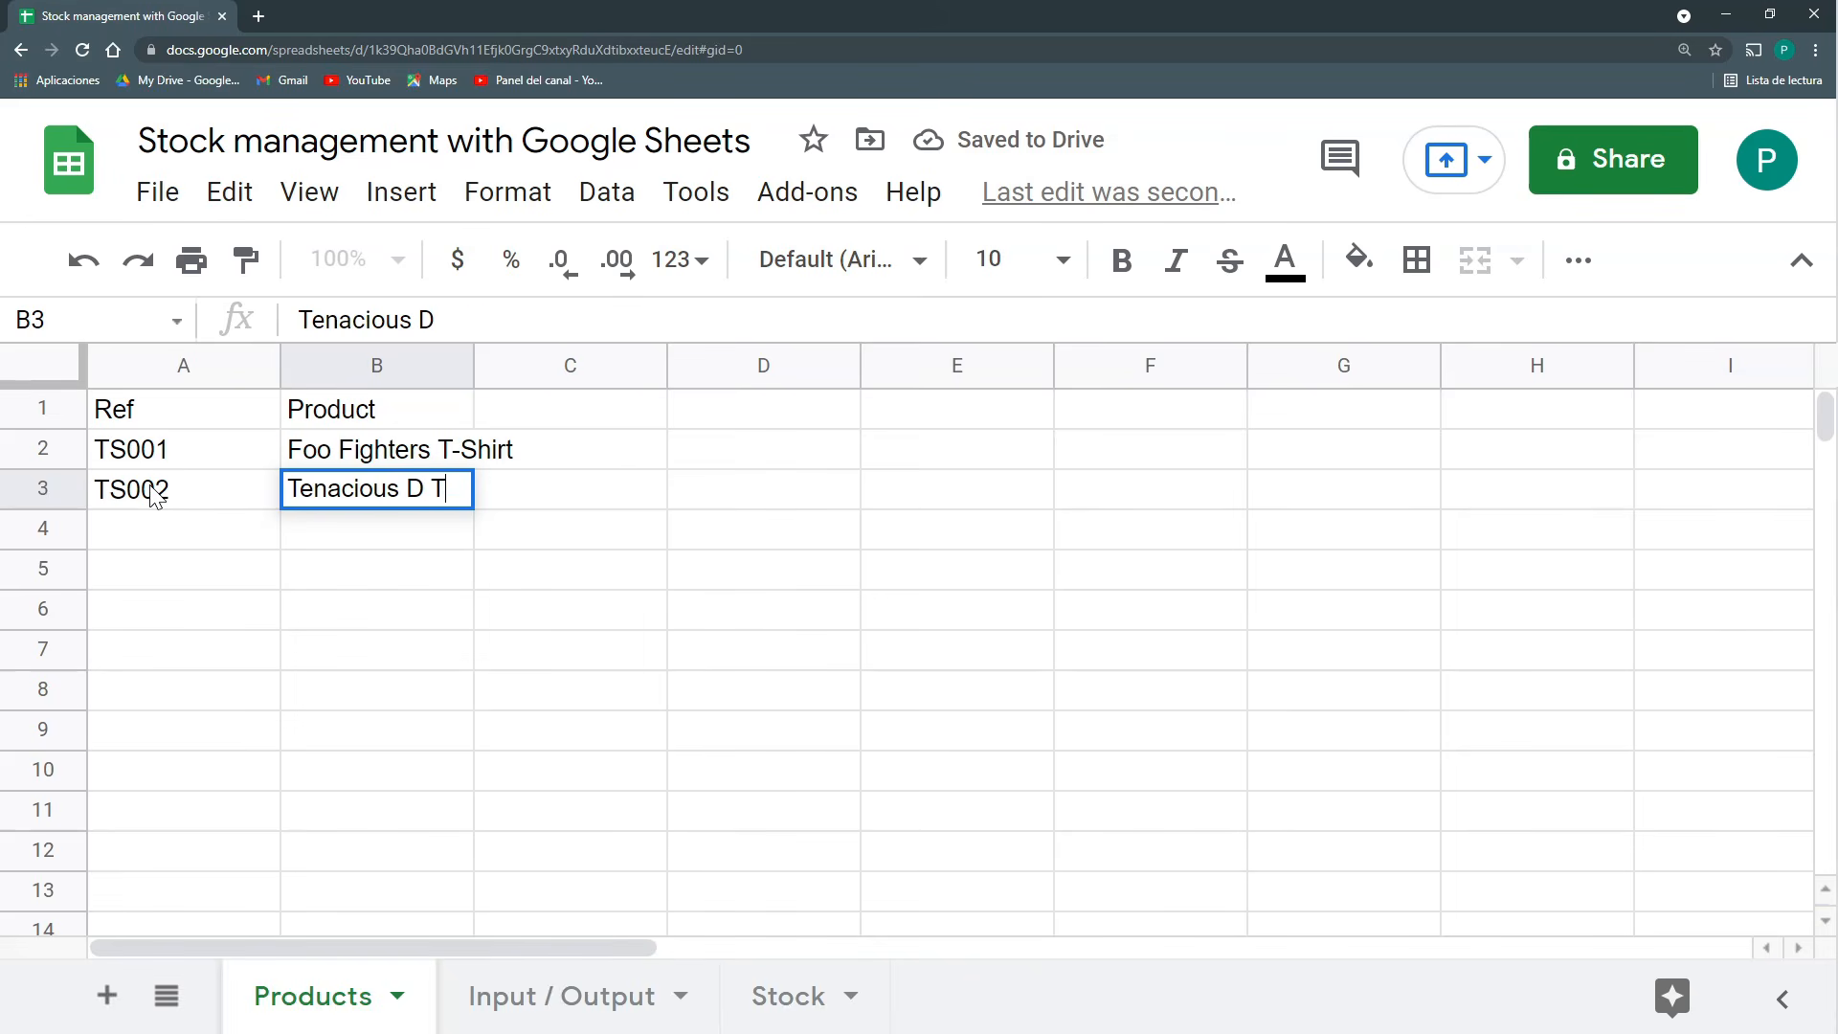
pyautogui.write('-Shirt')
pyautogui.press('Return')
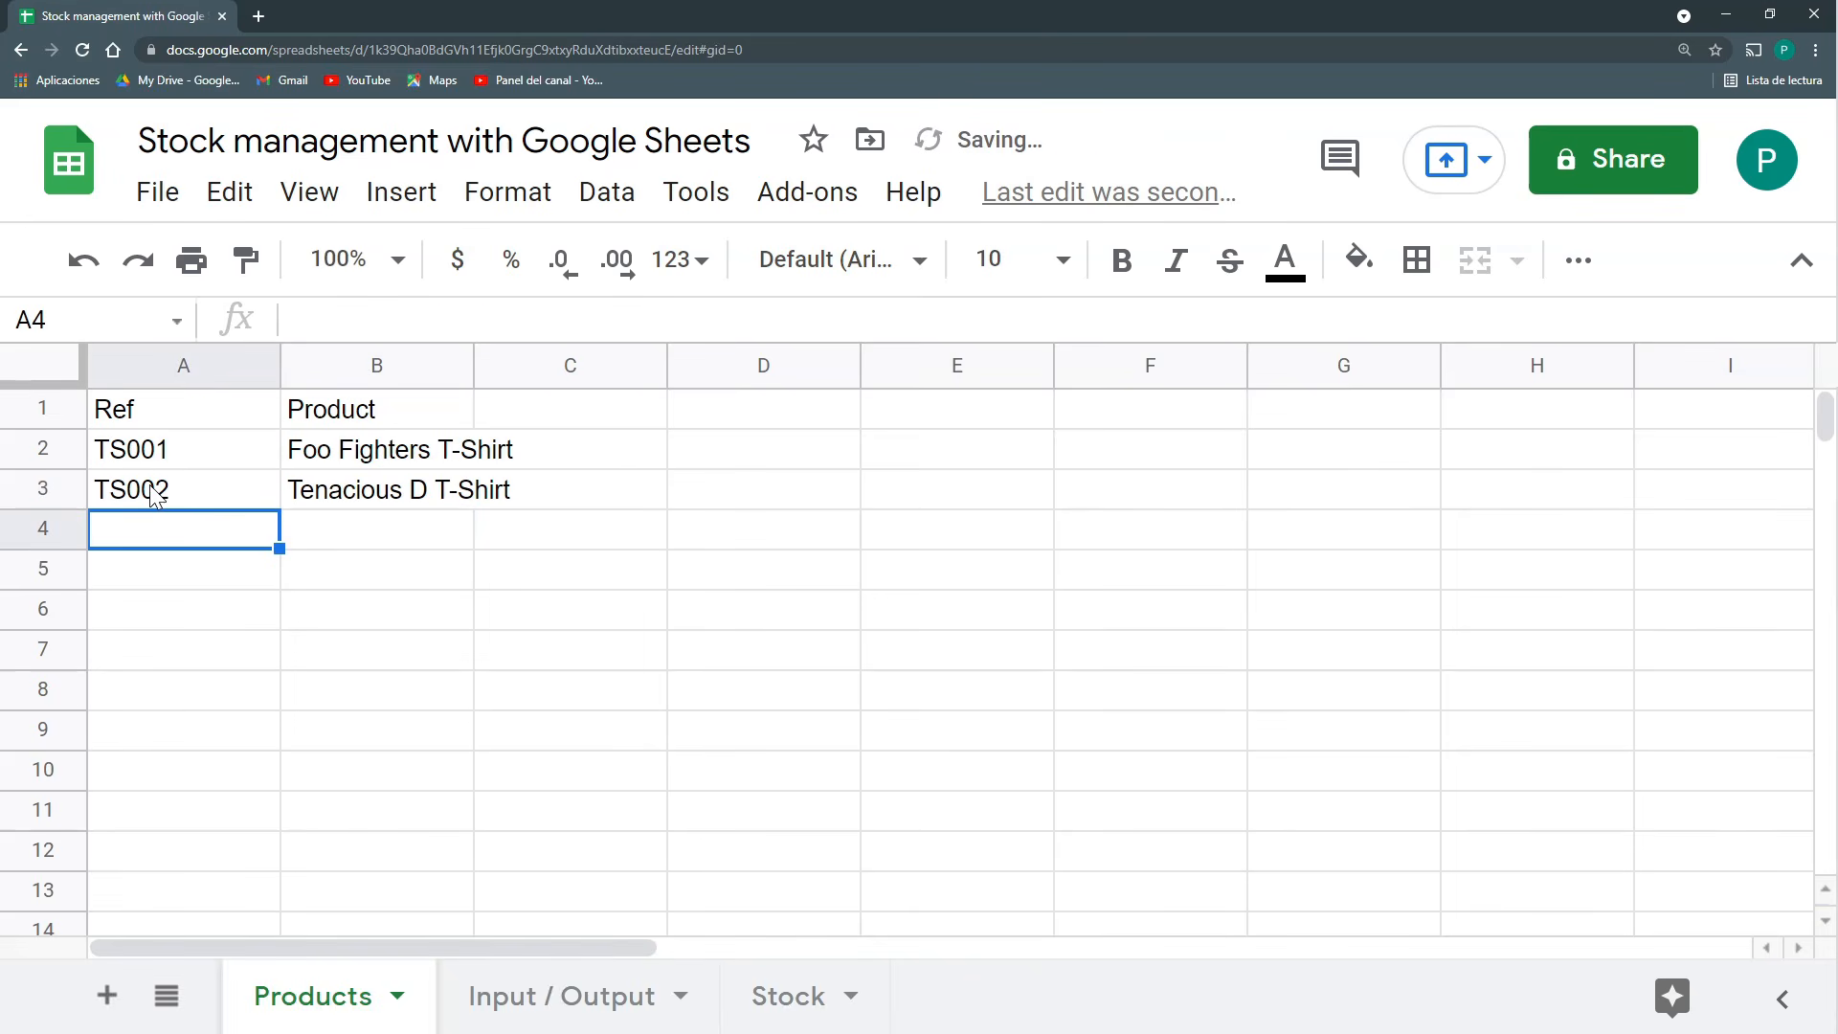
# Enter the third product in row 4 with reference TS003 and name Coheed & Cambria T-Shirt.
pyautogui.write('TS003')
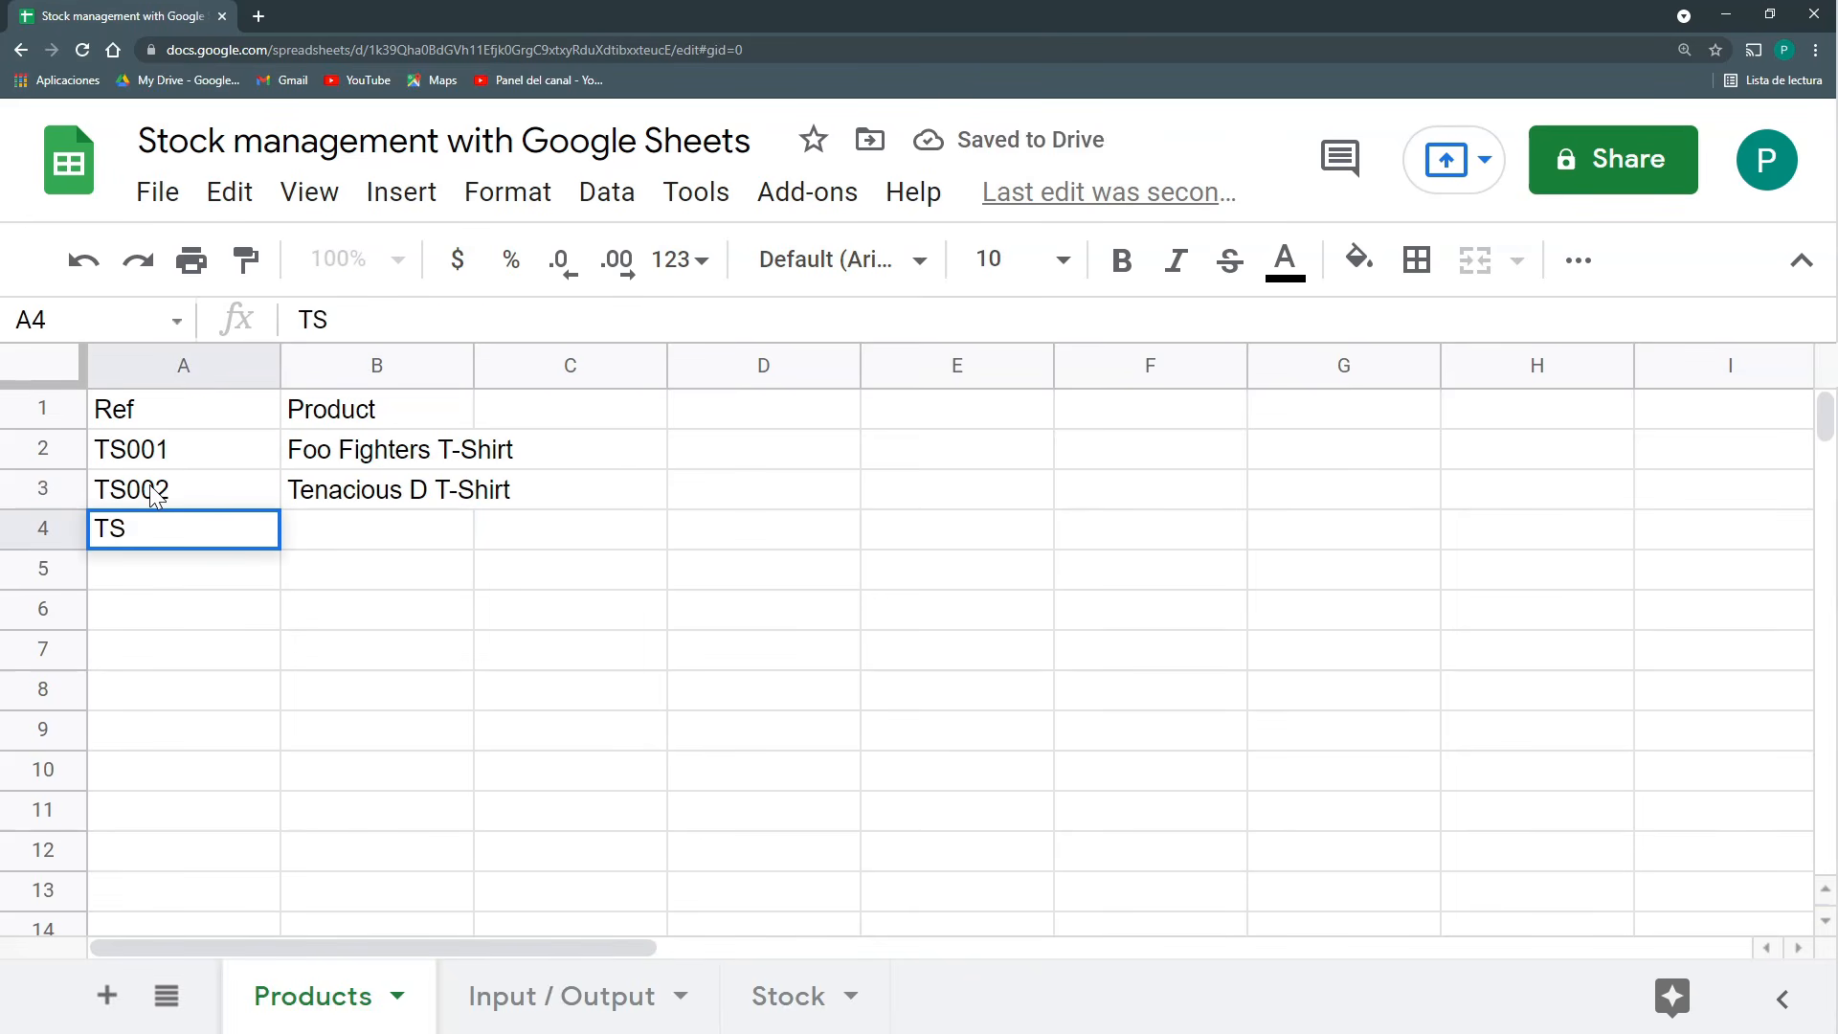
pyautogui.press('Tab')
pyautogui.write('Coheed & Cambria T-Shirt')
pyautogui.press('Return')
# Enter two more products in rows 5 and 6: TS004 Mastodon T-Shirt and Ts005 Tool T-Shirt.
pyautogui.write('TS004')
pyautogui.press('Tab')
pyautogui.write('Mastodon T-Shirt')
pyautogui.press('Return')
pyautogui.write('Ts005')
pyautogui.press('Tab')
pyautogui.write('Tool T-Shirt')
pyautogui.press('Return')
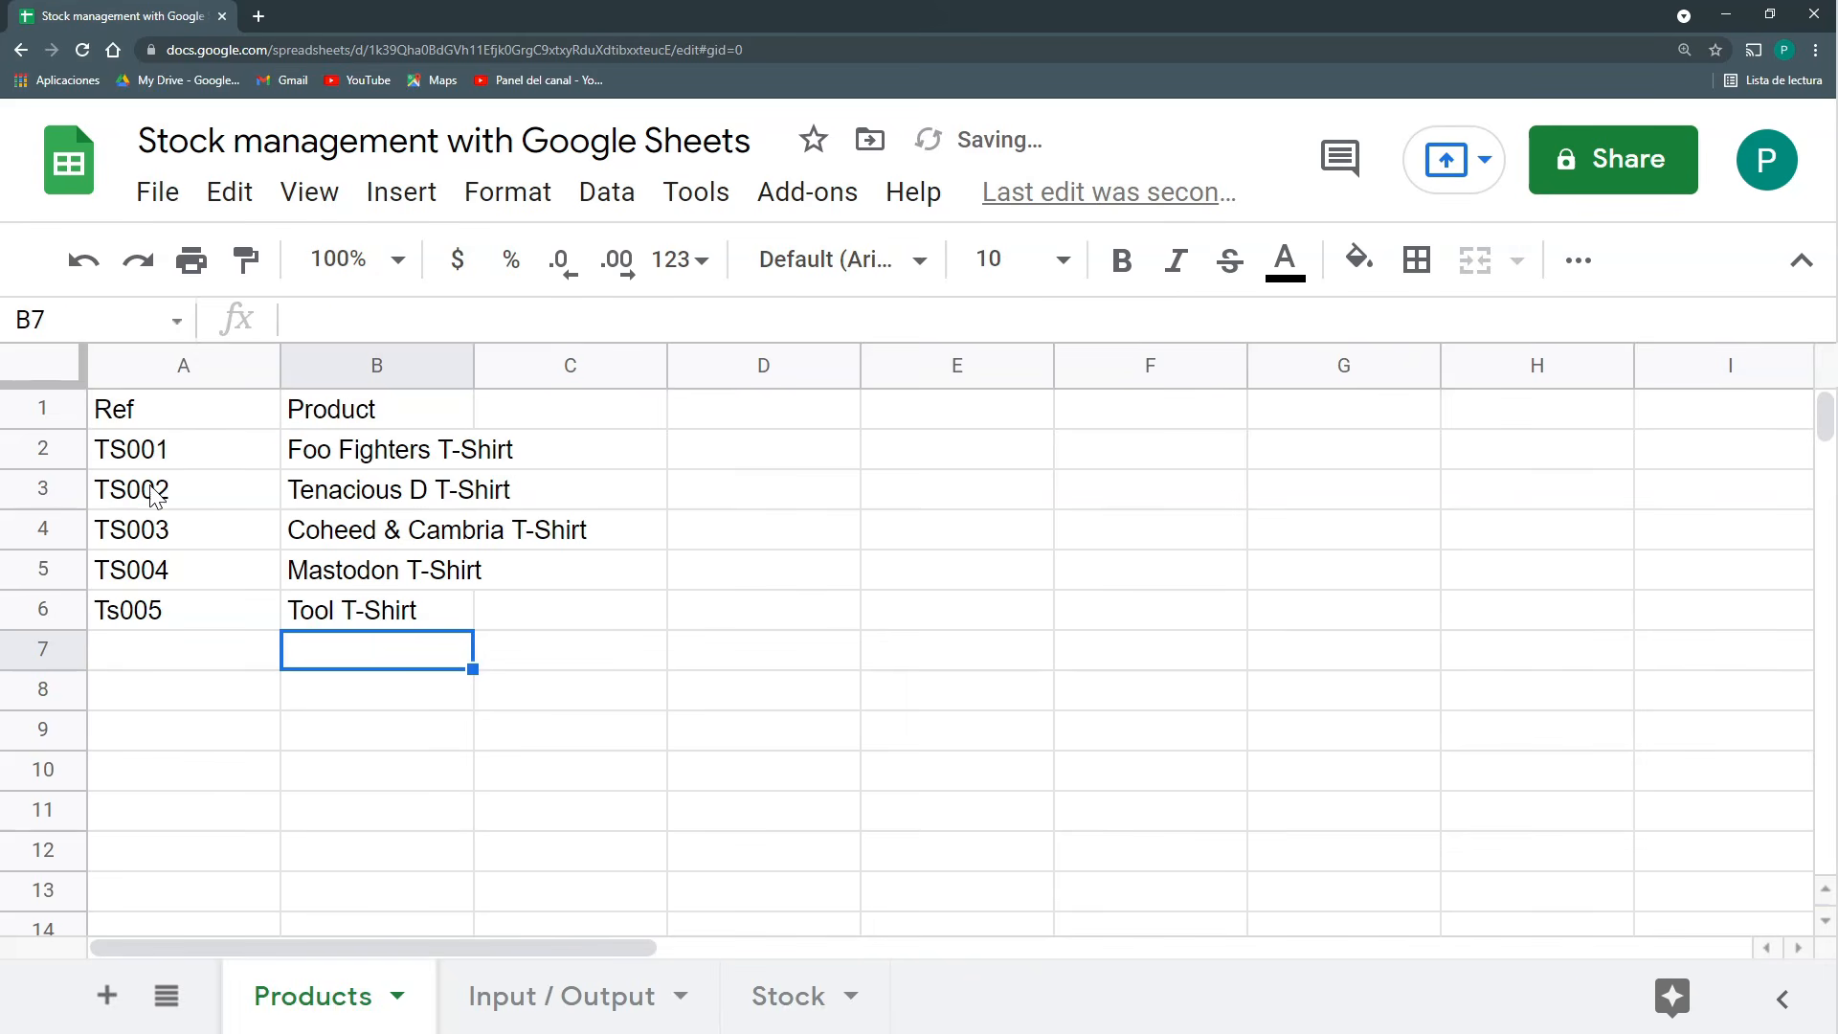
# Make the Ref and Product headers on the Products sheet bold and fit column B's width to the product names.
pyautogui.moveTo(153, 412); pyautogui.dragTo(297, 421)
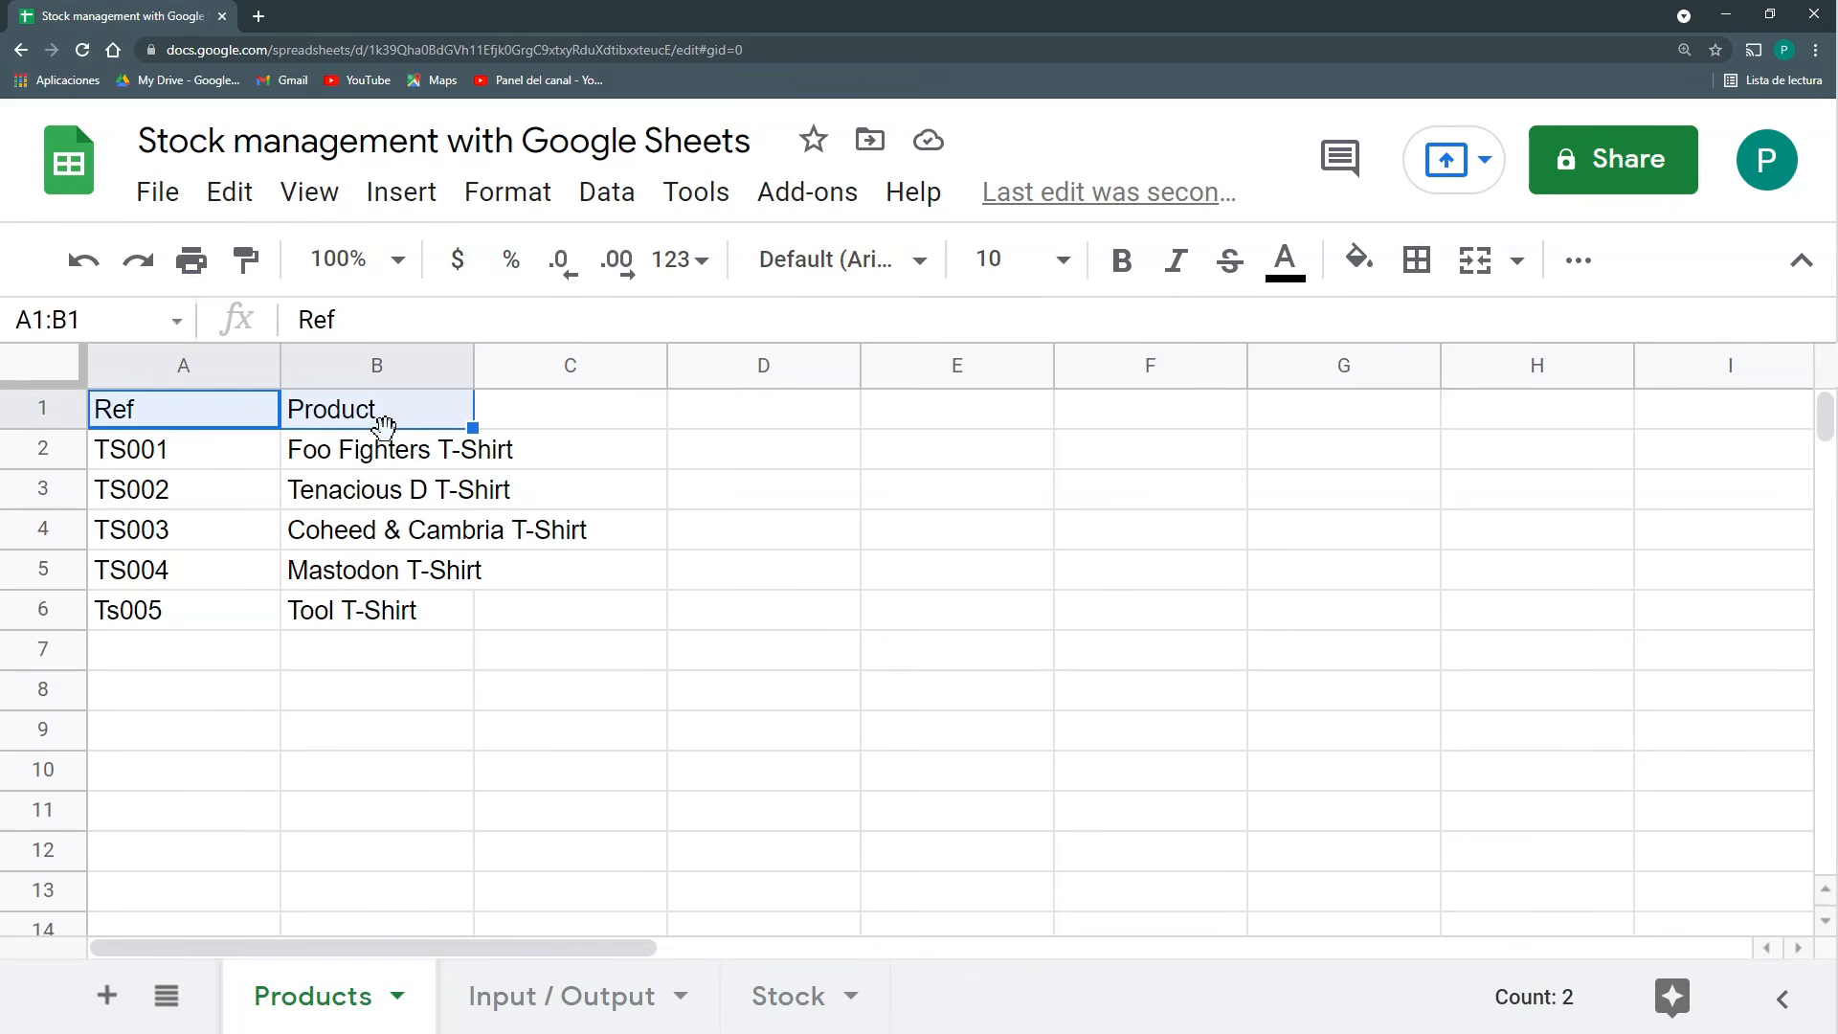
pyautogui.hotkey('ctrl', 'b')
pyautogui.click(402, 565)
pyautogui.doubleClick(471, 370)
# Switch to the Input / Output sheet and select cell A2 under the Ref header.
pyautogui.click(541, 995)
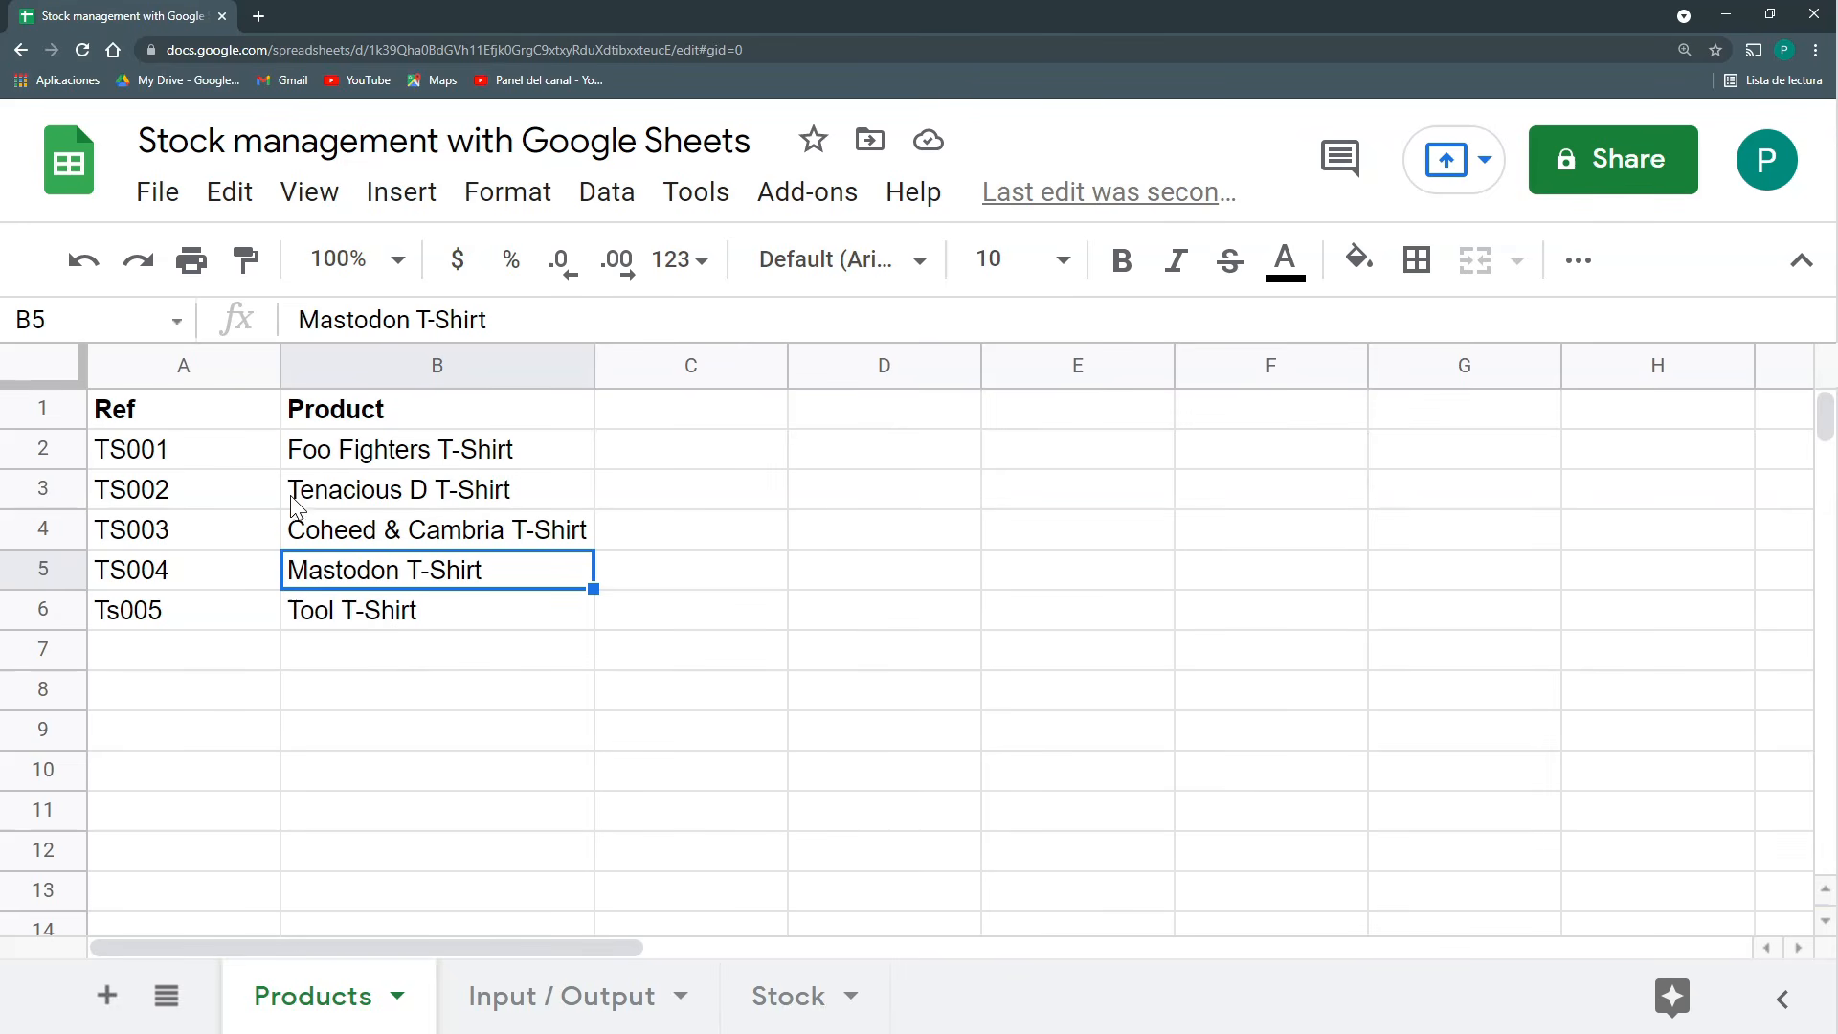
pyautogui.click(505, 996)
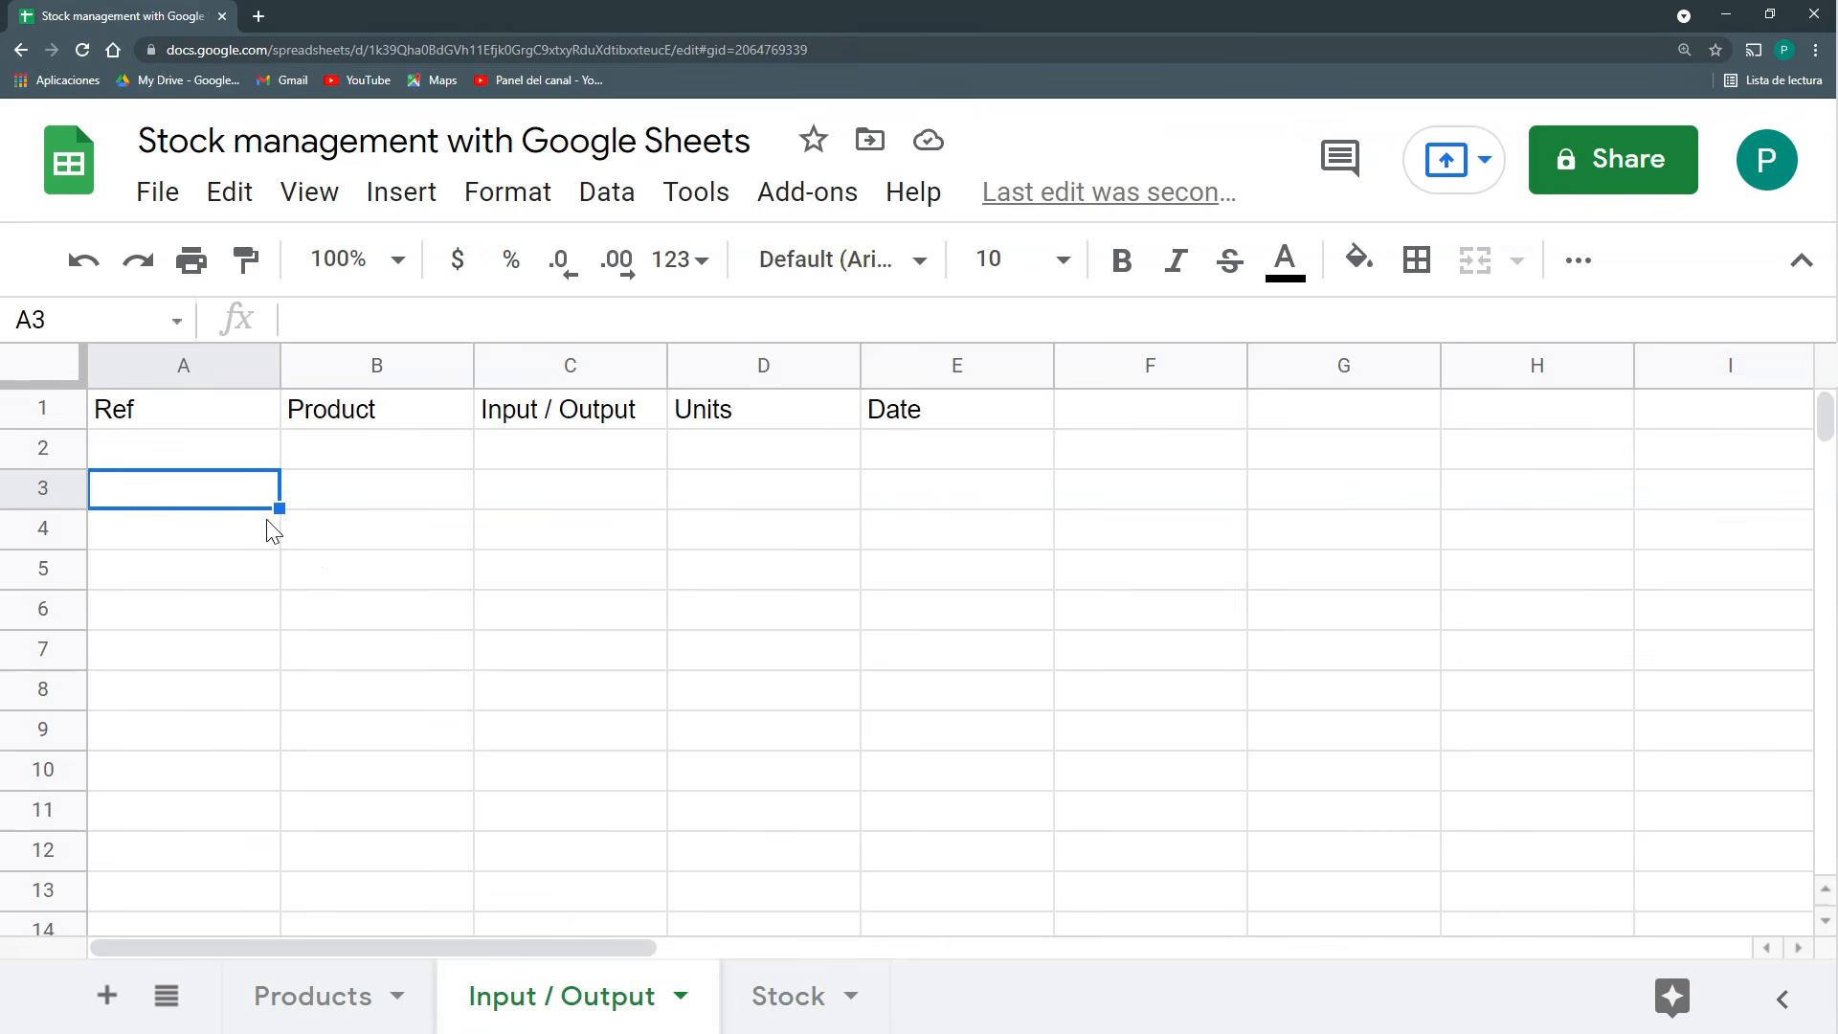
pyautogui.click(234, 464)
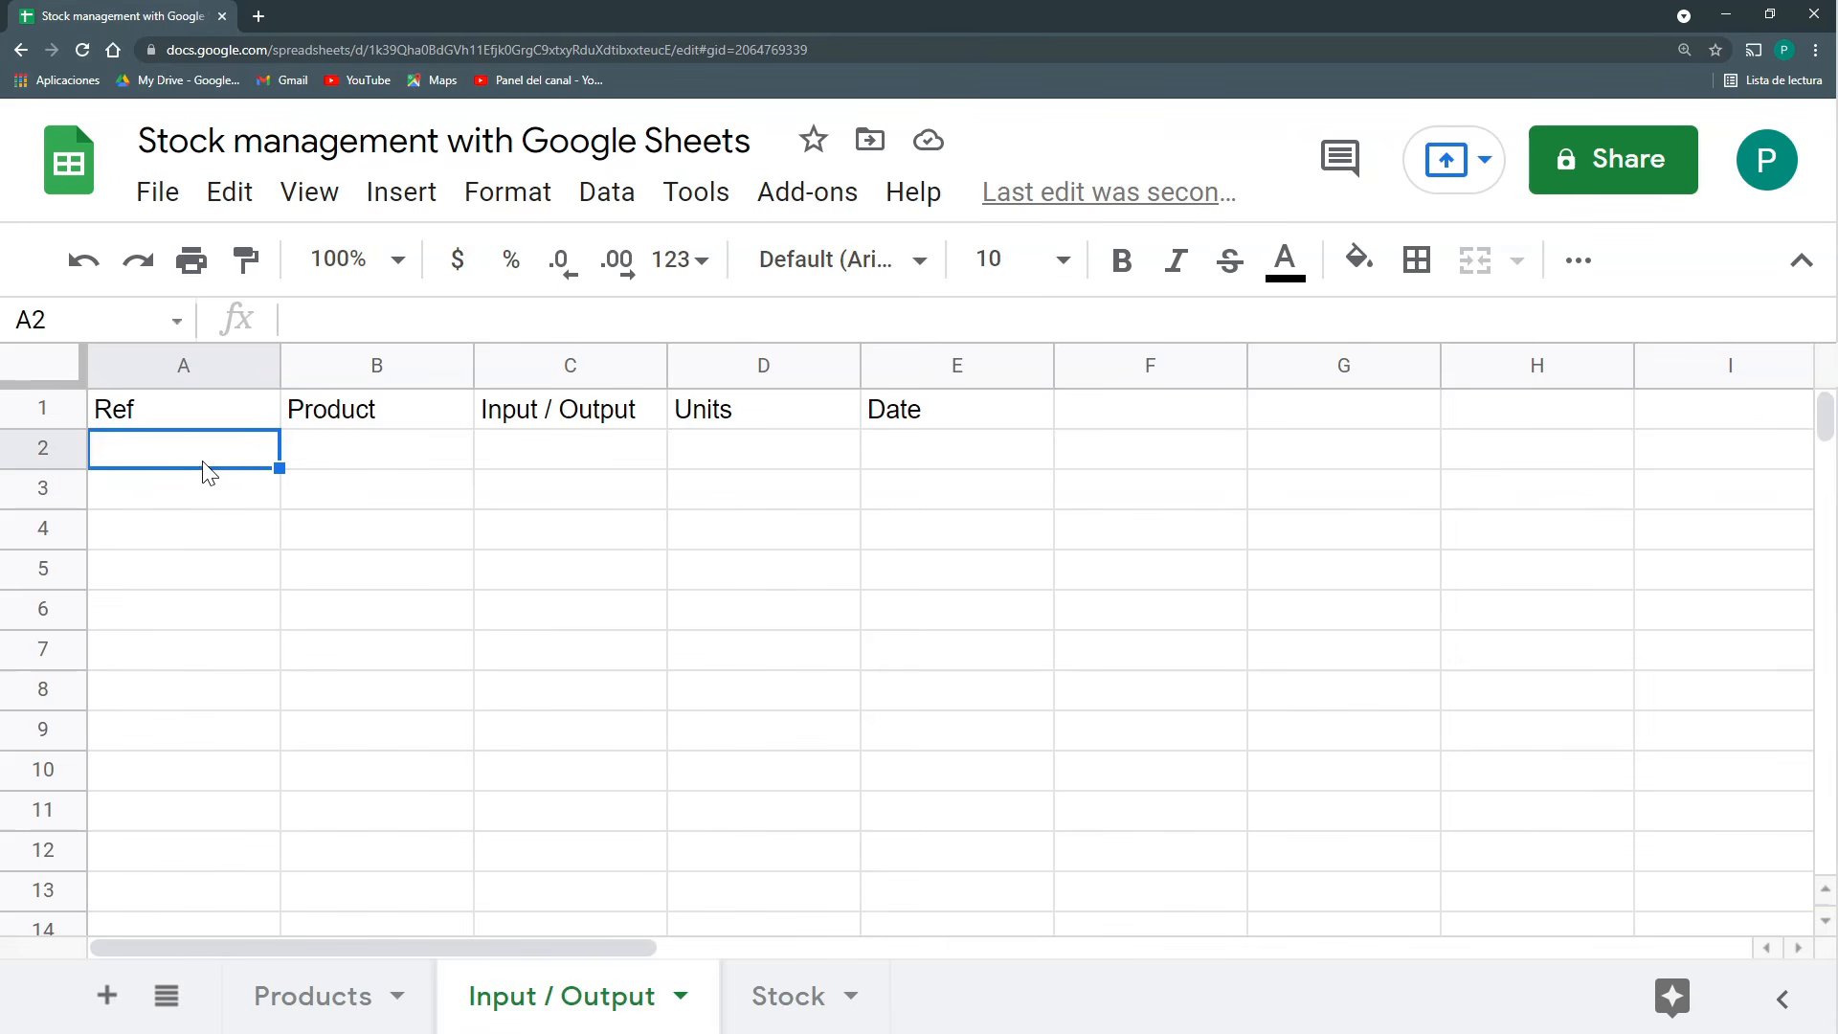
pyautogui.click(209, 525)
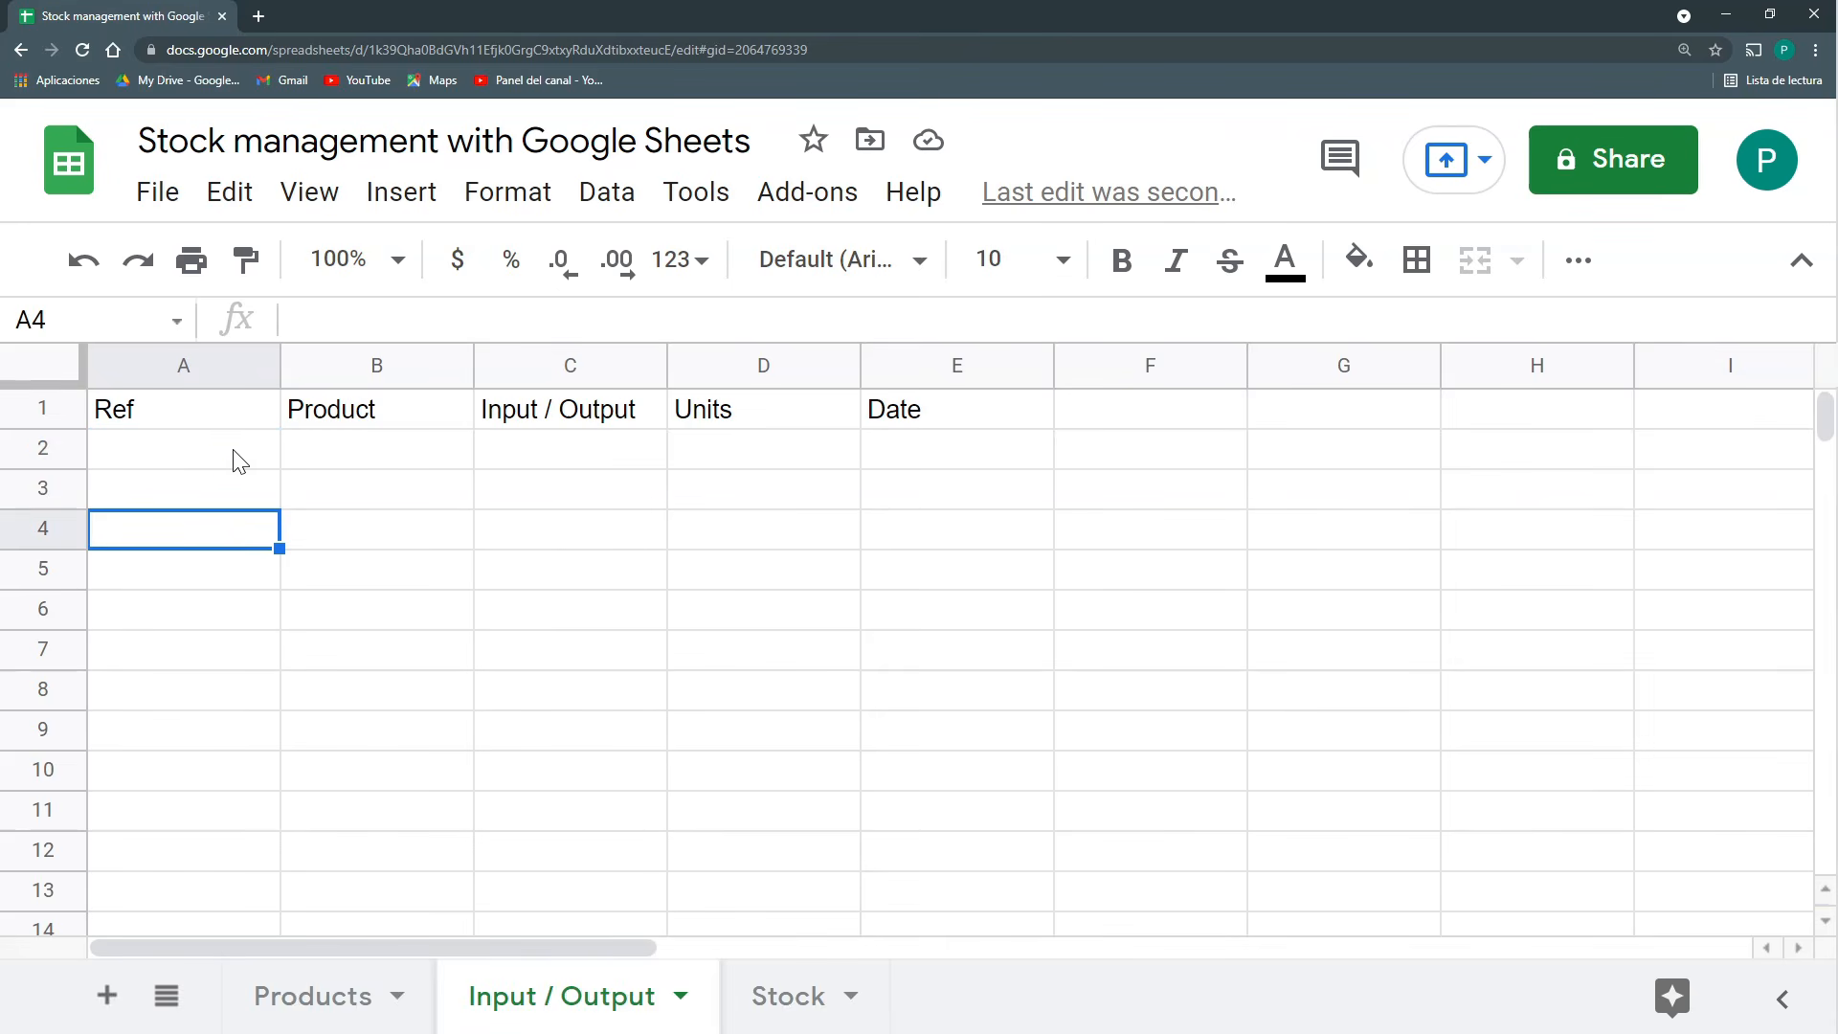
pyautogui.moveTo(235, 454); pyautogui.dragTo(837, 447)
pyautogui.moveTo(220, 496); pyautogui.dragTo(721, 493)
pyautogui.moveTo(229, 529); pyautogui.dragTo(909, 561)
pyautogui.click(210, 627)
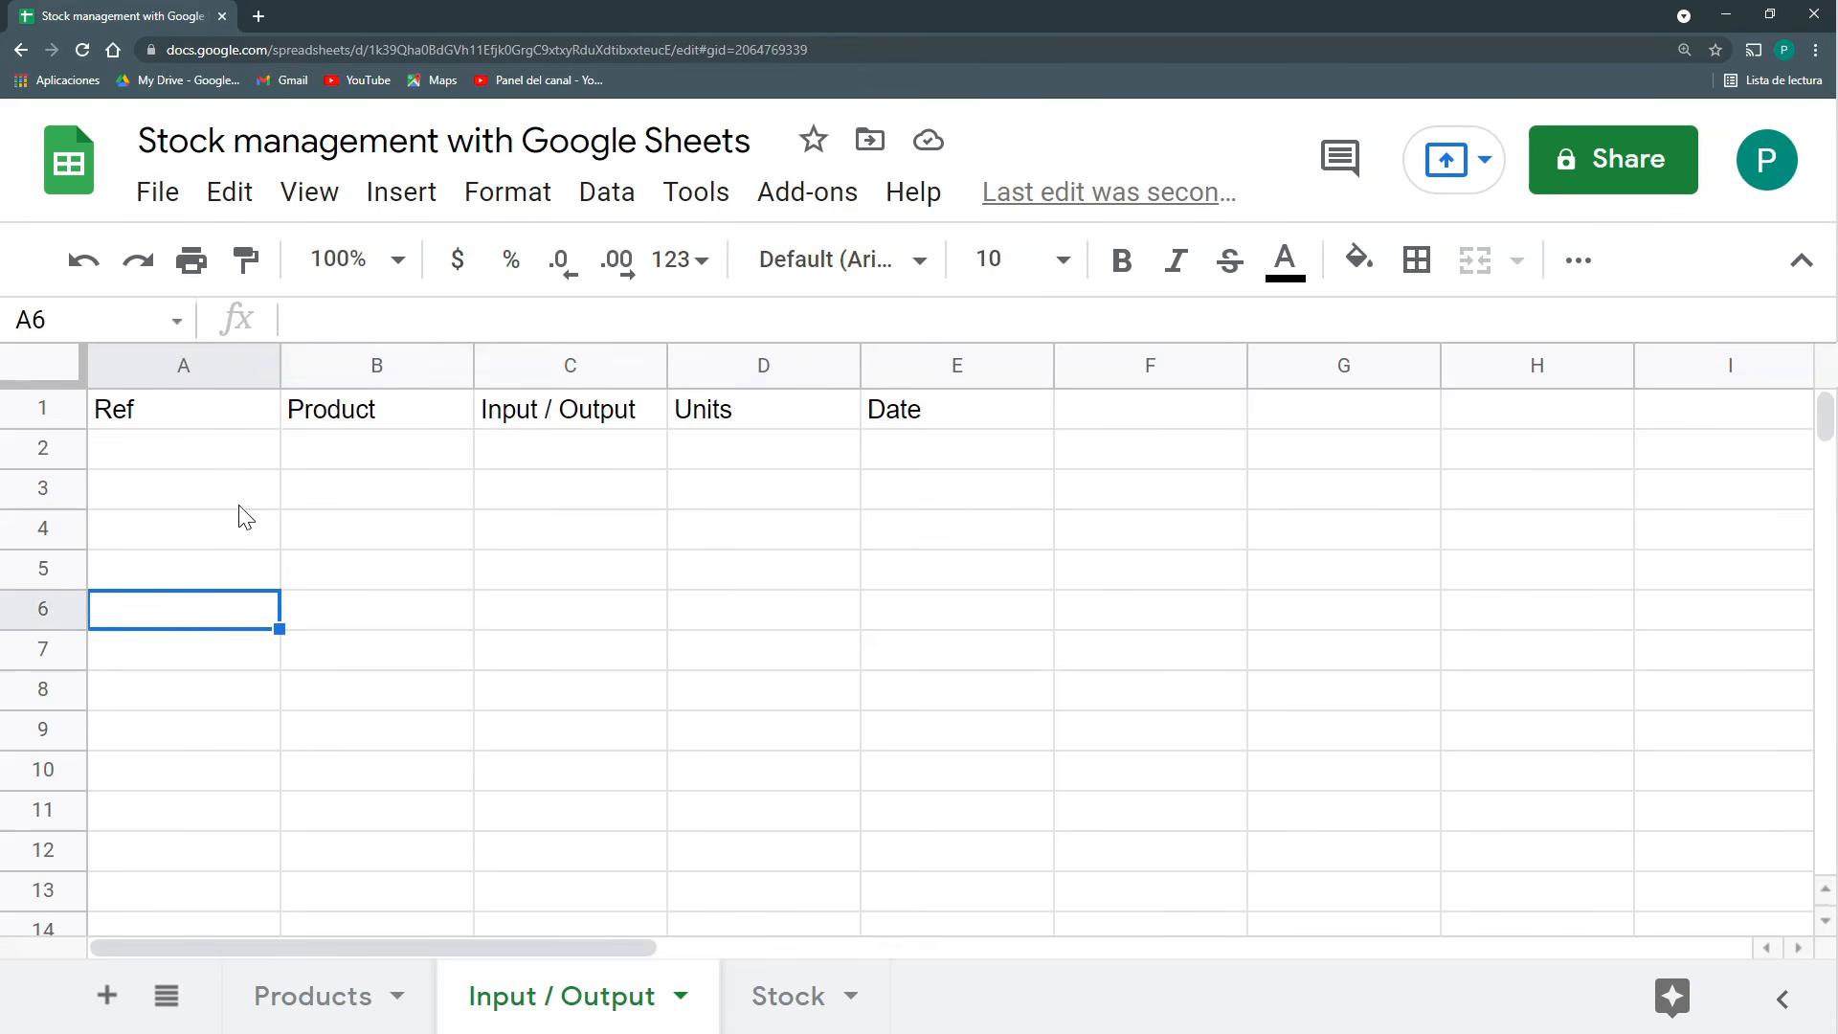
pyautogui.click(248, 462)
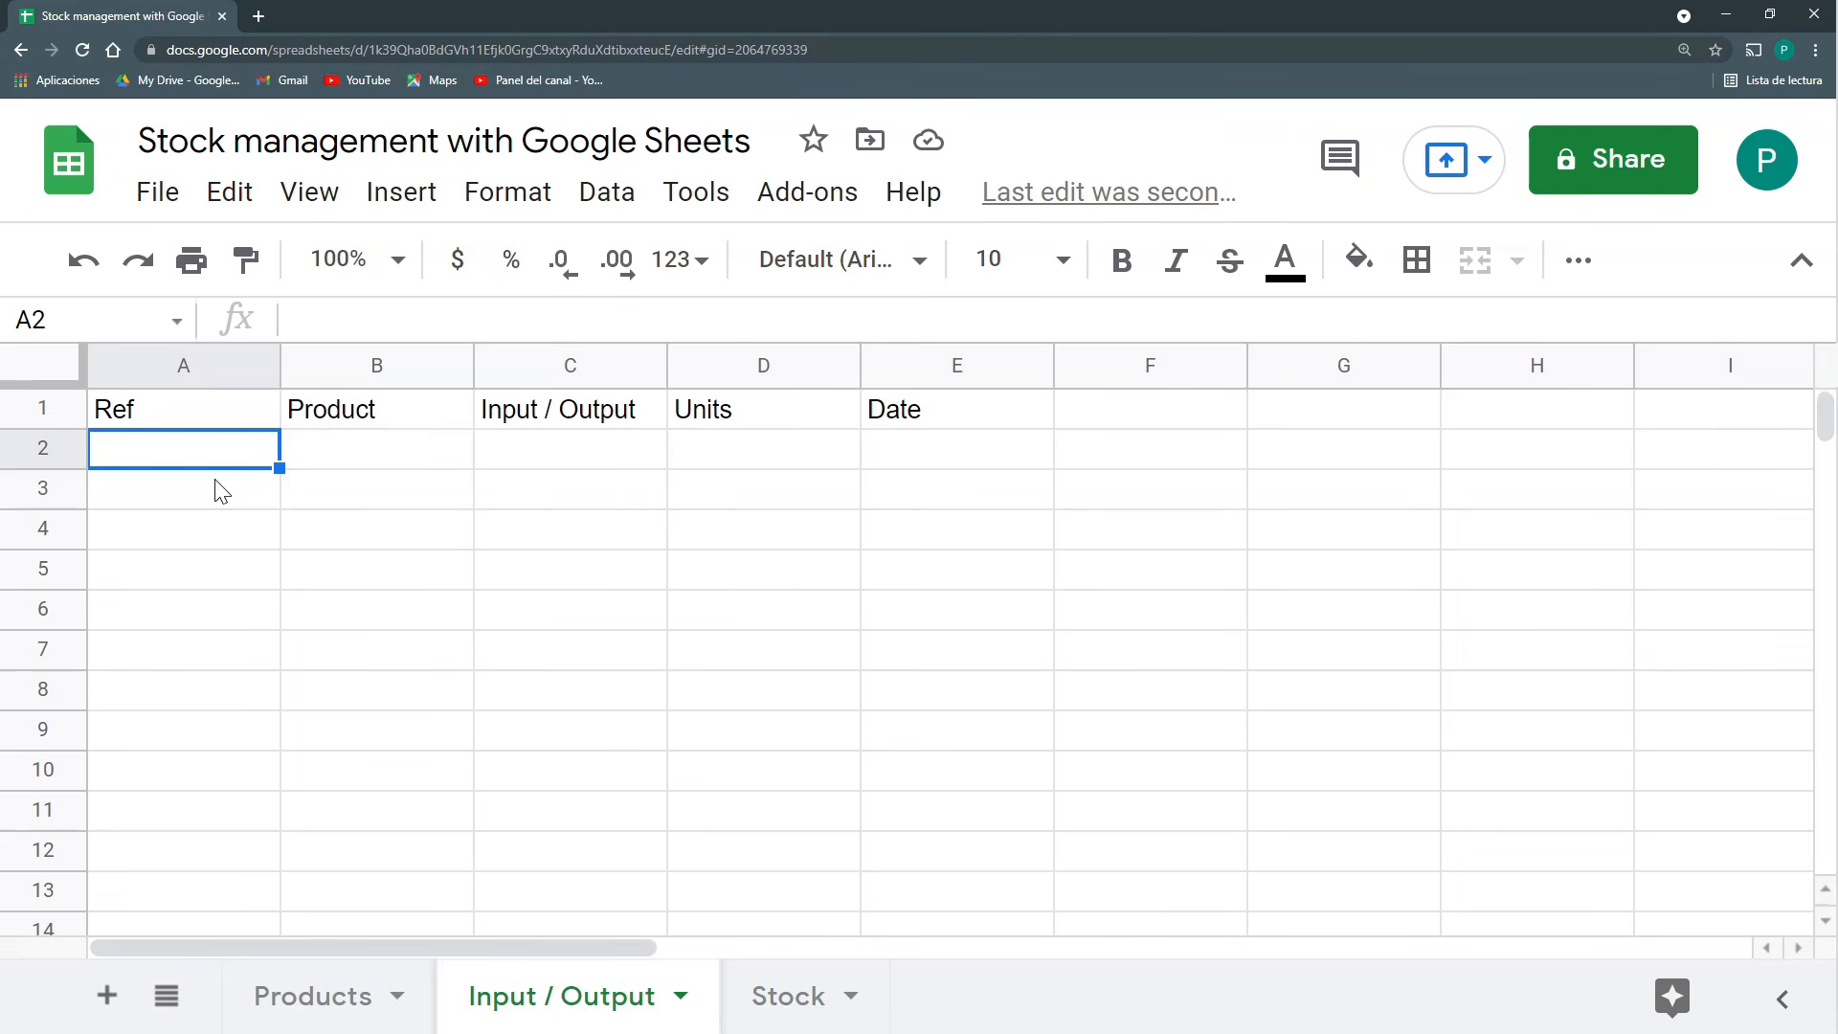
pyautogui.click(618, 203)
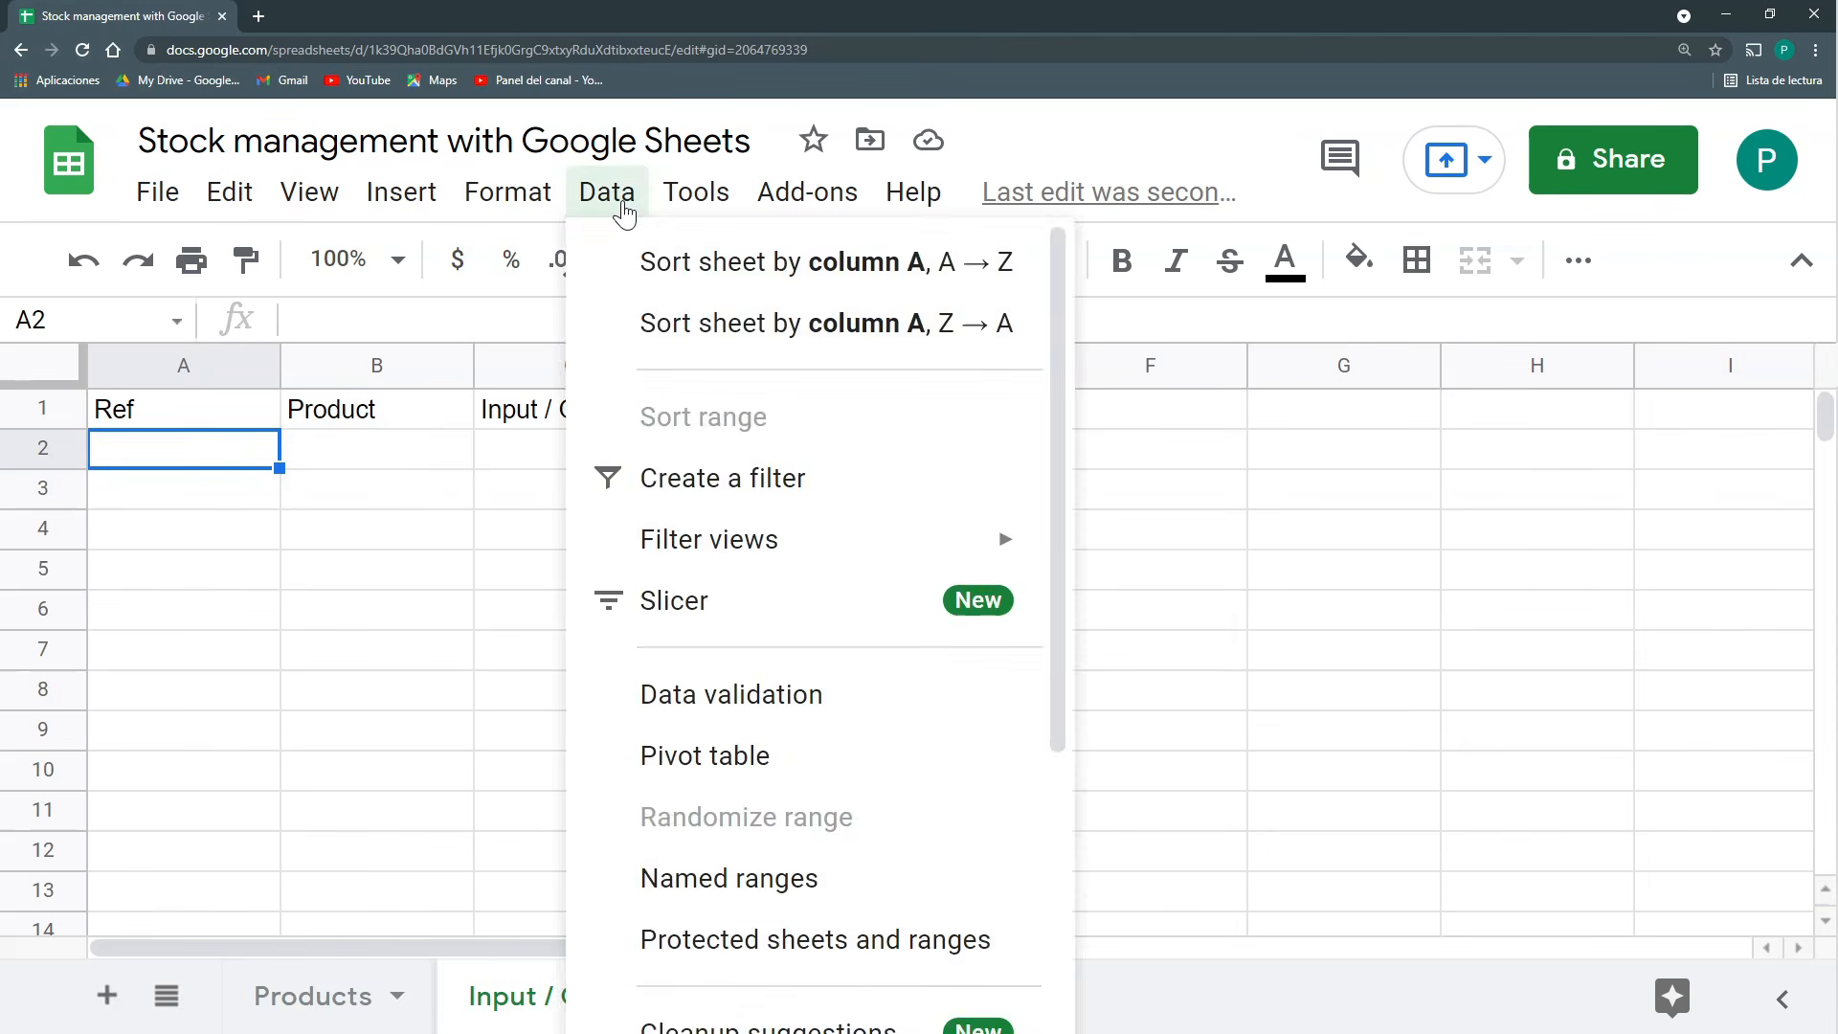
pyautogui.click(273, 490)
# Select the Ref cells A2:A1000 on the Input / Output sheet and open their data validation settings.
pyautogui.click(256, 457)
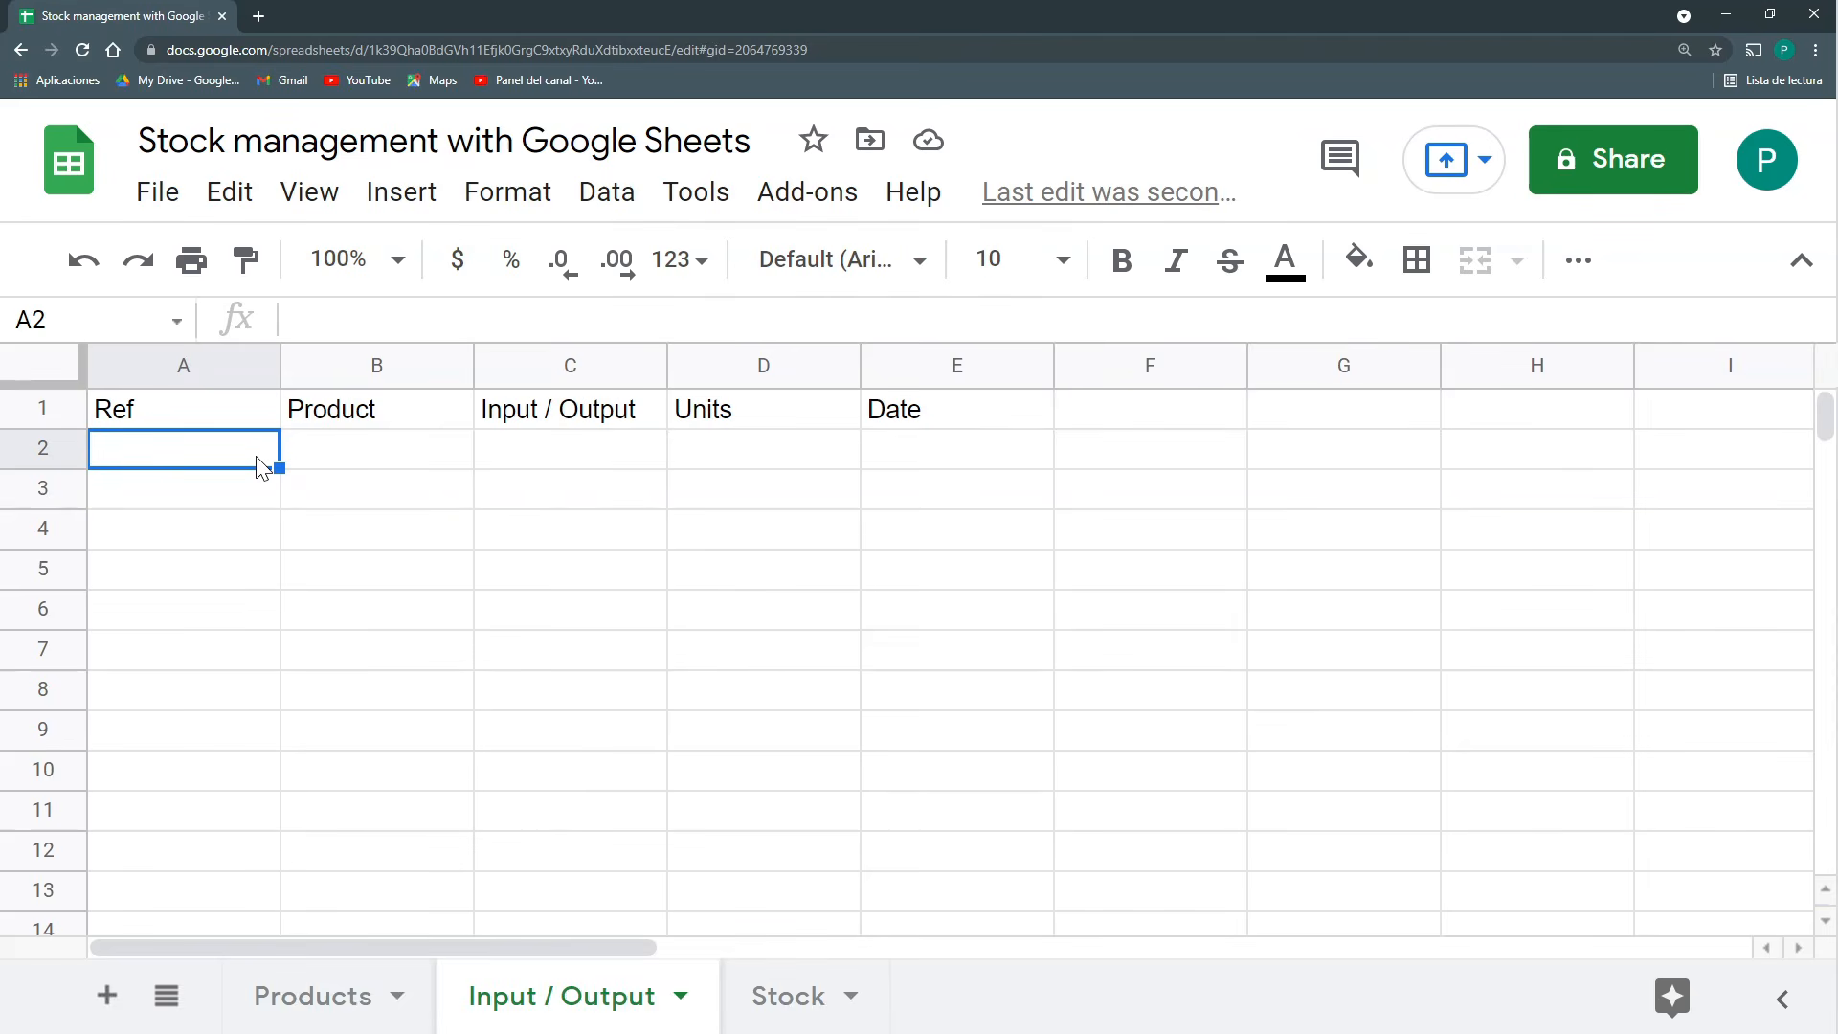
pyautogui.hotkey('ctrl', 'shift', 'Down')
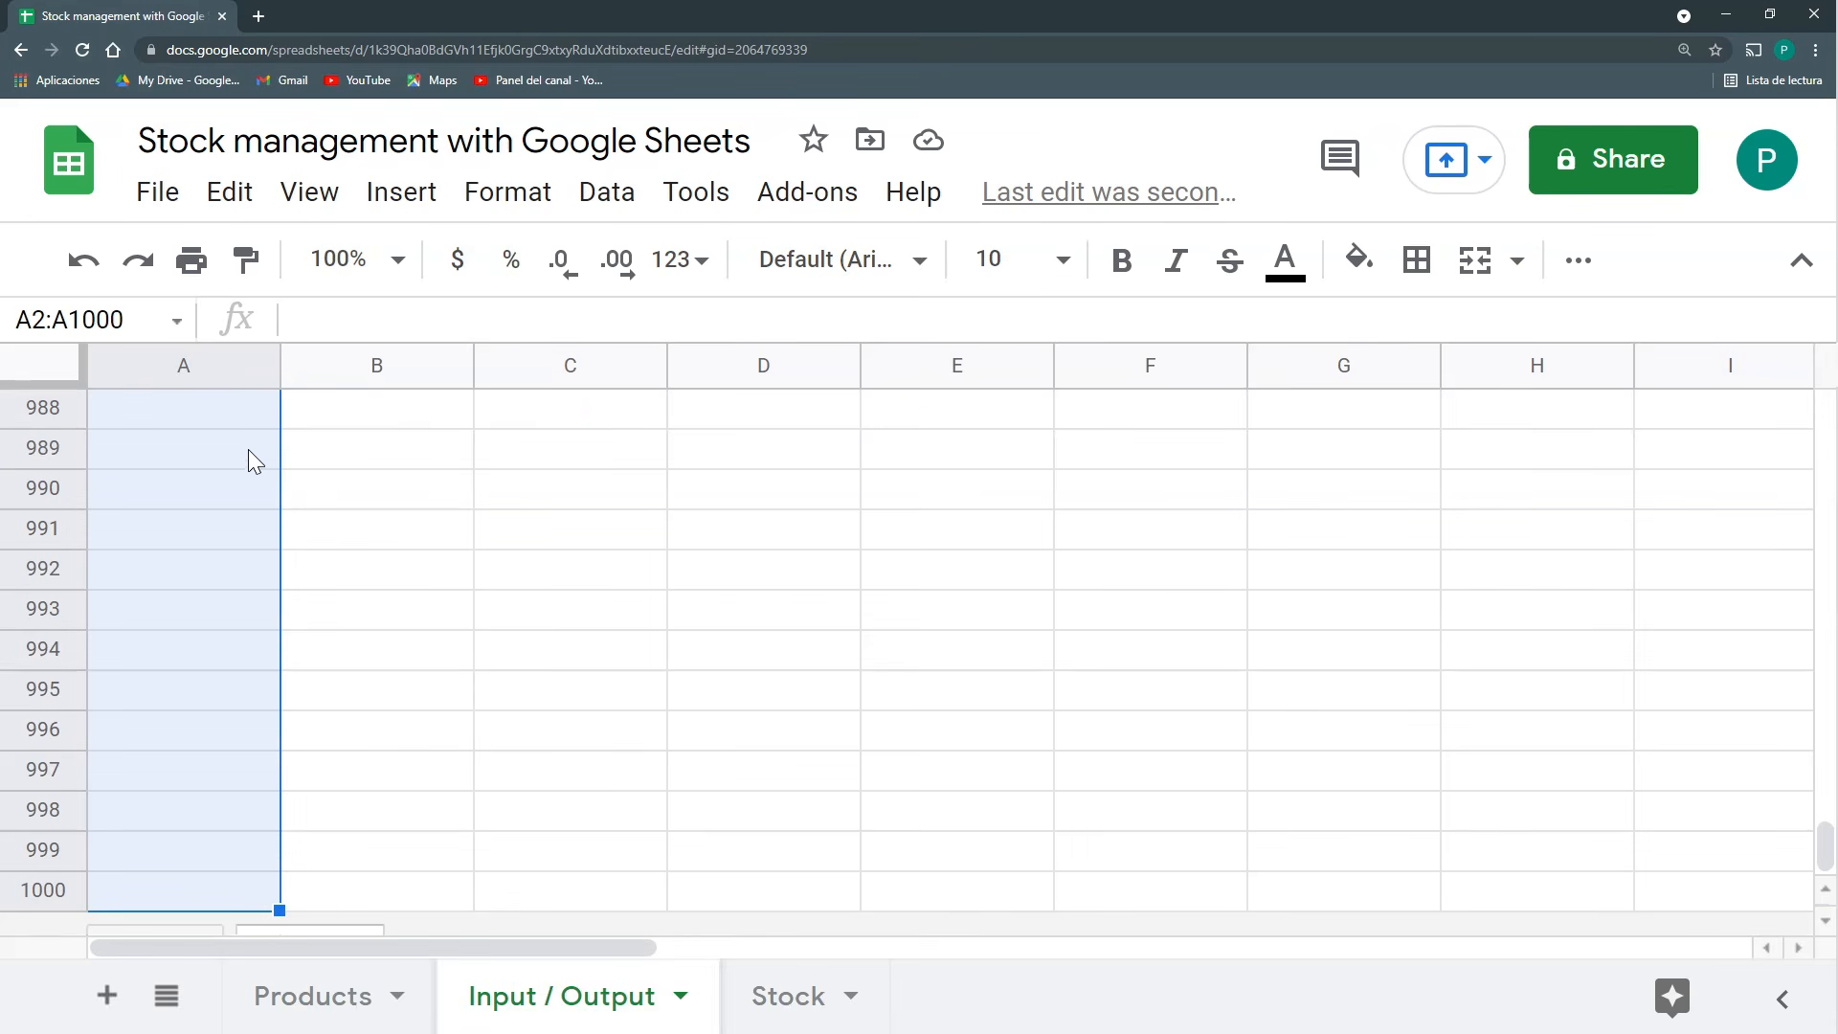
pyautogui.click(640, 204)
pyautogui.scroll(-5, 746, 575)
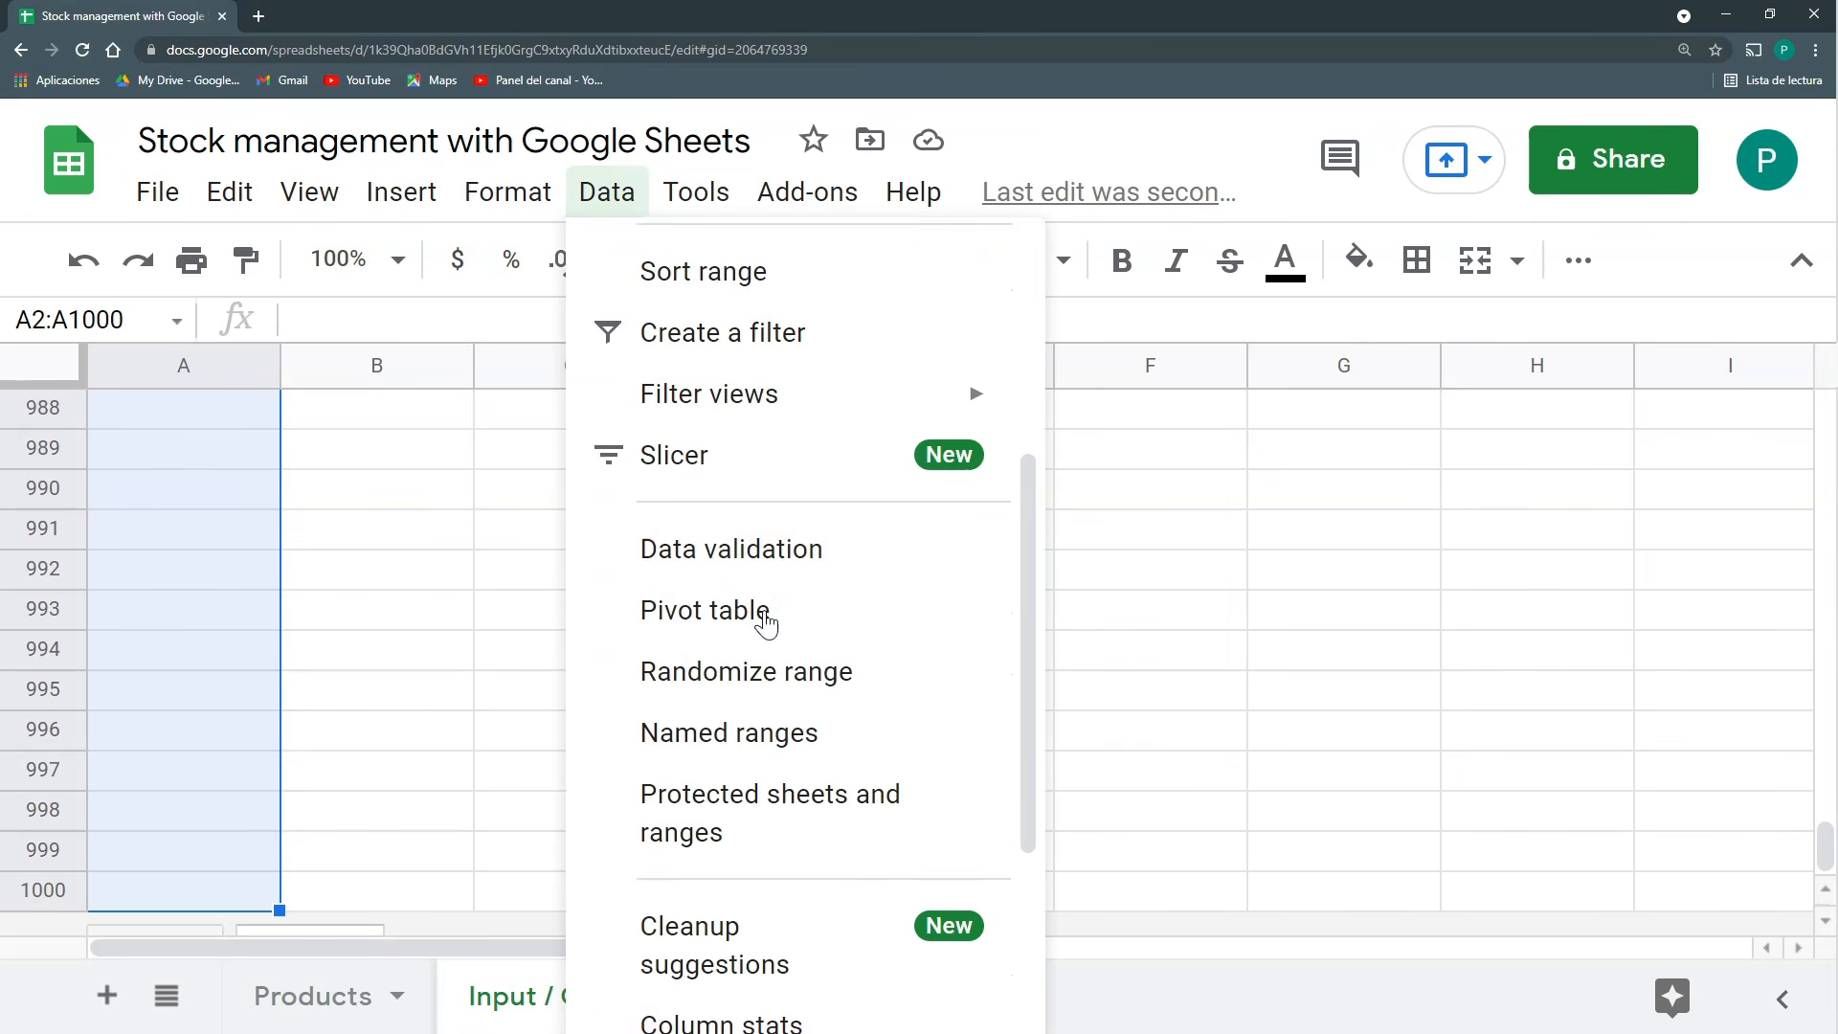
pyautogui.click(742, 544)
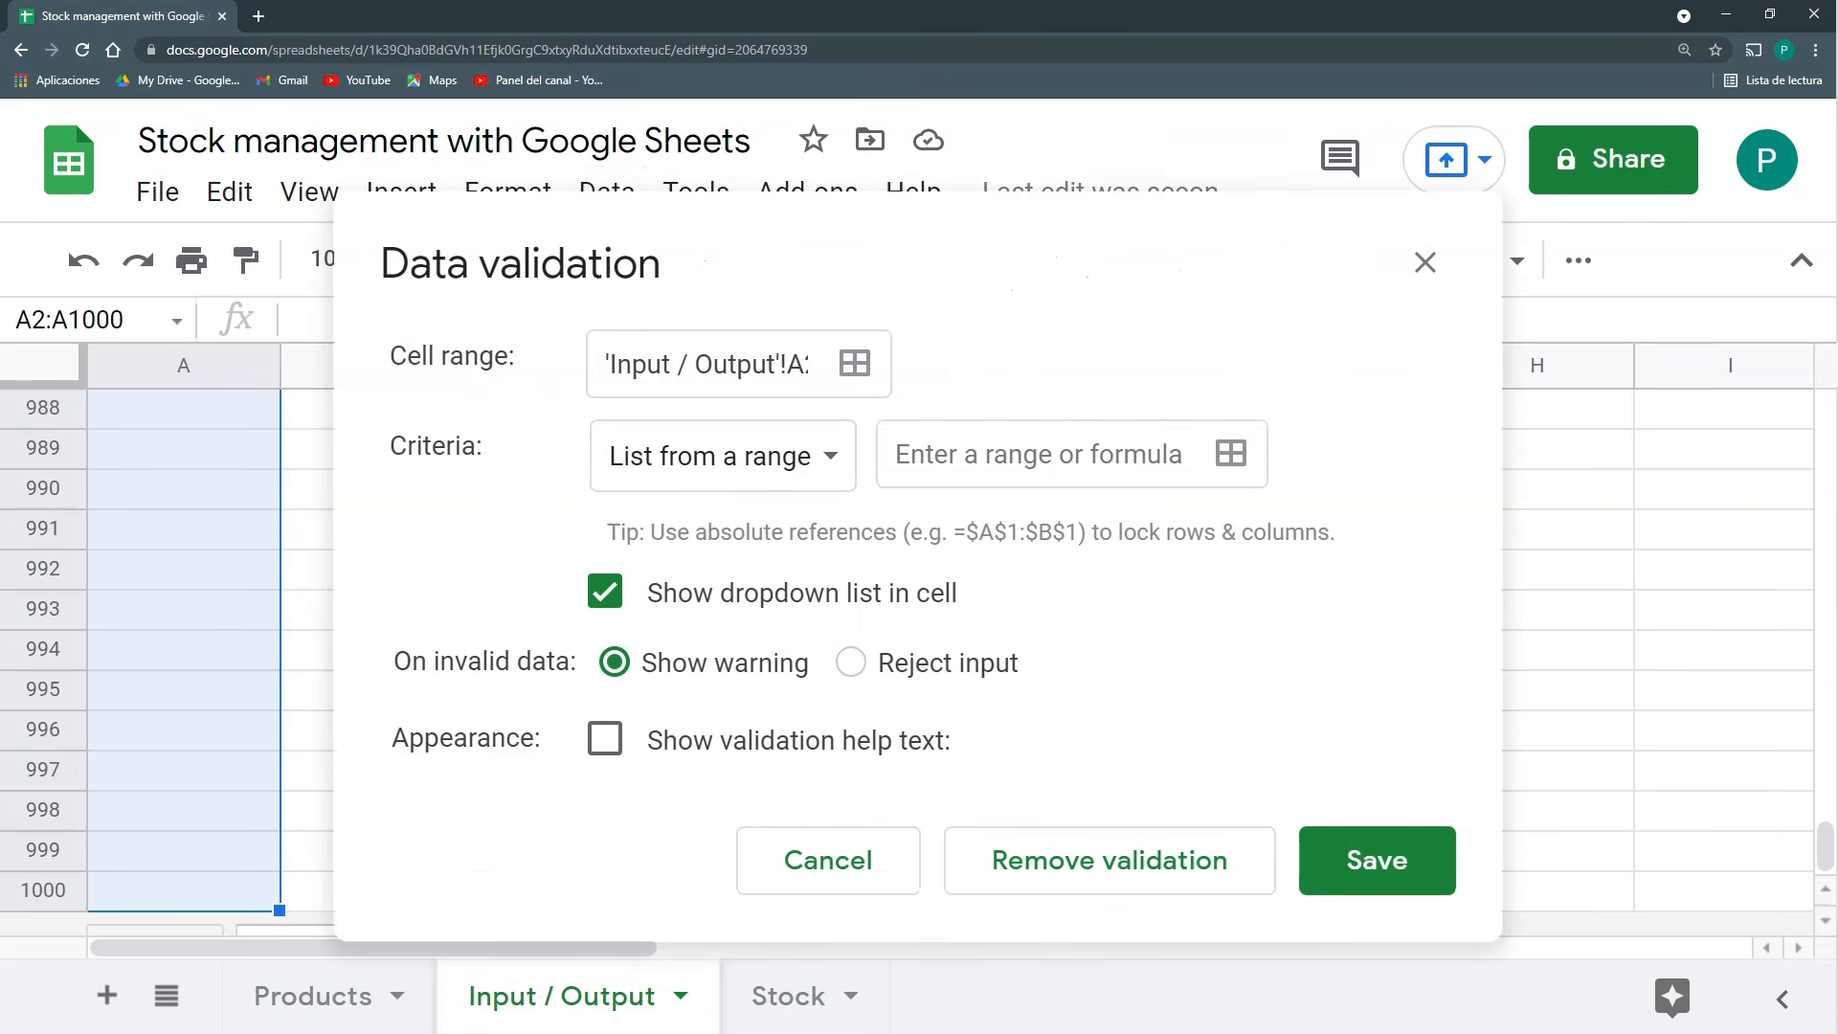
# Pick cells A2:A1000 on the Products sheet as the source range for the validation list.
pyautogui.click(1225, 464)
pyautogui.click(670, 392)
pyautogui.click(355, 1004)
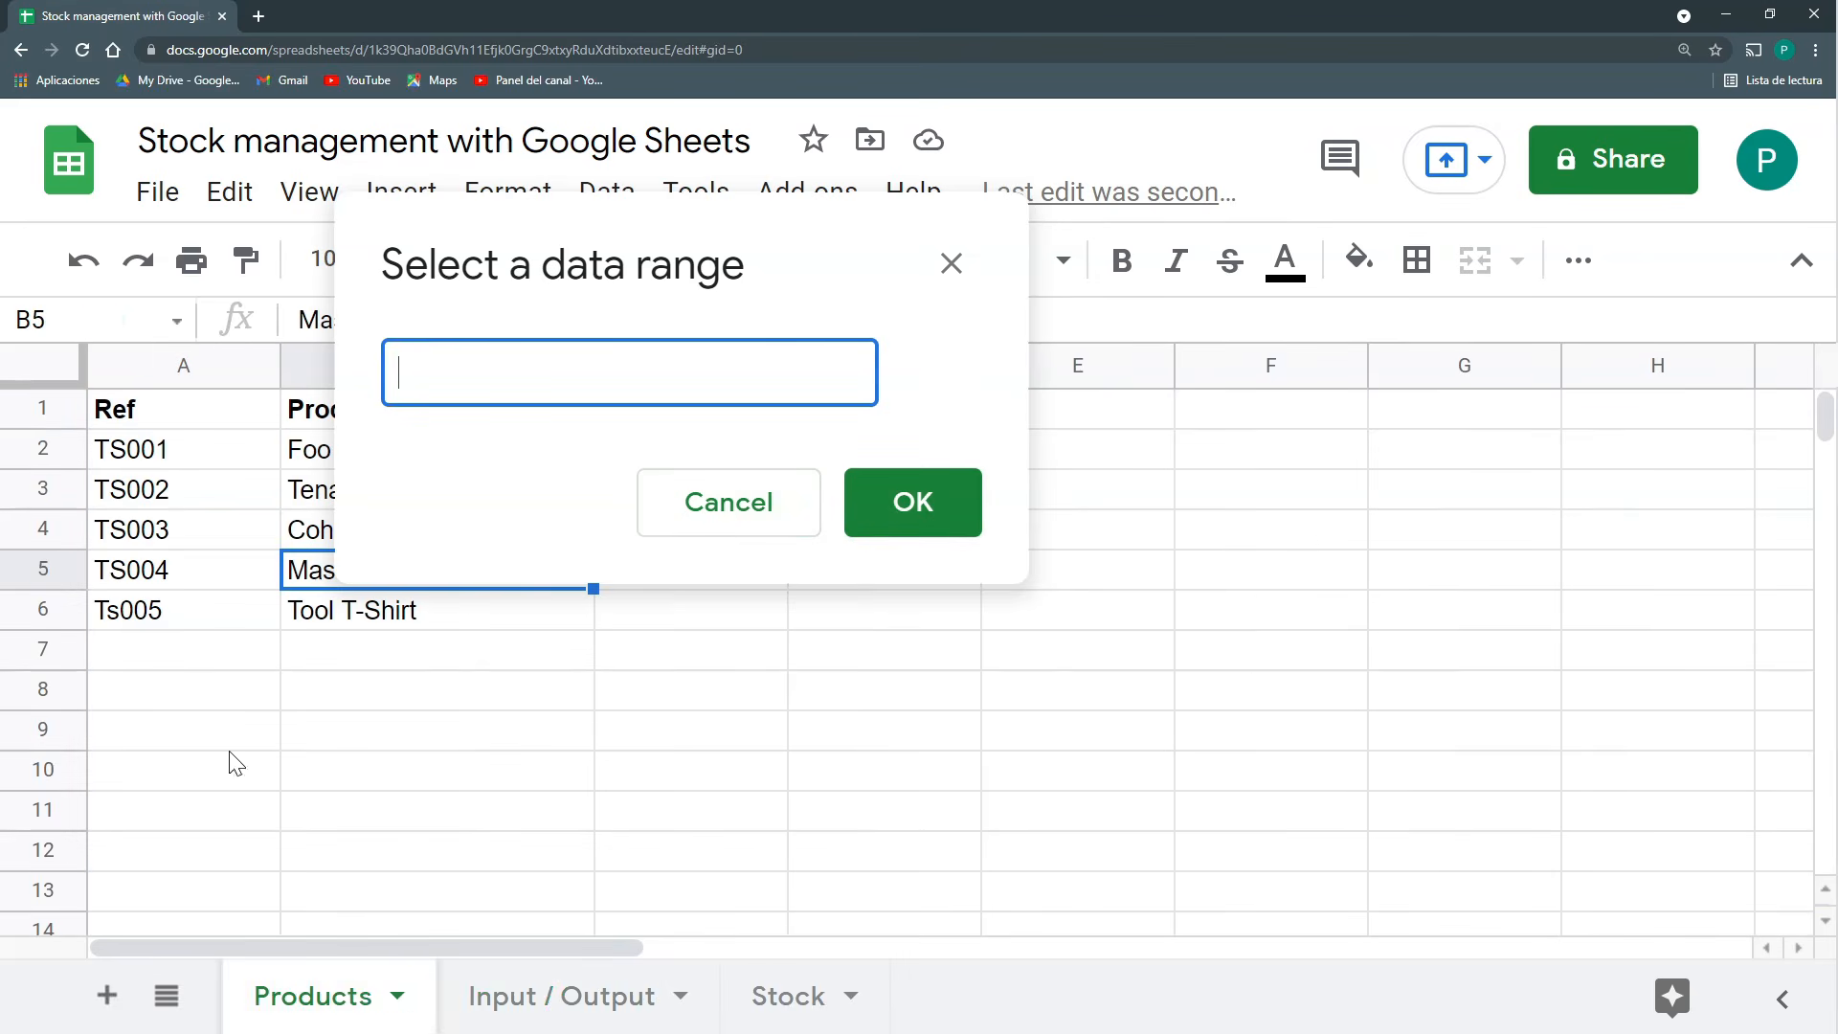
pyautogui.click(157, 452)
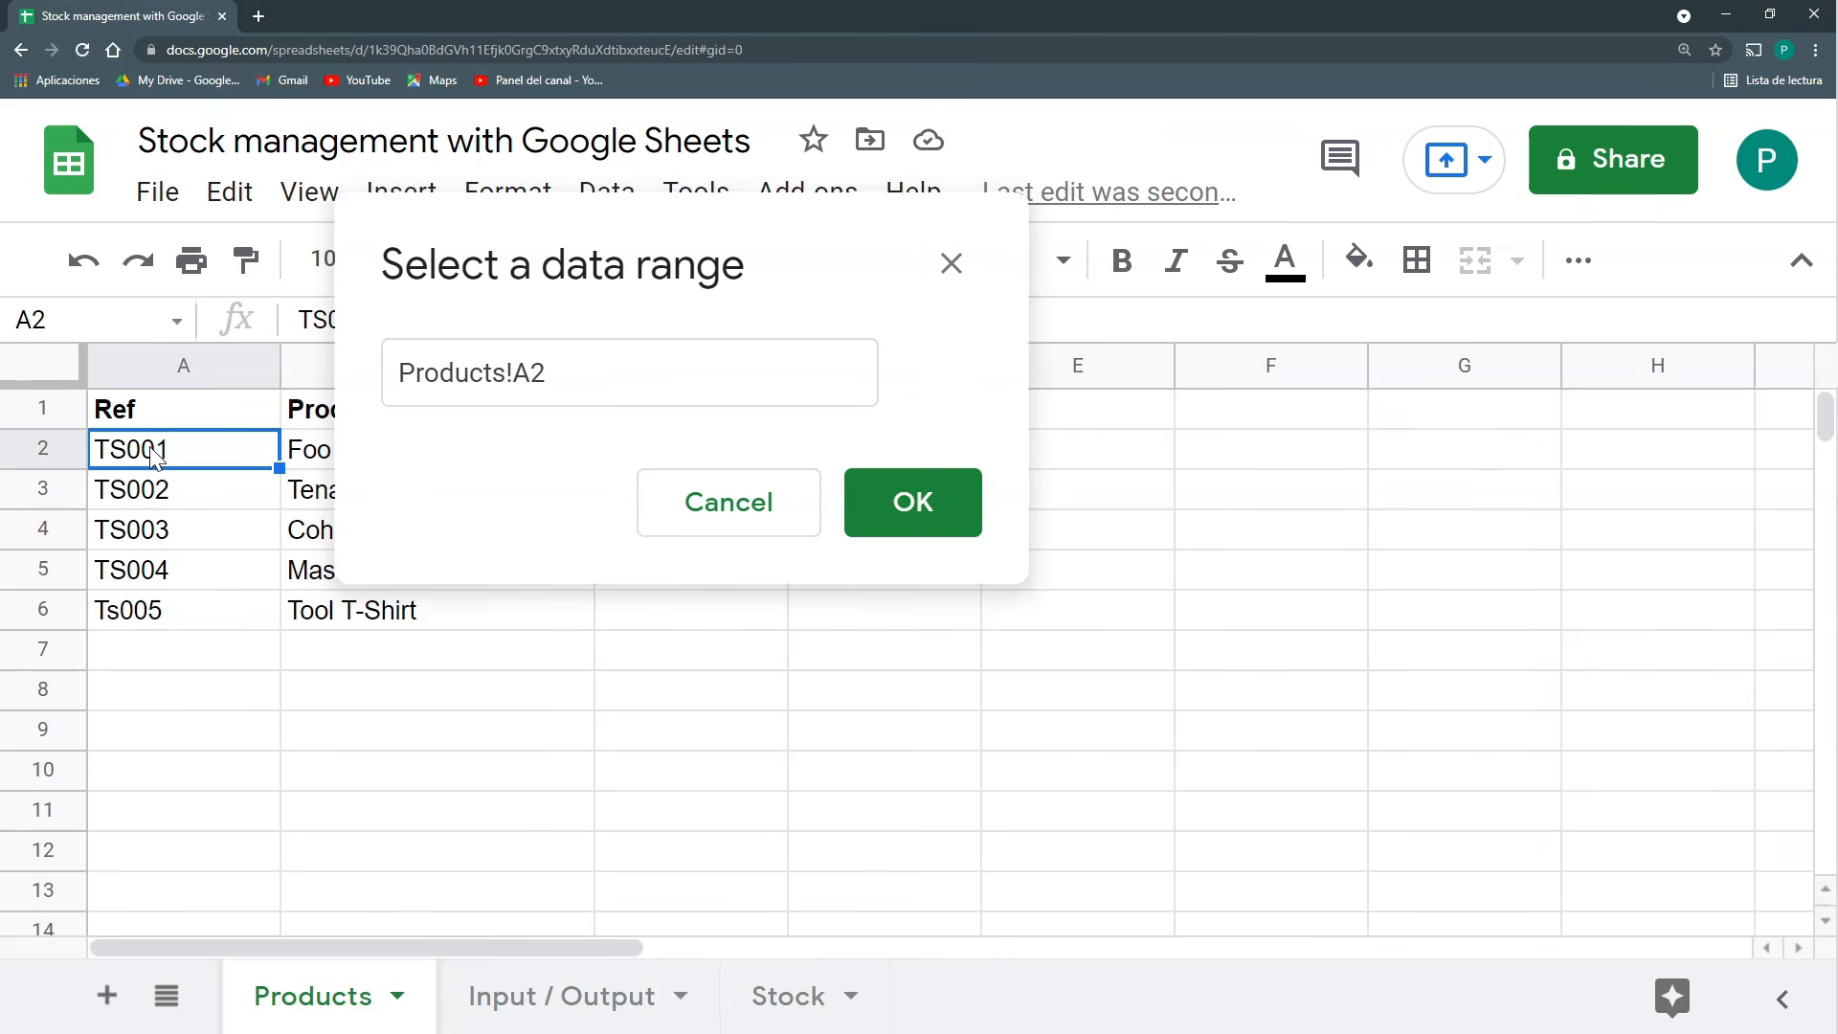
pyautogui.hotkey('ctrl', 'shift', 'Down')
pyautogui.hotkey('ctrl', 'shift', 'Down')
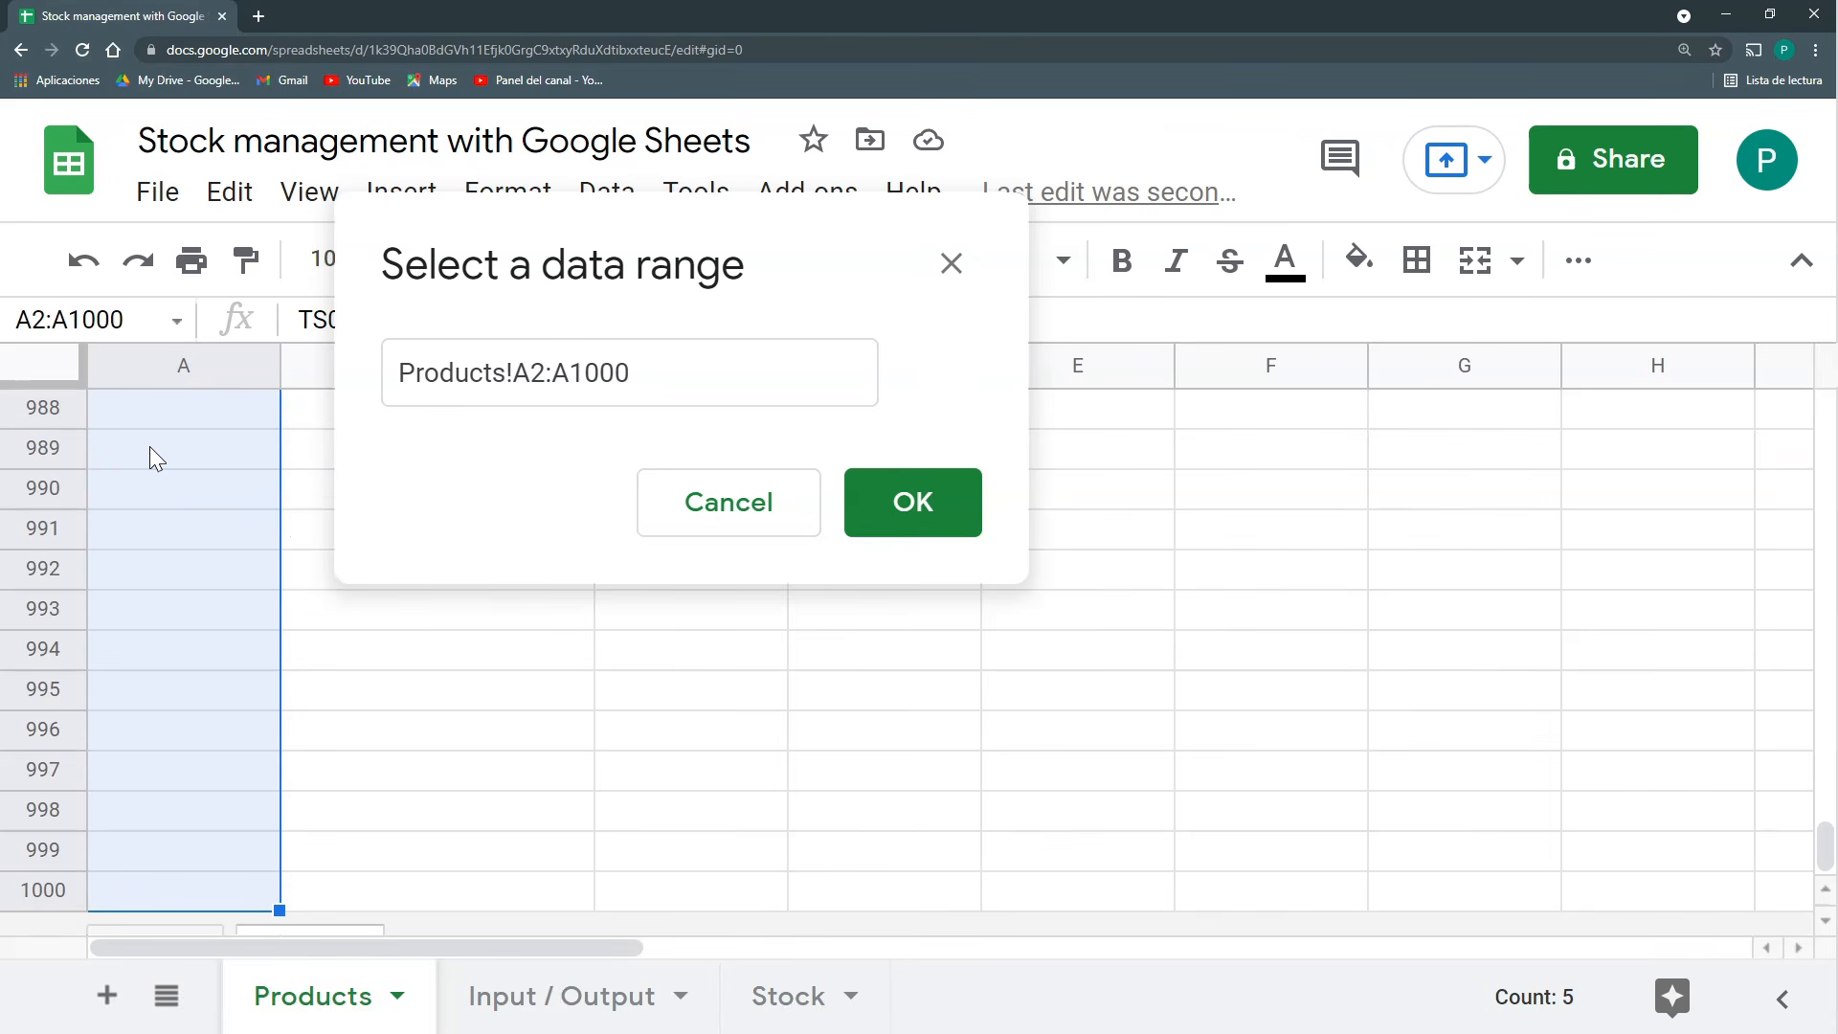
# Change the validation list's source range to Products!A2:A and save the rule with invalid input rejected.
pyautogui.click(658, 374)
pyautogui.press('BackSpace')
pyautogui.press('BackSpace')
pyautogui.press('BackSpace')
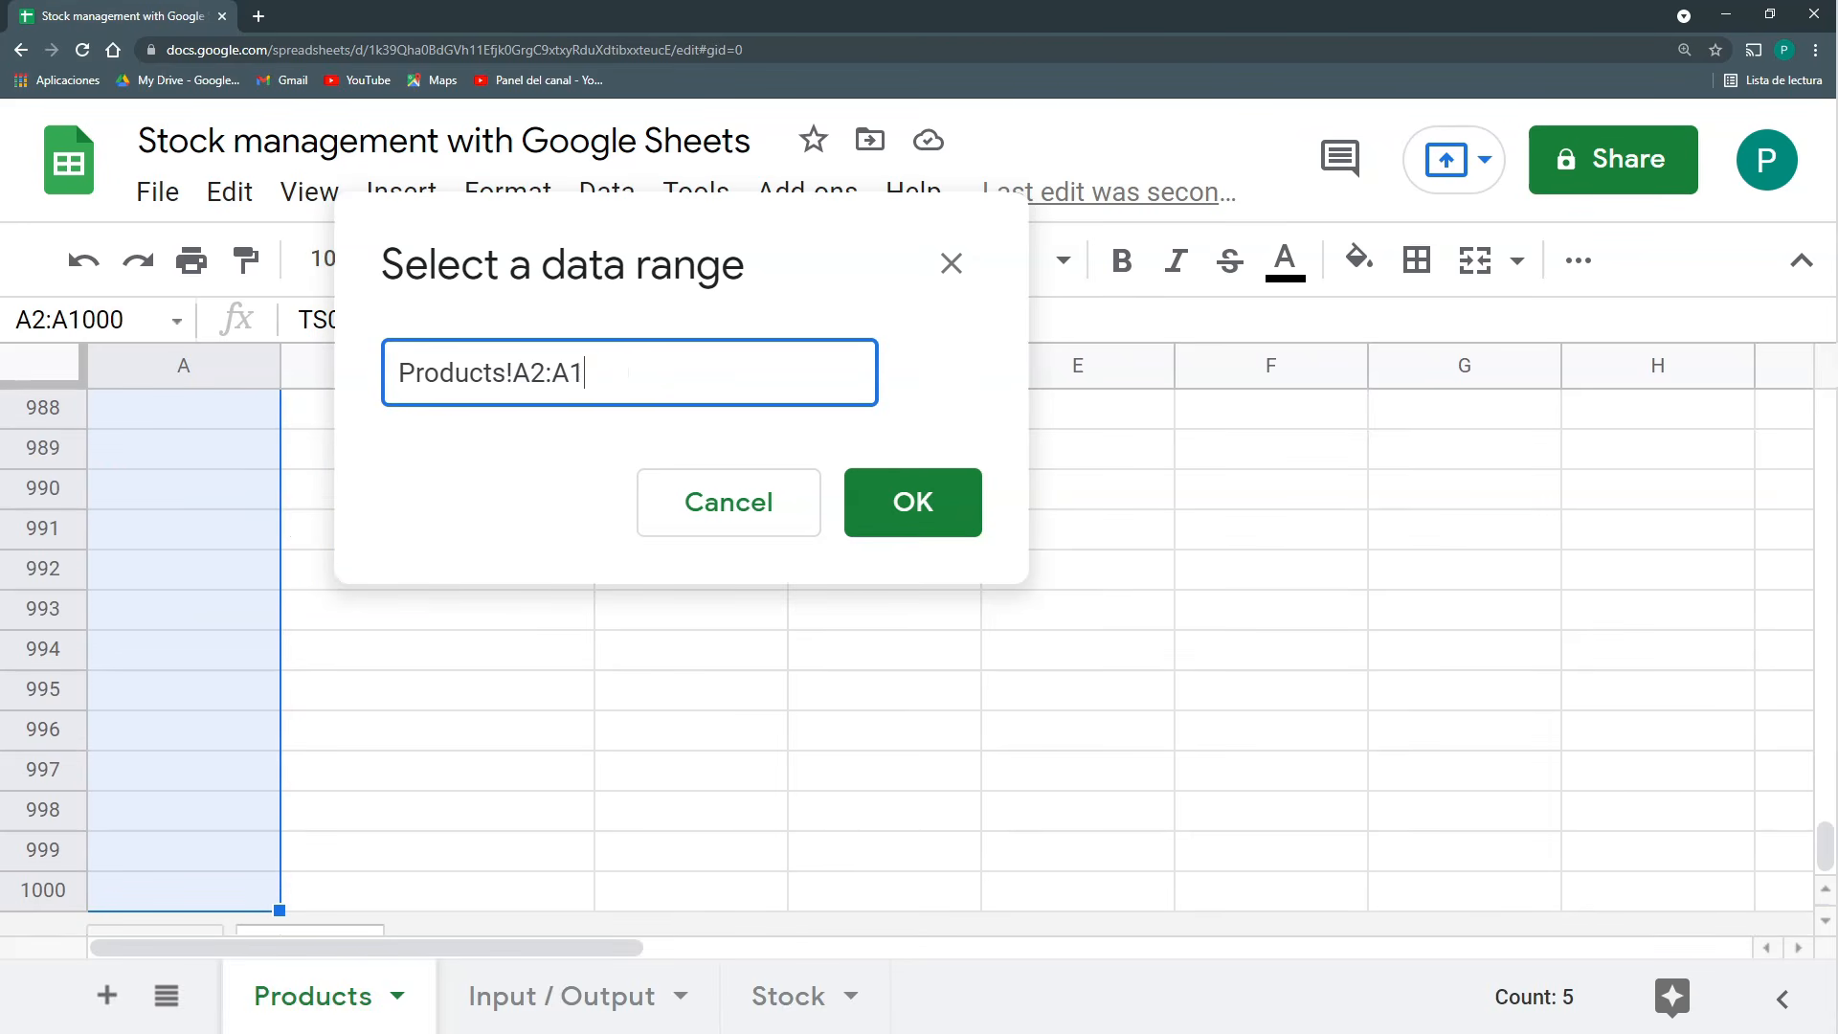
pyautogui.click(951, 521)
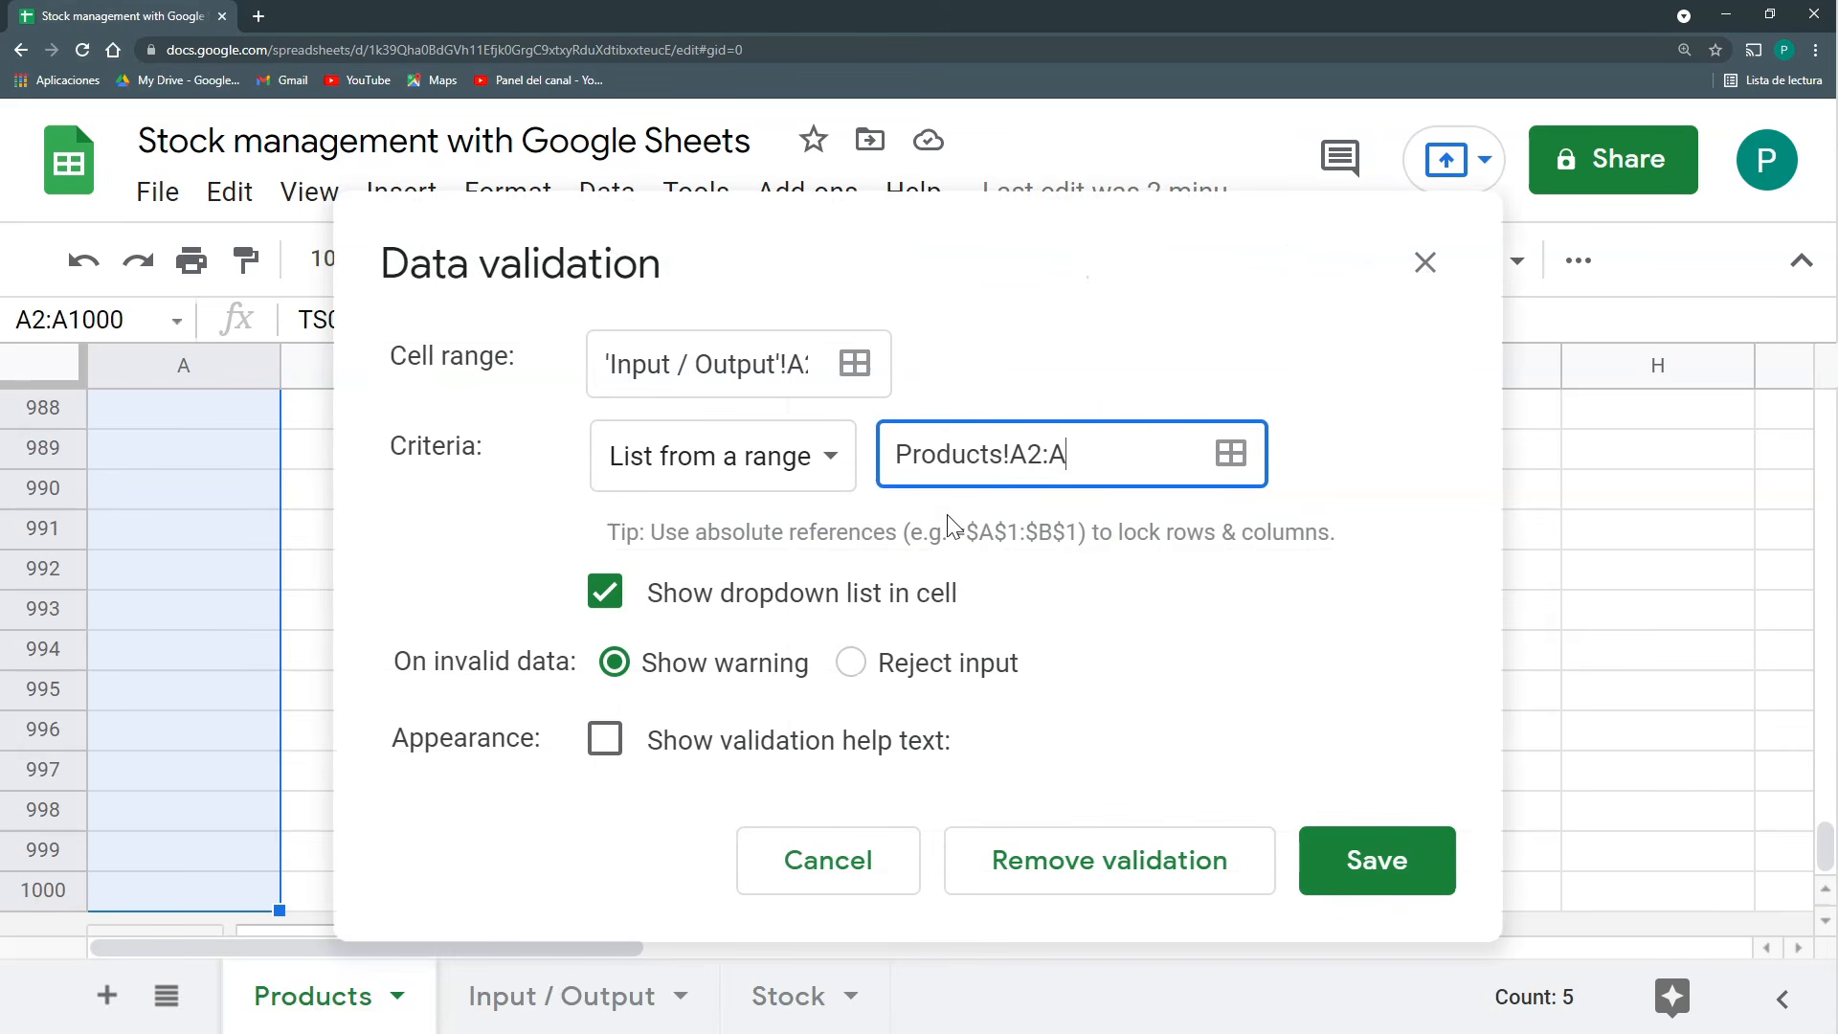
pyautogui.click(851, 663)
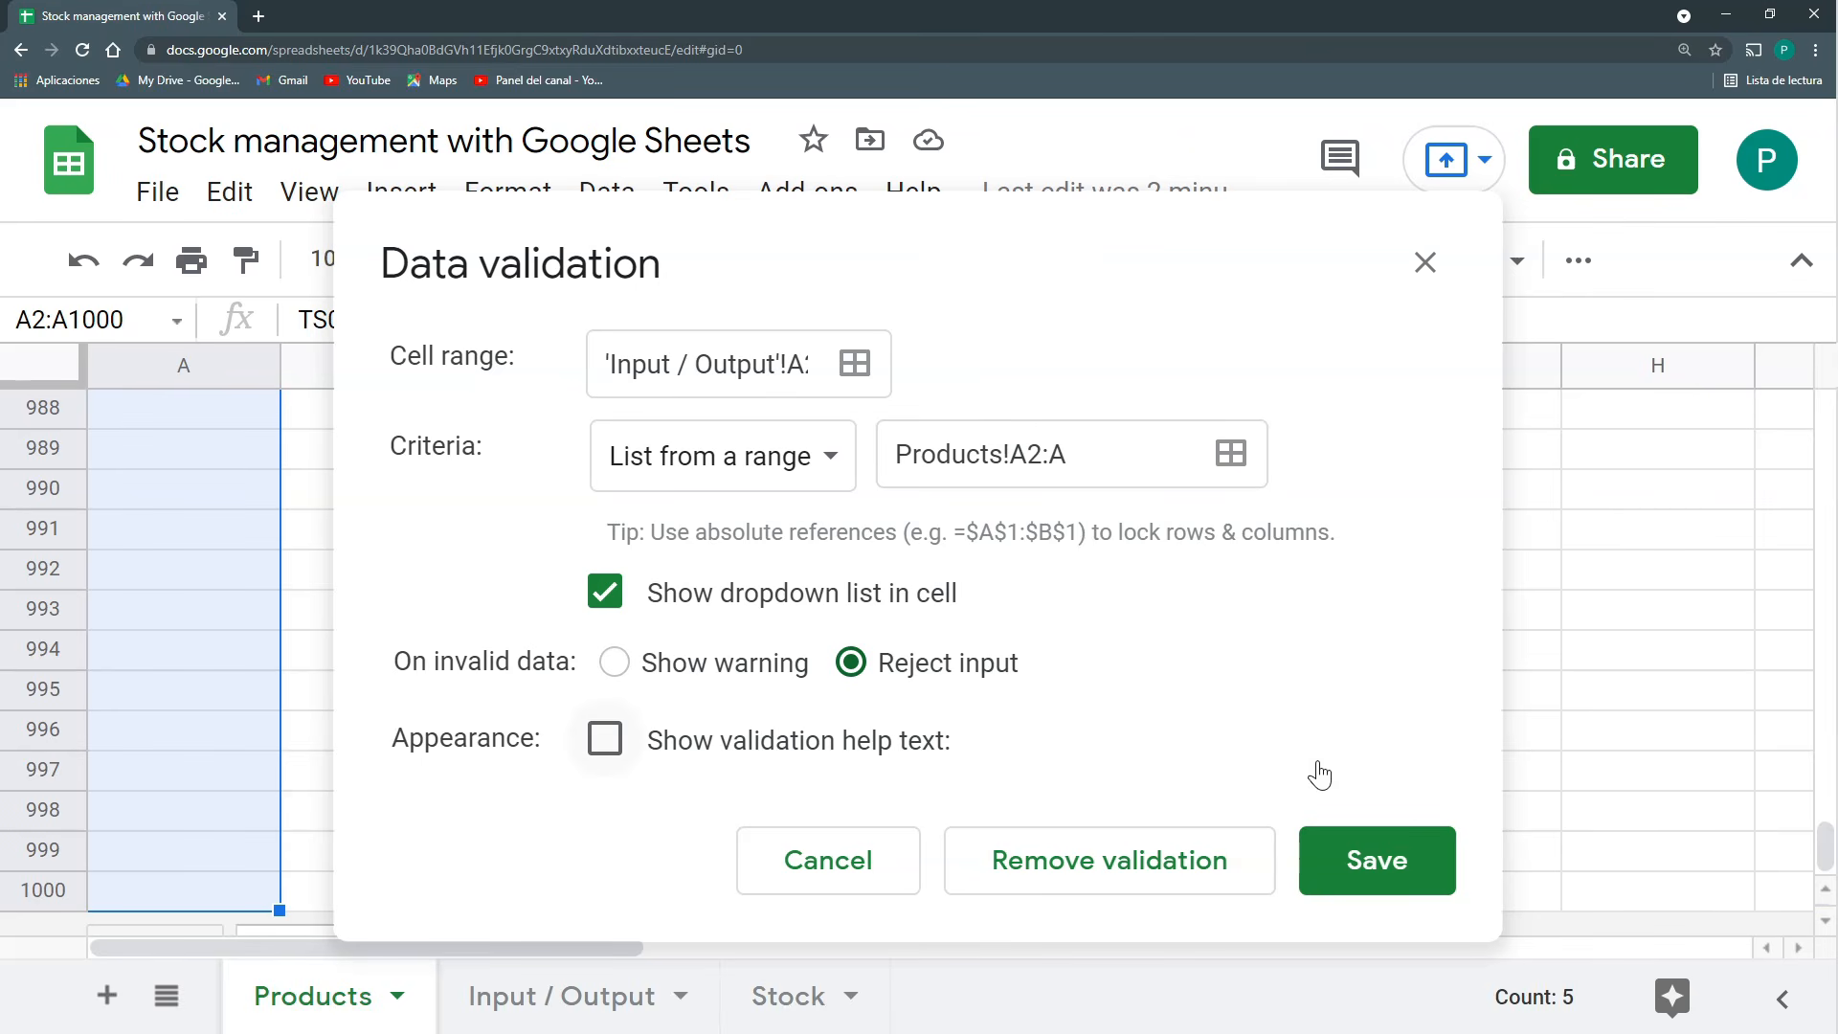
pyautogui.click(1375, 861)
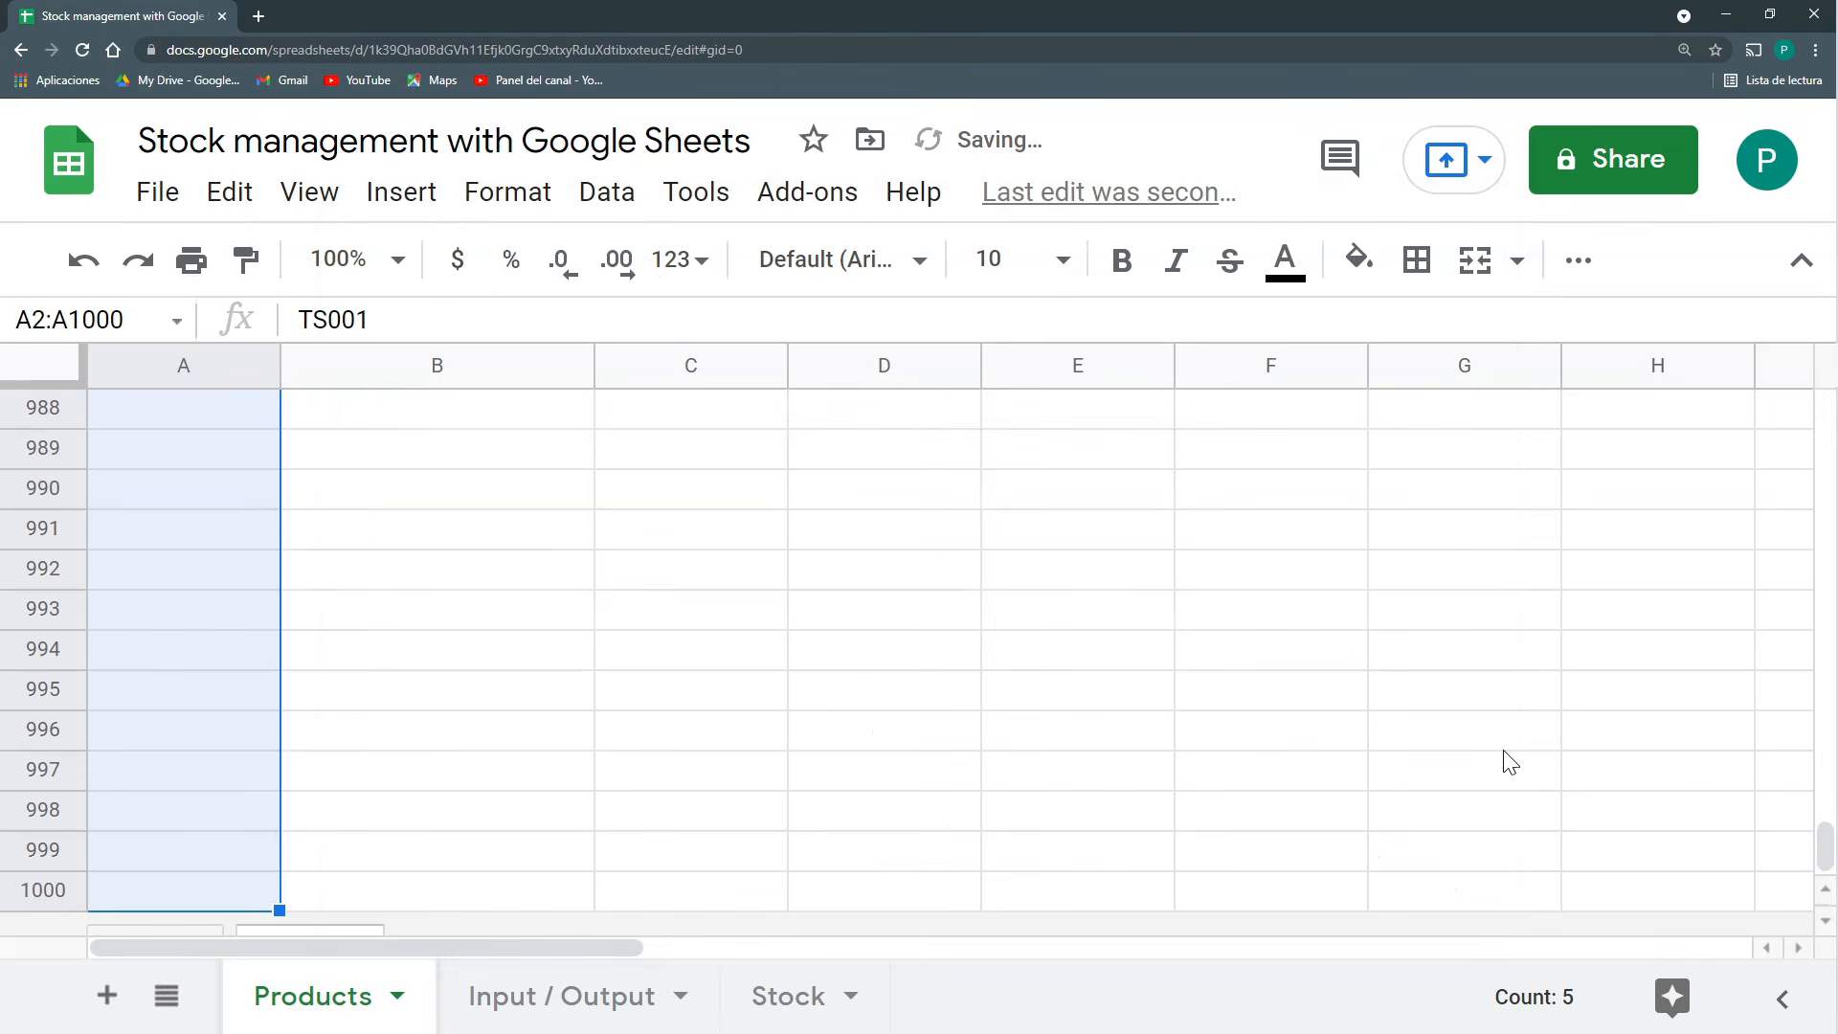
# Return to cell A2 on the Input / Output sheet and check the references offered in its dropdown list.
pyautogui.moveTo(1829, 866); pyautogui.dragTo(1793, 382)
pyautogui.click(621, 981)
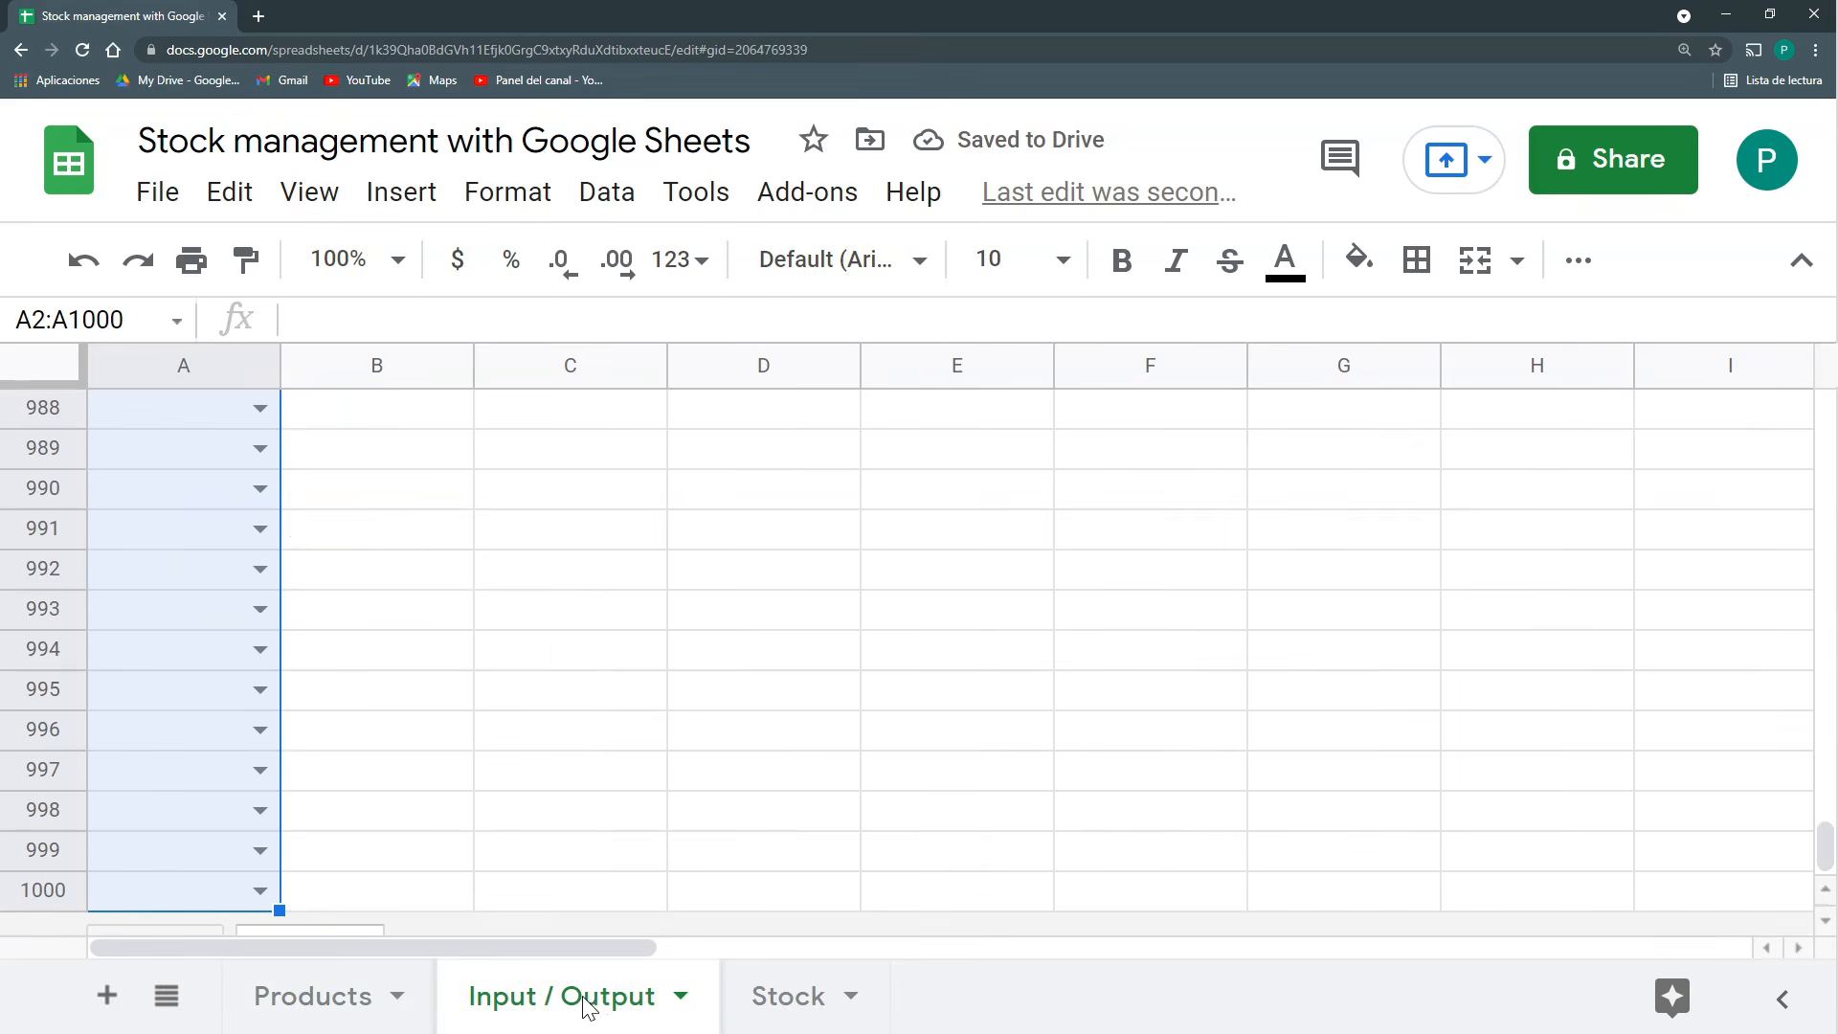
pyautogui.click(216, 654)
pyautogui.hotkey('ctrl', 'Up')
pyautogui.press('Down')
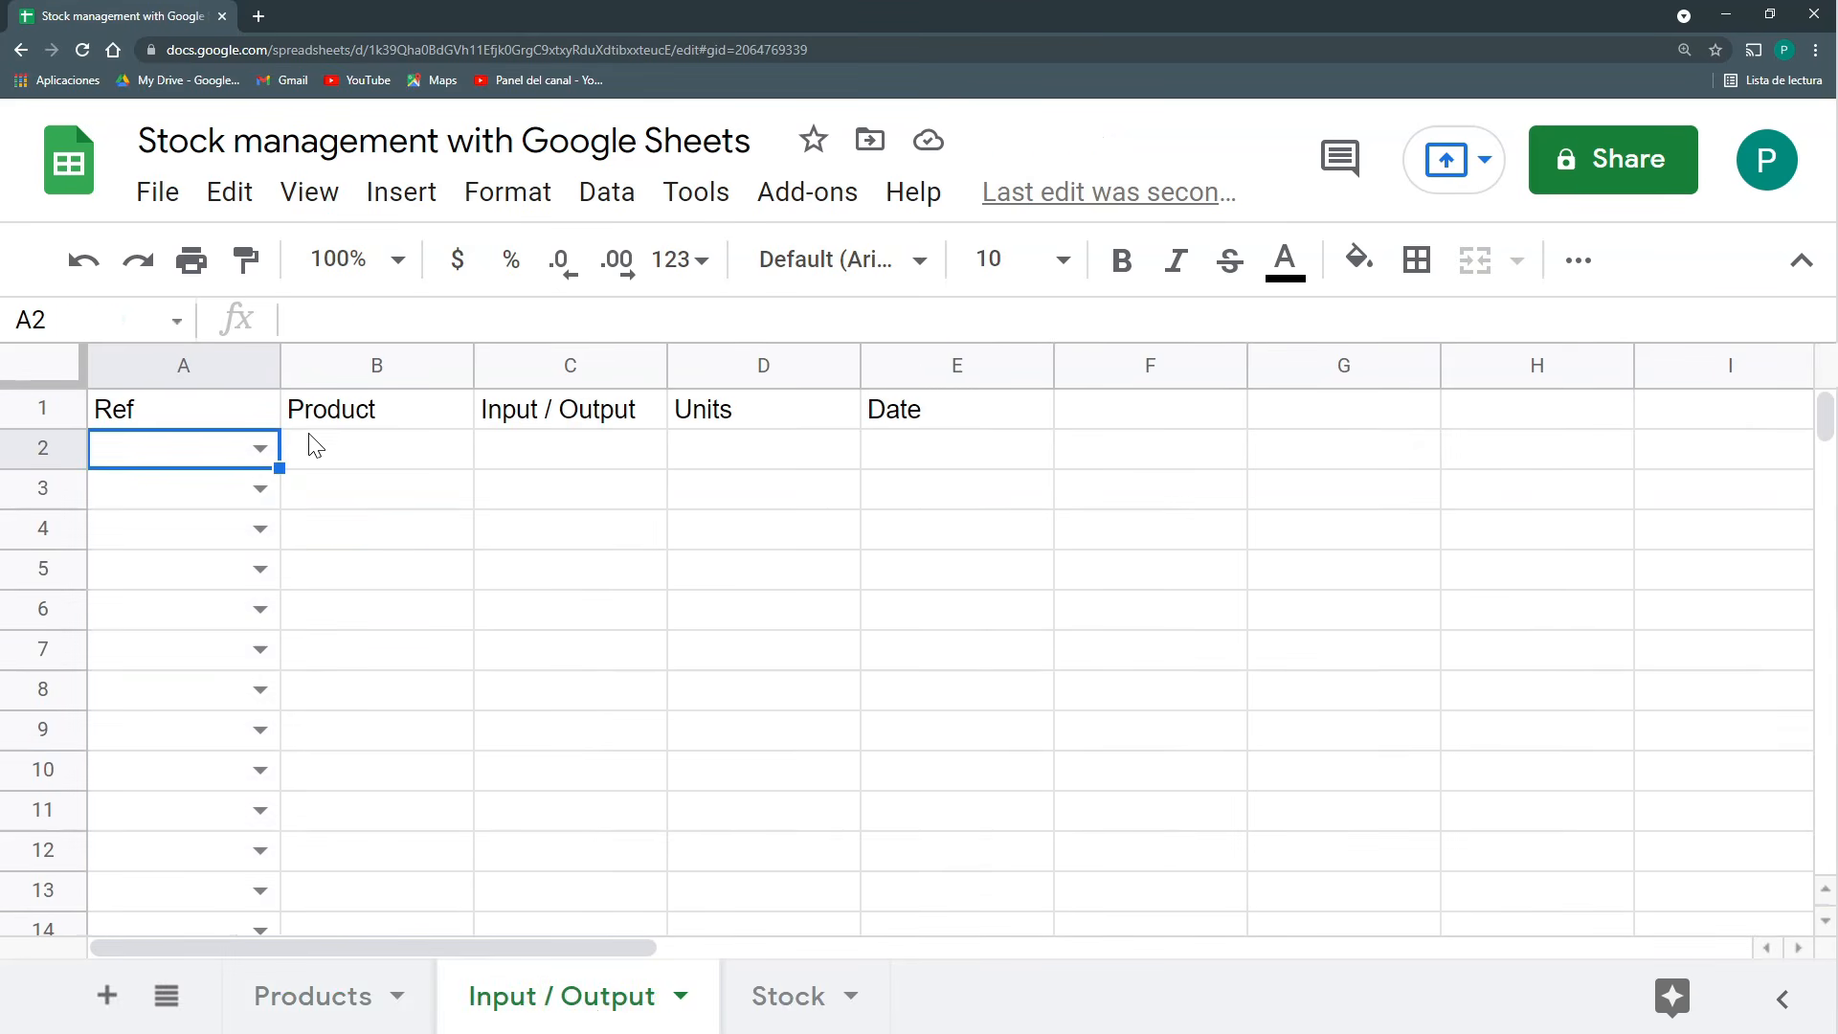
pyautogui.click(259, 450)
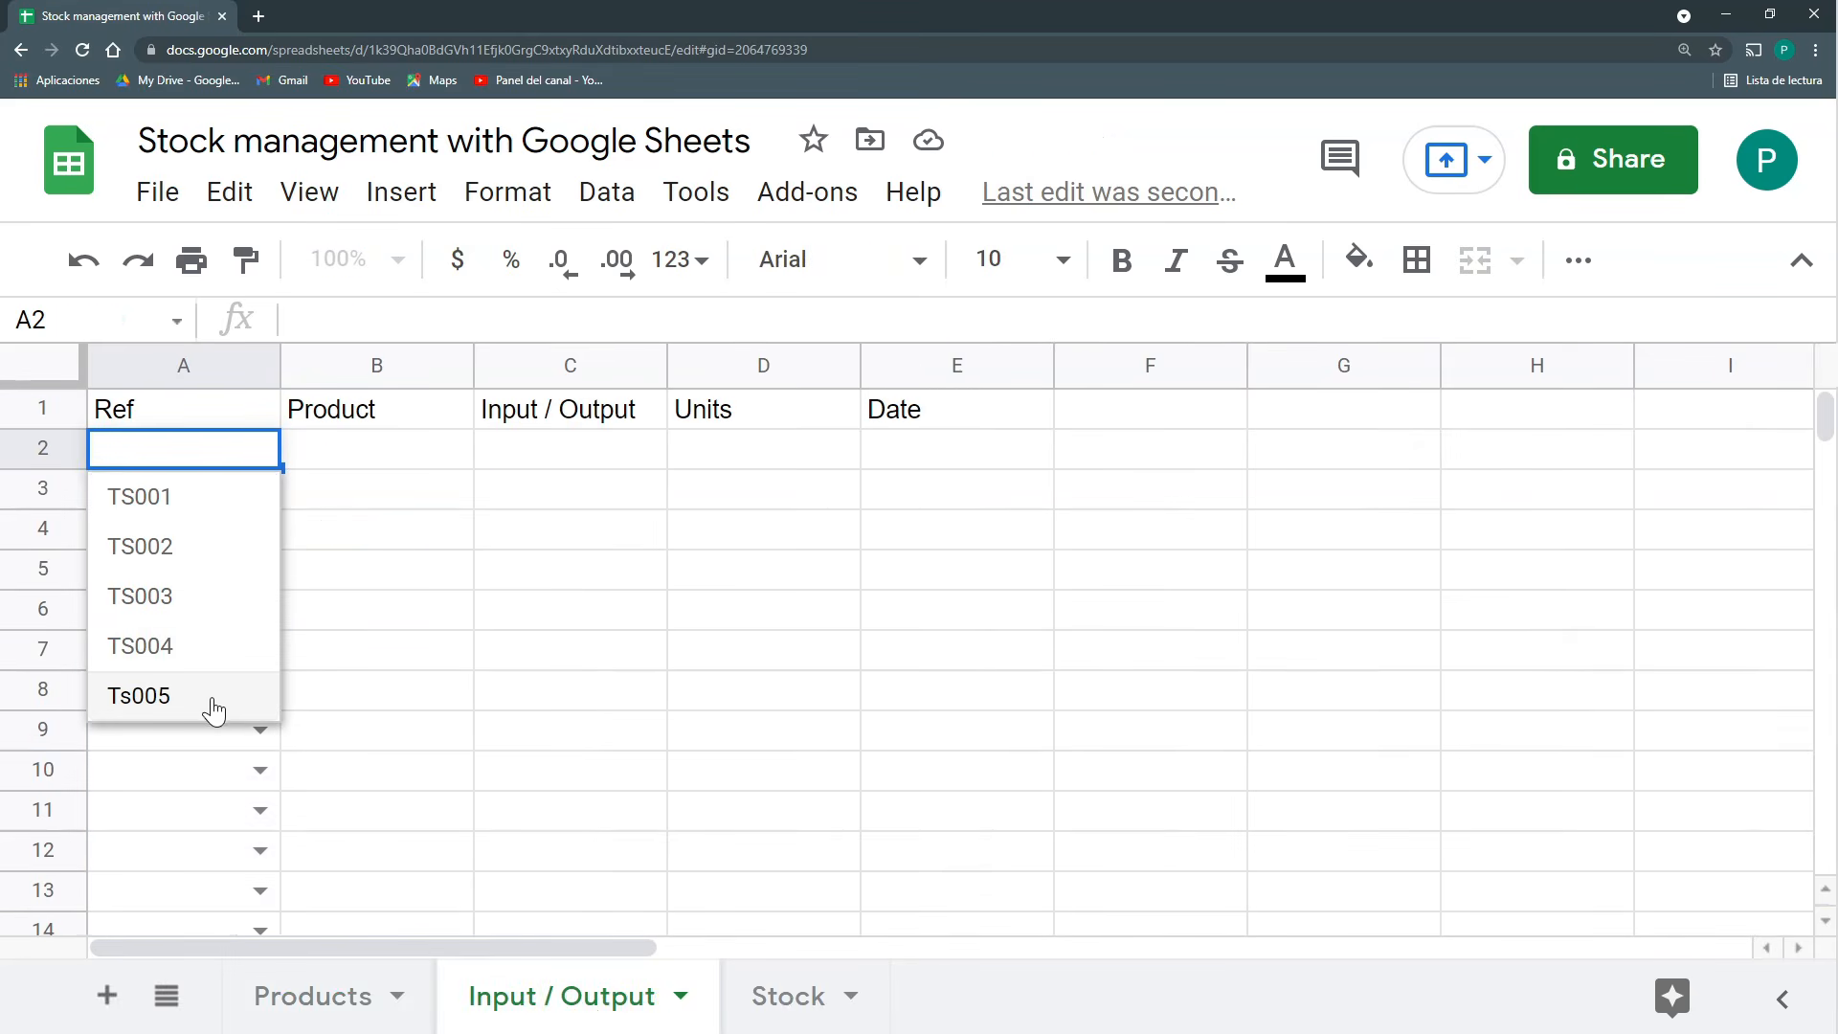
pyautogui.click(319, 472)
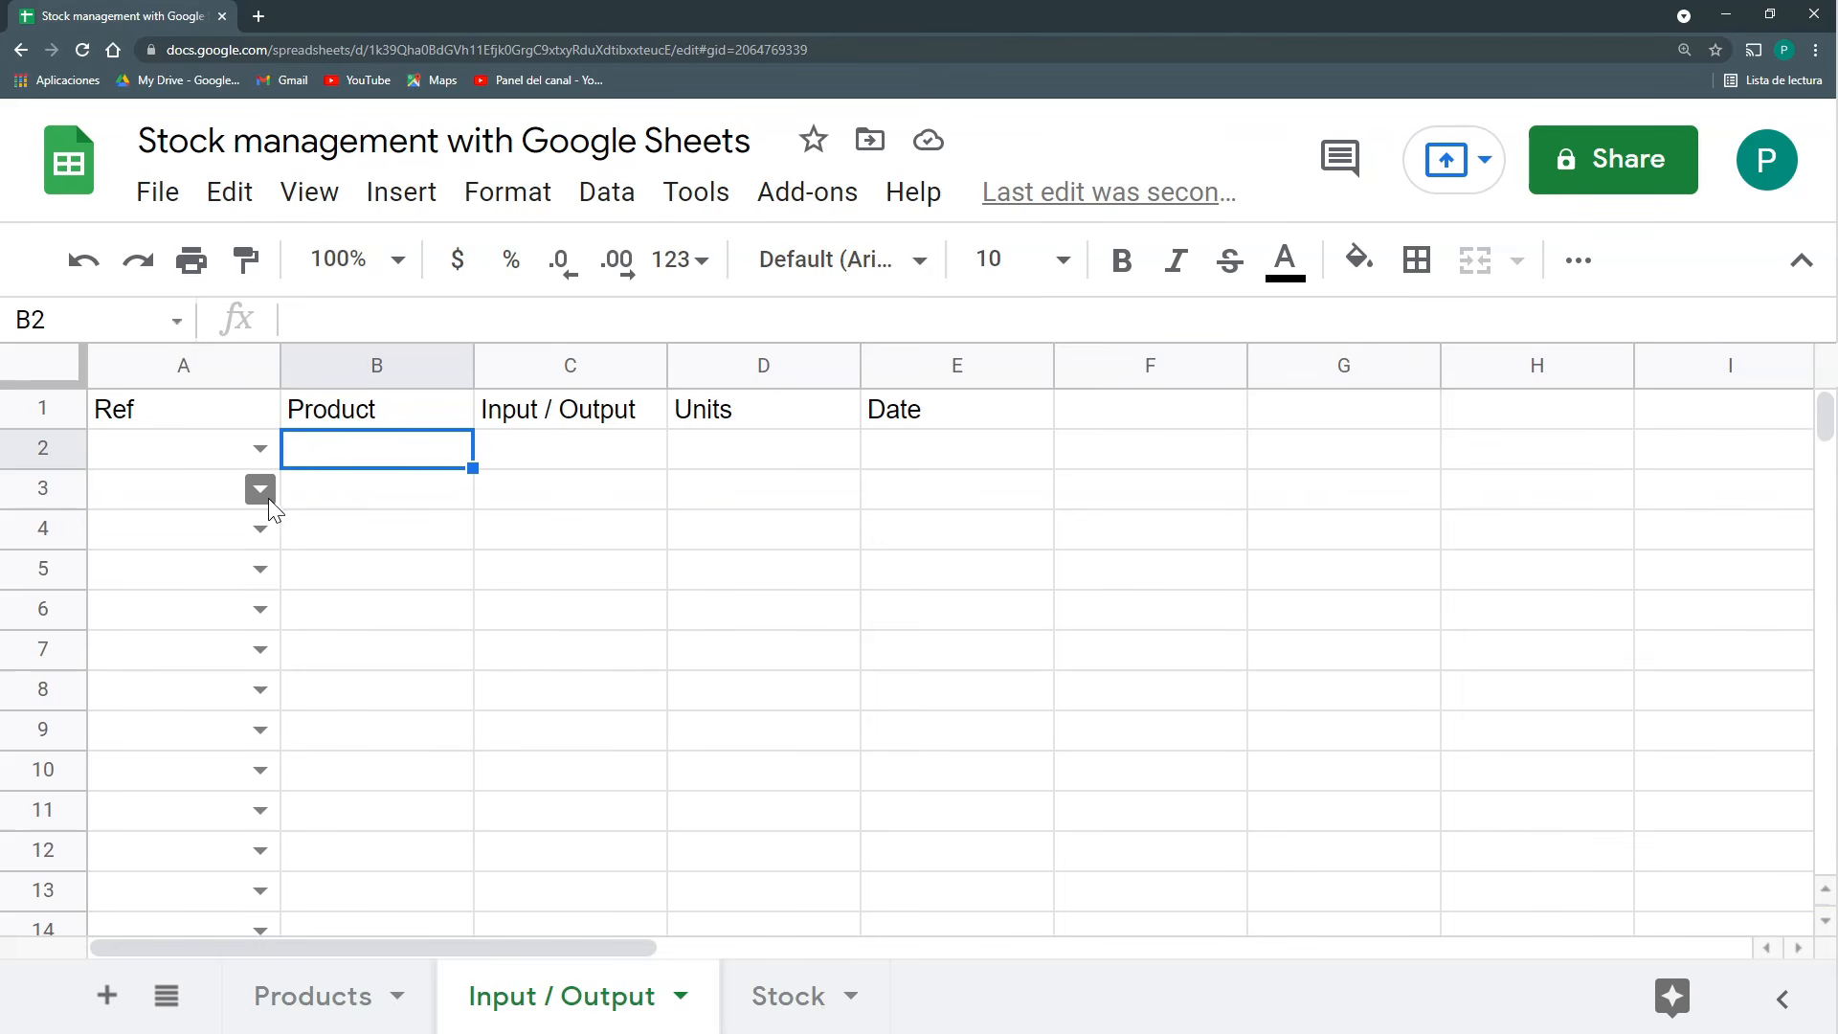
# Widen the Product column B on the Input / Output sheet to about twice its width.
pyautogui.click(405, 486)
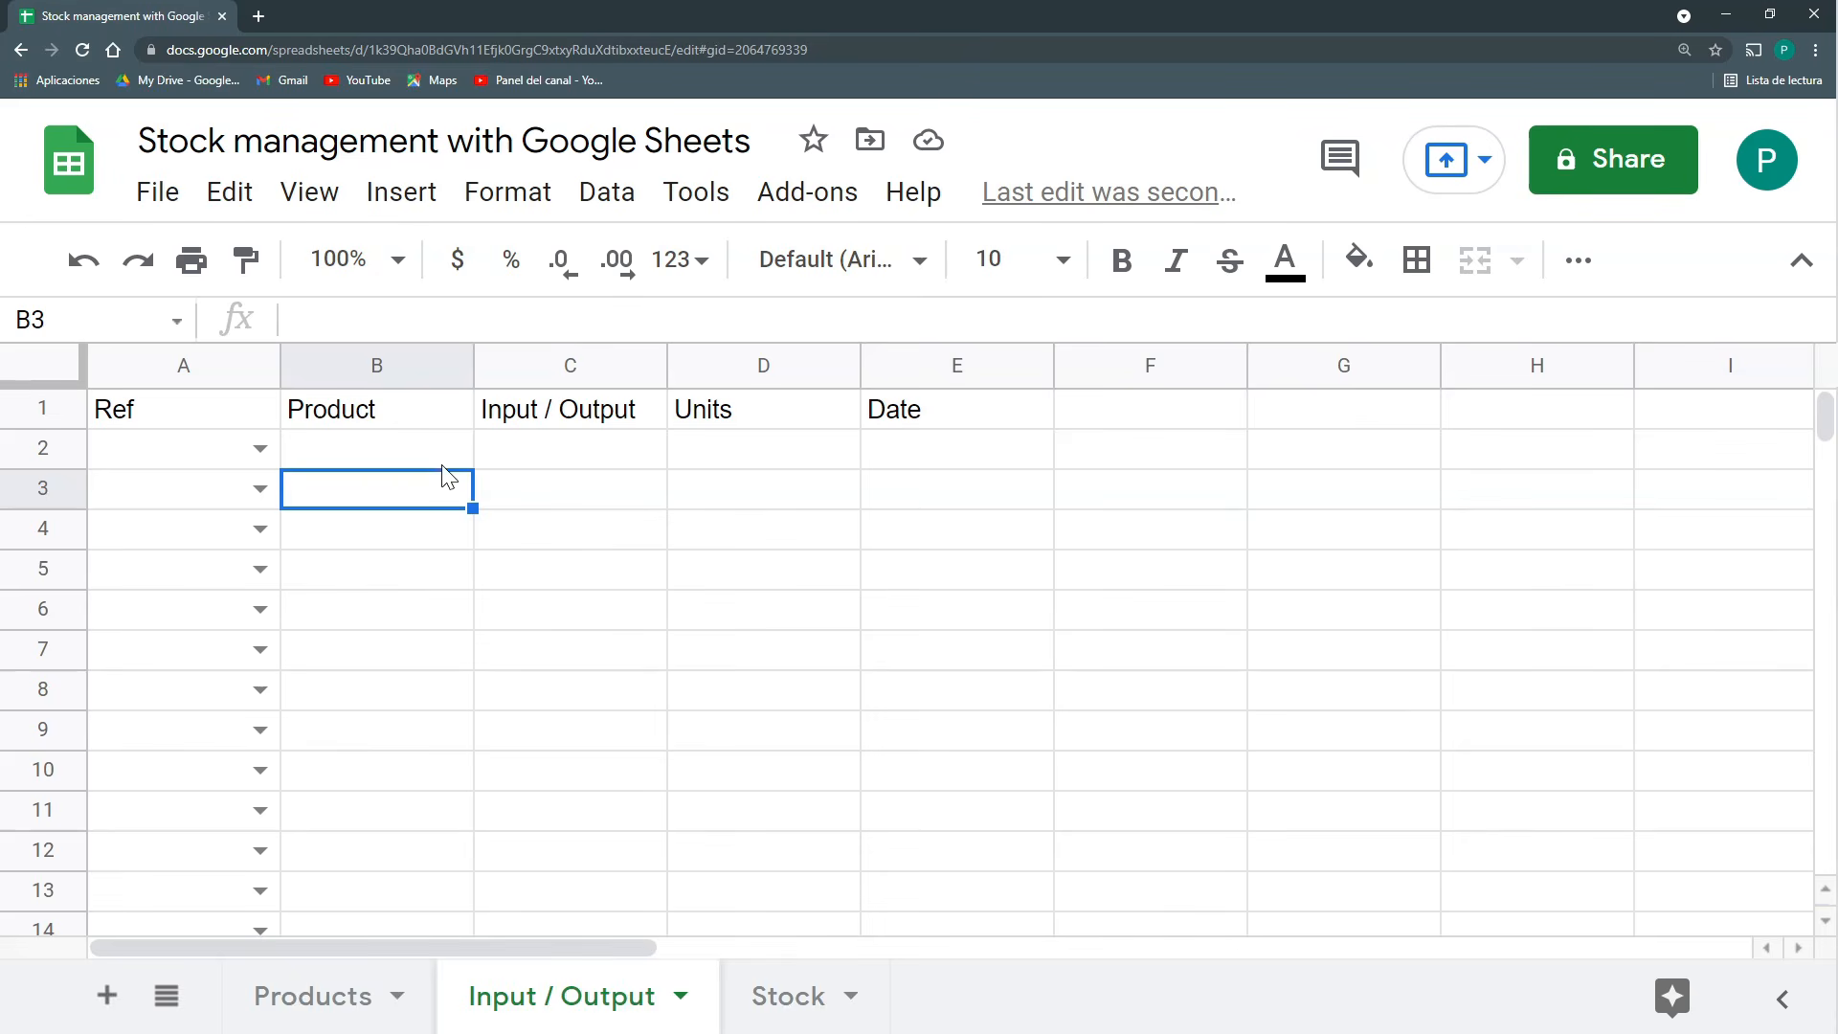
pyautogui.click(379, 368)
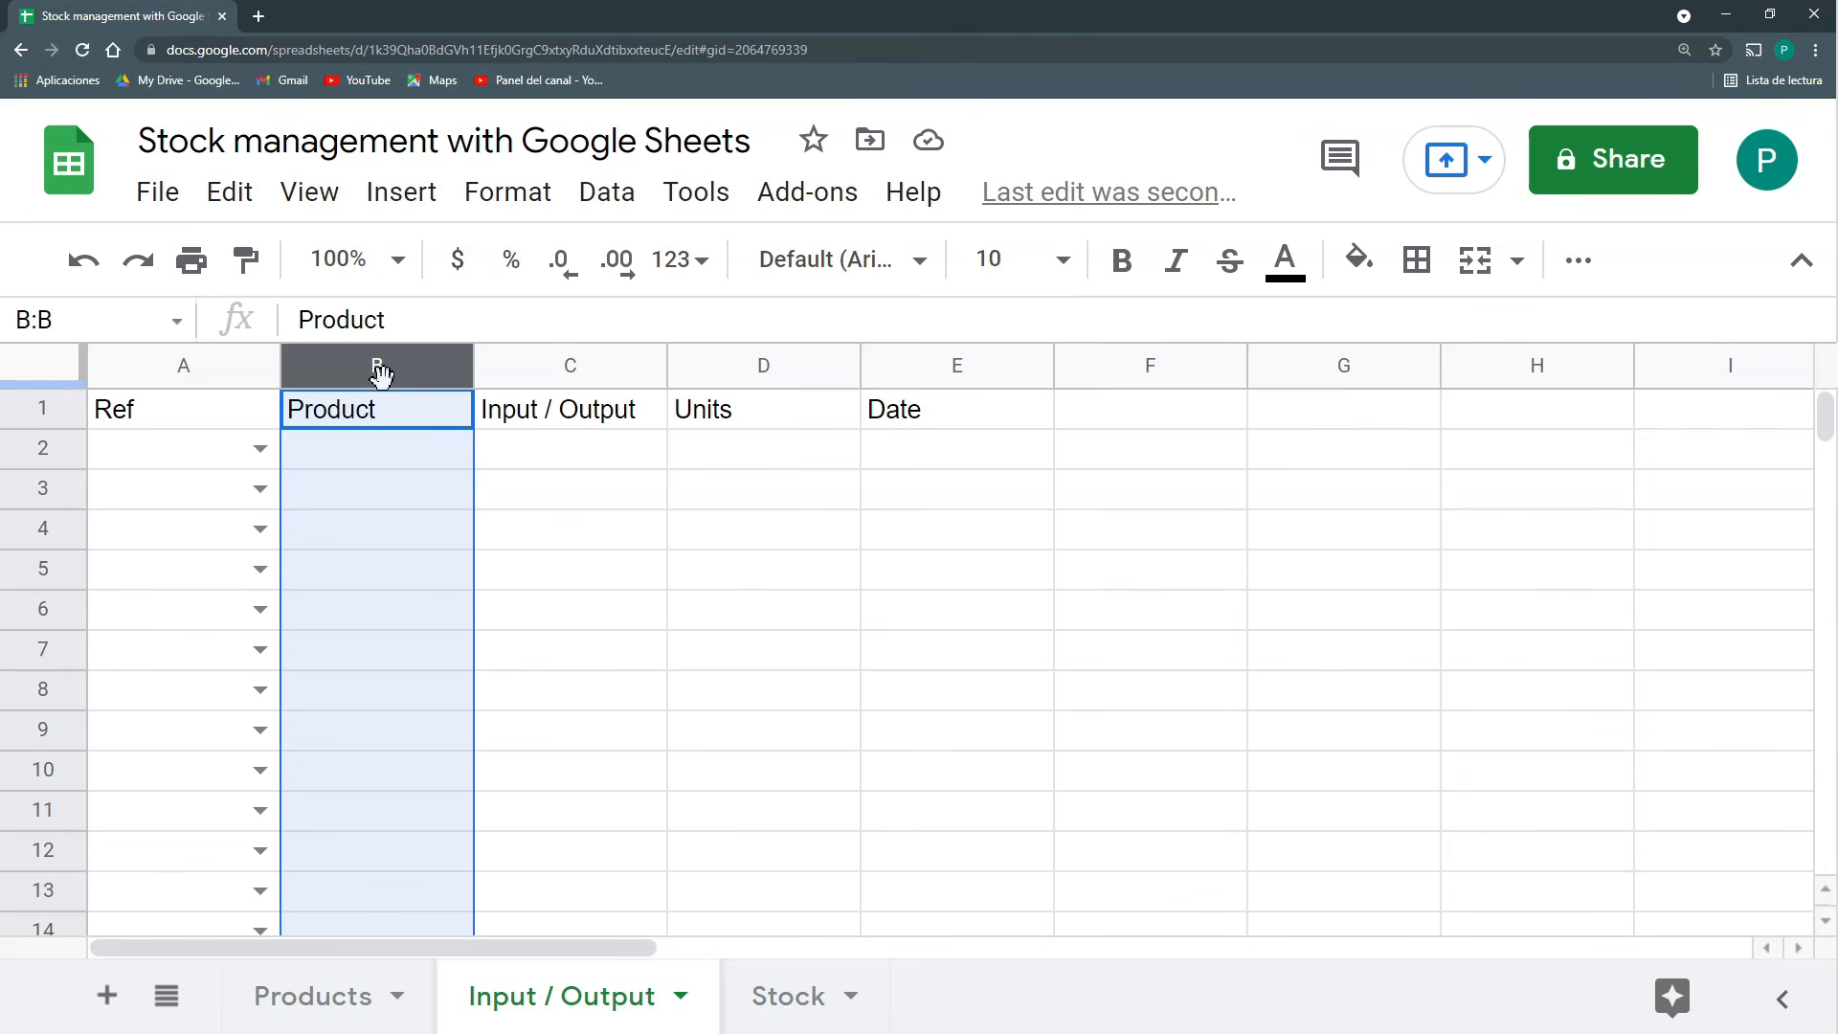
pyautogui.moveTo(473, 369); pyautogui.dragTo(687, 371)
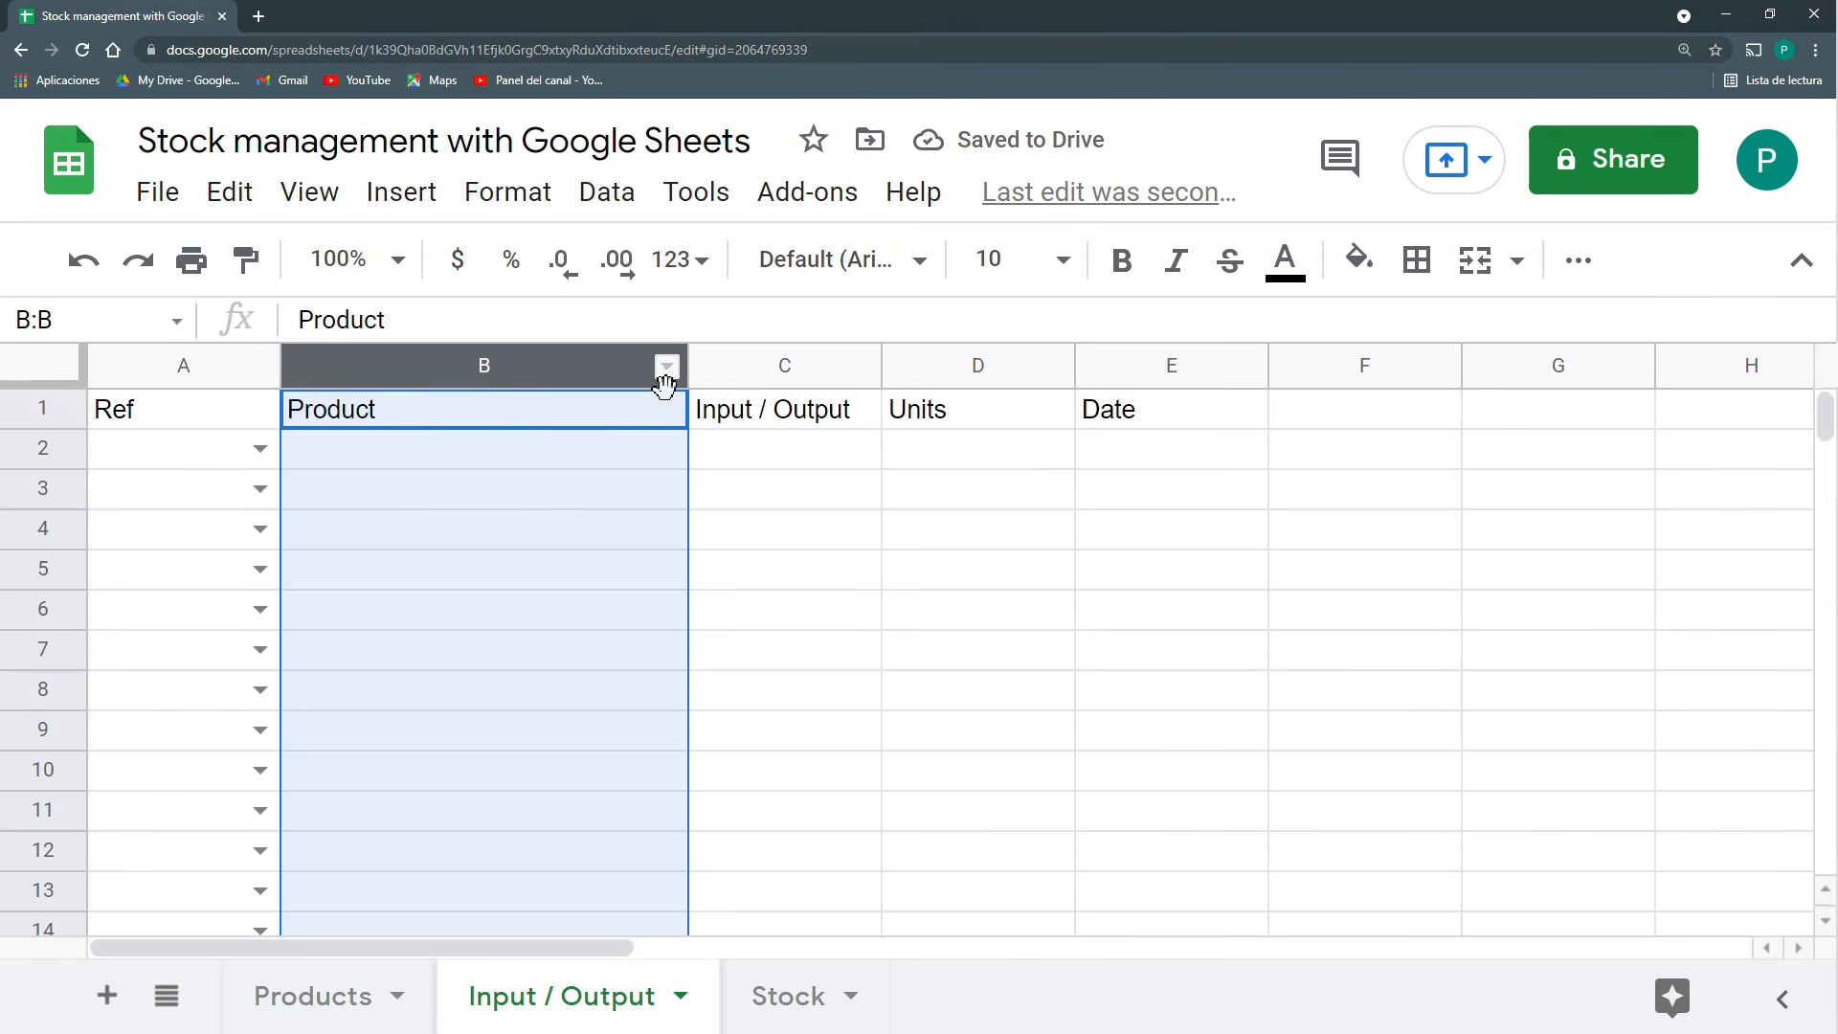
pyautogui.click(382, 468)
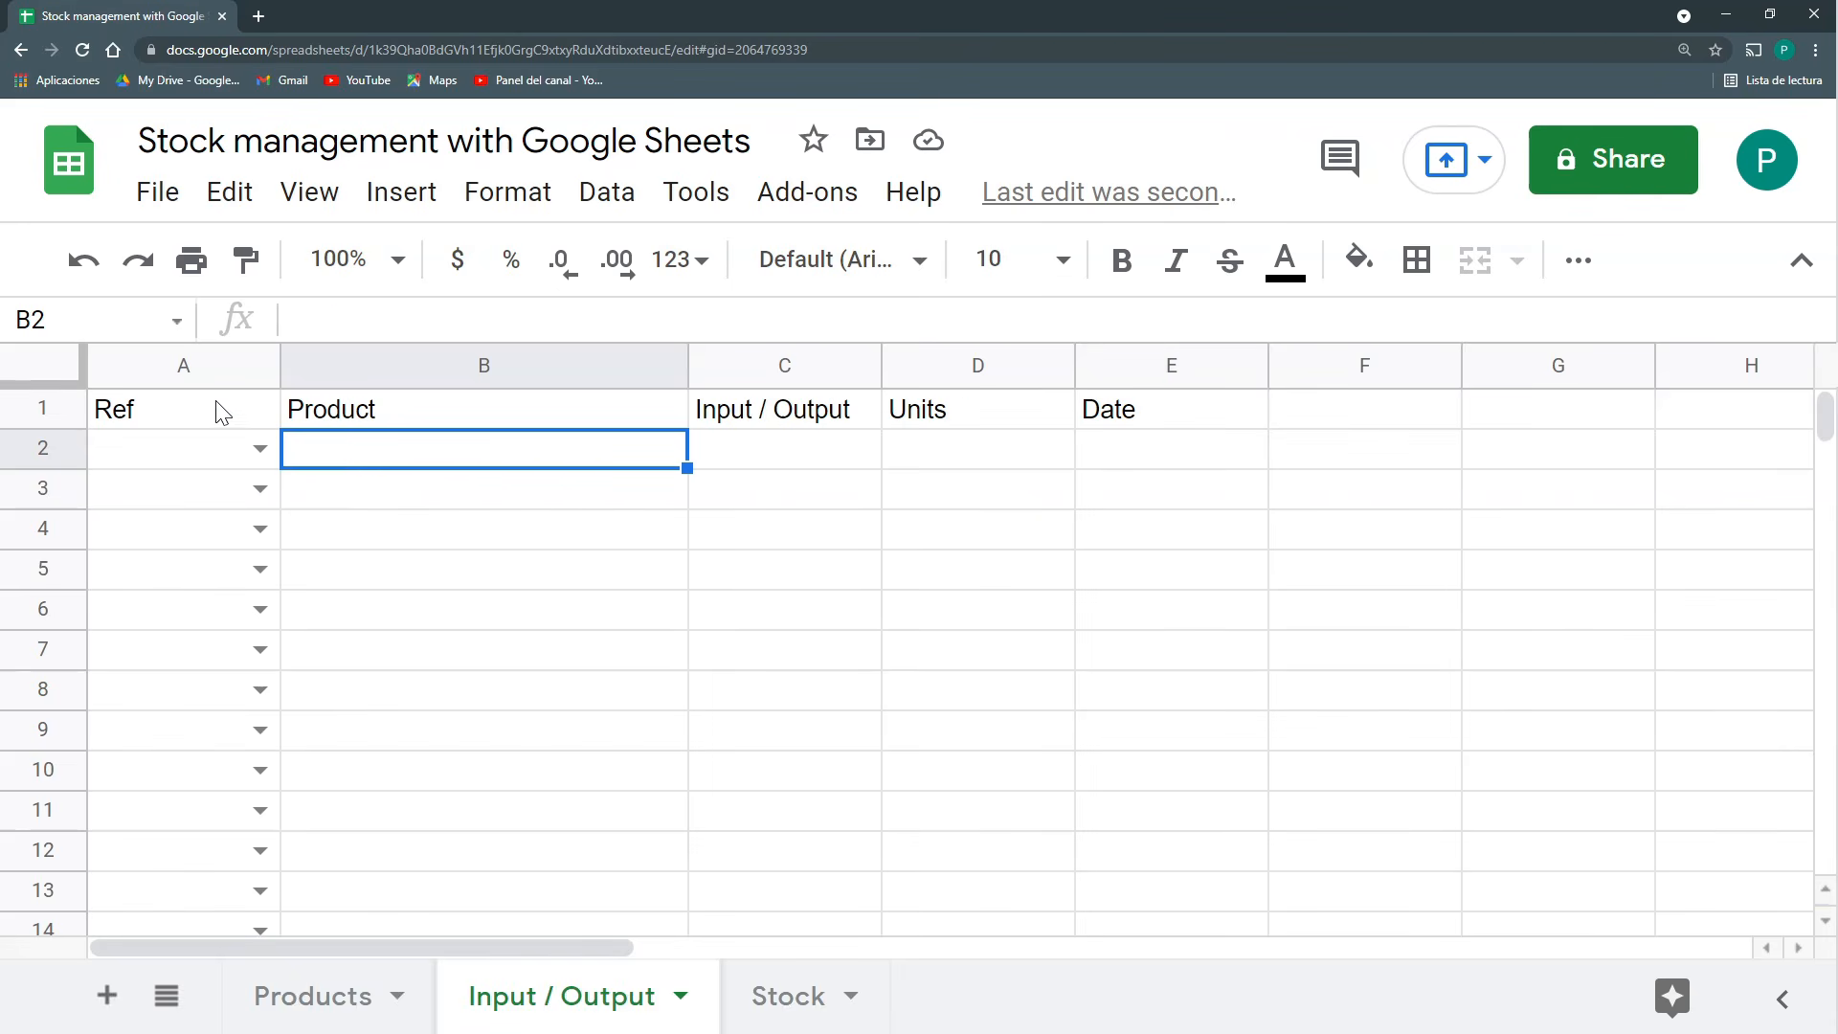
pyautogui.click(191, 367)
pyautogui.click(417, 371)
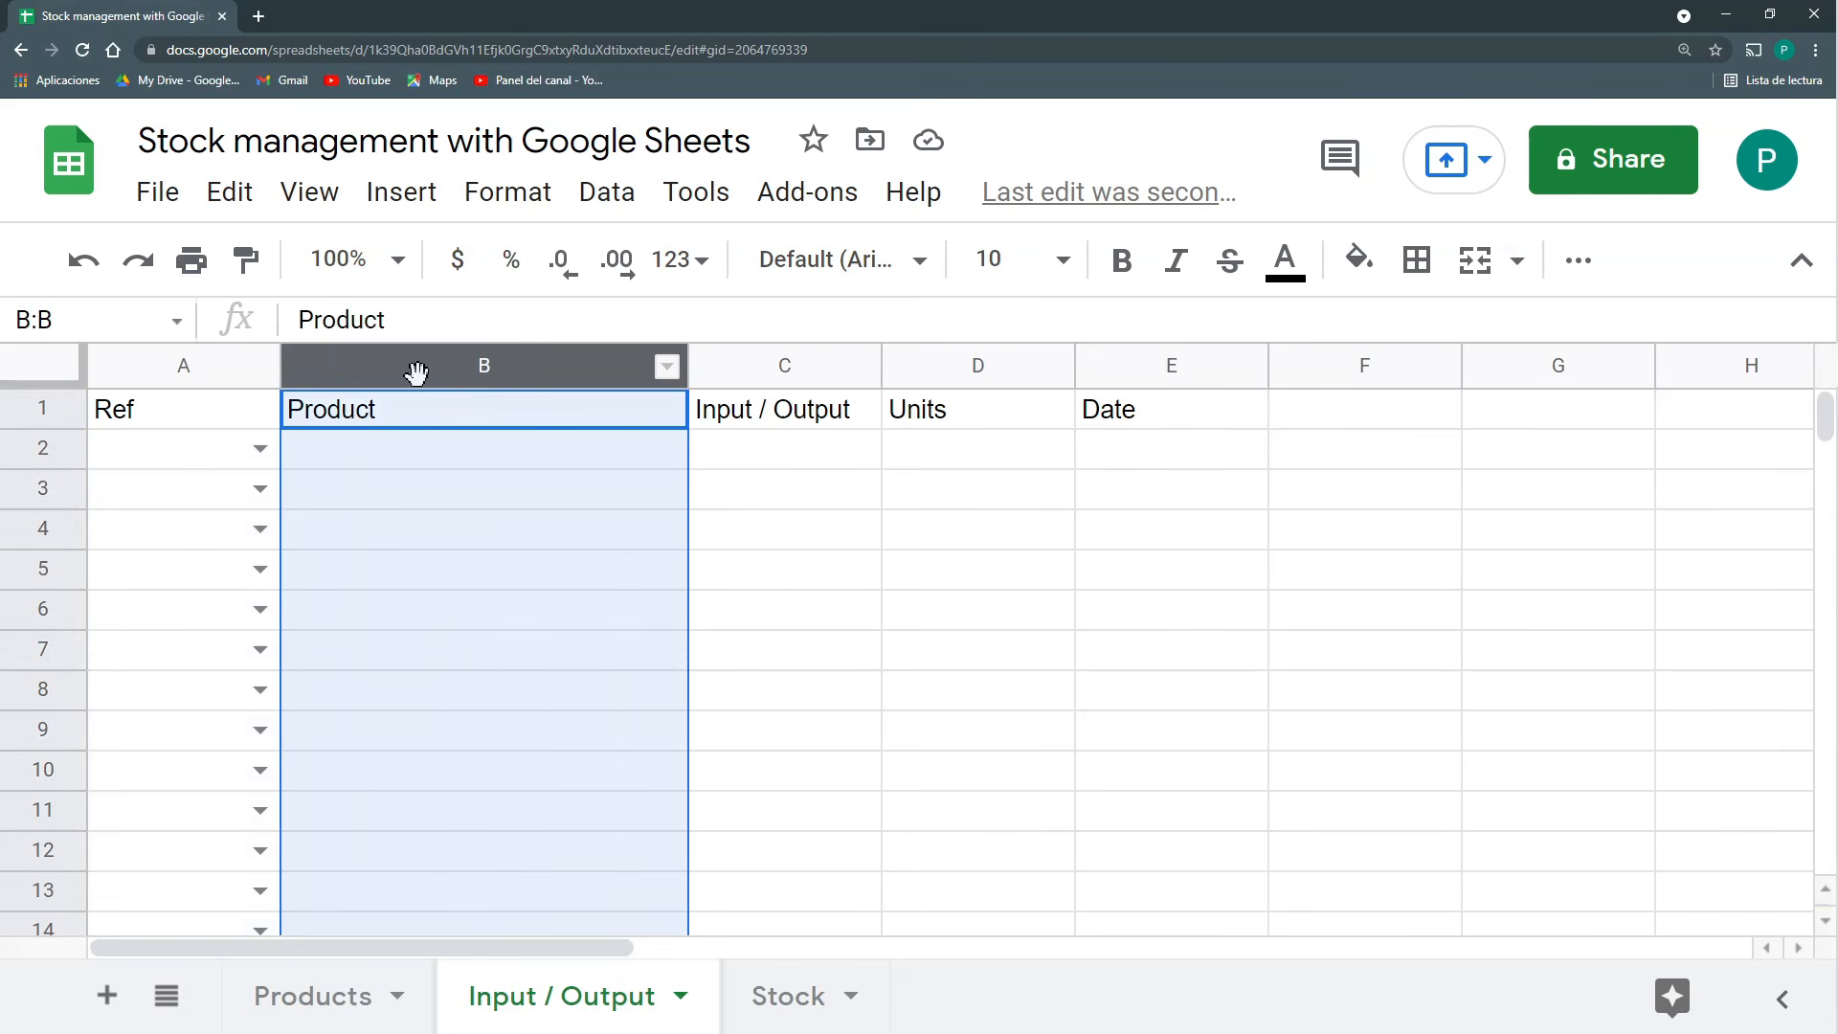
pyautogui.click(439, 467)
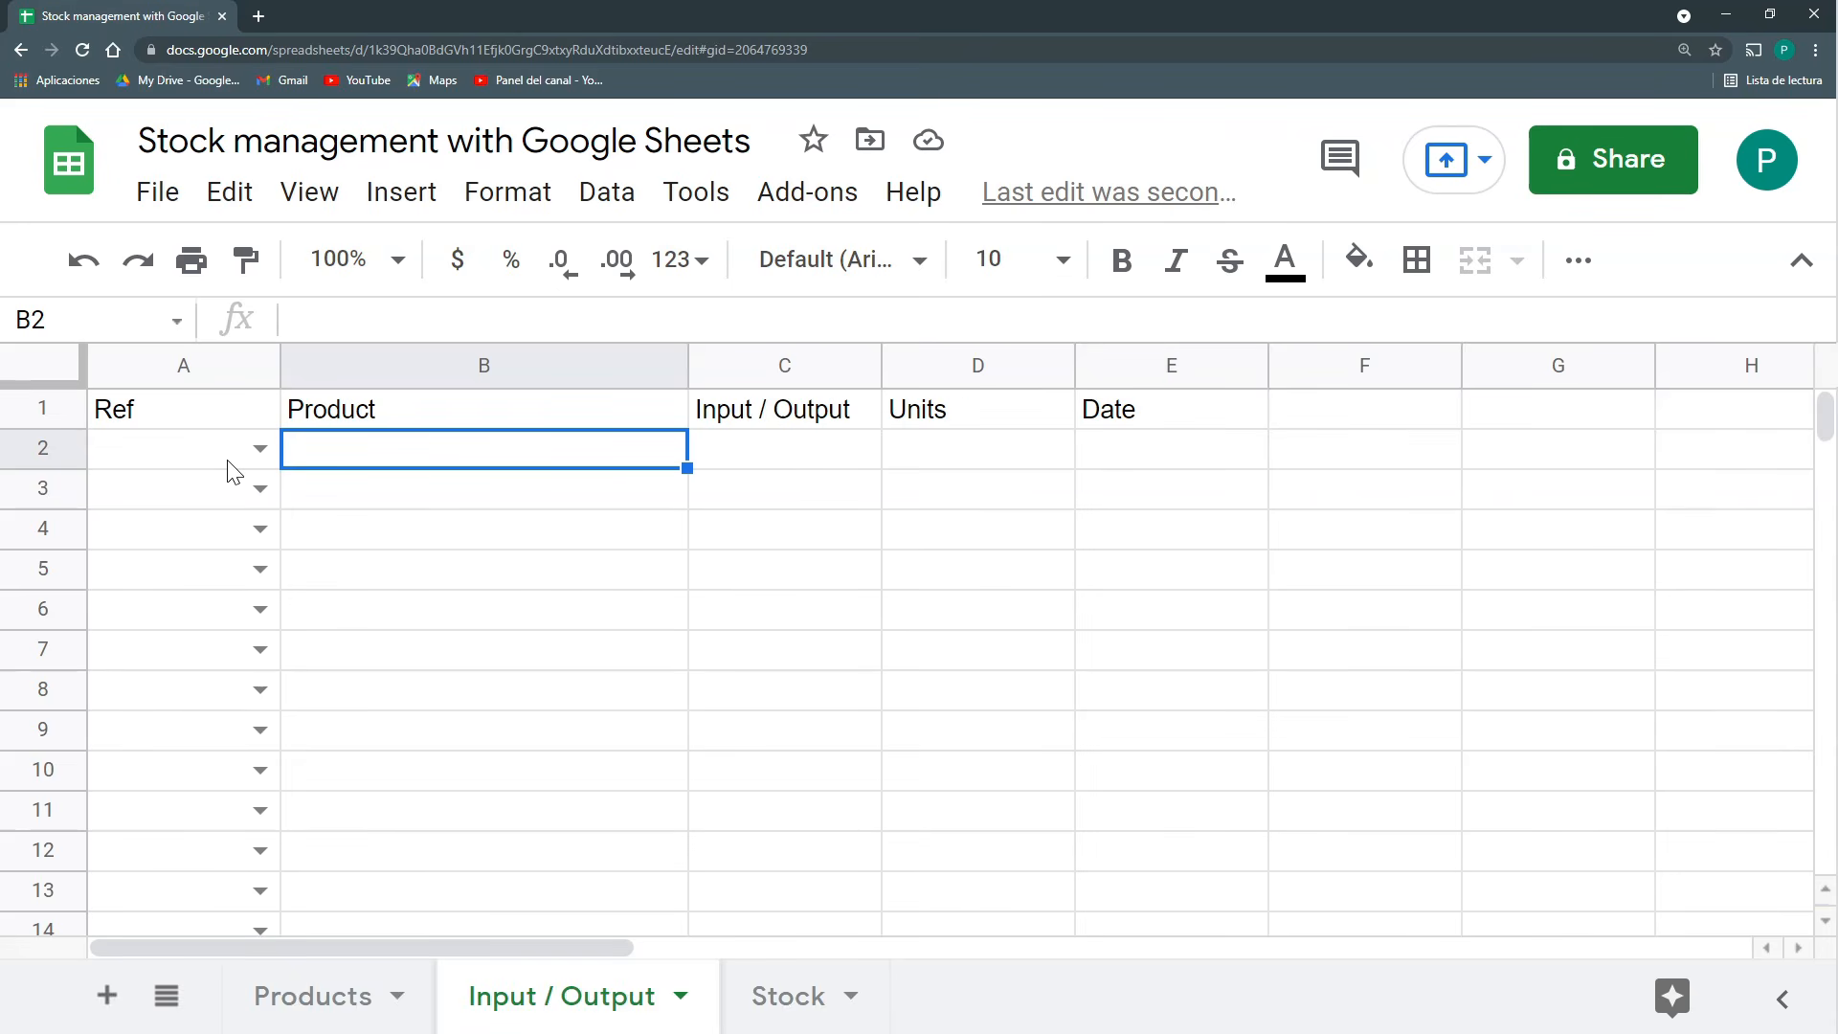
pyautogui.click(275, 997)
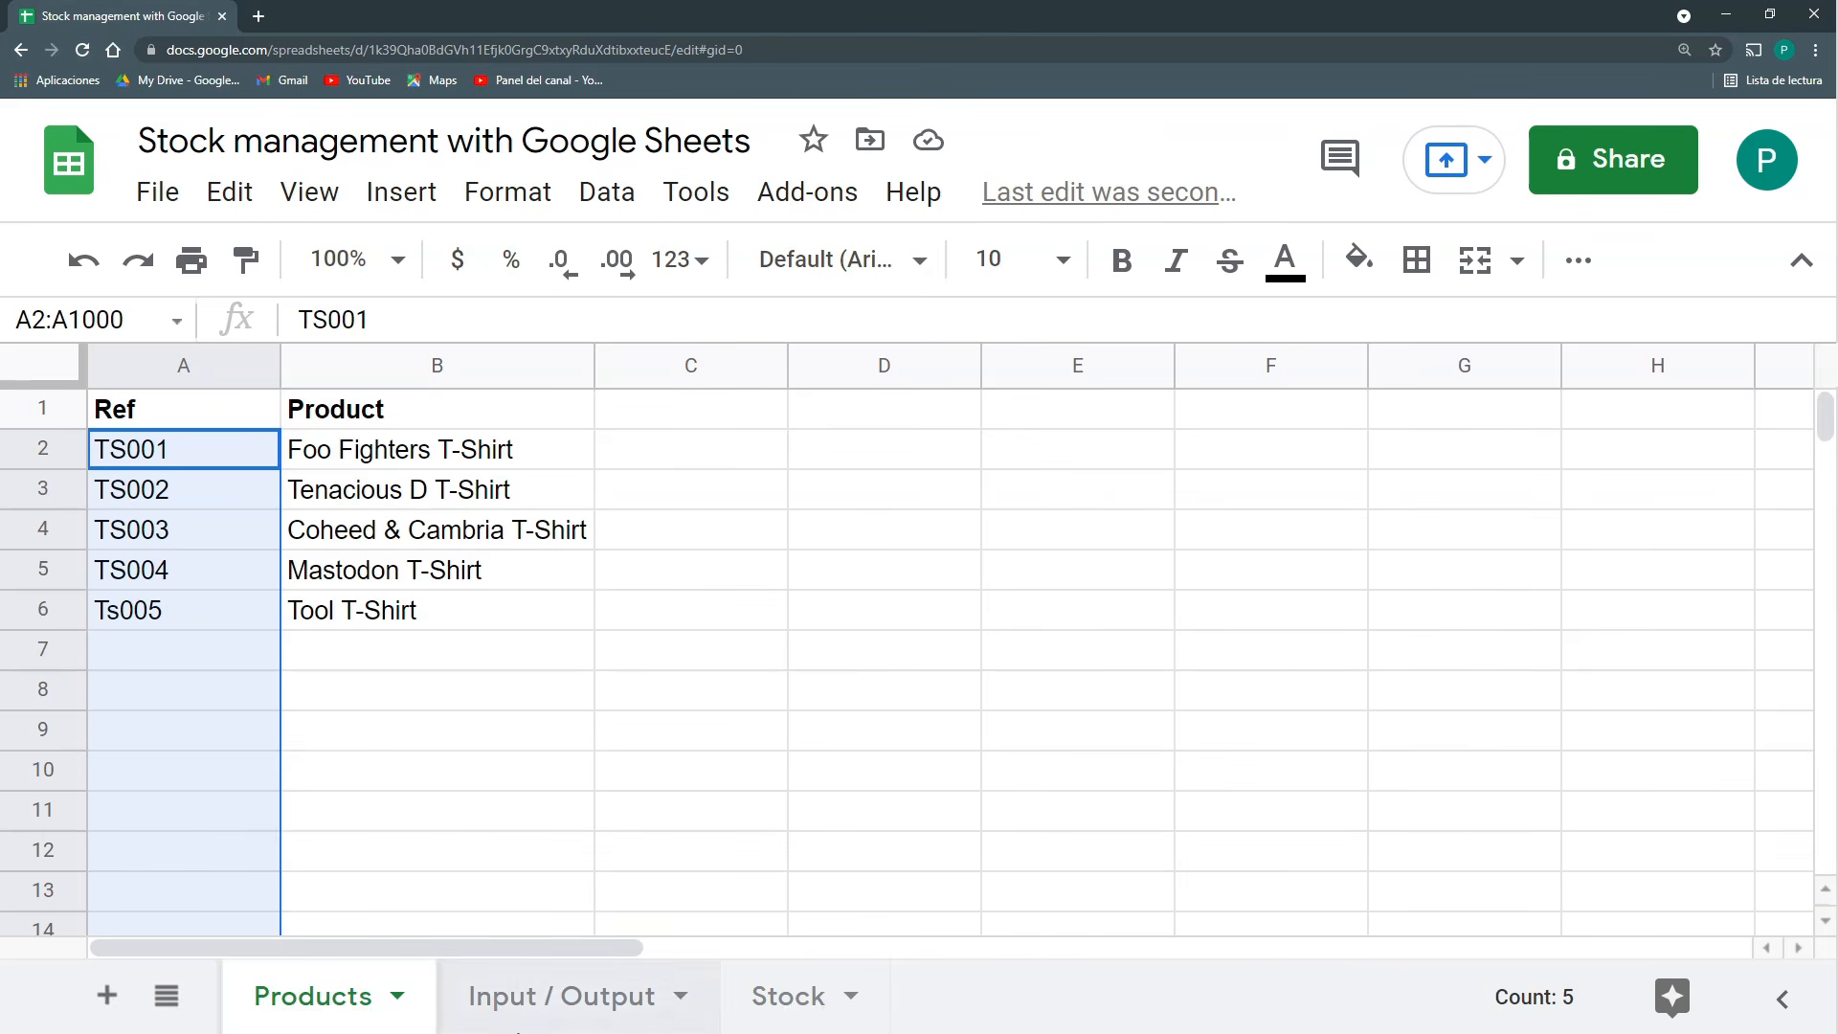
pyautogui.click(562, 997)
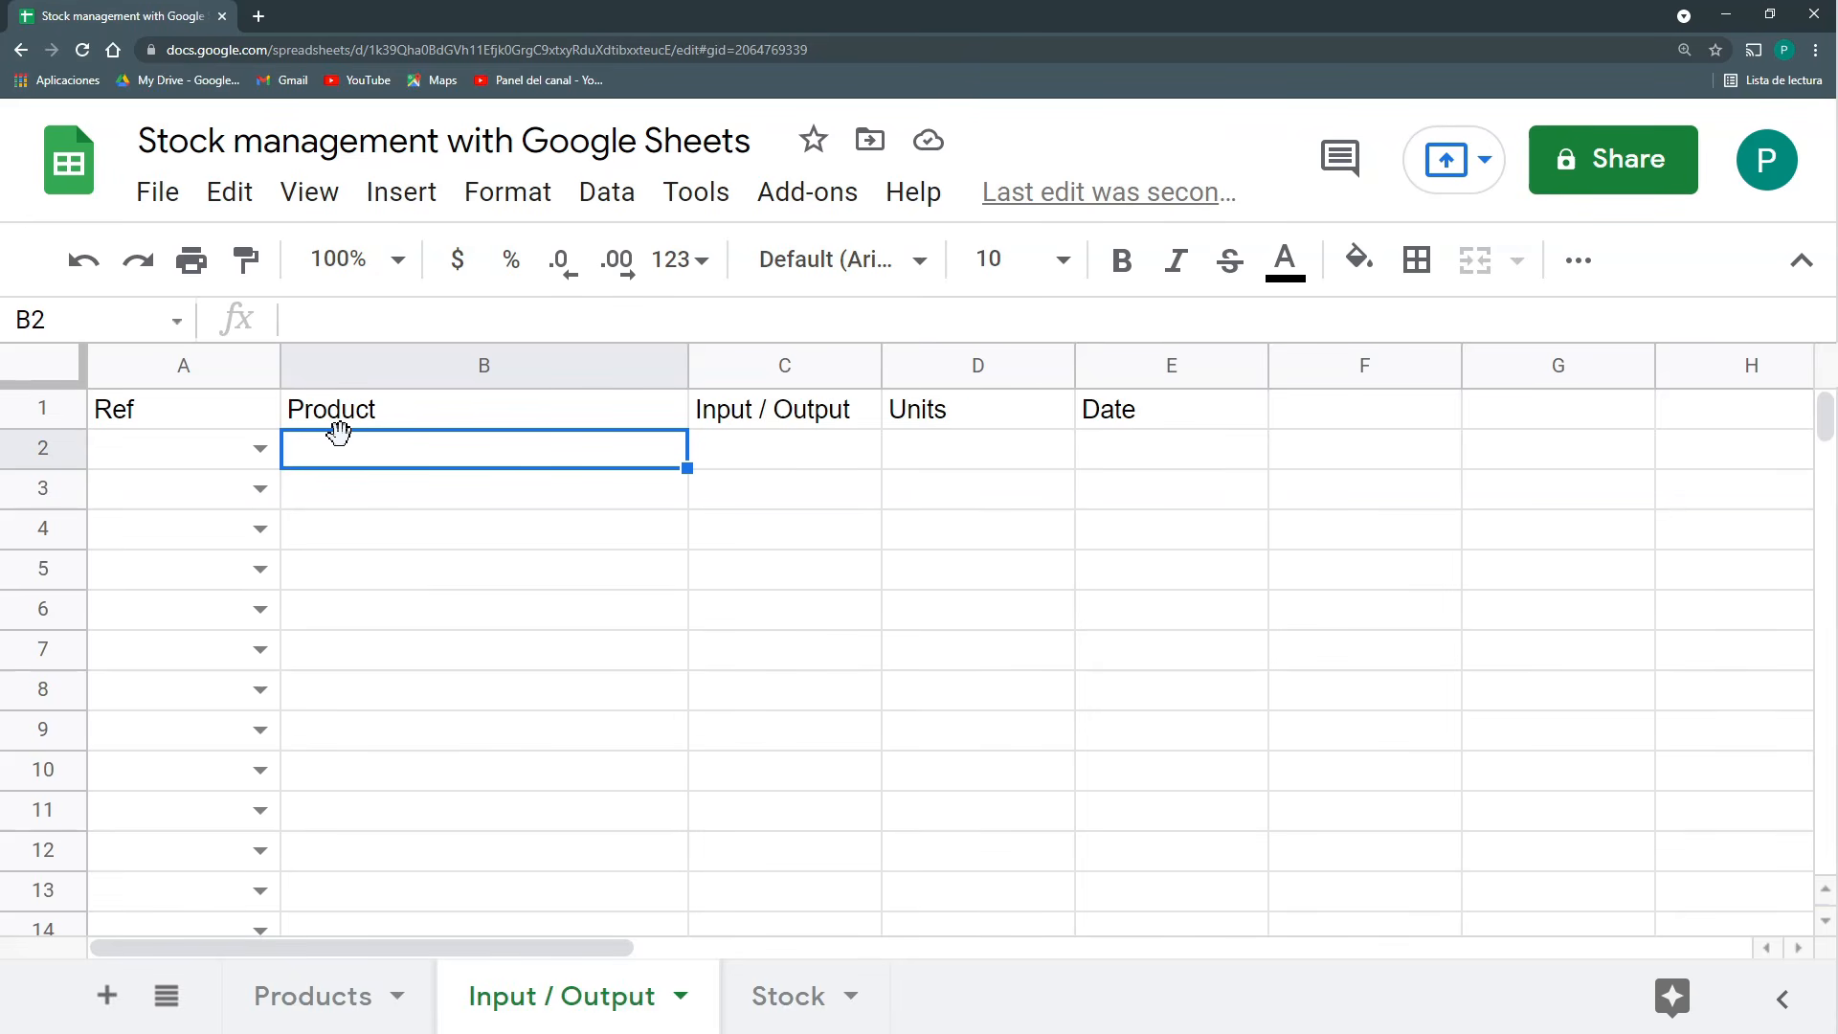
pyautogui.click(357, 493)
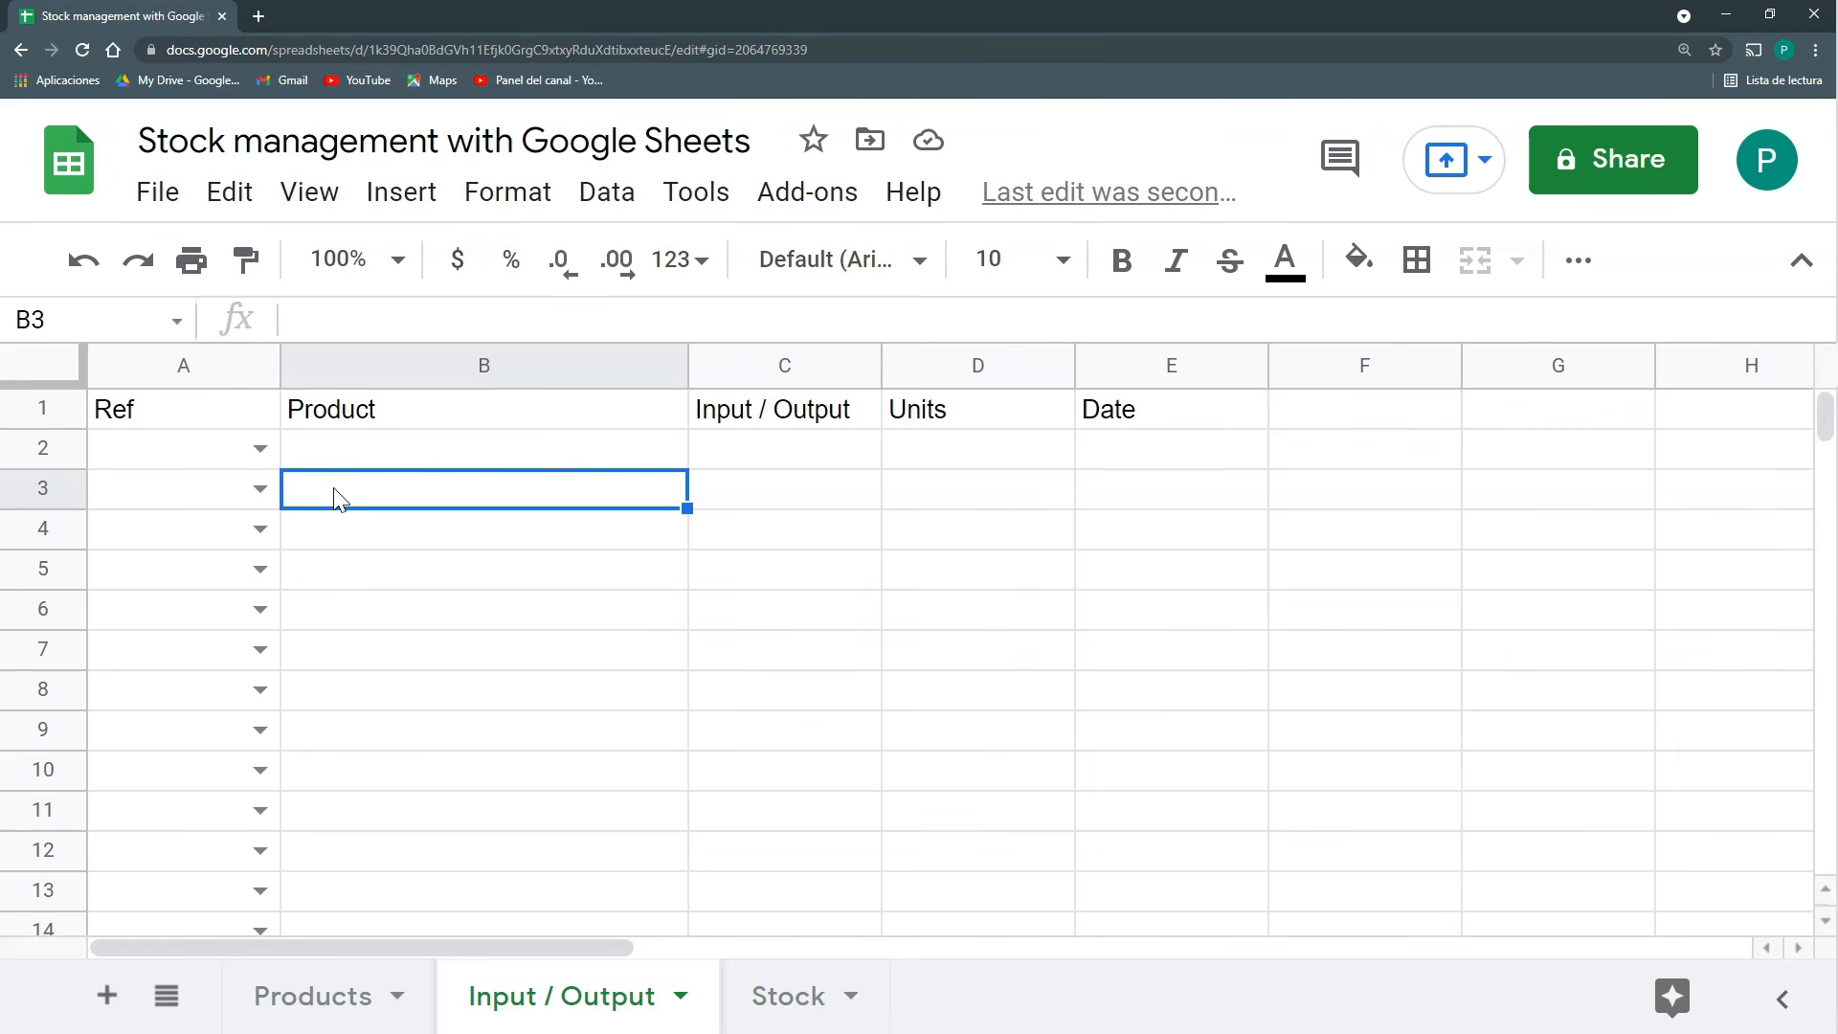
# Start a VLOOKUP formula in cell B2 of the Input / Output sheet with A2 as the search key.
pyautogui.click(327, 458)
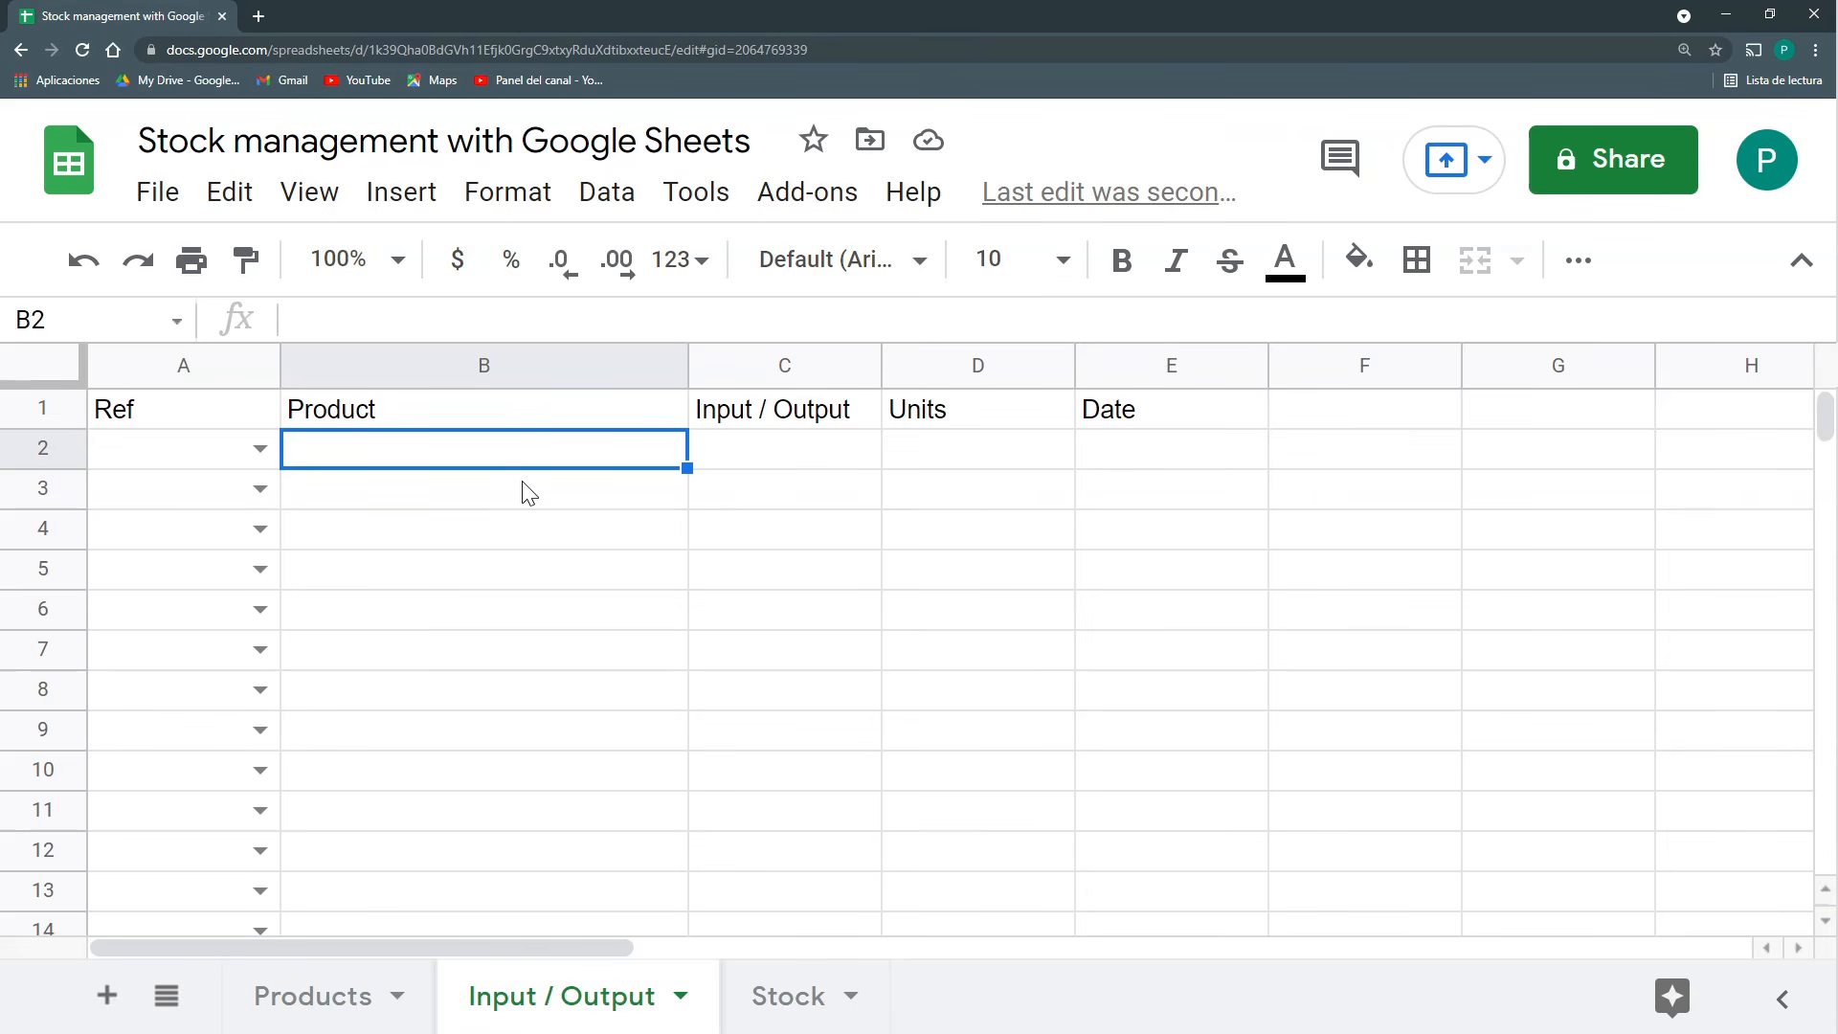
pyautogui.write('=vloo')
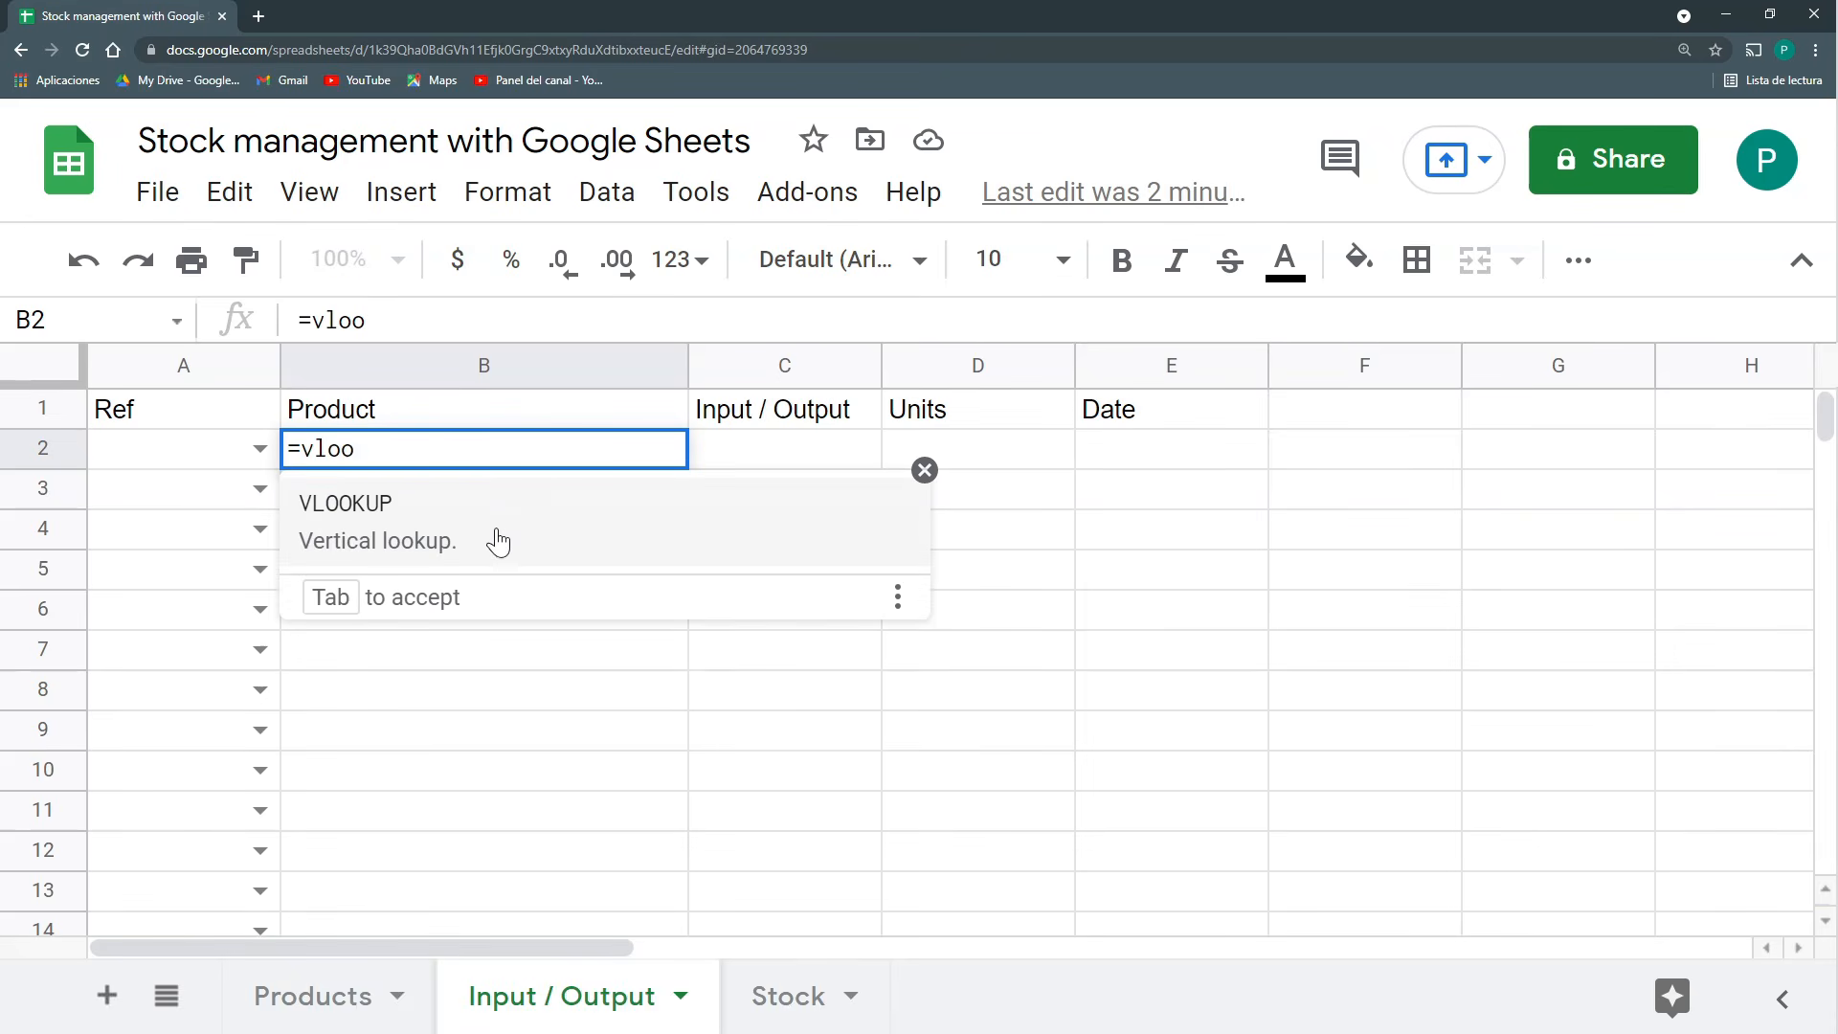
pyautogui.doubleClick(496, 522)
pyautogui.press('BackSpace')
pyautogui.press('BackSpace')
pyautogui.press('BackSpace')
pyautogui.write('(')
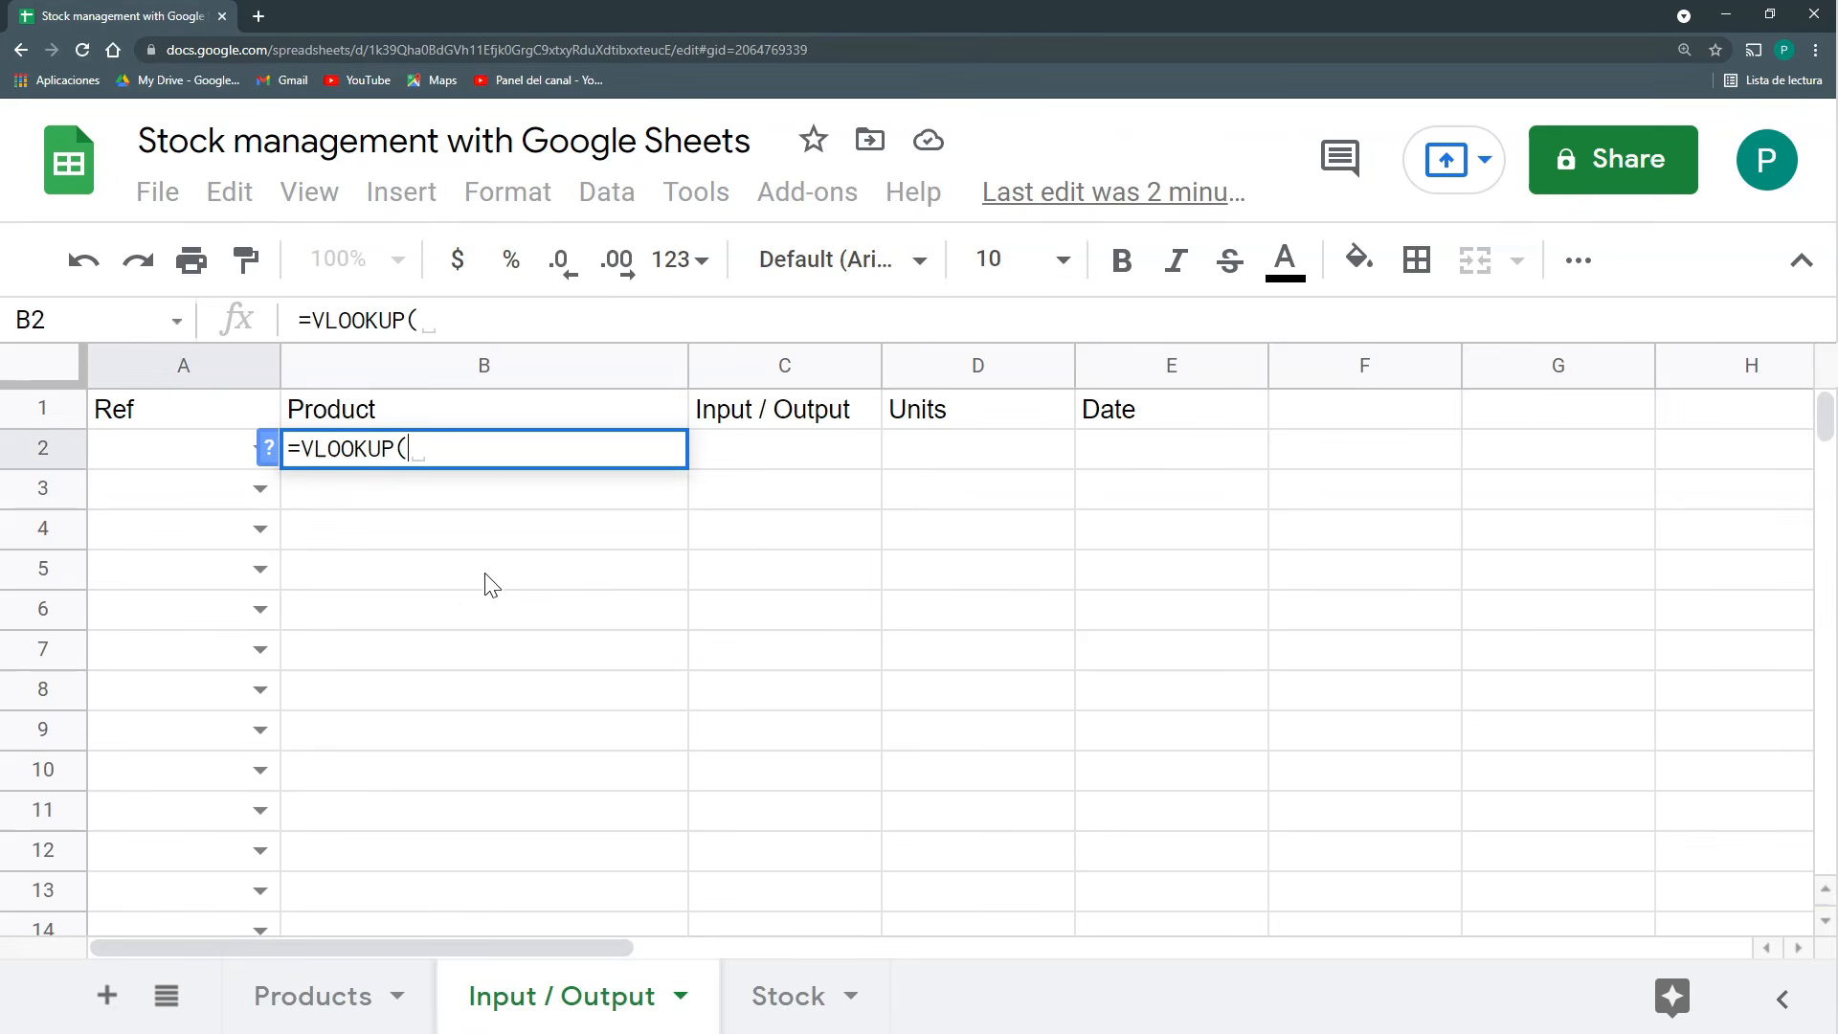
pyautogui.click(184, 451)
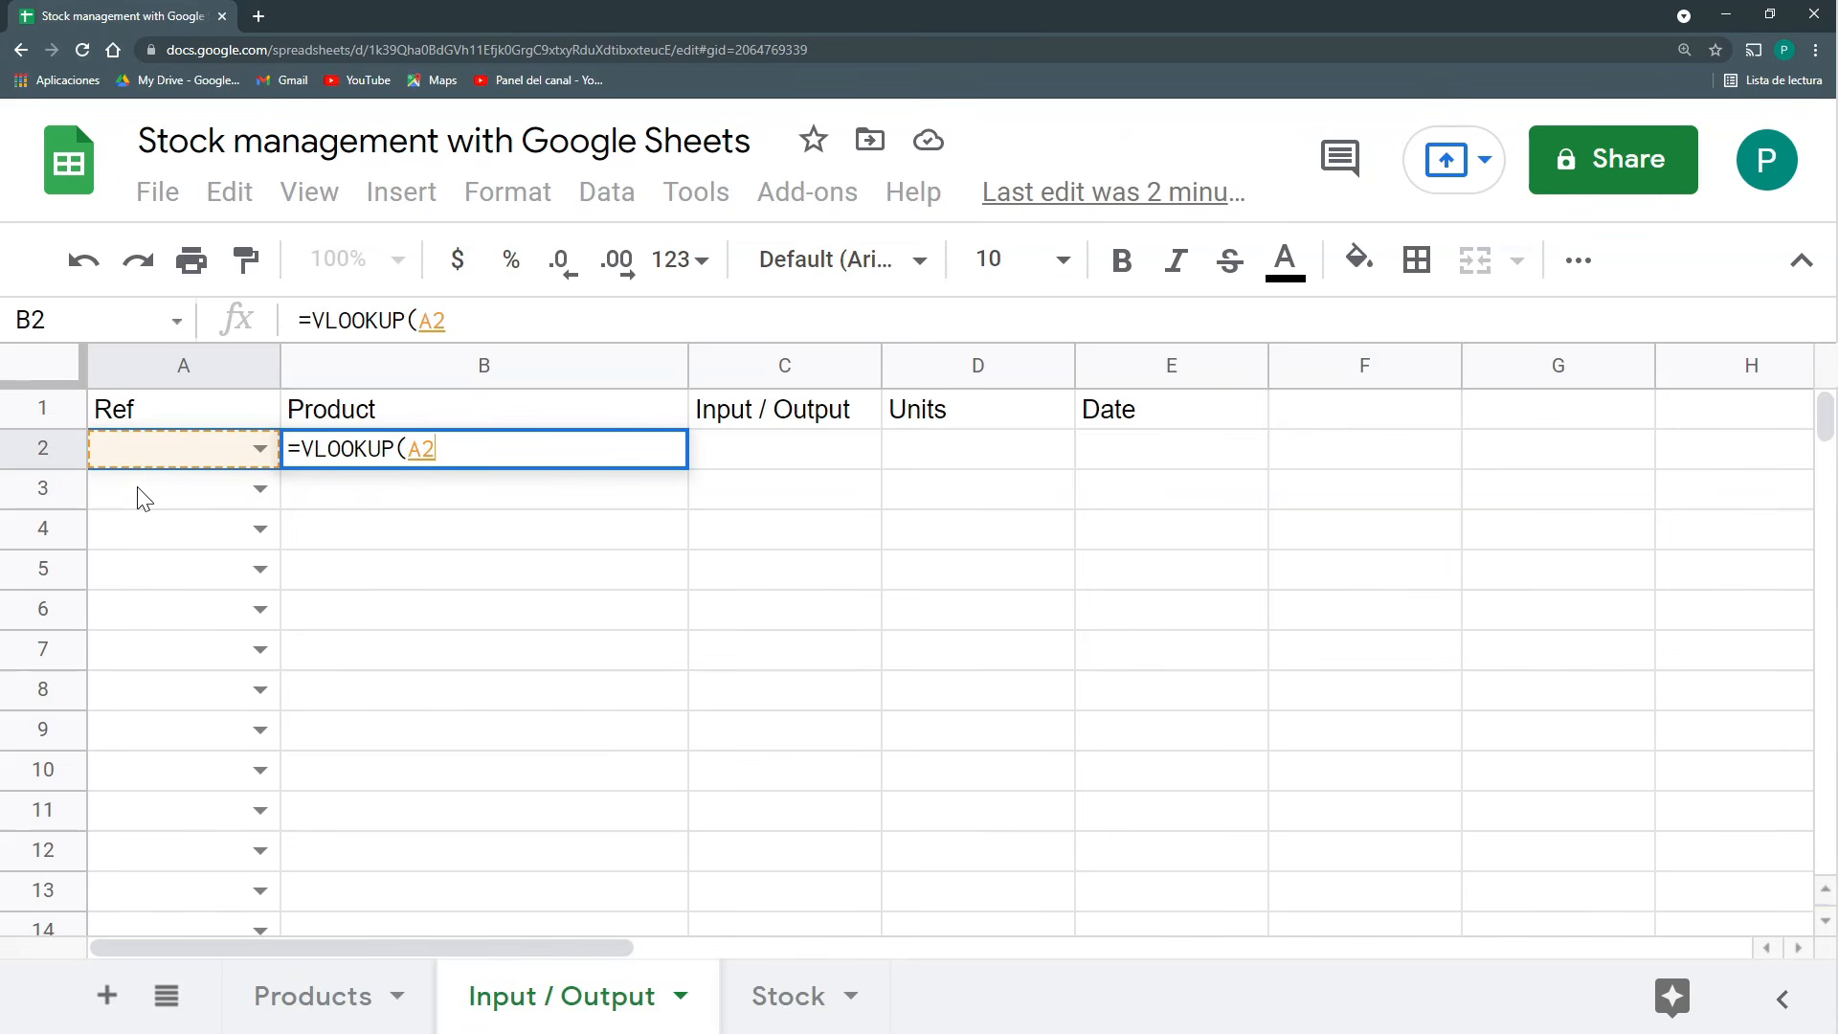
# Complete the VLOOKUP formula with range Products!A:B, column index 2 and 0 for an exact match.
pyautogui.write(';')
pyautogui.click(316, 996)
pyautogui.moveTo(182, 370); pyautogui.dragTo(379, 352)
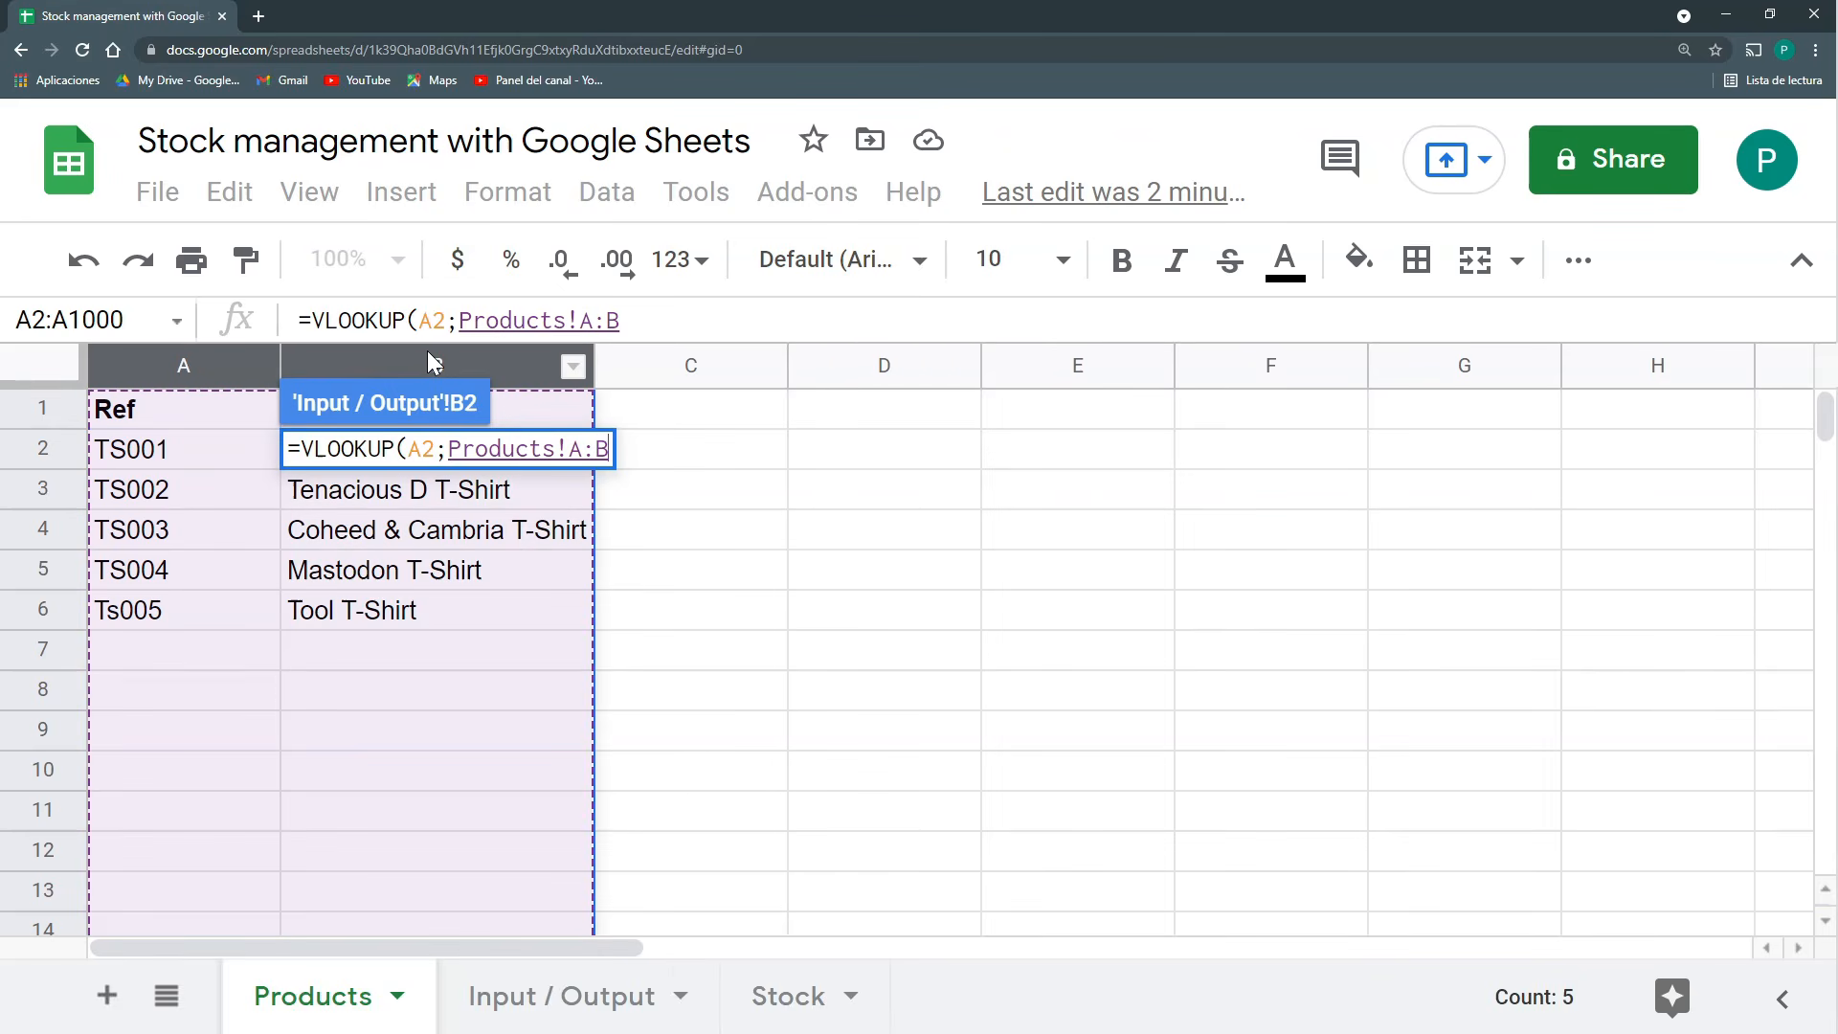
pyautogui.write(',')
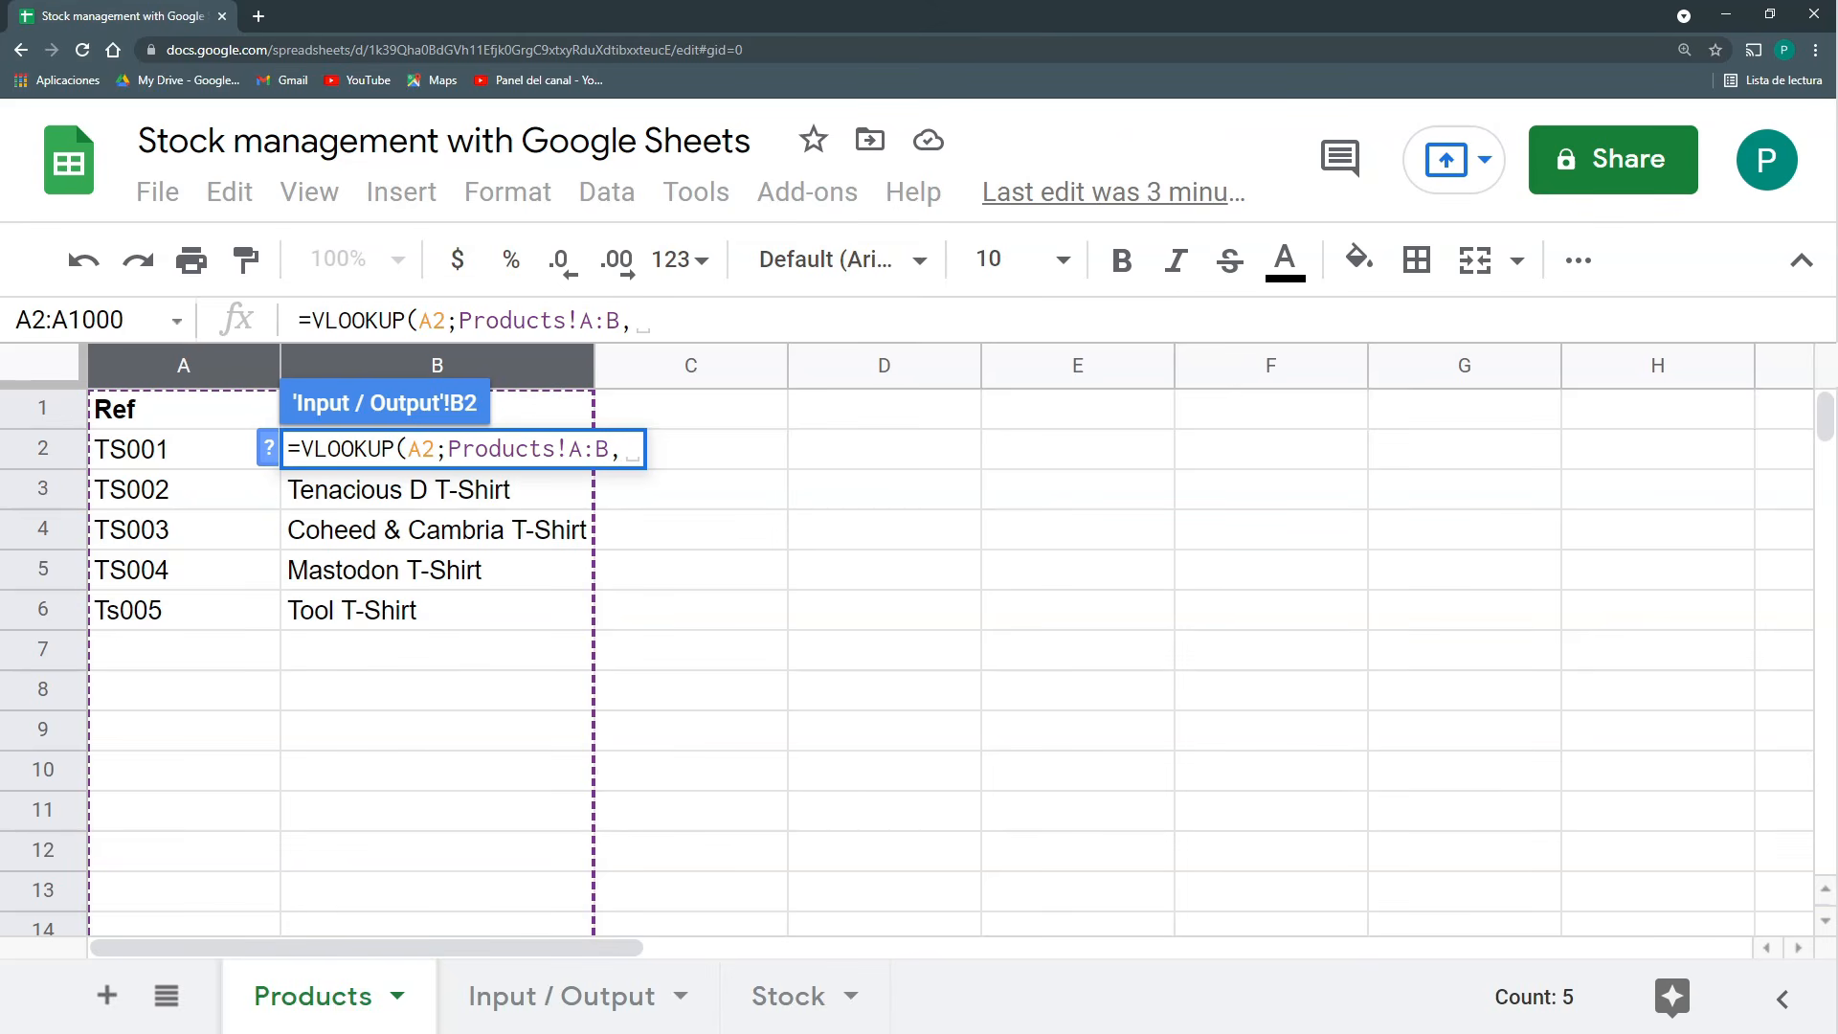
pyautogui.click(787, 319)
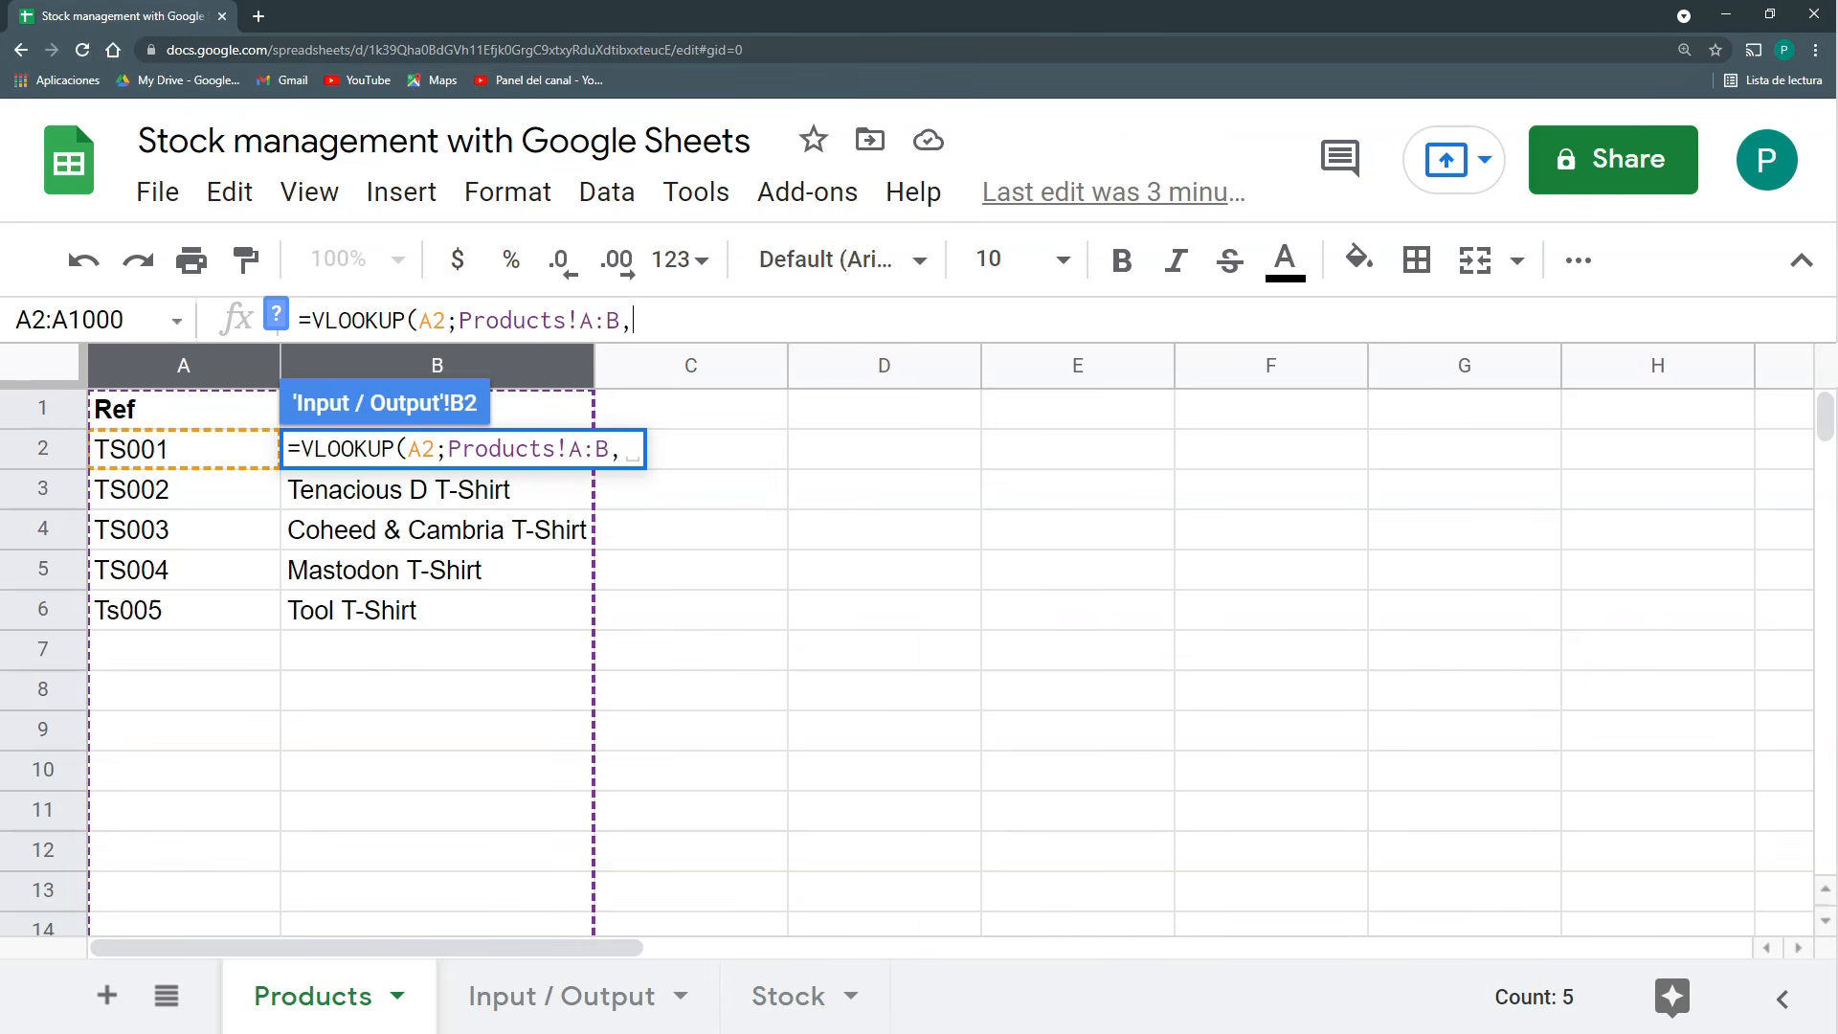
pyautogui.write('2')
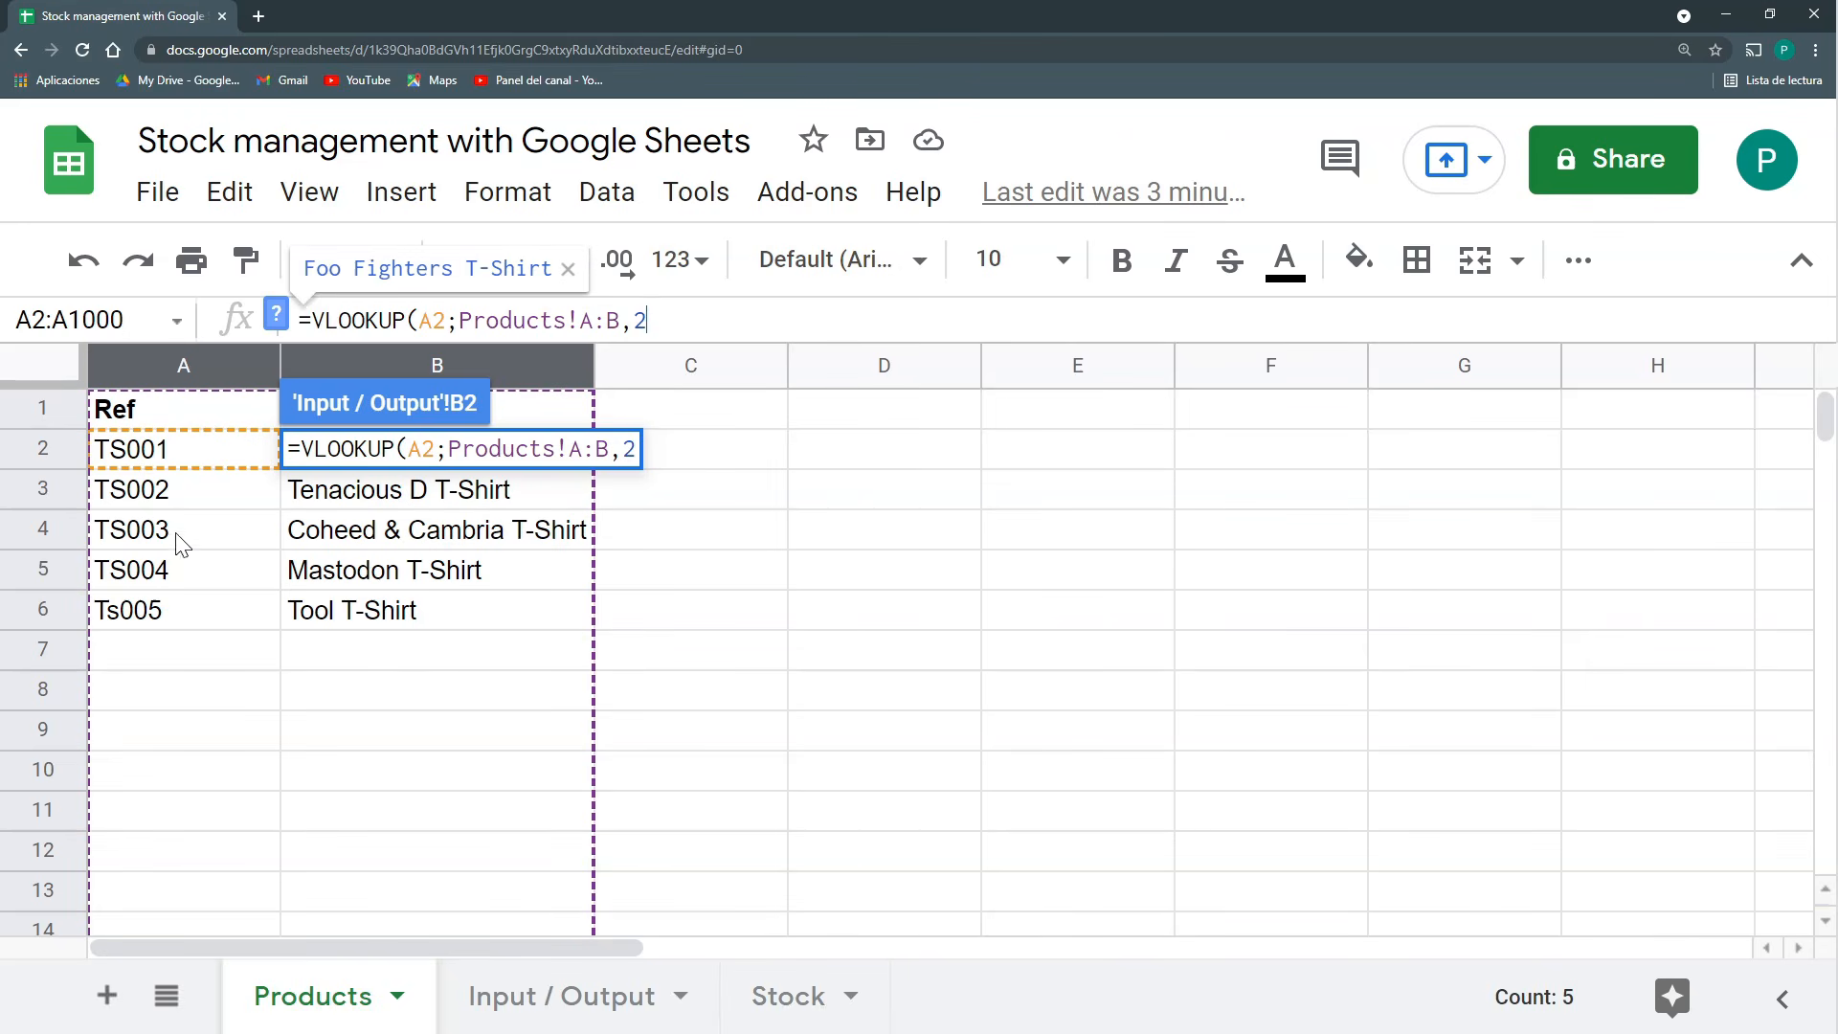
pyautogui.write(',0')
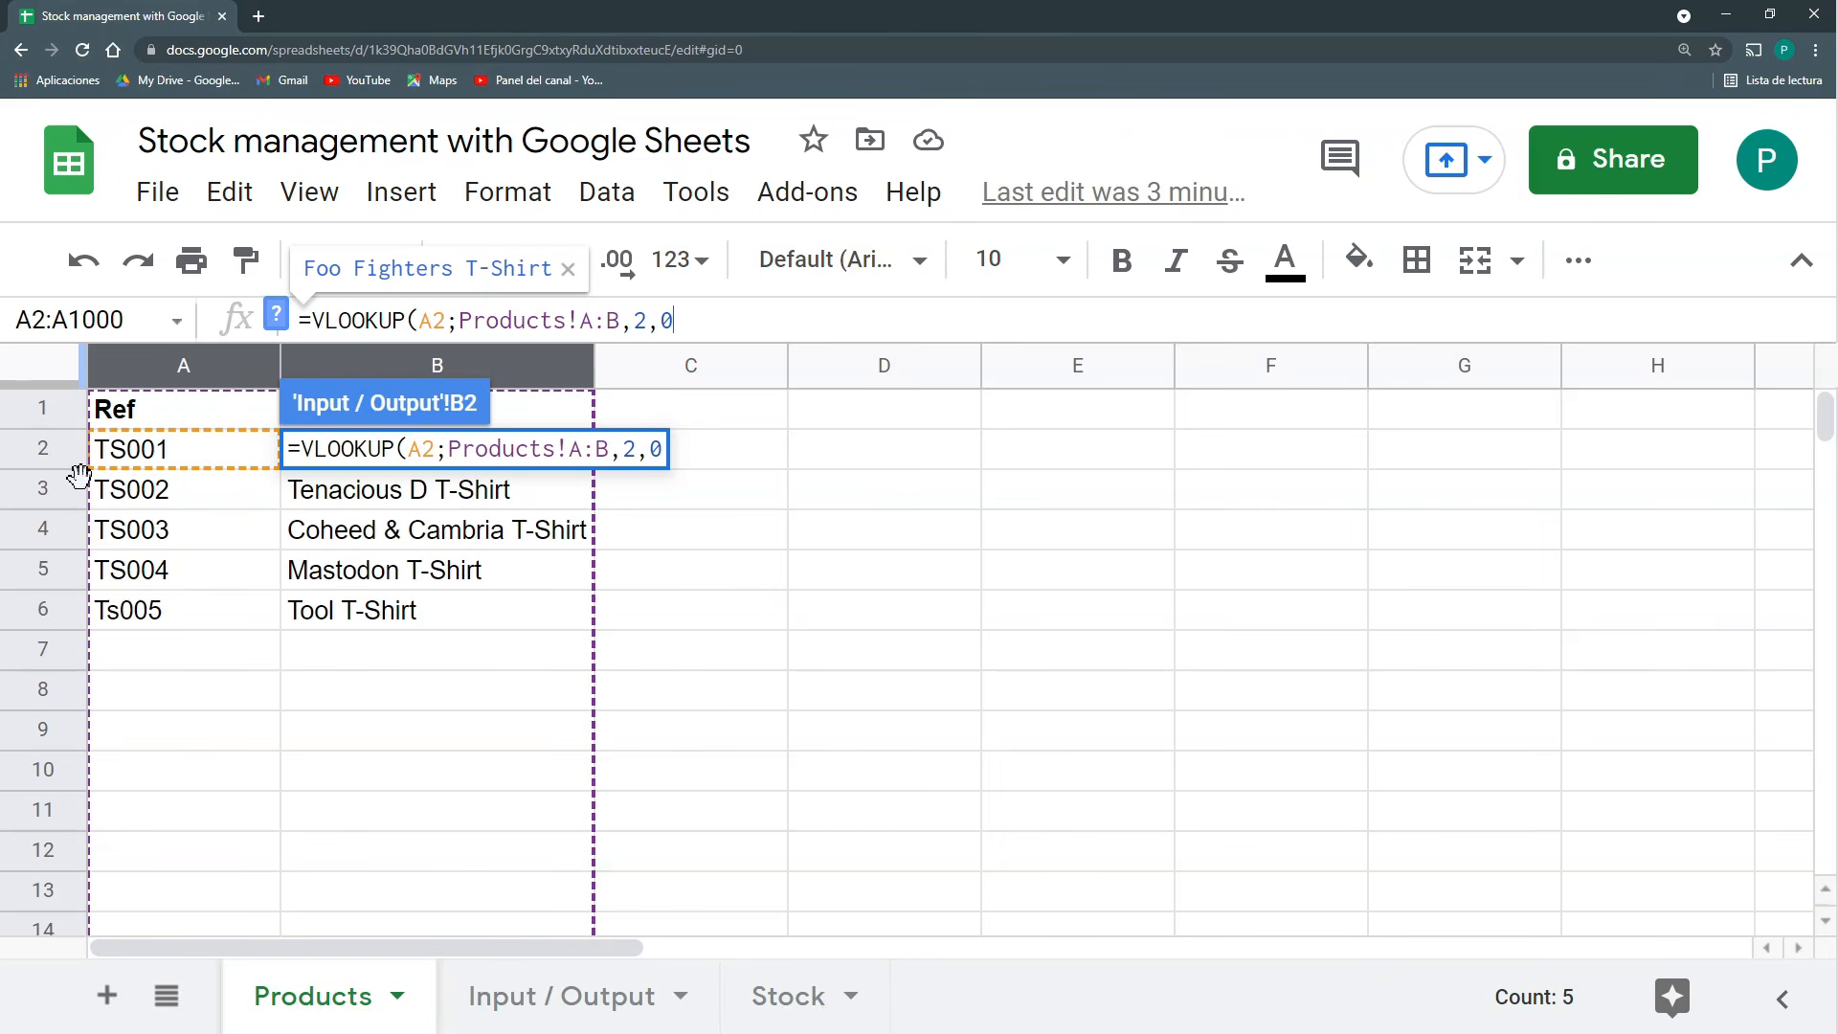
pyautogui.write(')')
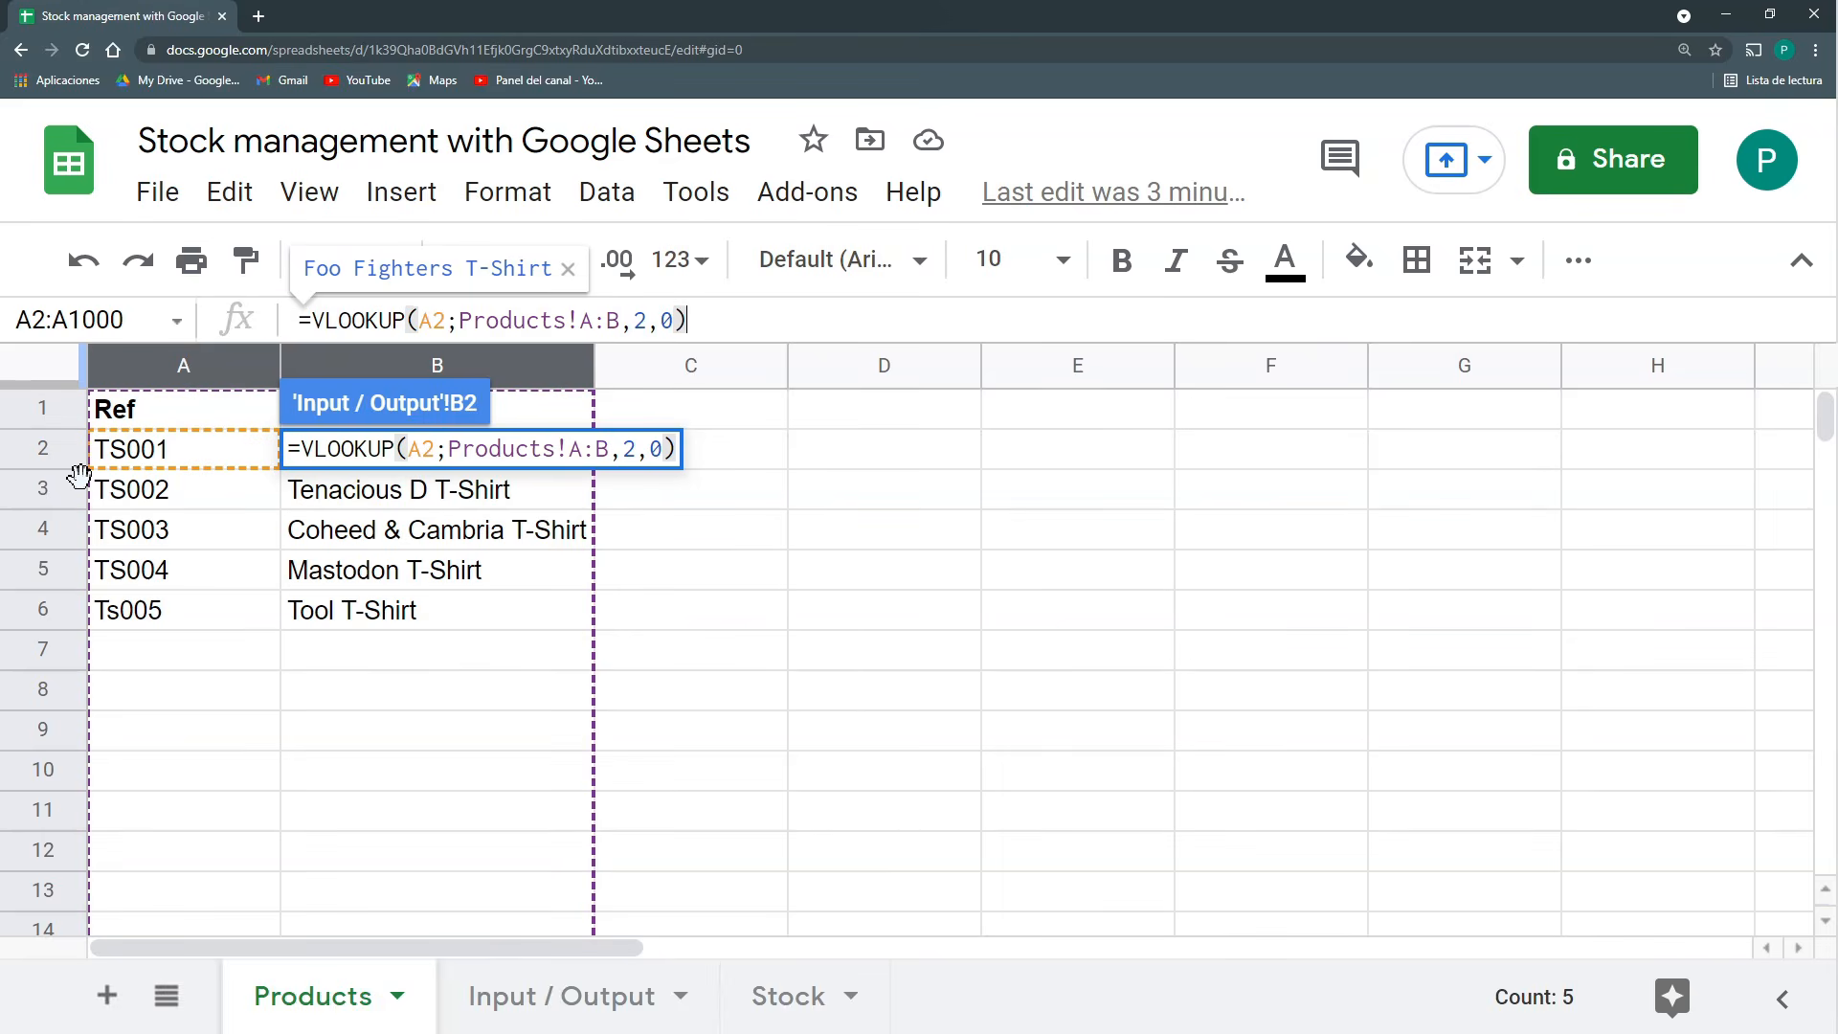
pyautogui.press('Return')
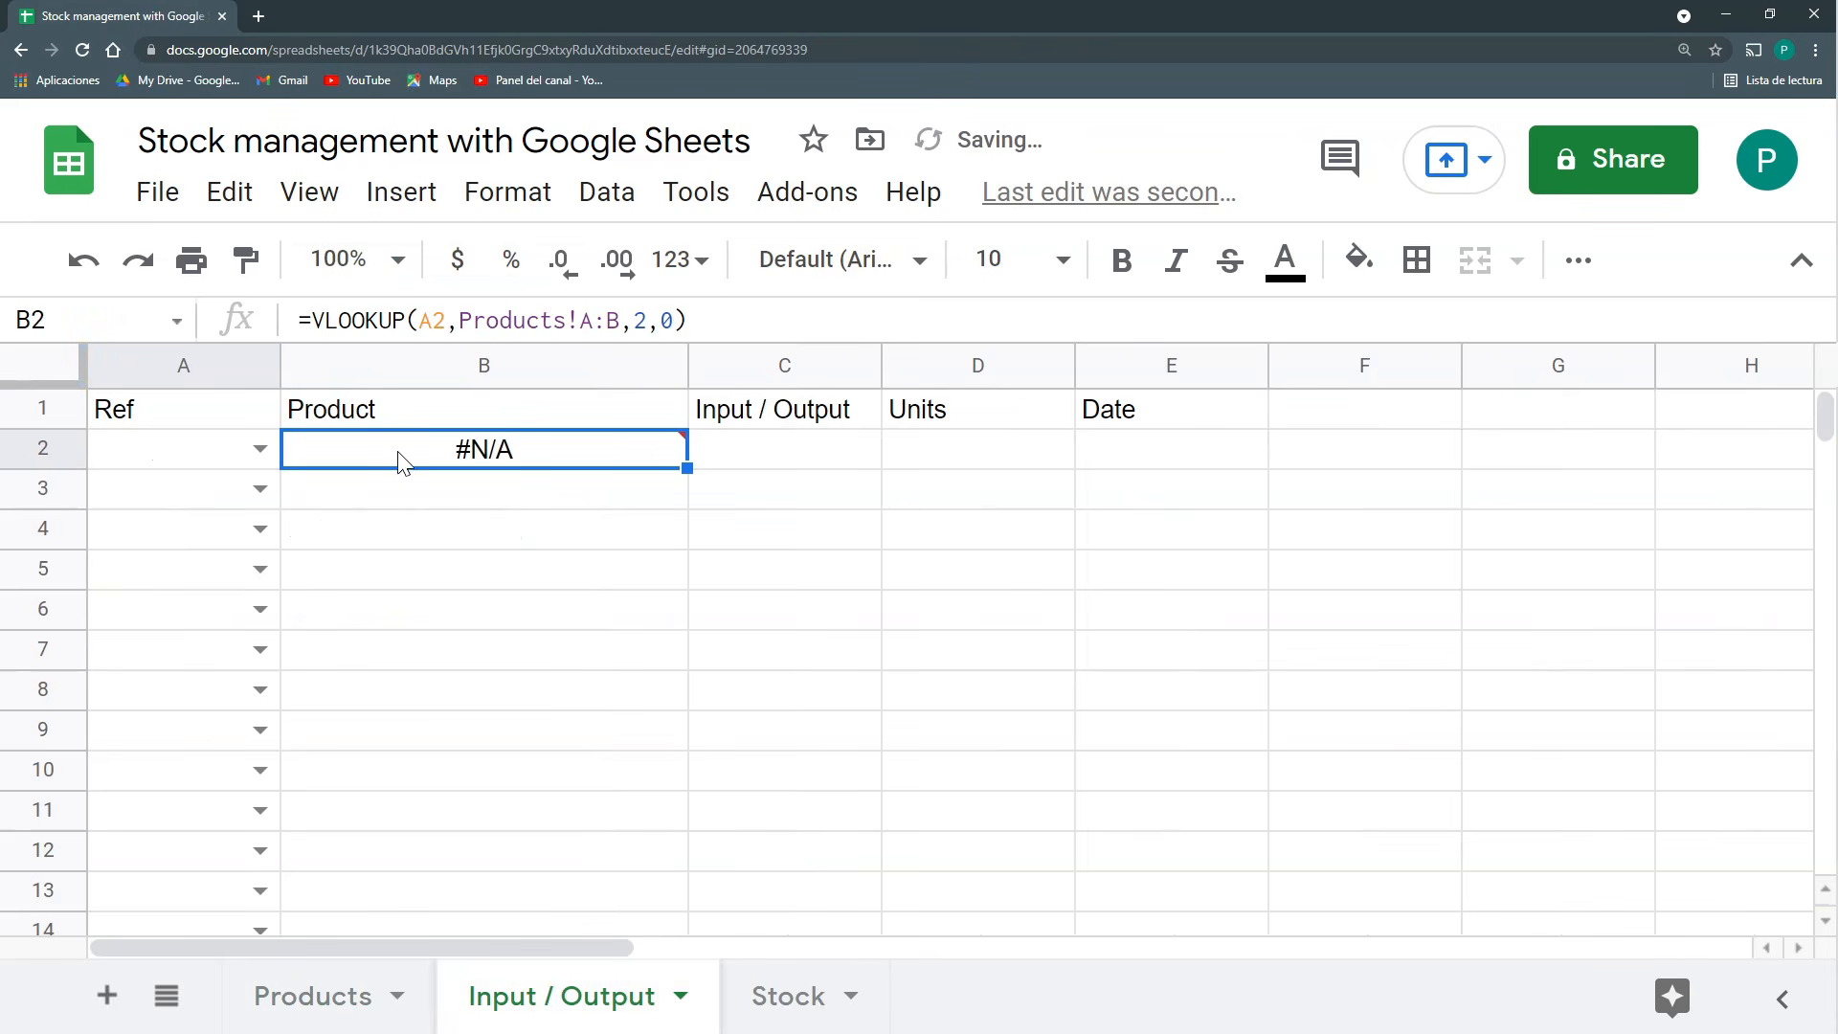
# Test the lookup by choosing reference TS001 and then TS004 in cell A2.
pyautogui.moveTo(469, 457)
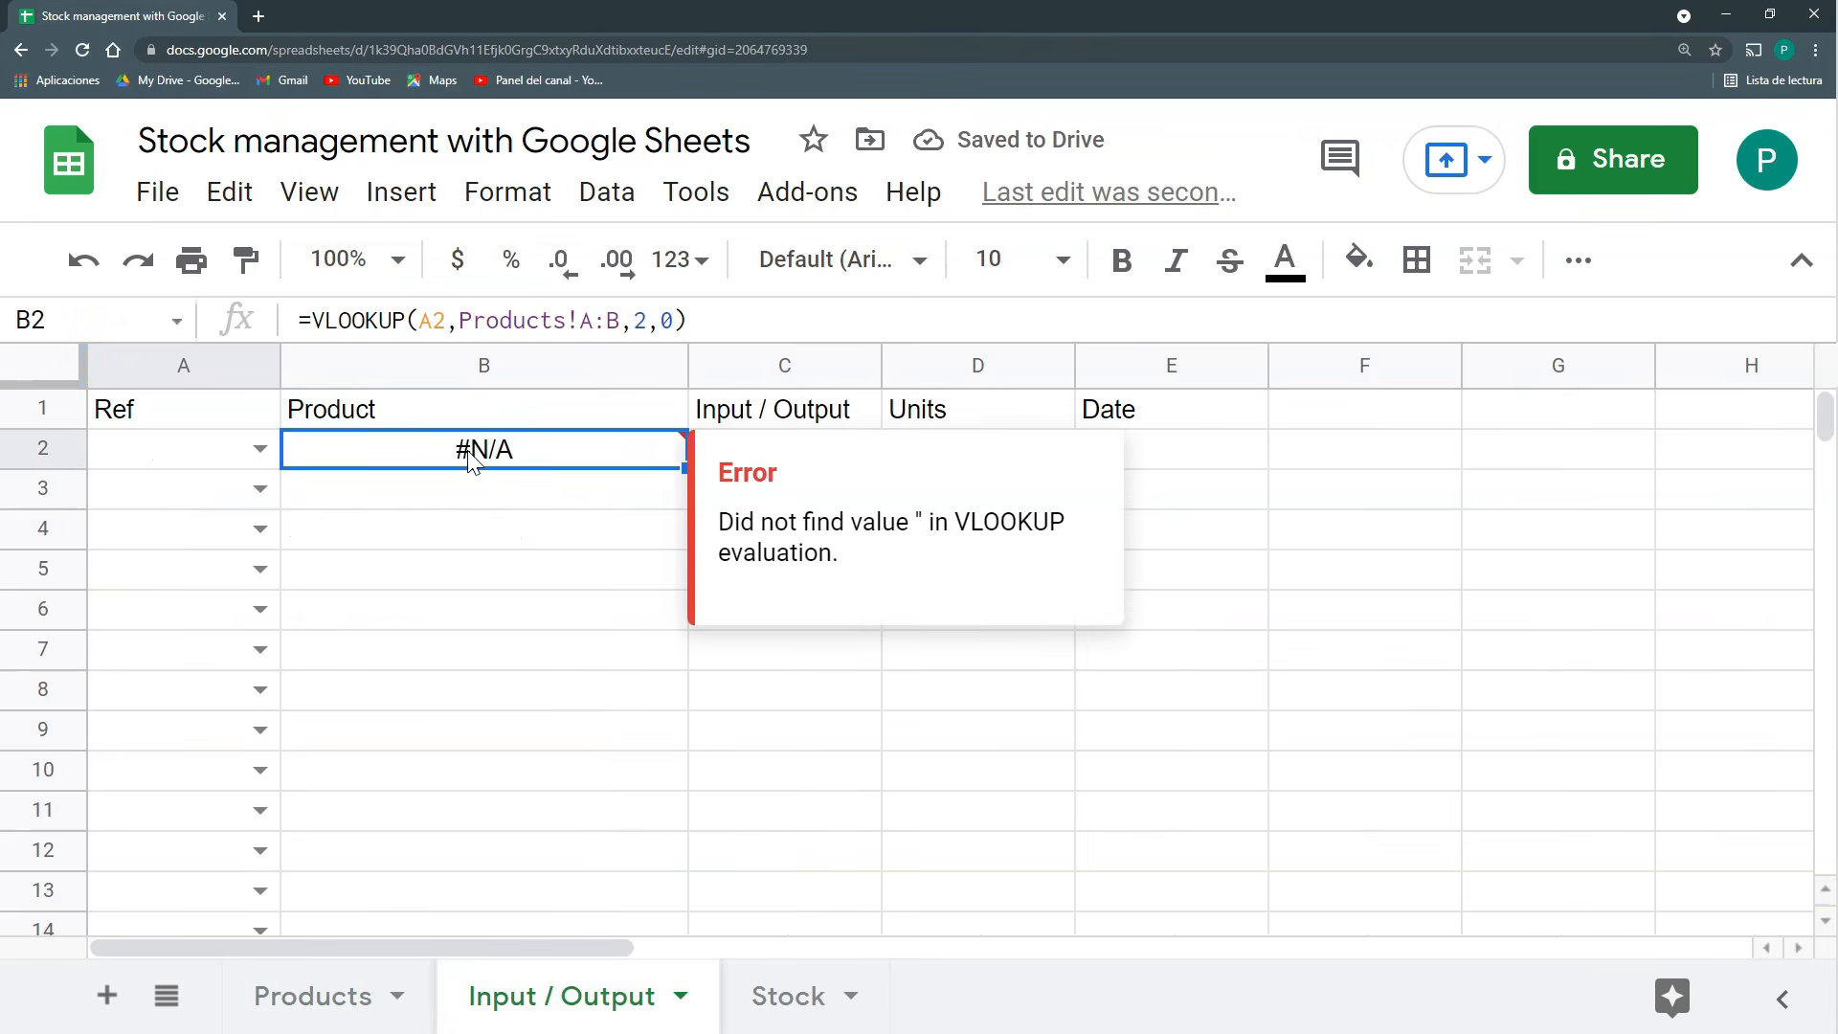
pyautogui.click(234, 446)
pyautogui.click(260, 448)
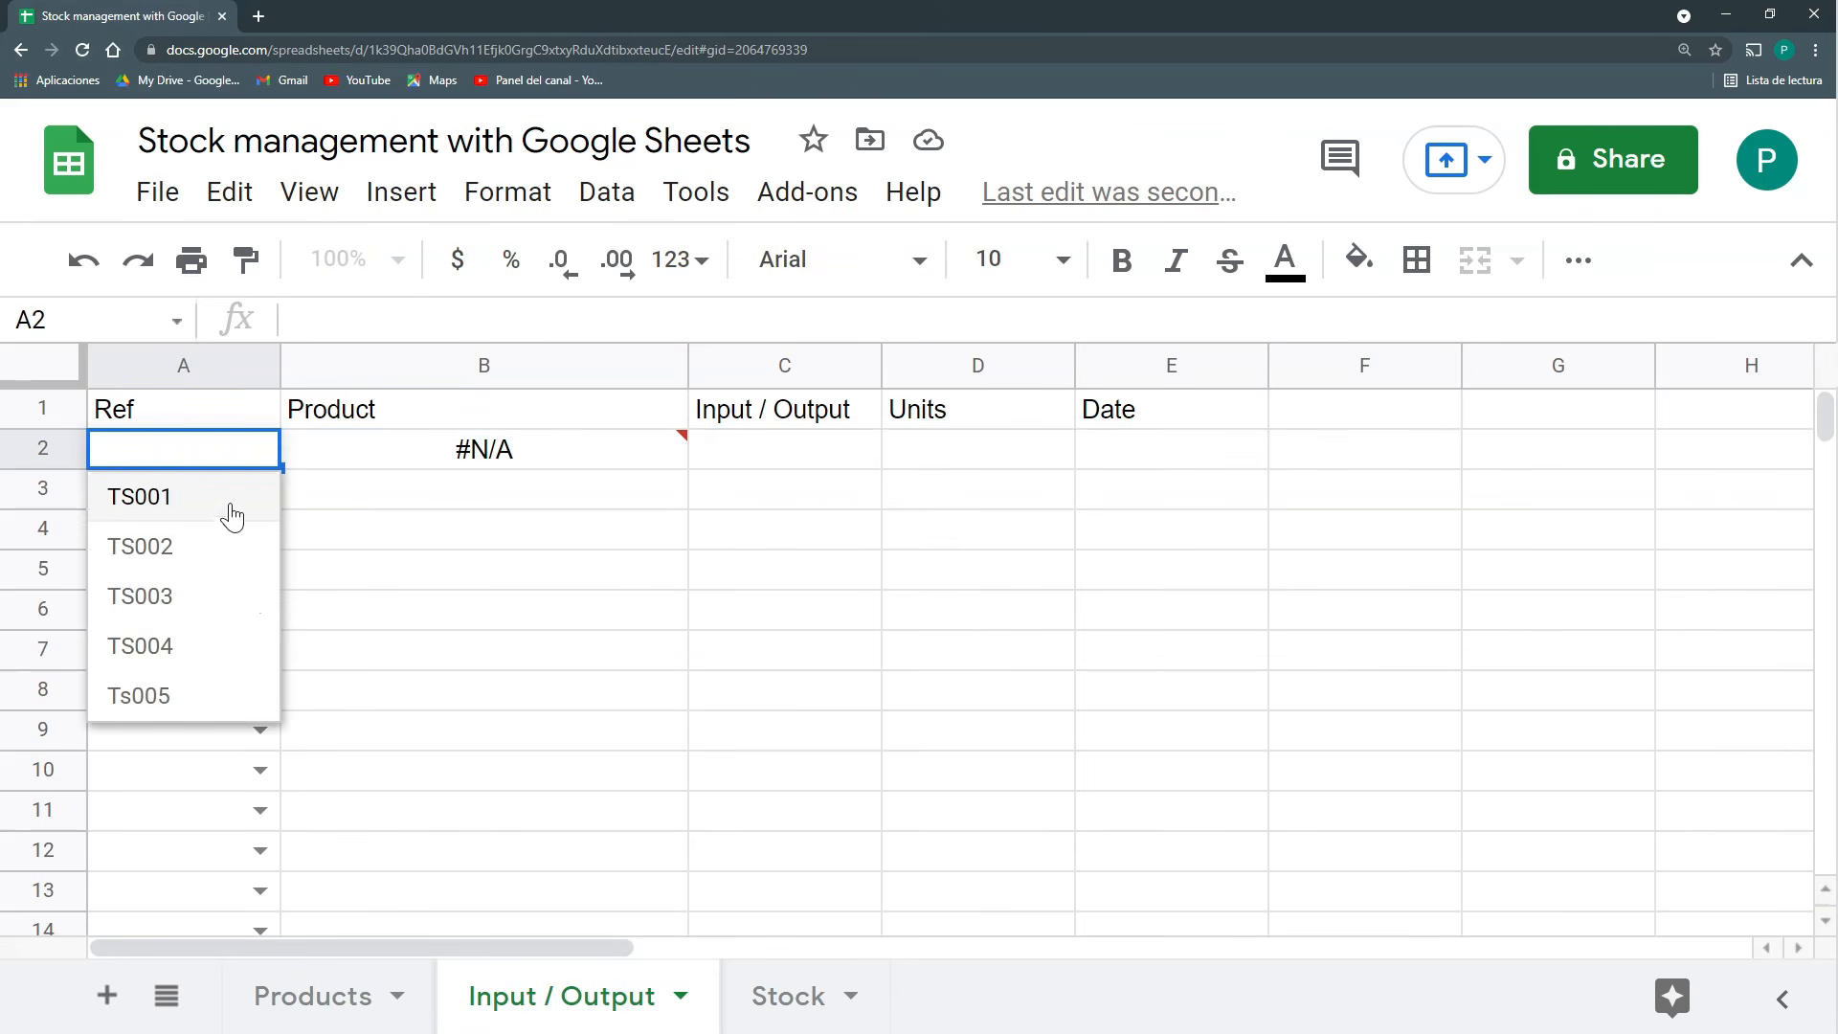
pyautogui.click(232, 515)
pyautogui.click(260, 448)
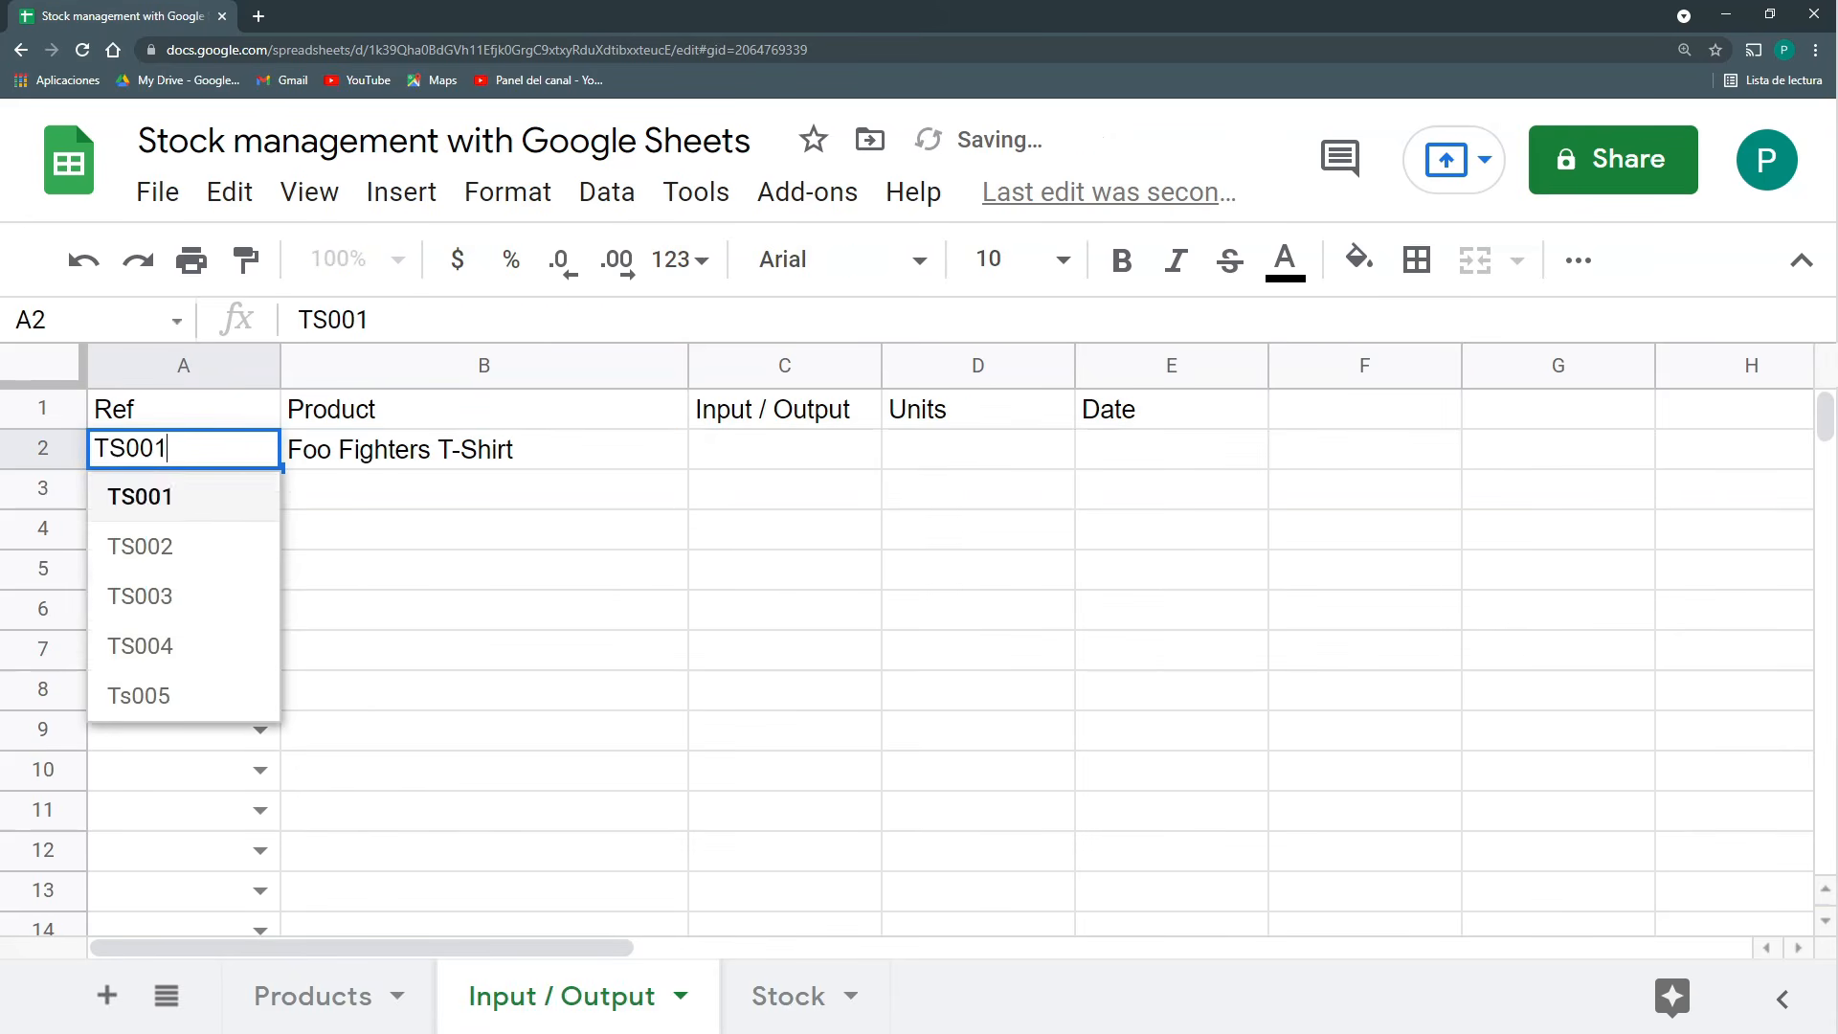
pyautogui.click(184, 644)
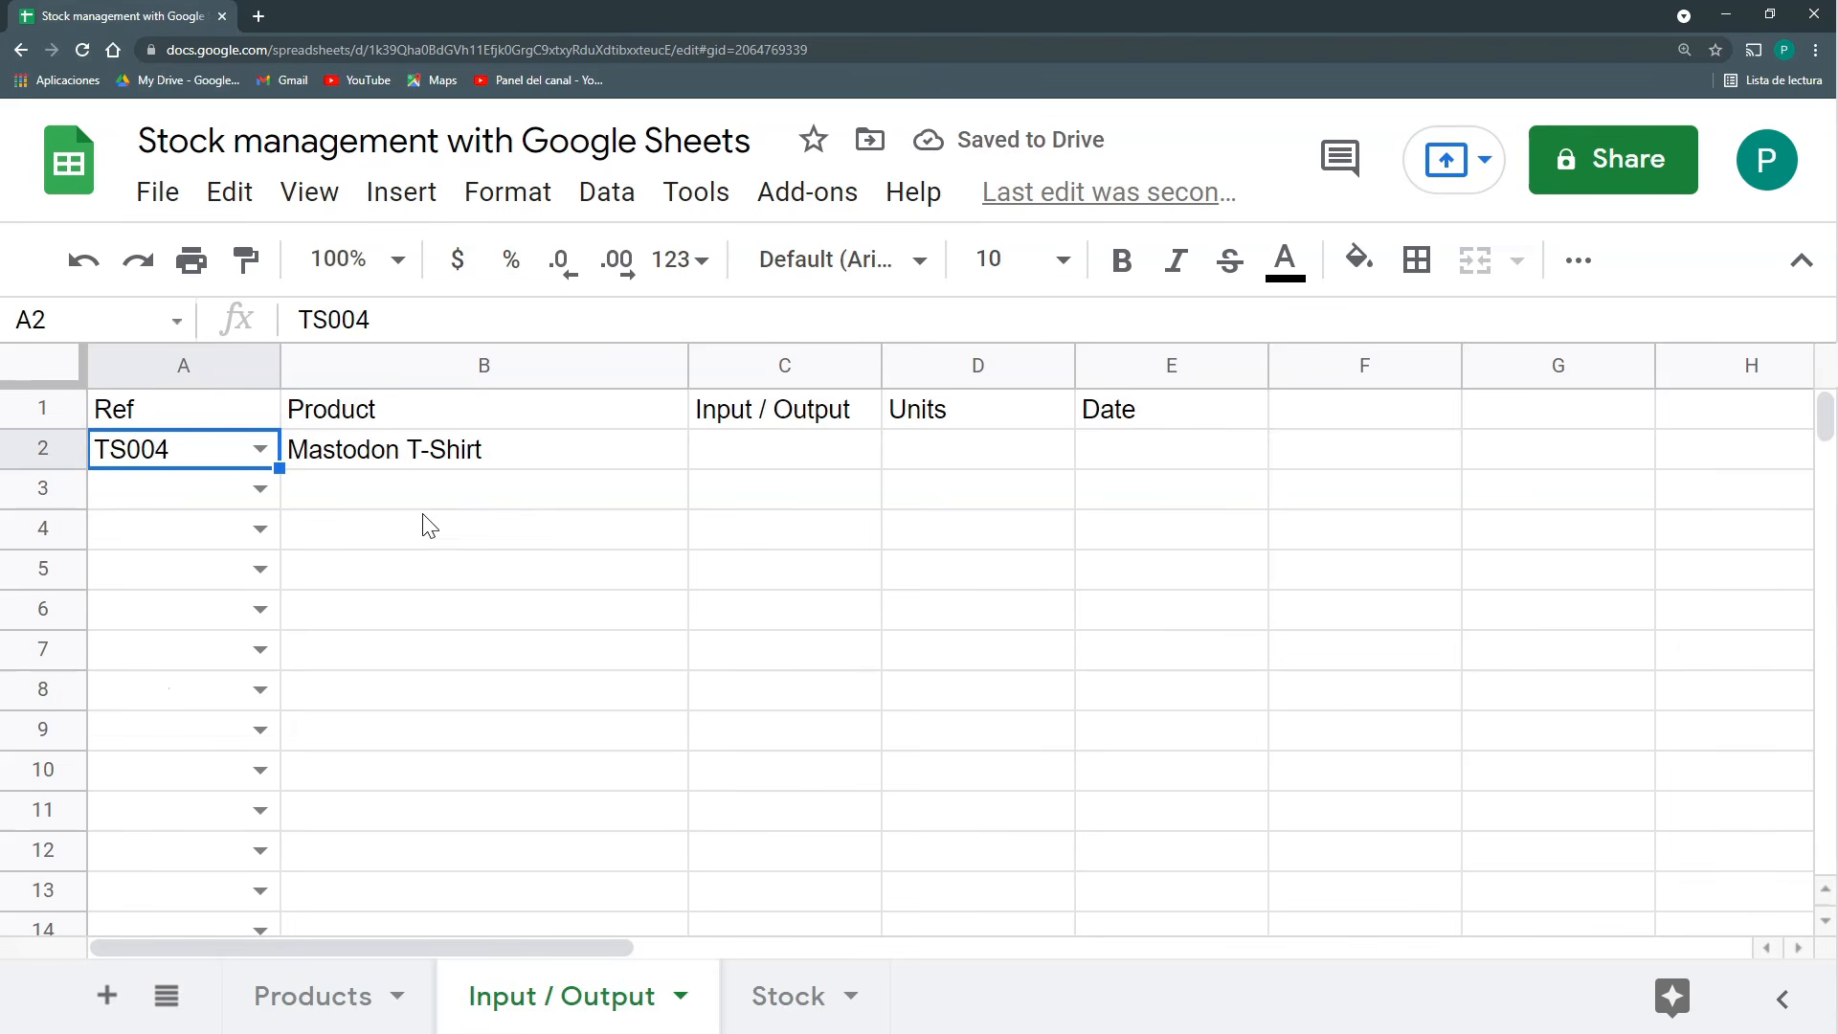
# Fill the VLOOKUP formula down from B2 to B1000 and inspect the result in B3.
pyautogui.press('Right')
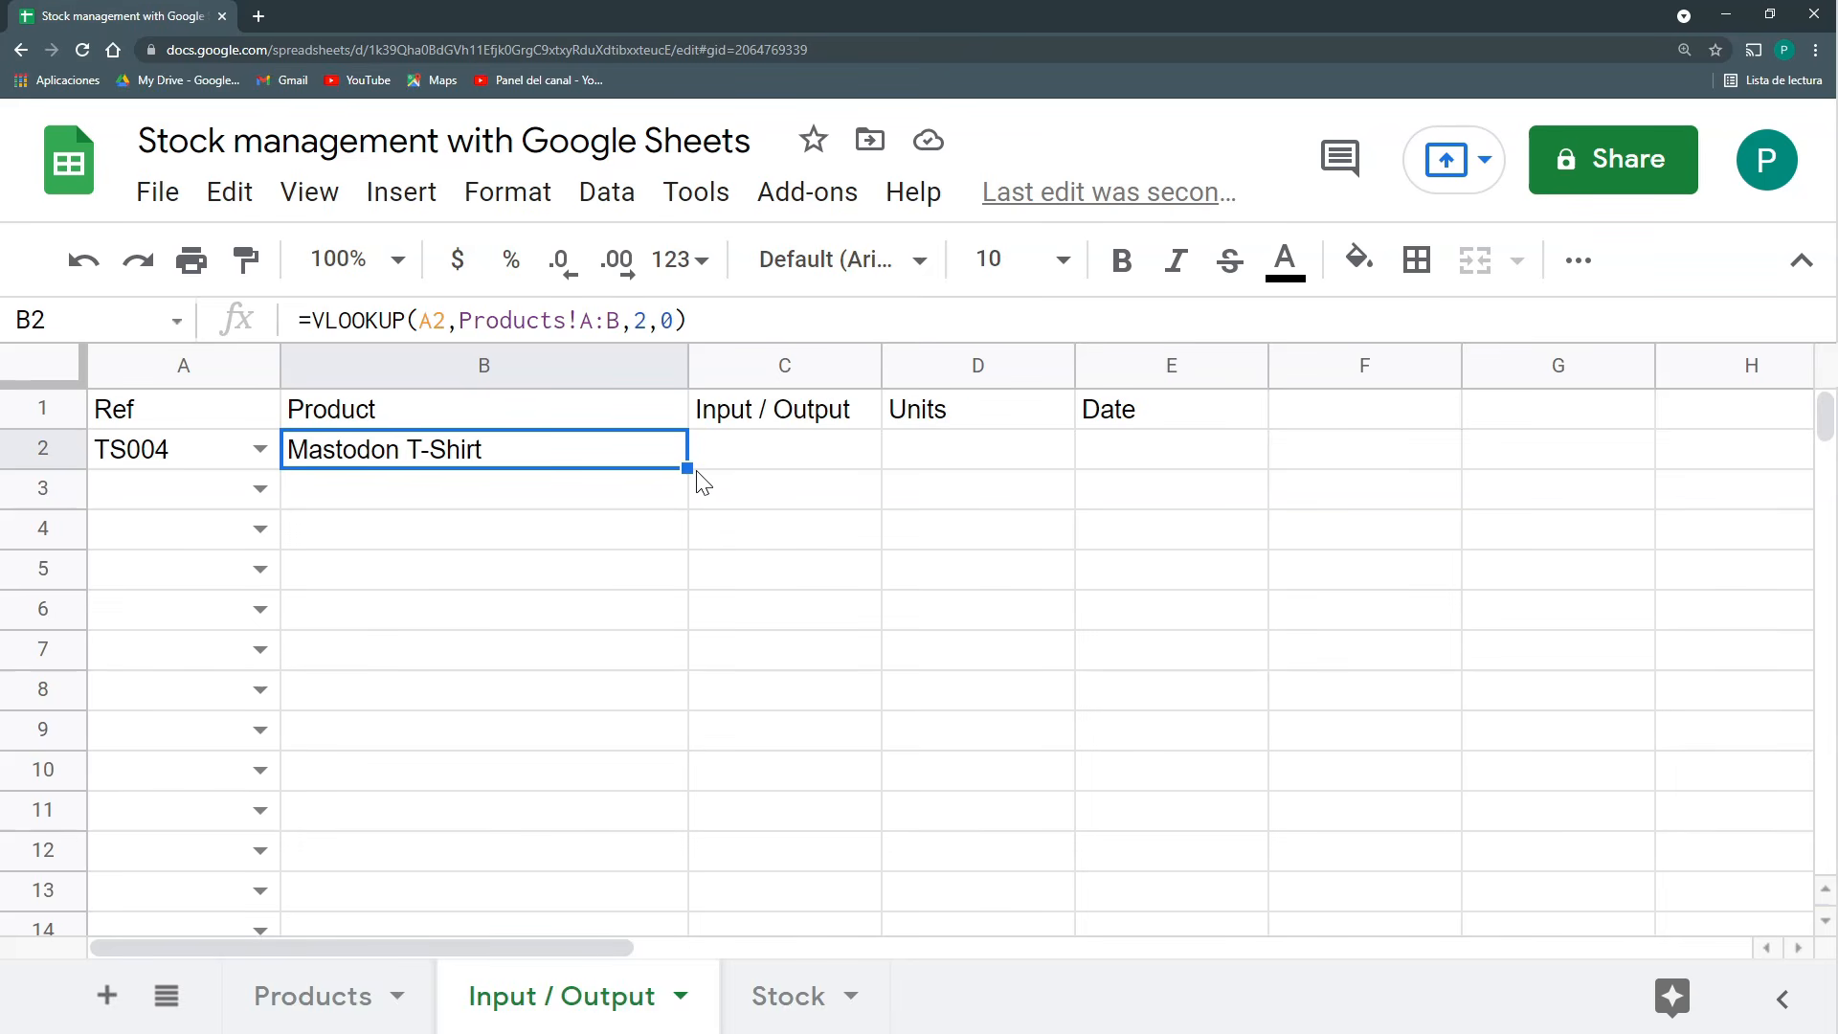
pyautogui.hotkey('ctrl', 'shift', 'Down')
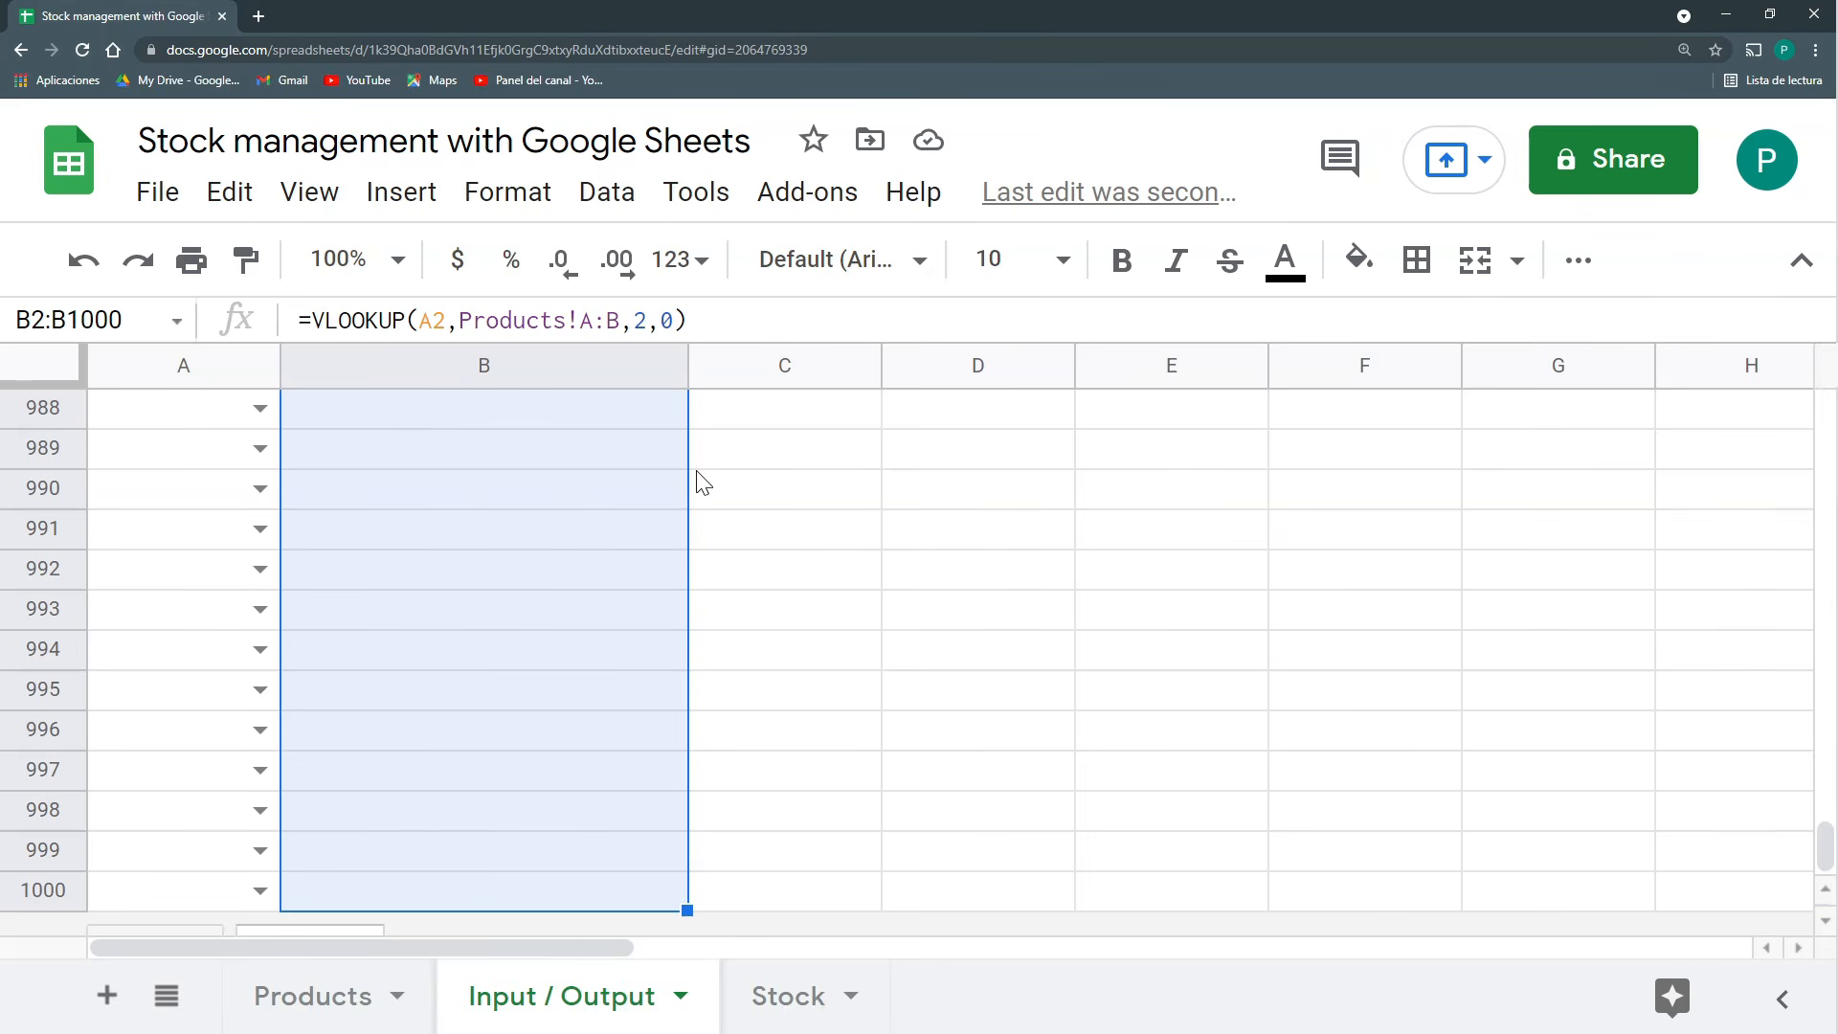
pyautogui.hotkey('ctrl', 'd')
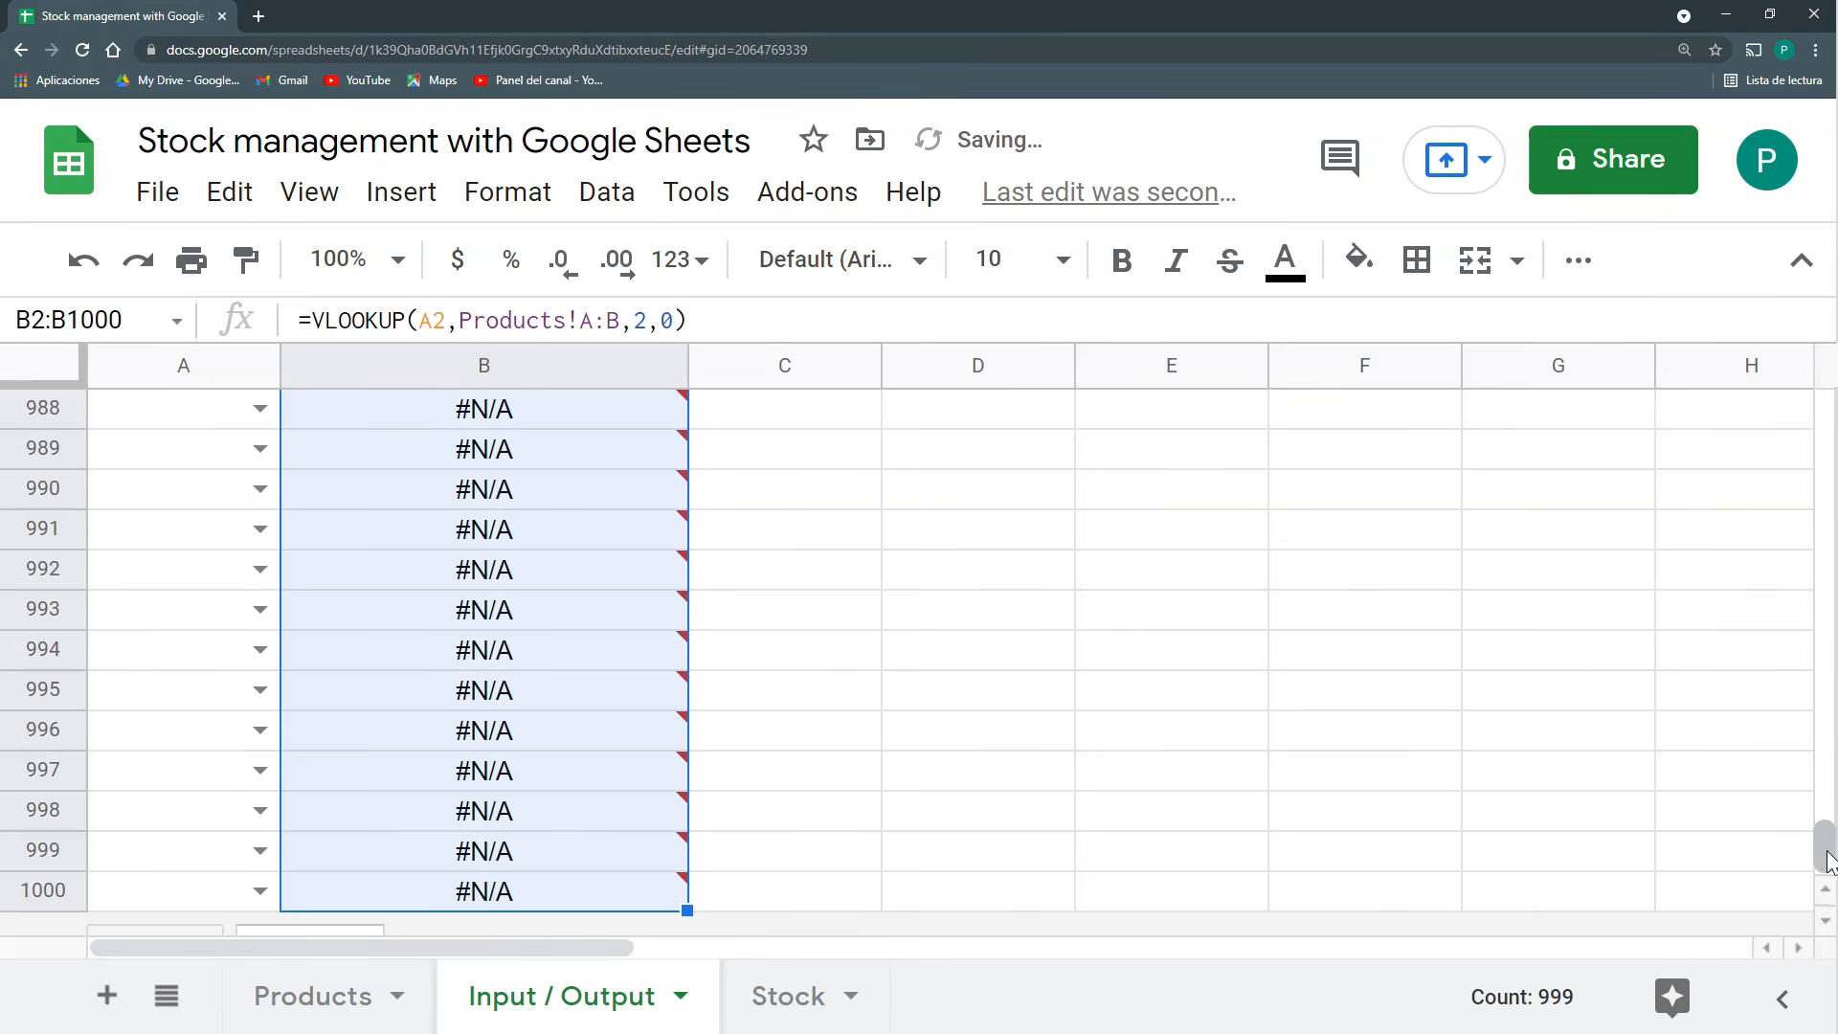
pyautogui.moveTo(1826, 847); pyautogui.dragTo(1826, 412)
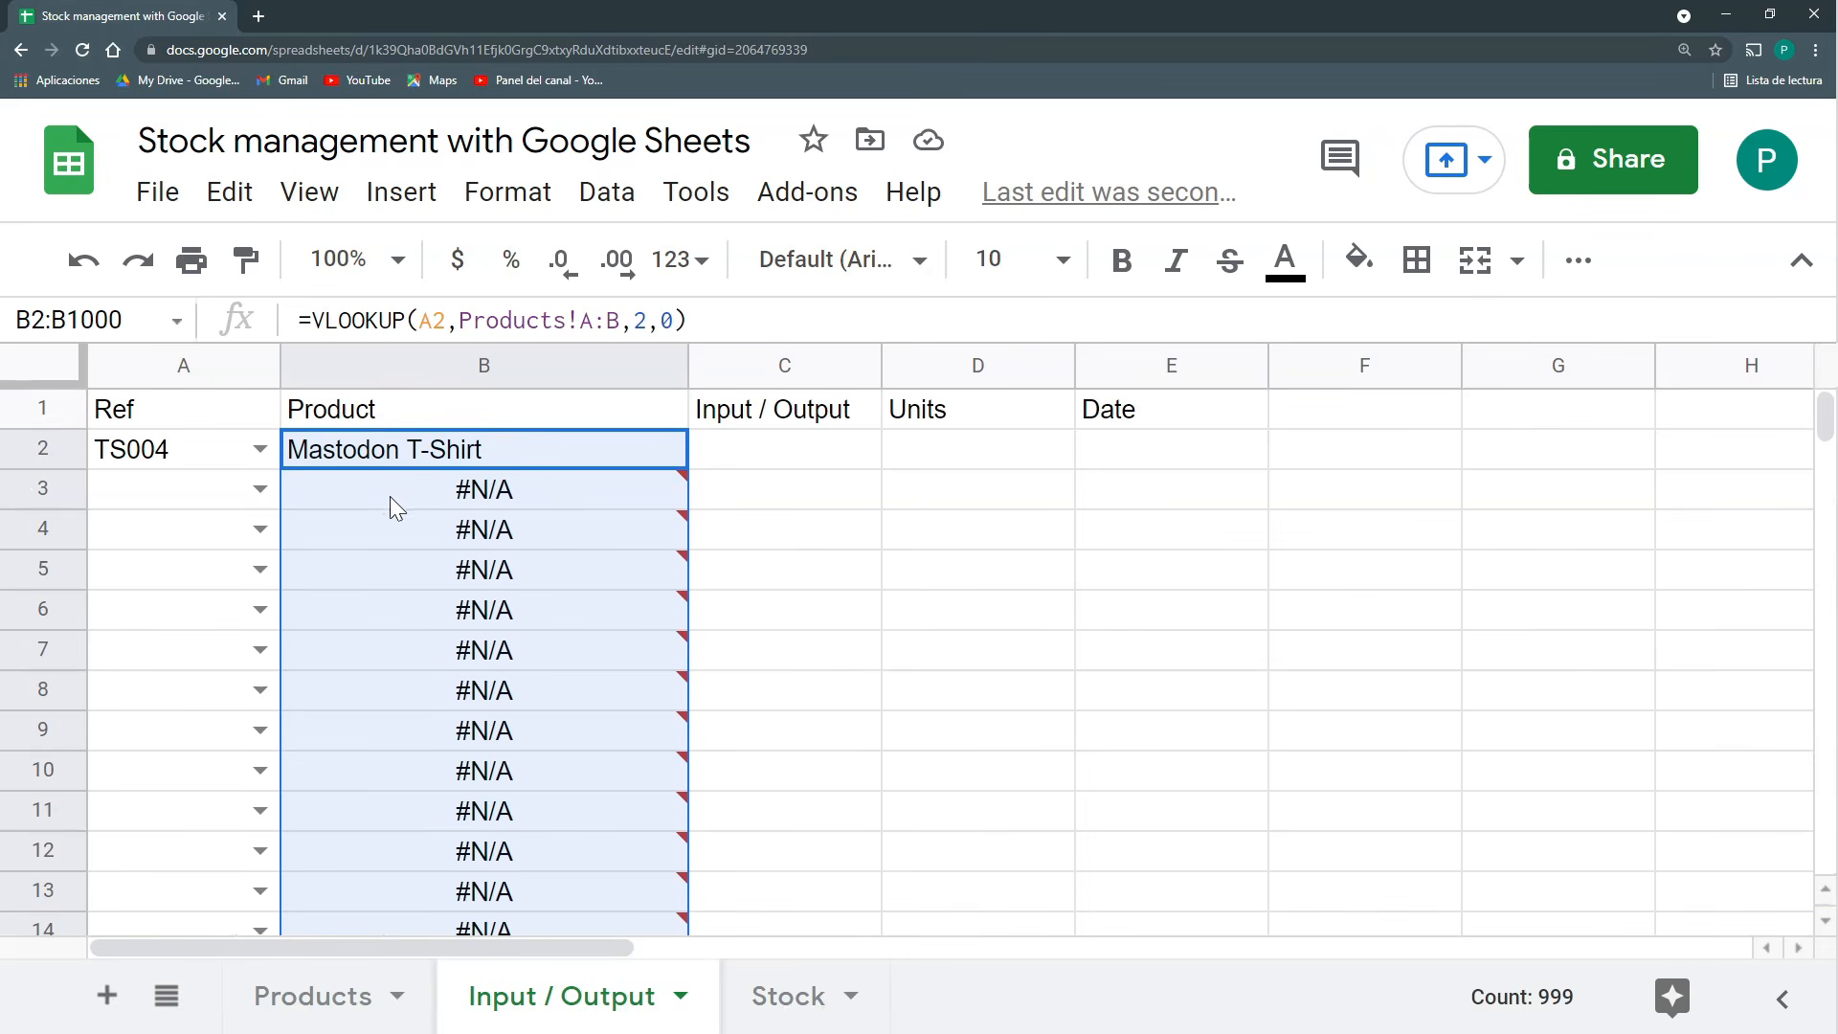
pyautogui.click(393, 503)
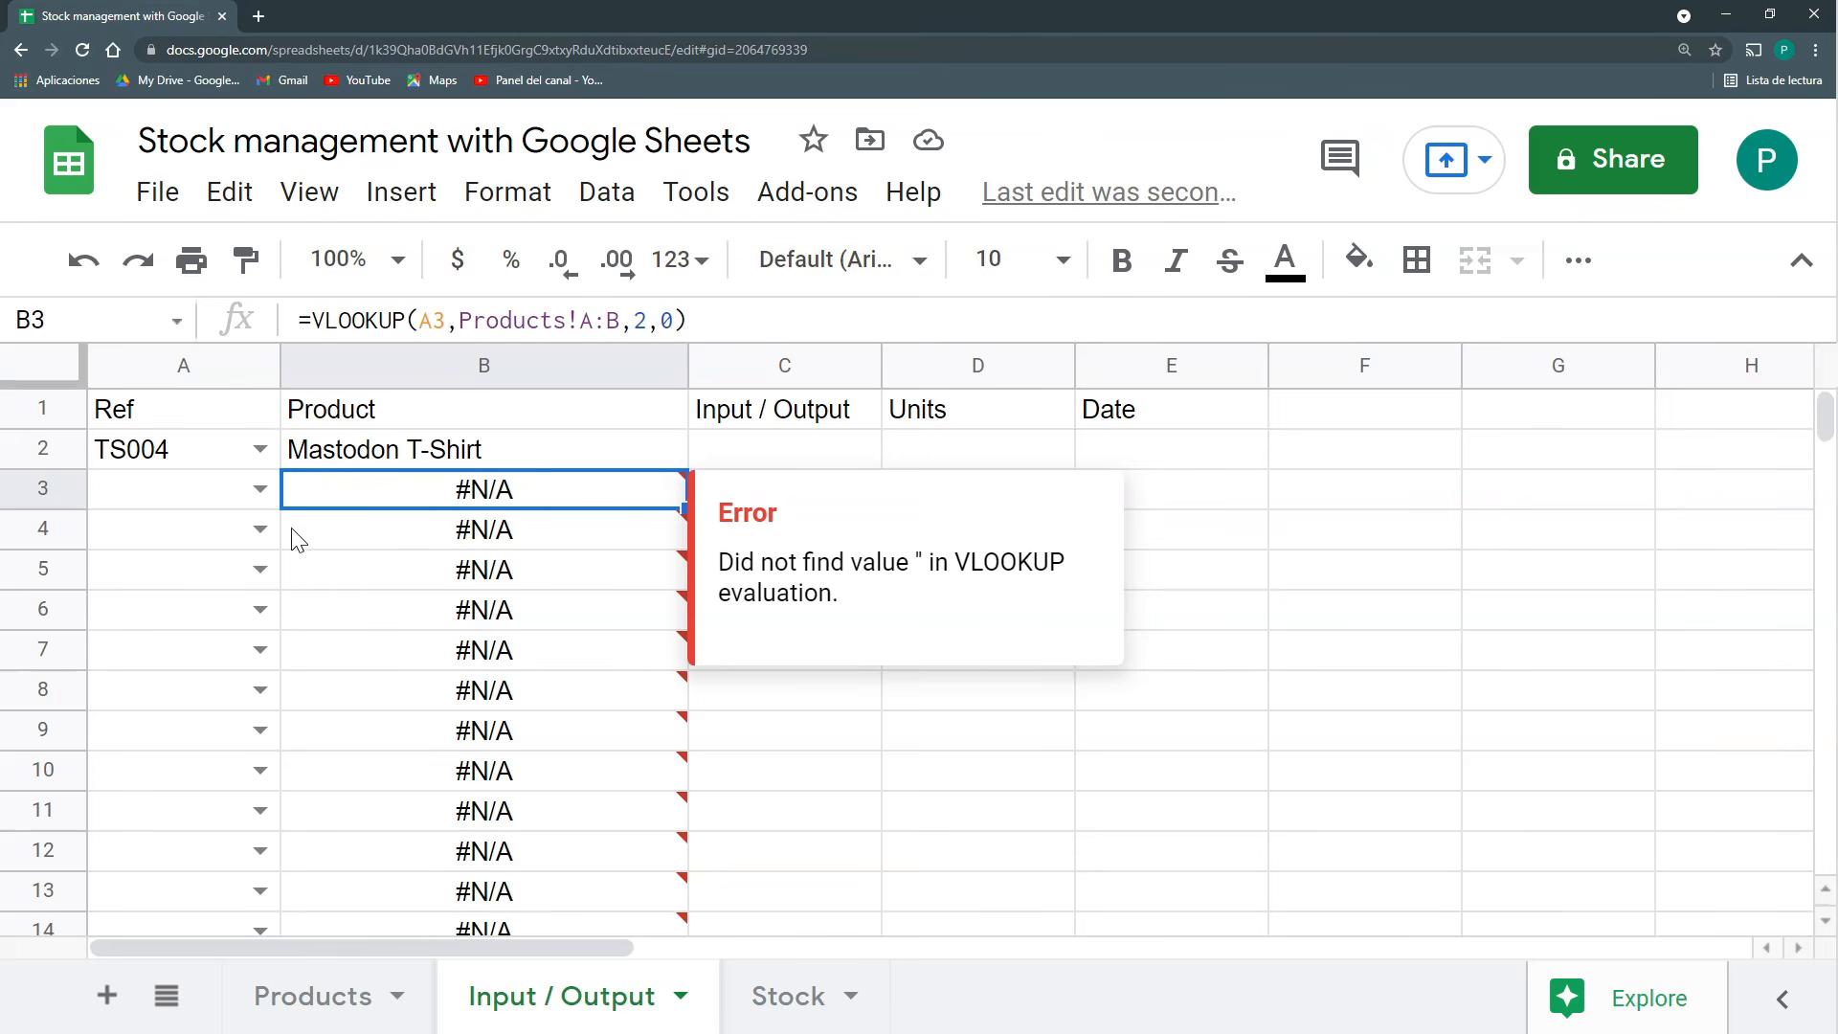
# Wrap the VLOOKUP in B2 in IFERROR with an empty string "" as the fallback value.
pyautogui.click(383, 450)
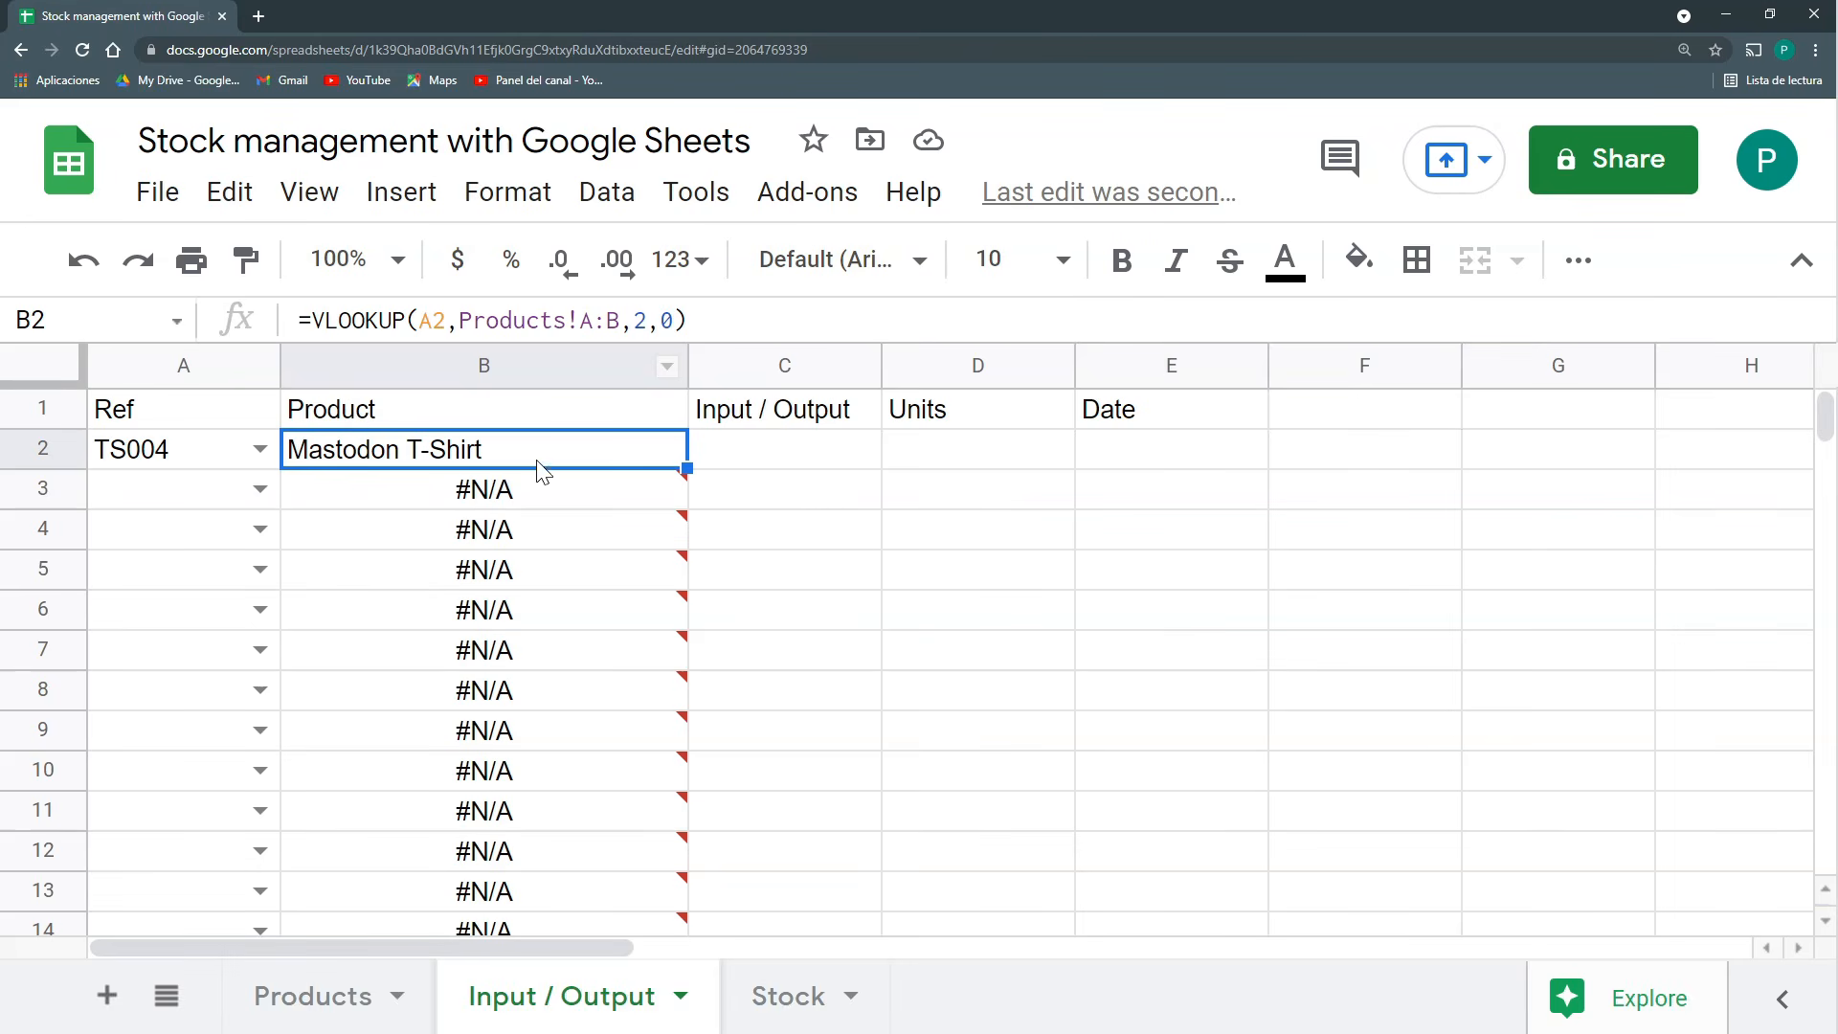
pyautogui.click(312, 320)
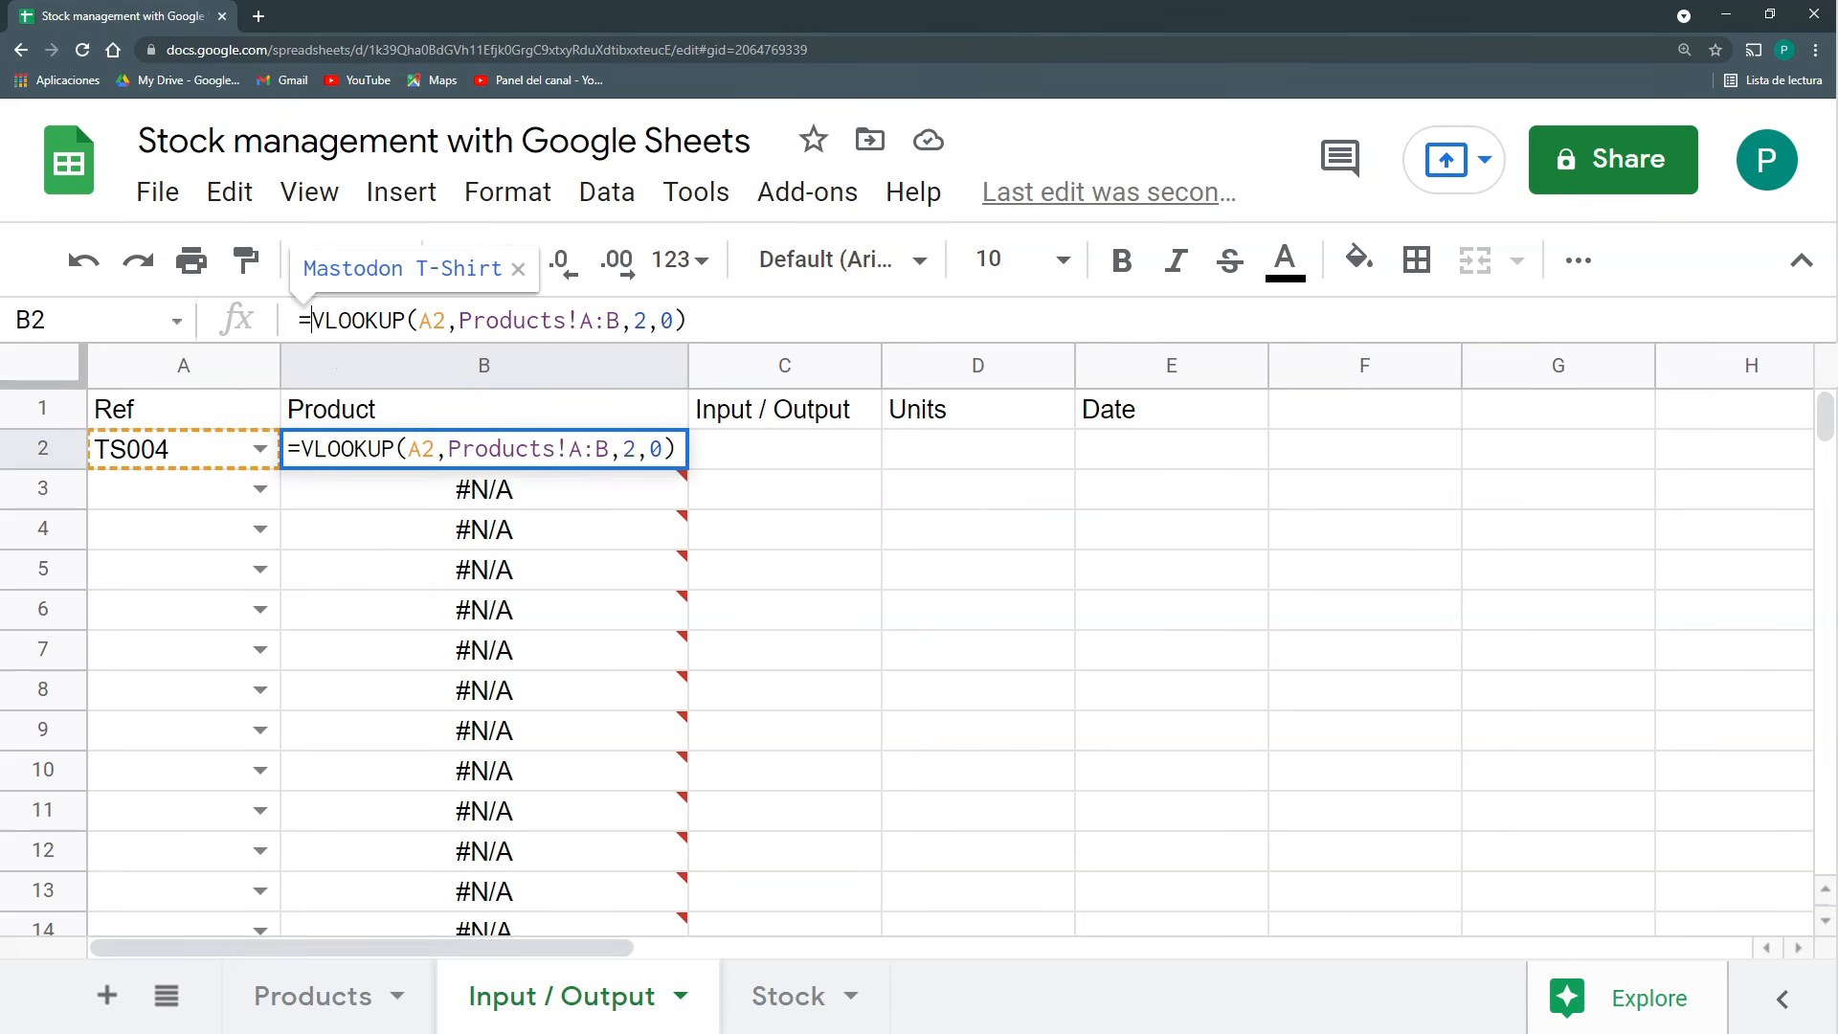
pyautogui.write('IFERROR(')
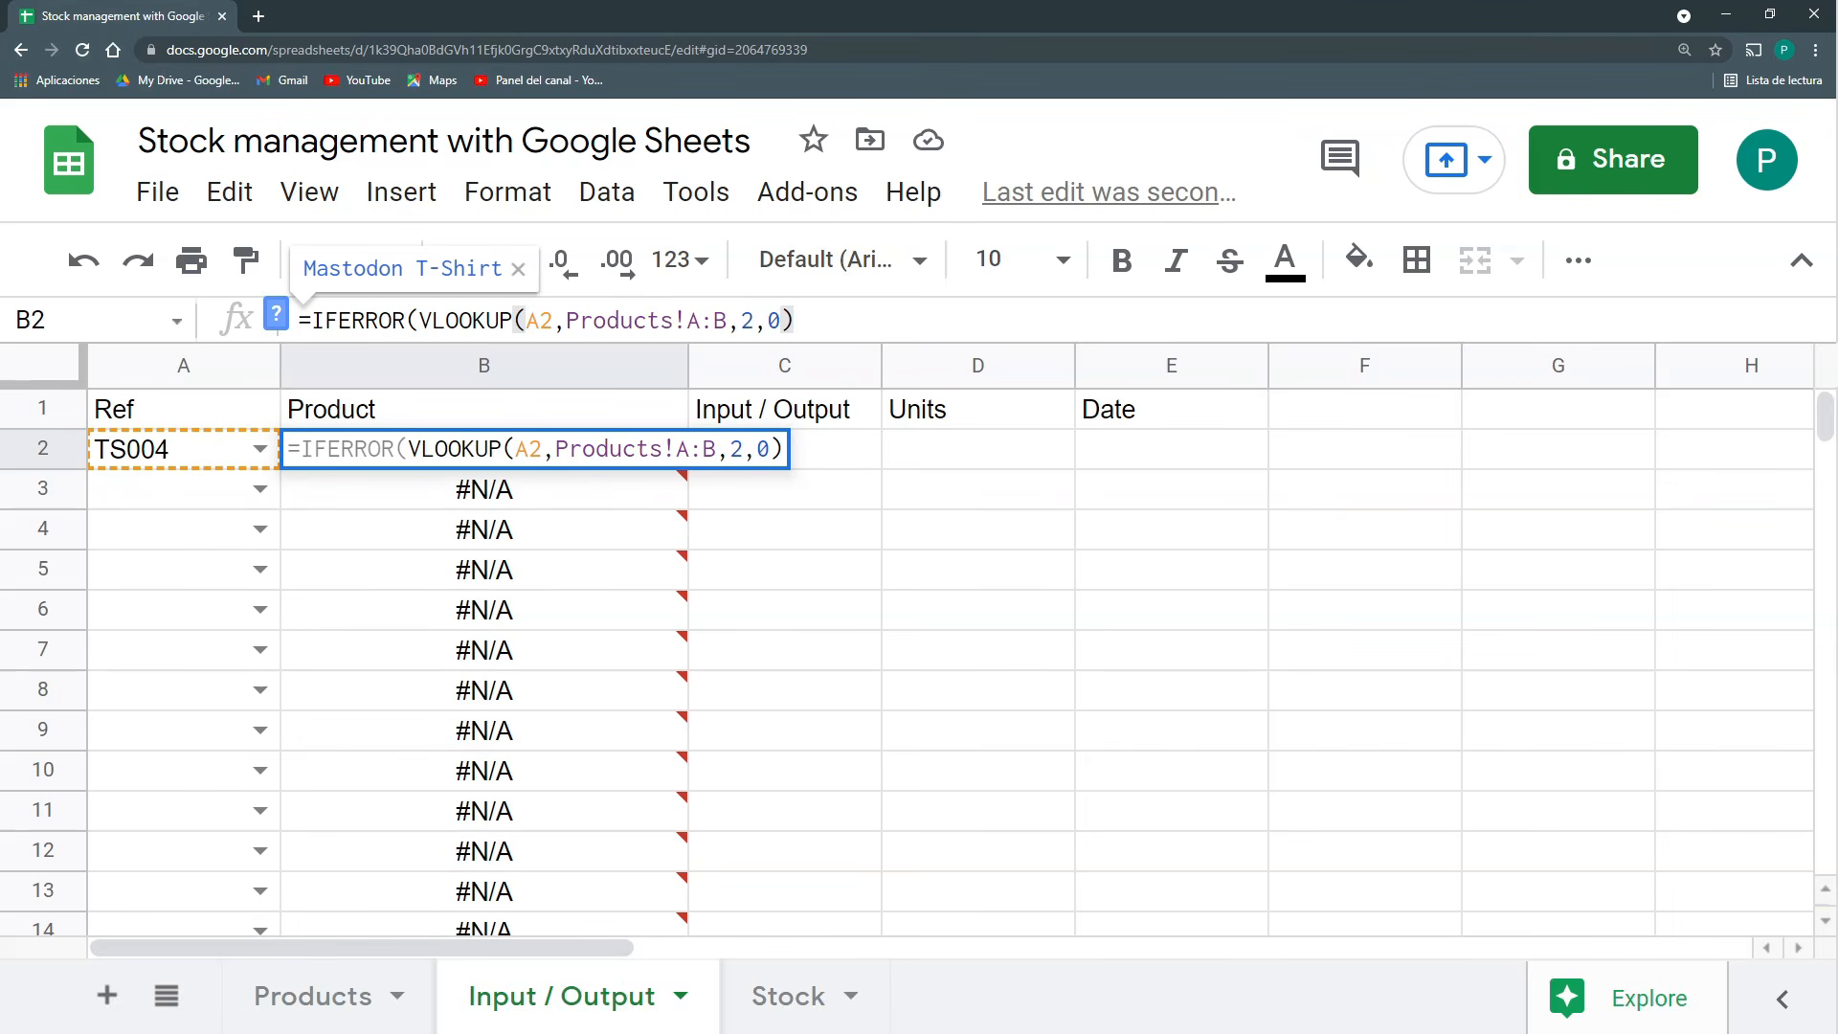
pyautogui.moveTo(419, 320); pyautogui.dragTo(795, 320)
pyautogui.click(795, 320)
pyautogui.write(';')
pyautogui.press('BackSpace')
pyautogui.write(',')
pyautogui.press('BackSpace')
pyautogui.write('""')
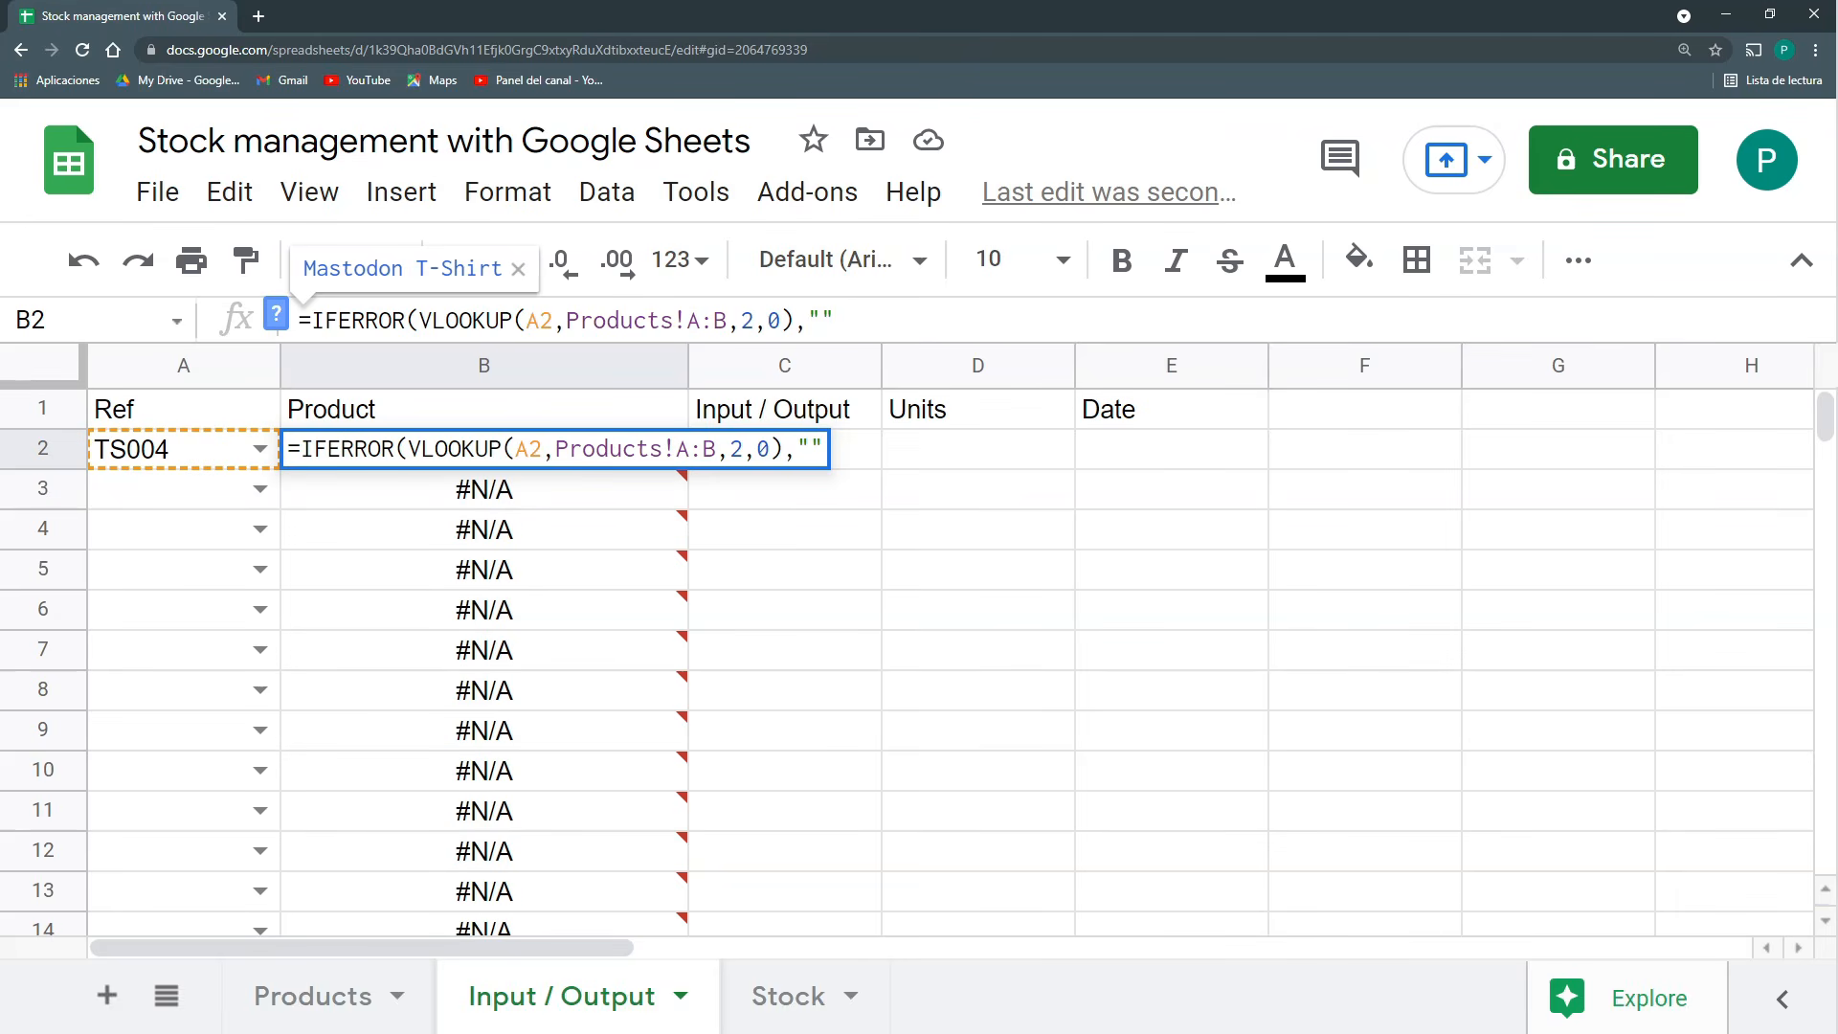
pyautogui.write(')')
pyautogui.press('Return')
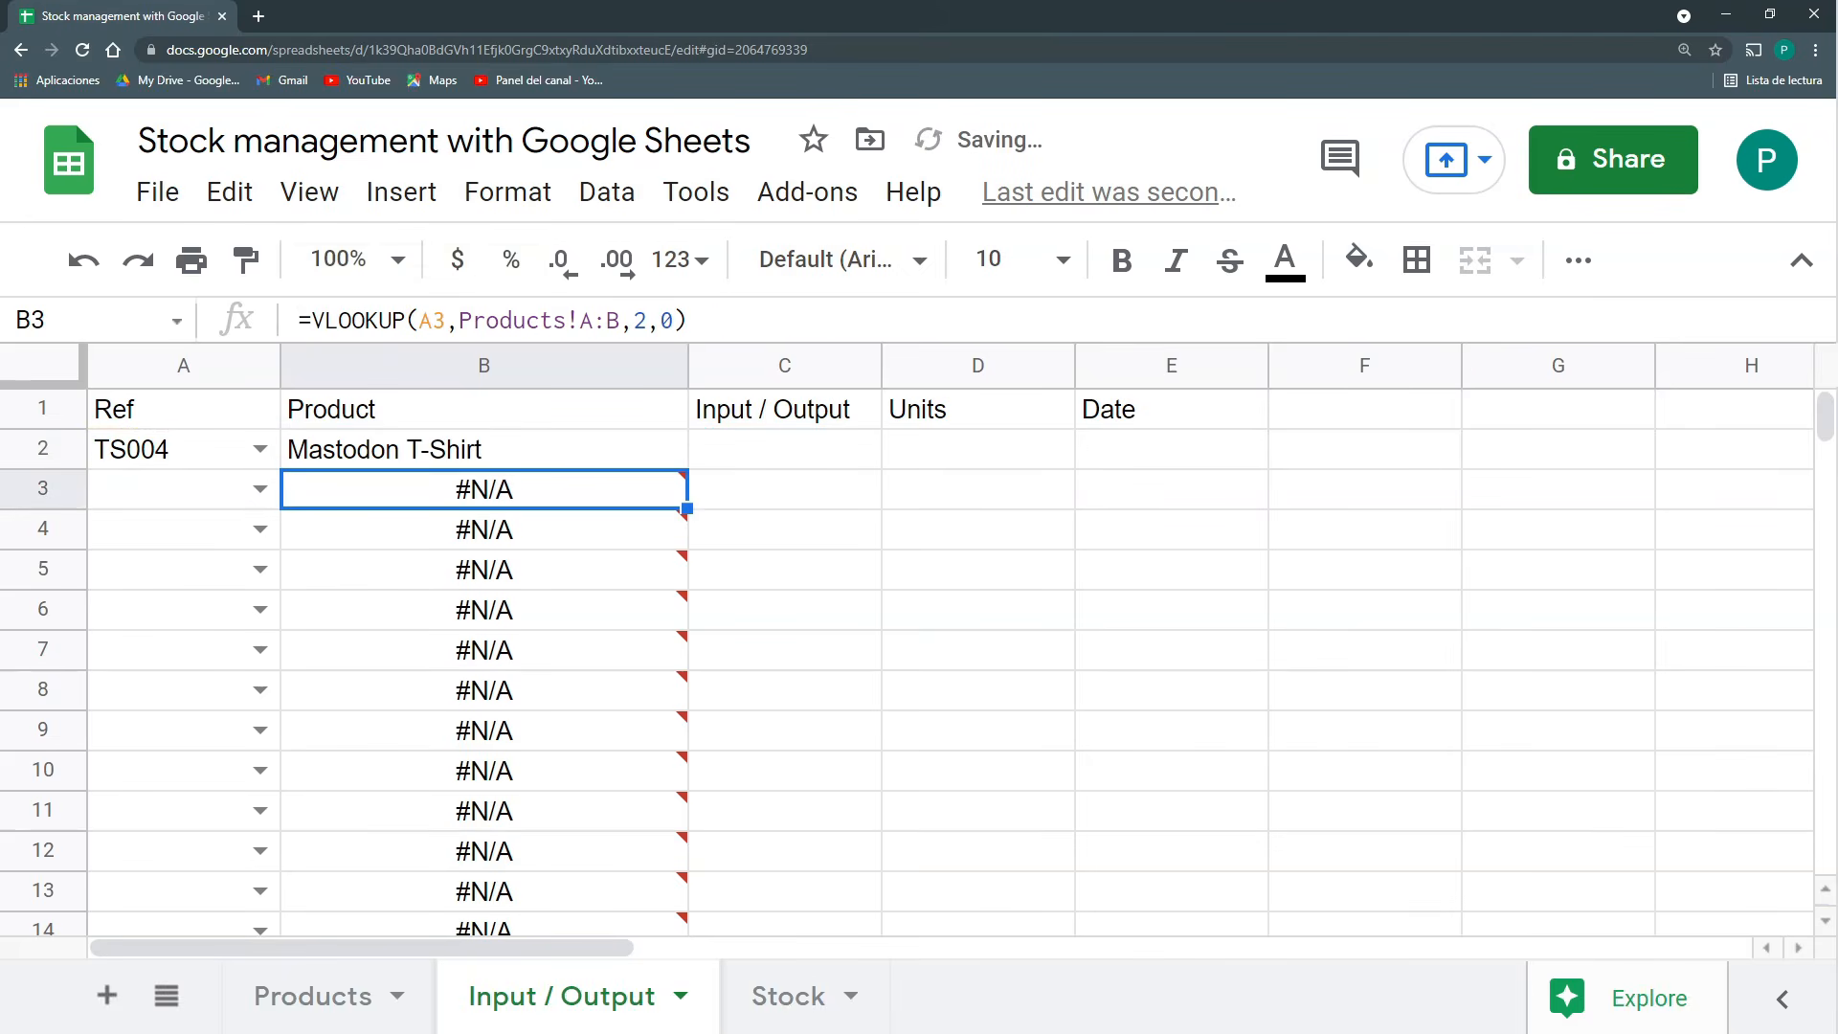
# Fill the IFERROR formula from B2 down through B1000.
pyautogui.click(469, 458)
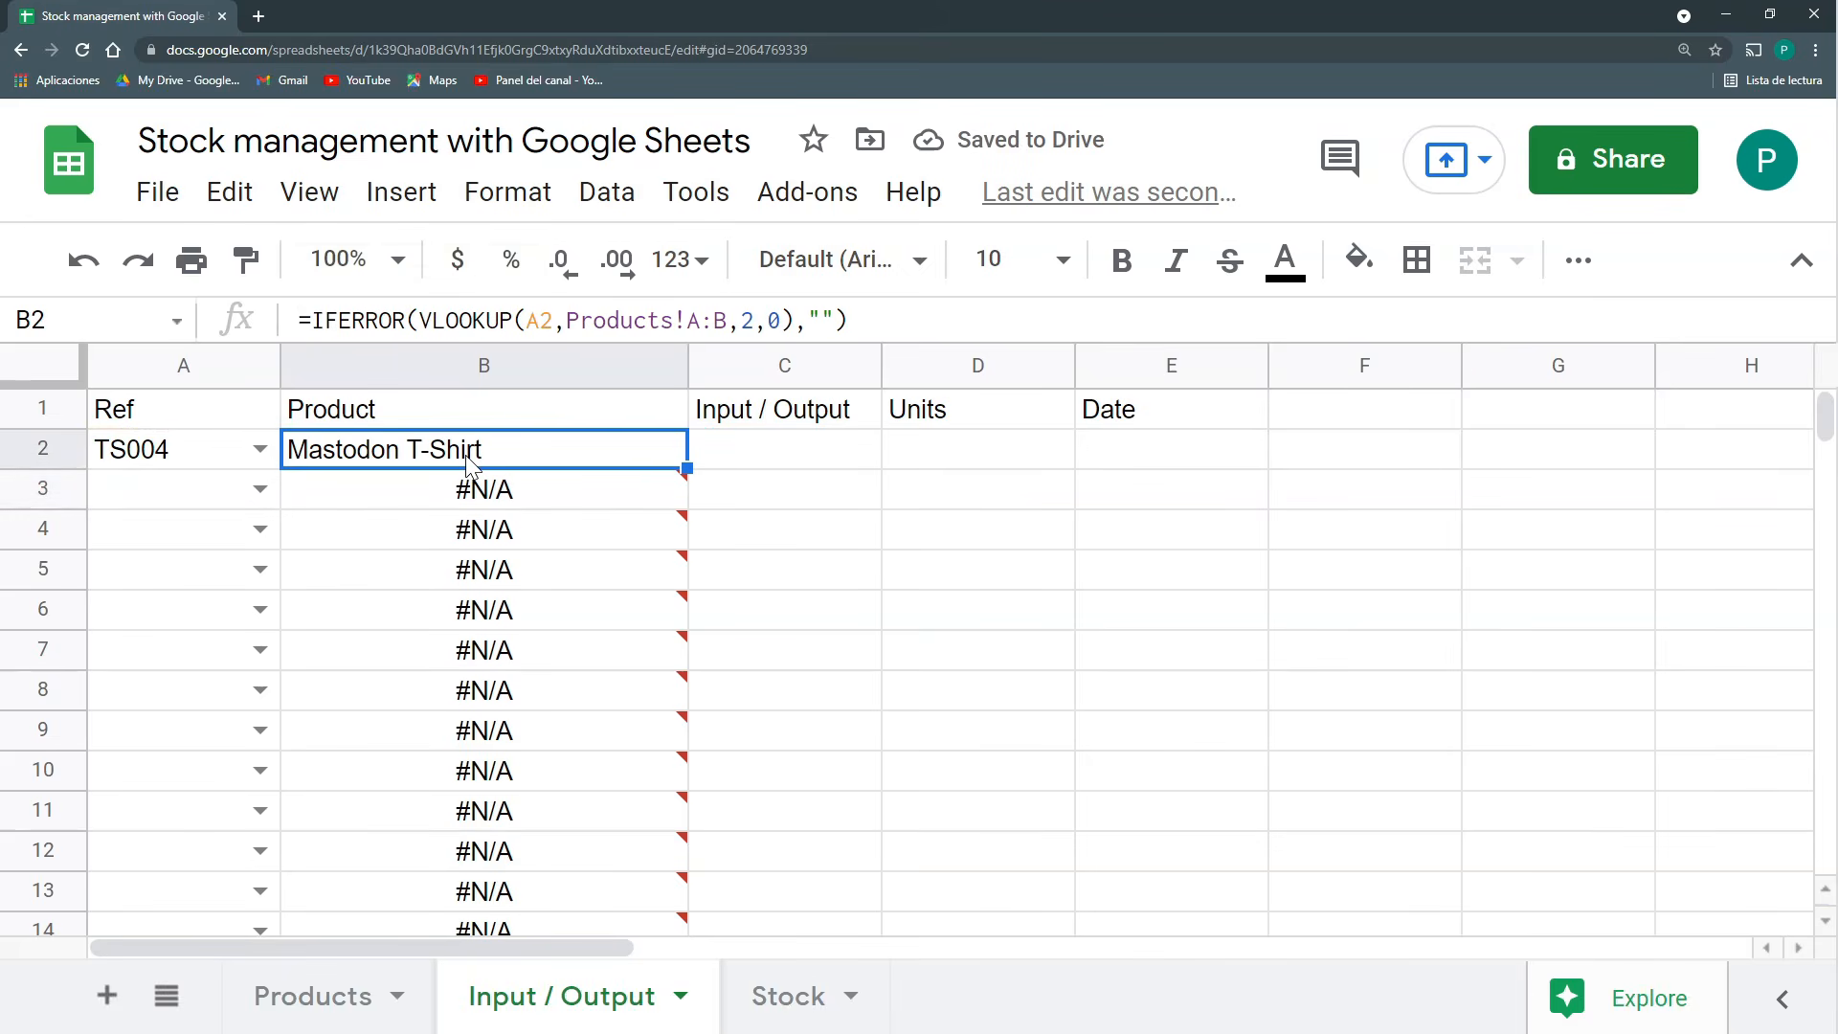
pyautogui.hotkey('ctrl', 'shift', 'Down')
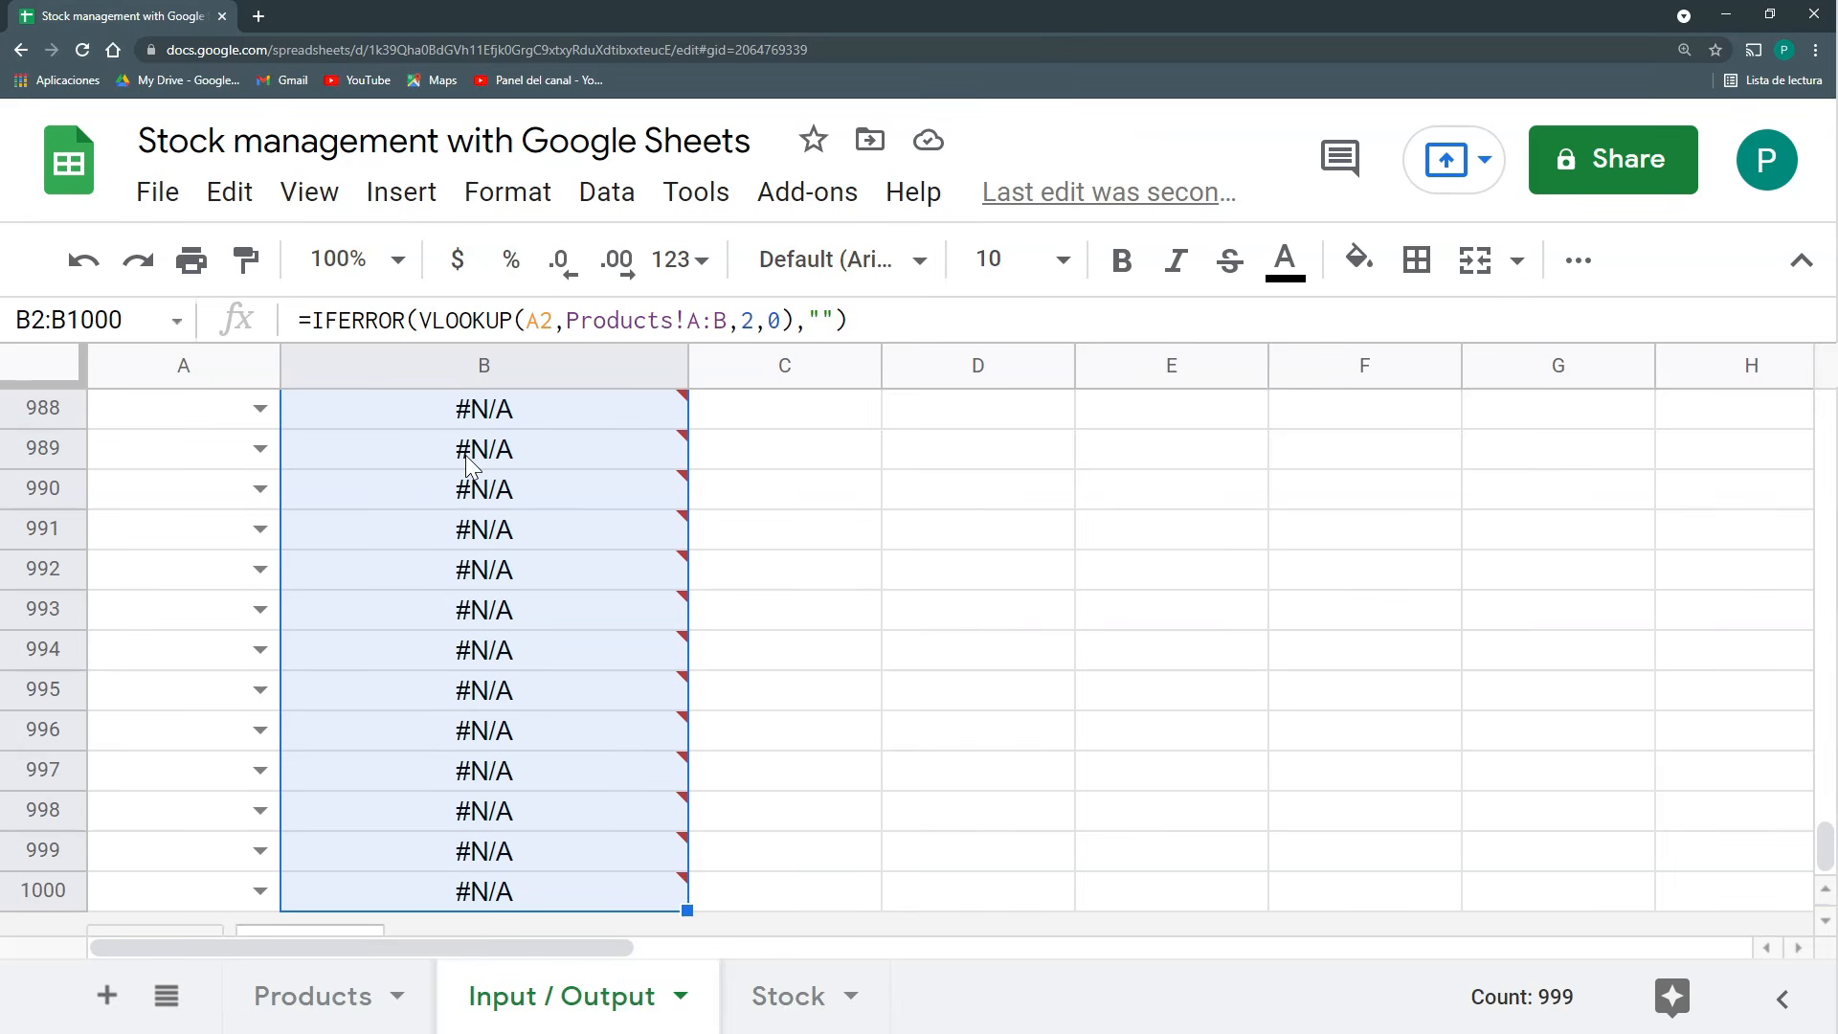
pyautogui.hotkey('ctrl', 'd')
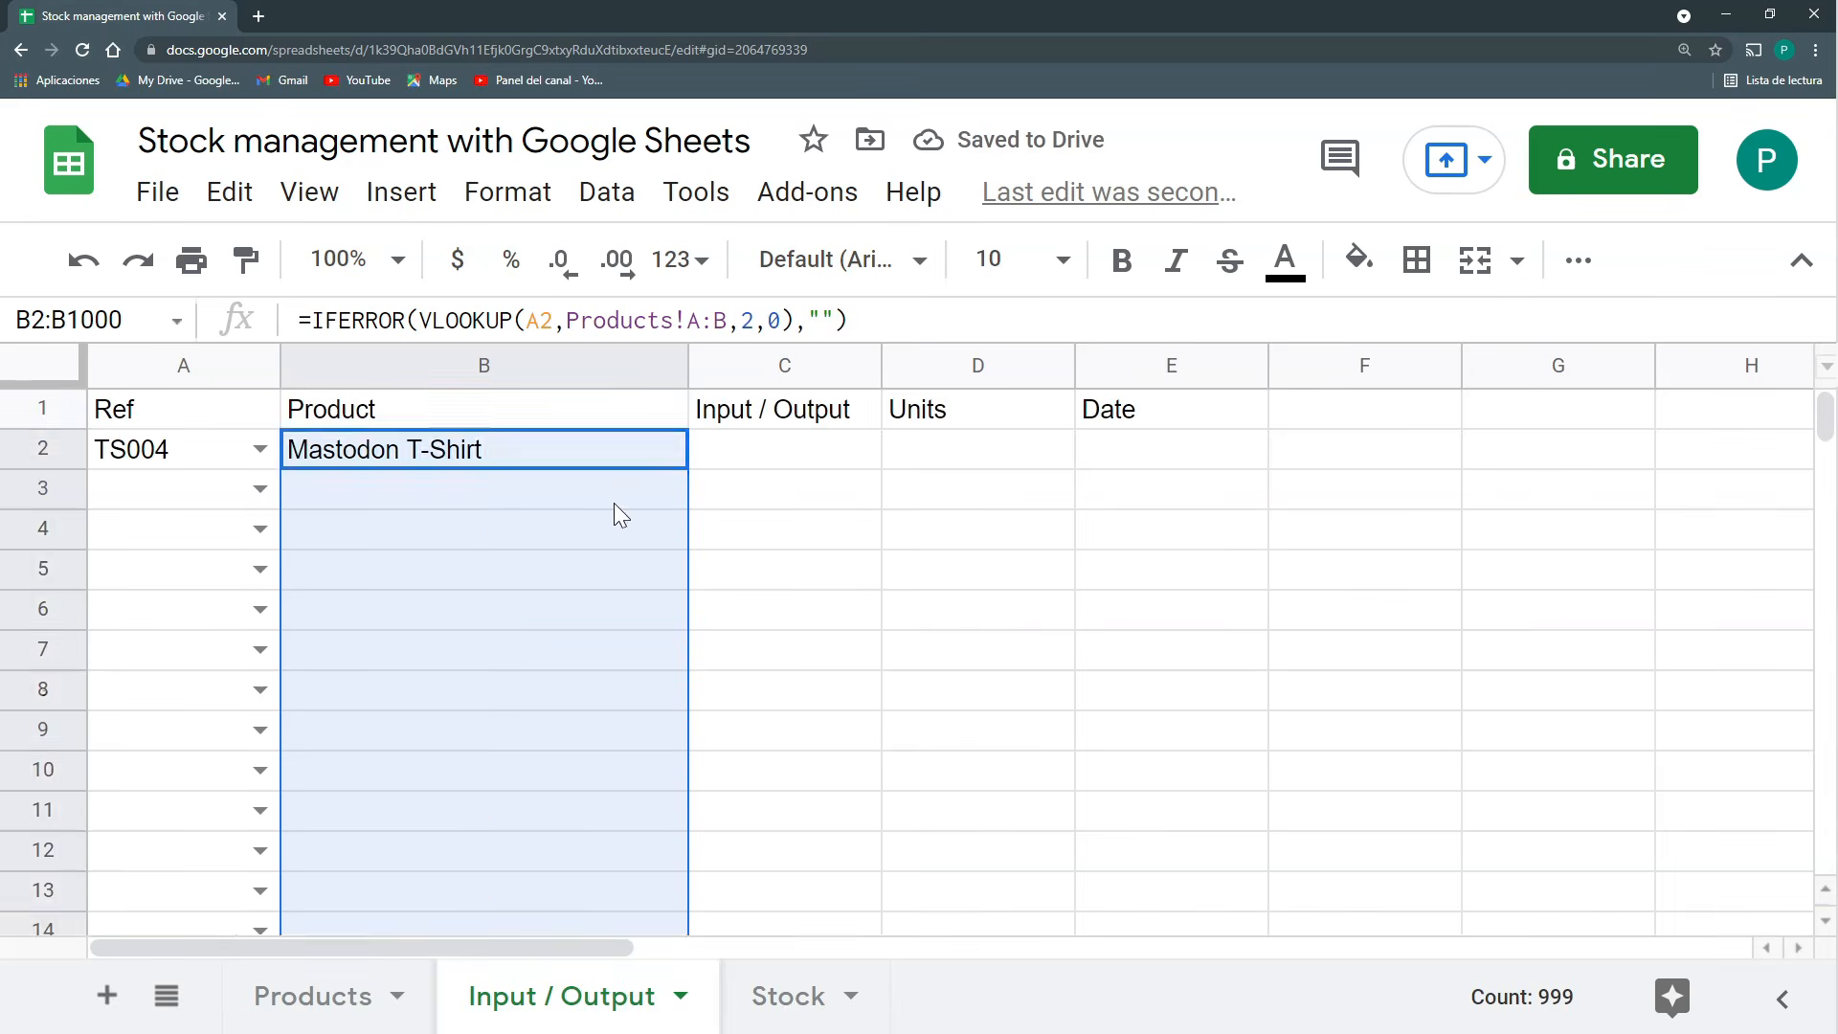
pyautogui.click(599, 607)
# Copy cell B2 and paste its formula over B2:B1000, and narrow the Product column to about 60% of its width.
pyautogui.click(565, 466)
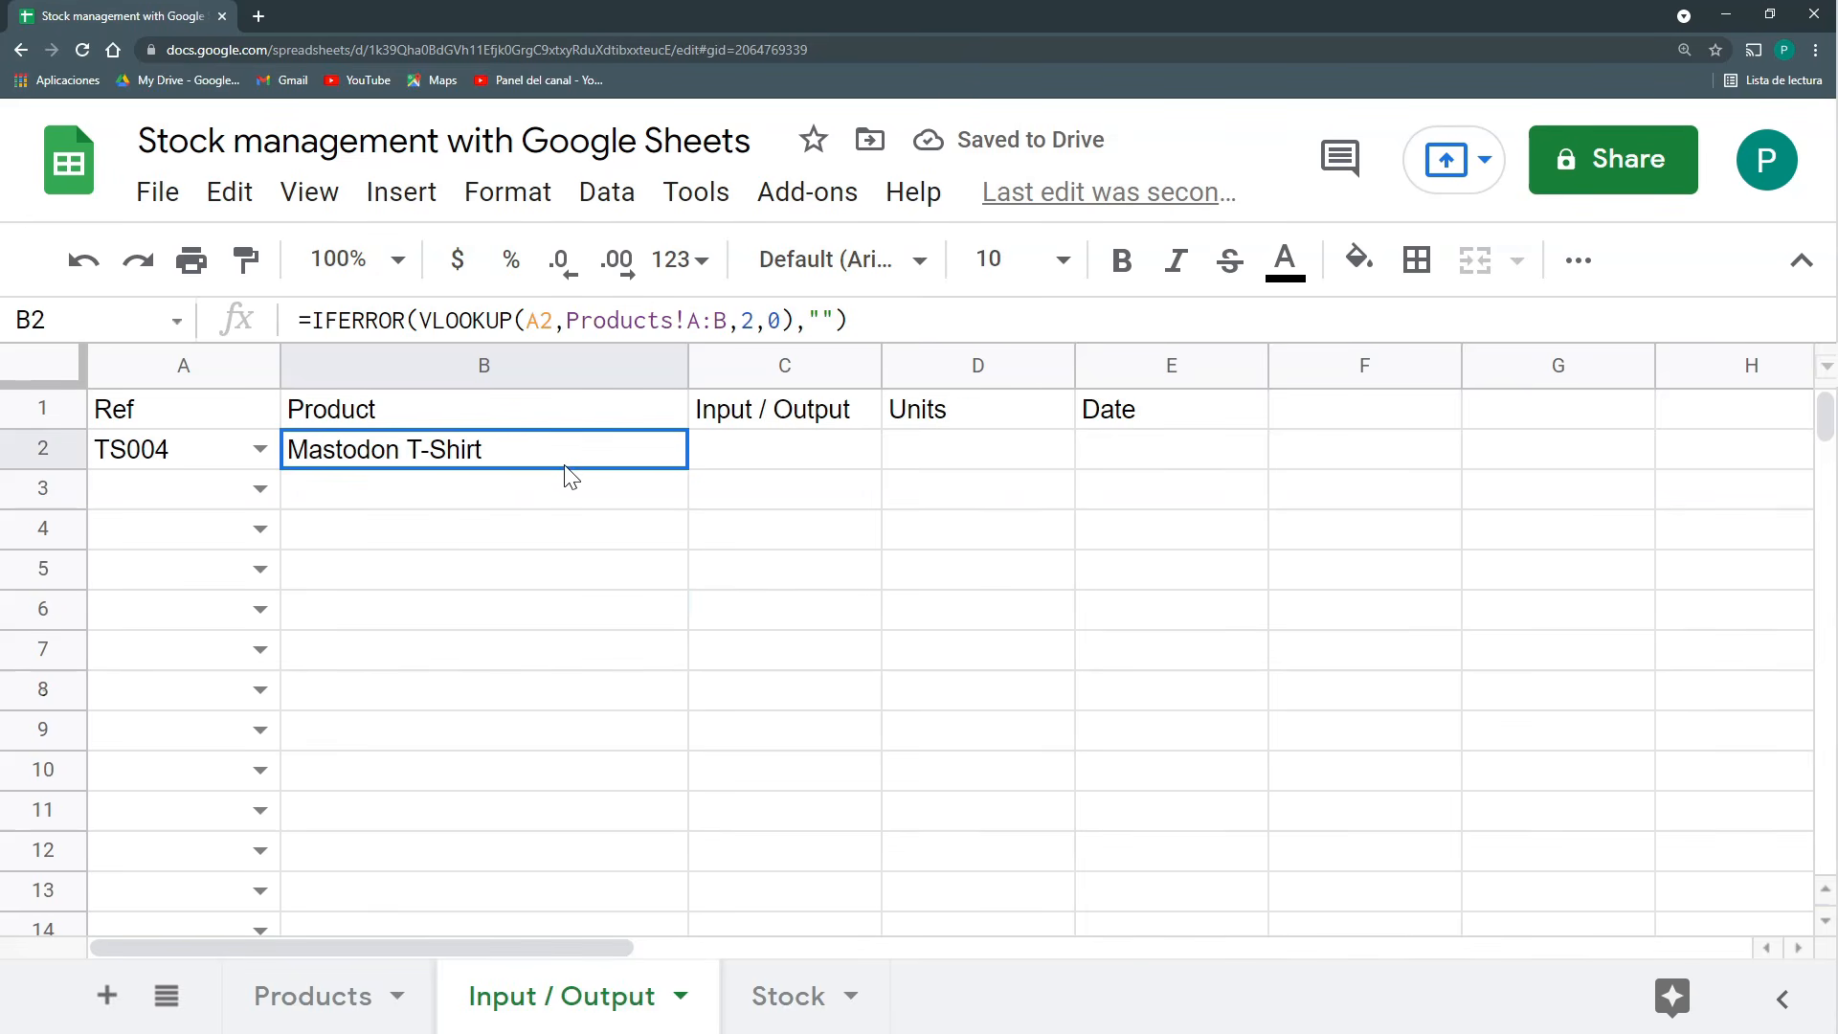
pyautogui.hotkey('ctrl', 'c')
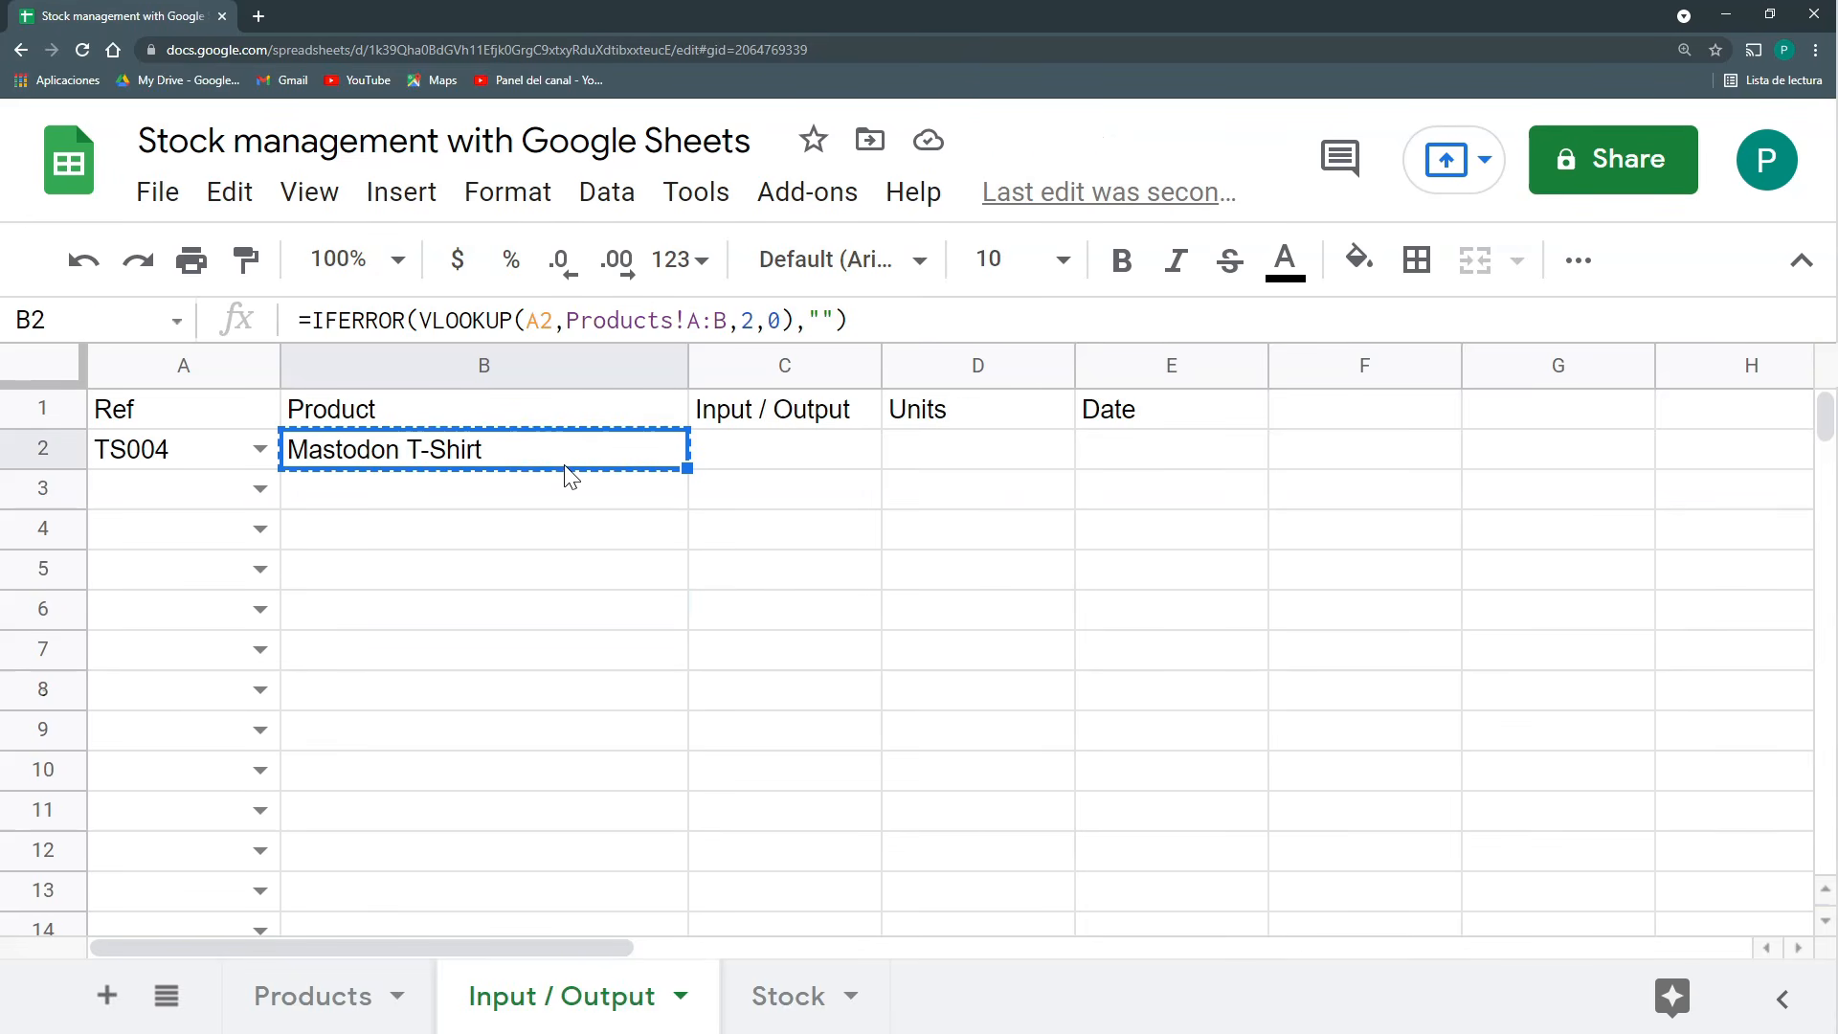
pyautogui.hotkey('ctrl', 'shift', 'Down')
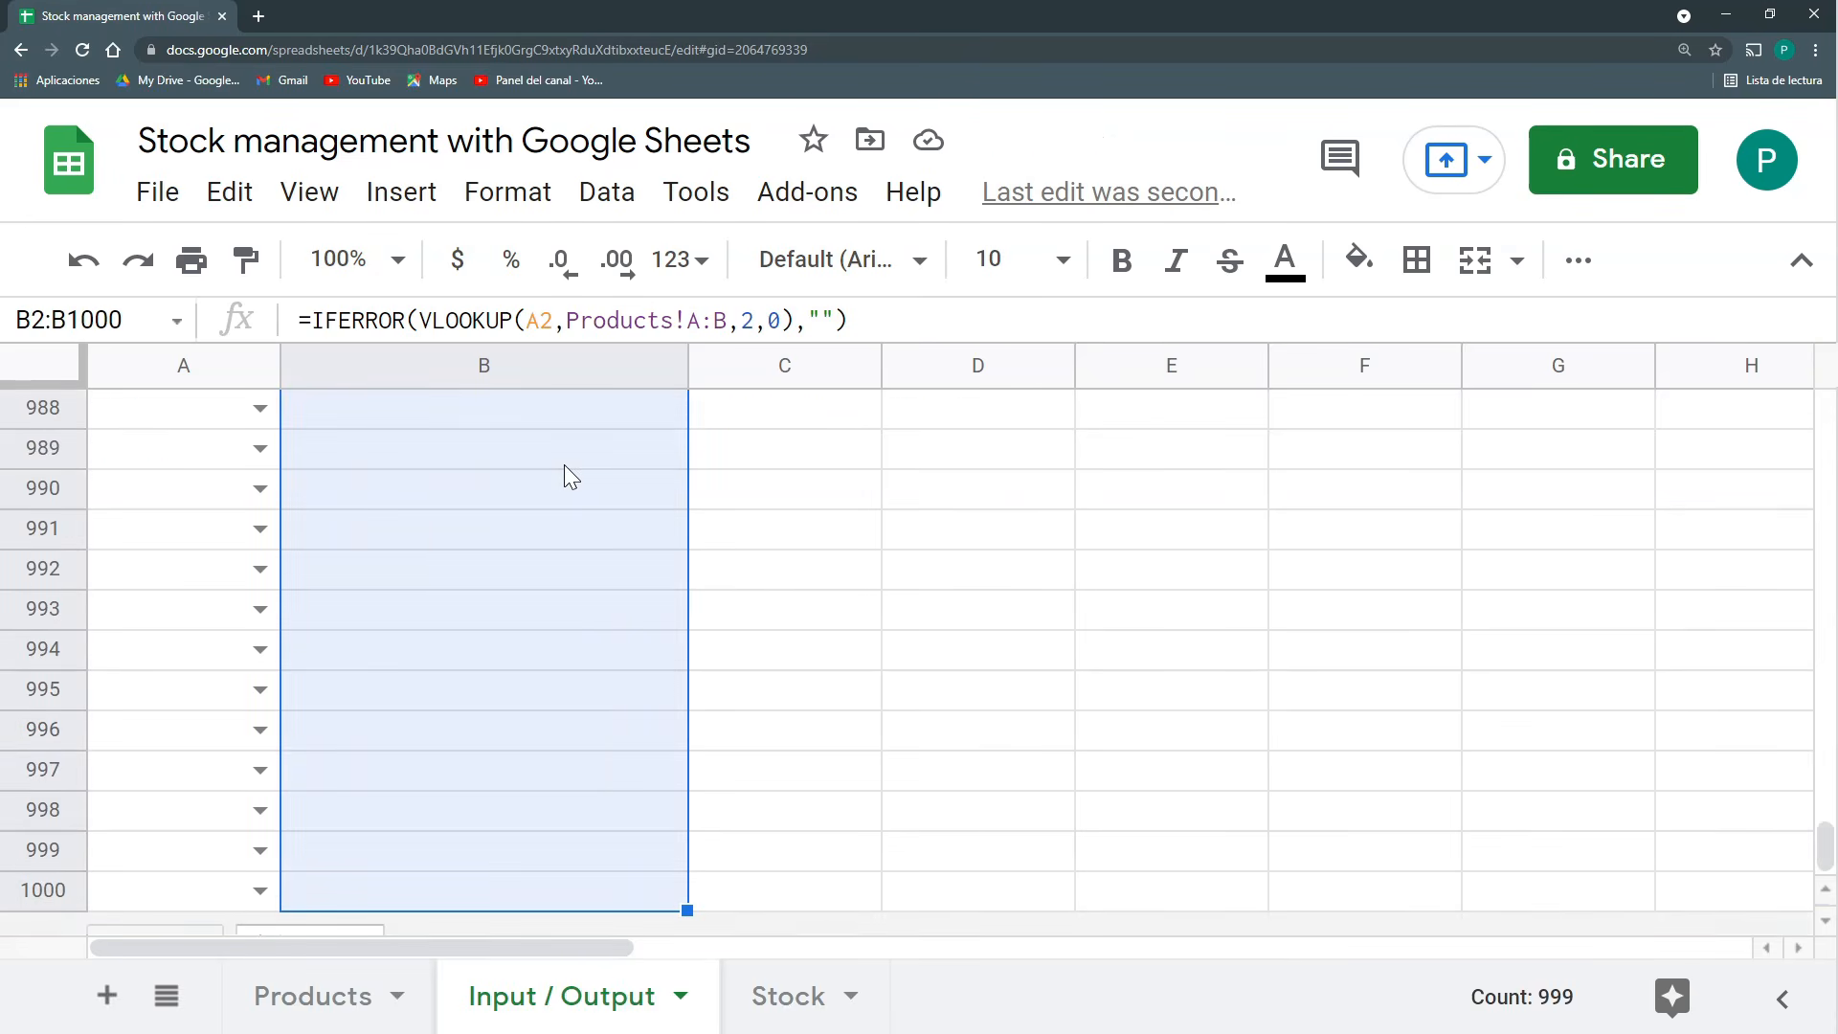
pyautogui.hotkey('ctrl', 'v')
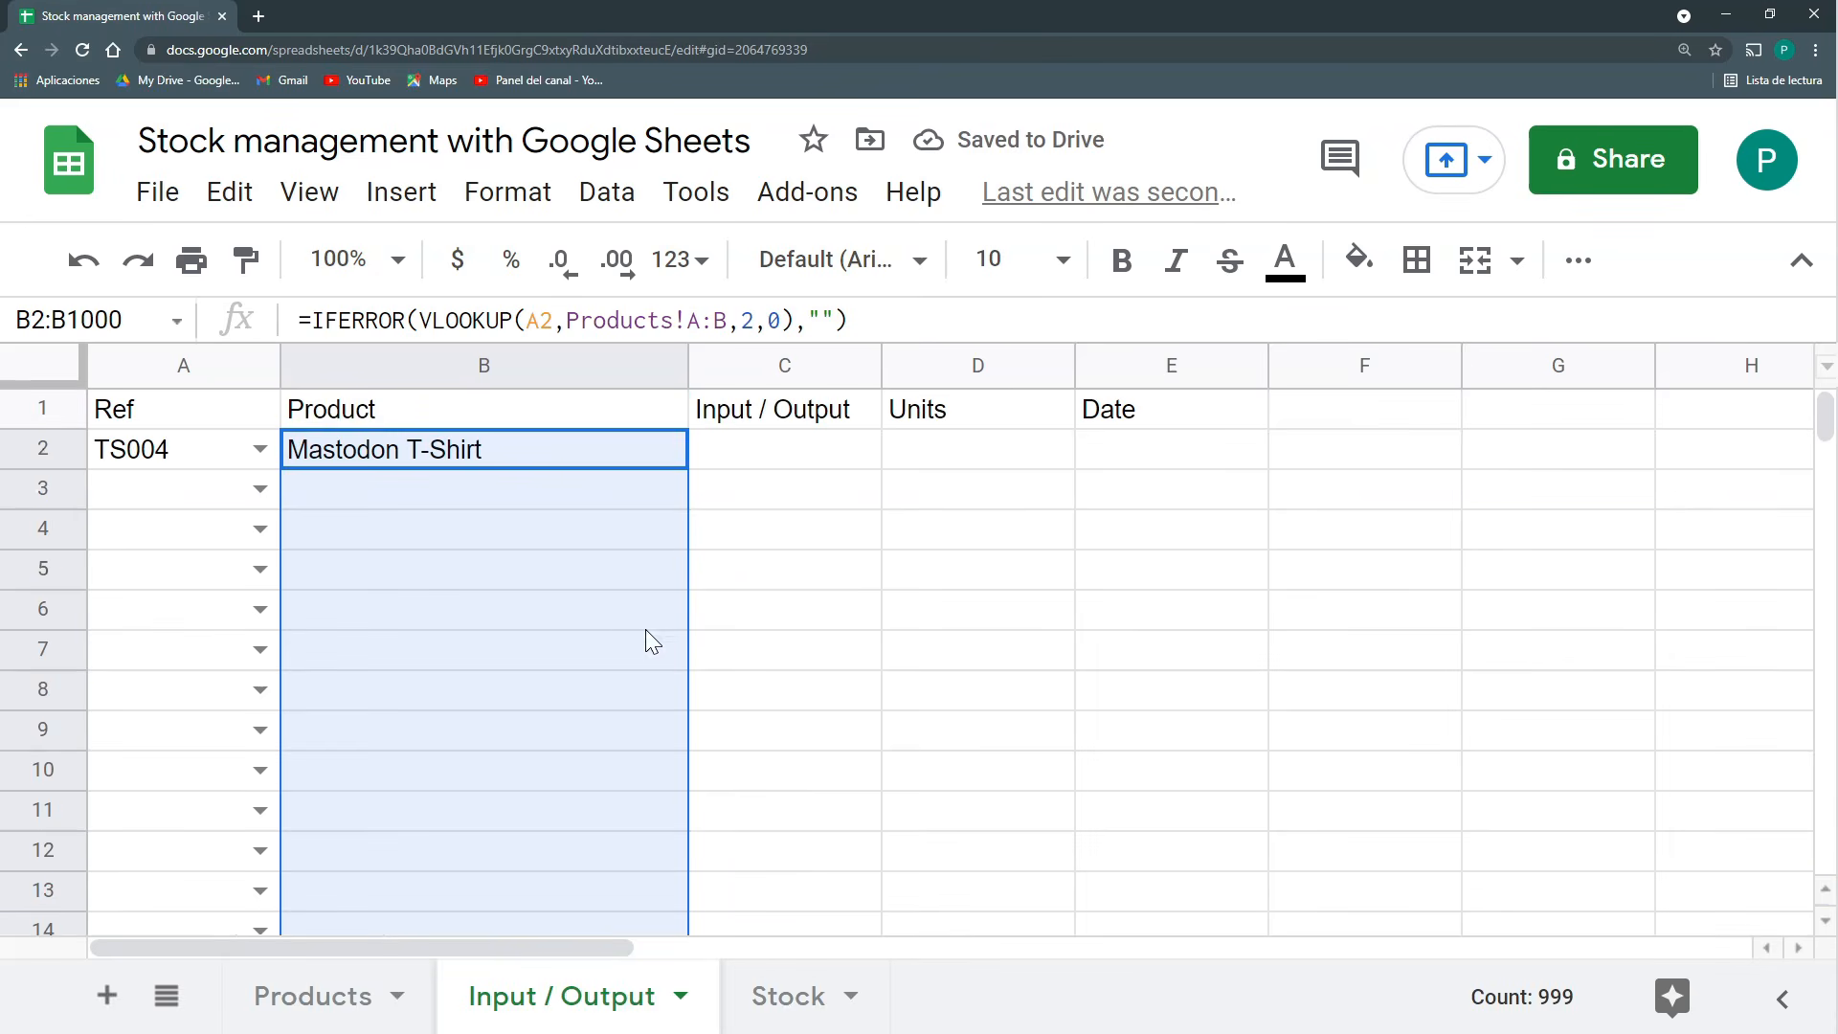
pyautogui.click(613, 617)
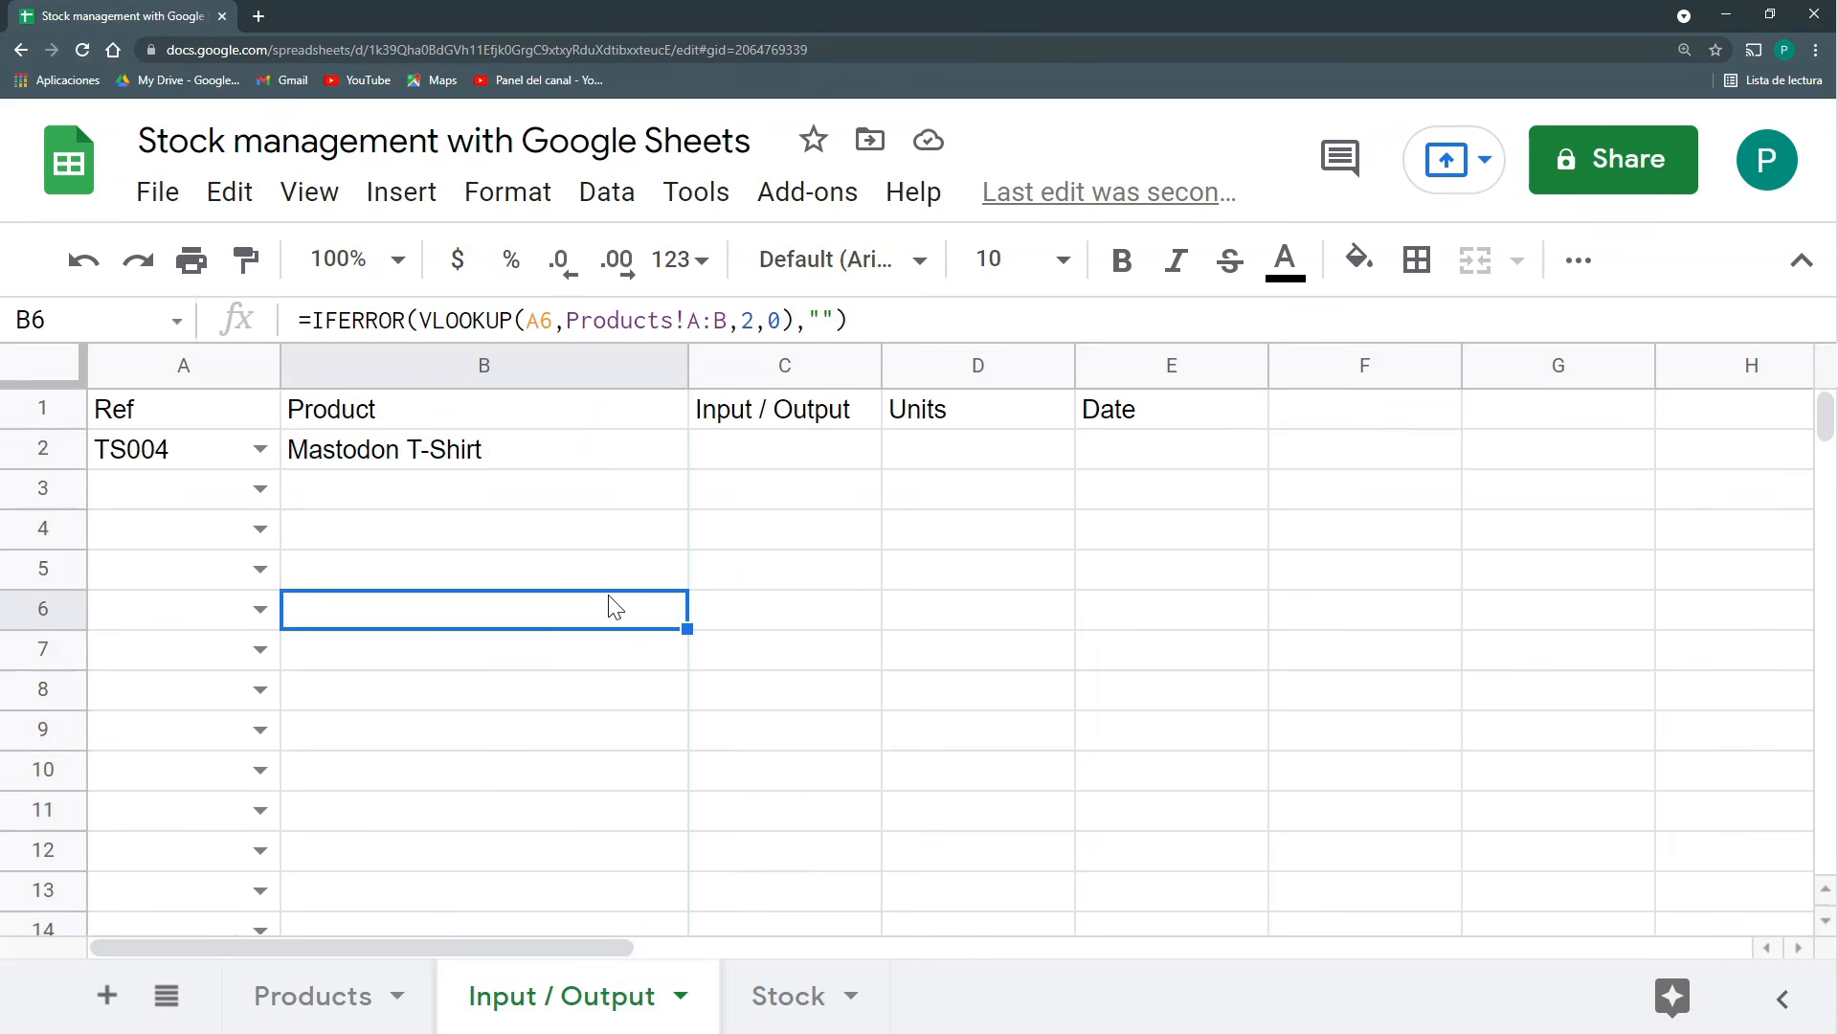
pyautogui.moveTo(687, 371); pyautogui.dragTo(523, 372)
# Add data validation to C2 with the list of items Input,Output, rejecting invalid input.
pyautogui.click(555, 471)
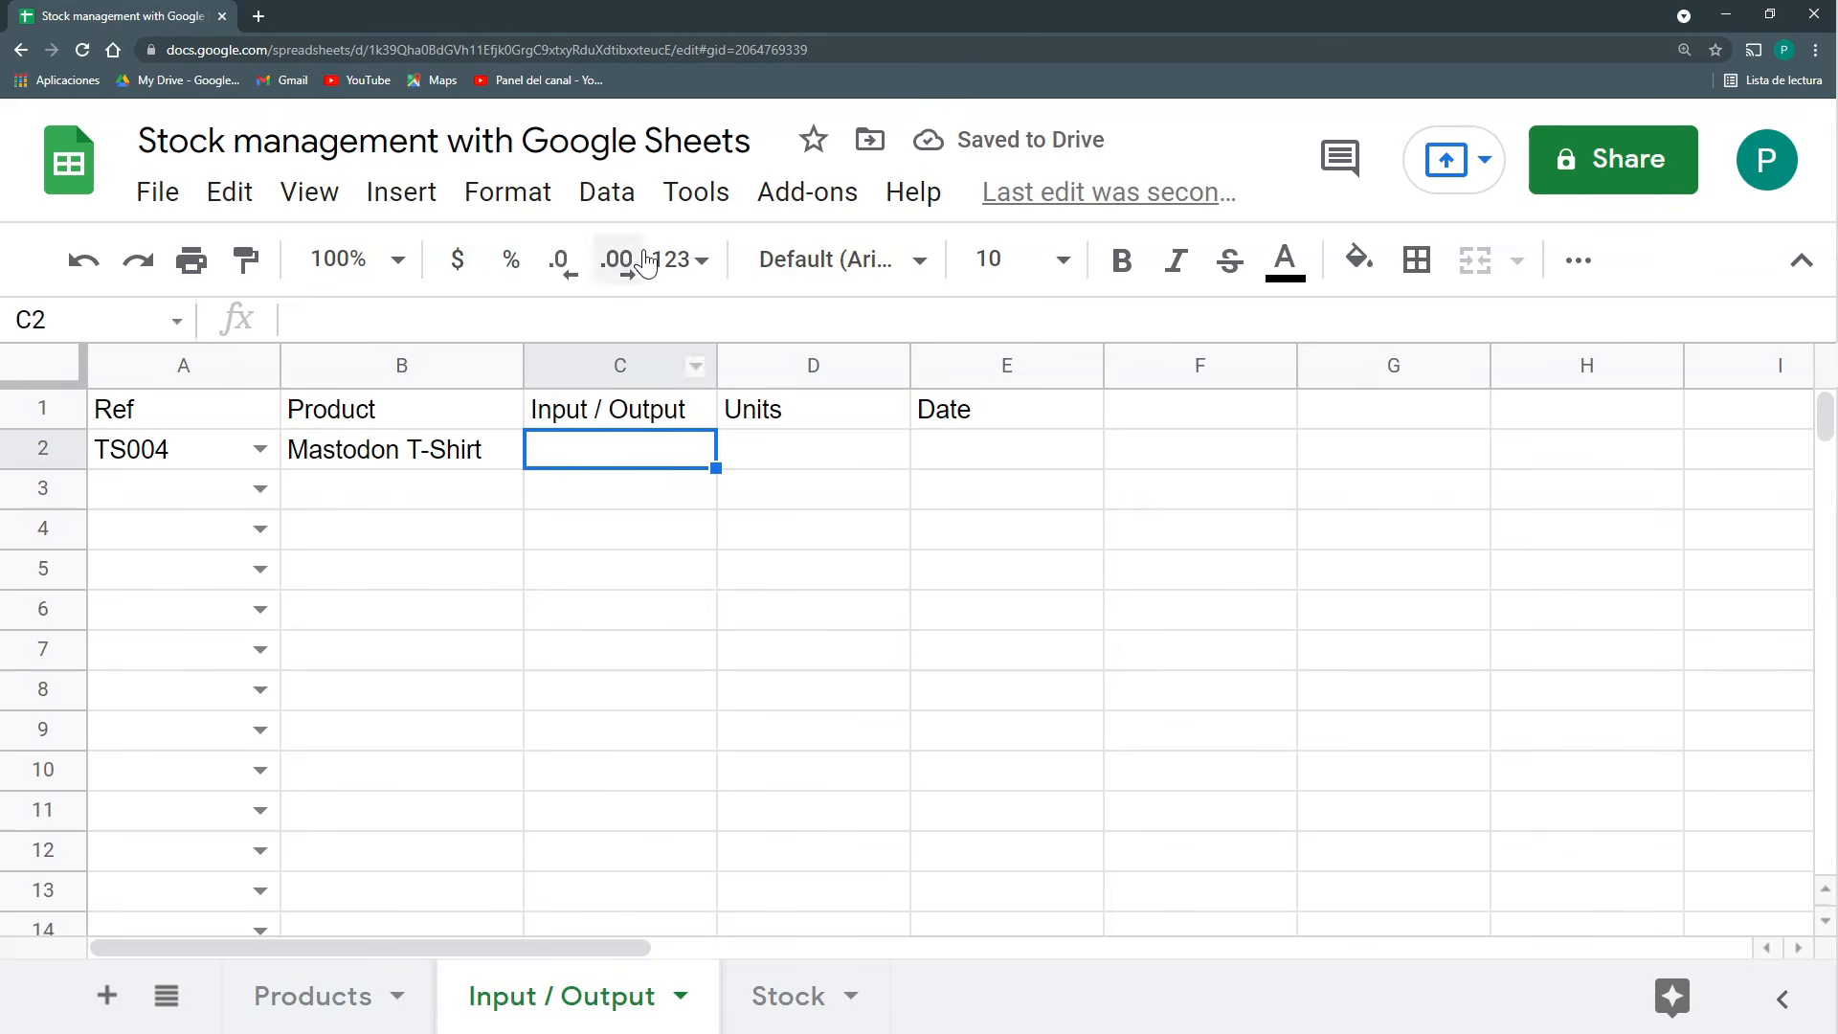
pyautogui.click(627, 196)
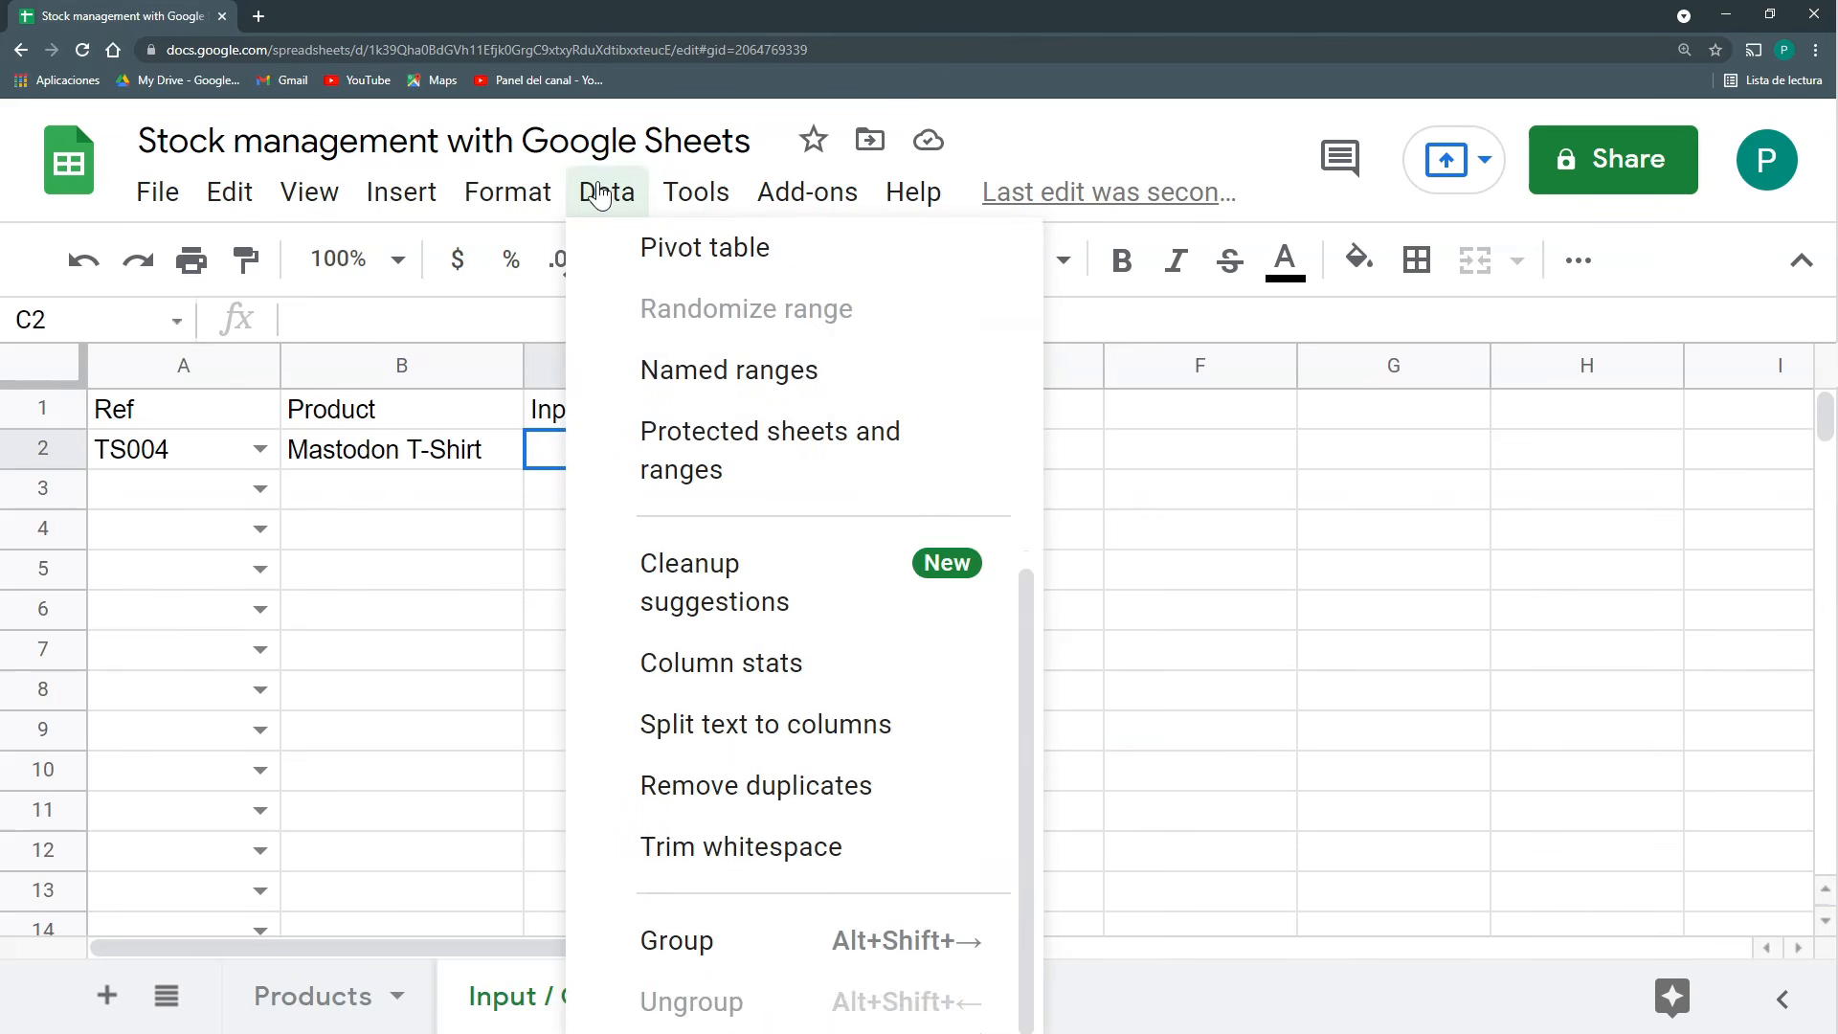
pyautogui.scroll(3, 703, 462)
pyautogui.click(743, 532)
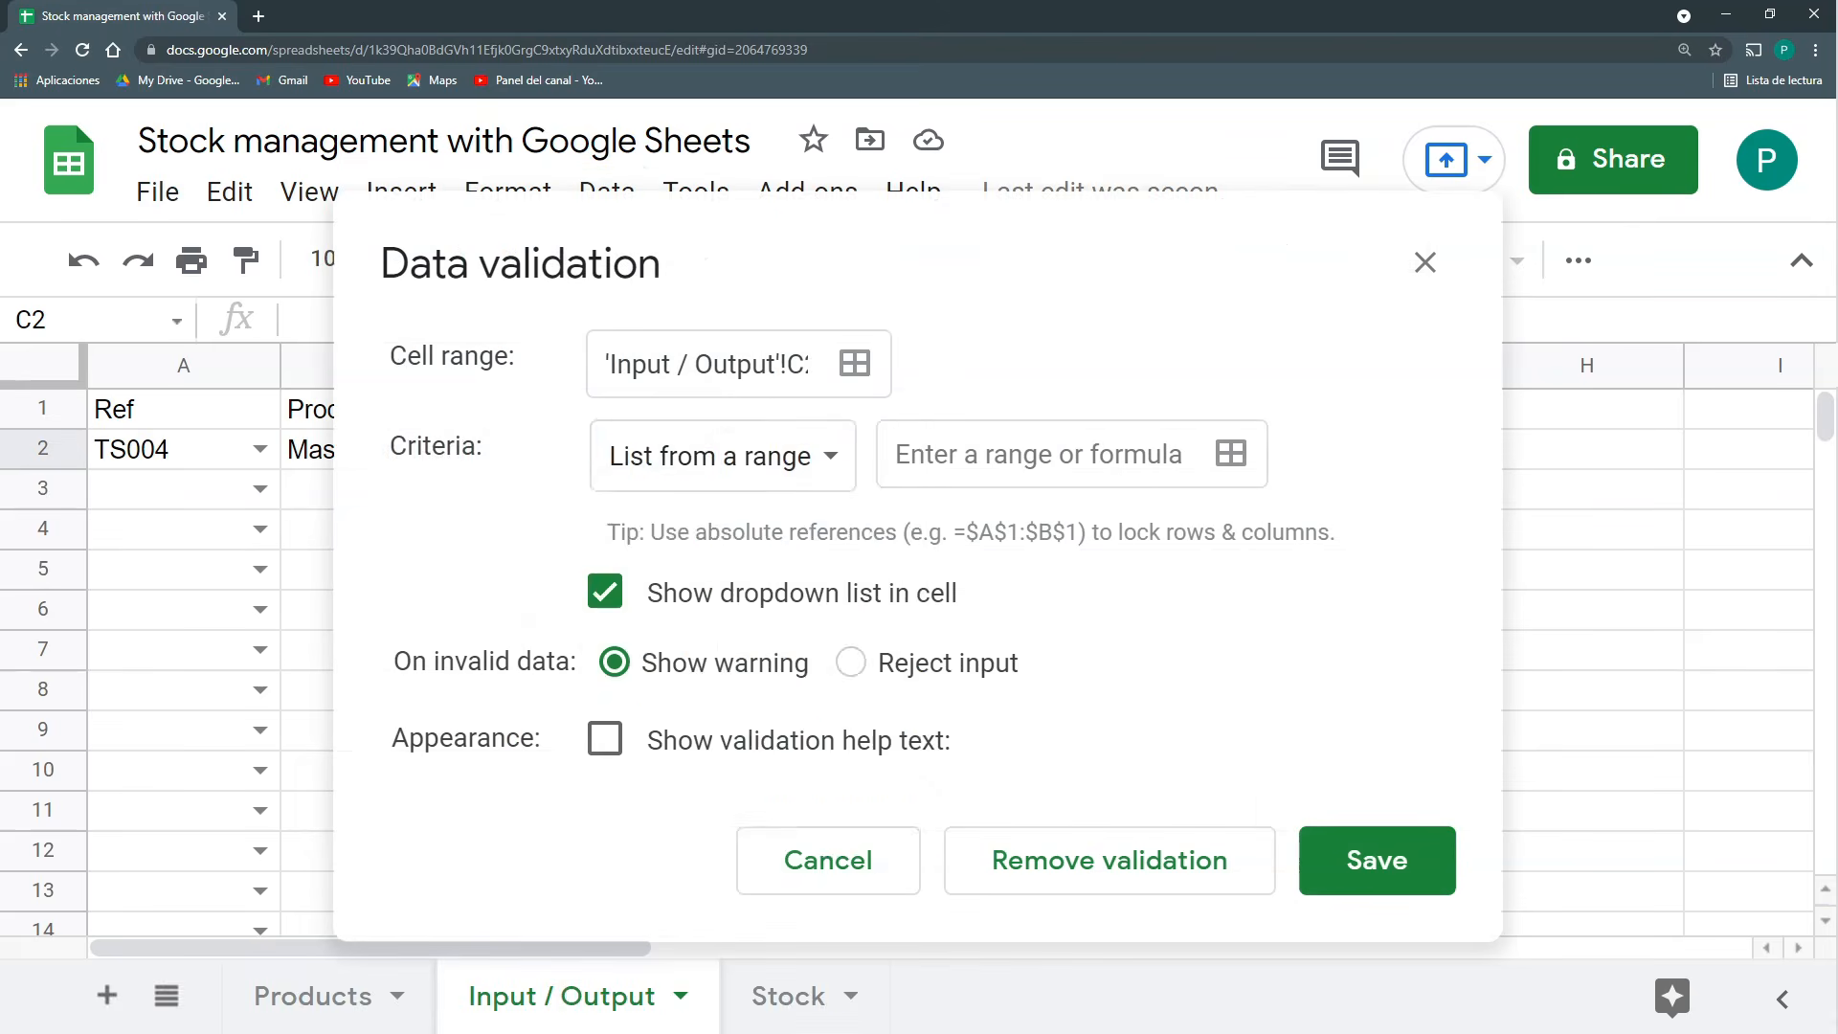
pyautogui.click(797, 452)
pyautogui.click(805, 541)
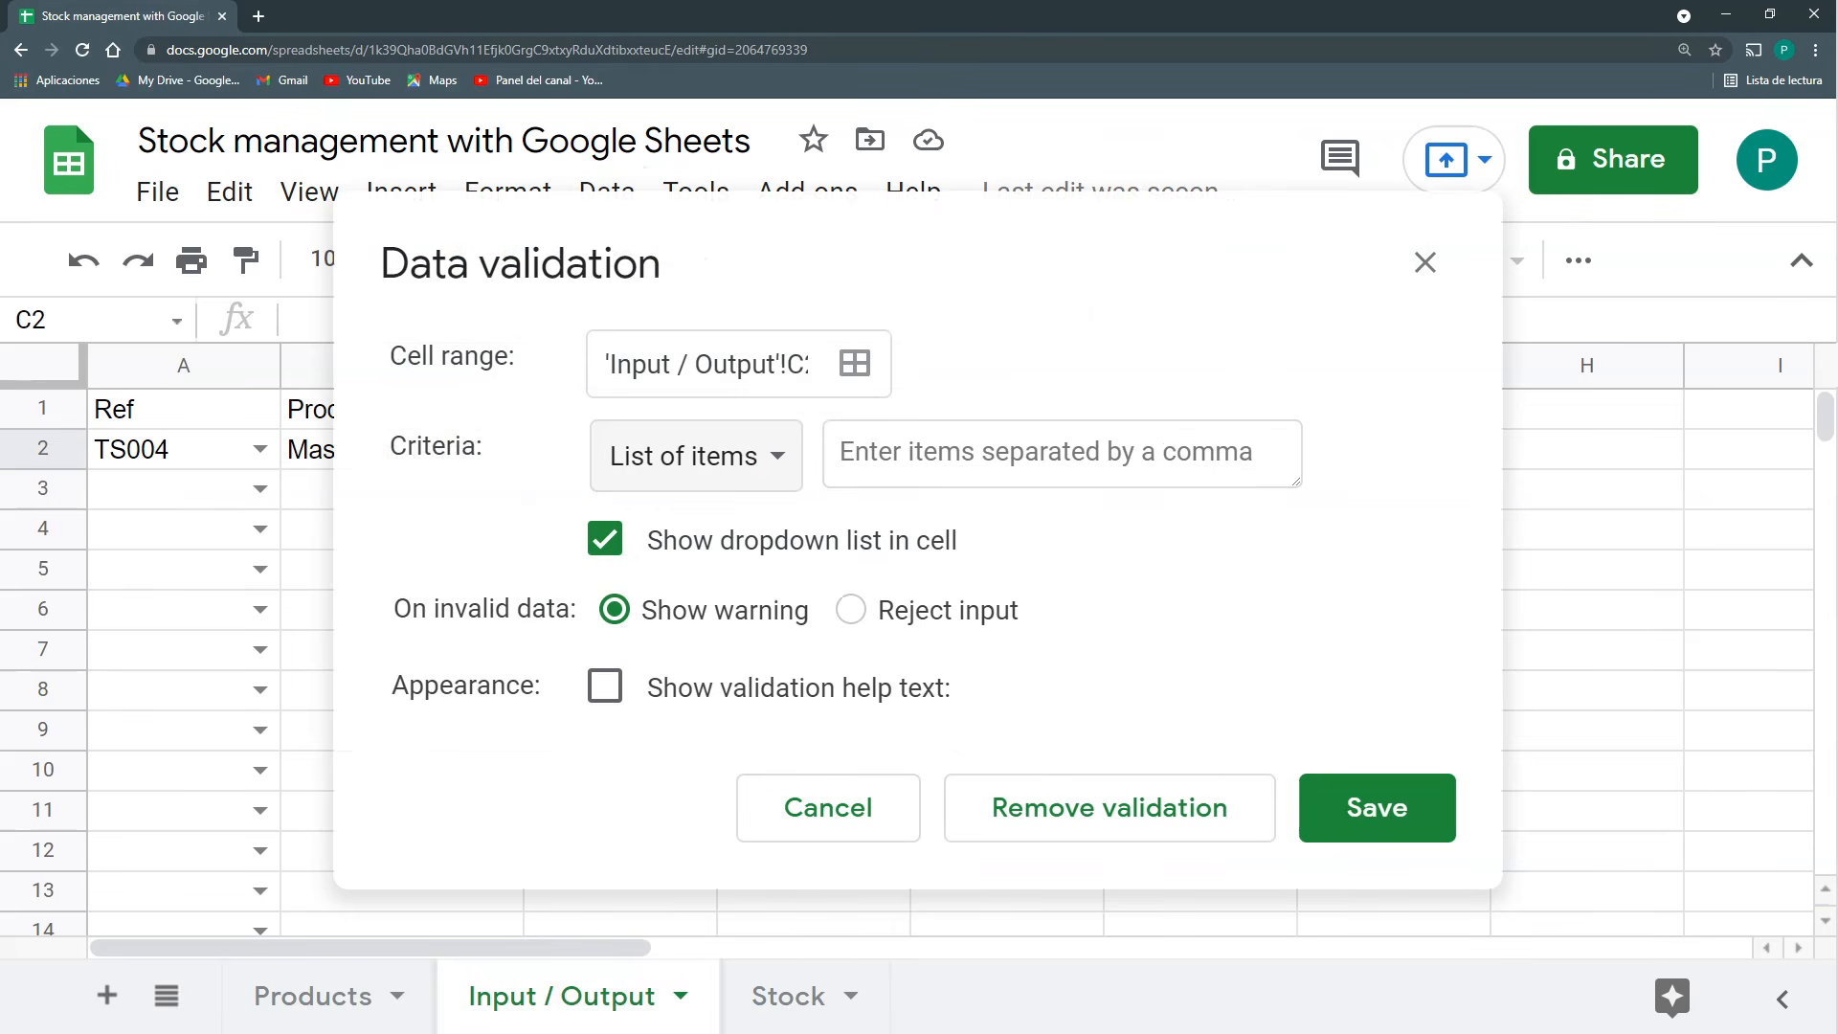
pyautogui.write('Input,Ou')
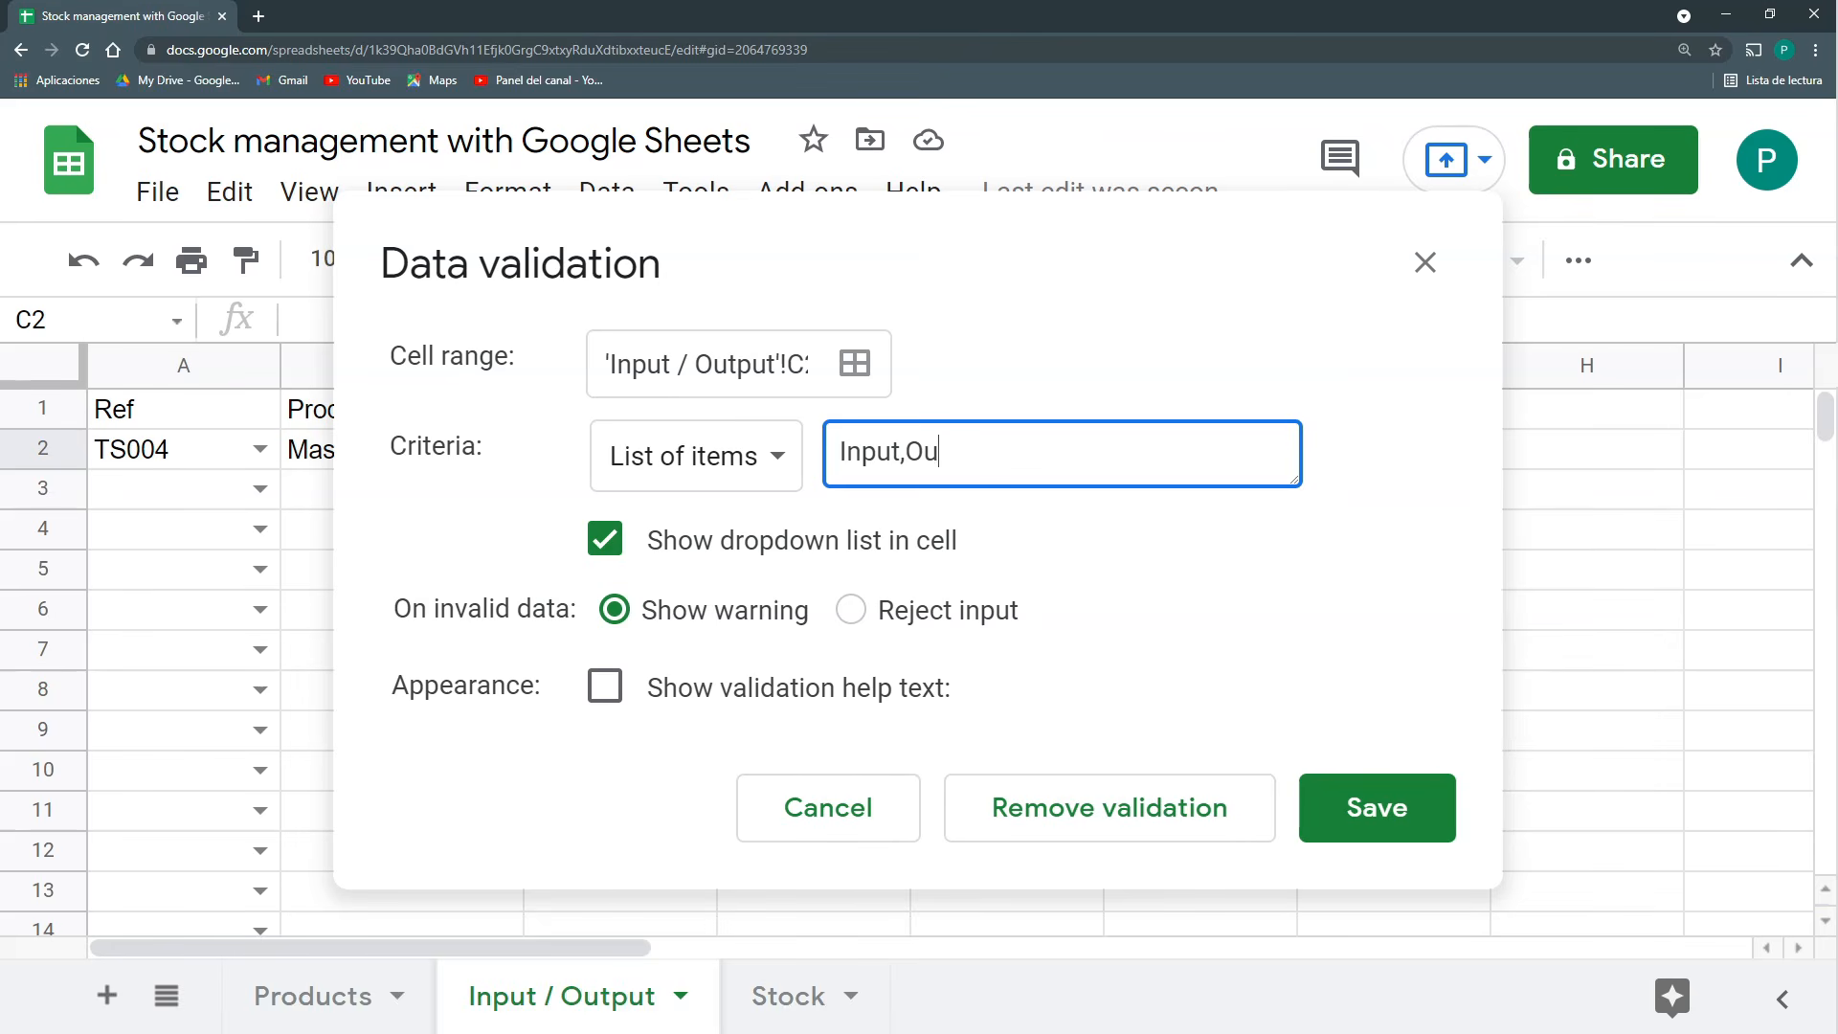
pyautogui.write('tput')
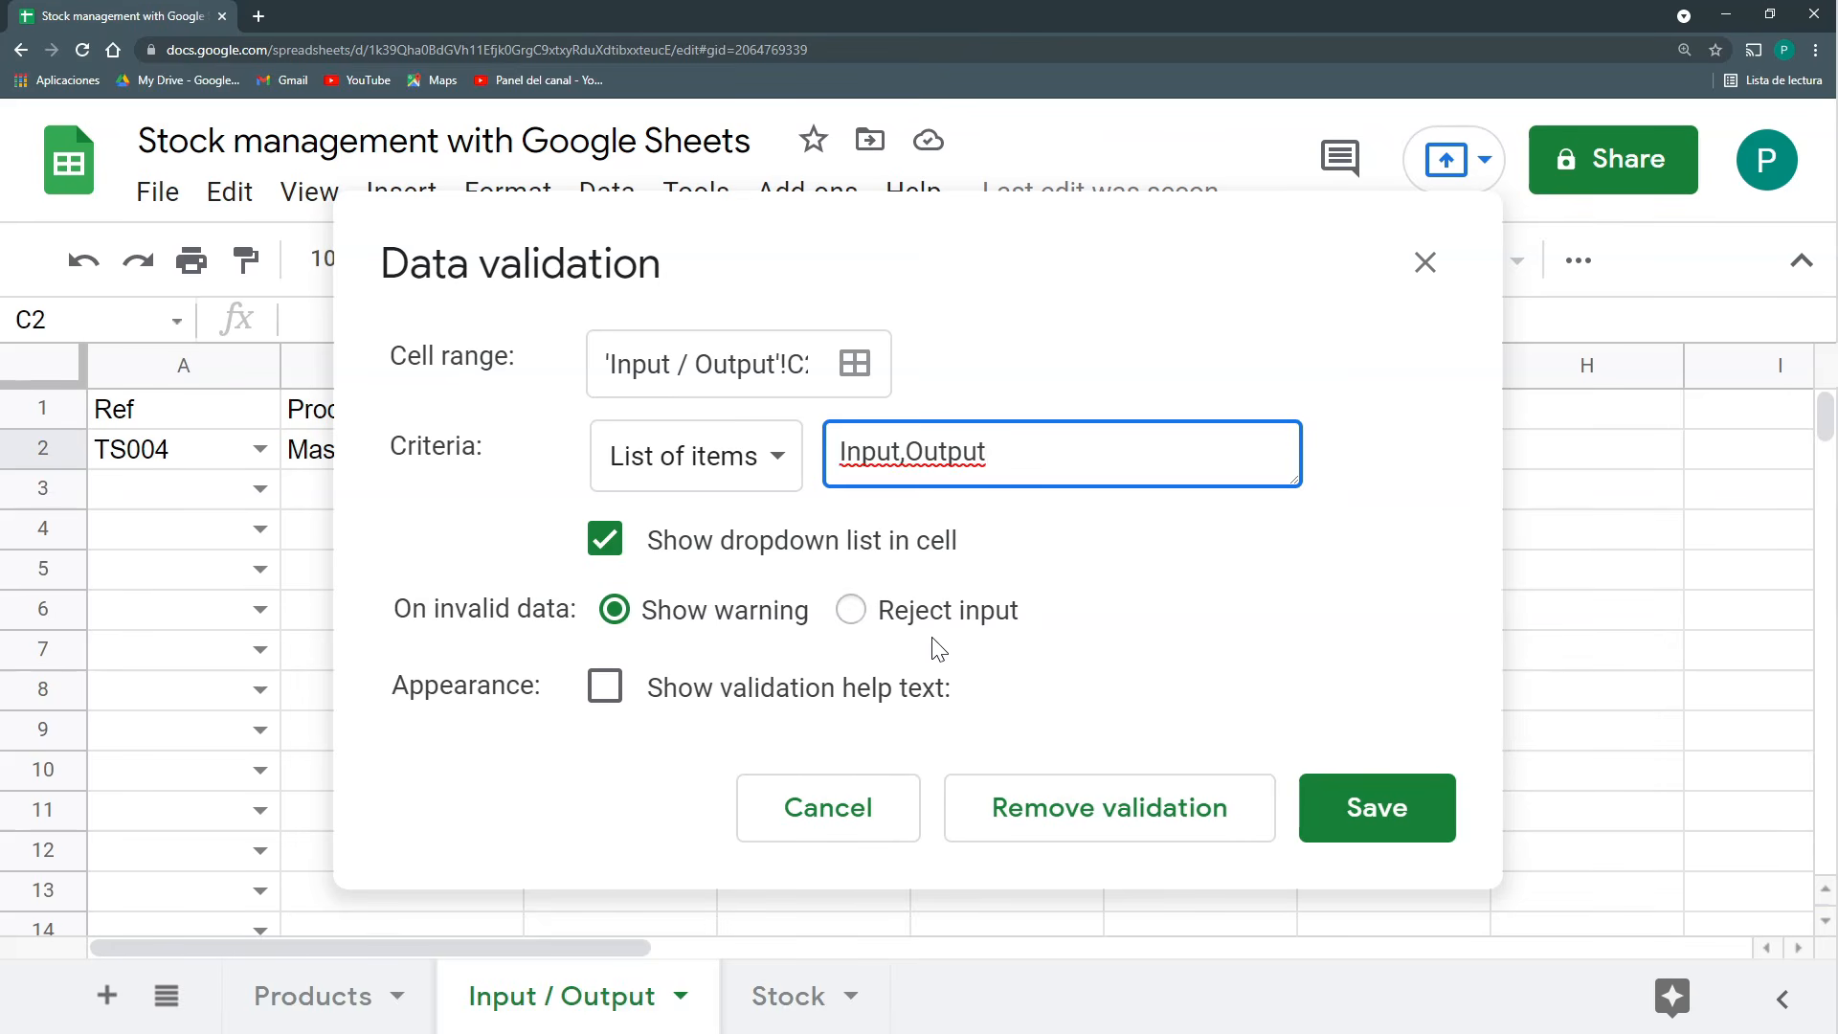
pyautogui.click(852, 617)
pyautogui.click(1379, 812)
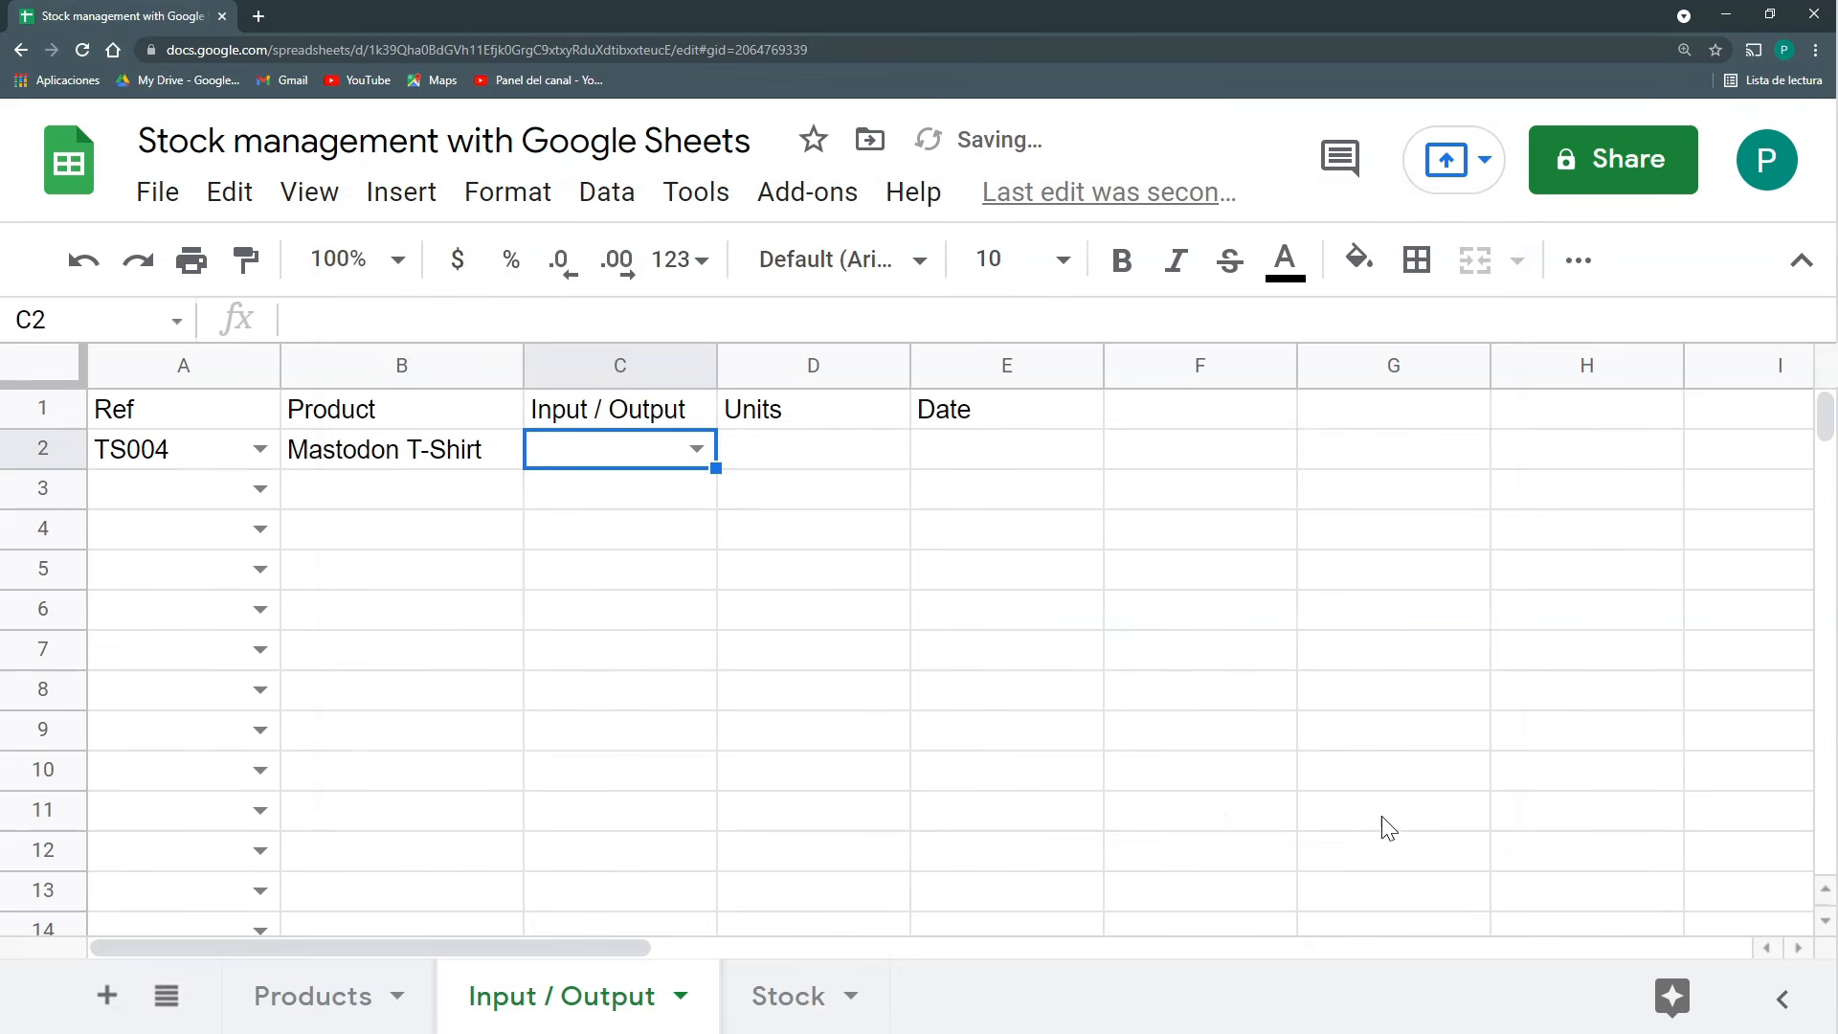
# Check the dropdown options in C2 and copy its validation down through C1000.
pyautogui.click(698, 454)
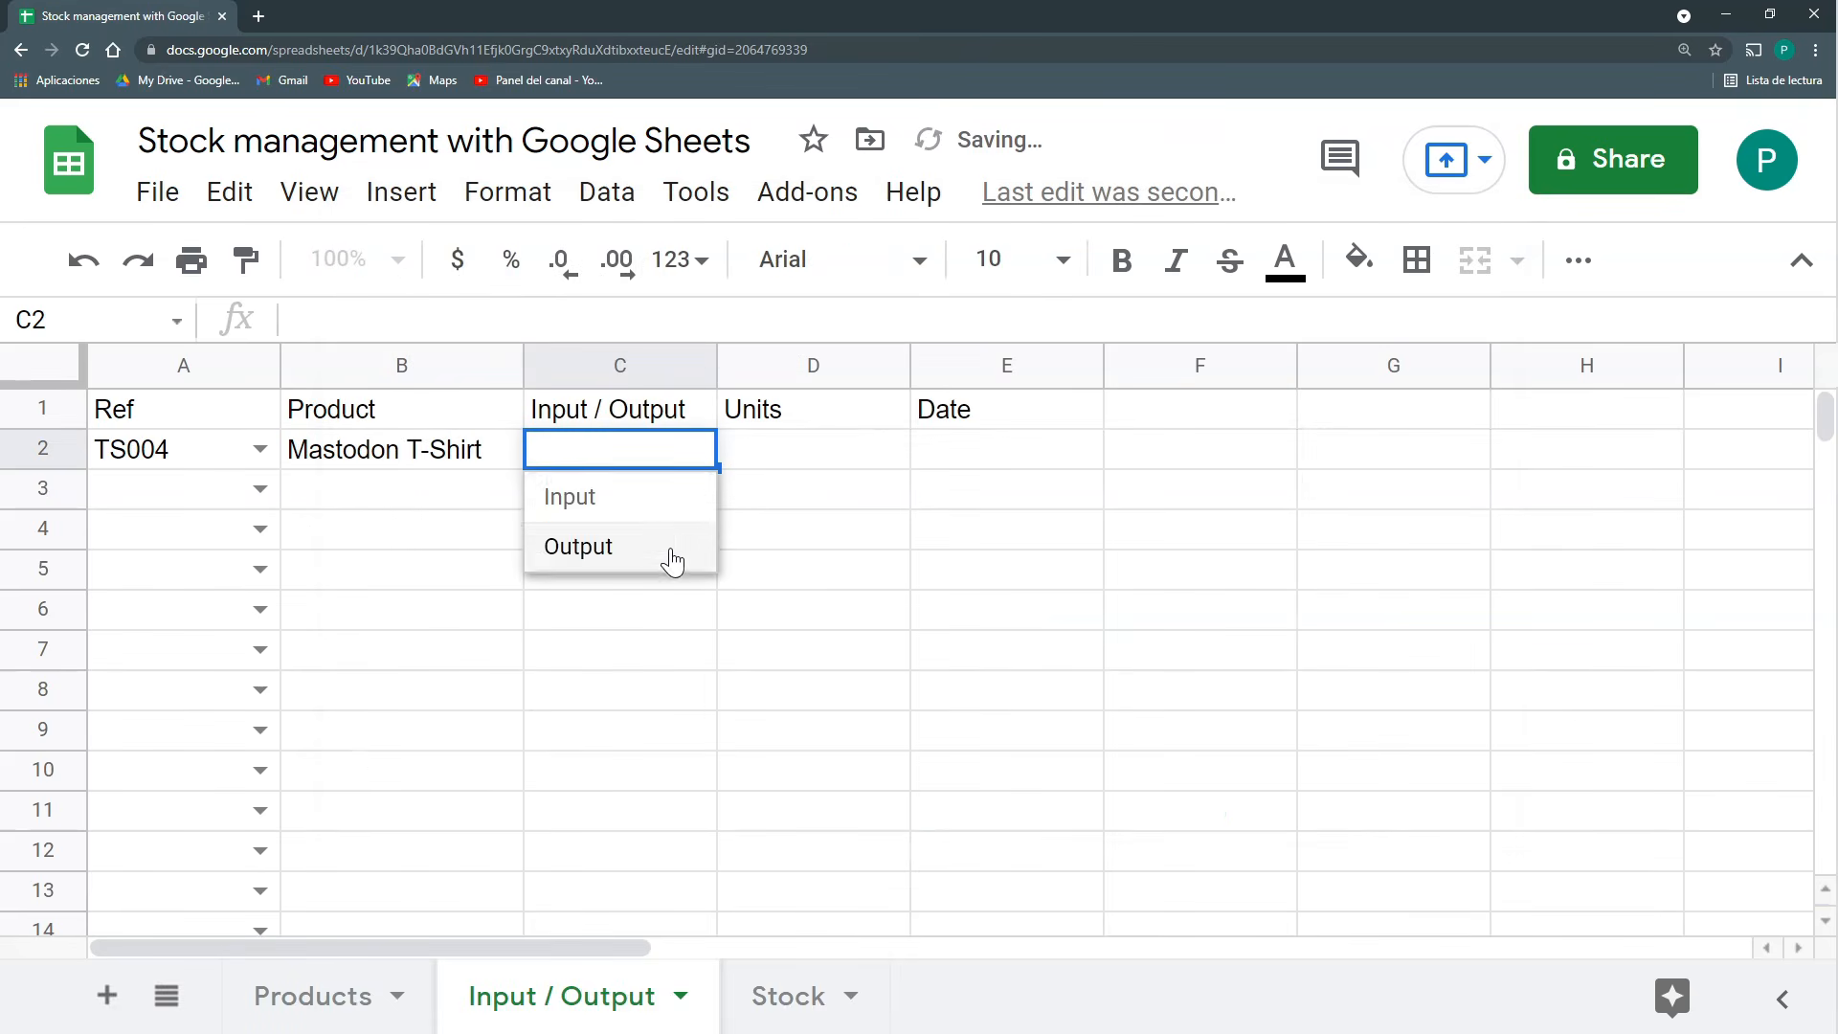
pyautogui.click(795, 489)
pyautogui.click(654, 458)
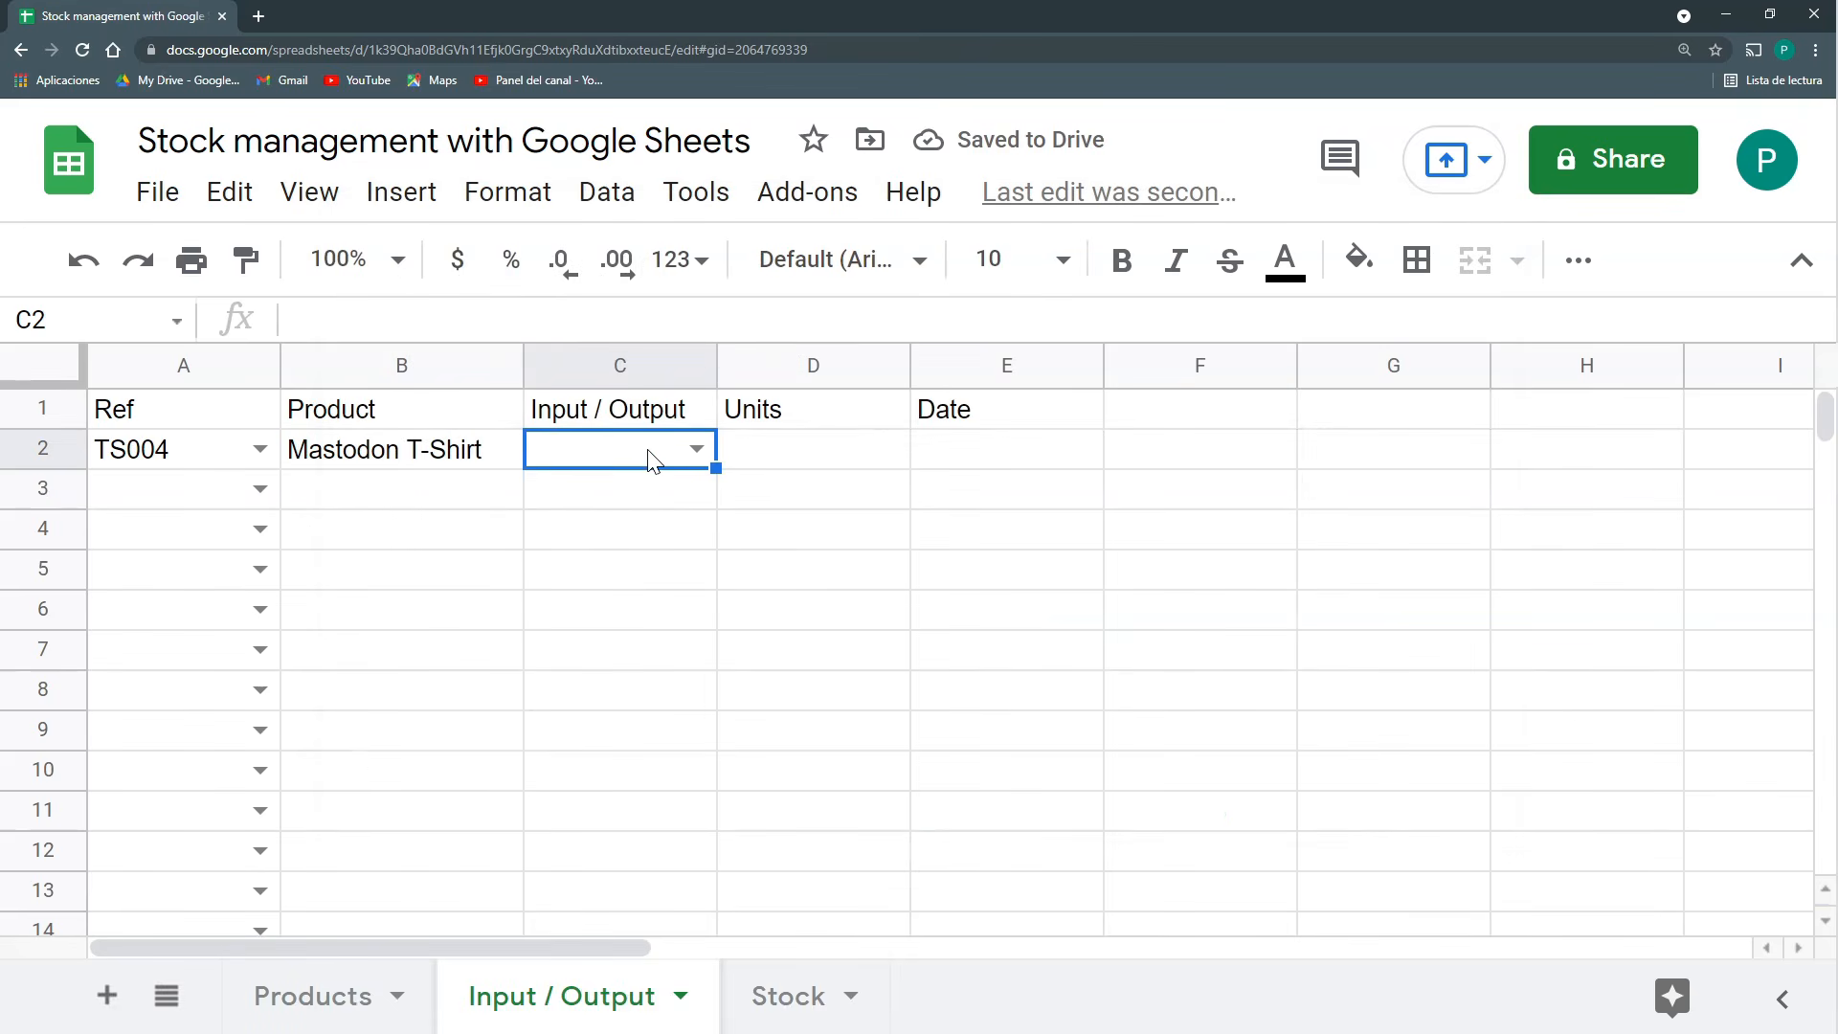
pyautogui.hotkey('ctrl', 'shift', 'Down')
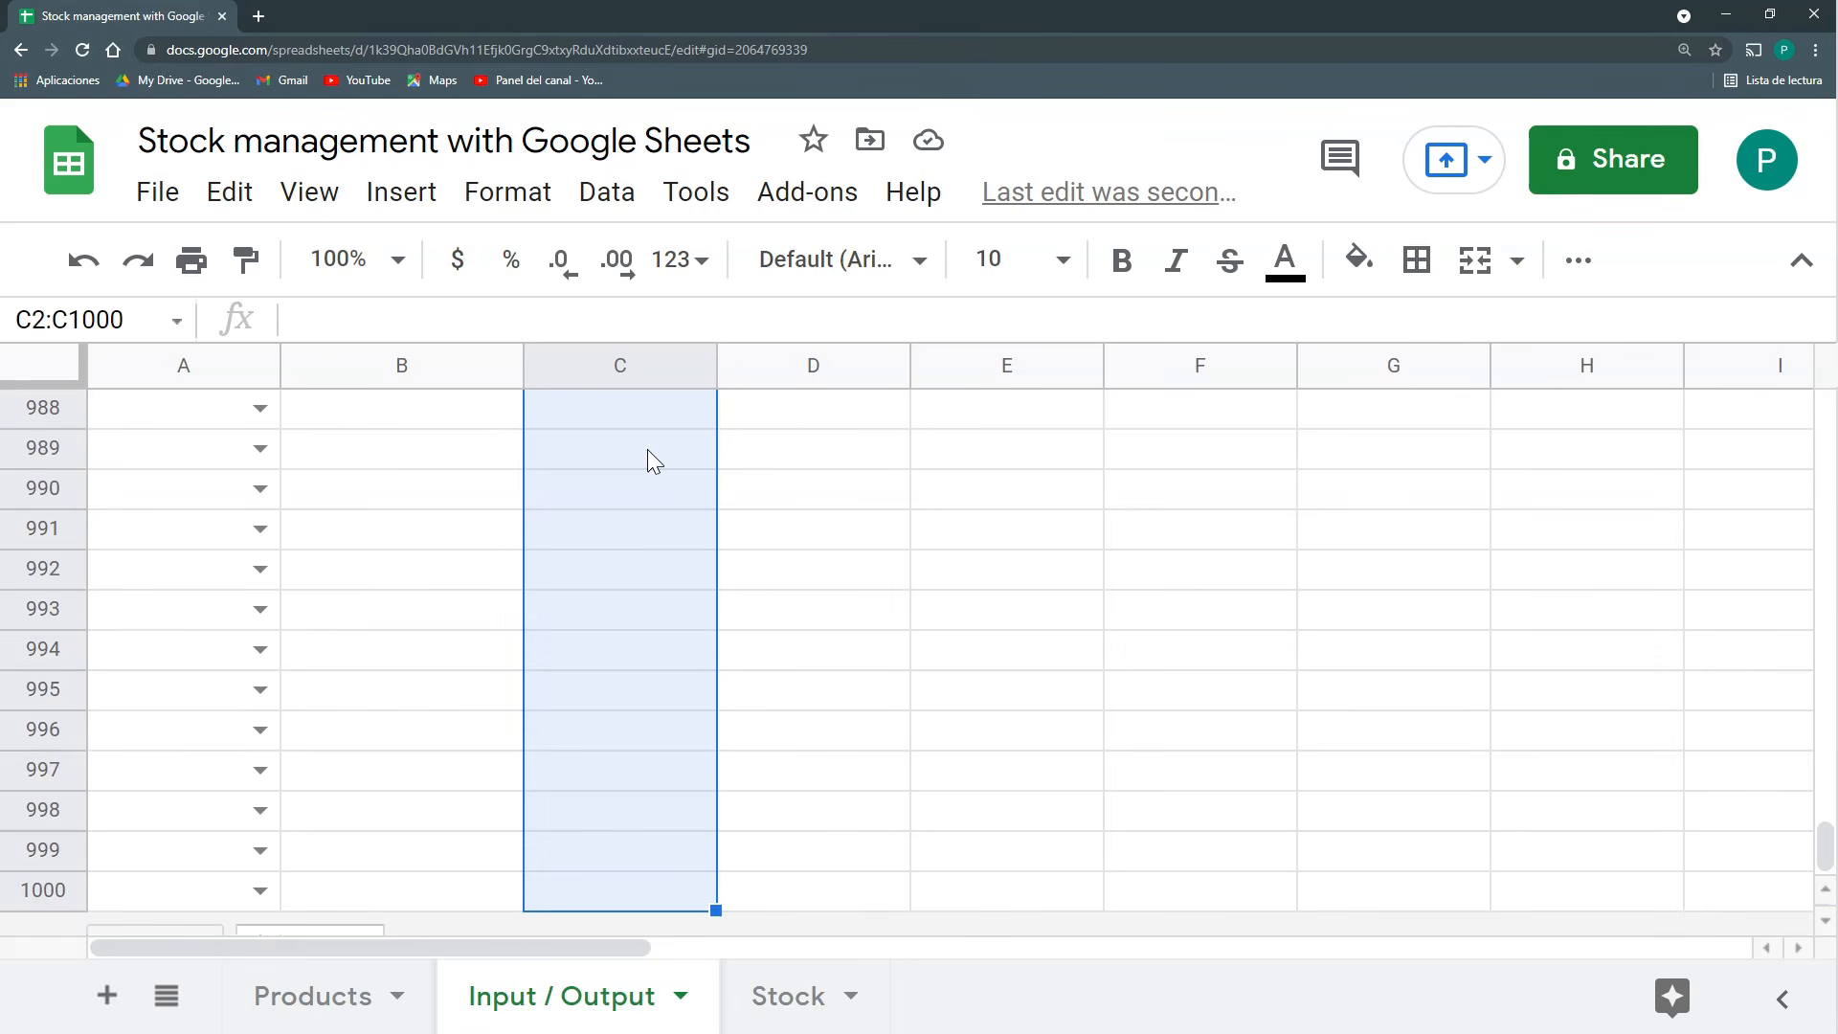
pyautogui.hotkey('ctrl', 'v')
pyautogui.click(657, 484)
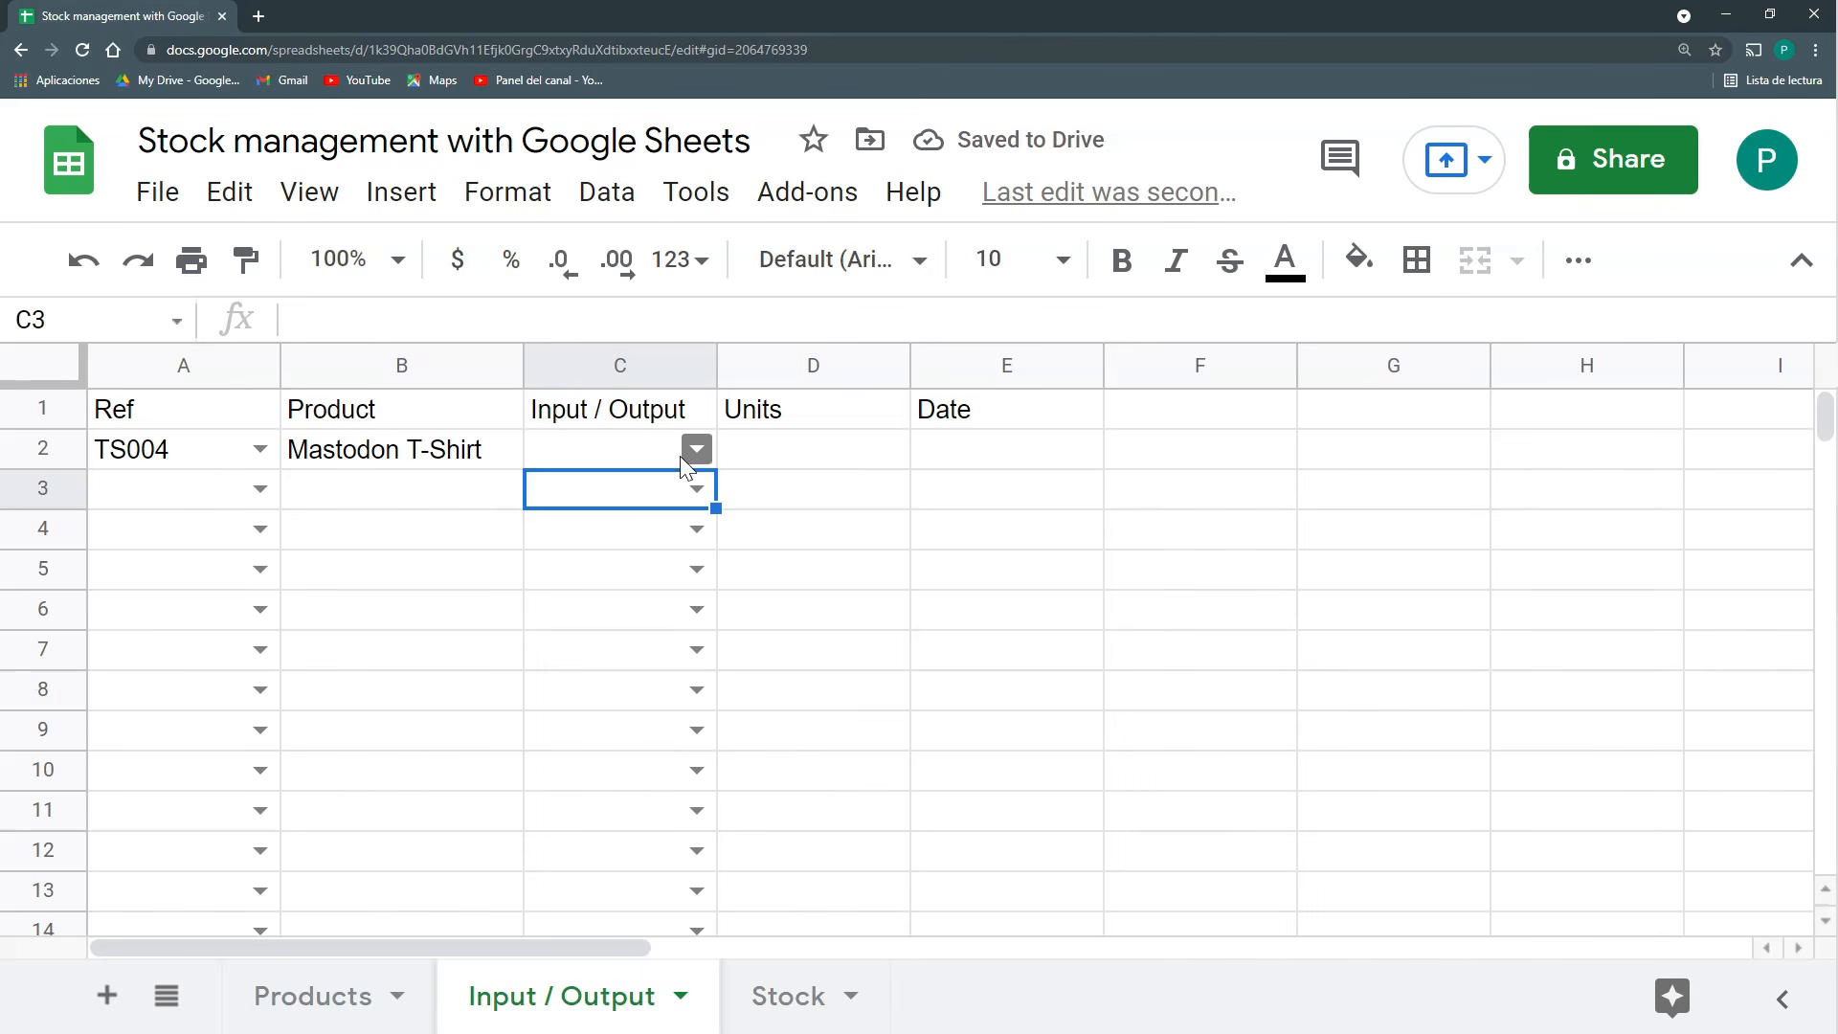
# Add data validation to the Units range D2:D1000 requiring a number greater than 0, rejecting invalid input.
pyautogui.click(761, 441)
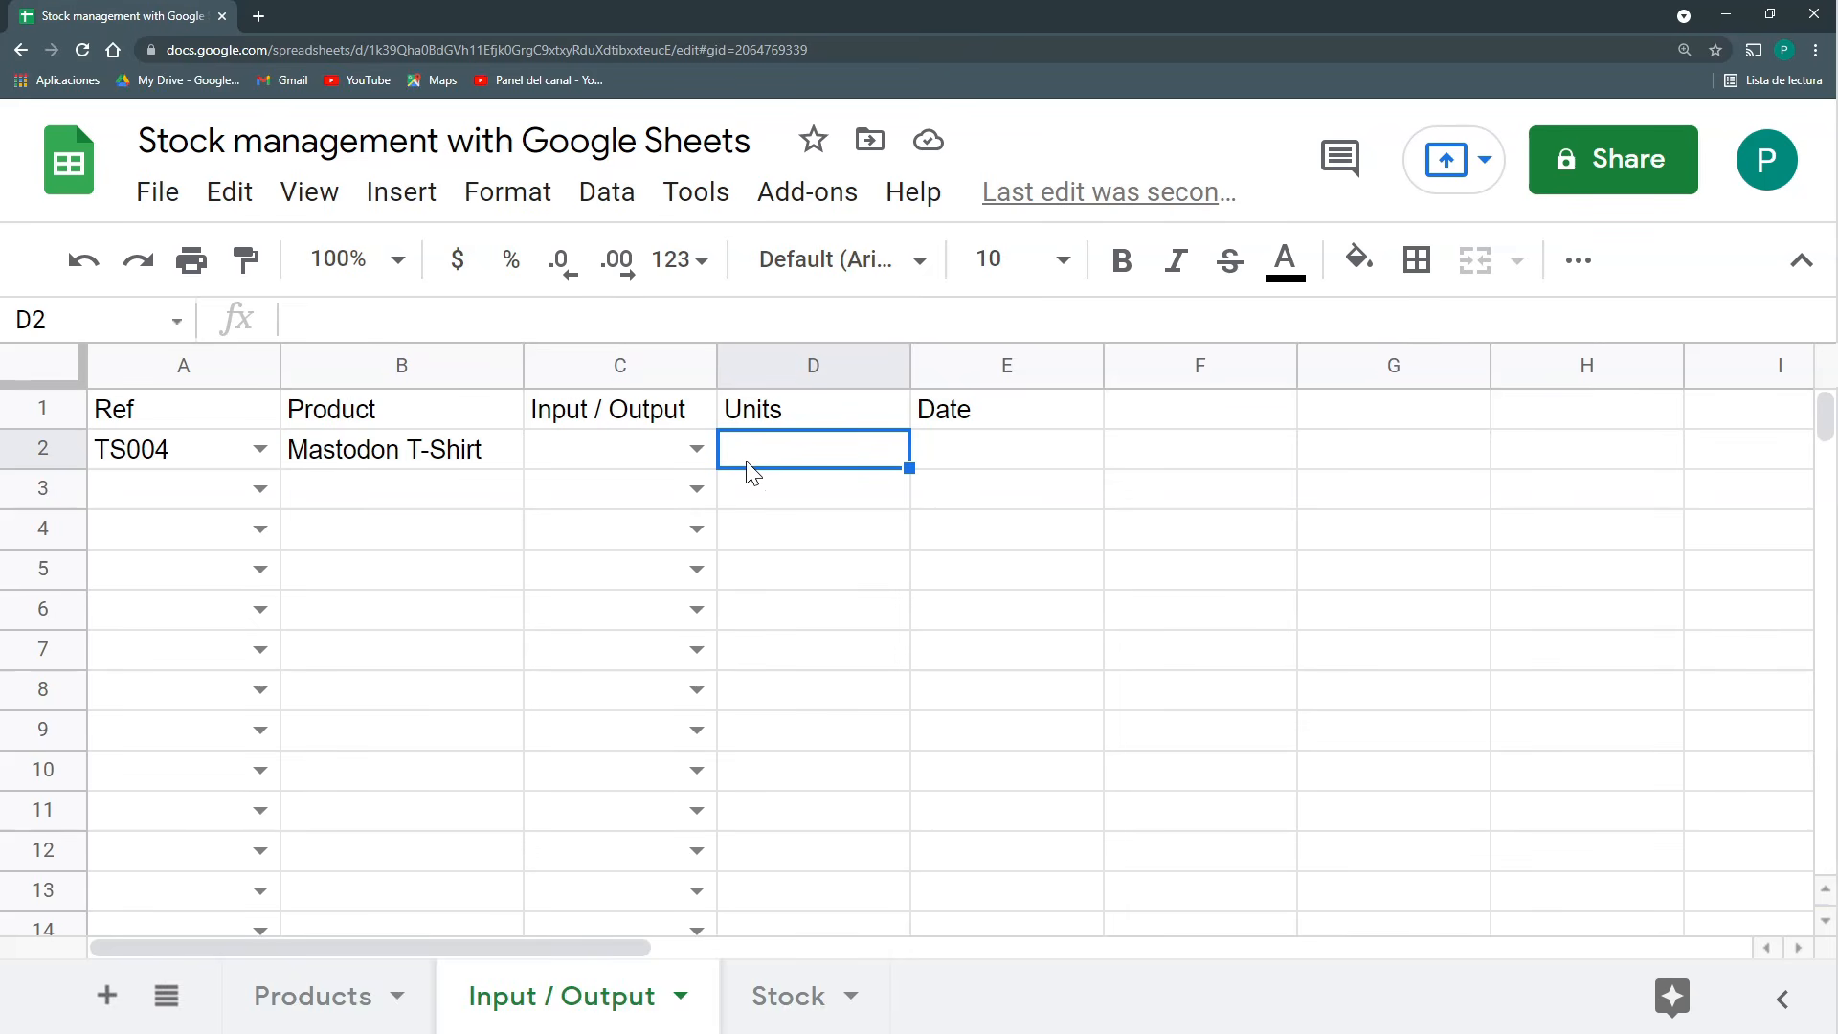
pyautogui.hotkey('ctrl', 'shift', 'Down')
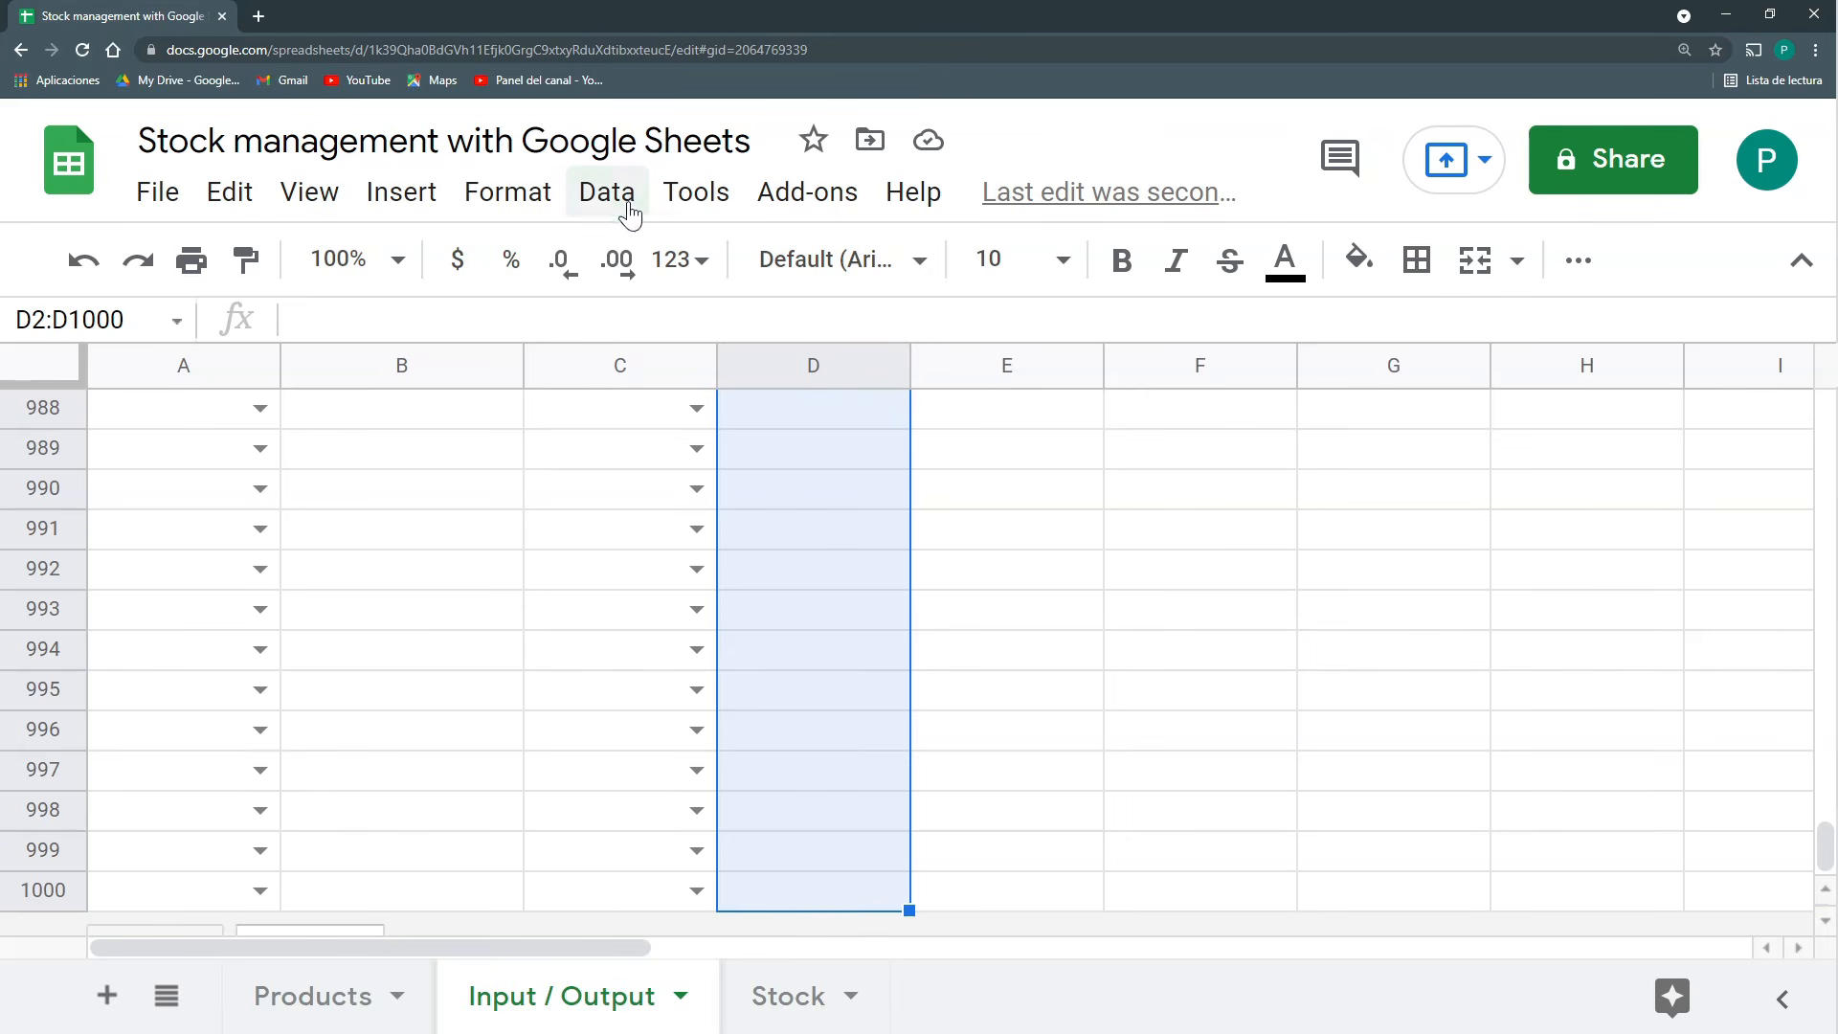
pyautogui.click(617, 199)
pyautogui.click(760, 685)
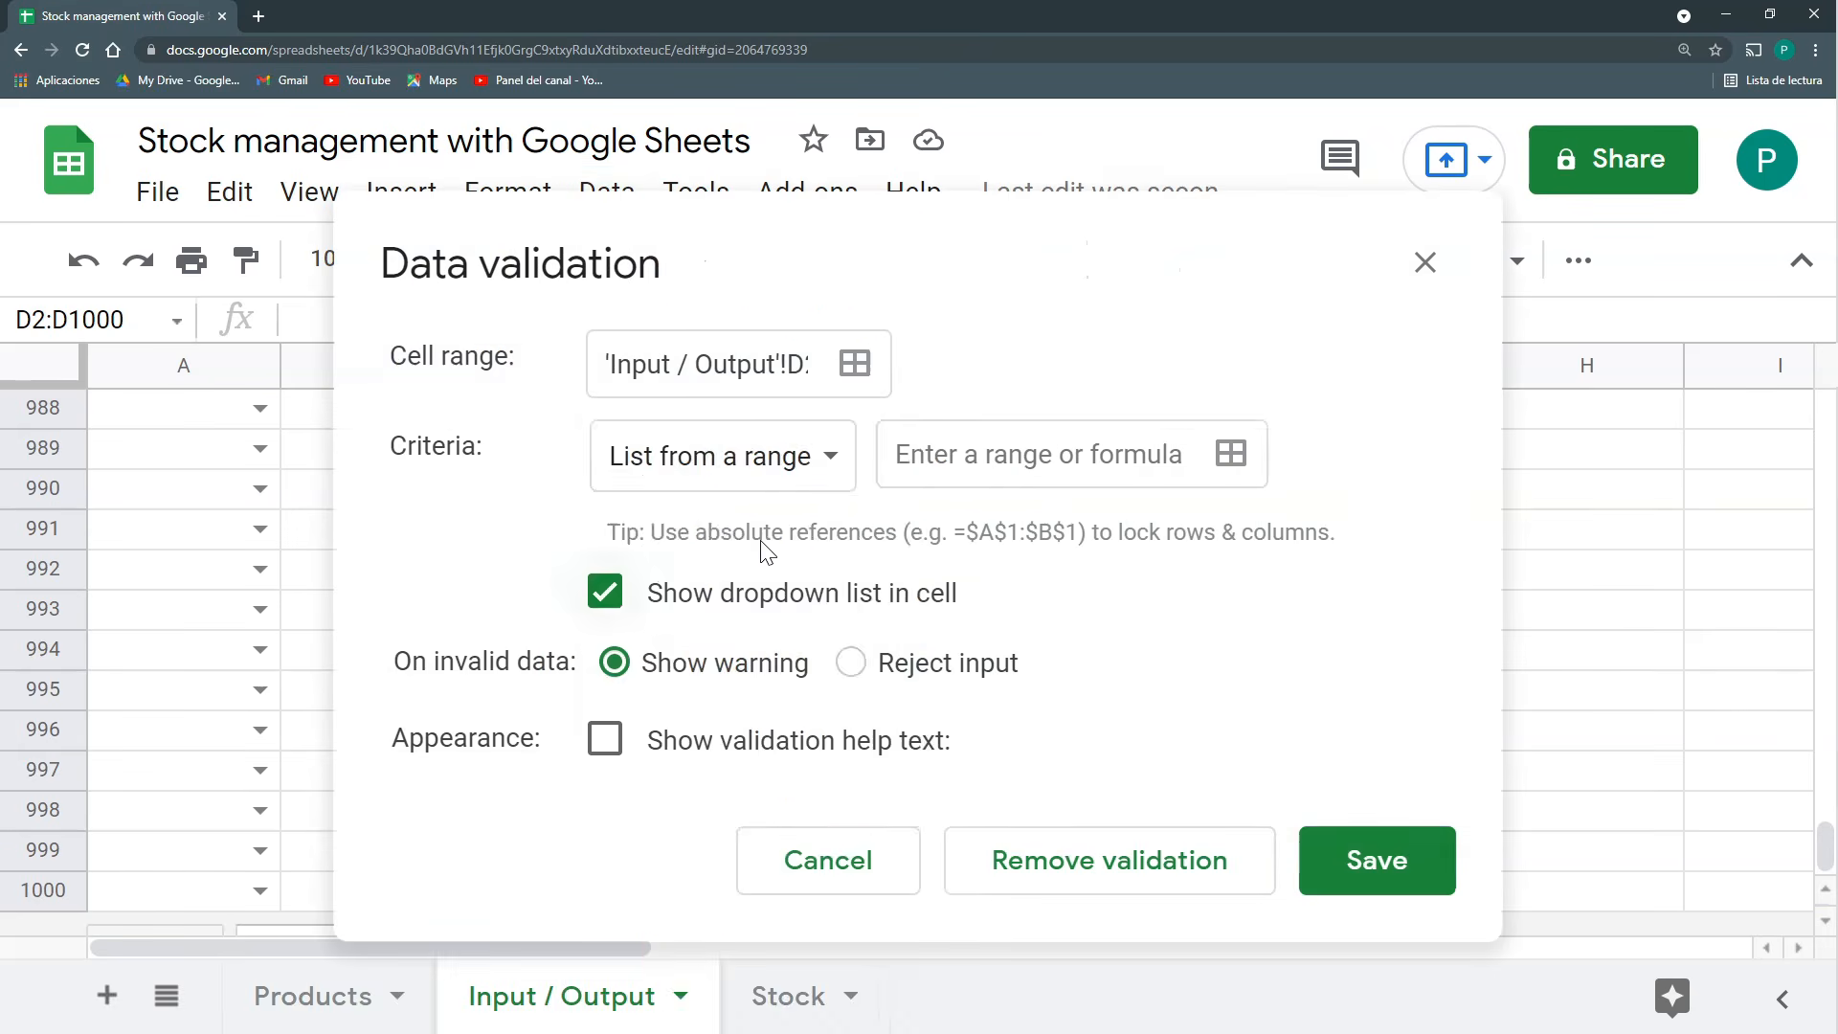
pyautogui.click(759, 479)
pyautogui.click(765, 580)
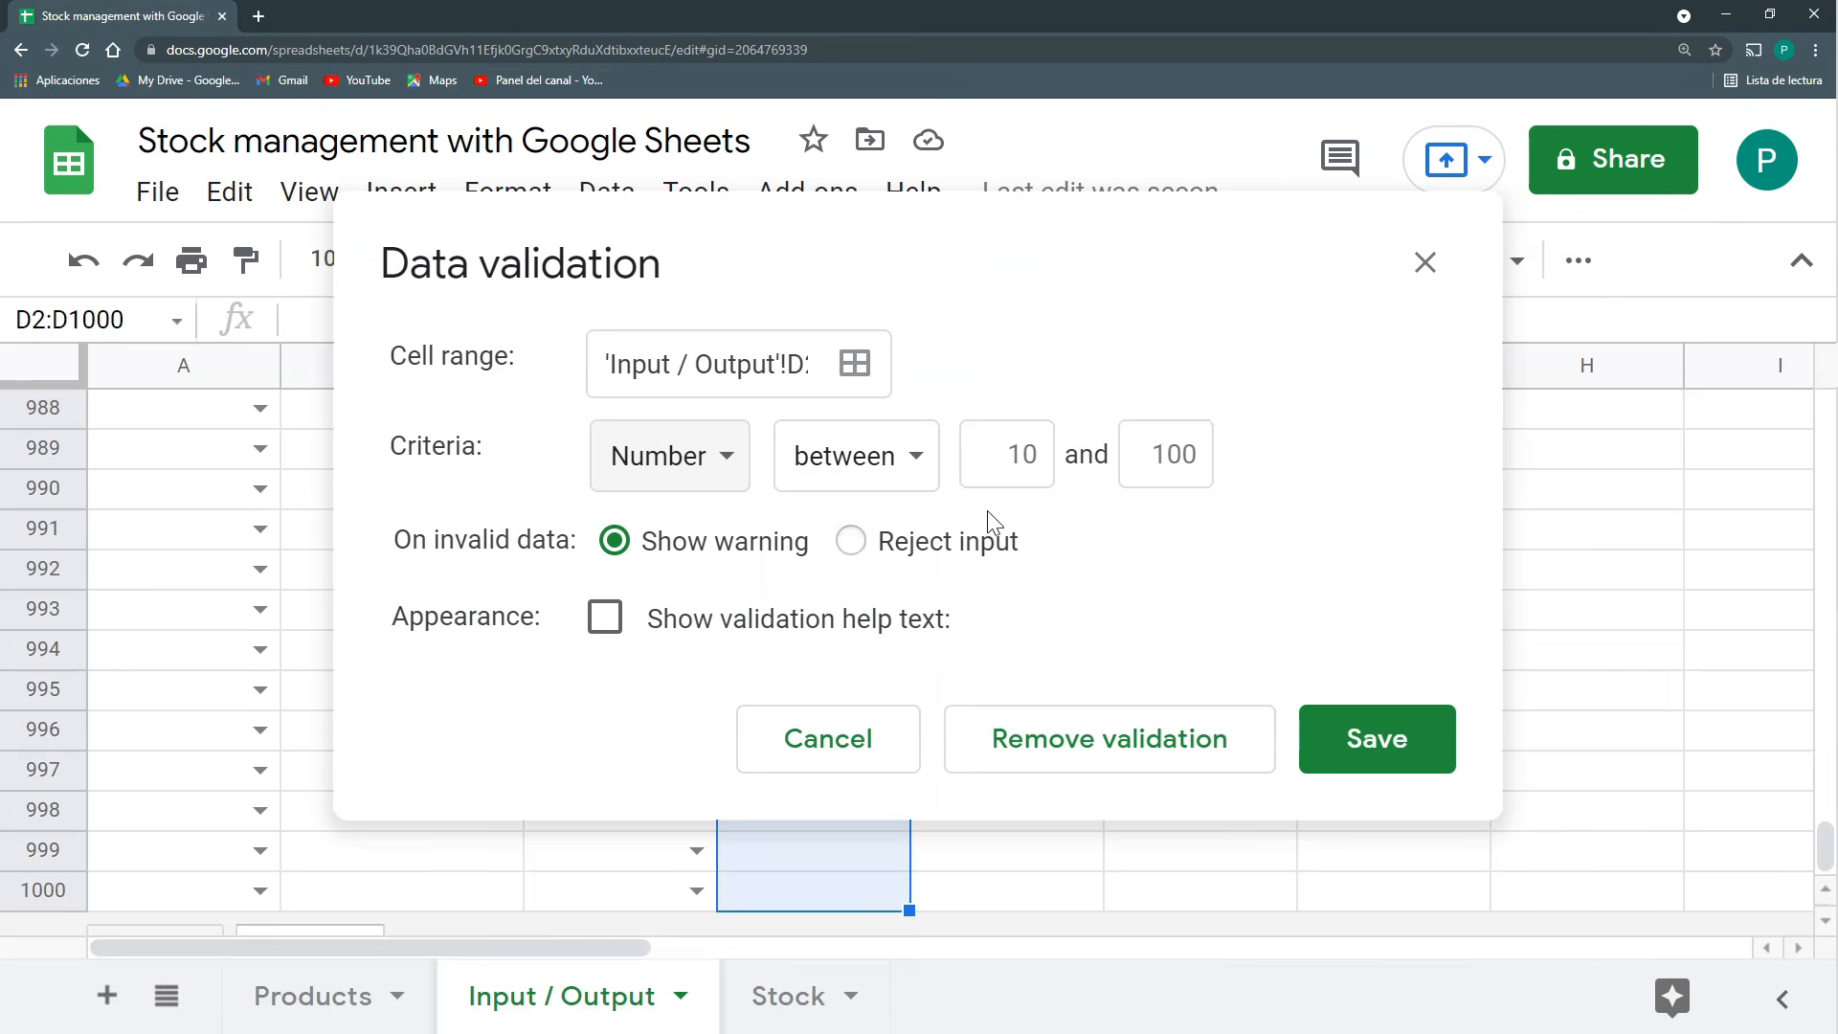
pyautogui.click(937, 476)
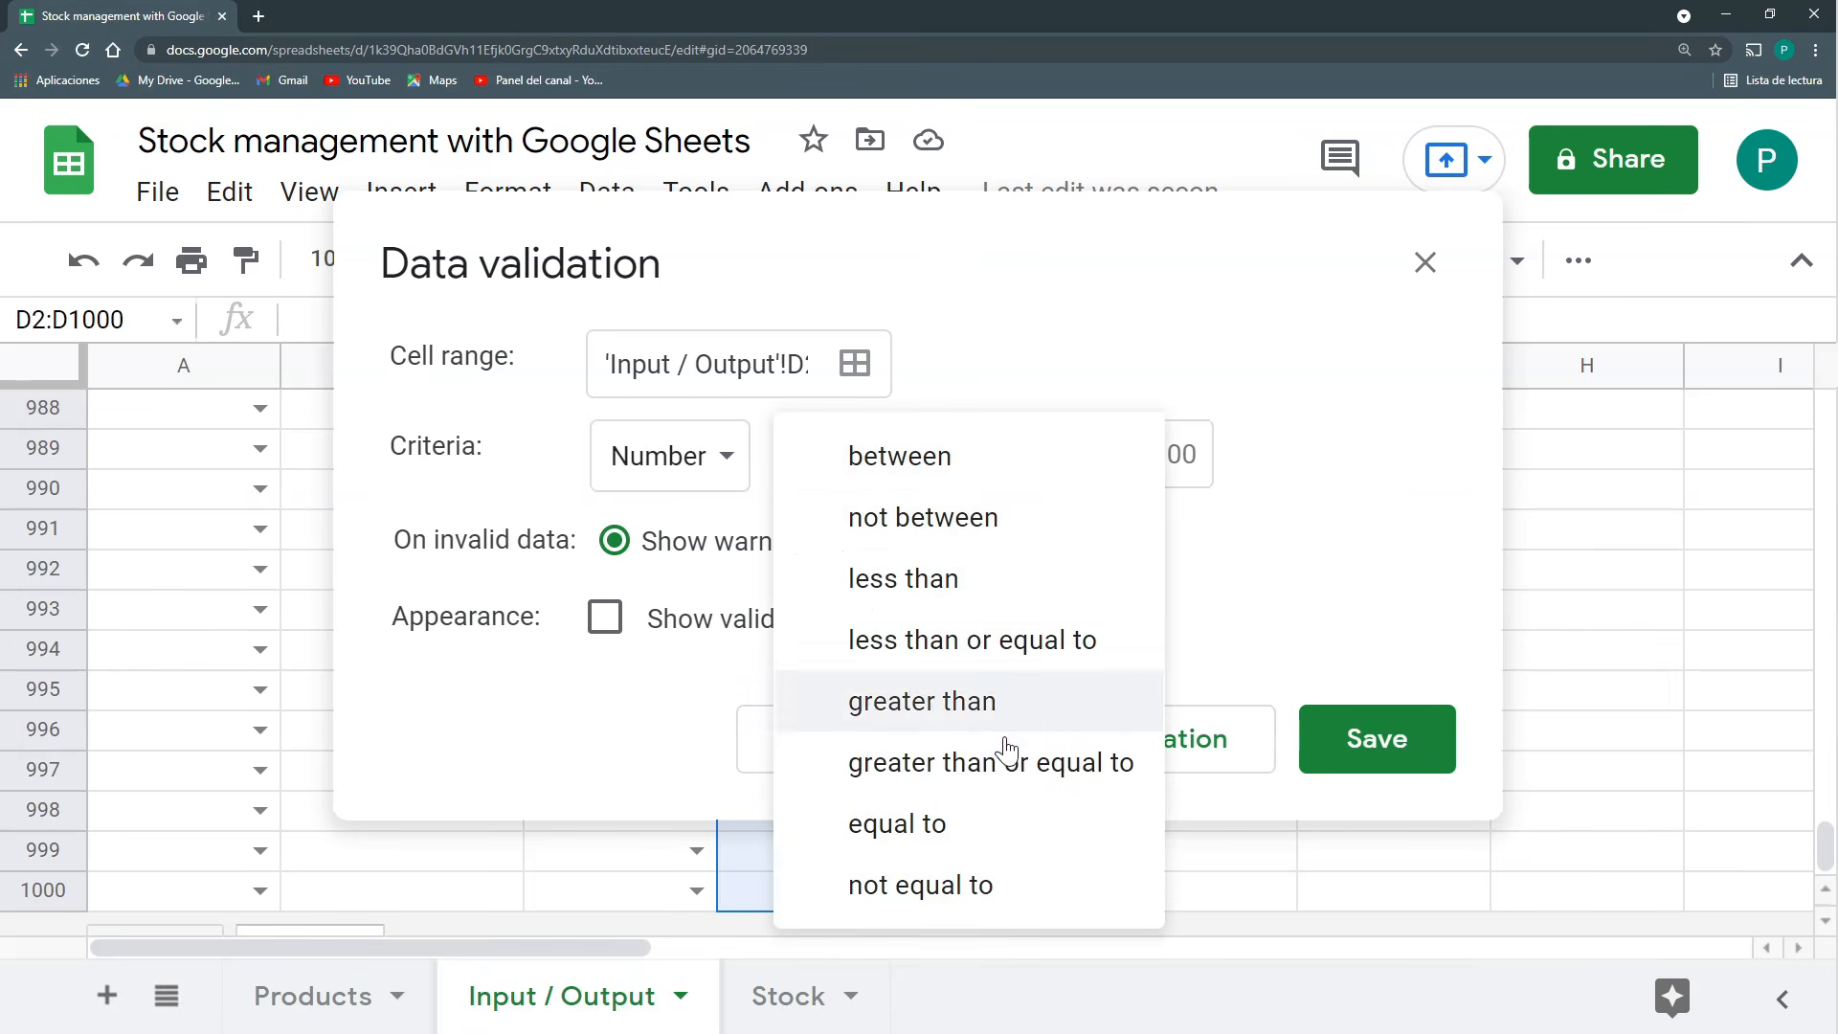
pyautogui.click(989, 713)
pyautogui.click(911, 543)
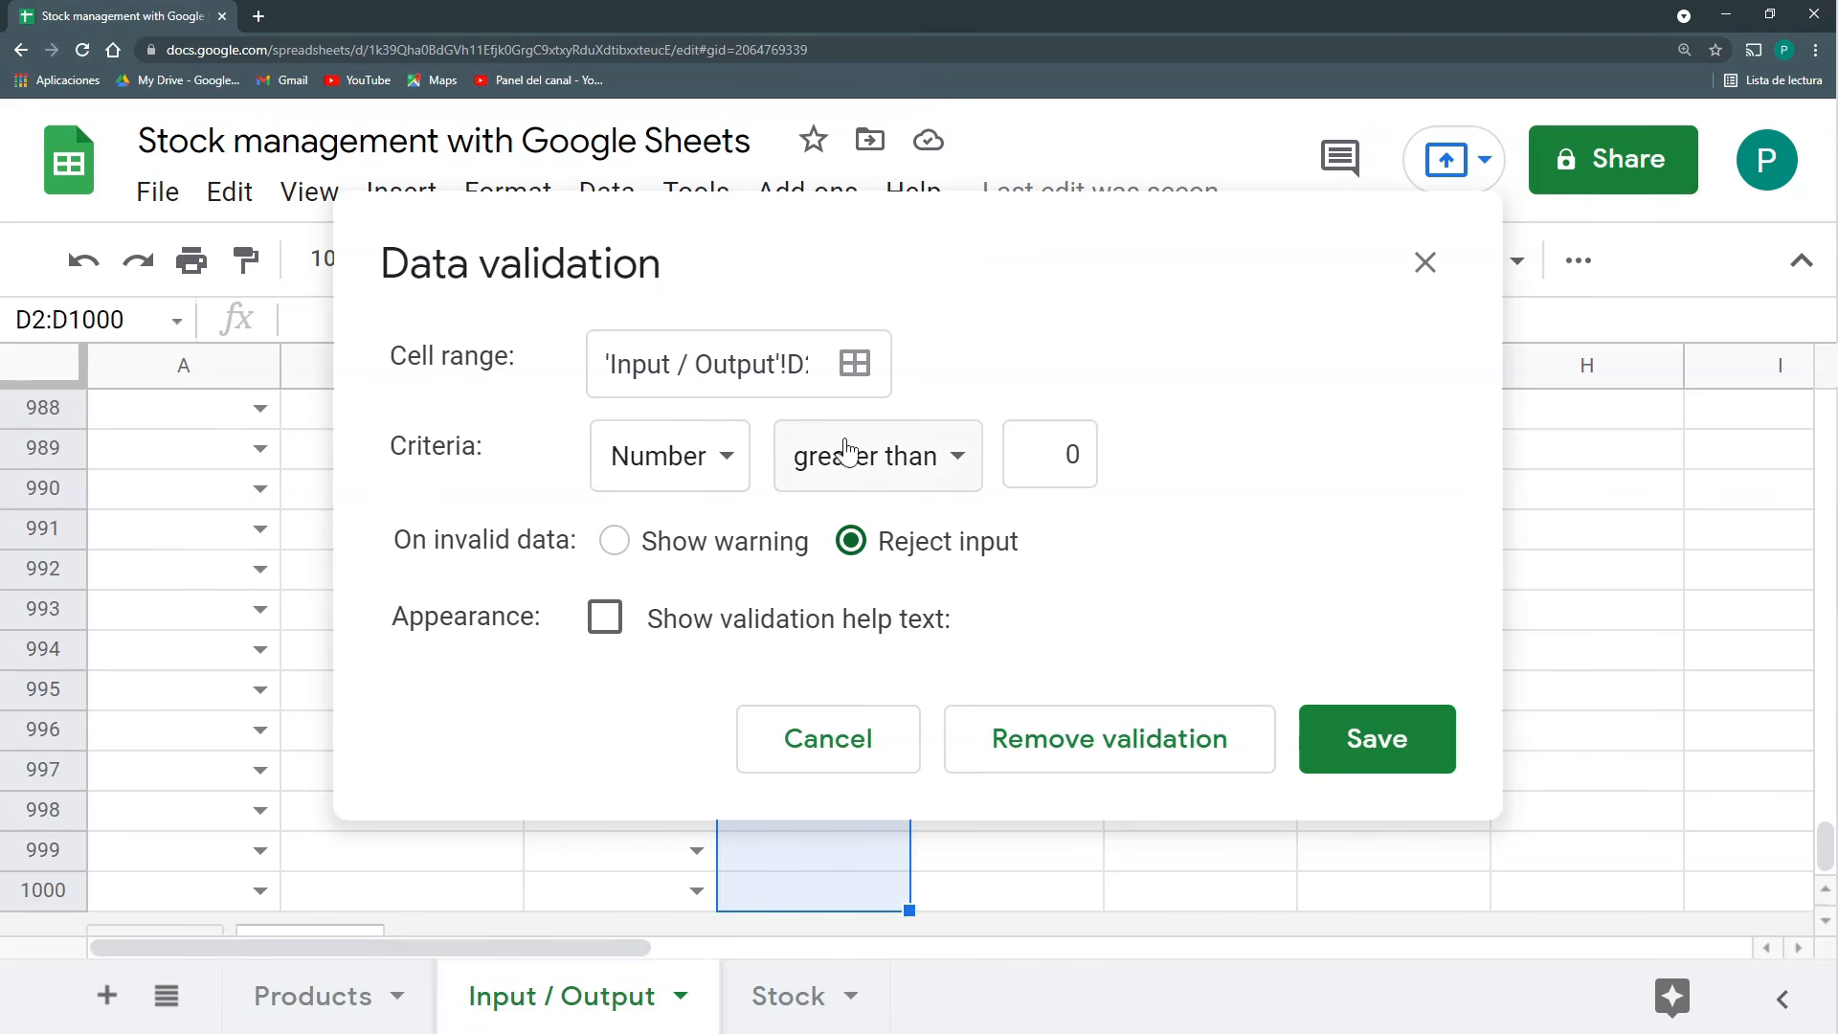
pyautogui.click(1331, 743)
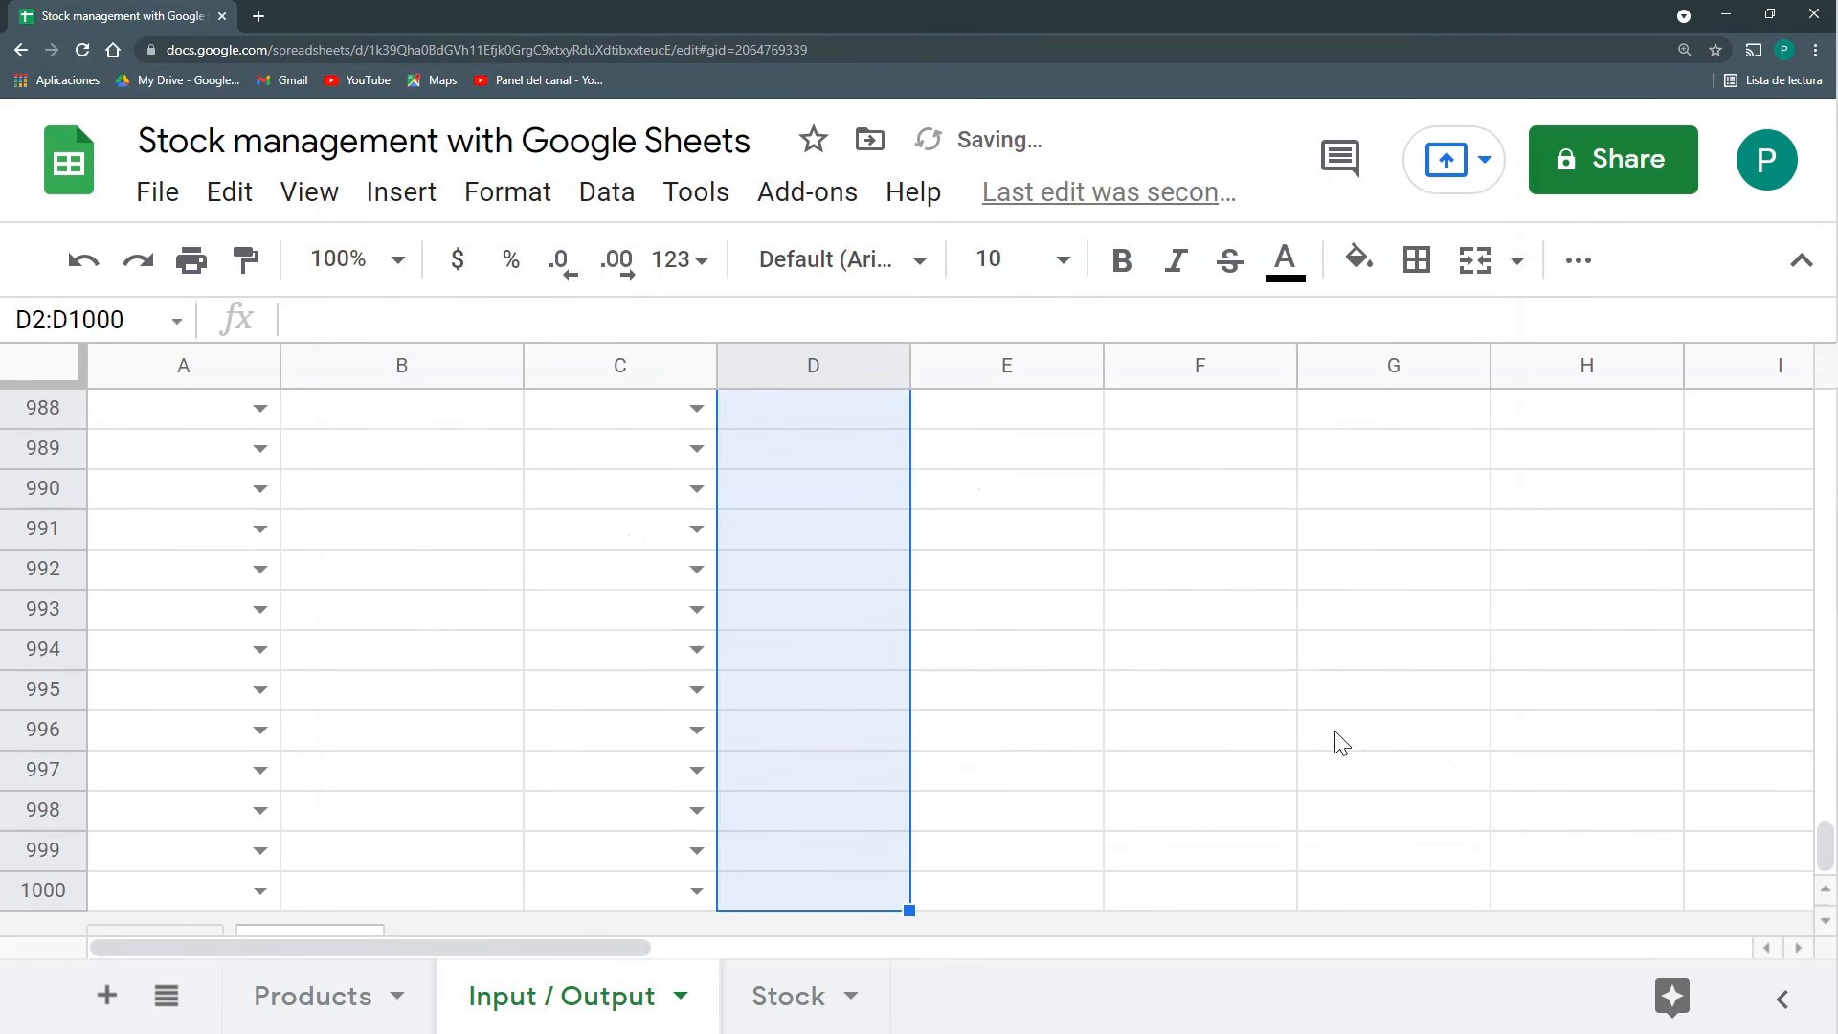
# Add data validation to the Date range E2:E1000 requiring a valid date, rejecting invalid input.
pyautogui.moveTo(1824, 842); pyautogui.dragTo(1781, 374)
pyautogui.click(986, 498)
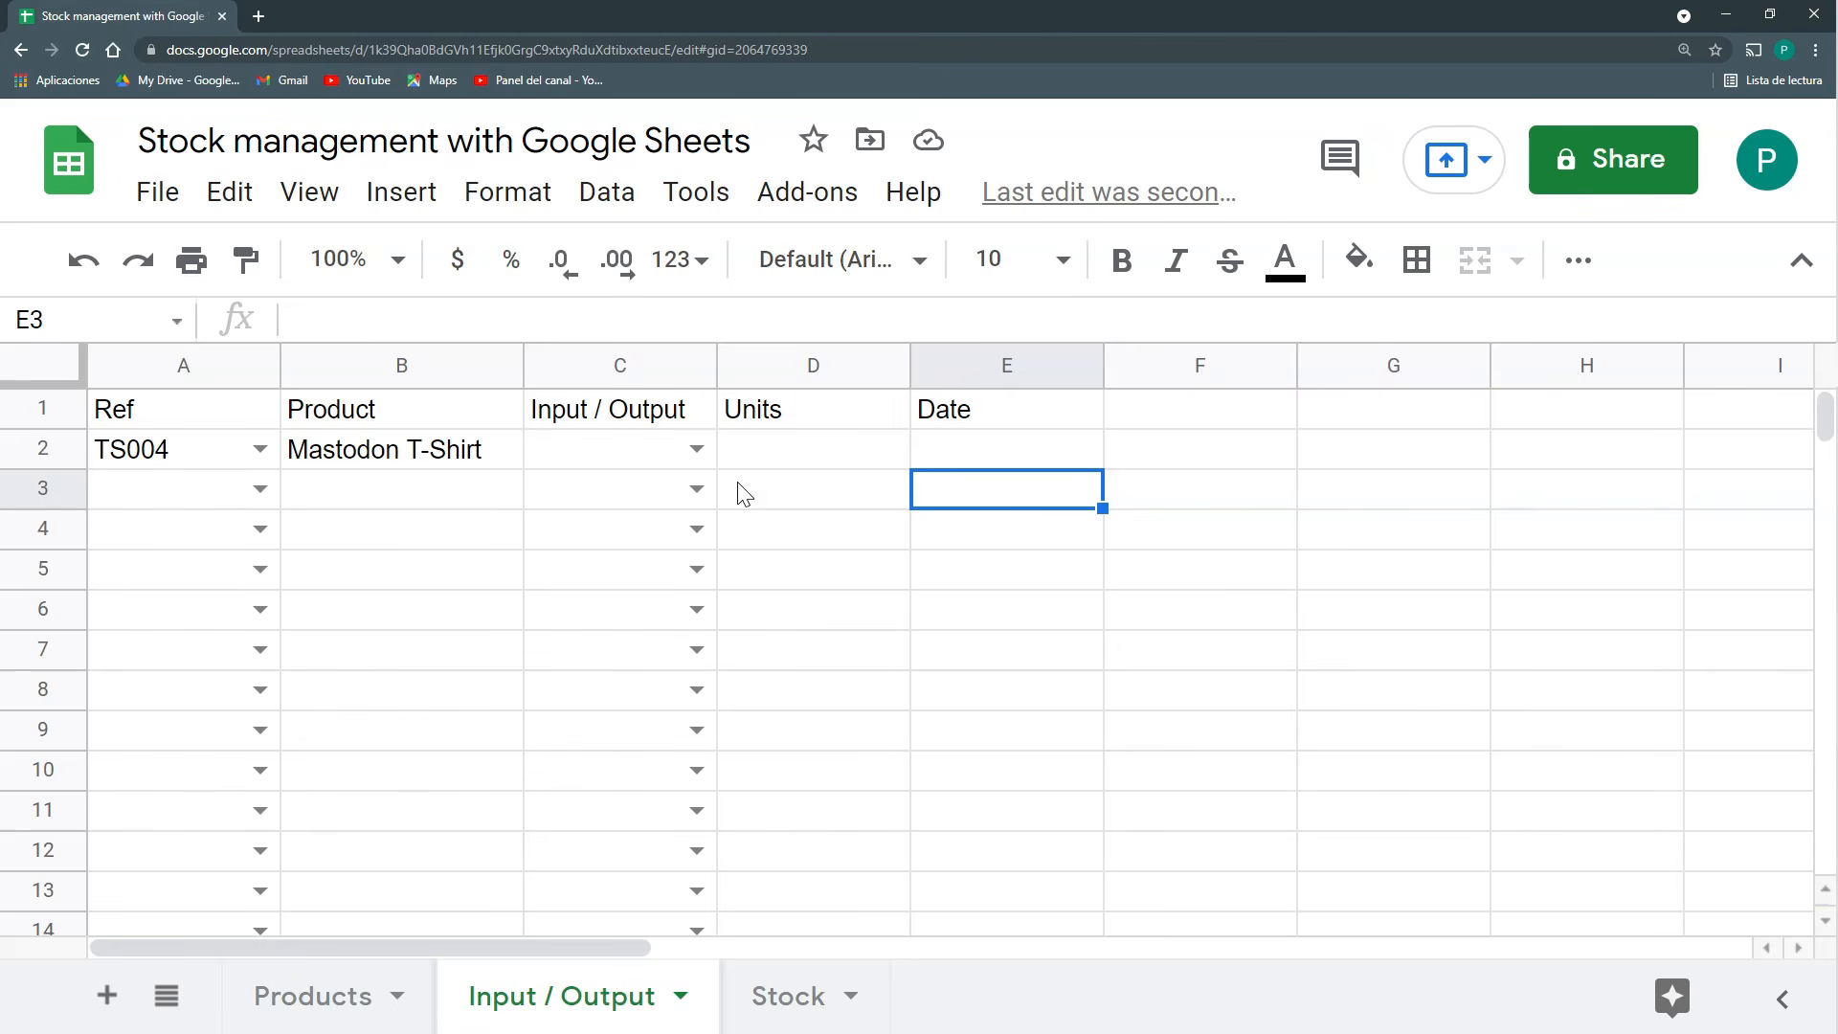
pyautogui.click(936, 450)
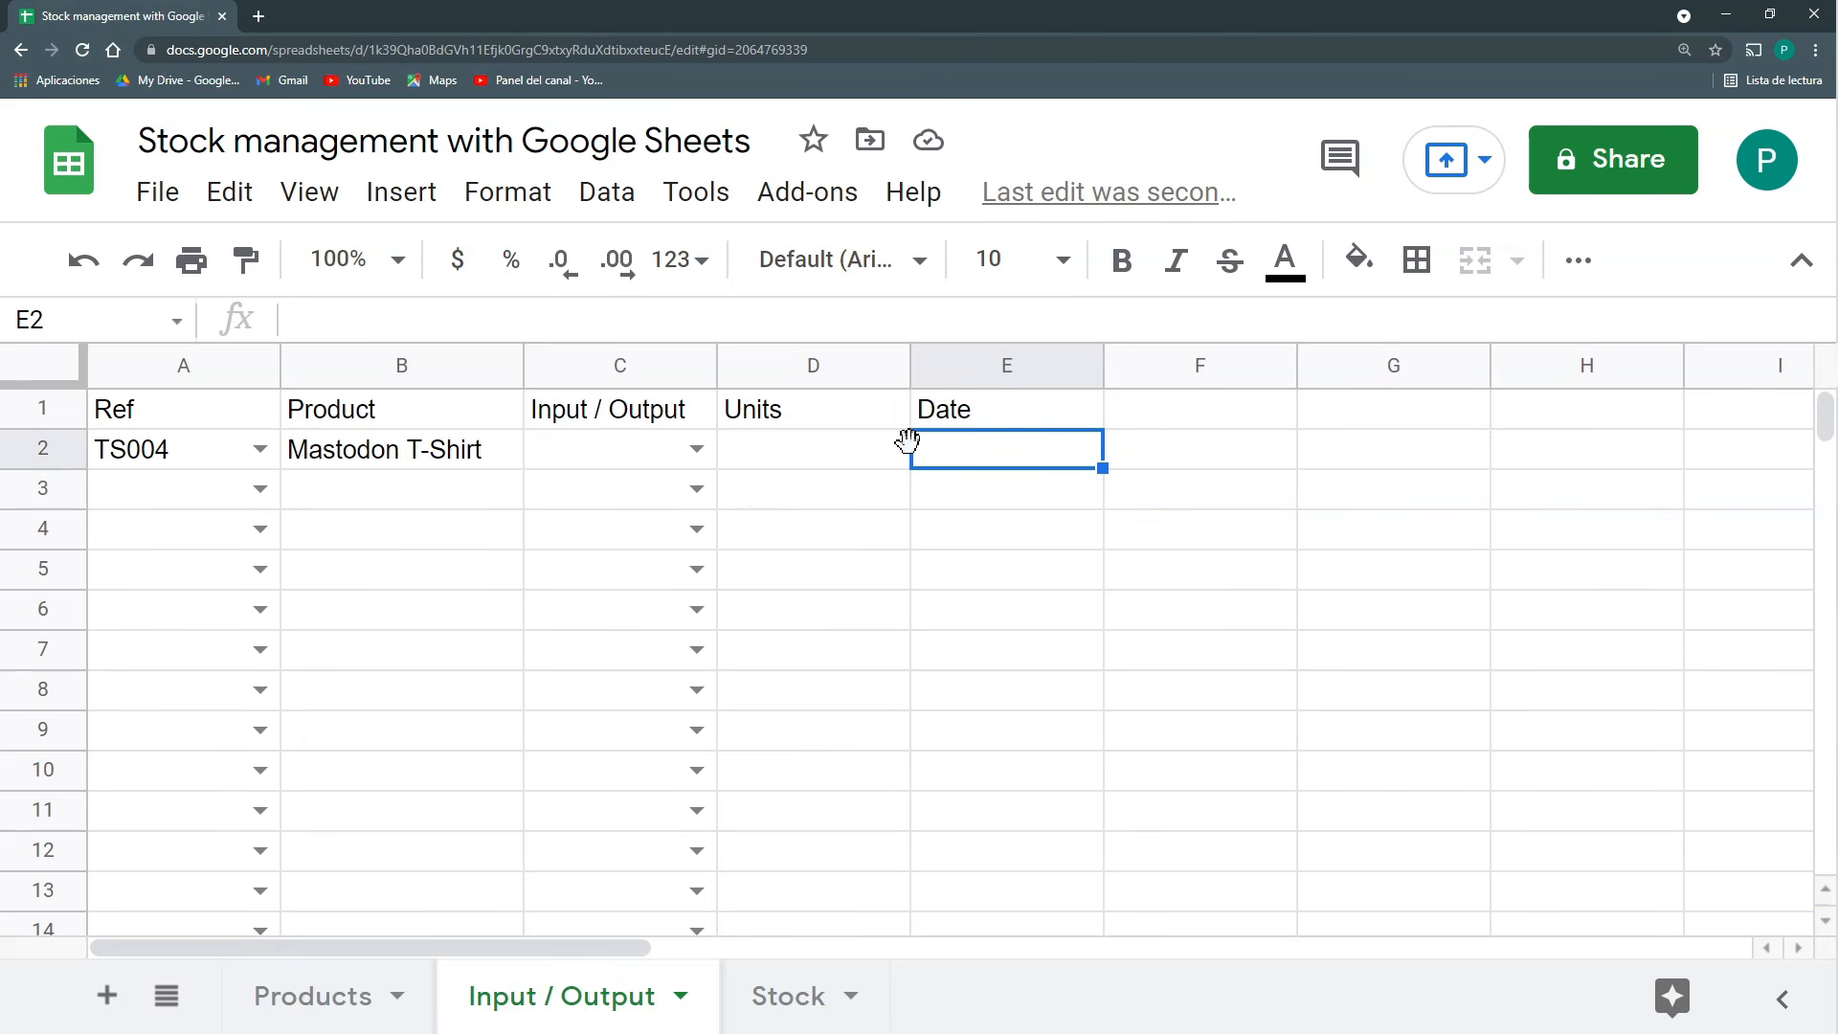
pyautogui.hotkey('ctrl', 'shift', 'Down')
pyautogui.click(612, 196)
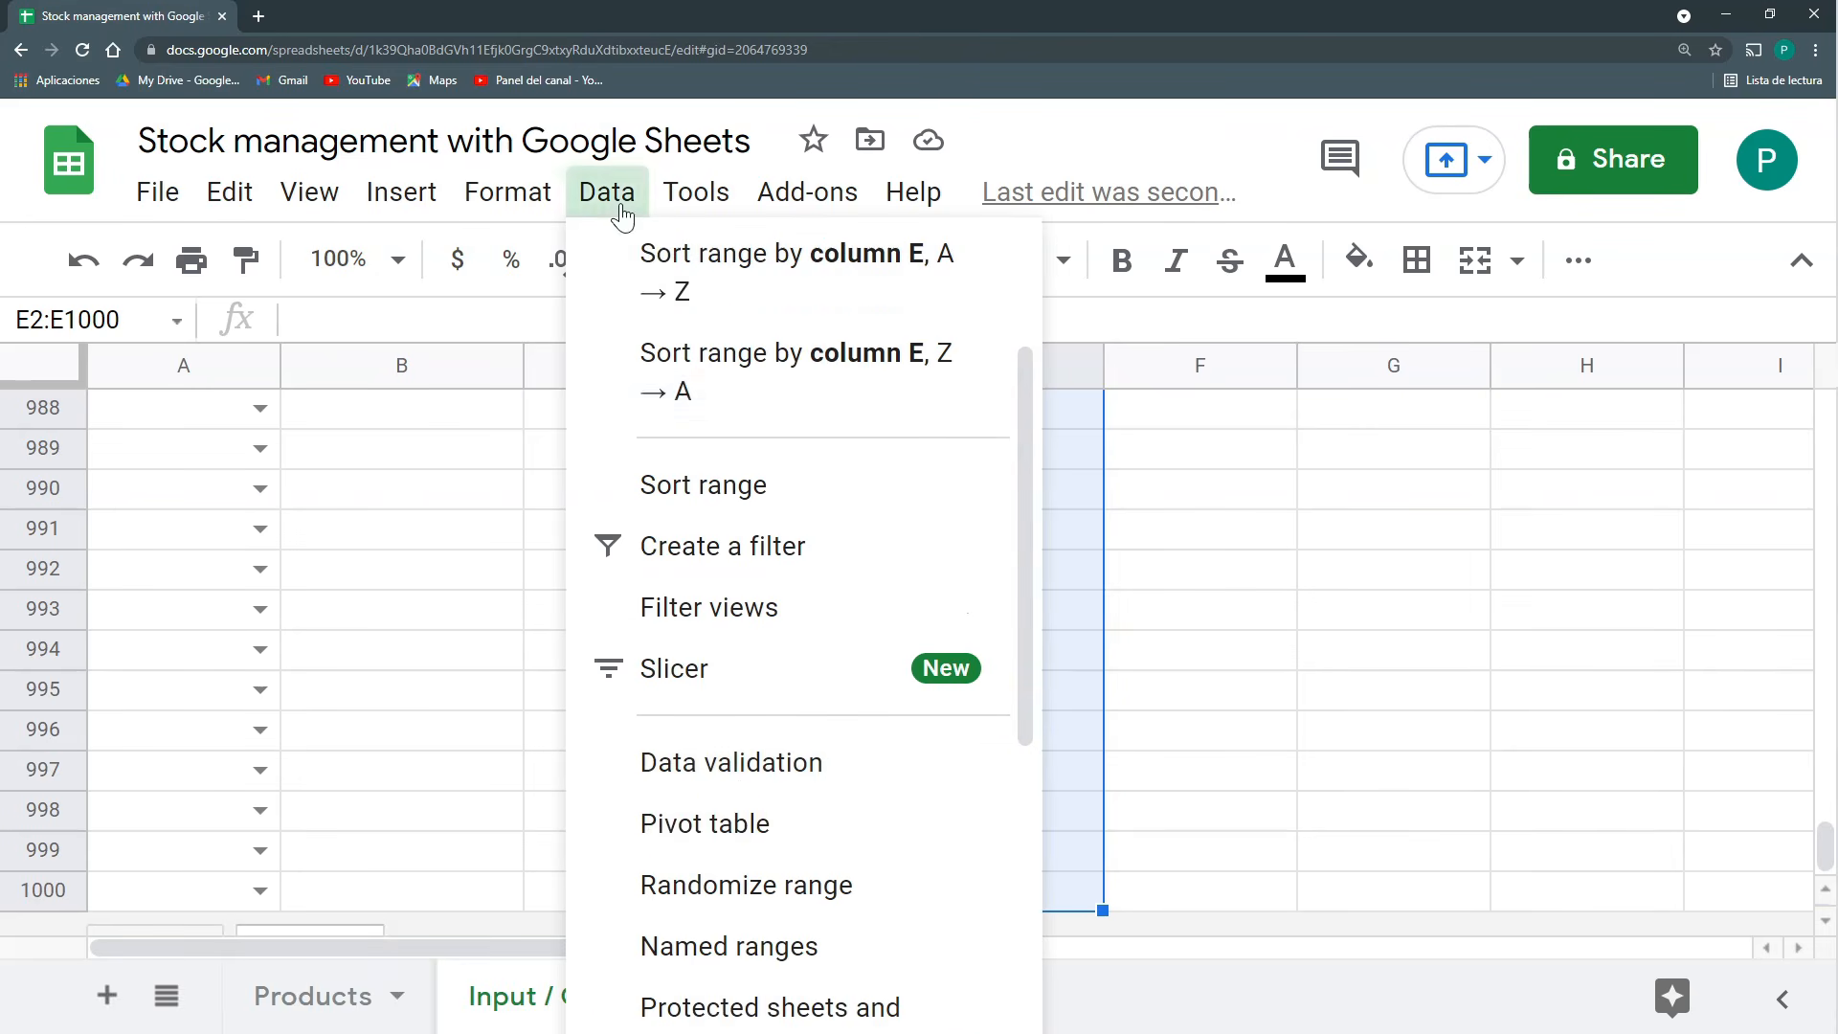
pyautogui.click(739, 692)
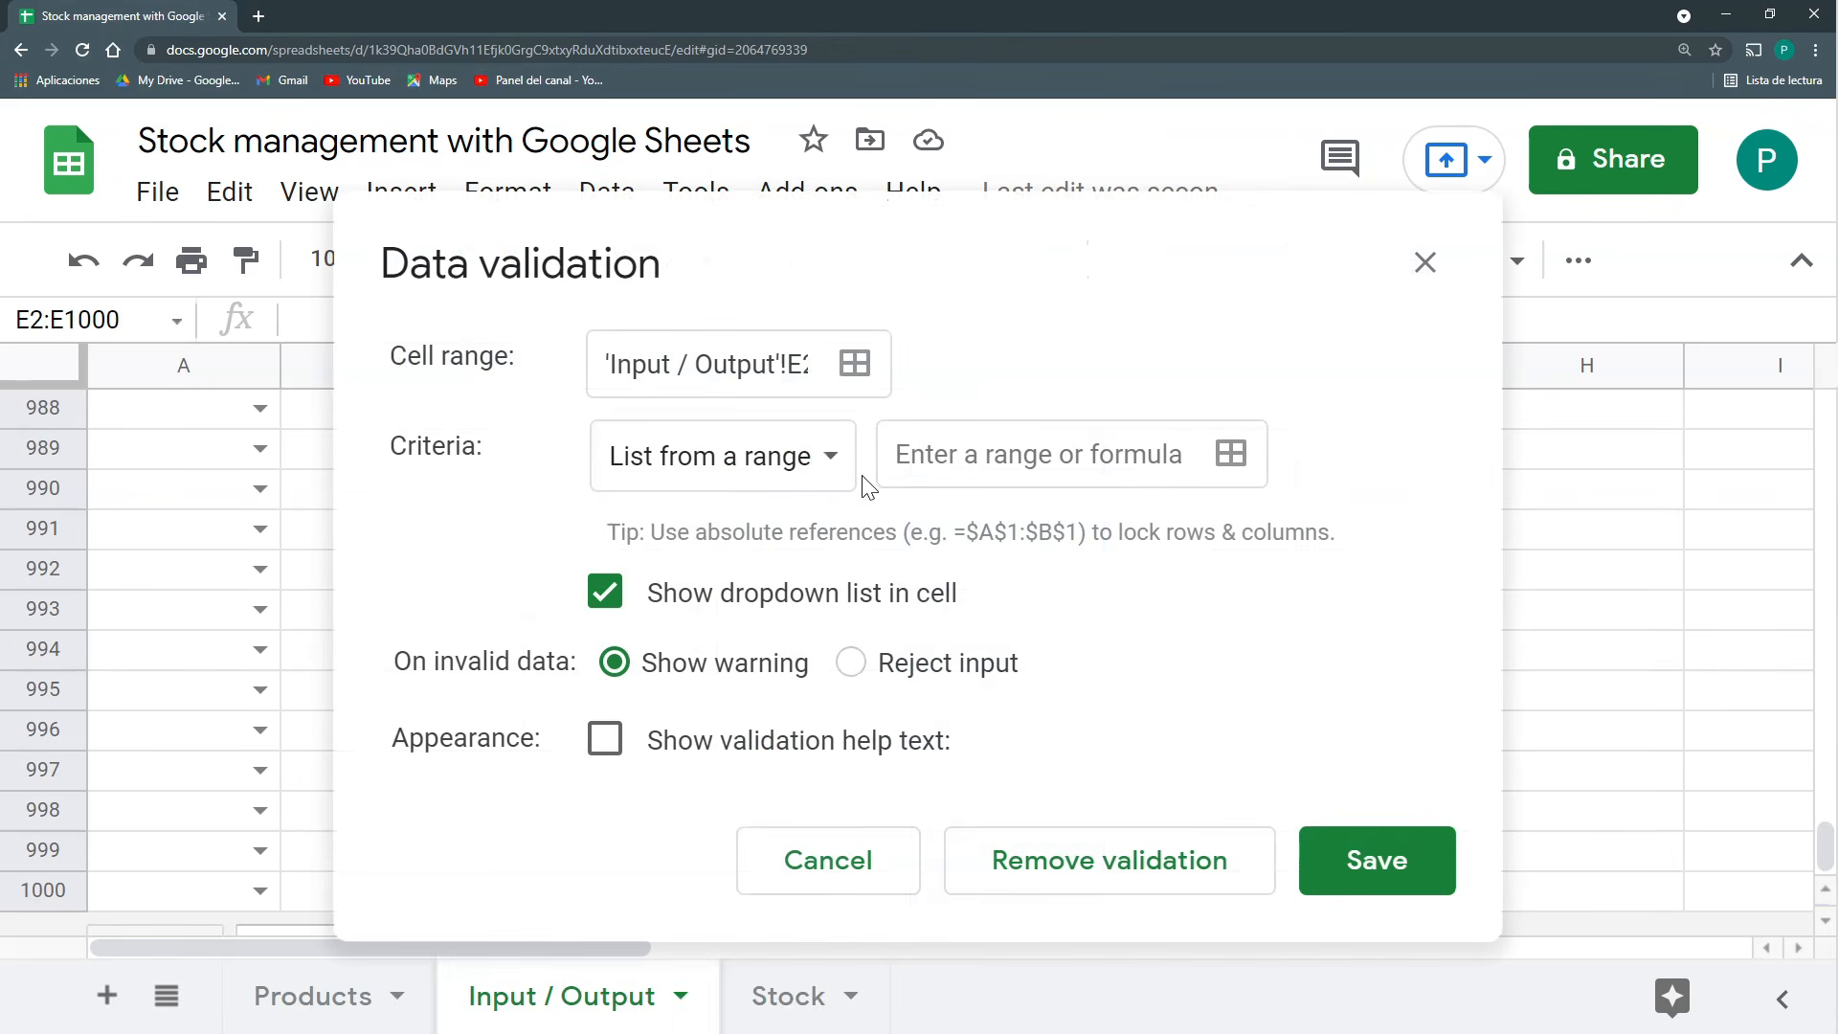
pyautogui.click(814, 455)
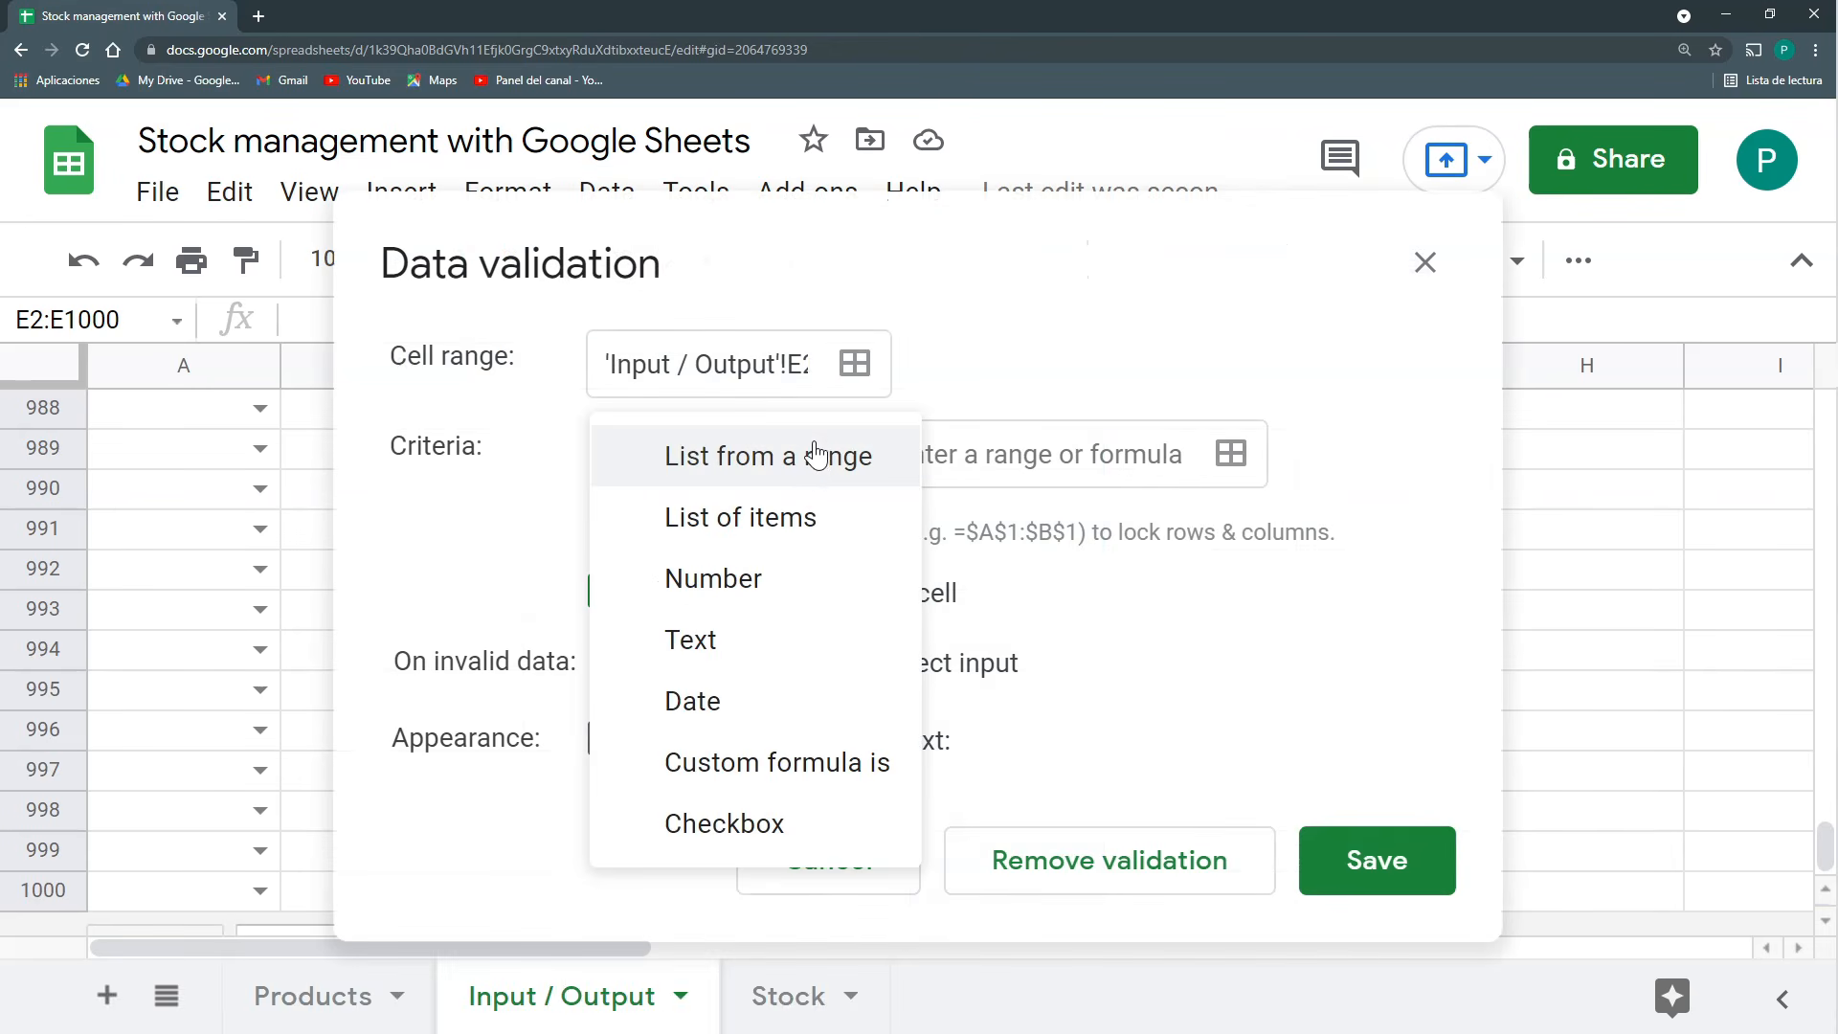
pyautogui.click(769, 727)
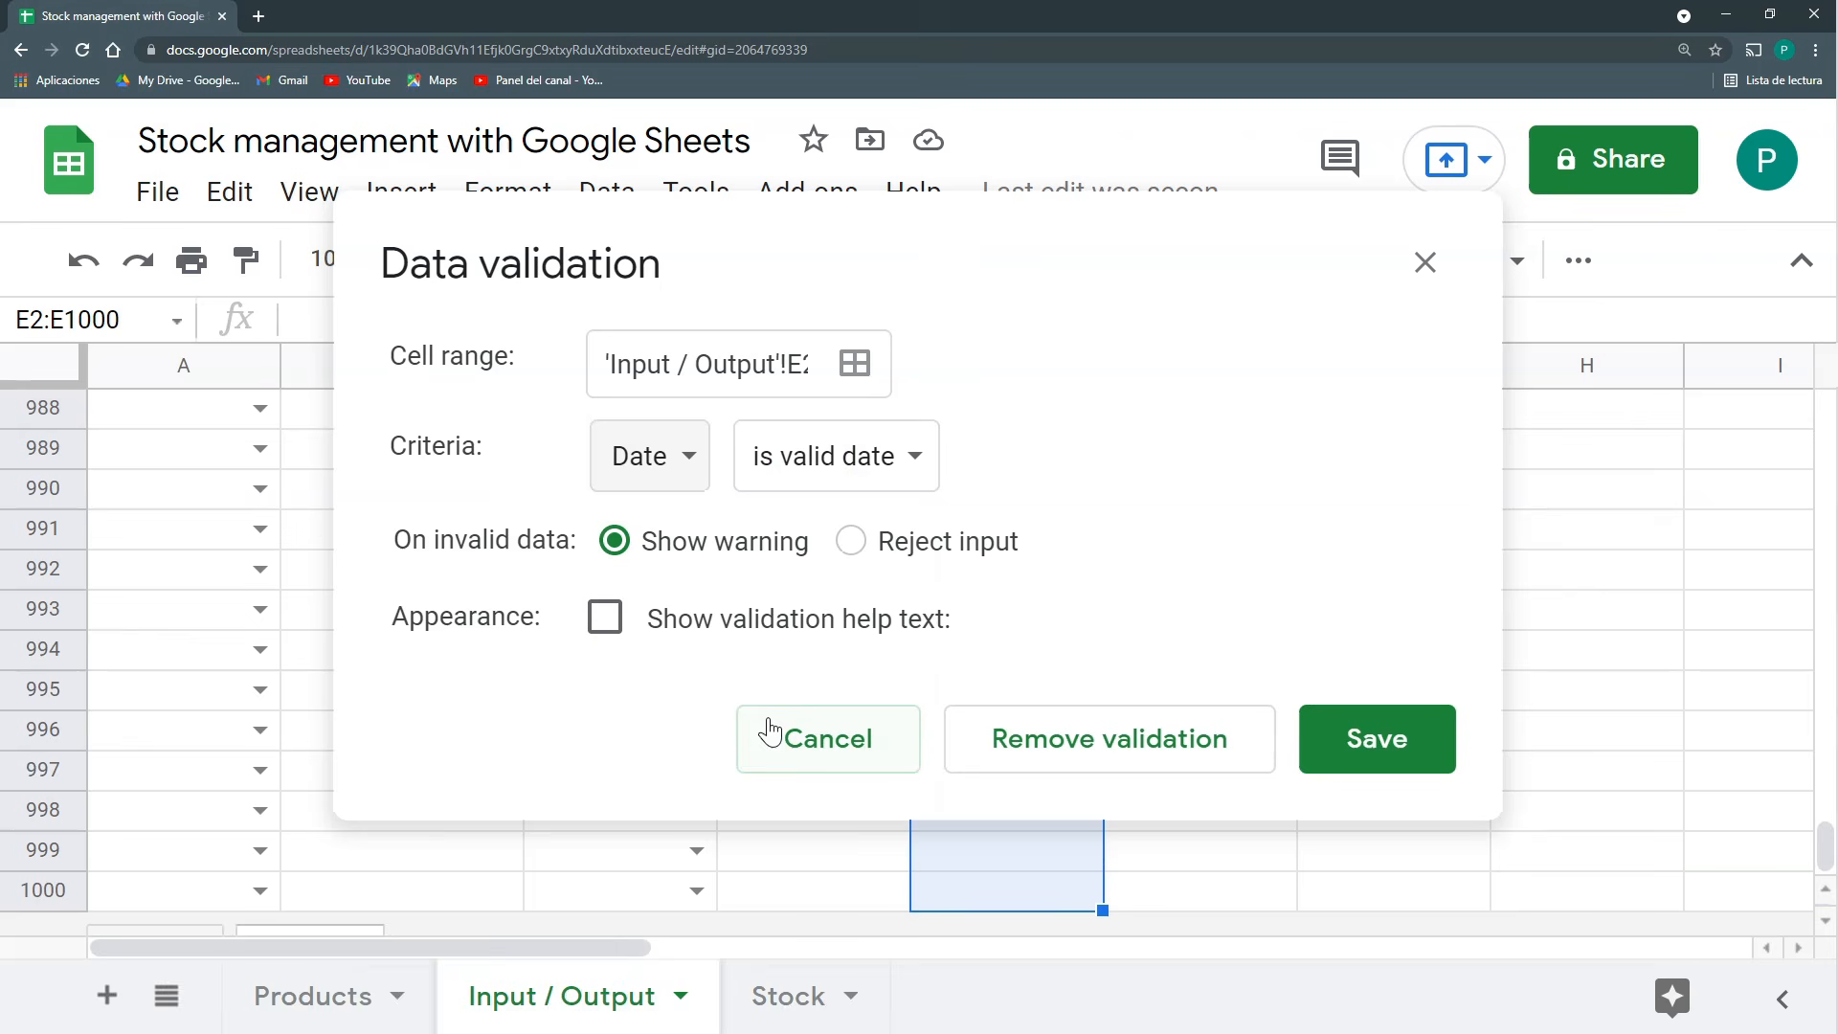
pyautogui.click(851, 541)
pyautogui.click(1381, 742)
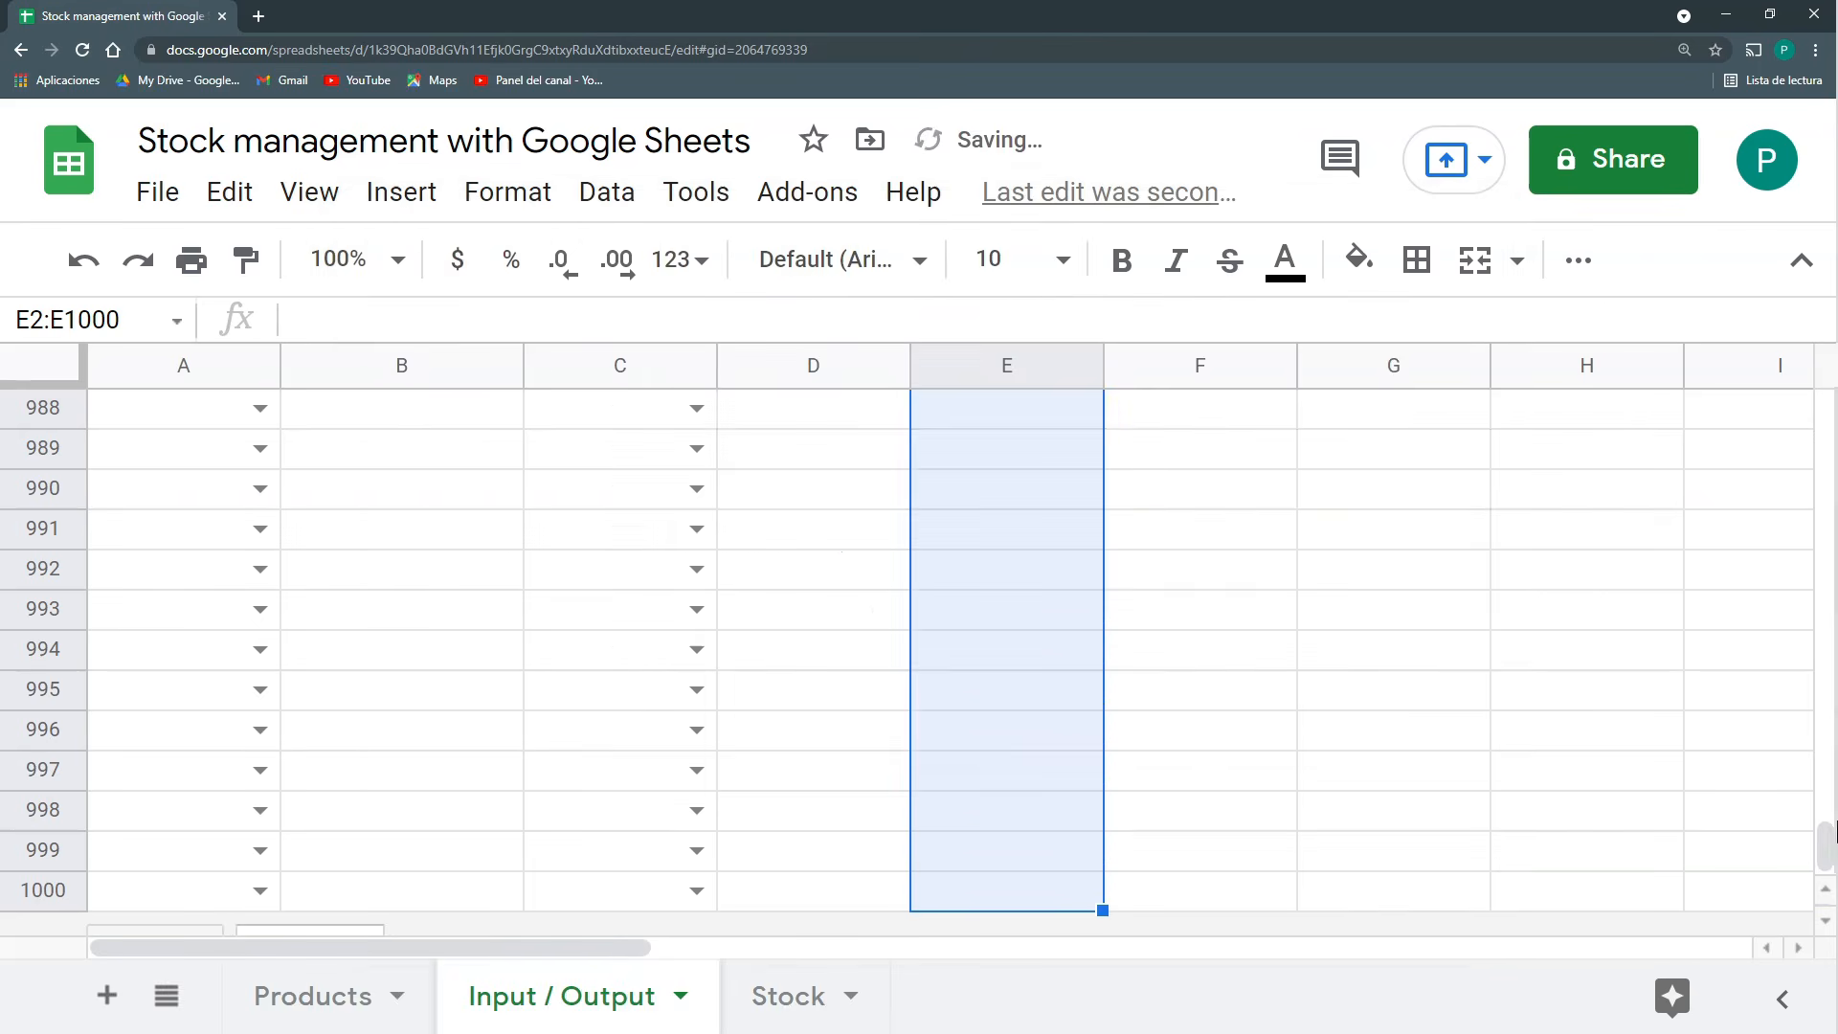
# Delete the unused columns F through Z from the Input / Output sheet.
pyautogui.click(1183, 367)
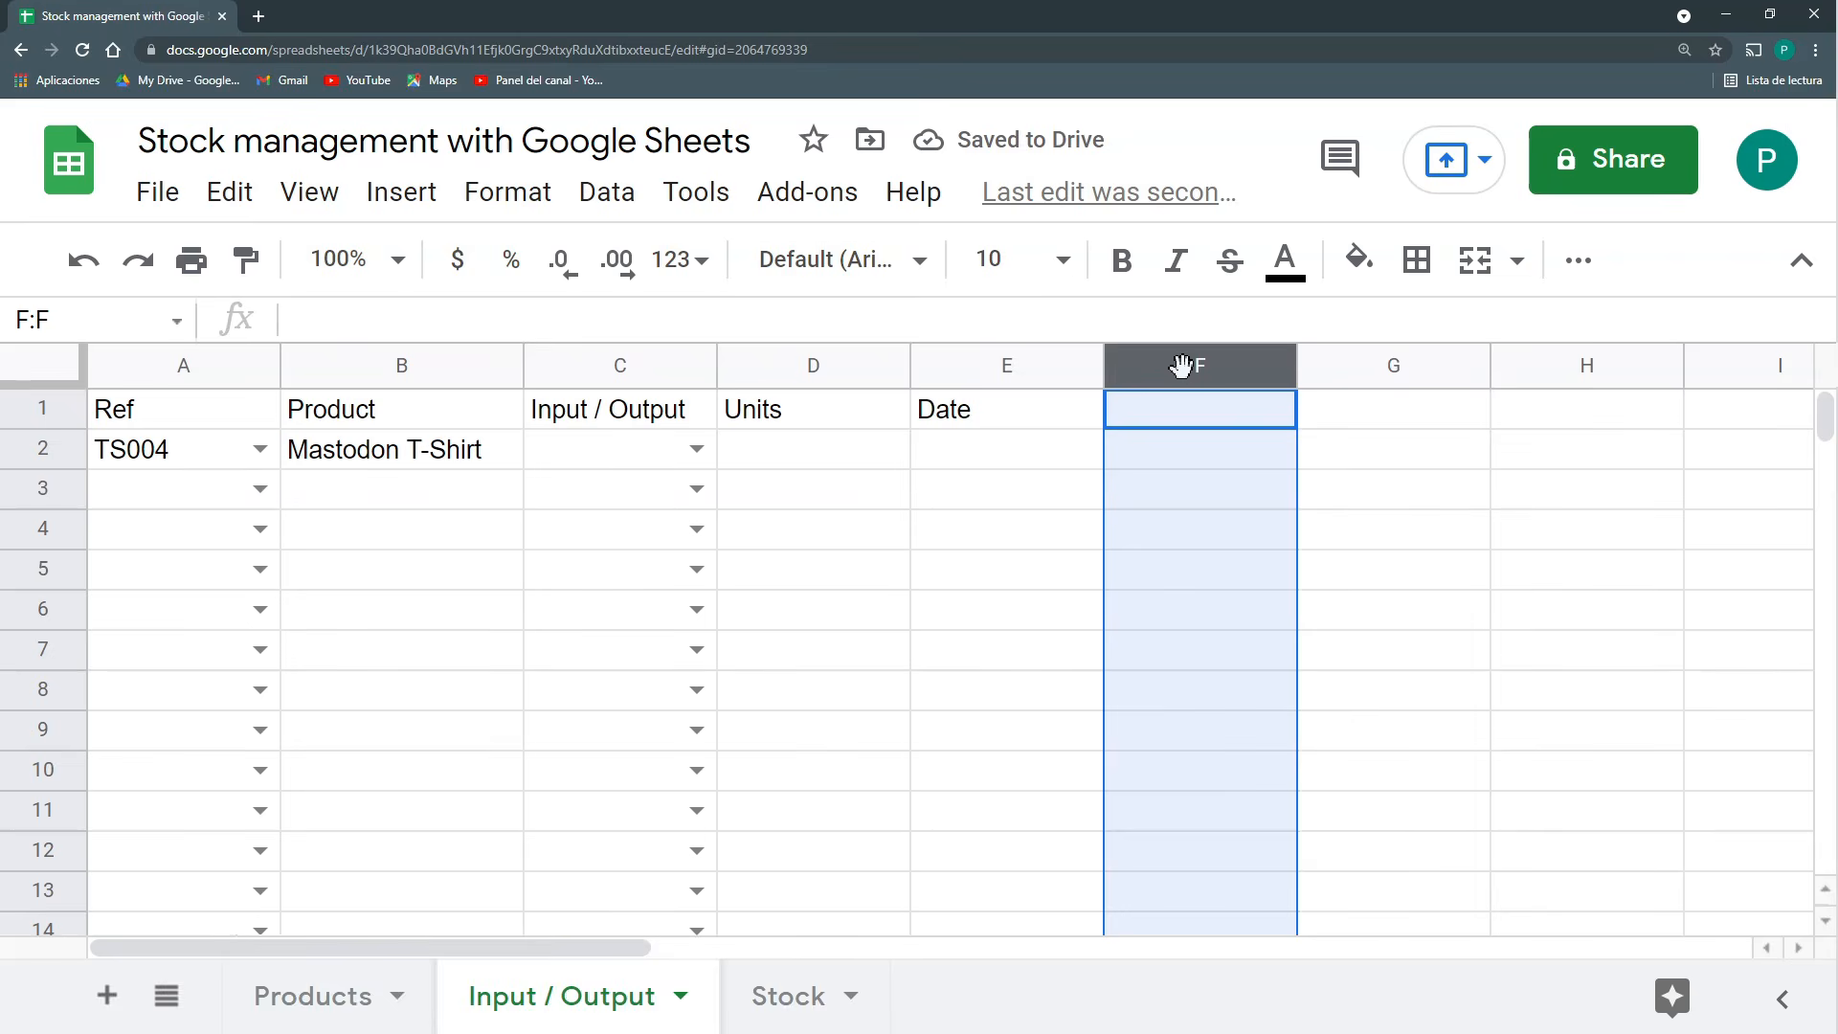
pyautogui.hotkey('ctrl', 'shift', 'Right')
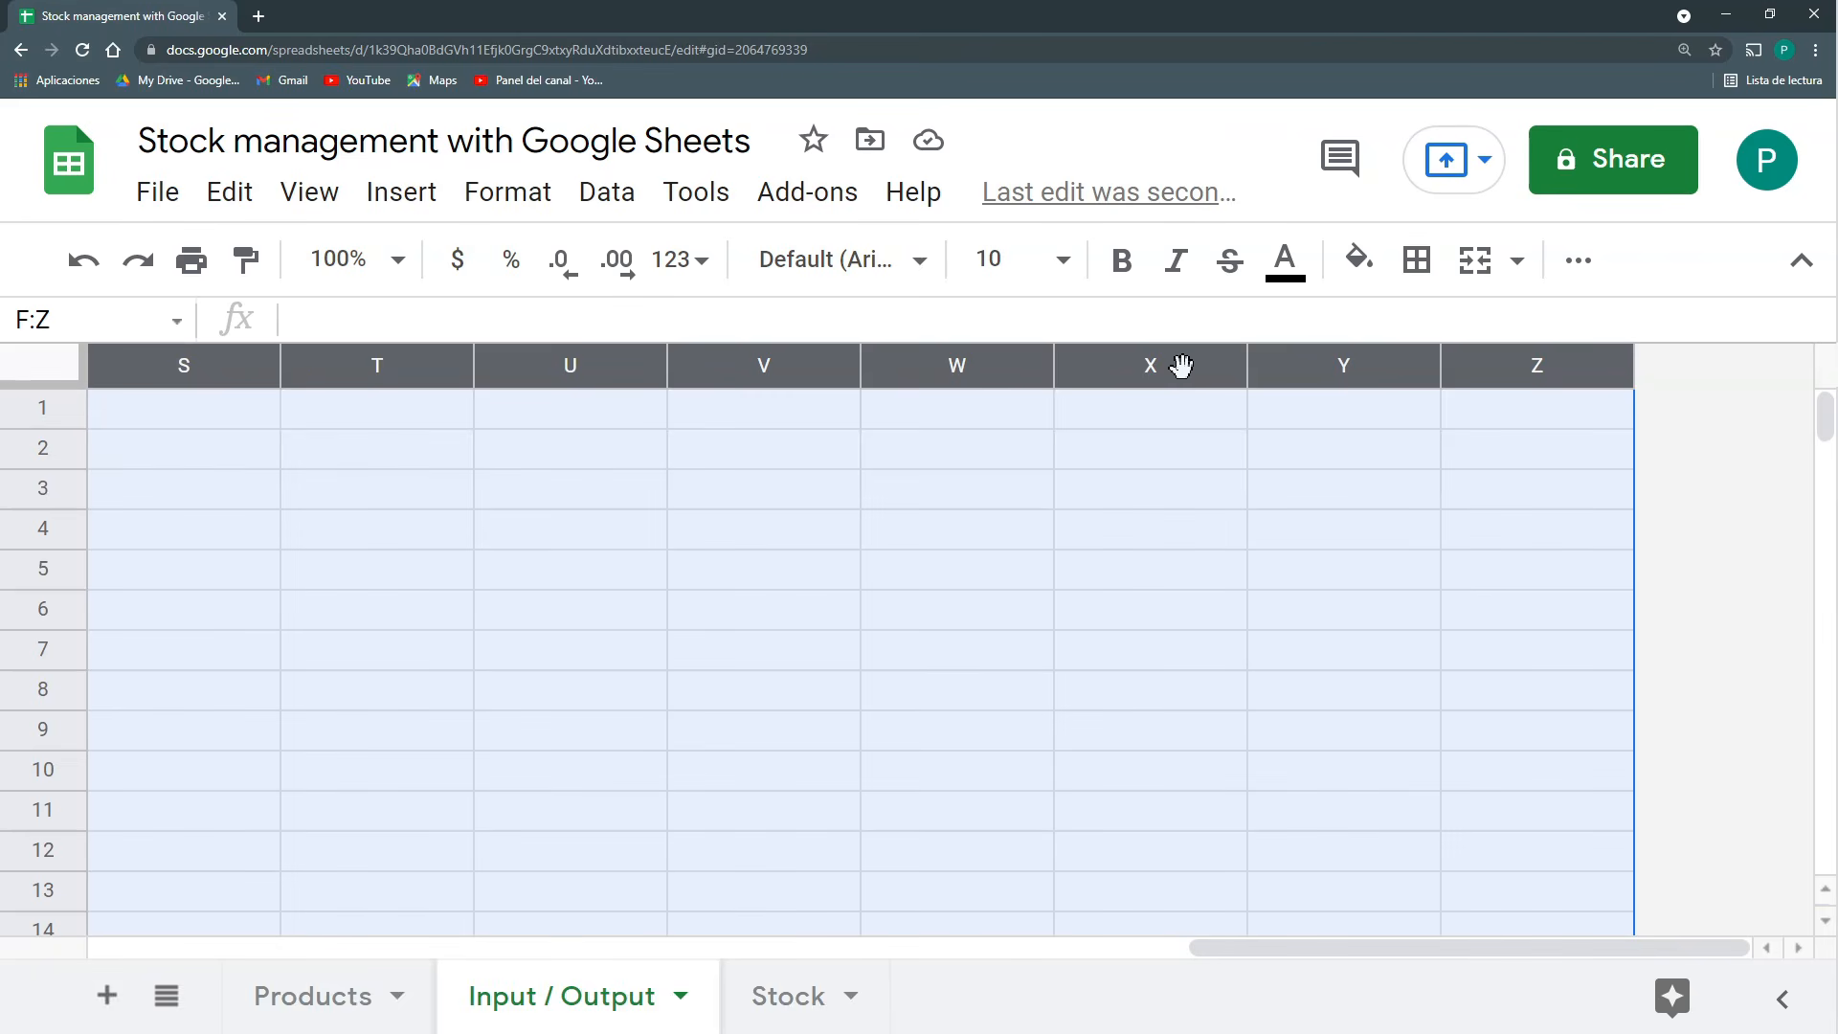
pyautogui.hotkey('ctrl', 'alt', '-')
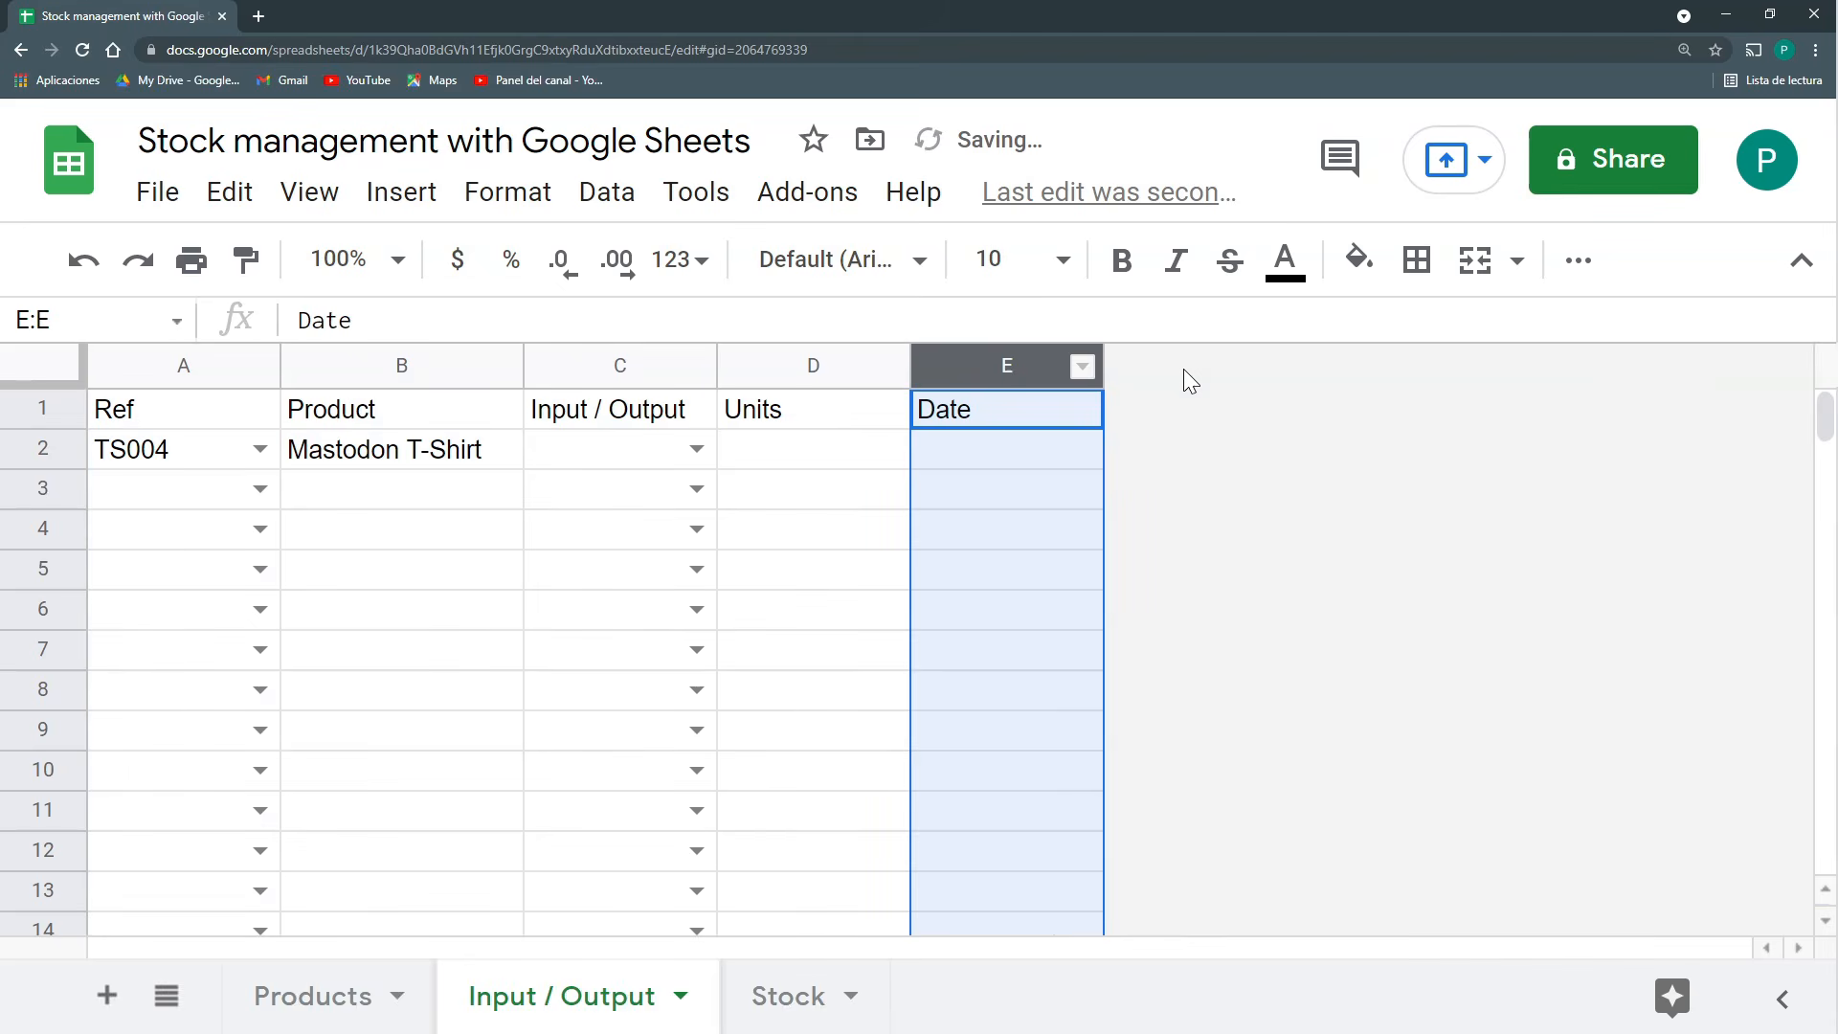
pyautogui.click(1064, 479)
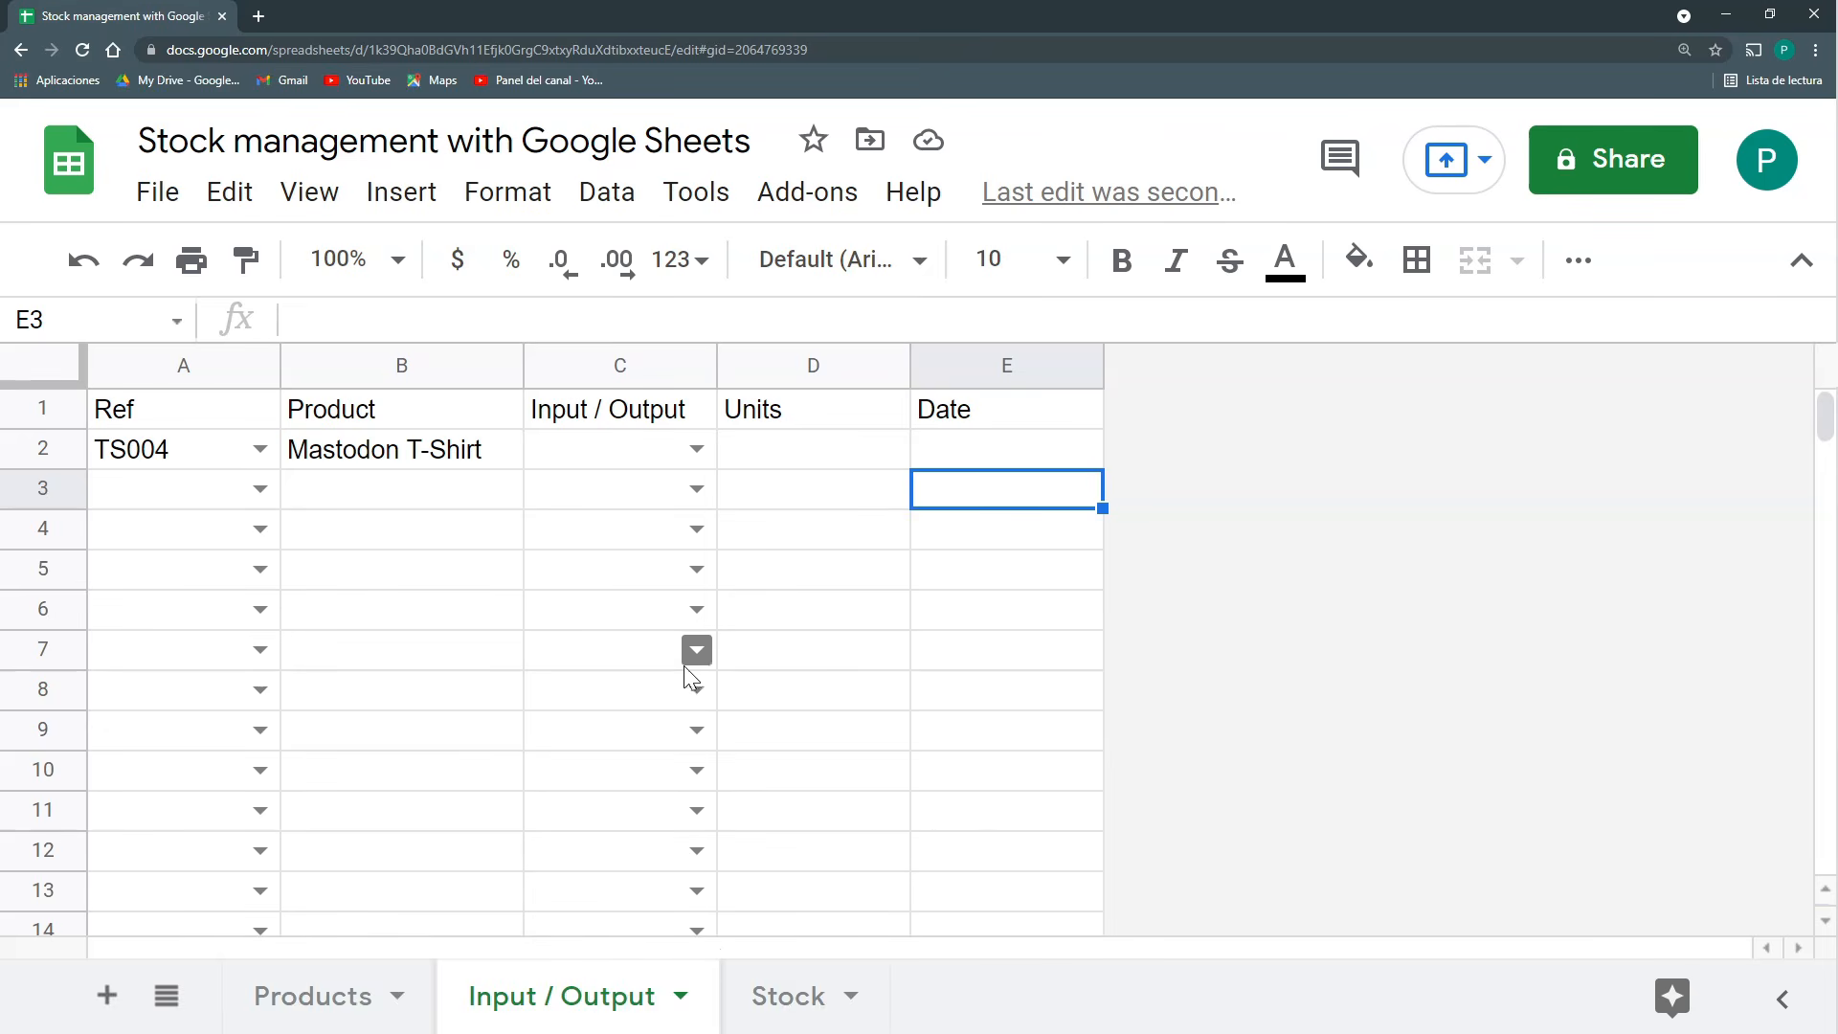
# Complete the TS004 entry in row 2 as an Input of 5 units dated 2021-09-01.
pyautogui.click(689, 452)
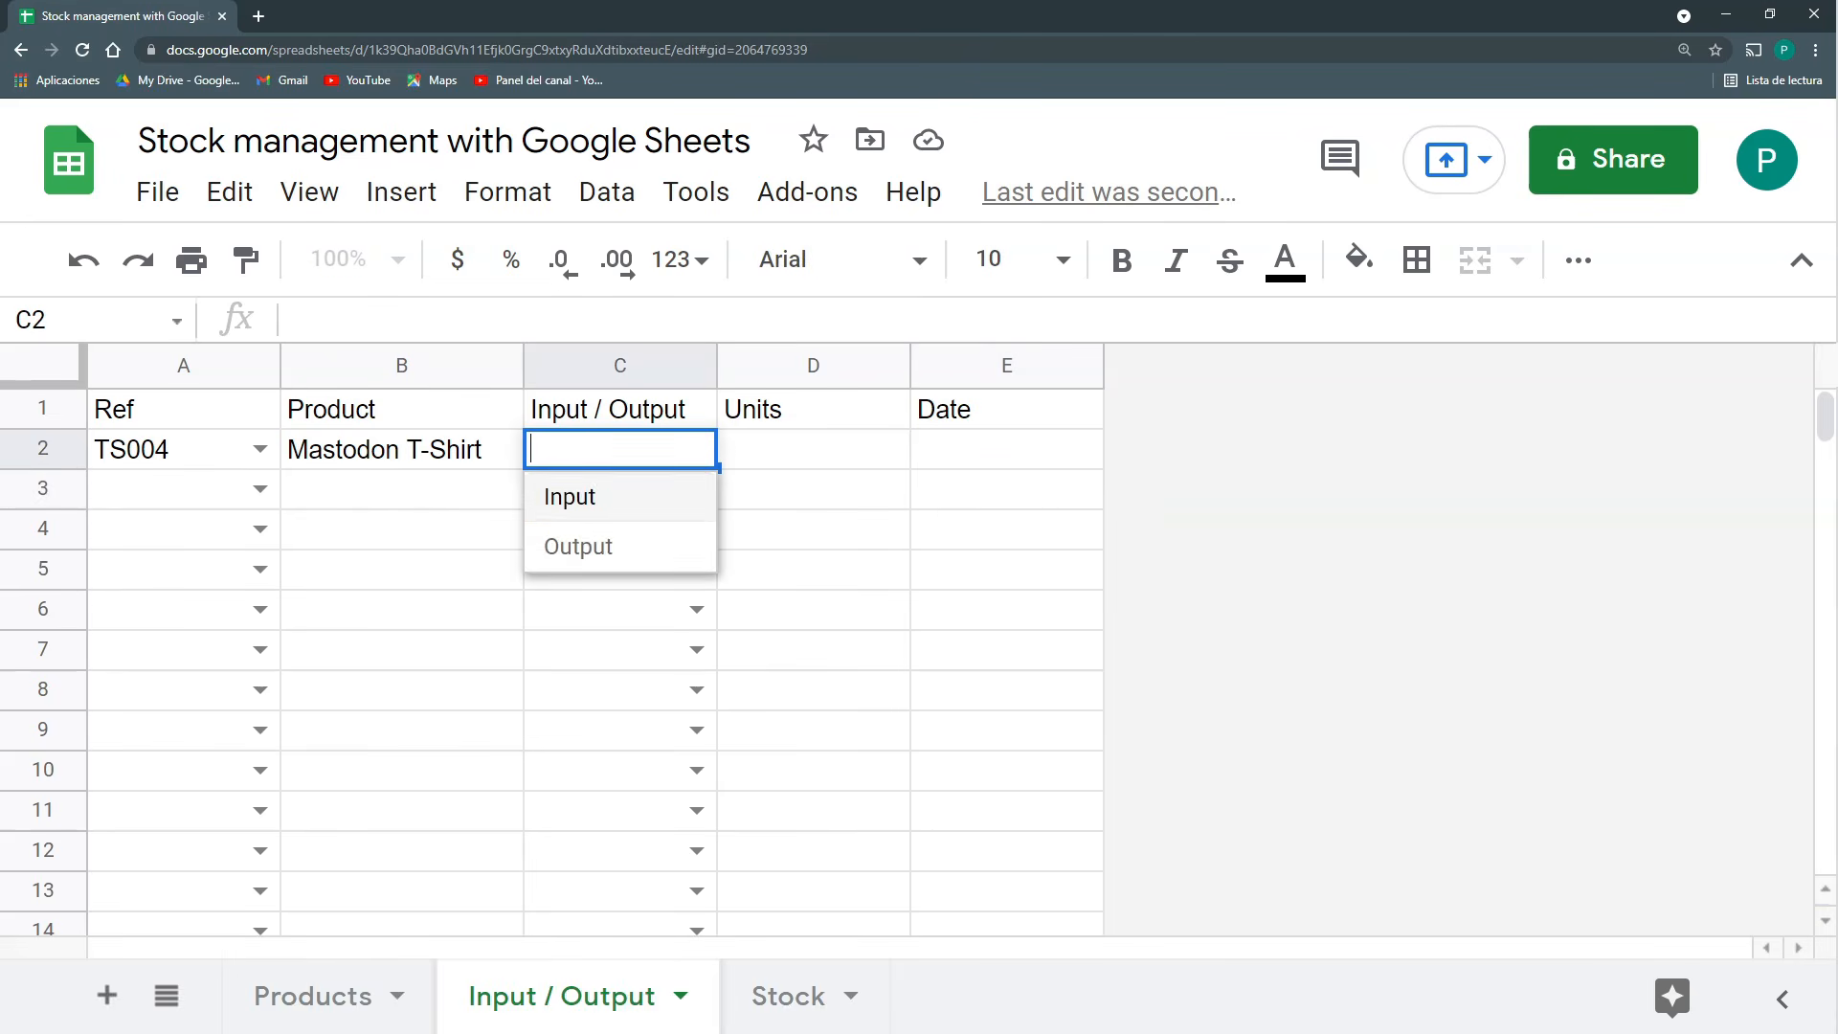
pyautogui.click(627, 498)
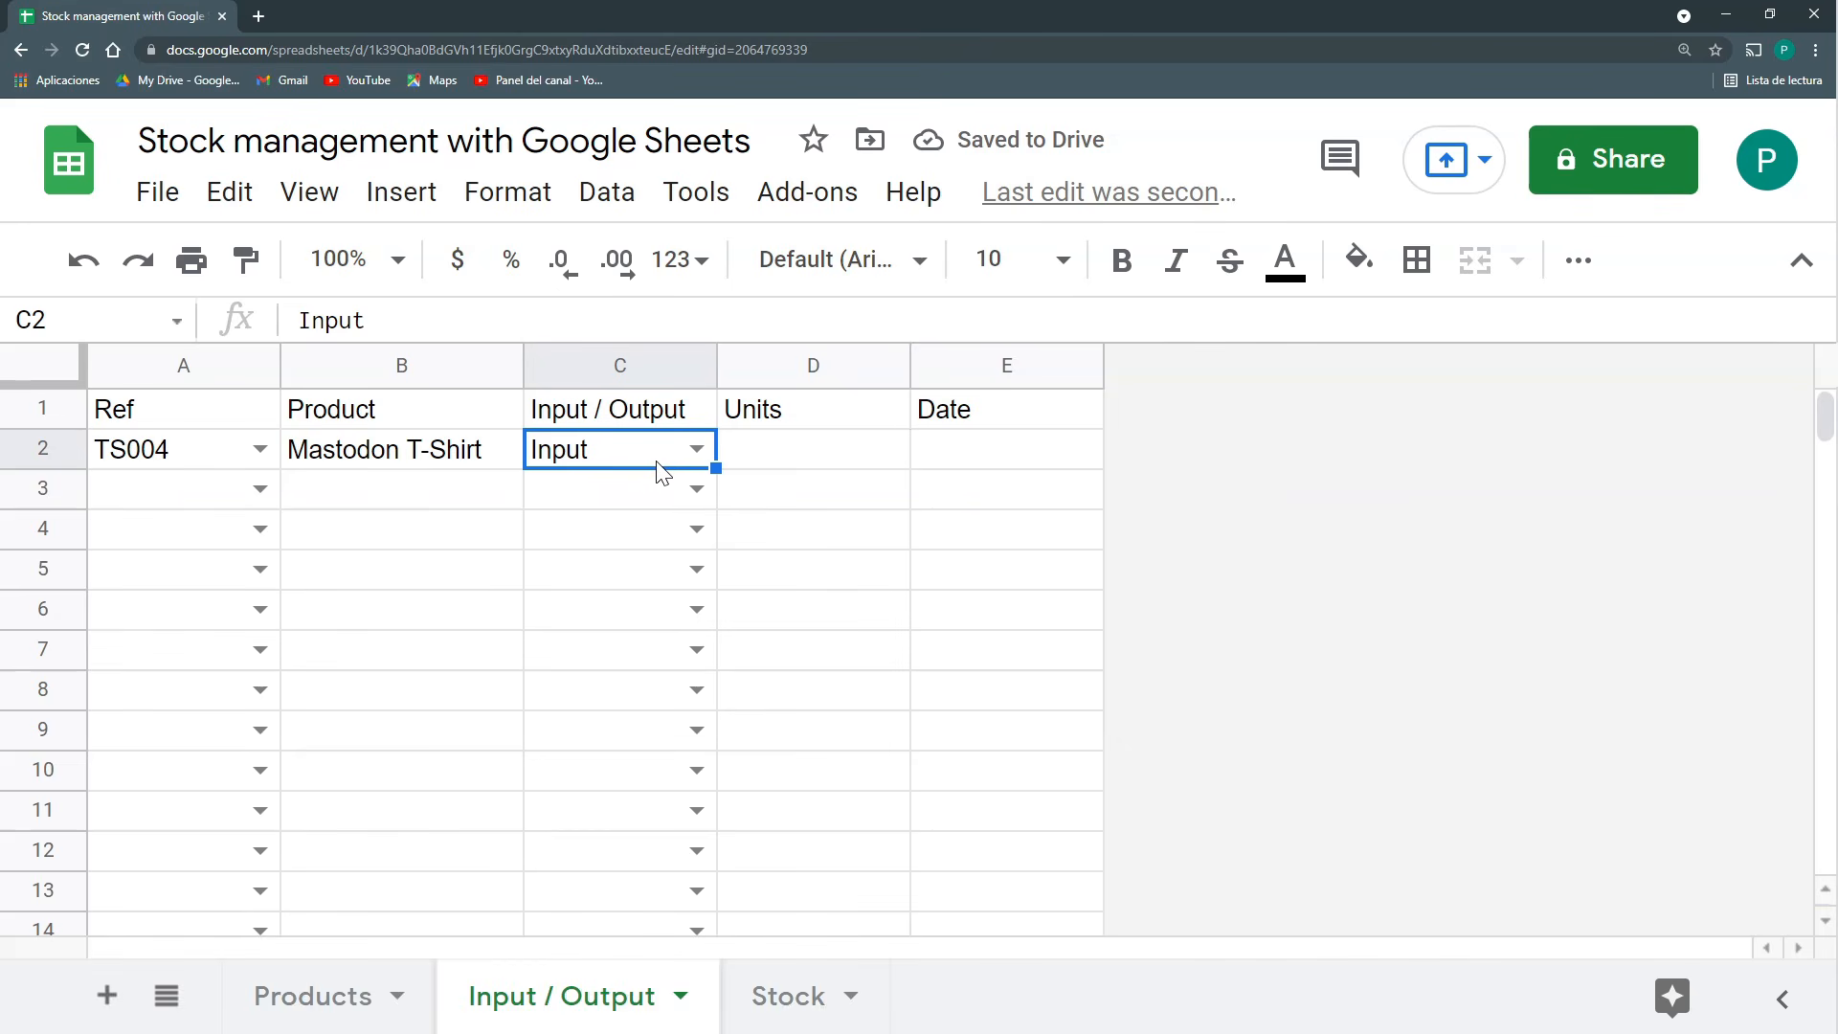
pyautogui.click(746, 461)
pyautogui.write('5')
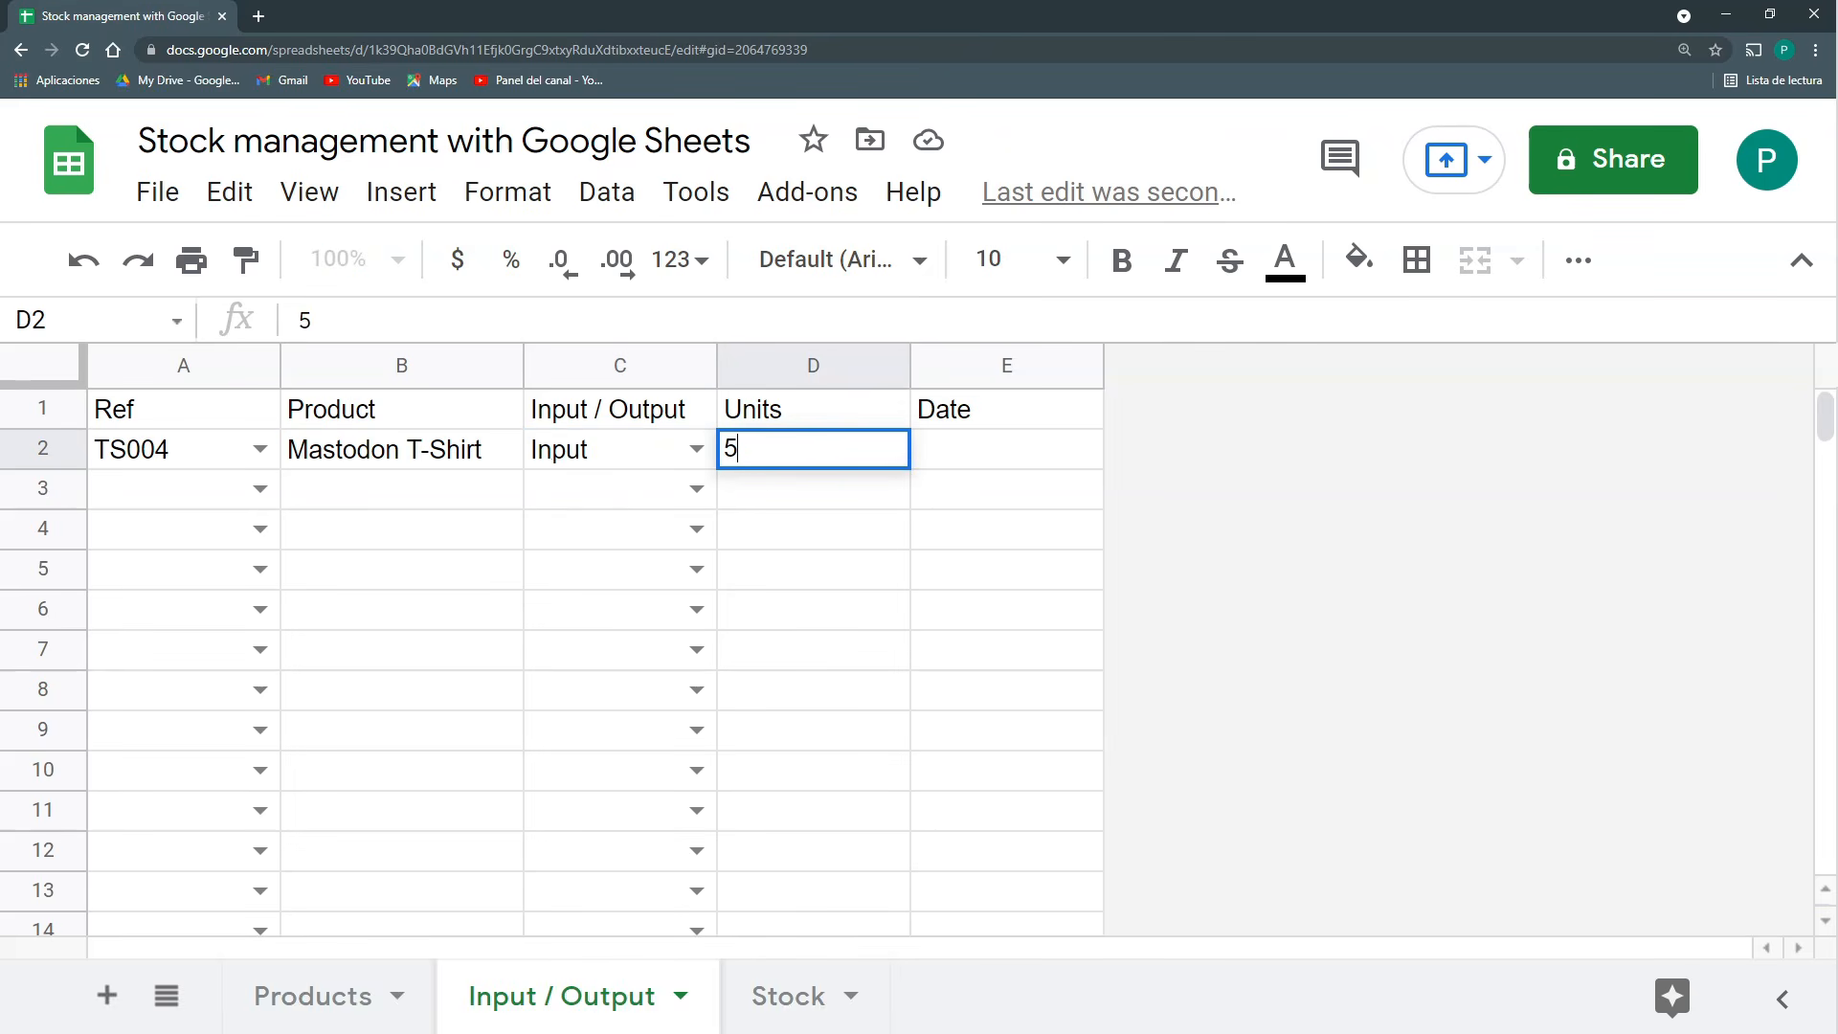
pyautogui.click(763, 501)
pyautogui.doubleClick(985, 458)
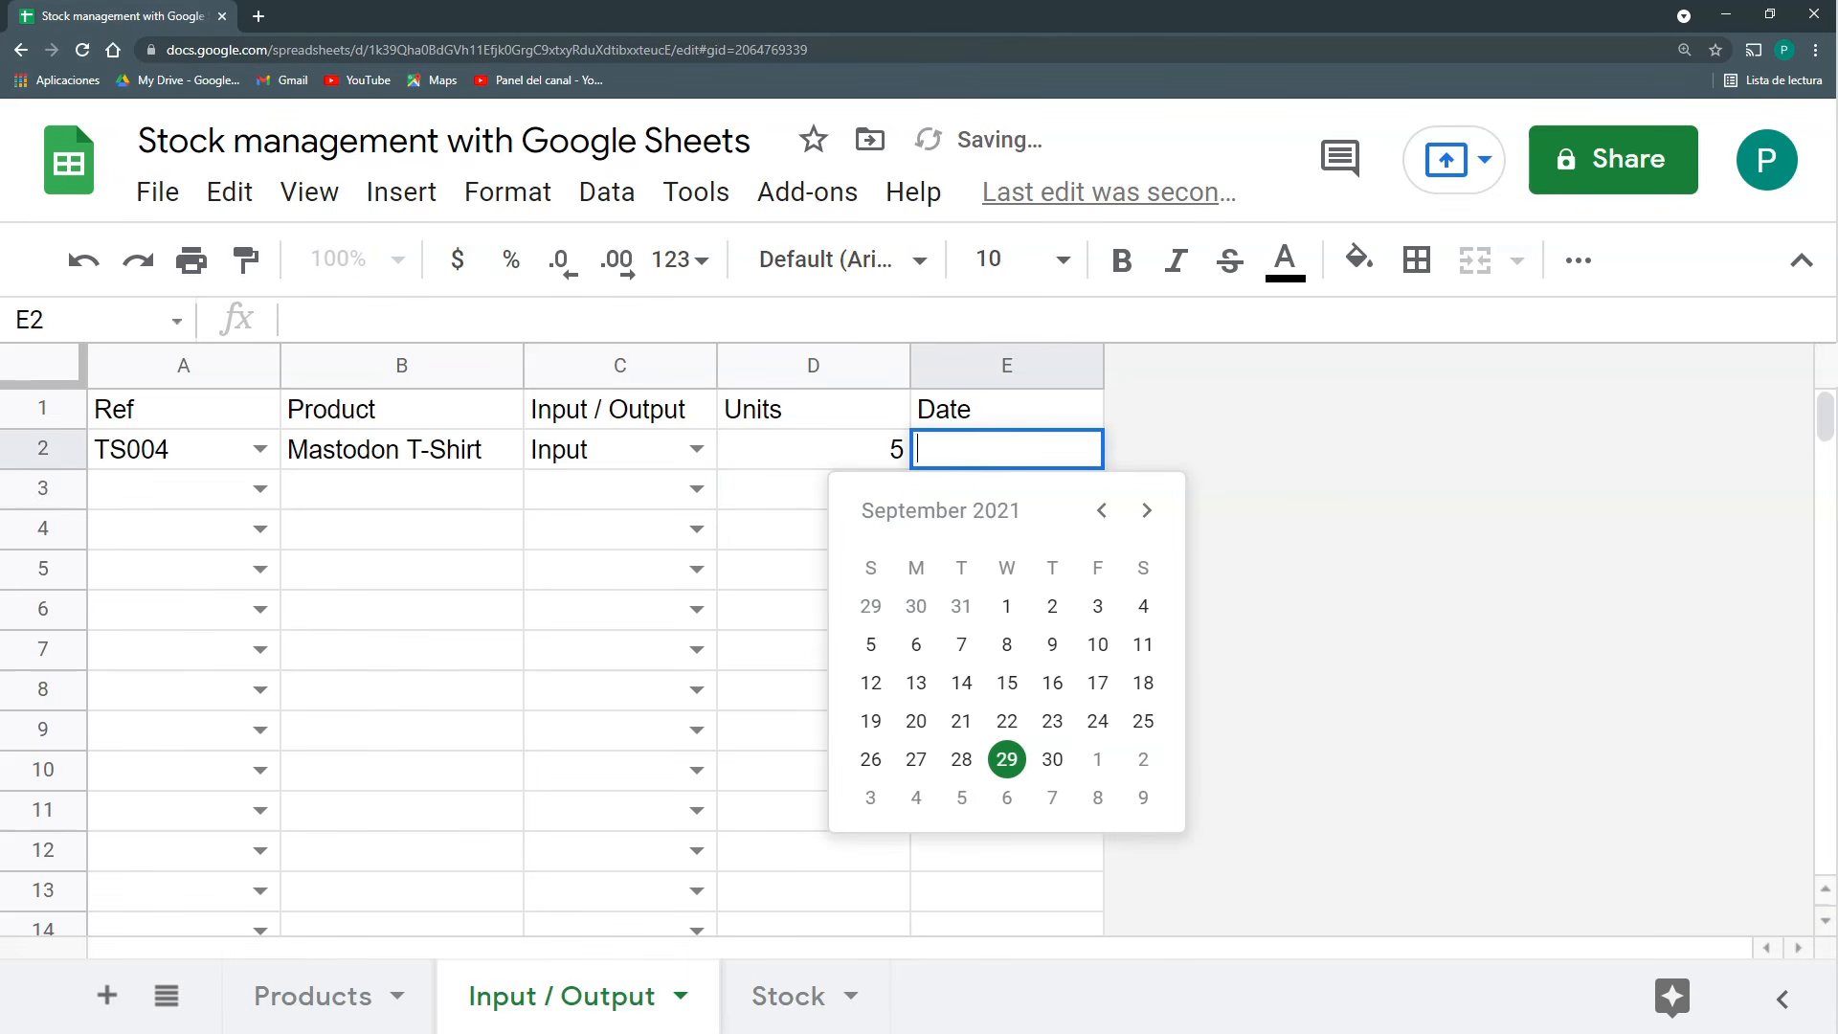
pyautogui.click(1010, 609)
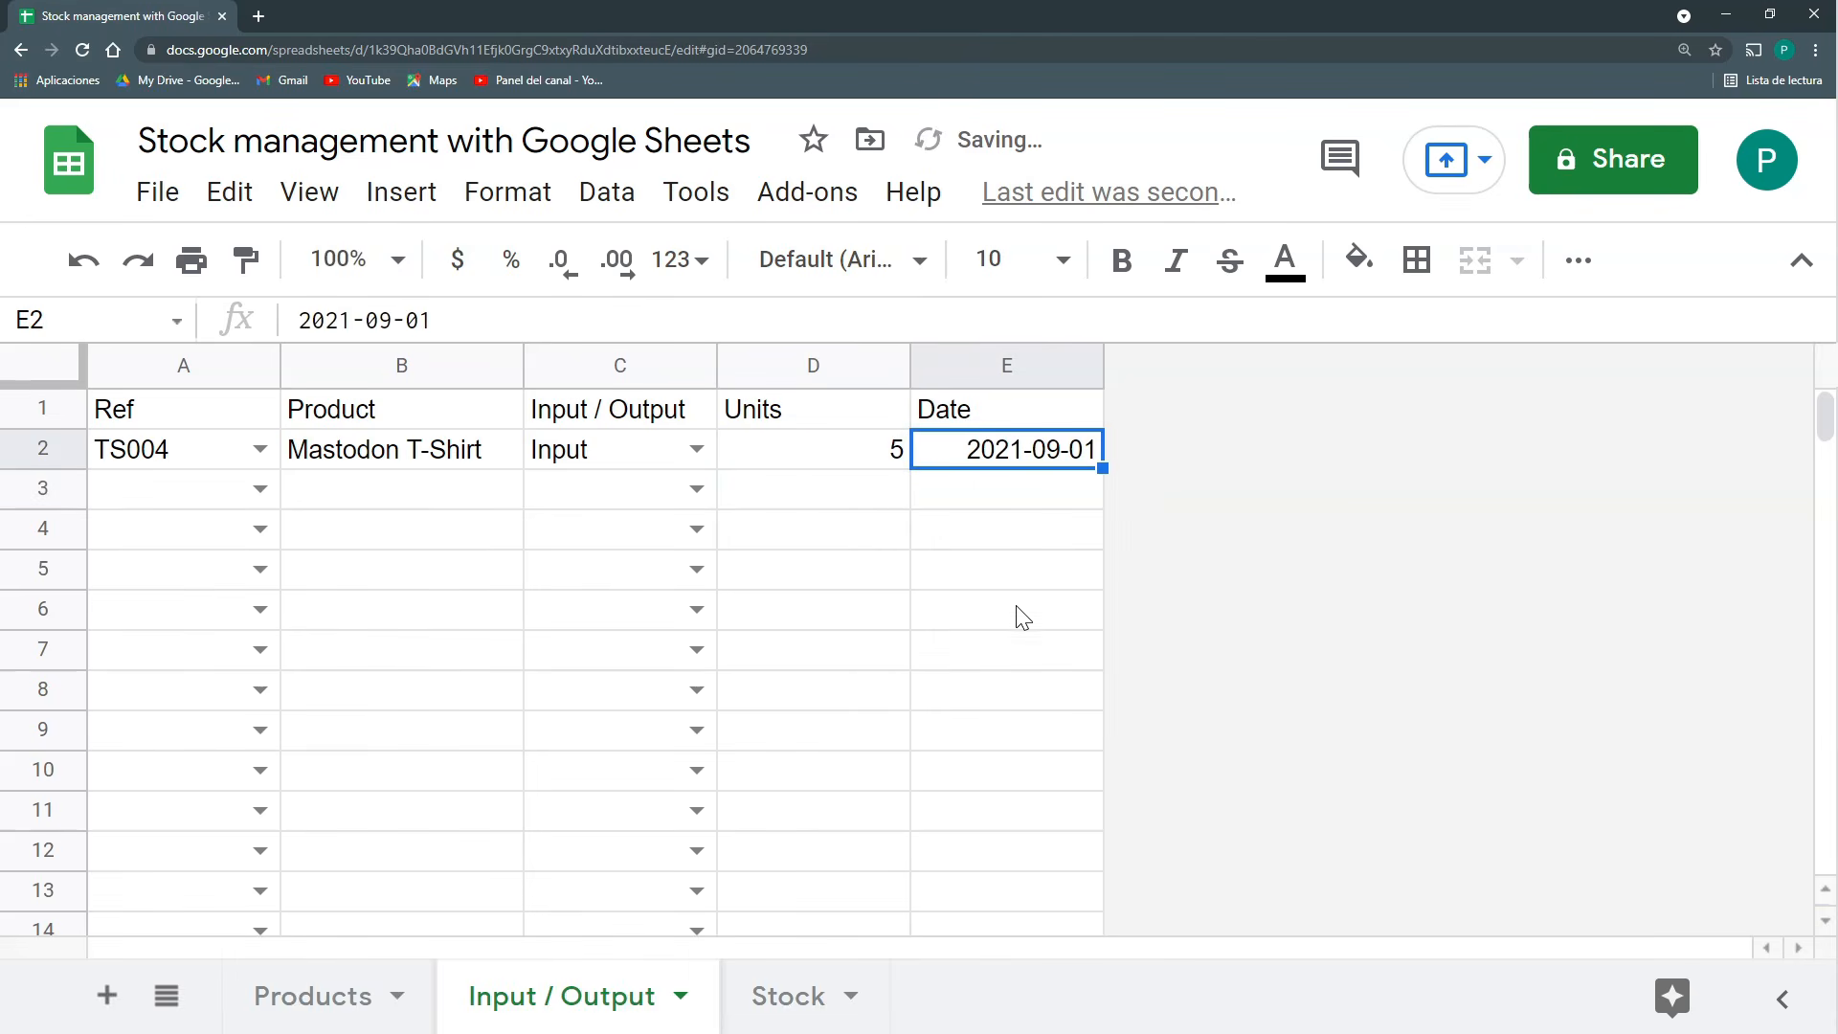
# Fill in row 3 with ref TS001 as an Input of 7 units dated 2021-09-02.
pyautogui.click(263, 490)
pyautogui.click(259, 538)
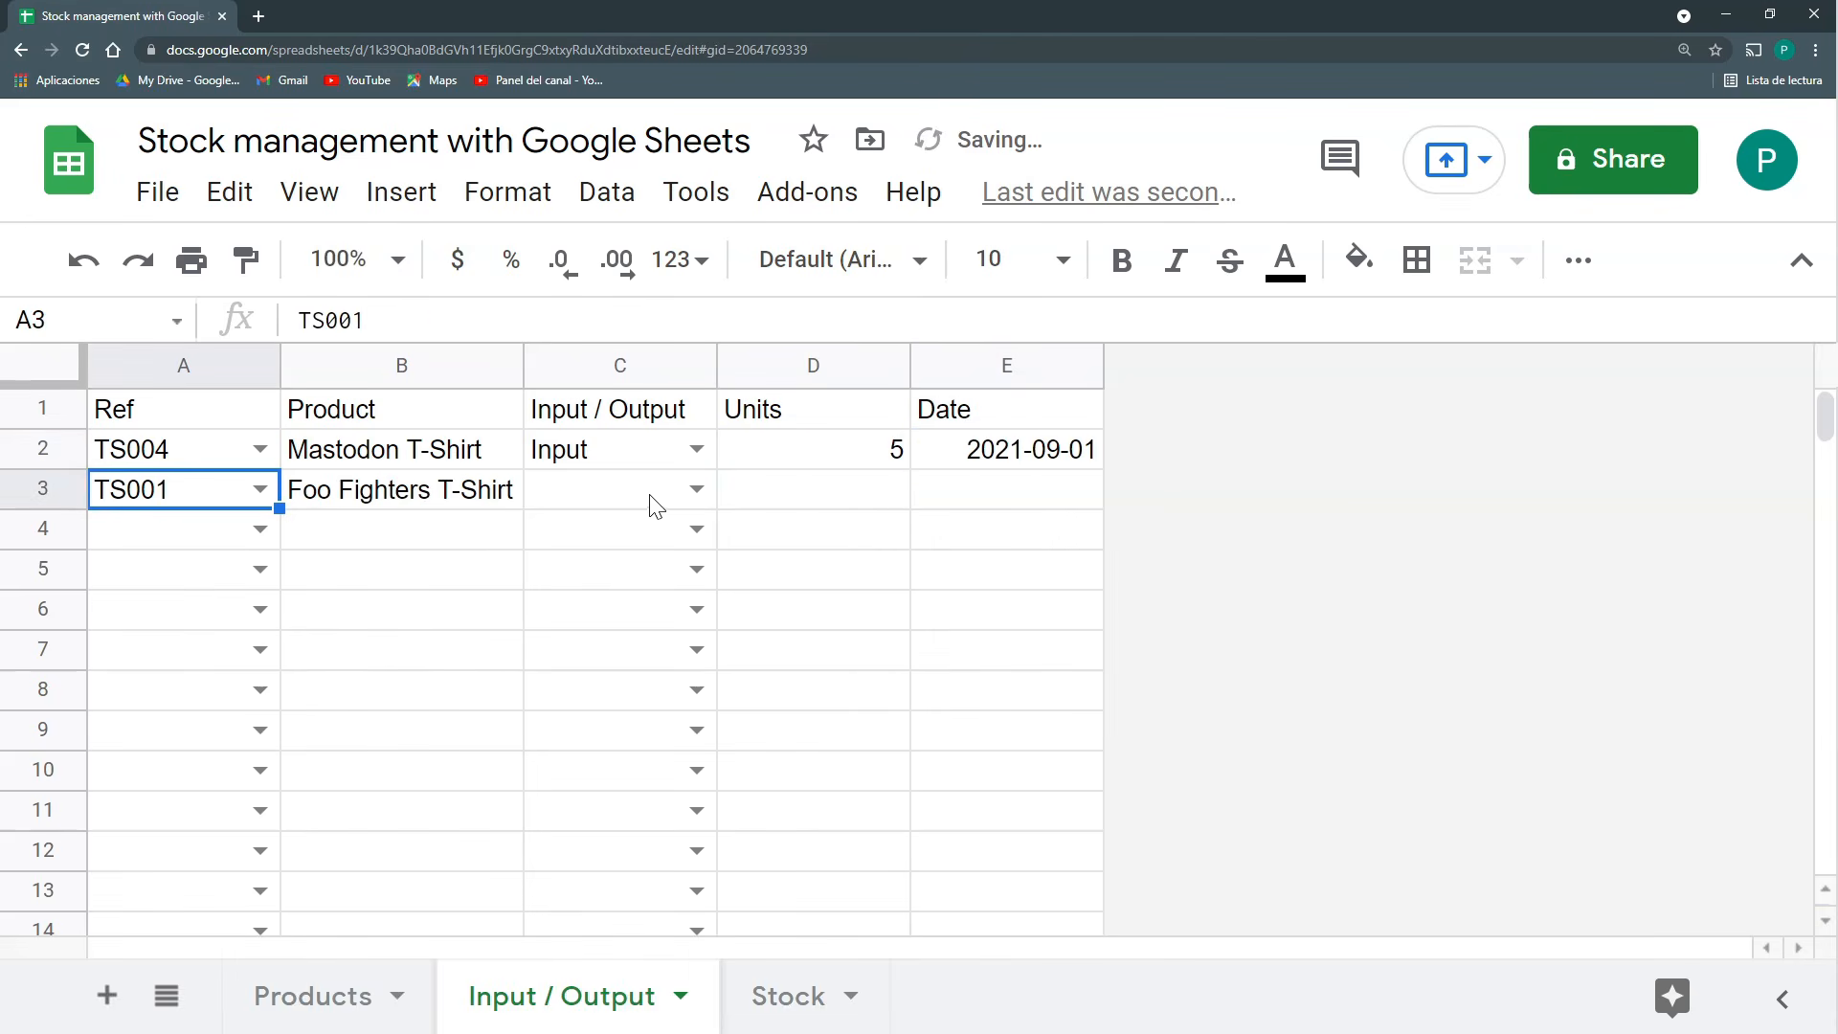
pyautogui.click(696, 489)
pyautogui.click(637, 541)
pyautogui.click(829, 507)
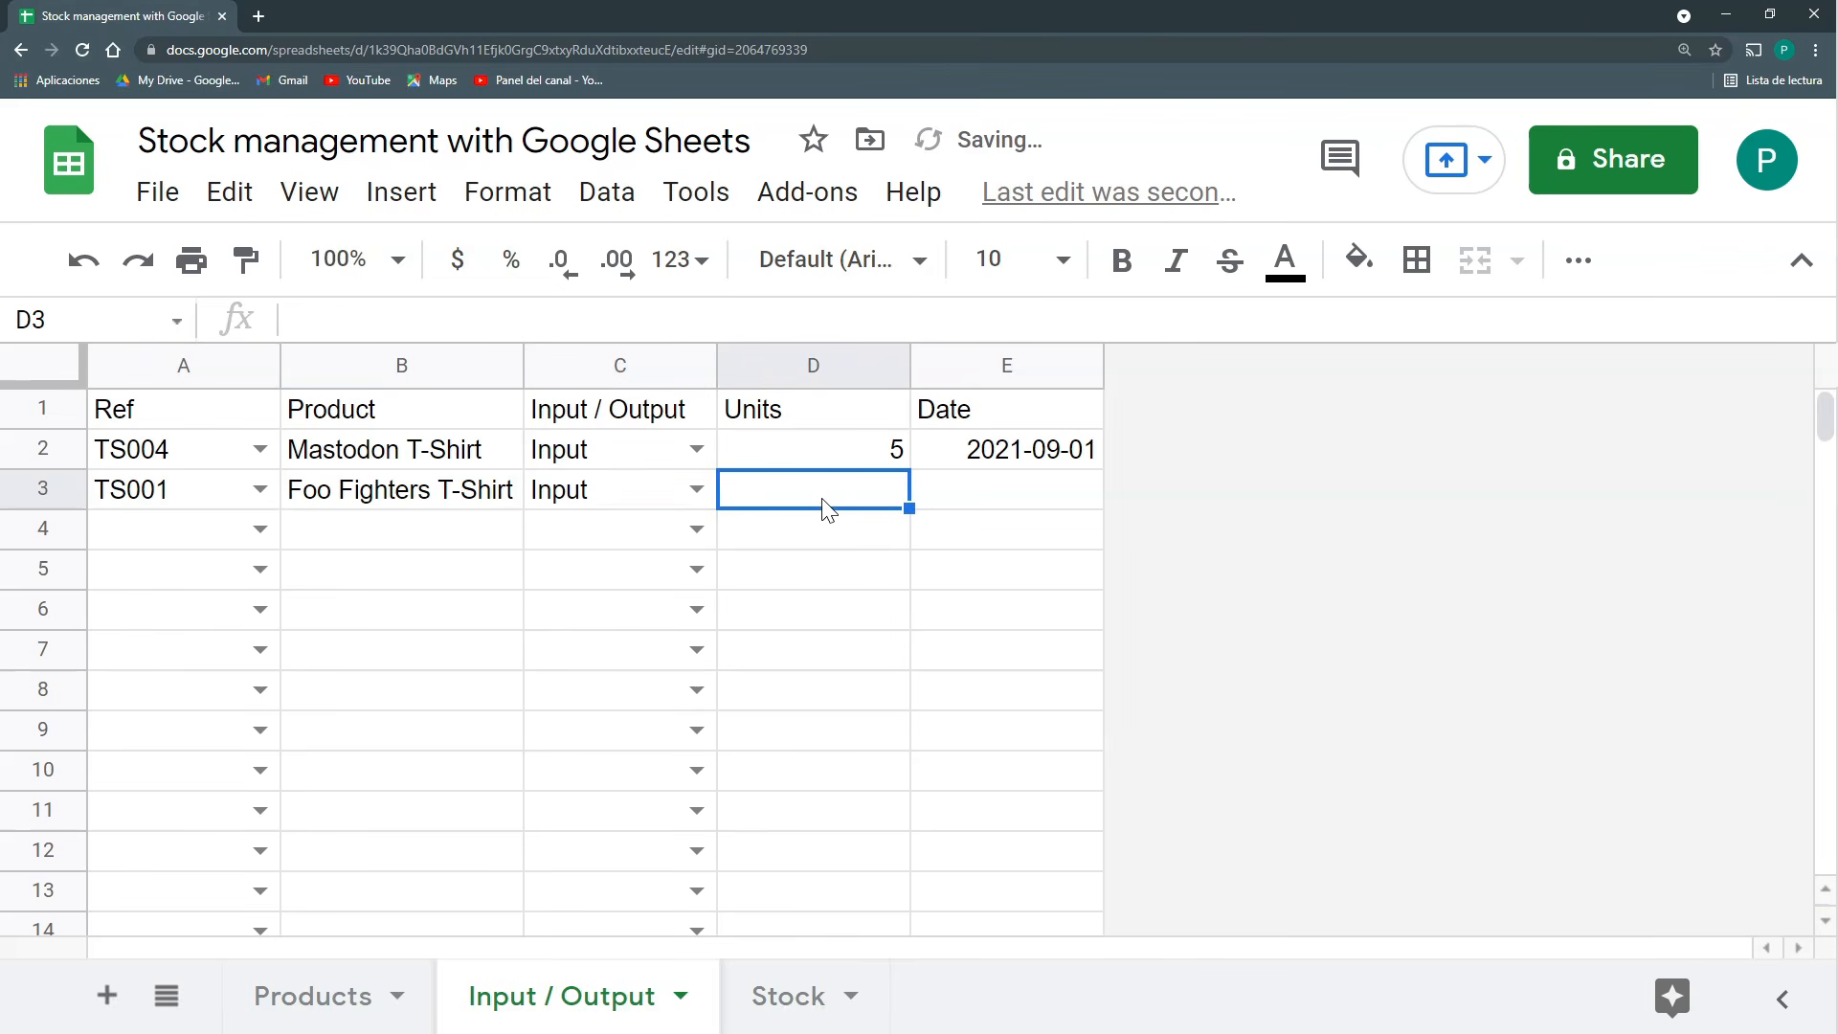
pyautogui.write('7')
pyautogui.doubleClick(1071, 498)
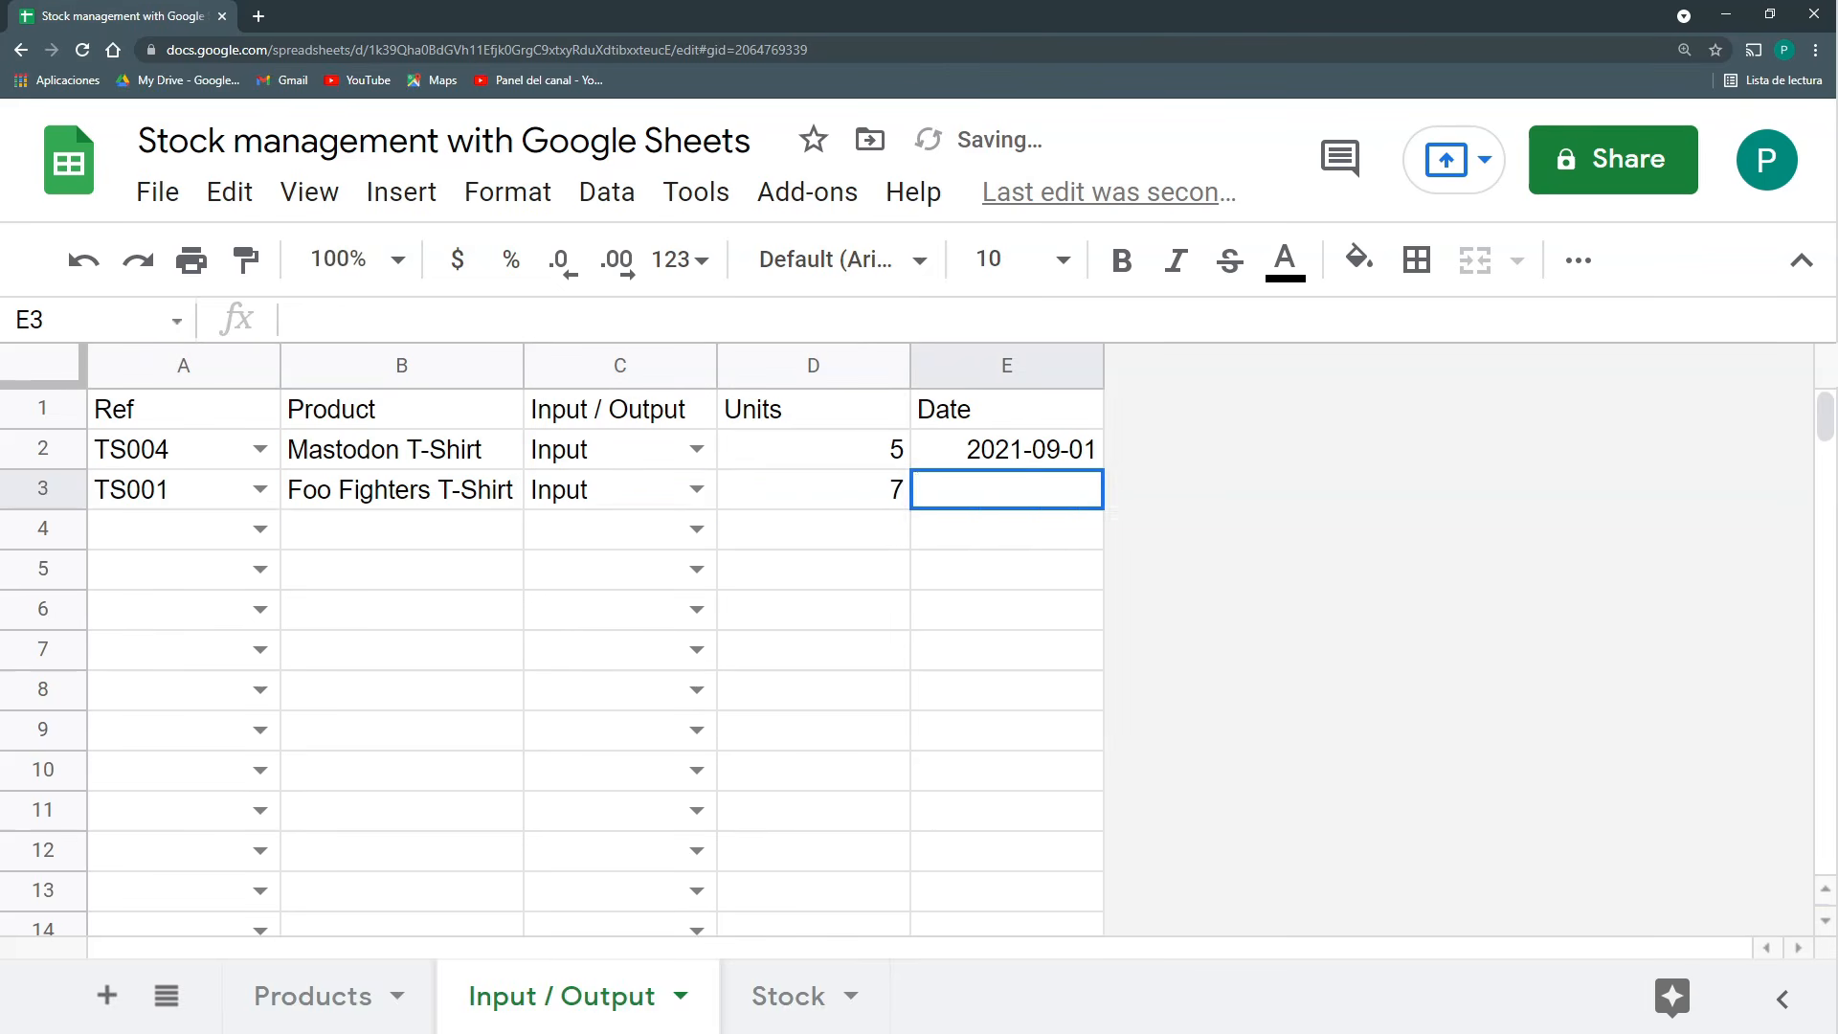
pyautogui.click(1053, 644)
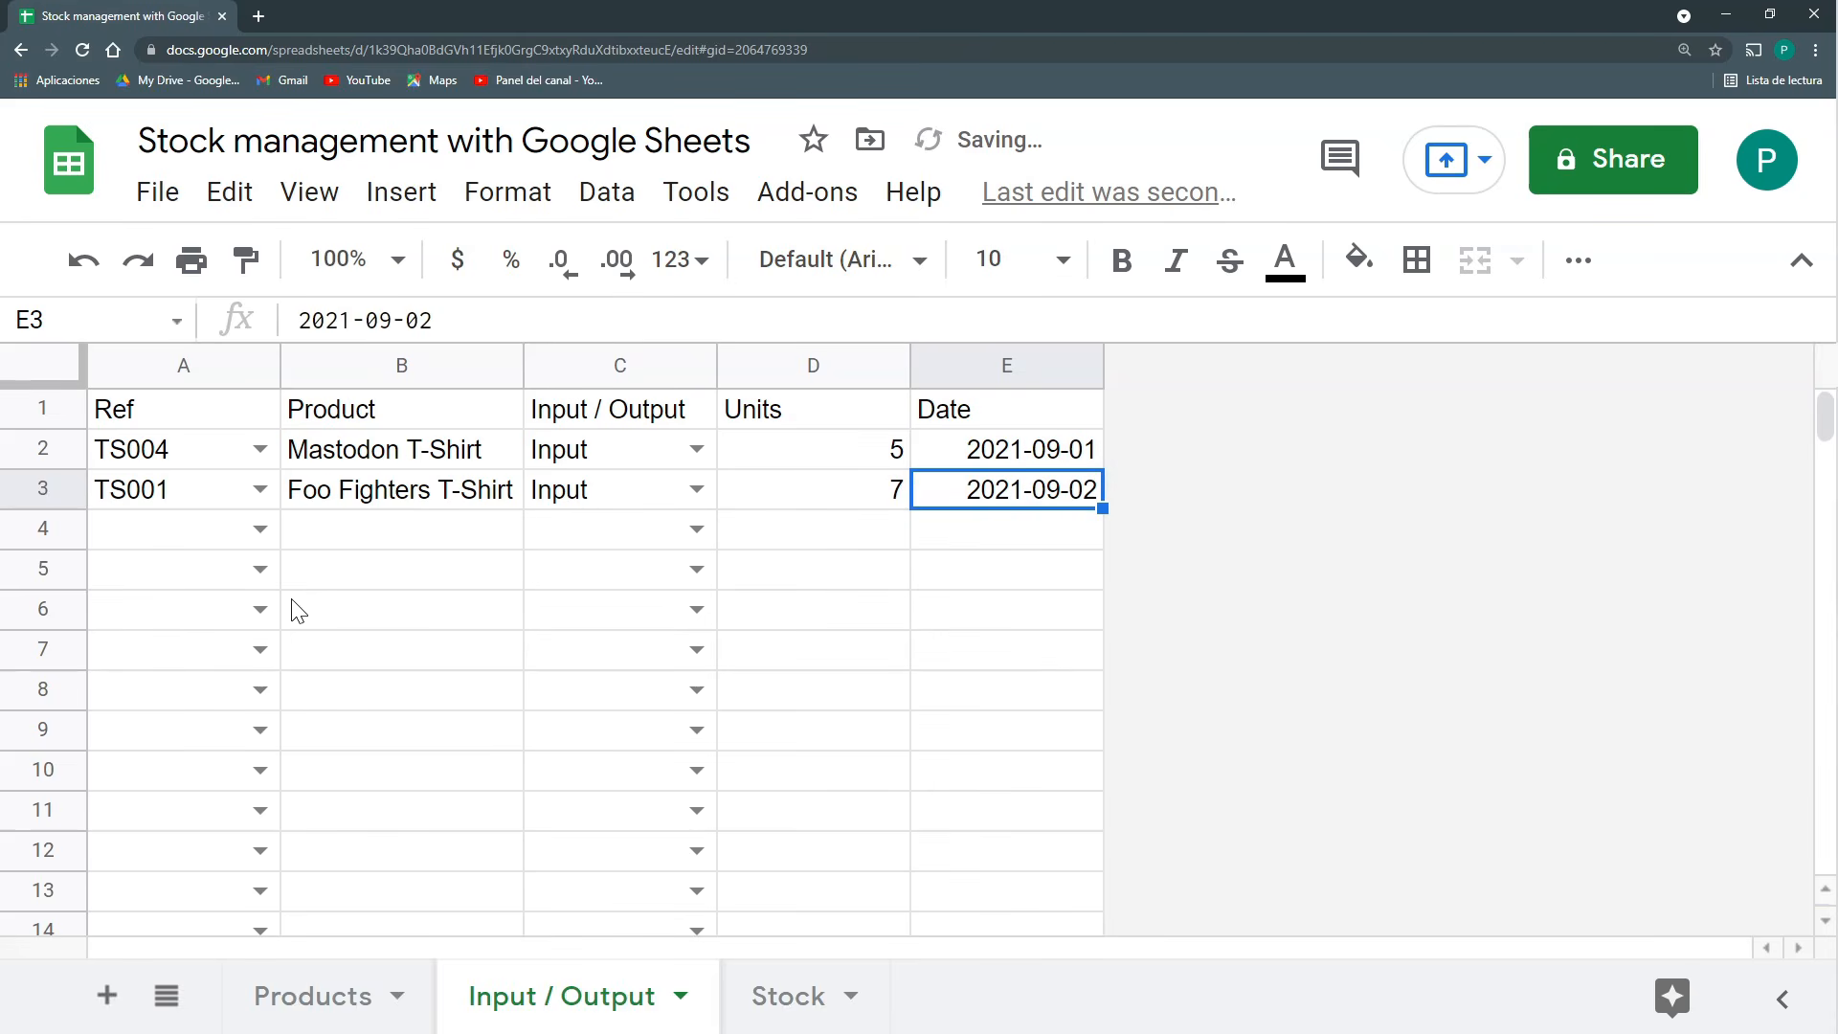
# Fill in row 4 with ref TS002 as an Input of 2 units dated 2021-09-03.
pyautogui.click(251, 534)
pyautogui.click(242, 632)
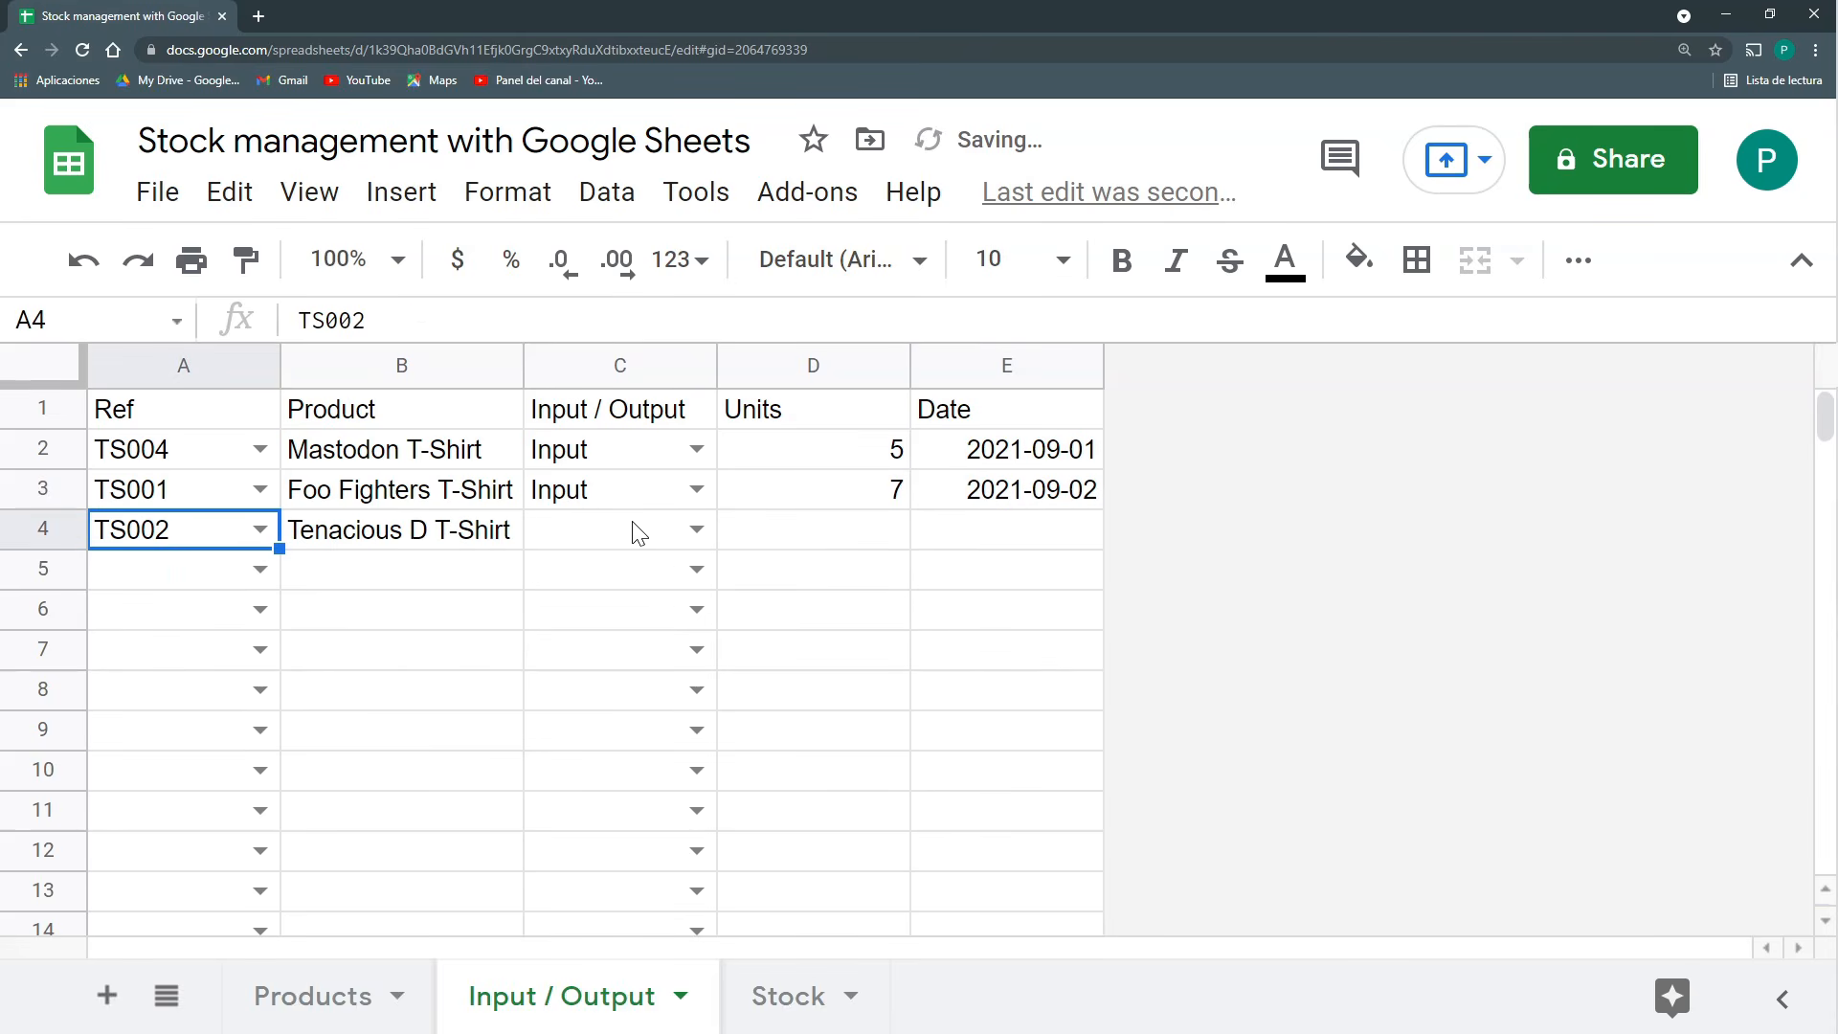
pyautogui.click(875, 534)
pyautogui.write('2')
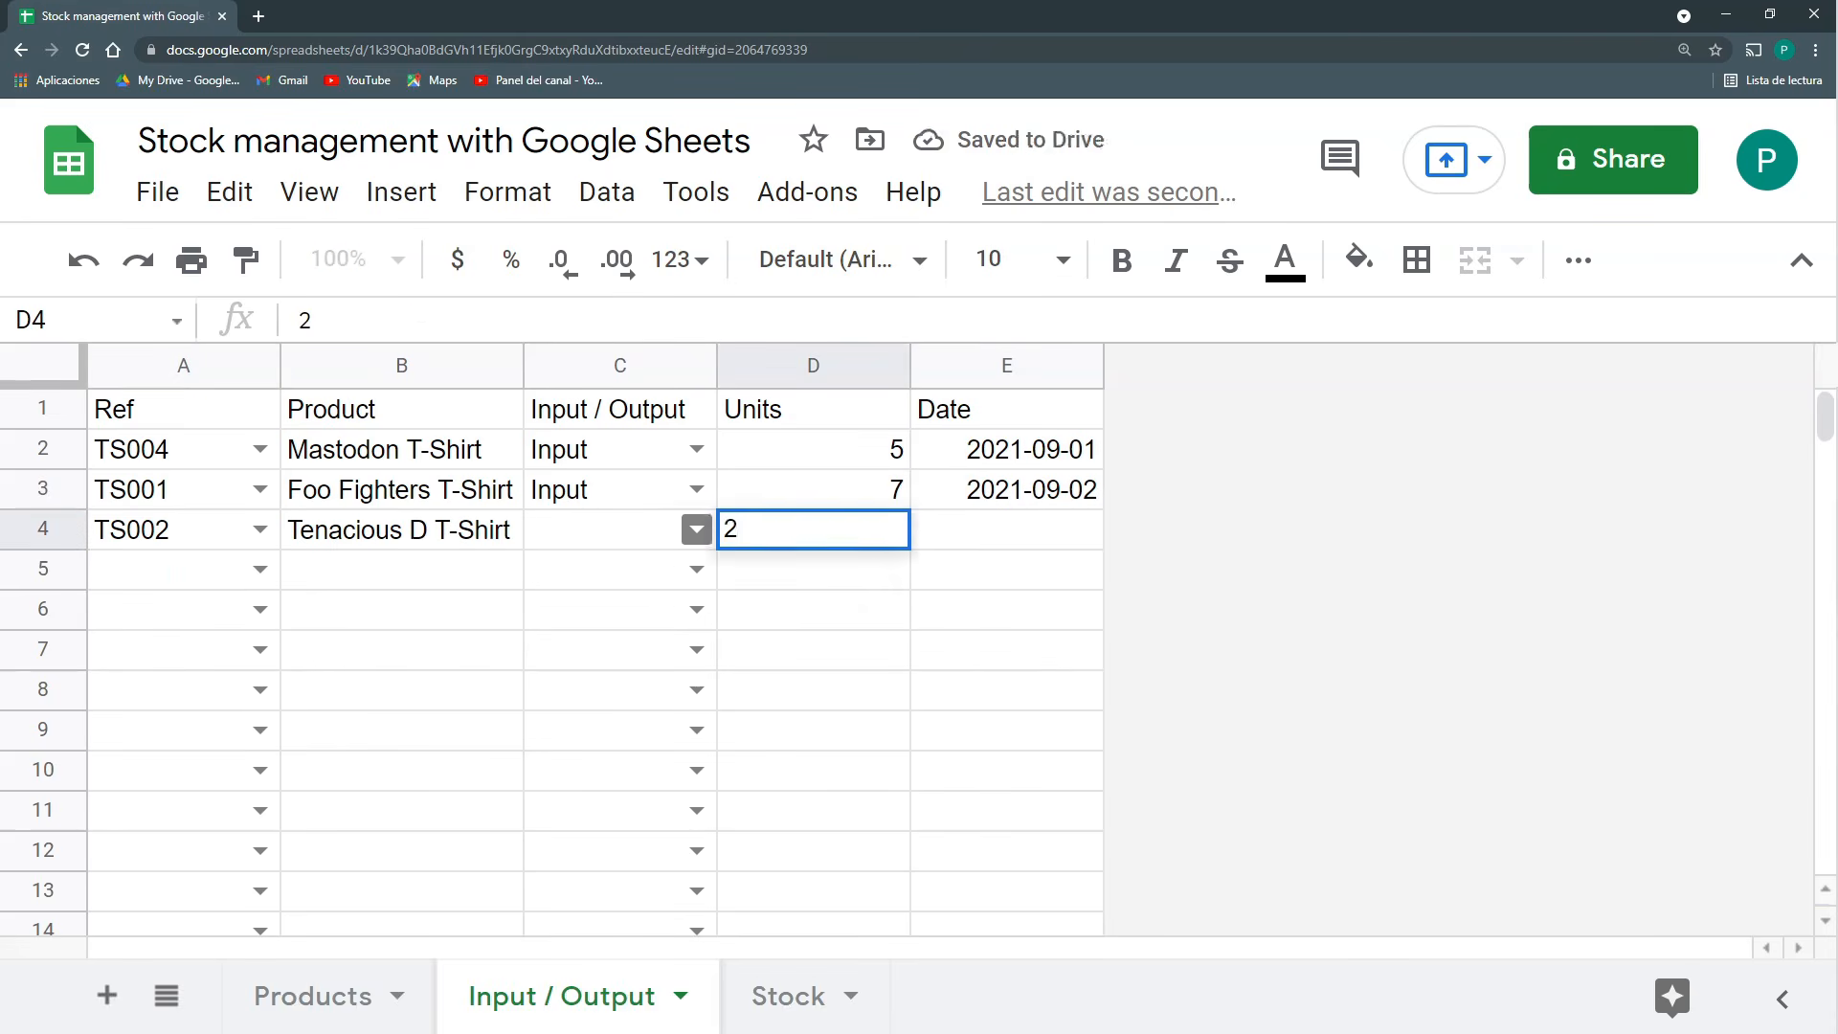
pyautogui.click(697, 531)
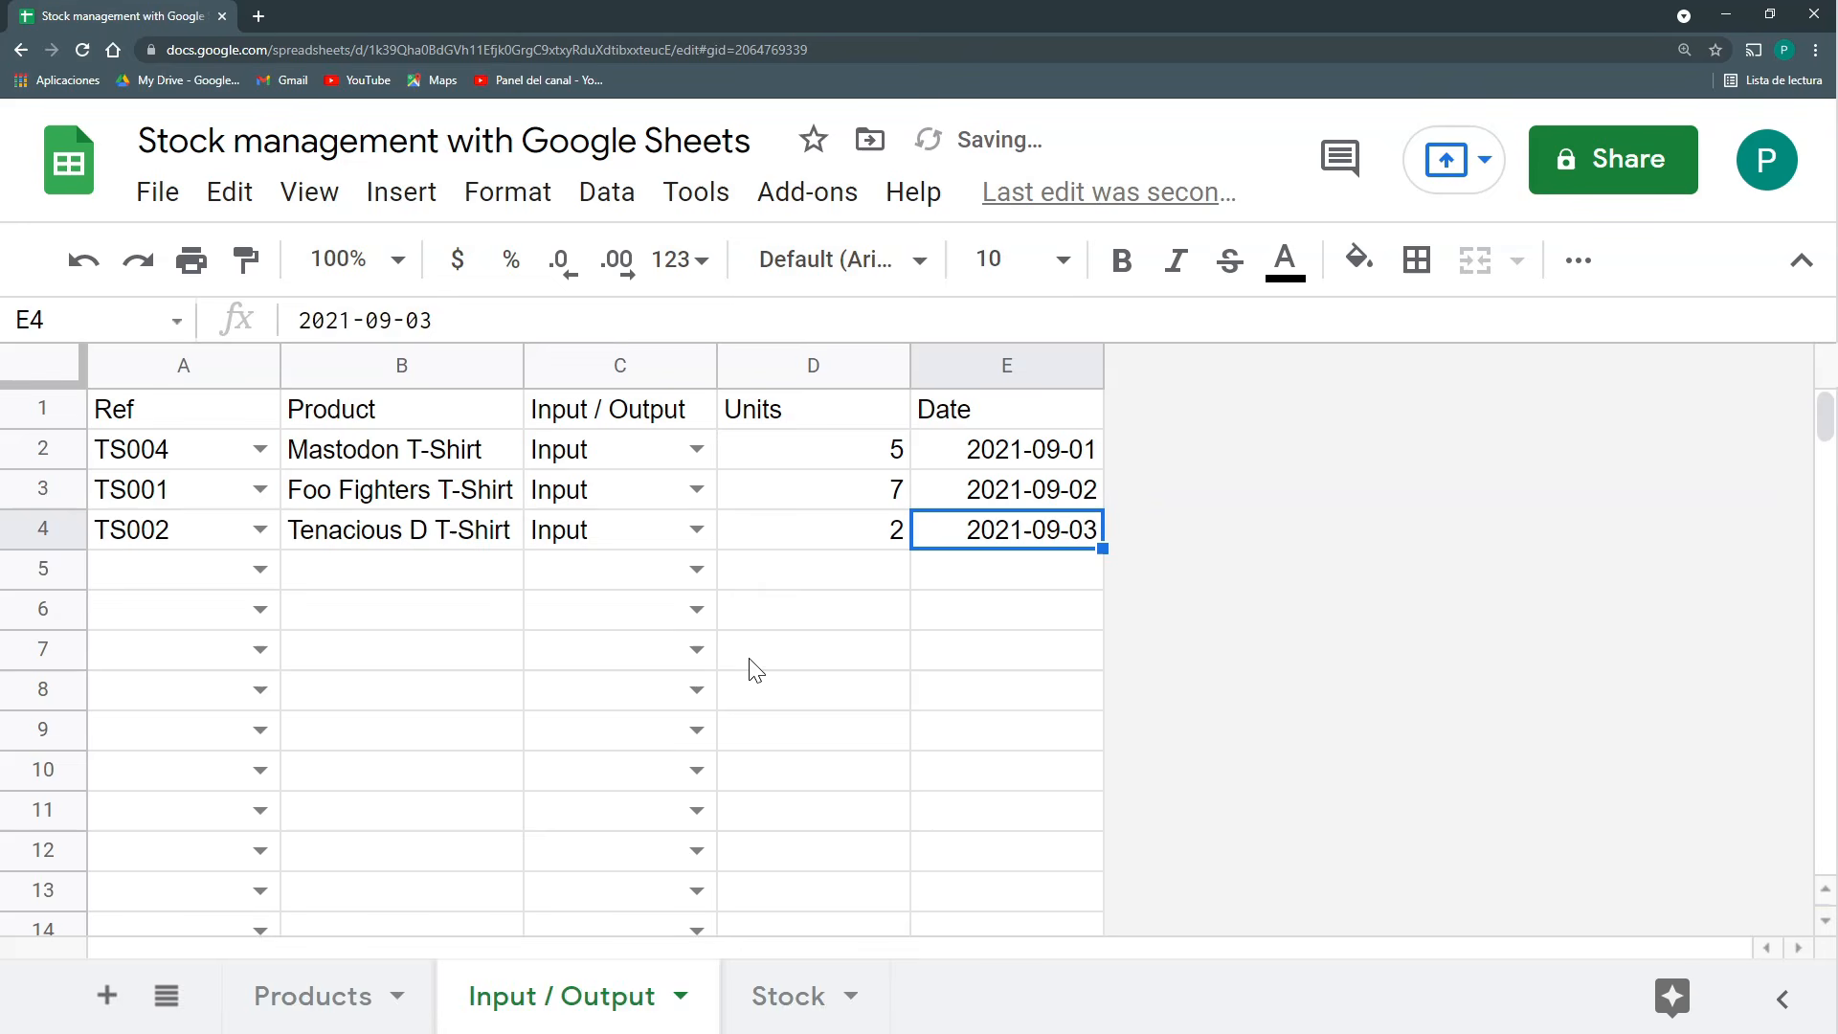
# Fill in row 5 with ref Ts005 as an Input of 10 units dated 2021-09-04.
pyautogui.click(239, 571)
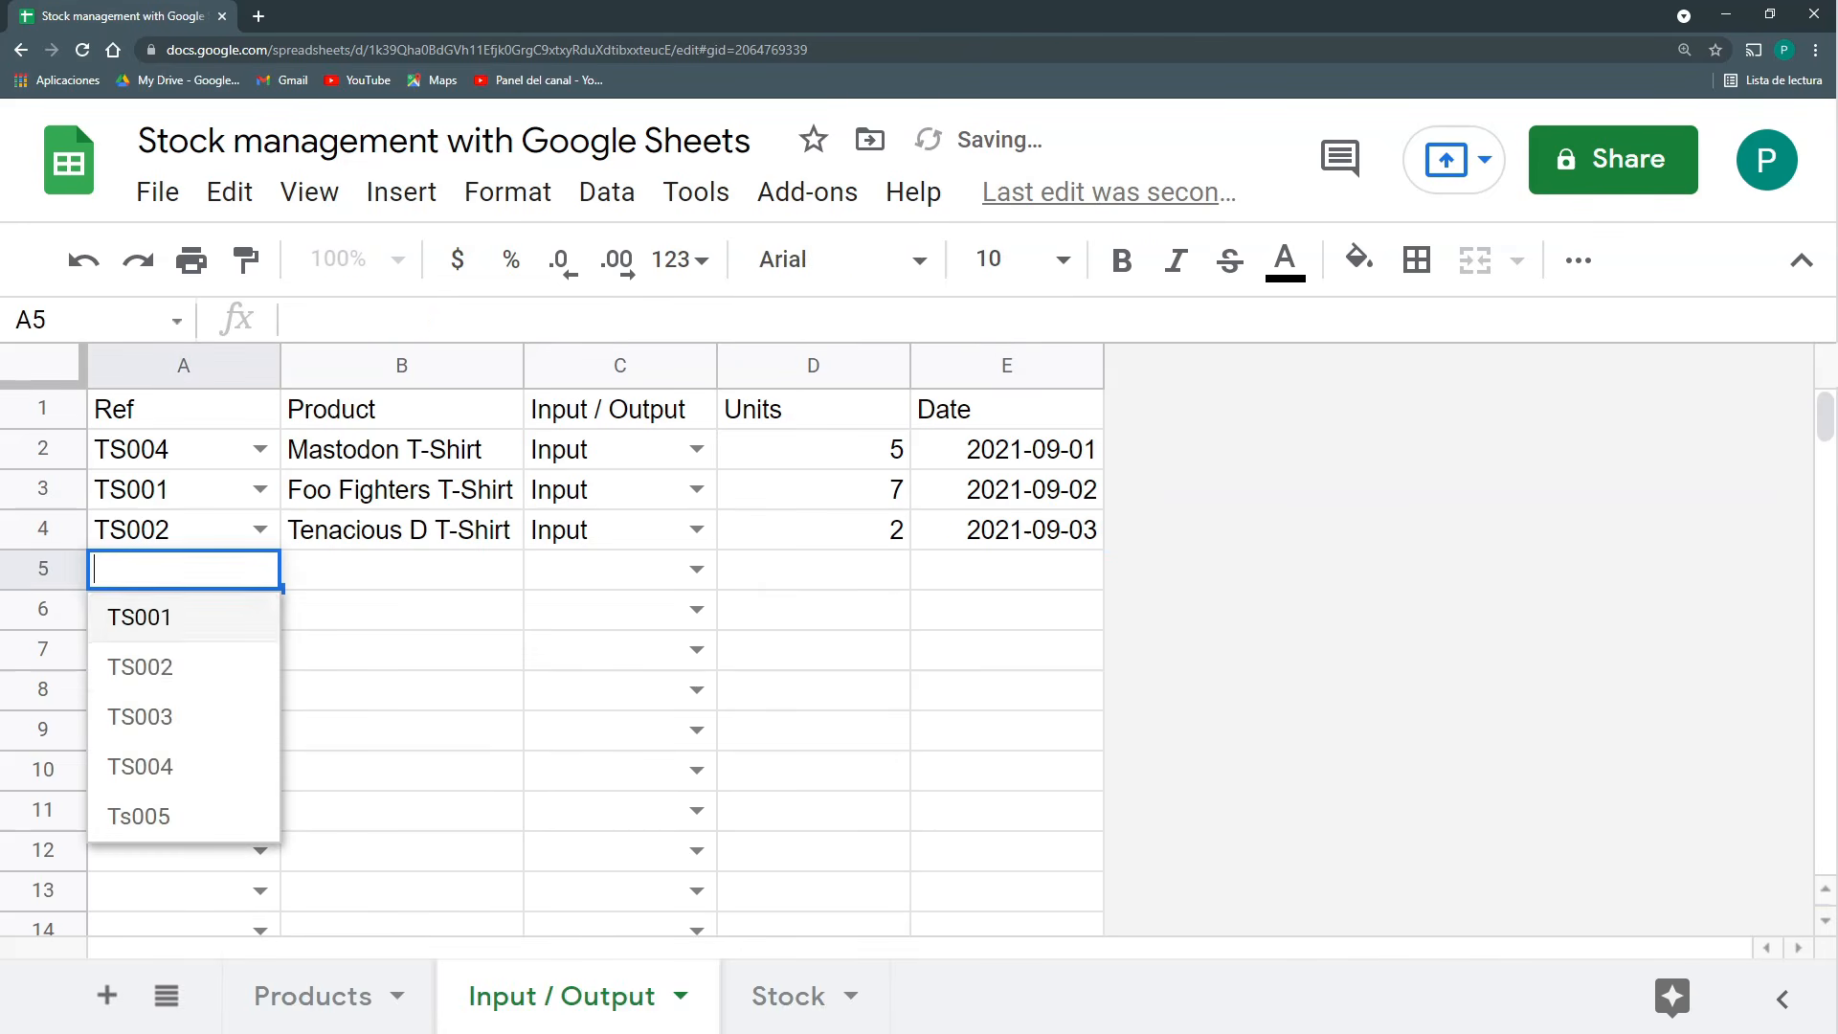
pyautogui.click(226, 766)
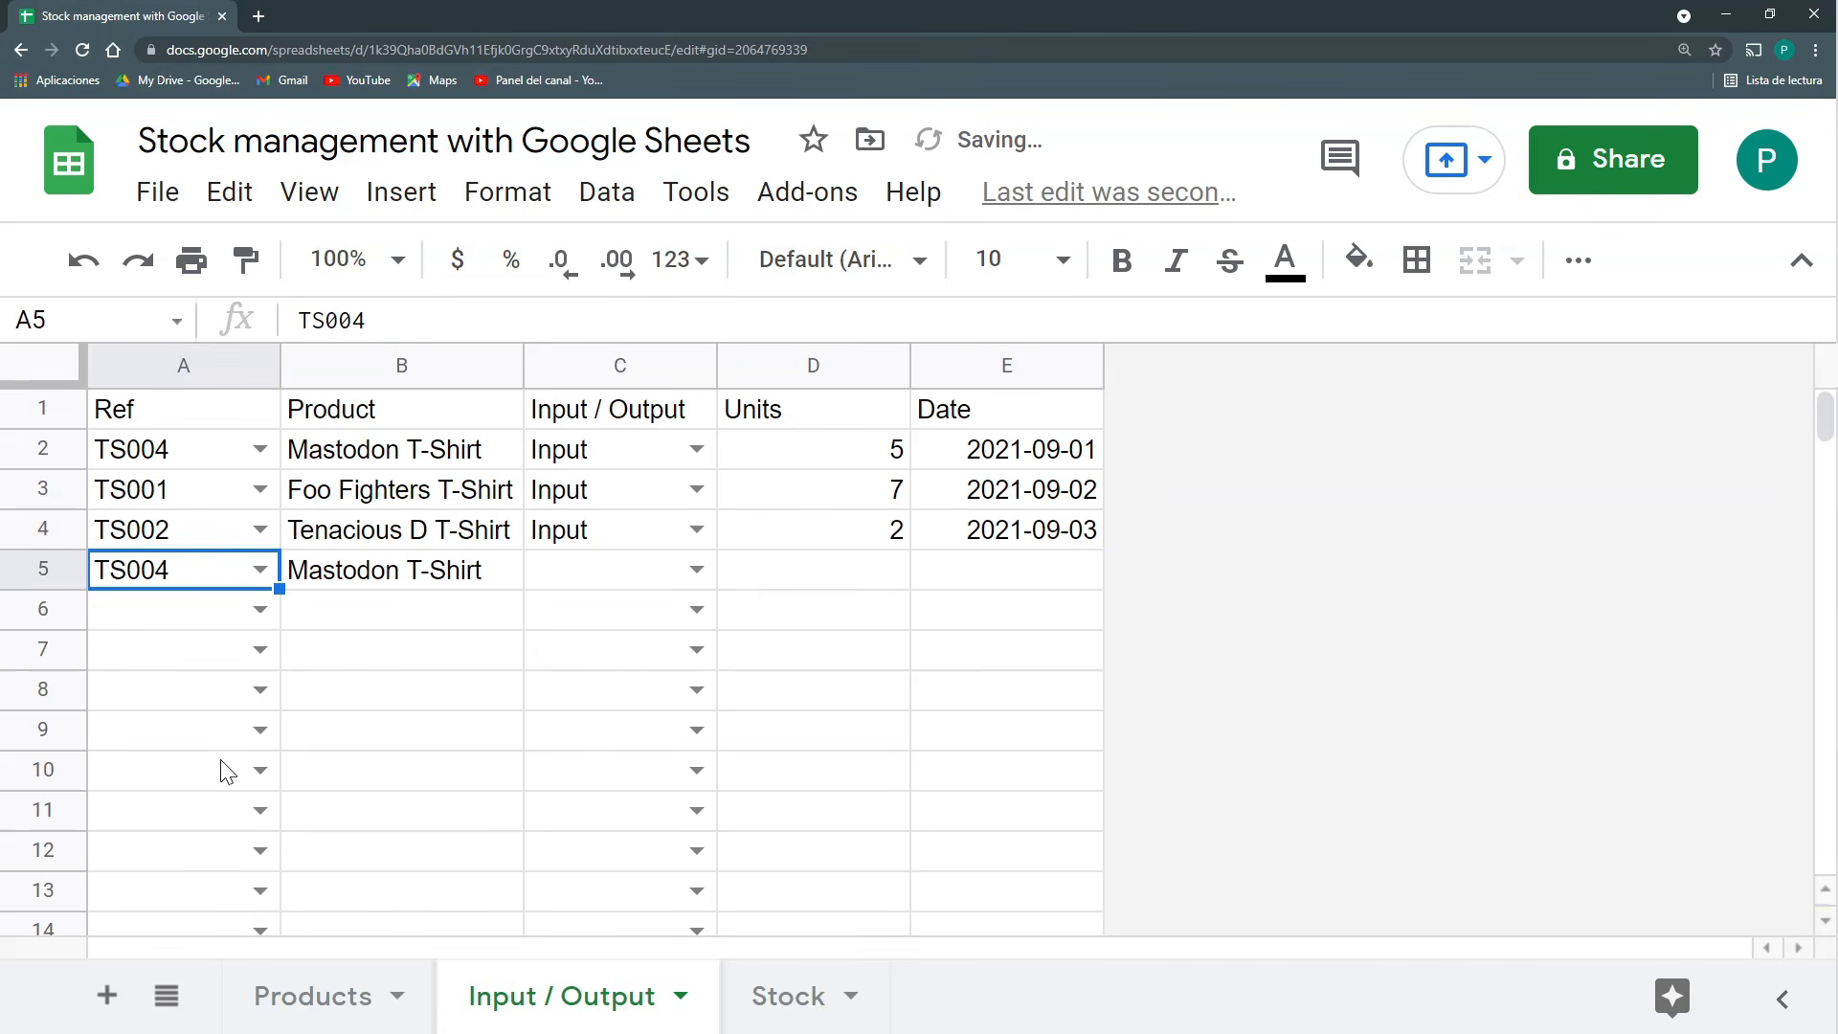
pyautogui.click(260, 571)
pyautogui.click(217, 818)
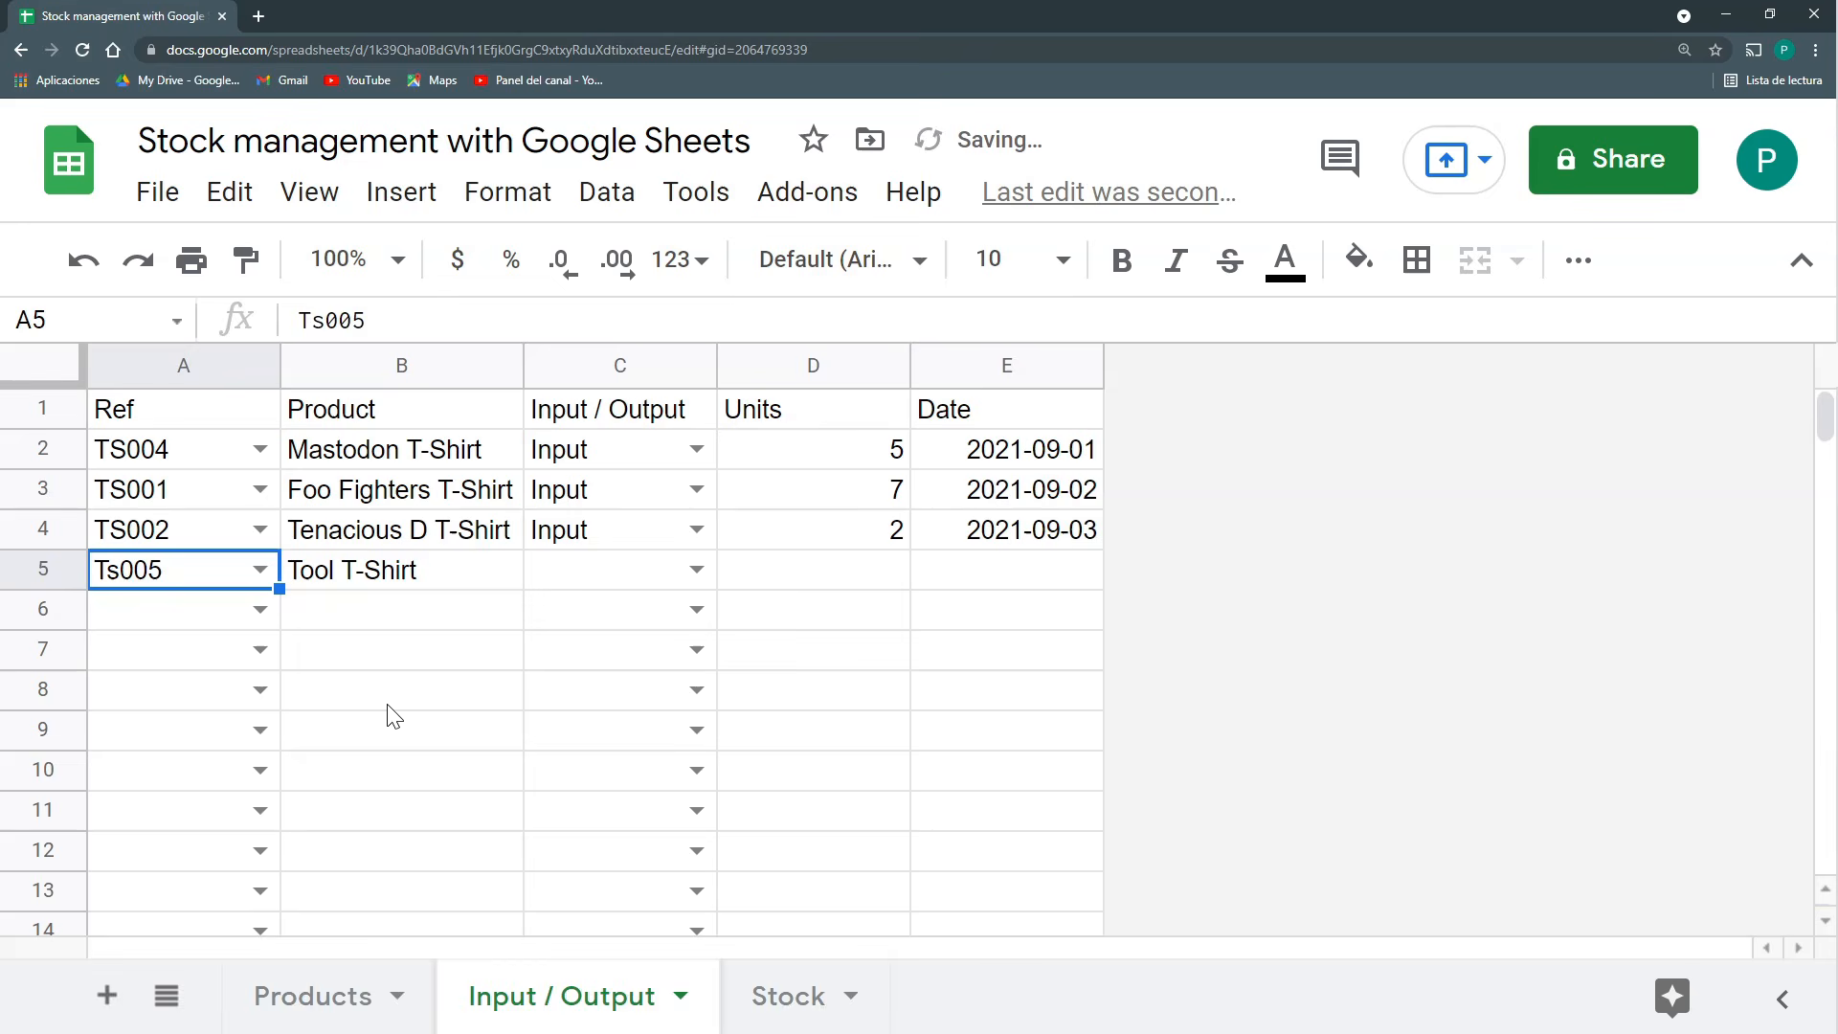
pyautogui.click(707, 570)
pyautogui.click(636, 620)
pyautogui.click(808, 583)
pyautogui.write('10')
pyautogui.click(953, 582)
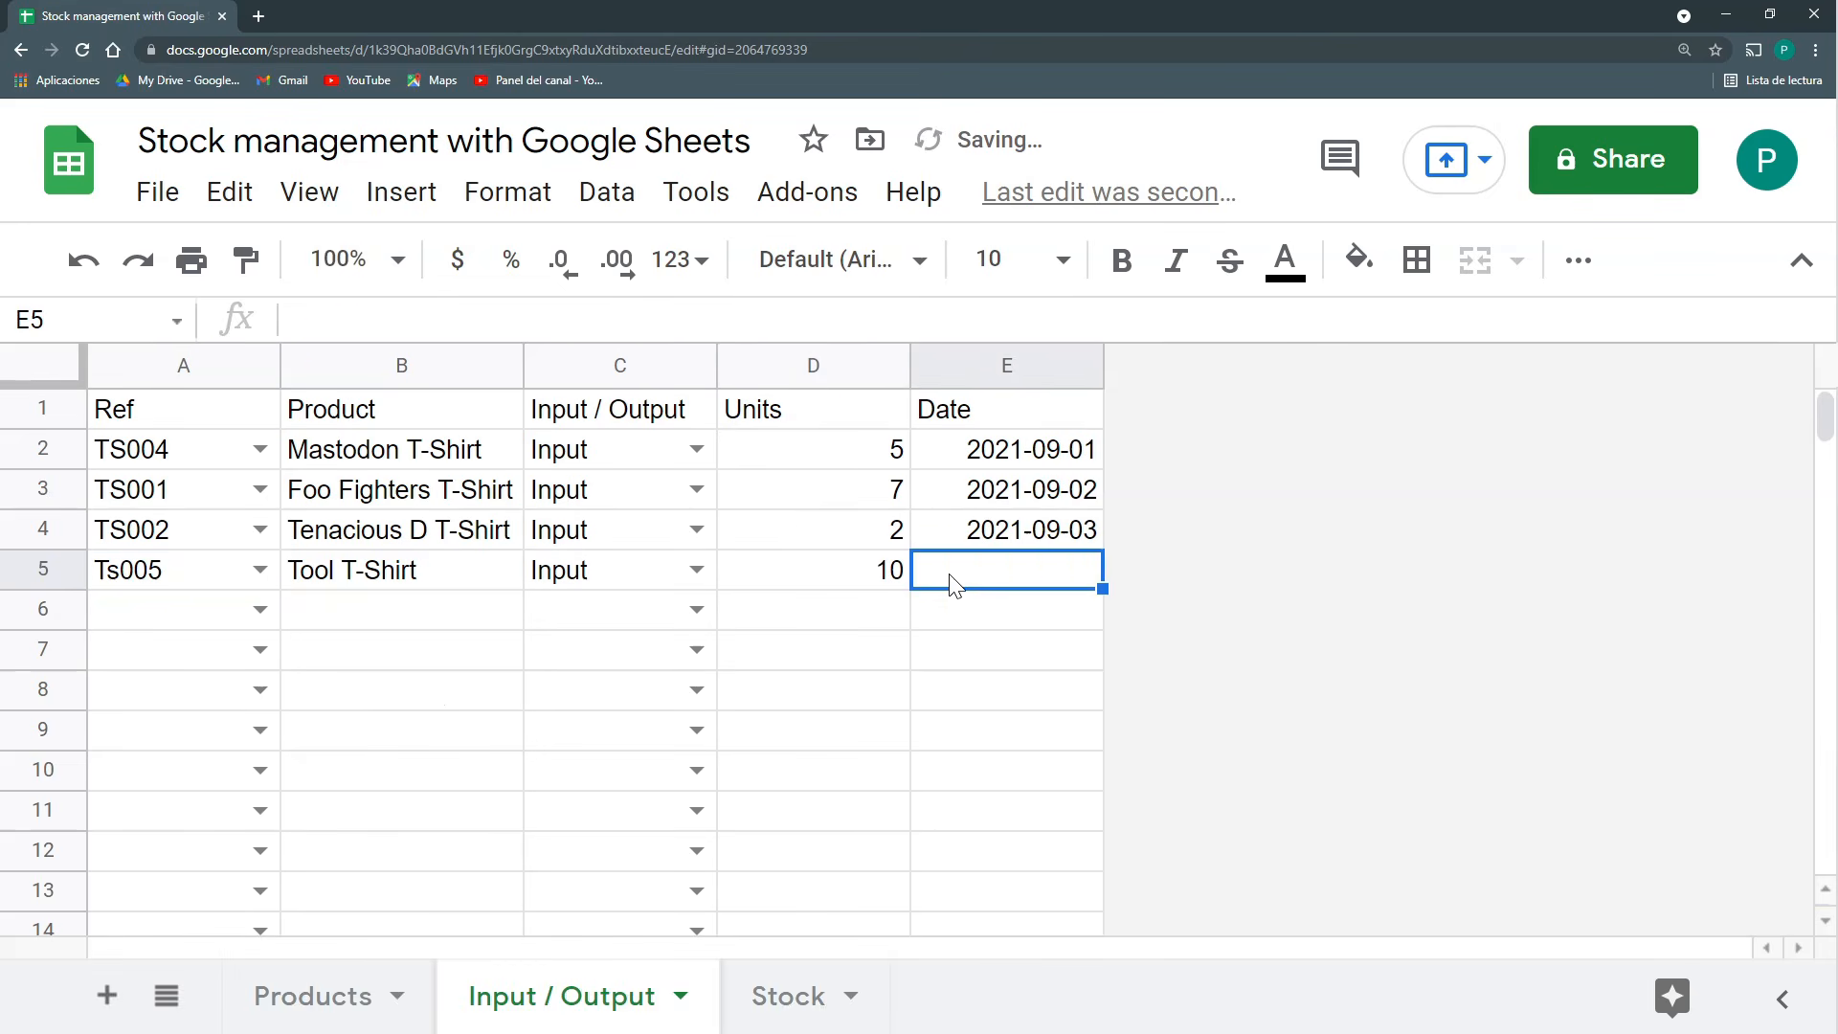
pyautogui.doubleClick(958, 576)
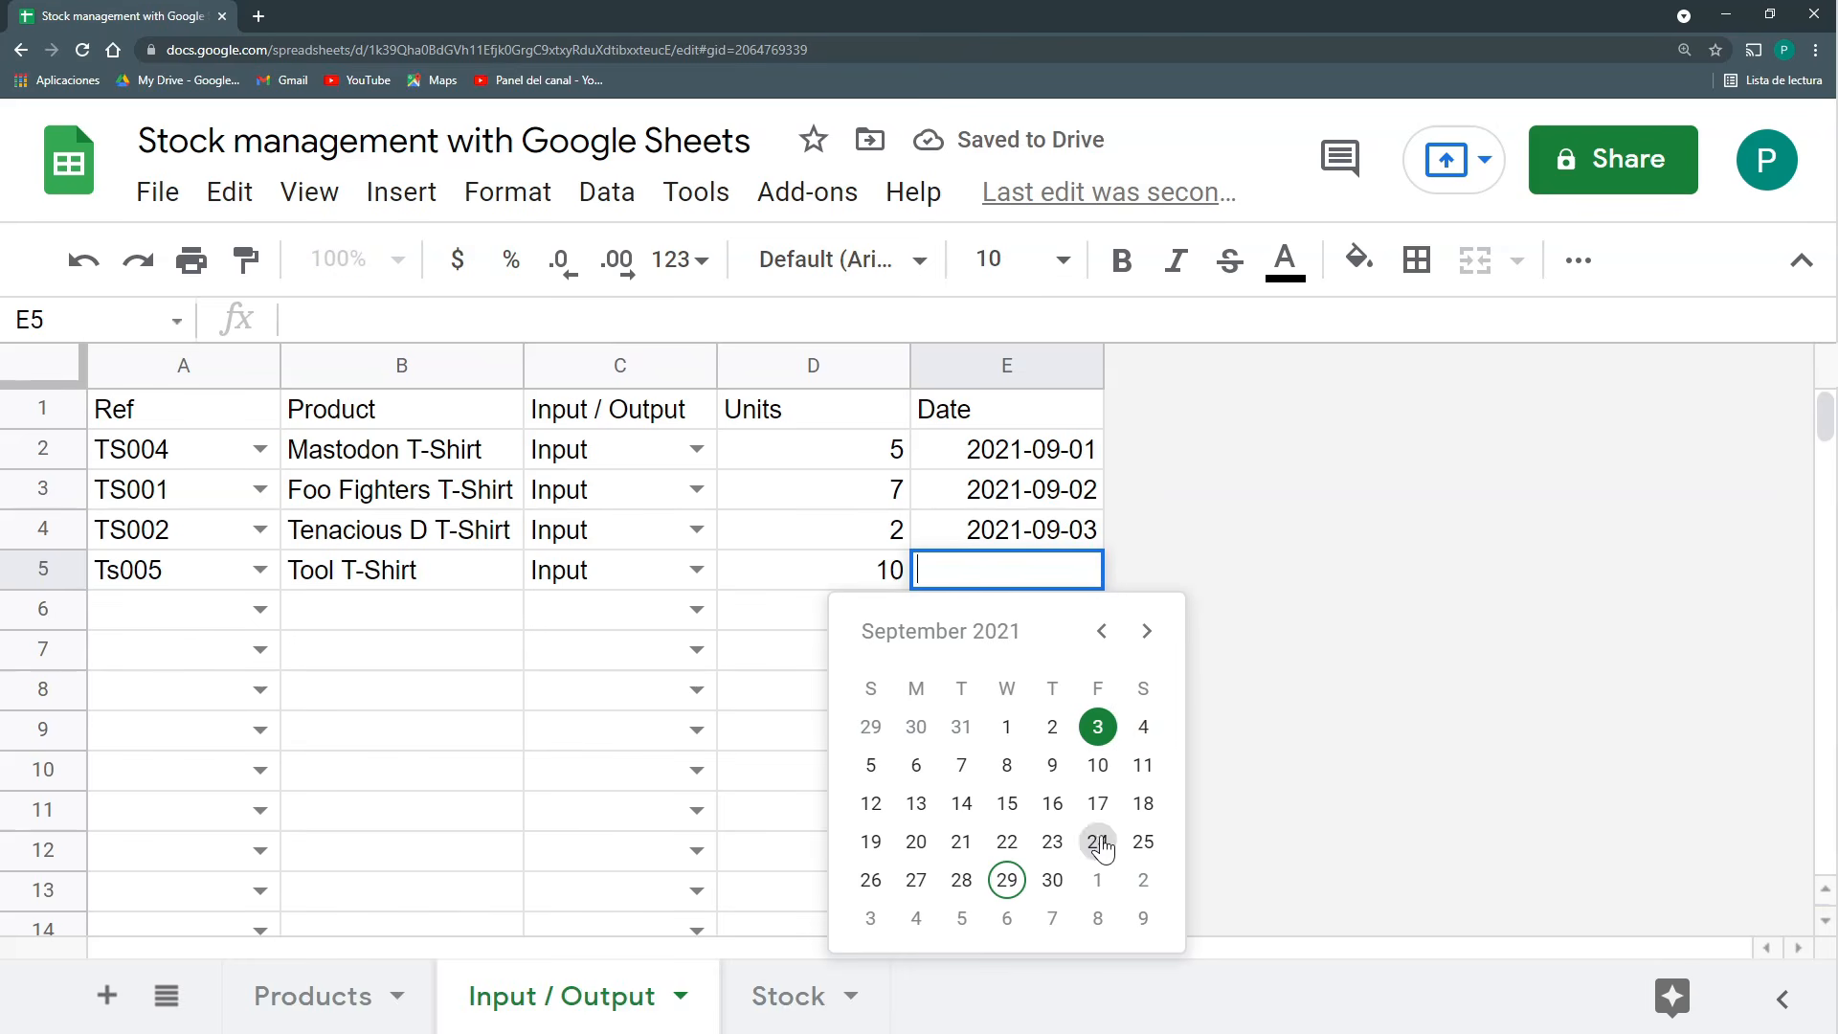
pyautogui.click(1143, 728)
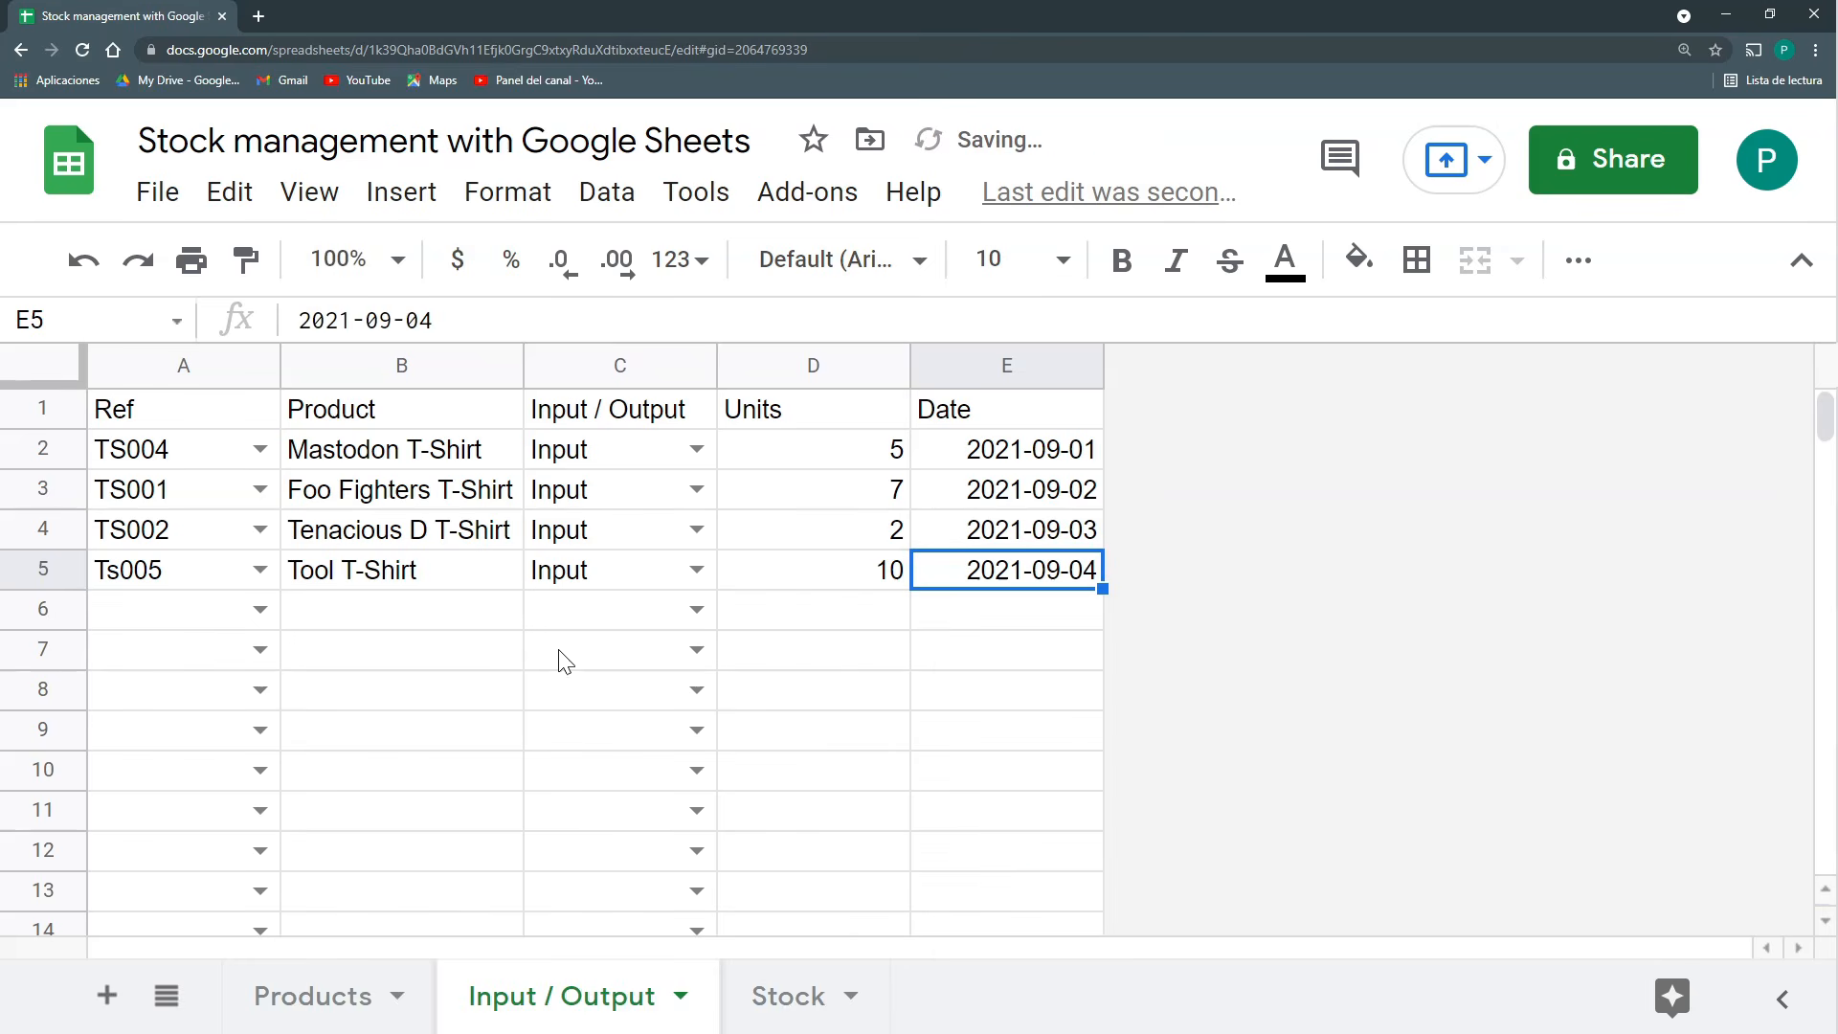
# Fill in row 6 with ref Ts005 as an Output of 1 unit dated 2021-09-22.
pyautogui.click(262, 605)
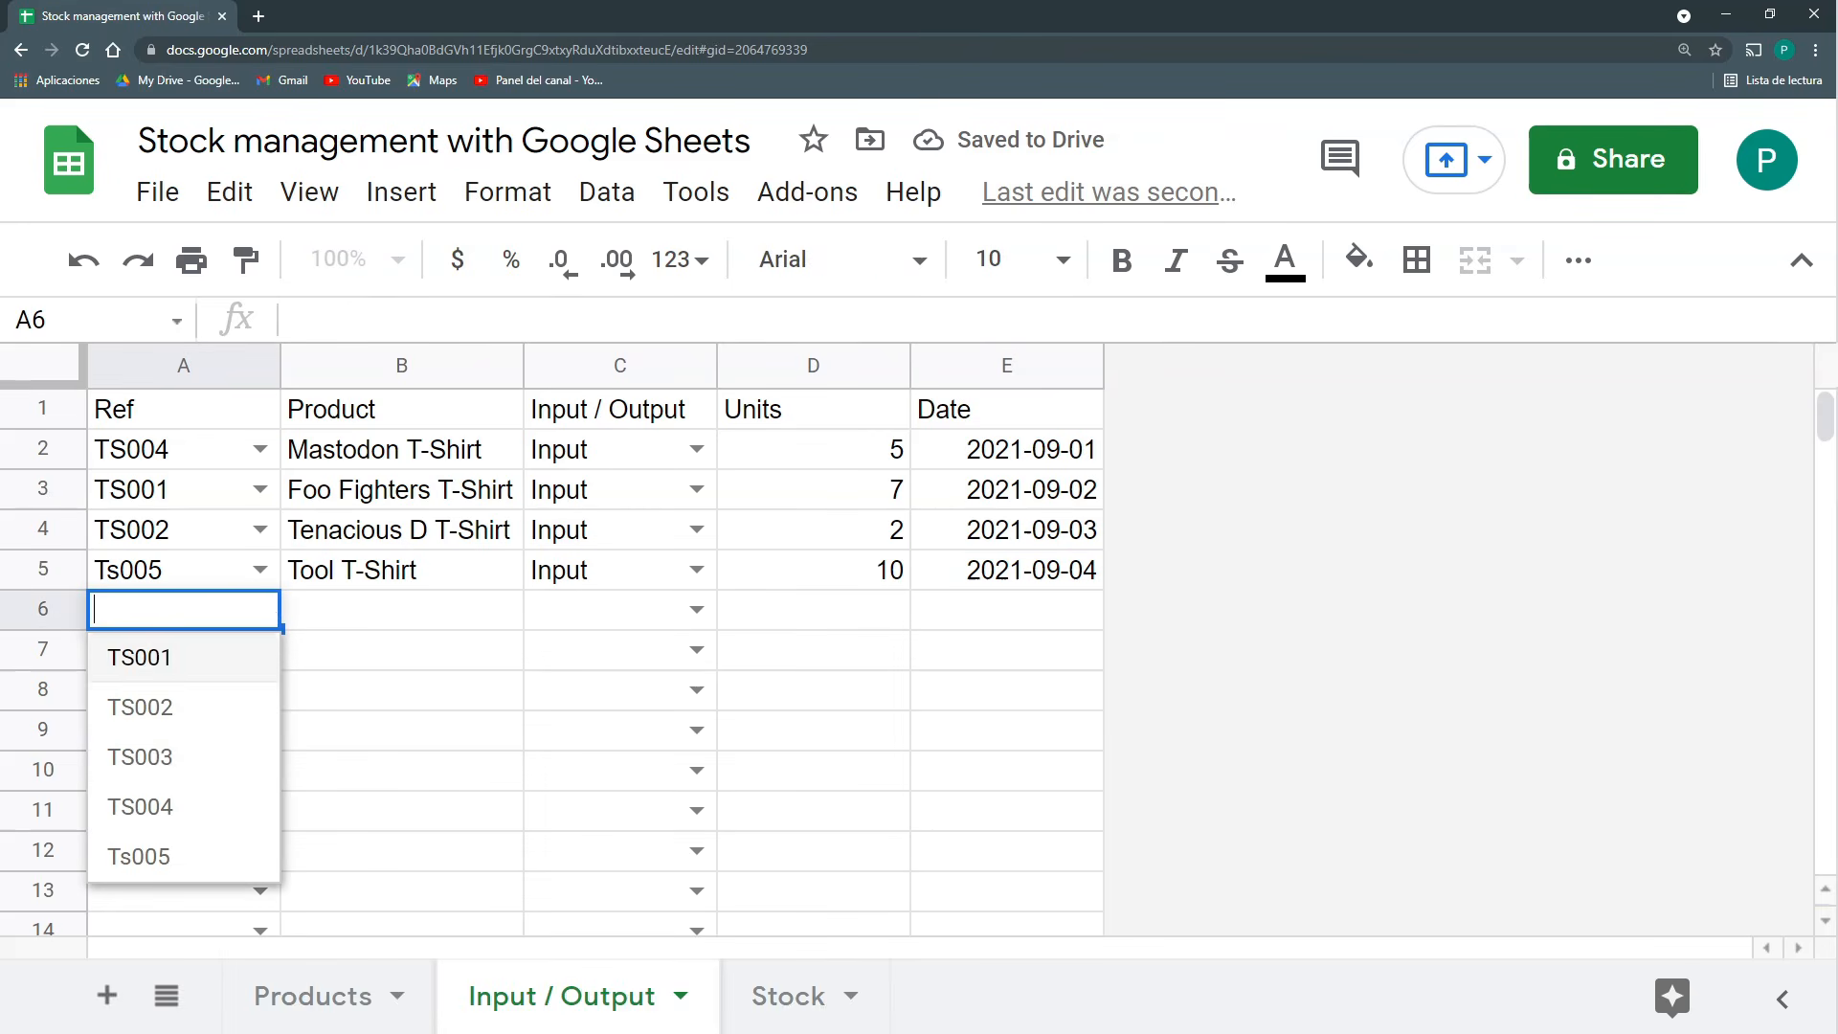
pyautogui.click(217, 856)
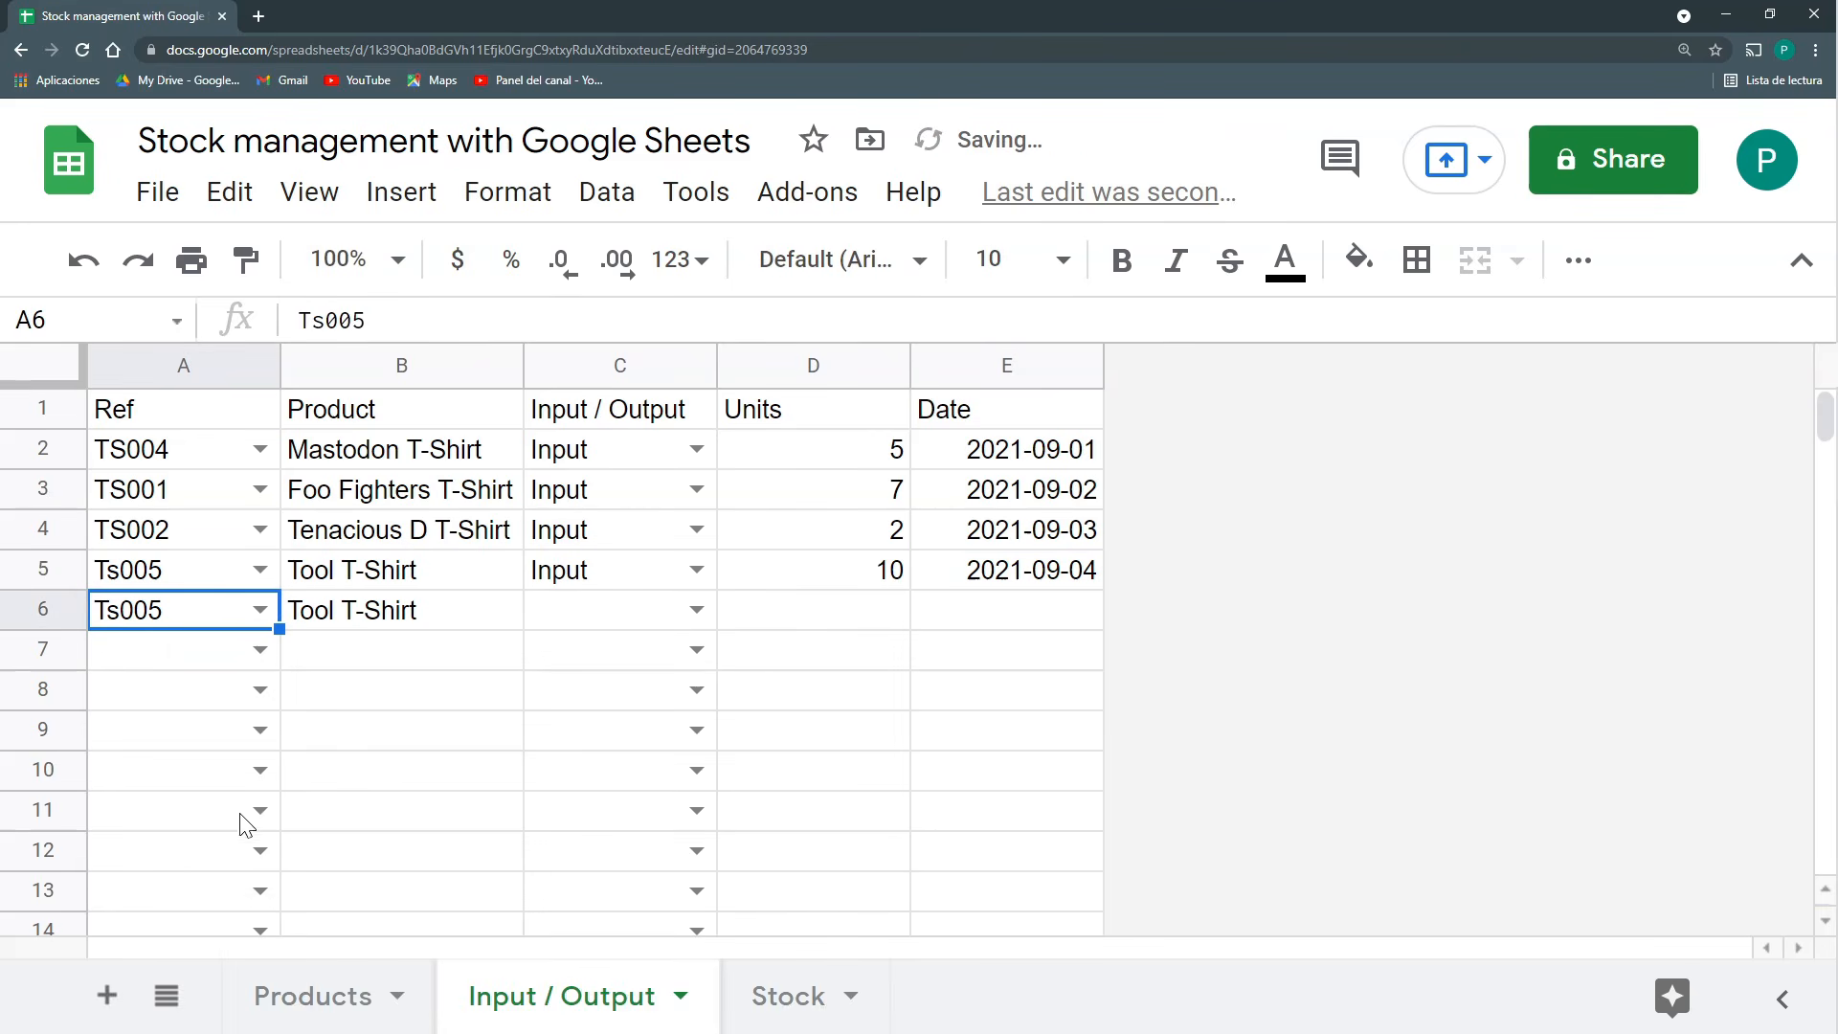
pyautogui.click(698, 612)
pyautogui.click(677, 724)
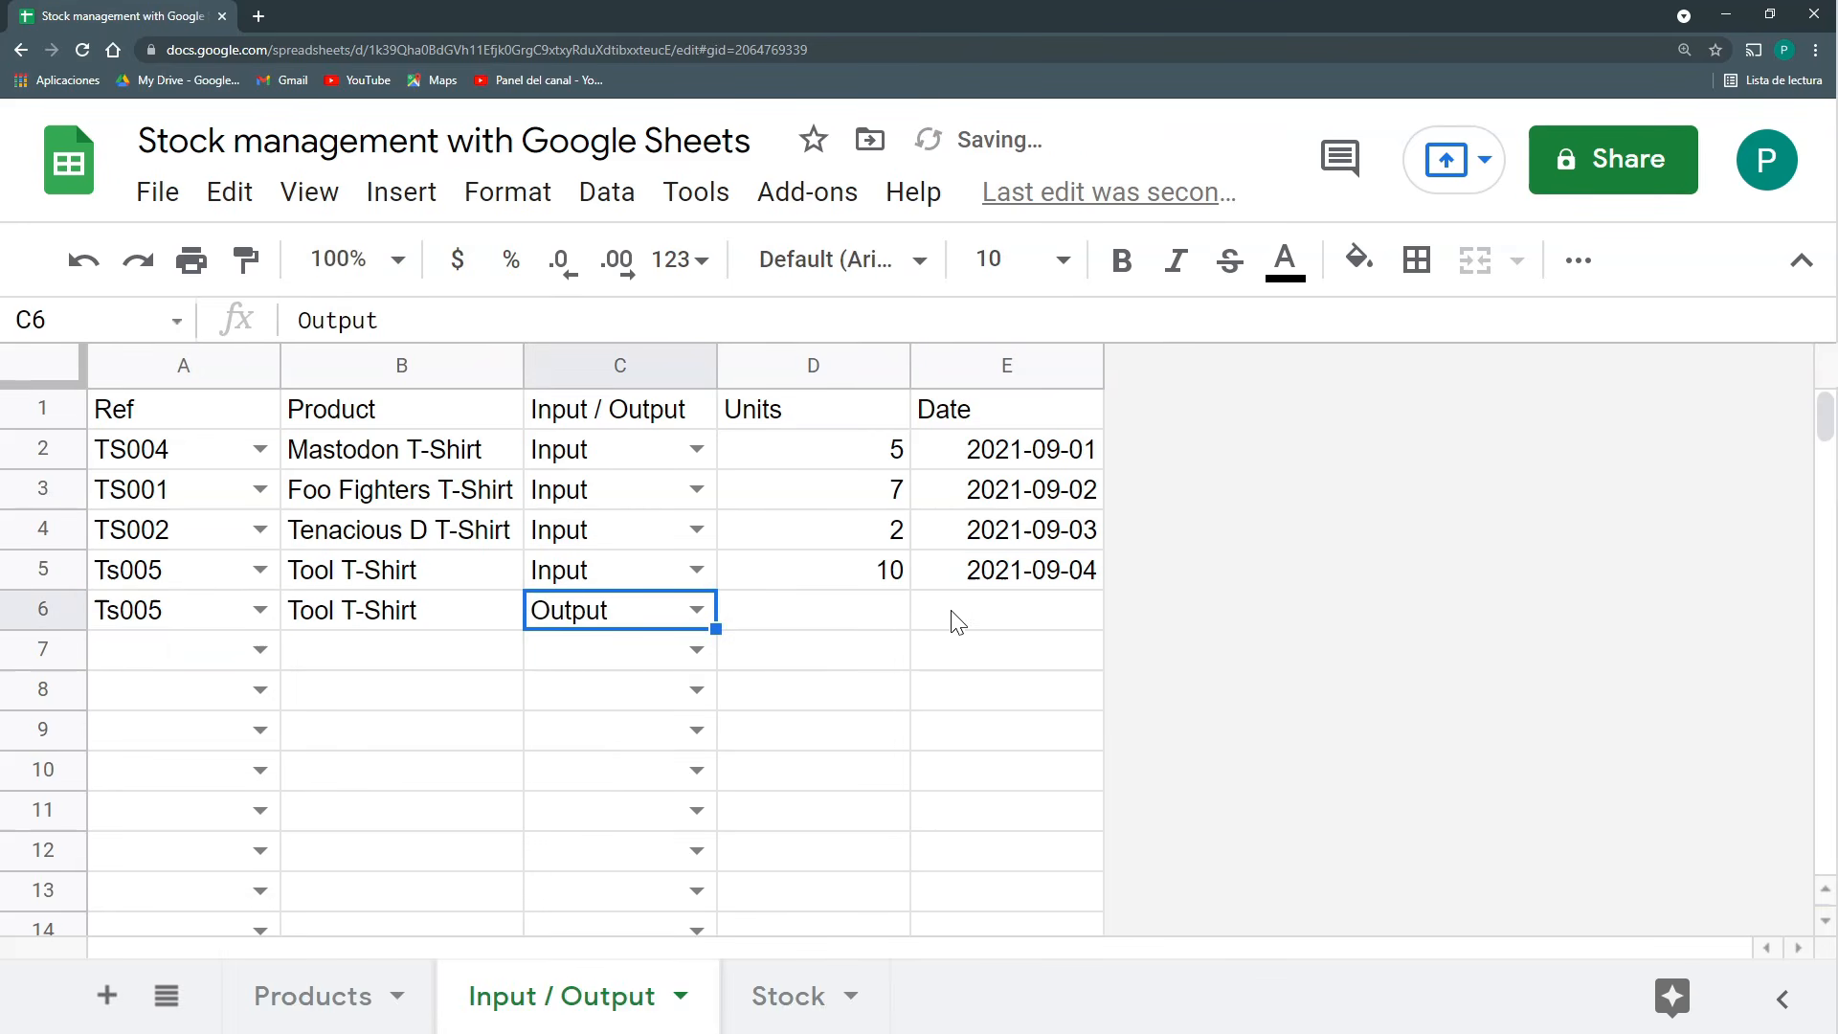
pyautogui.click(895, 630)
pyautogui.write('1')
pyautogui.press('Tab')
pyautogui.press('Return')
pyautogui.click(1003, 883)
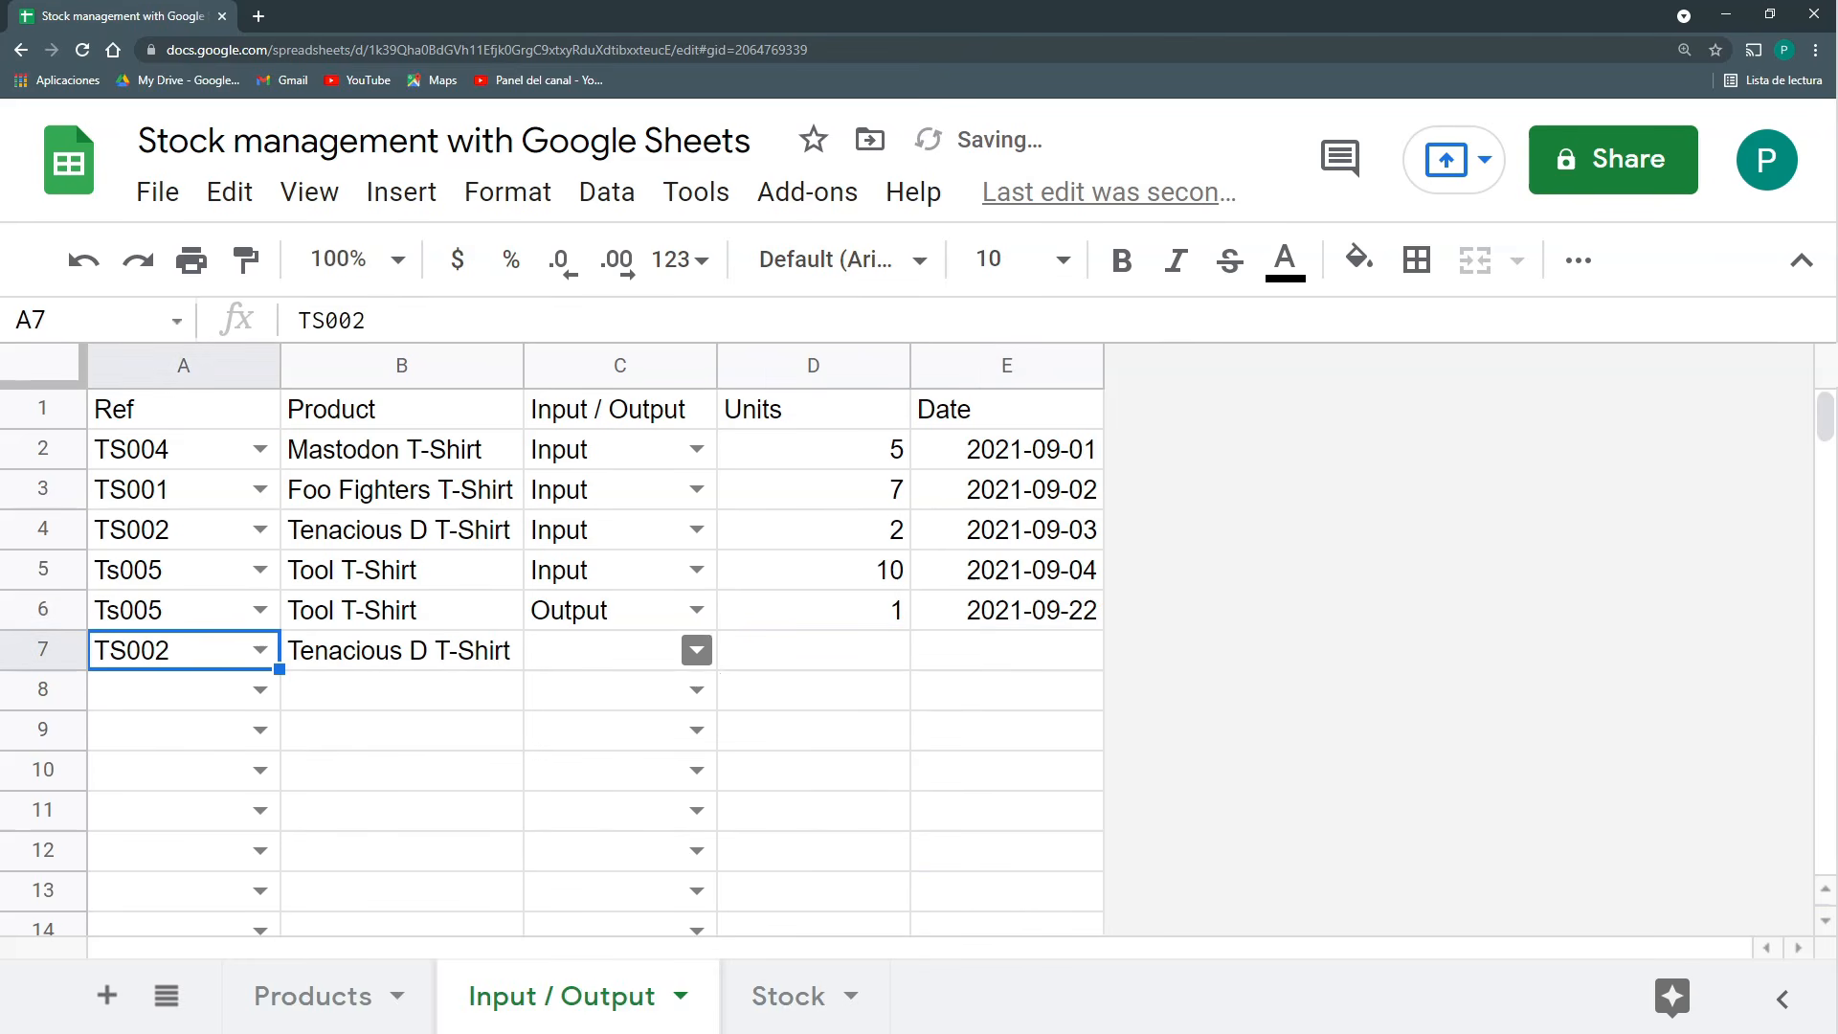
# Complete the TS002 entry in row 7 as an Output of 1 unit dated 2021-09-23.
pyautogui.click(697, 650)
pyautogui.click(681, 749)
pyautogui.click(842, 657)
pyautogui.write('1')
pyautogui.press('Tab')
pyautogui.press('Return')
pyautogui.click(1070, 921)
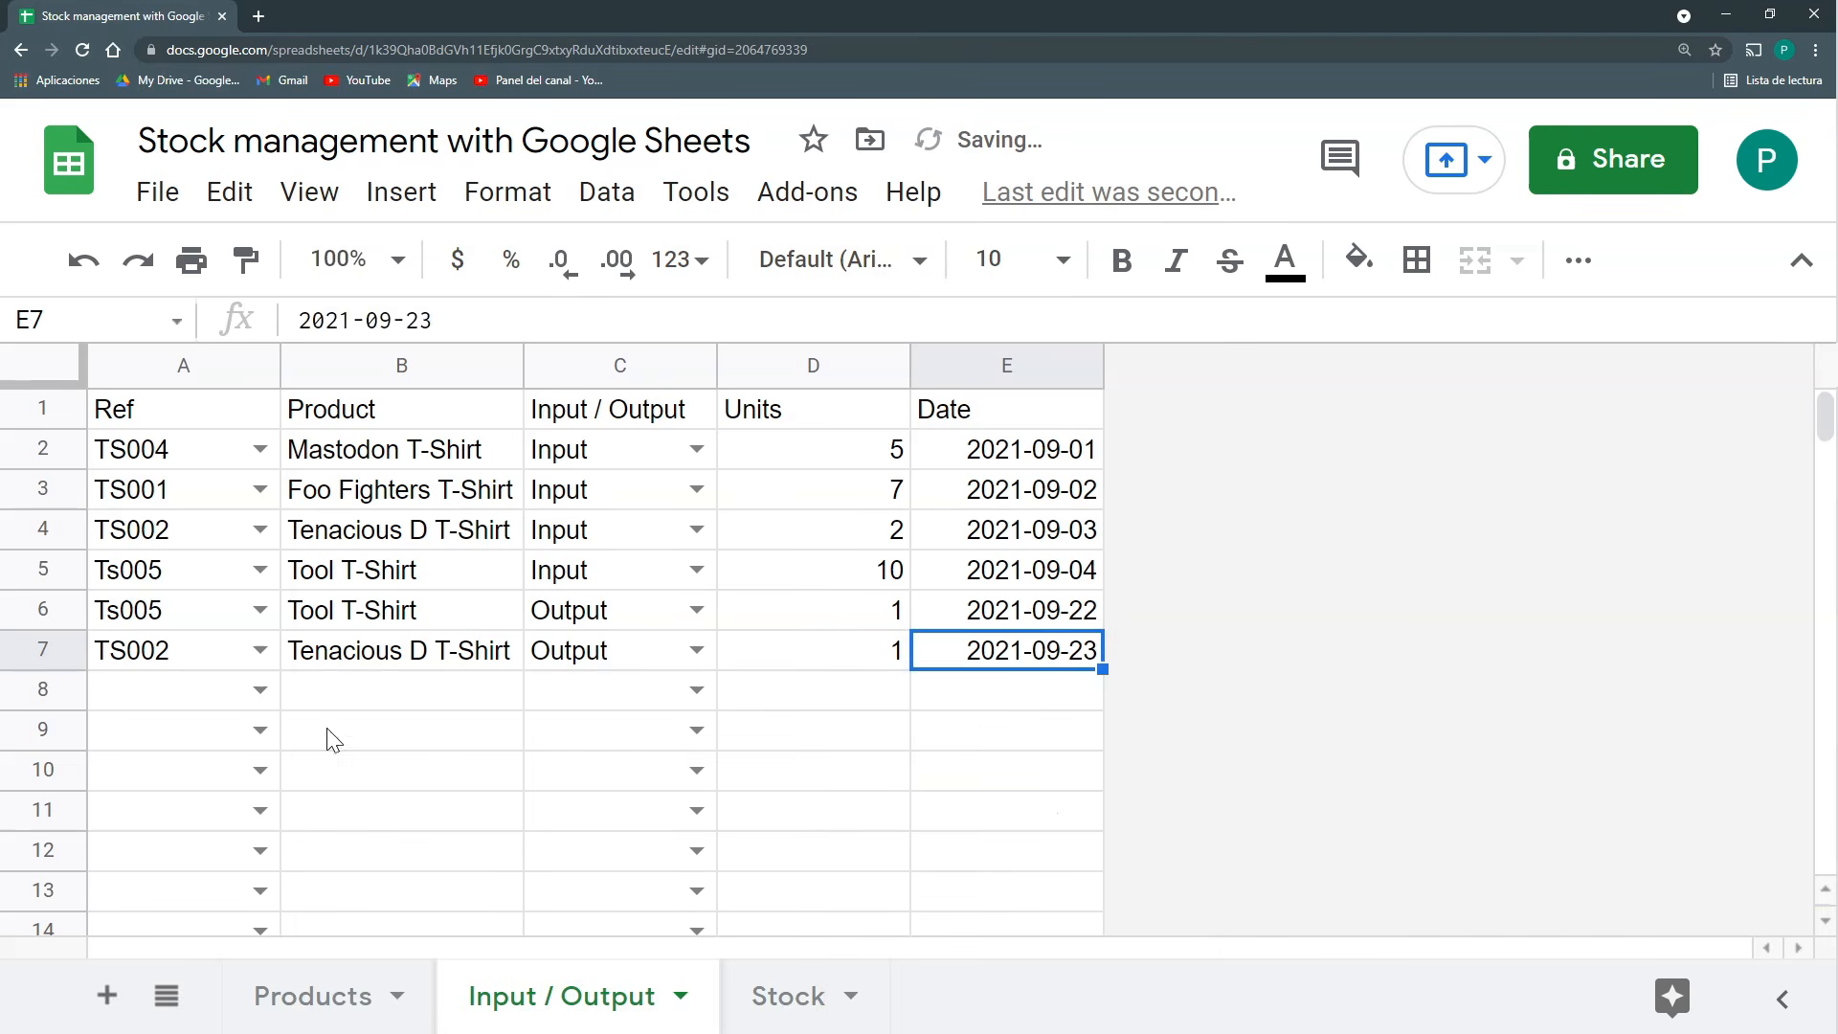
# Fill in row 8 with ref TS001 as an Output of 2 units dated 2021-09-20.
pyautogui.click(260, 689)
pyautogui.click(213, 643)
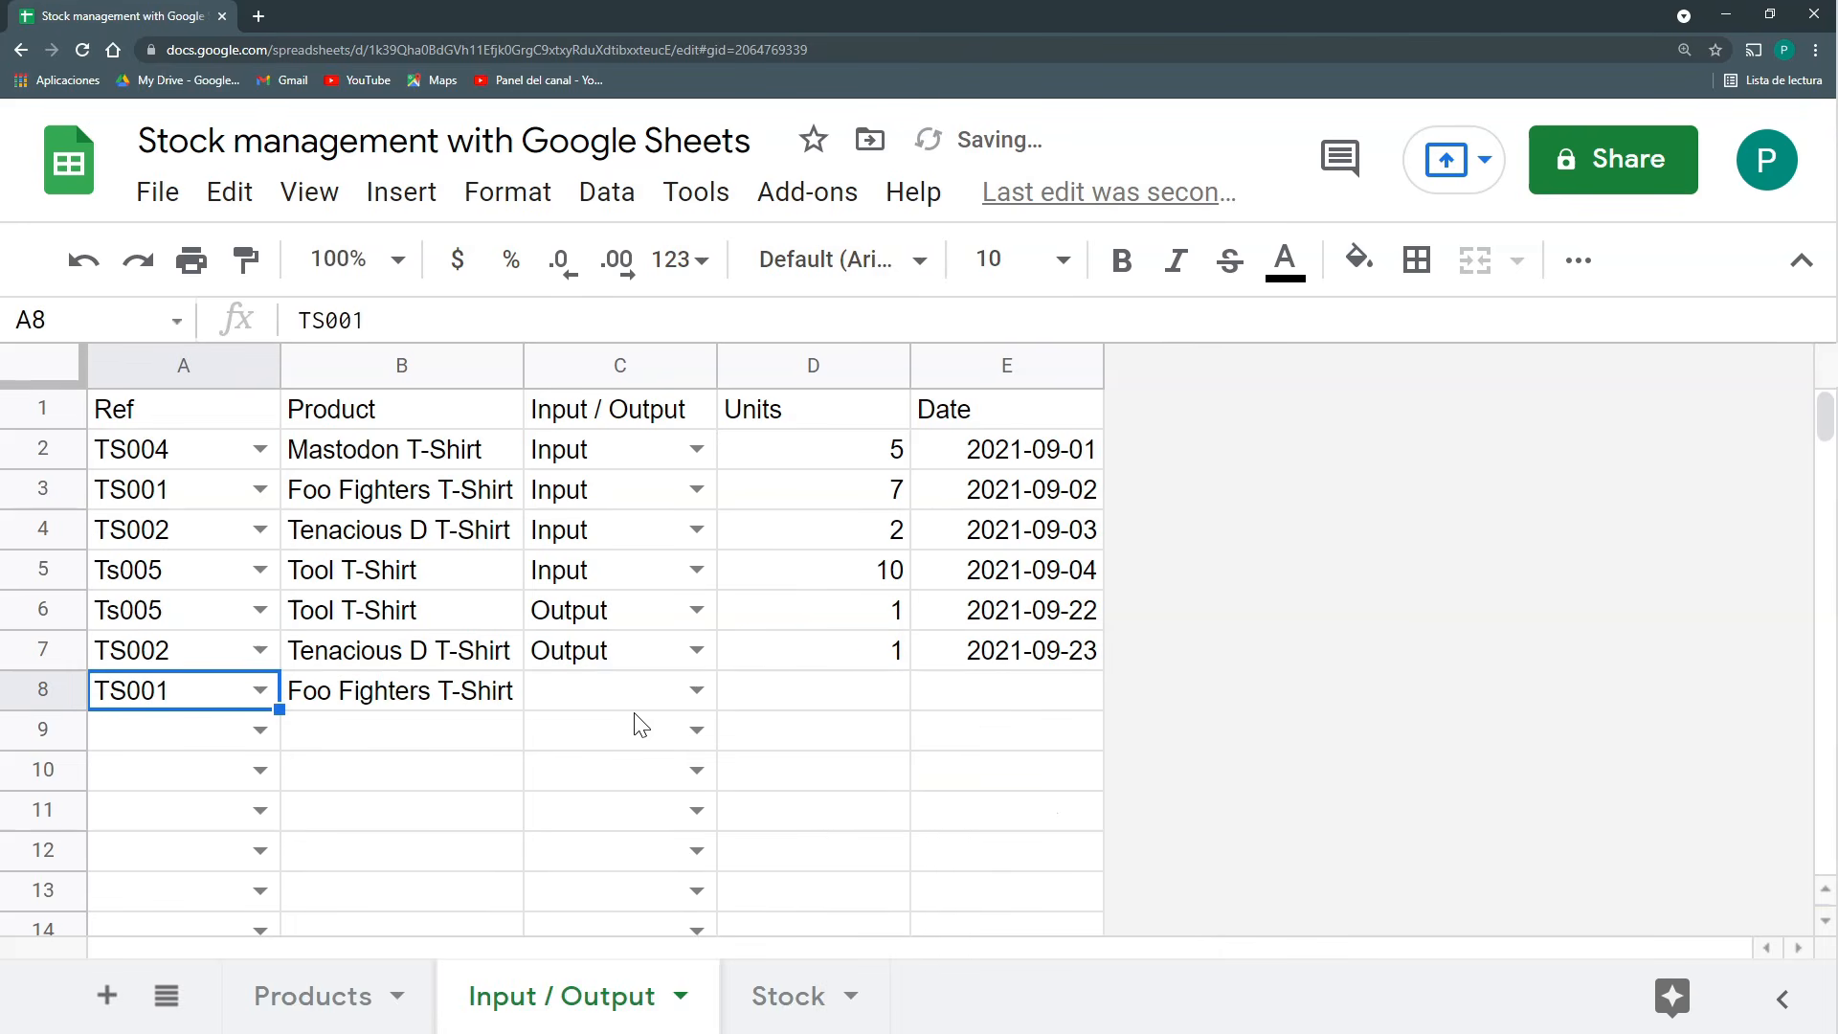
pyautogui.click(697, 690)
pyautogui.click(578, 591)
pyautogui.click(874, 705)
pyautogui.write('2')
pyautogui.press('Tab')
pyautogui.press('Return')
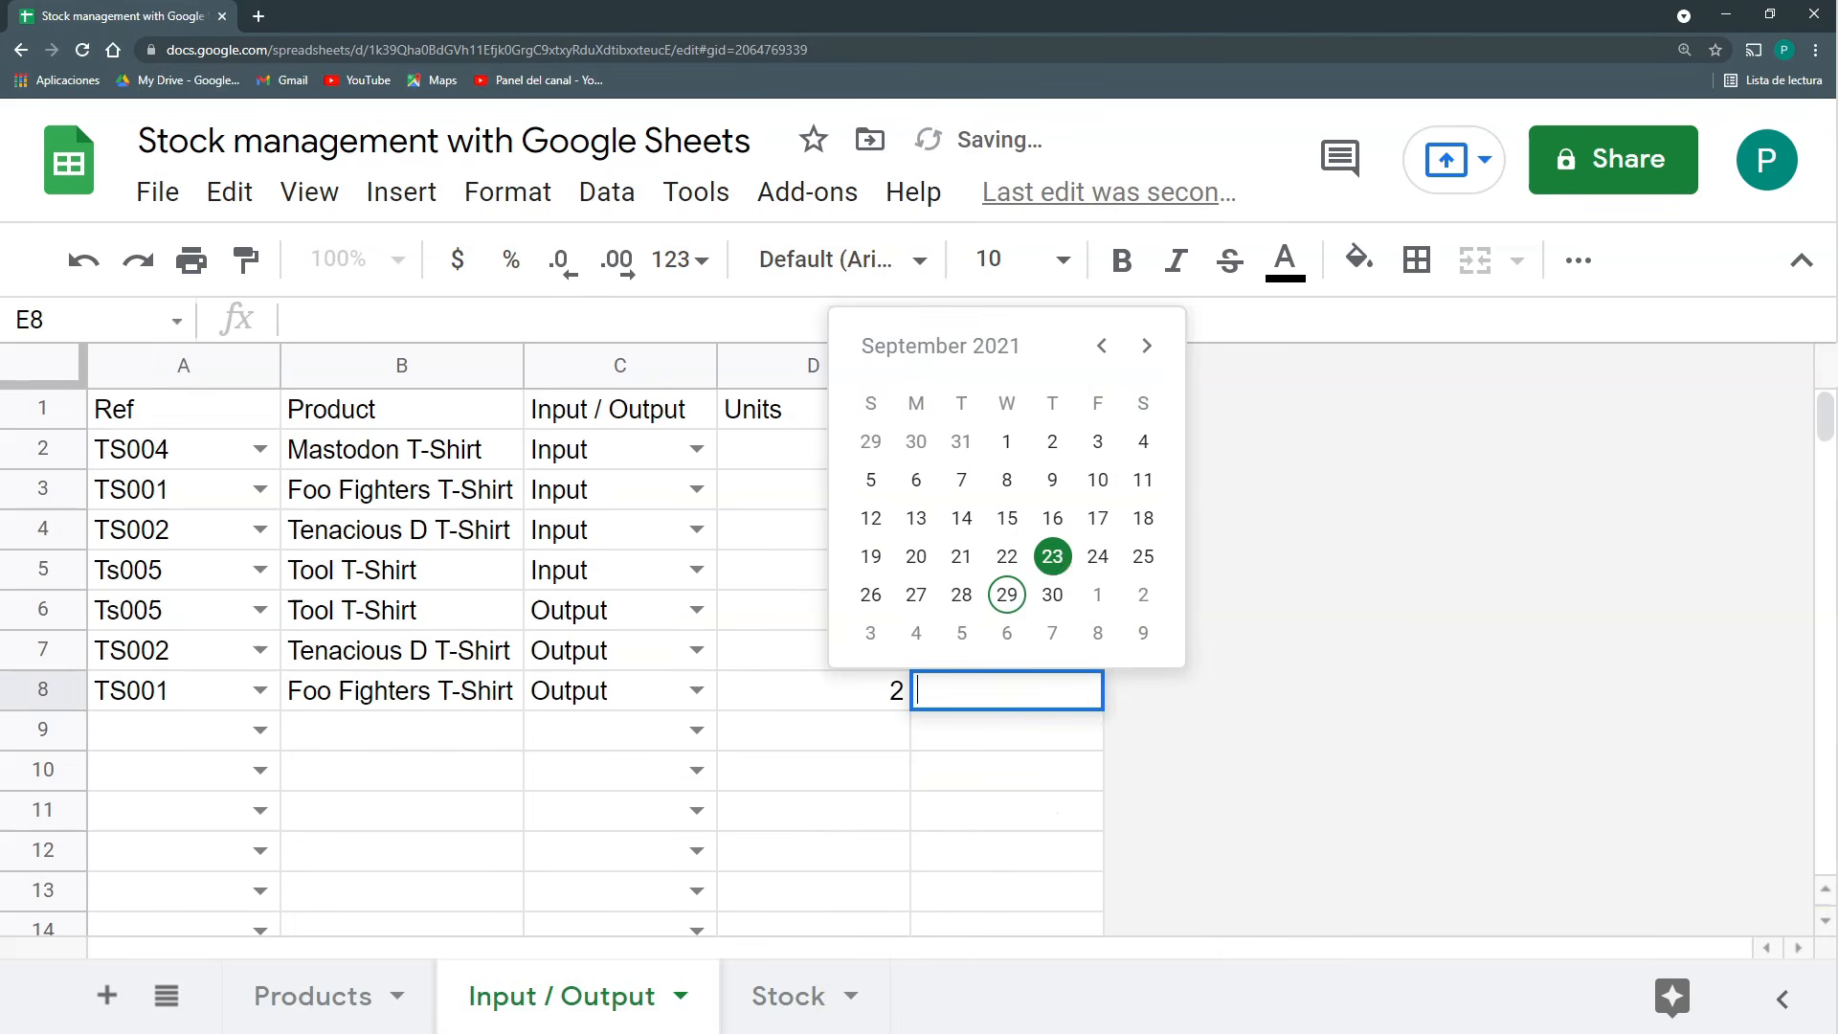
pyautogui.click(916, 556)
pyautogui.click(955, 779)
# Bold the header row A1:E1 and fit the Units, Date and Ref columns to their contents.
pyautogui.moveTo(197, 410); pyautogui.dragTo(962, 412)
pyautogui.hotkey('ctrl', 'b')
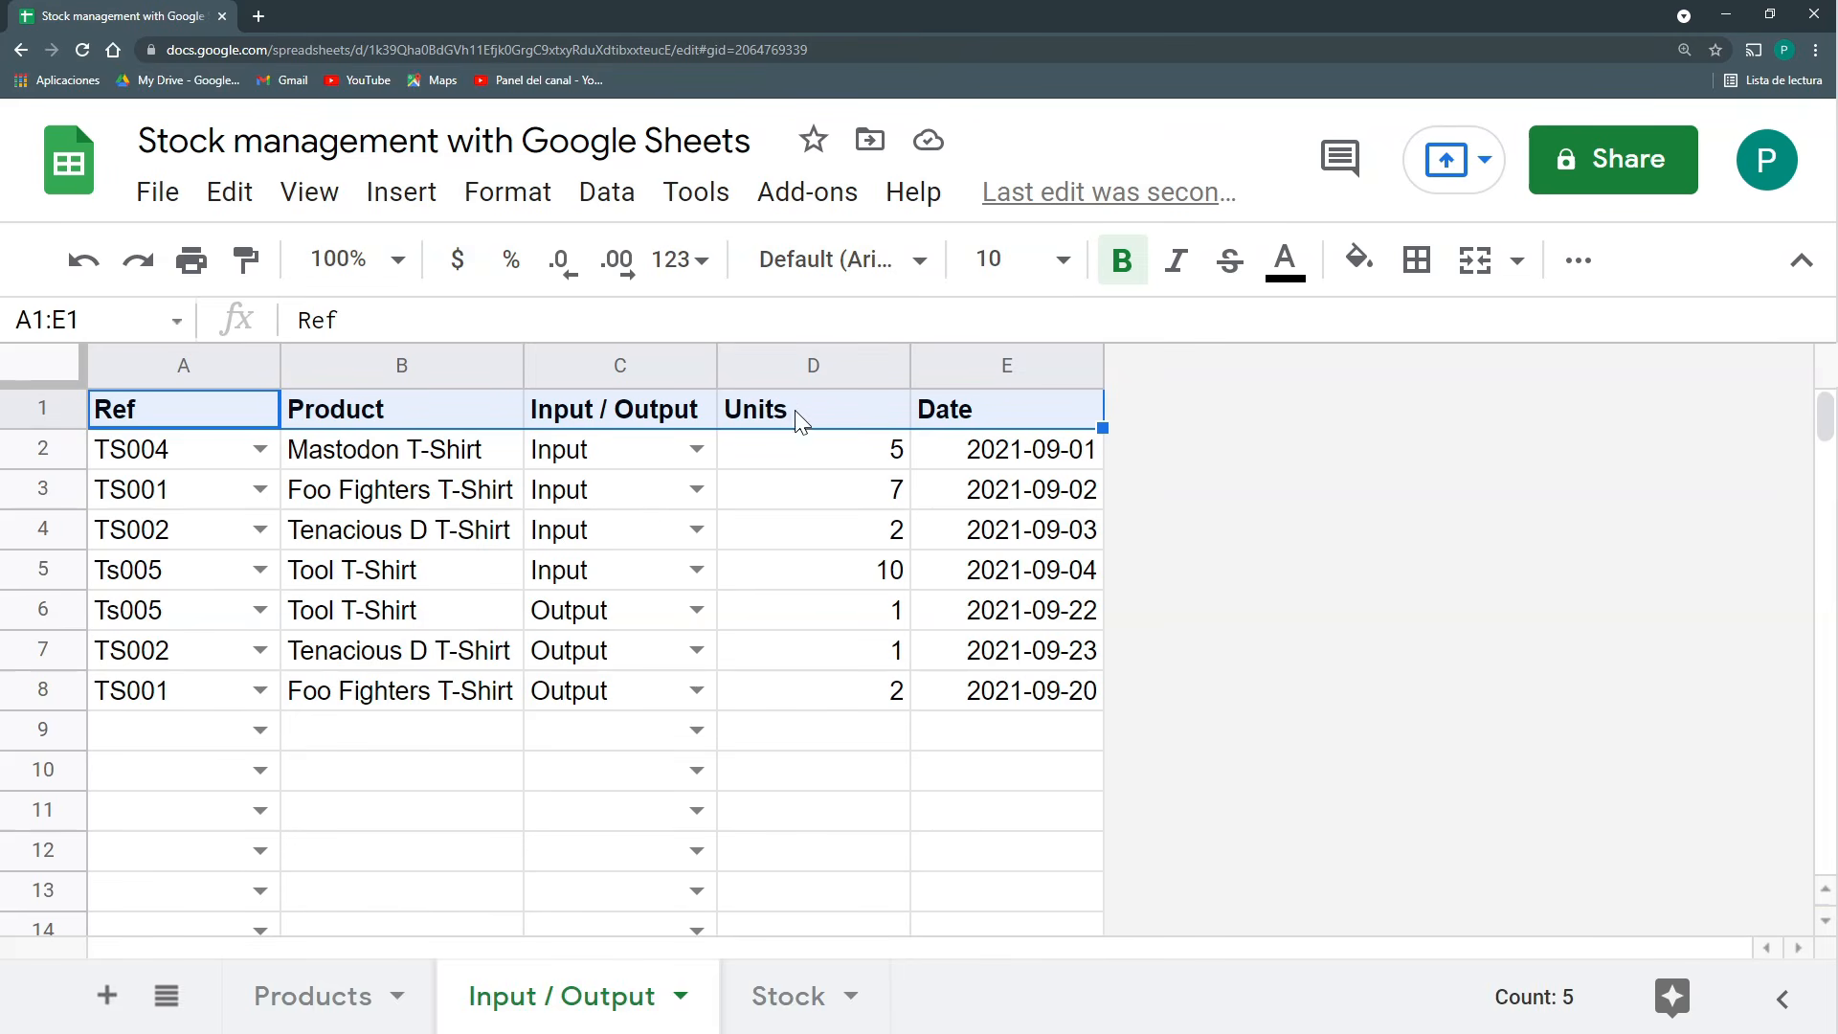
pyautogui.doubleClick(907, 358)
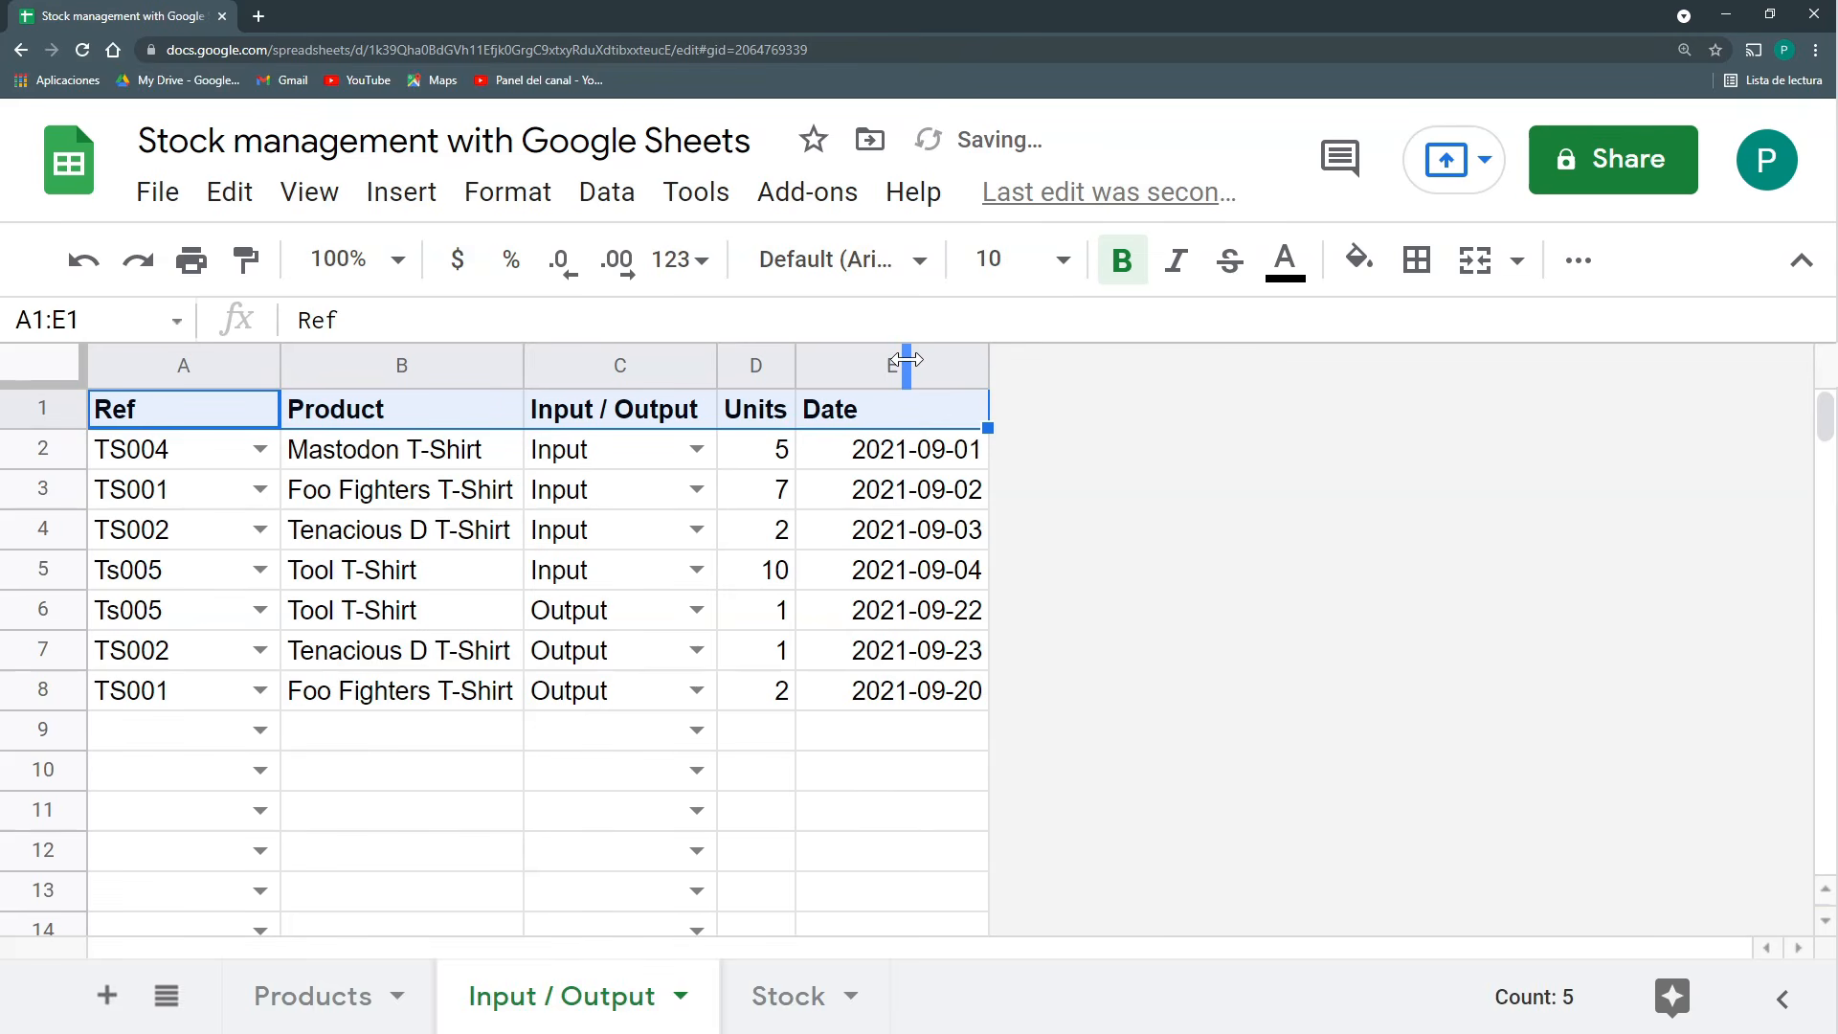
pyautogui.doubleClick(989, 364)
pyautogui.doubleClick(276, 365)
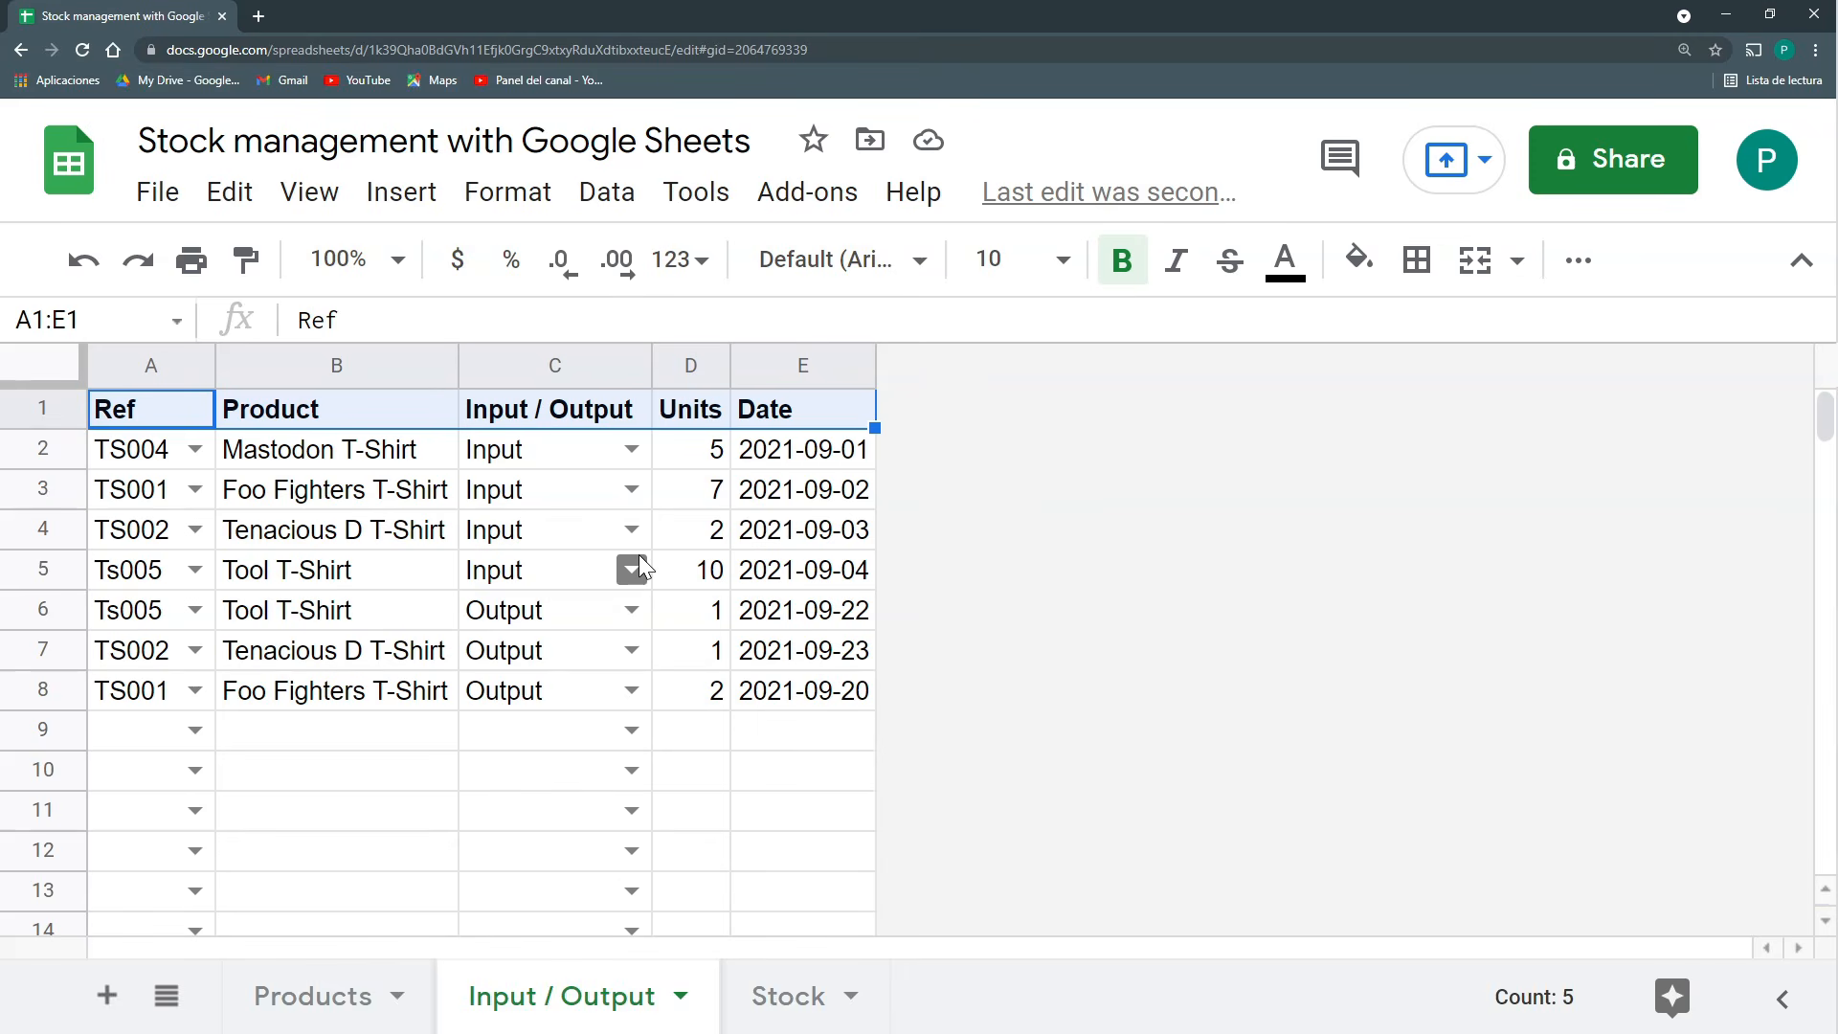
# Review the Stock and Products sheets and examine the Input and Output rows on the Input / Output sheet.
pyautogui.click(776, 996)
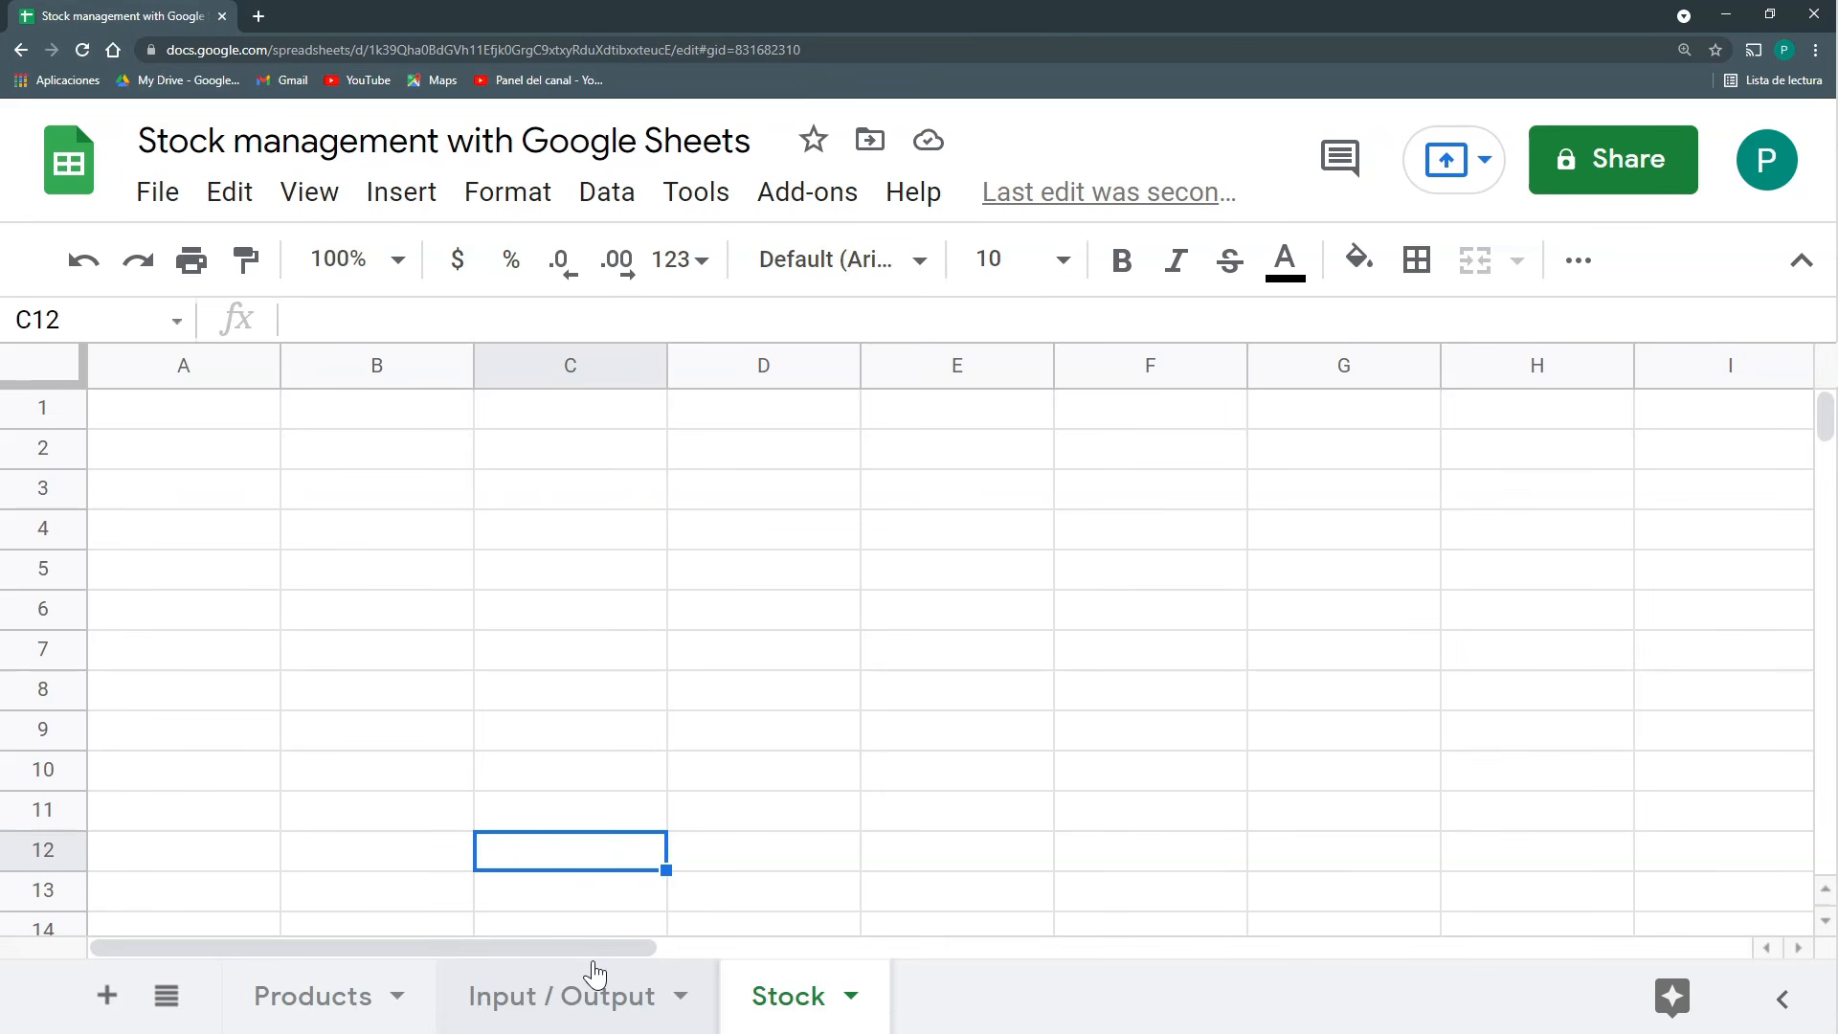
pyautogui.click(328, 996)
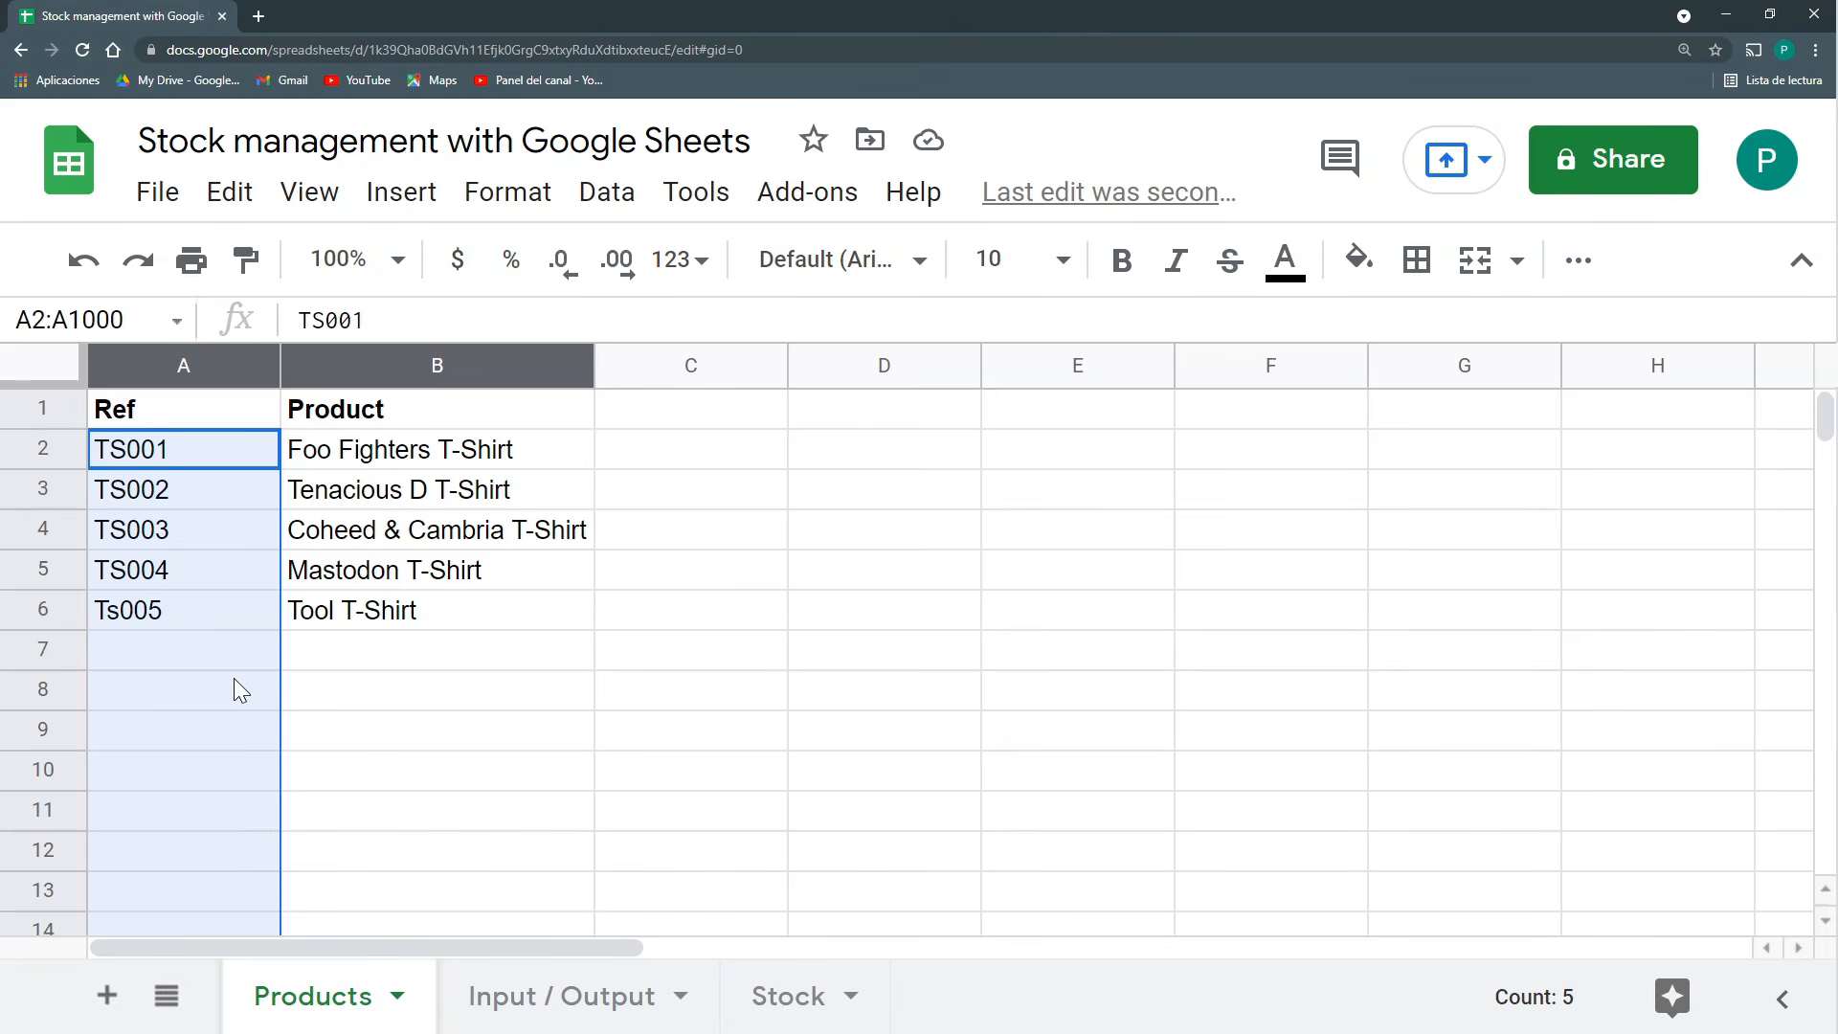
pyautogui.click(783, 1000)
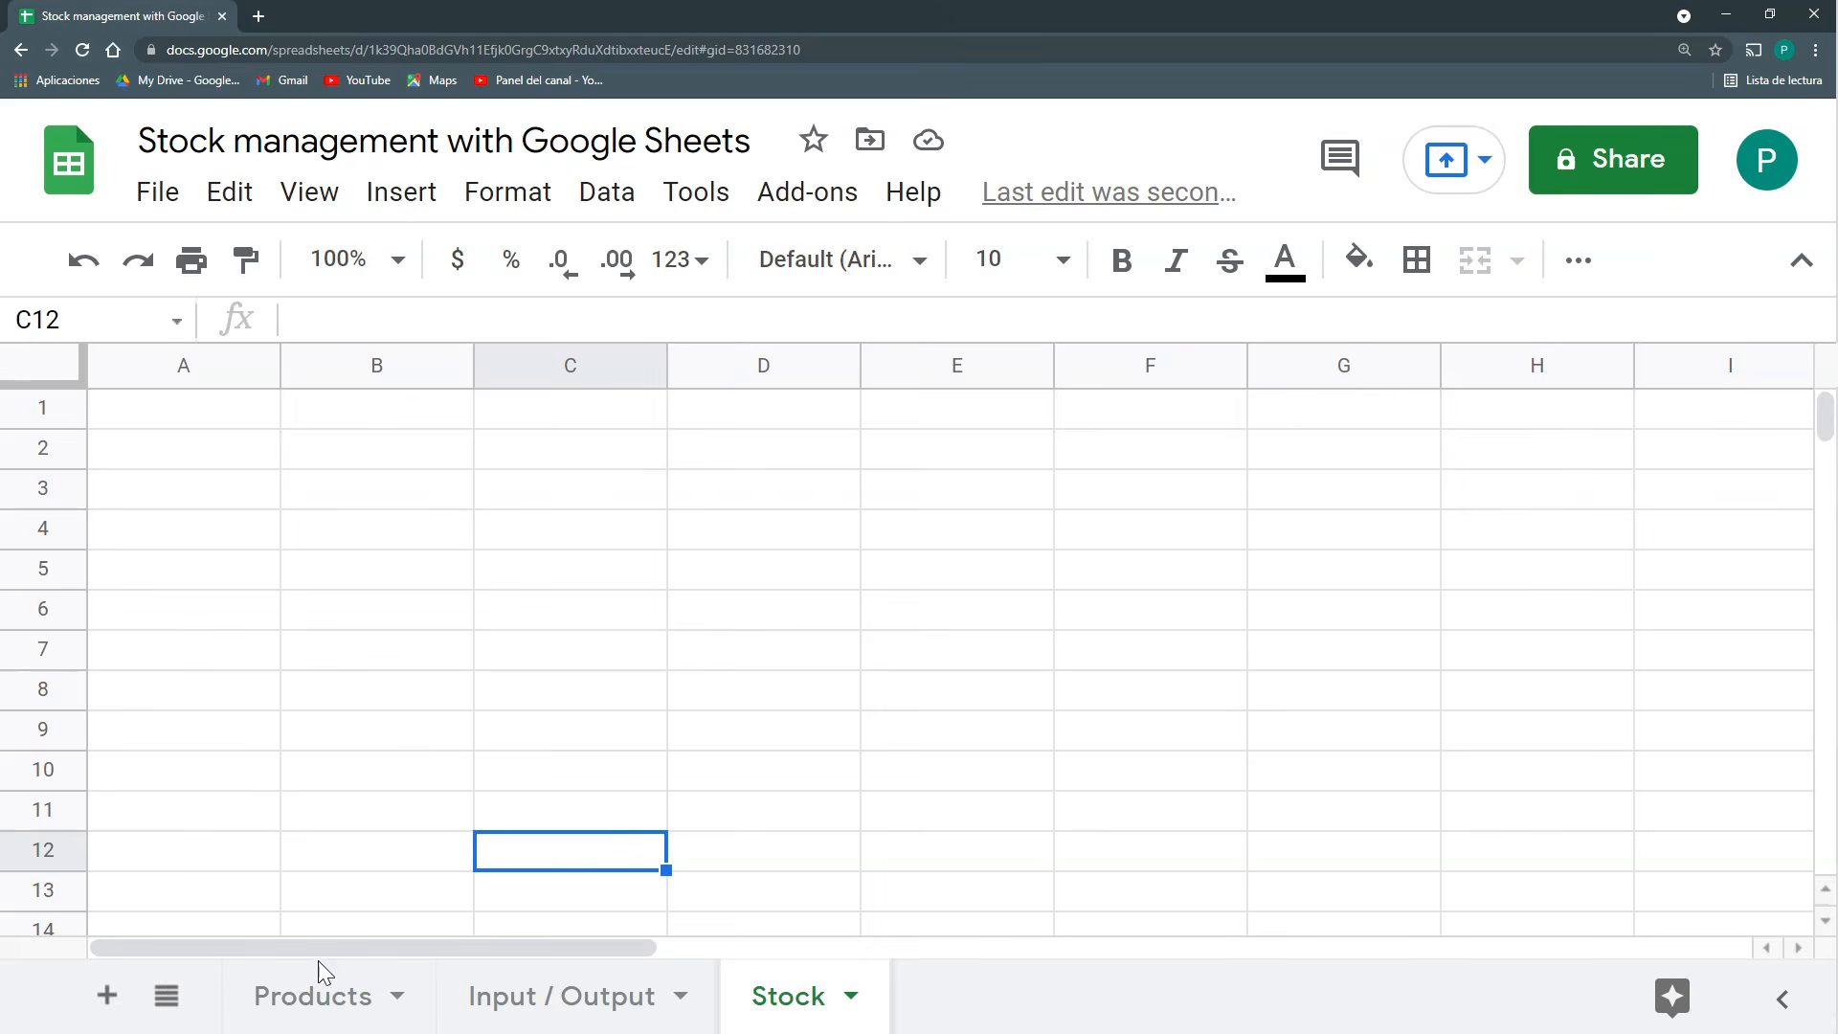
pyautogui.click(536, 995)
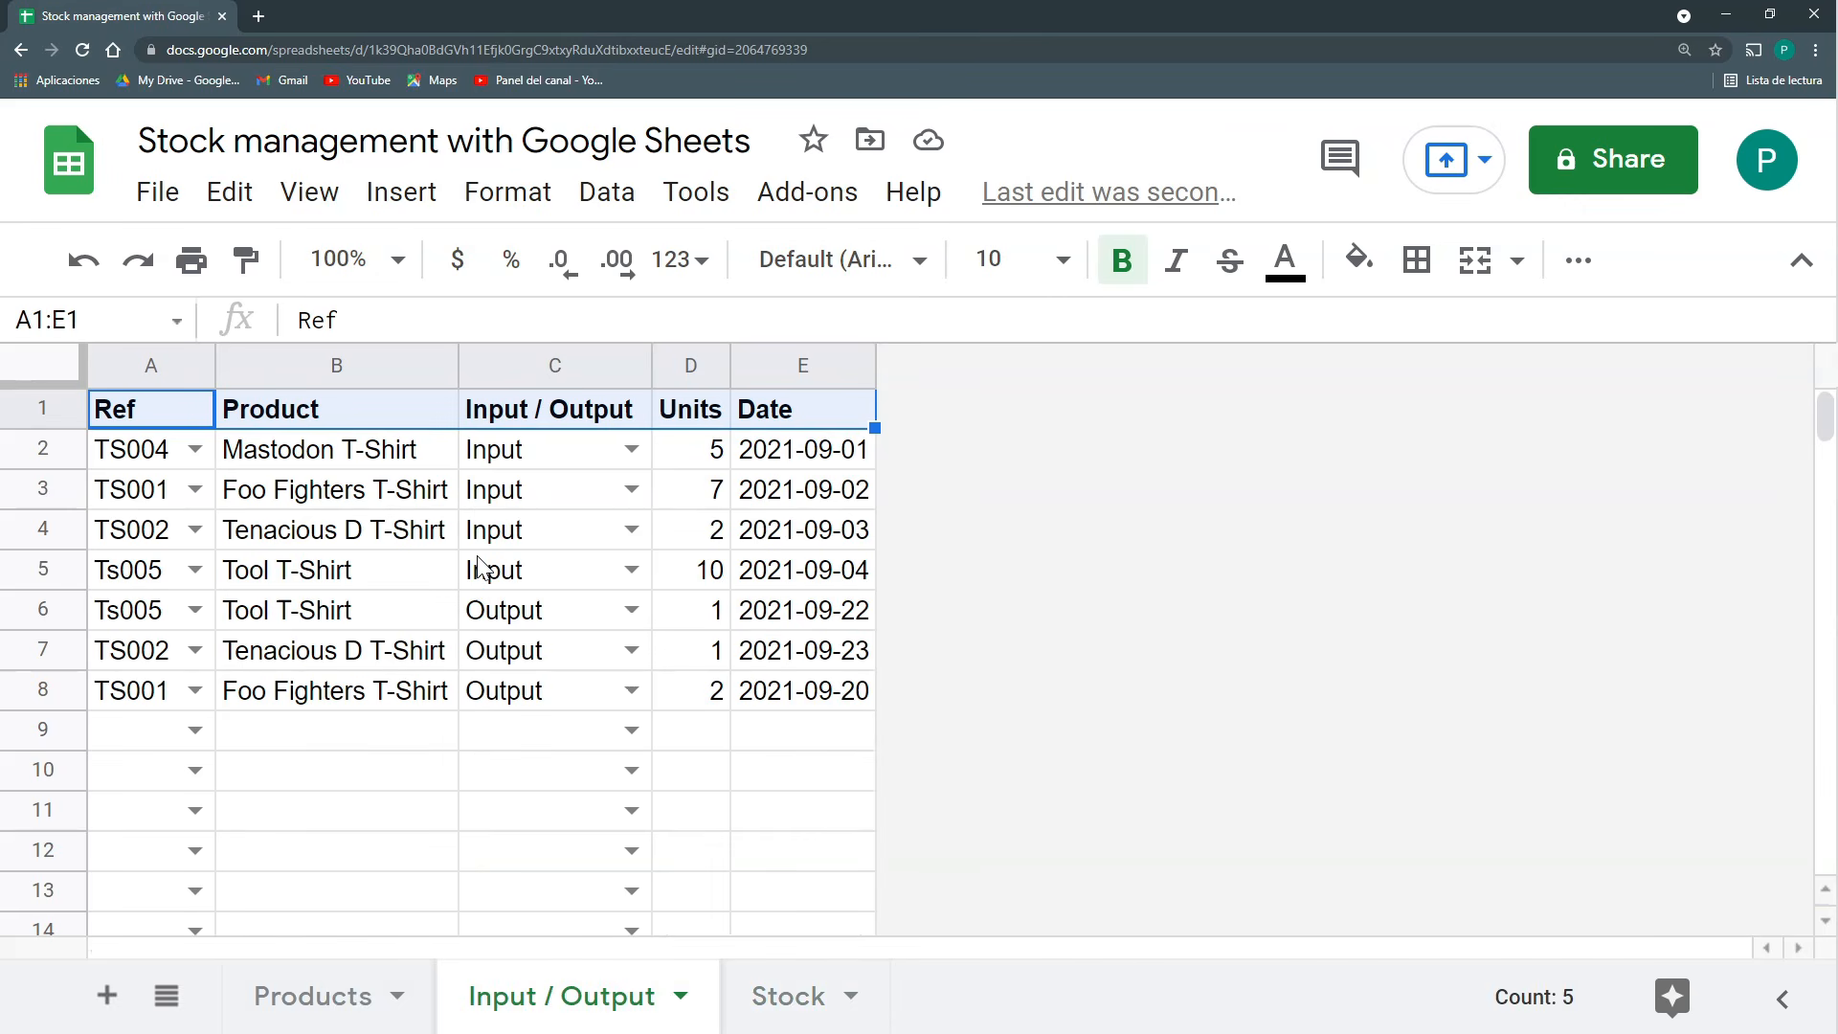
pyautogui.moveTo(517, 450); pyautogui.dragTo(517, 529)
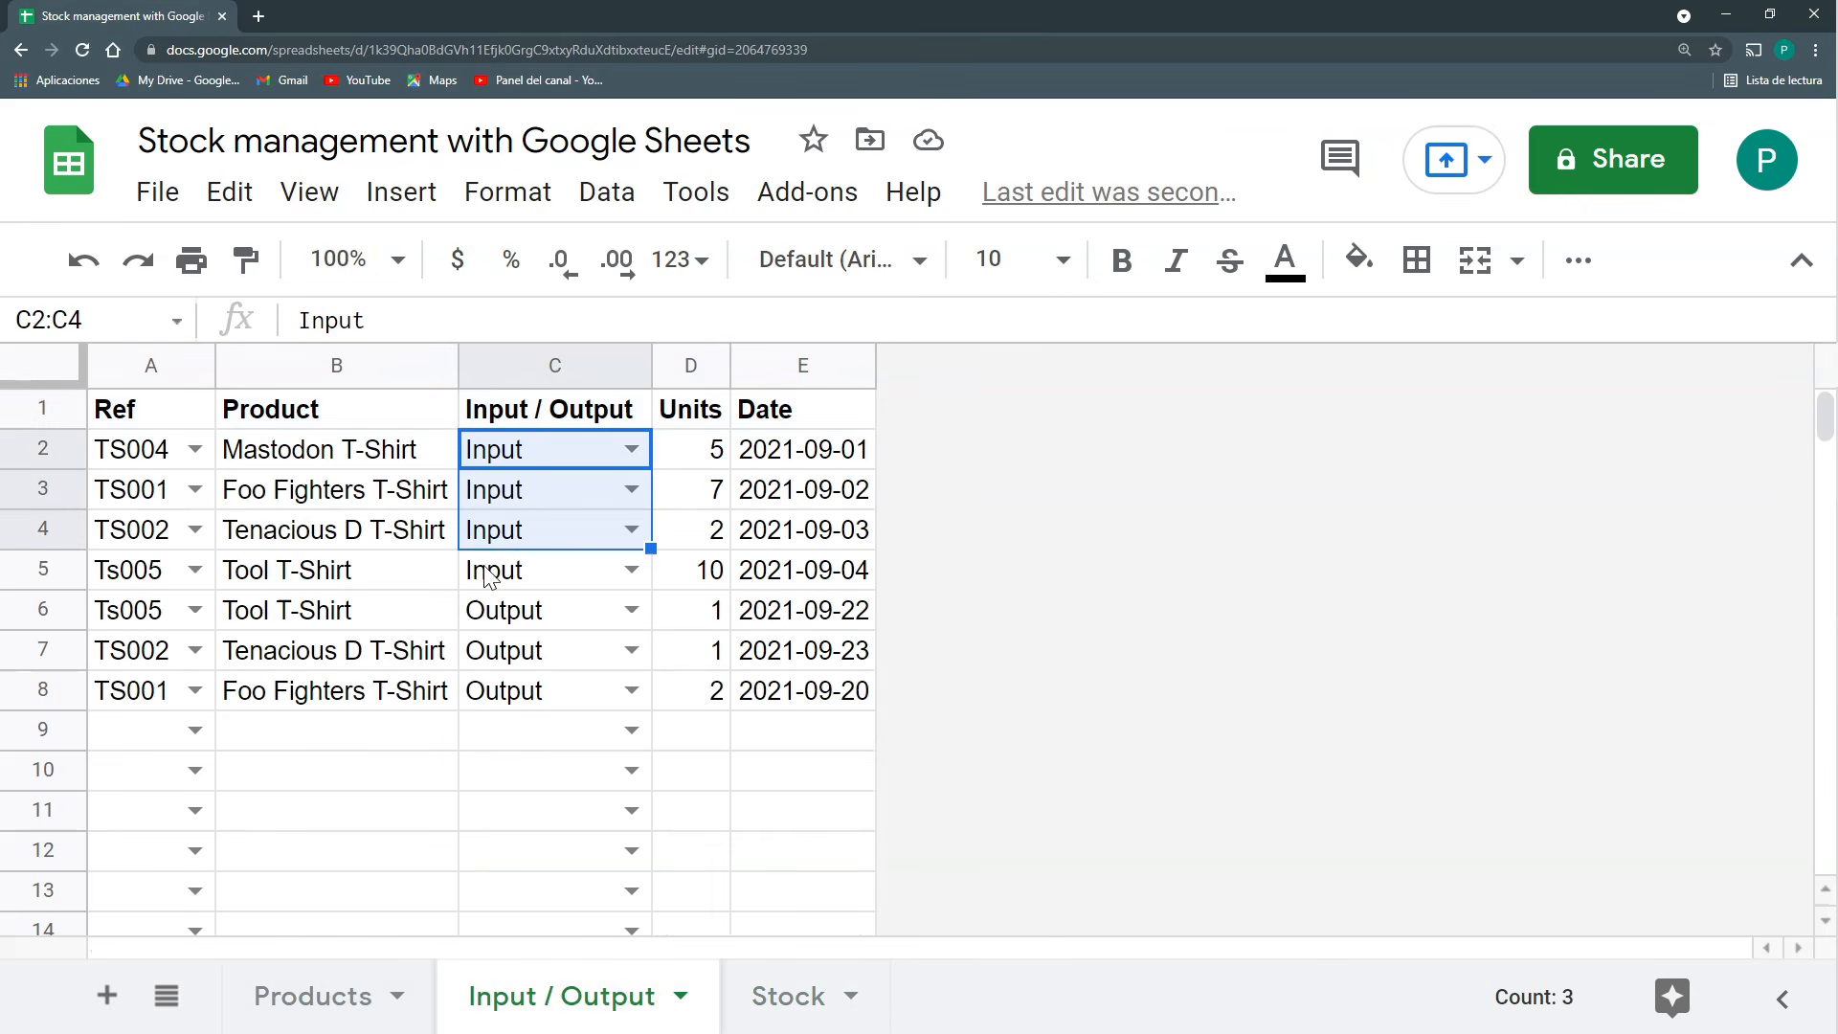
pyautogui.click(517, 457)
pyautogui.moveTo(172, 464); pyautogui.dragTo(823, 571)
pyautogui.moveTo(474, 457); pyautogui.dragTo(497, 567)
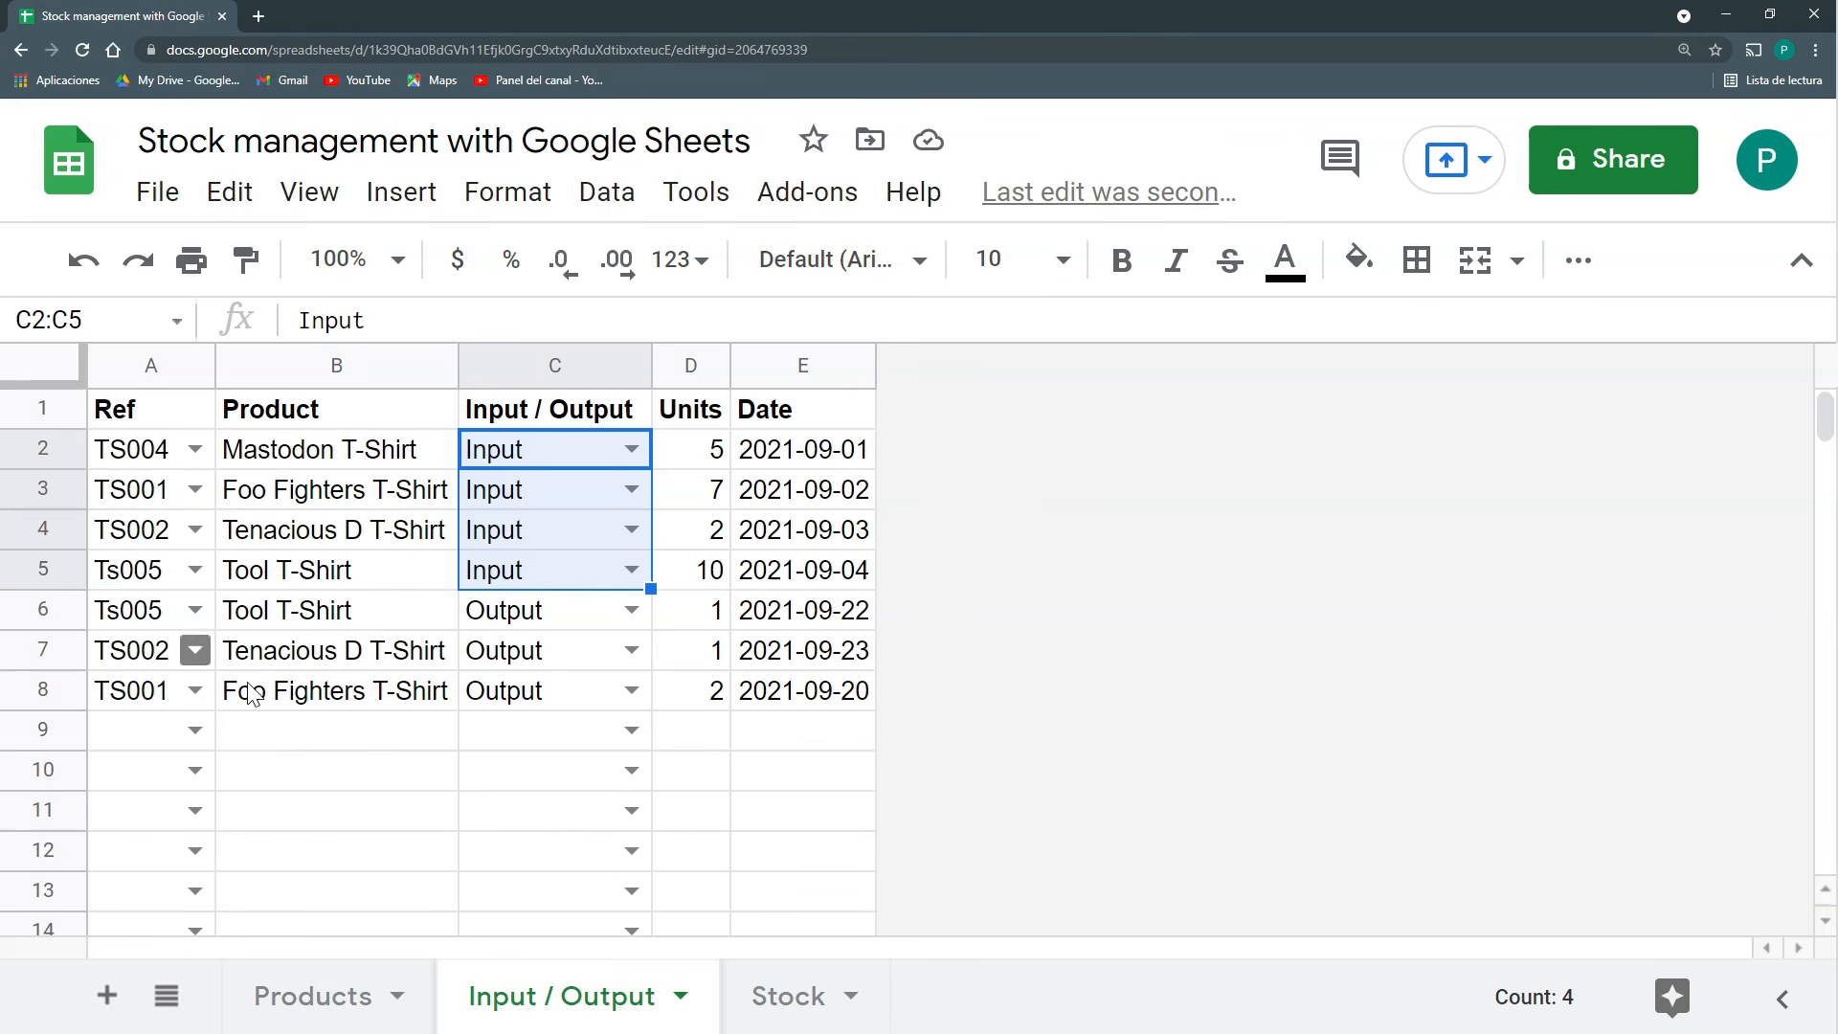
pyautogui.moveTo(546, 616); pyautogui.dragTo(538, 696)
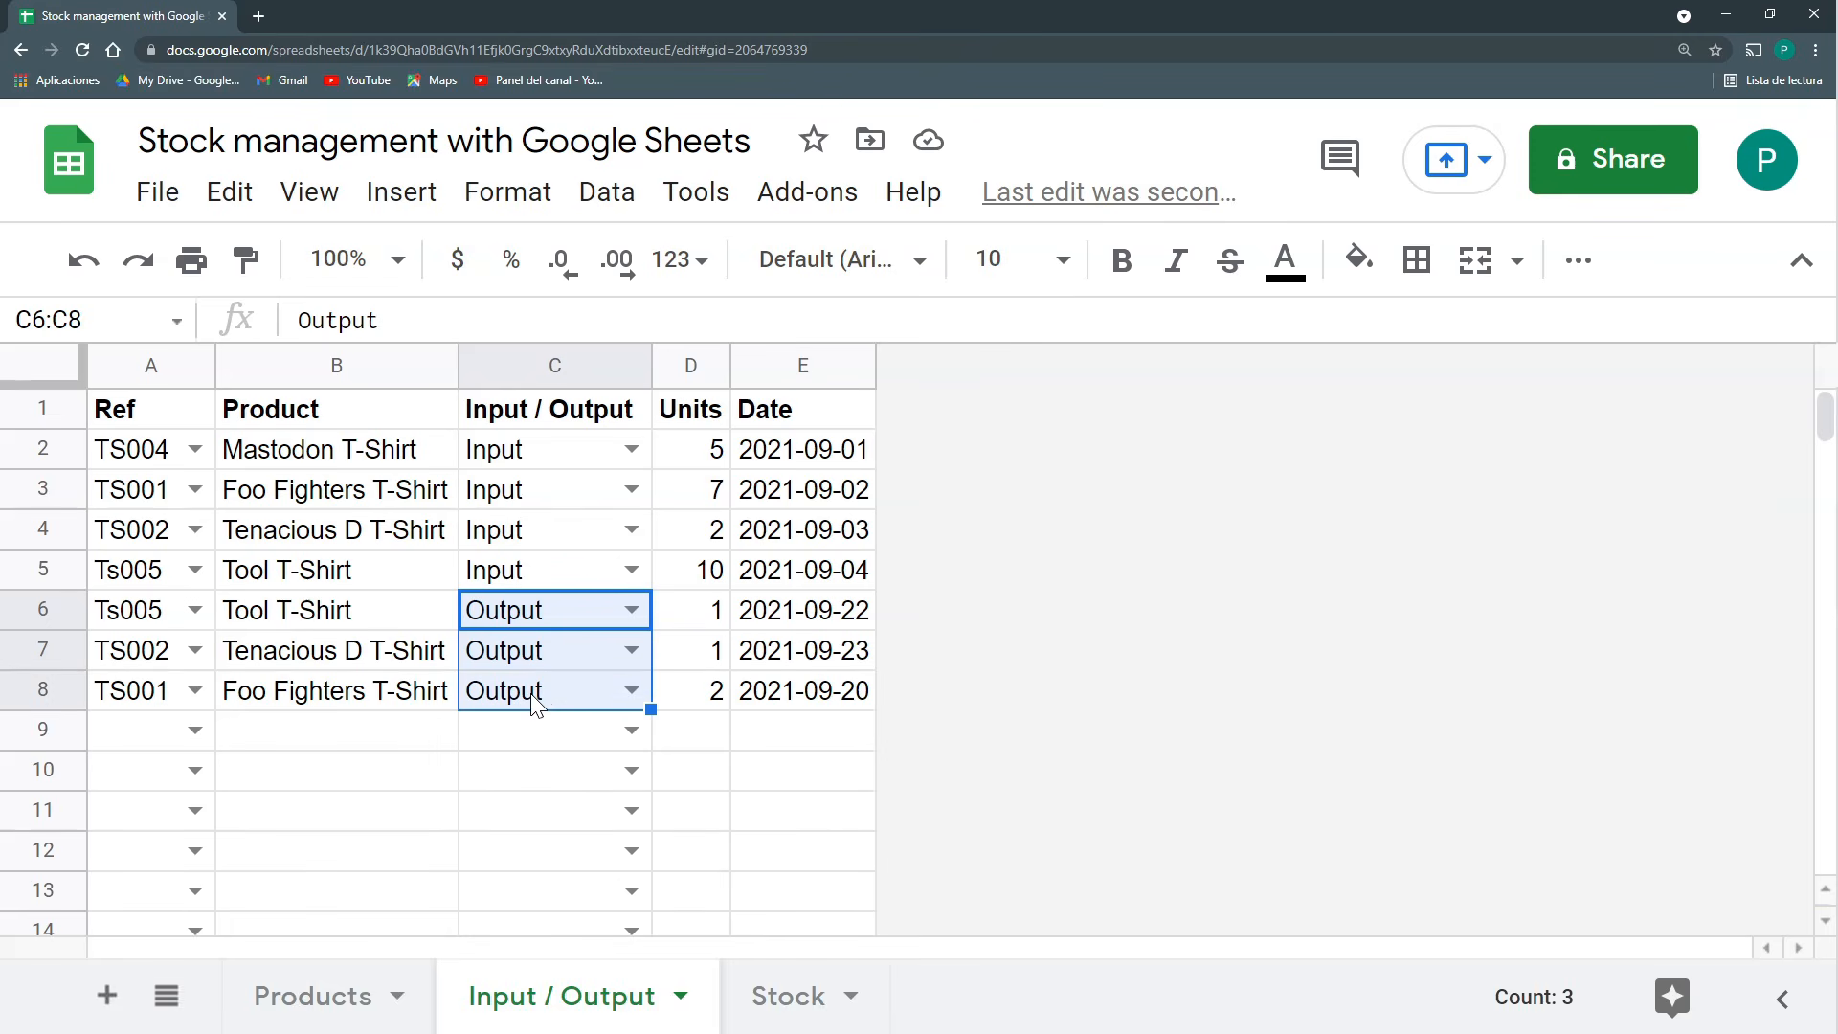
pyautogui.click(527, 456)
pyautogui.moveTo(530, 486); pyautogui.dragTo(530, 561)
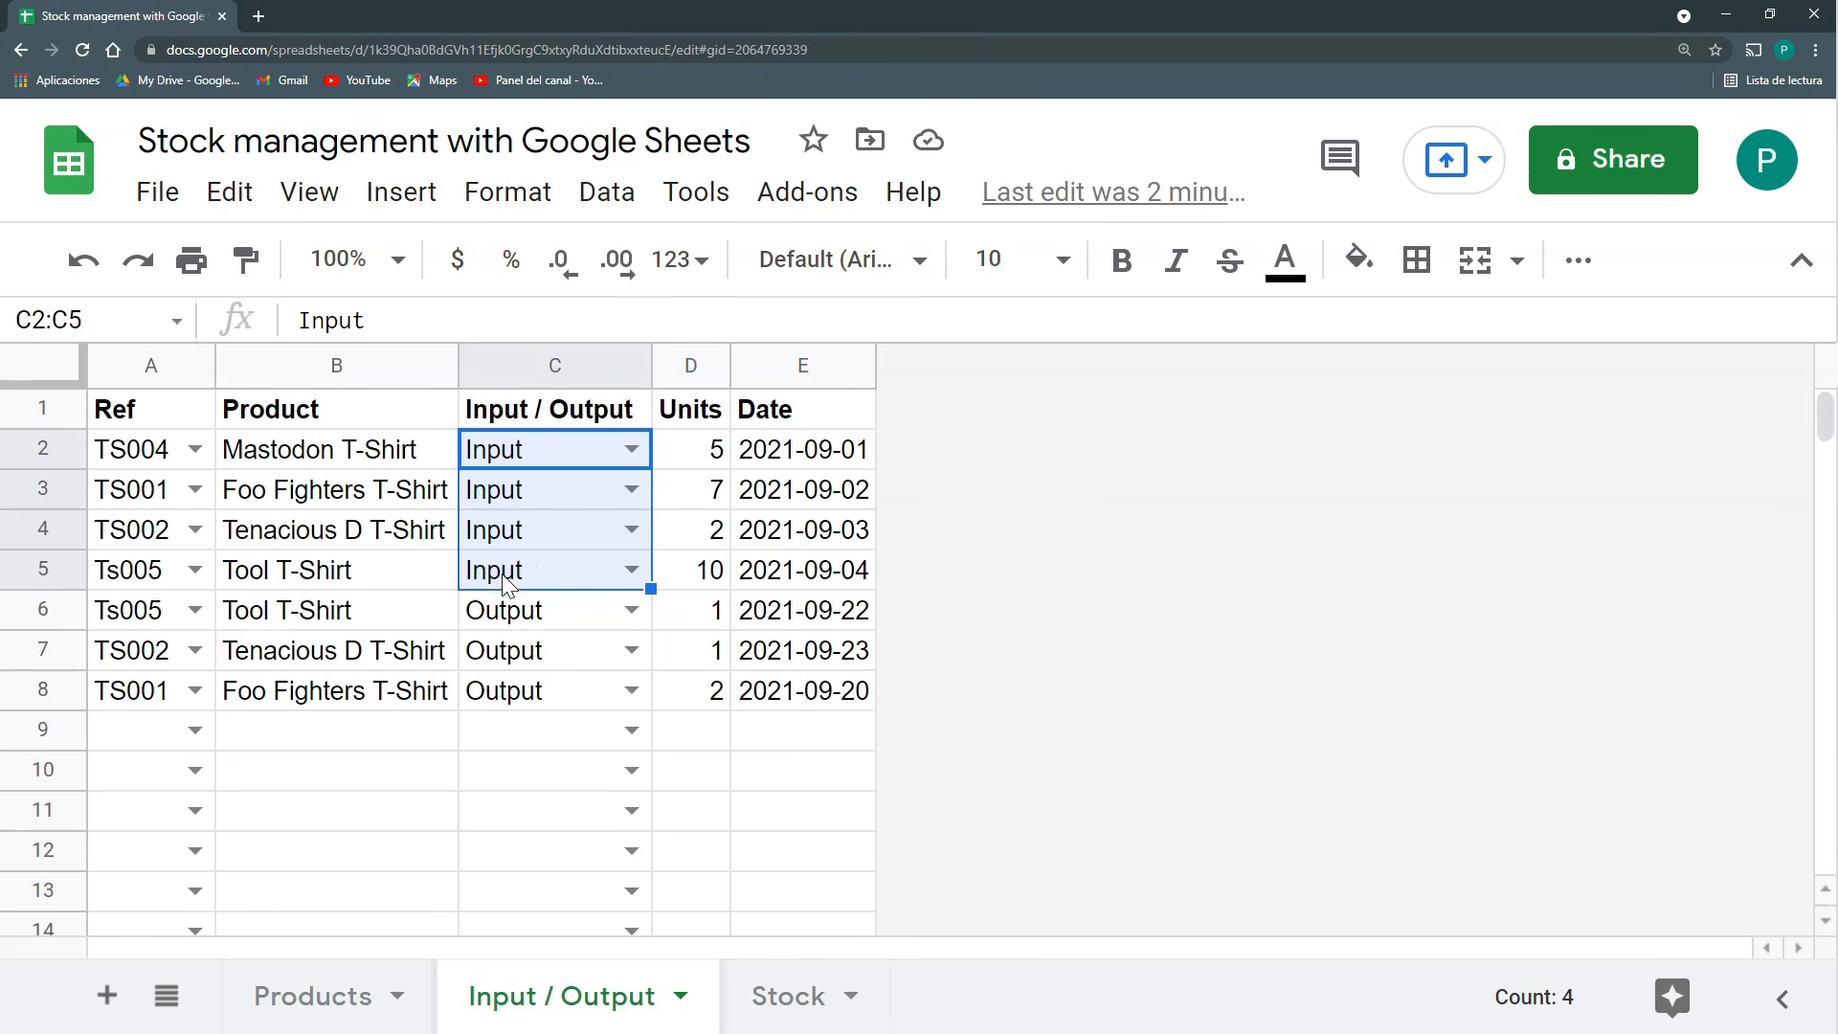
# Enter the header Product in cell A1 of the Stock sheet.
pyautogui.click(777, 986)
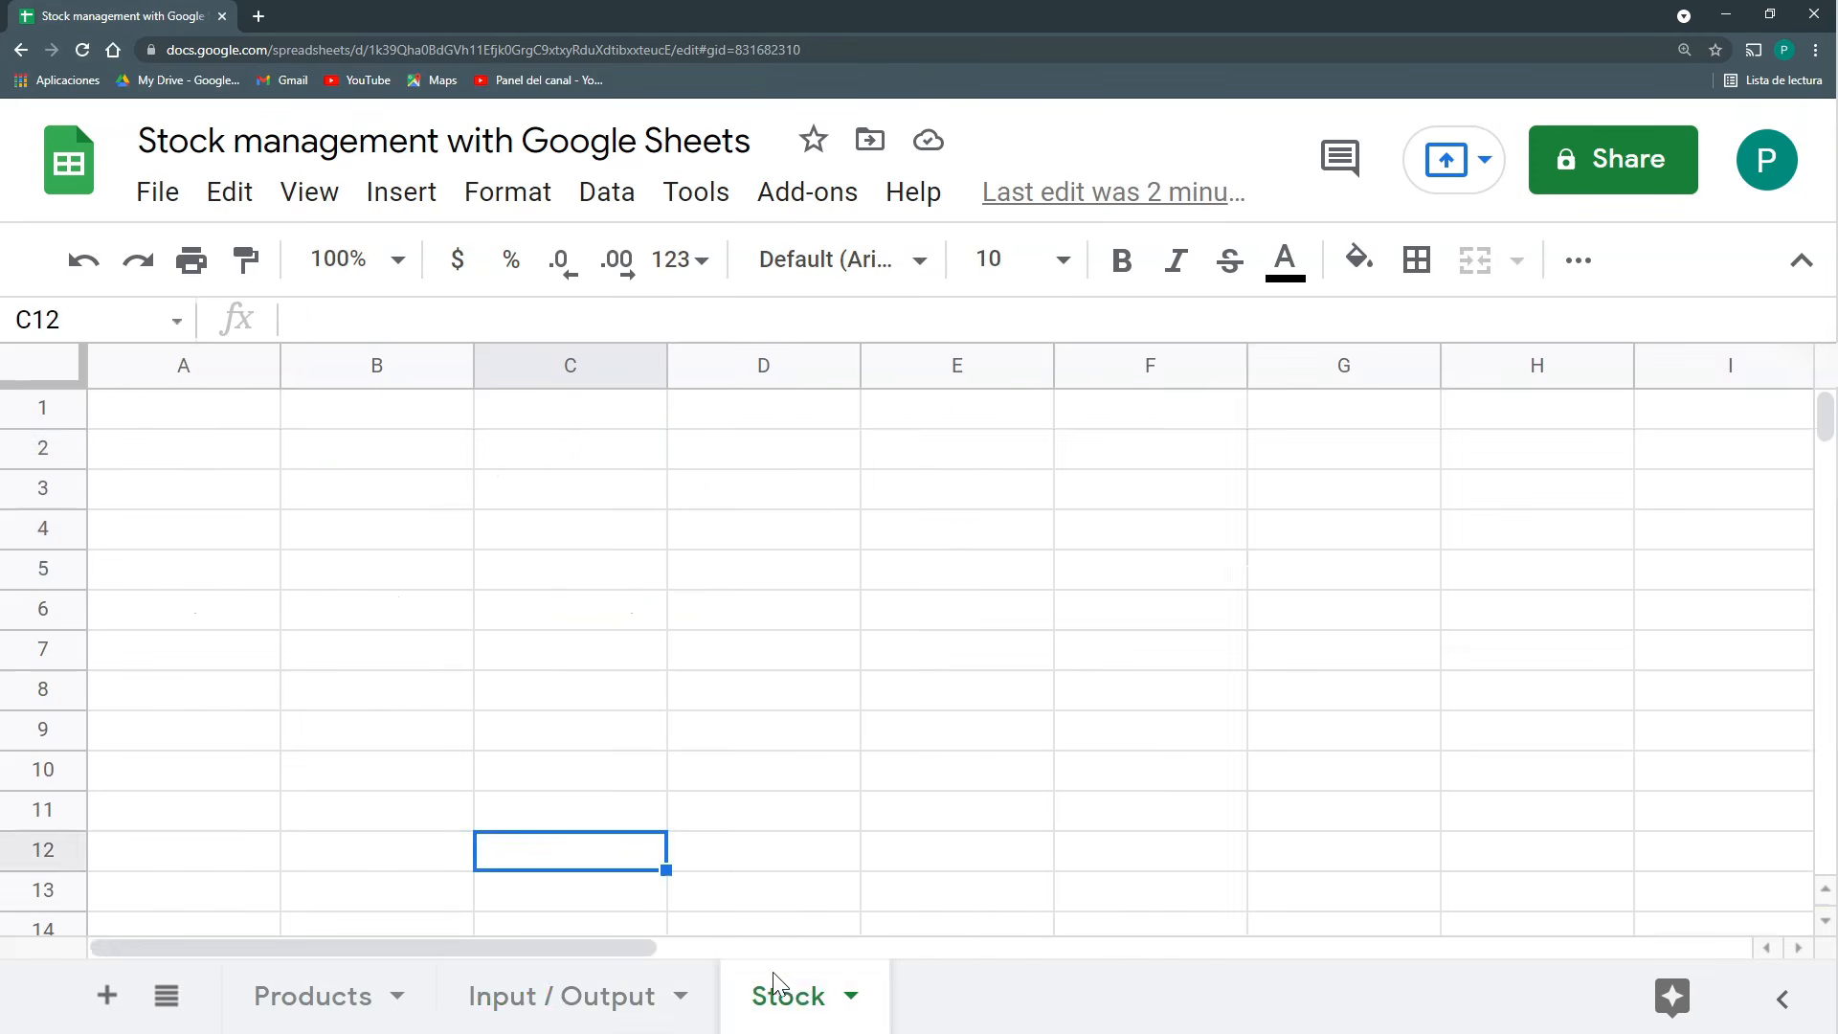
pyautogui.click(246, 421)
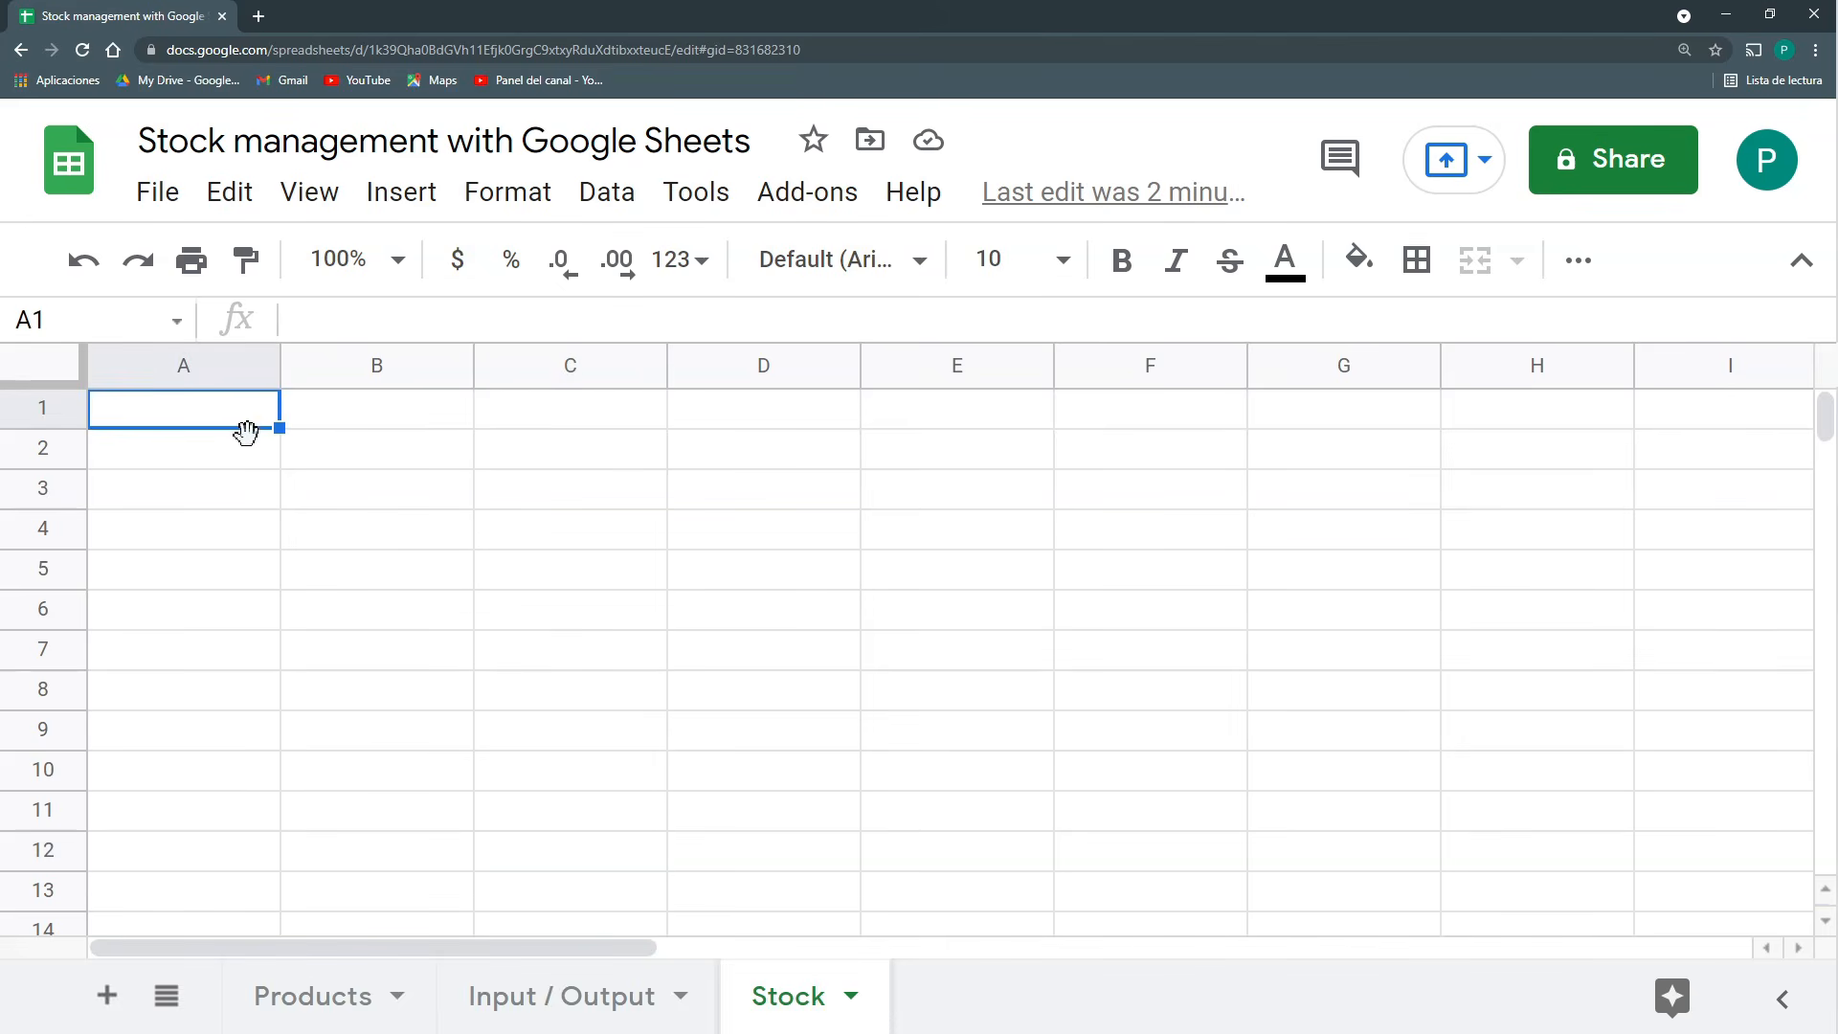
pyautogui.write('Product')
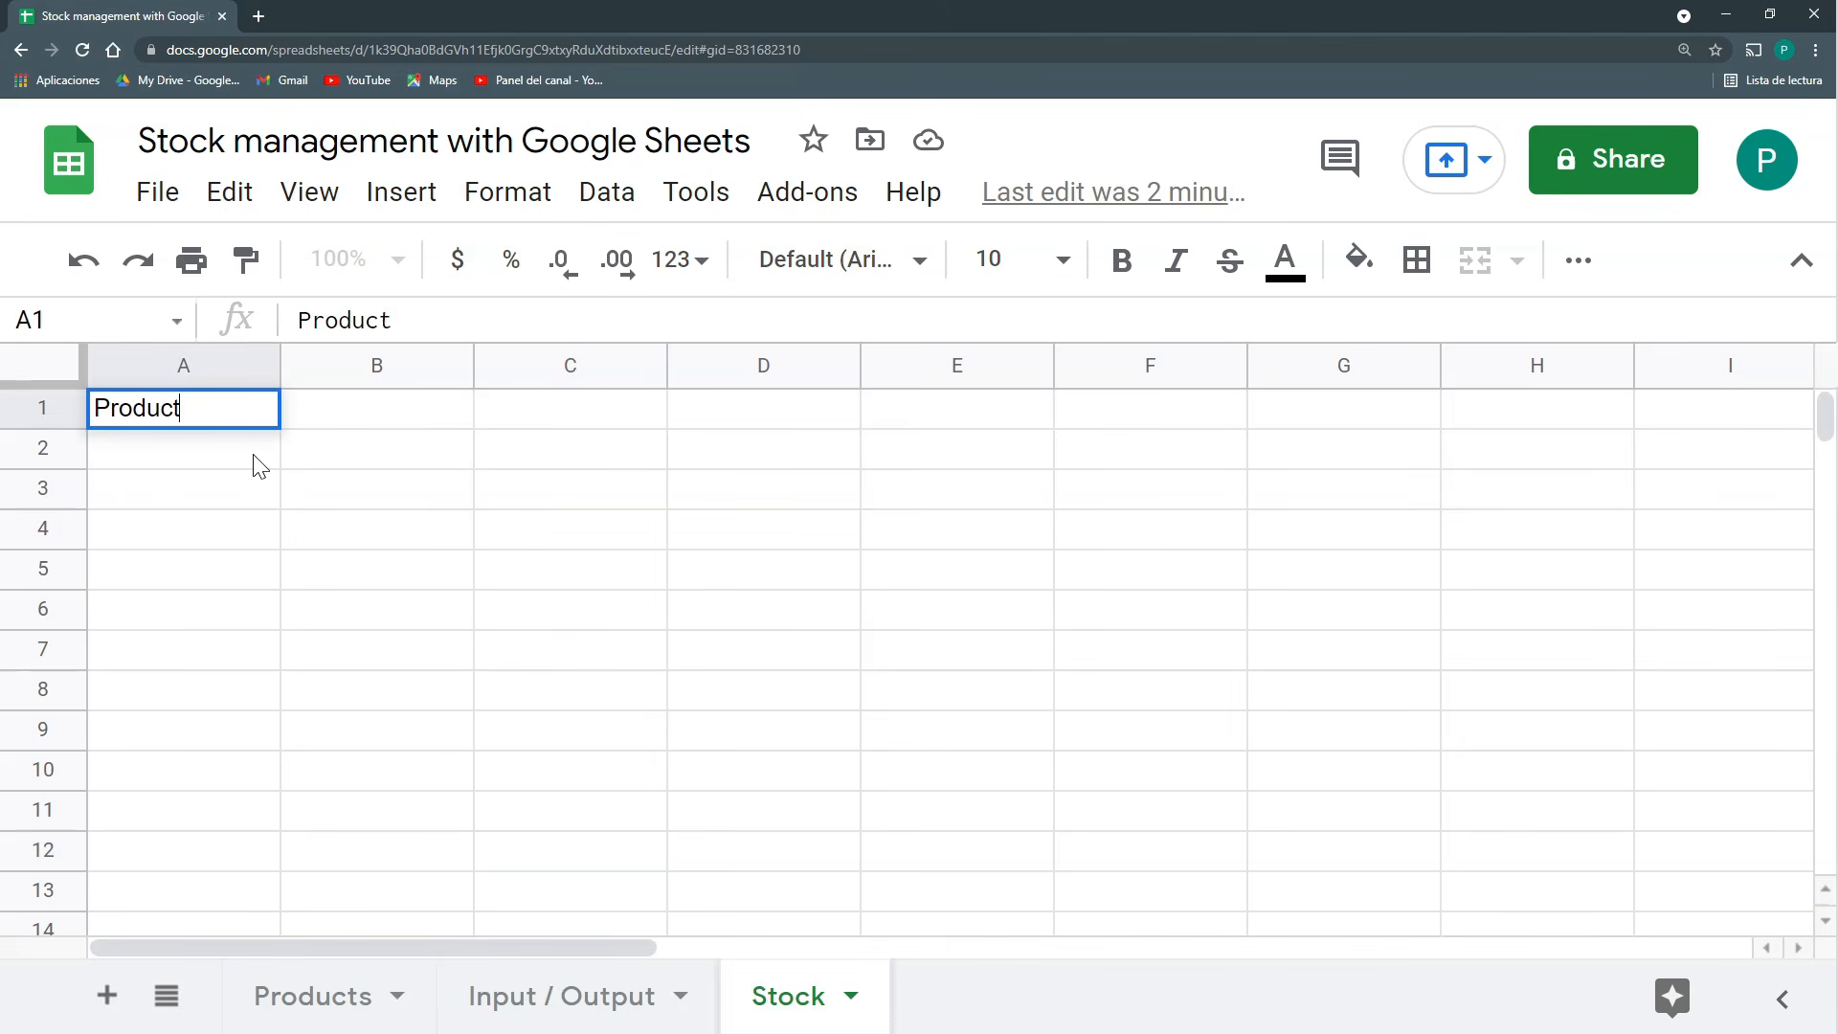
pyautogui.press('Return')
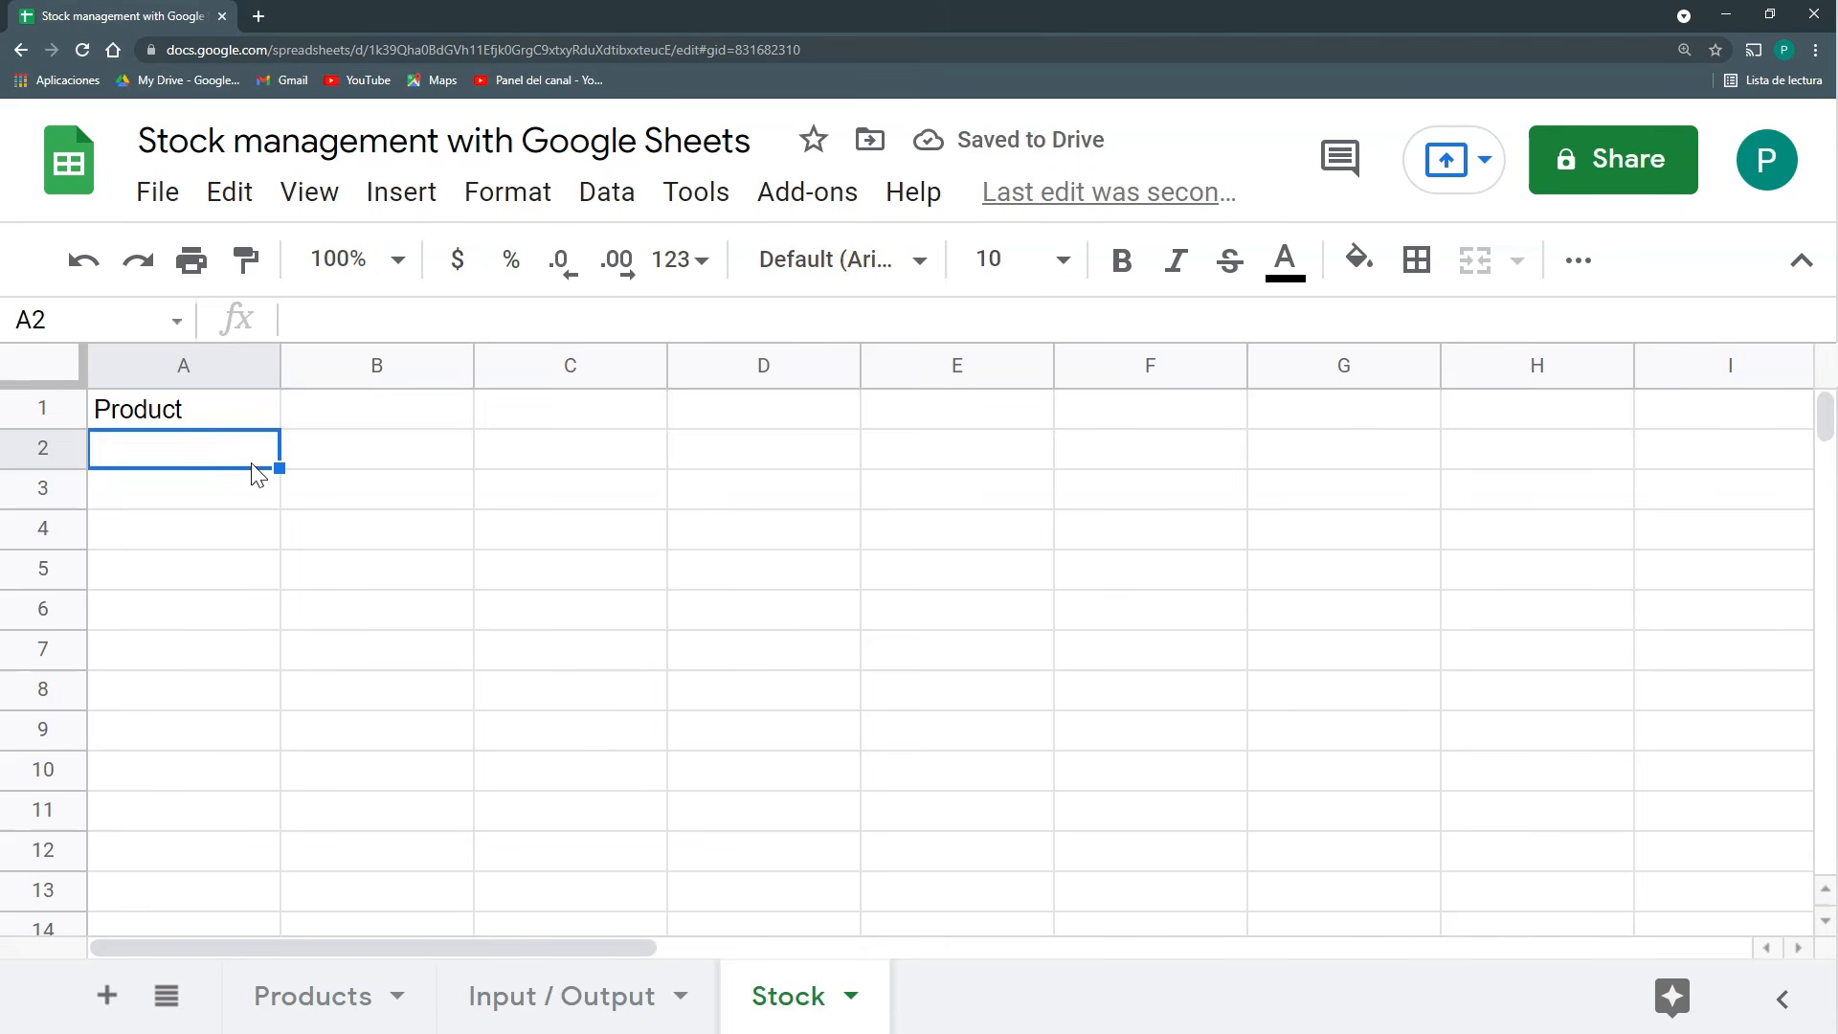
# Begin a FILTER formula in cell A2 of the Stock sheet with 'Input / Output'!A2:A as the range to filter.
pyautogui.write('=F')
pyautogui.press('BackSpace')
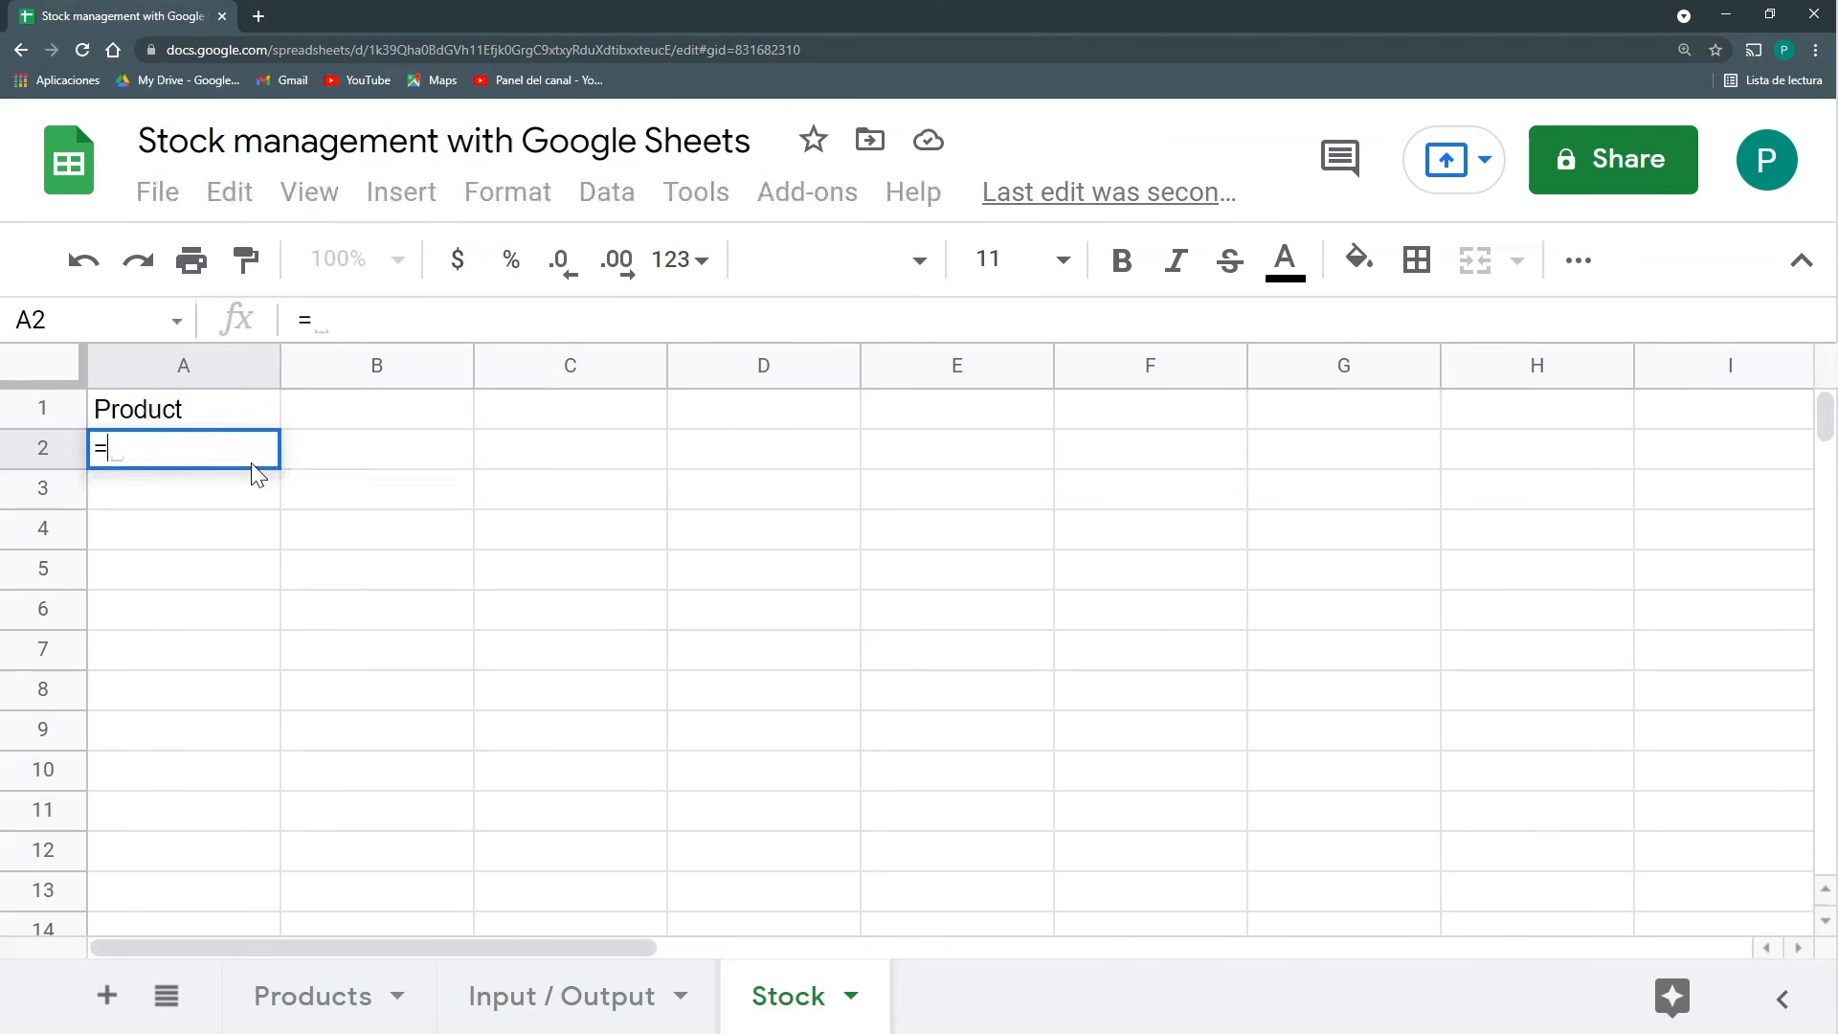
pyautogui.write('FILTER(')
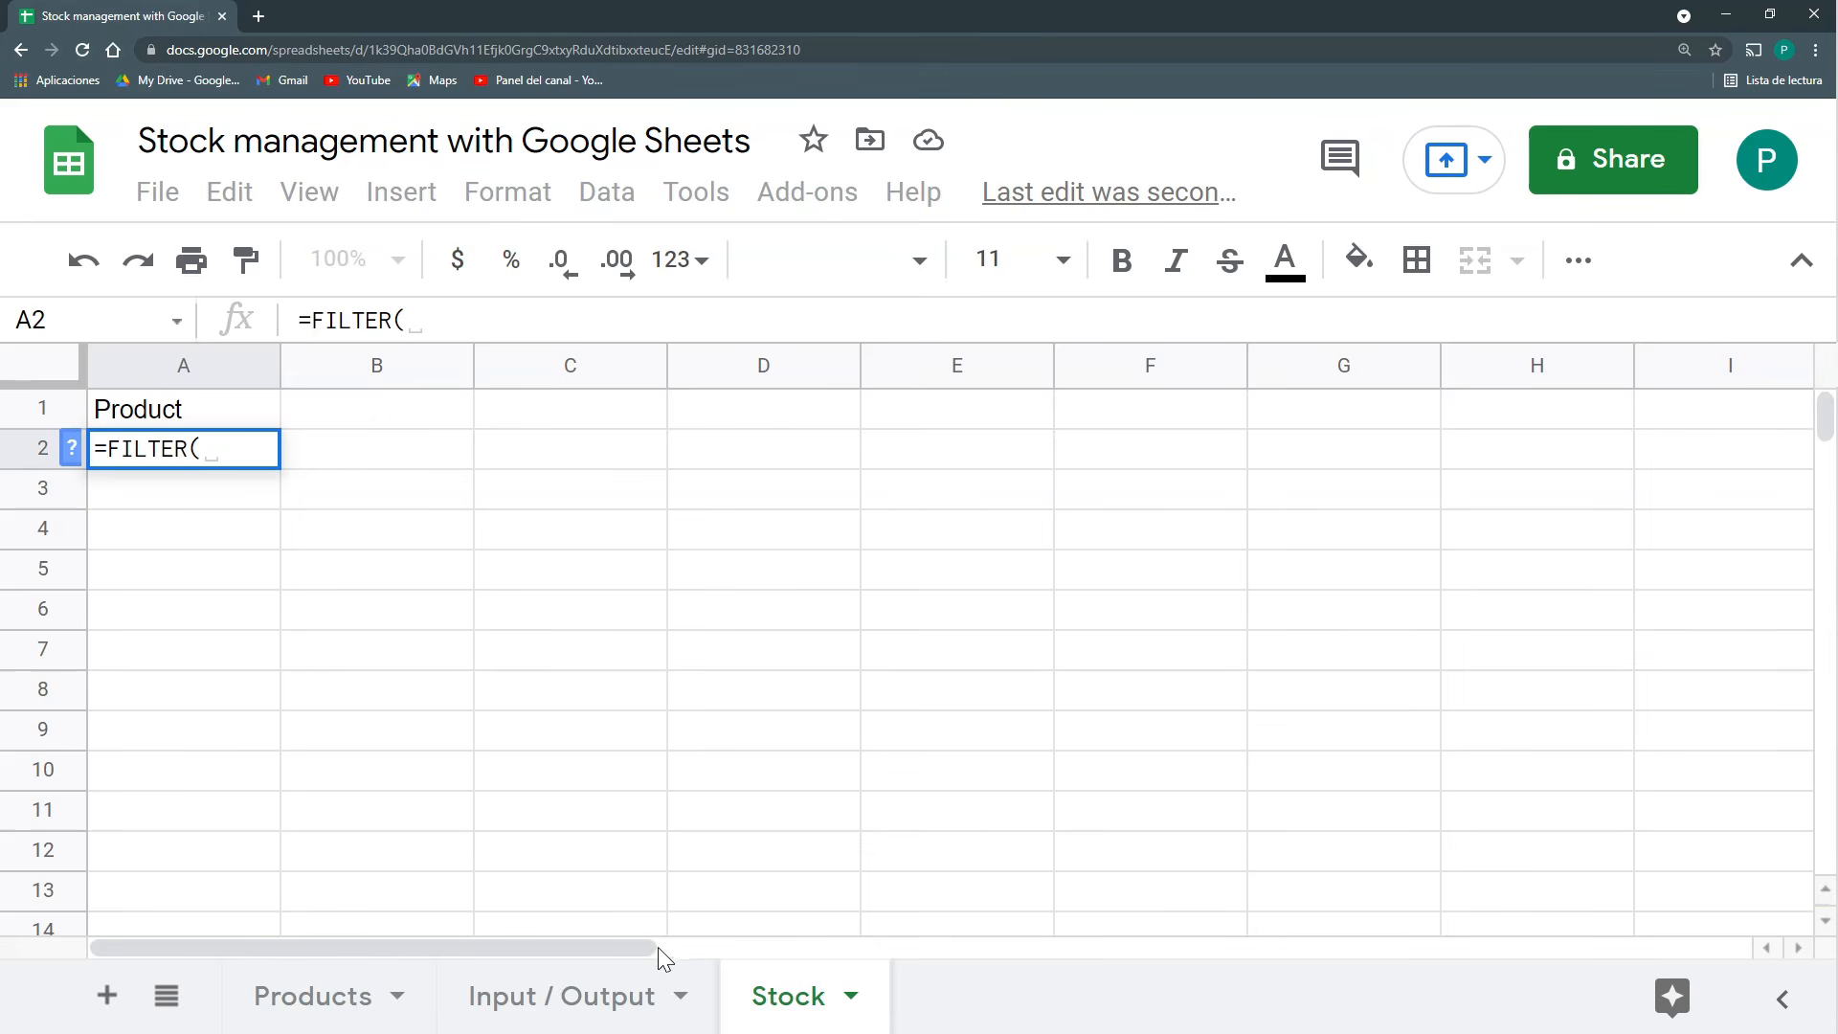
pyautogui.click(628, 996)
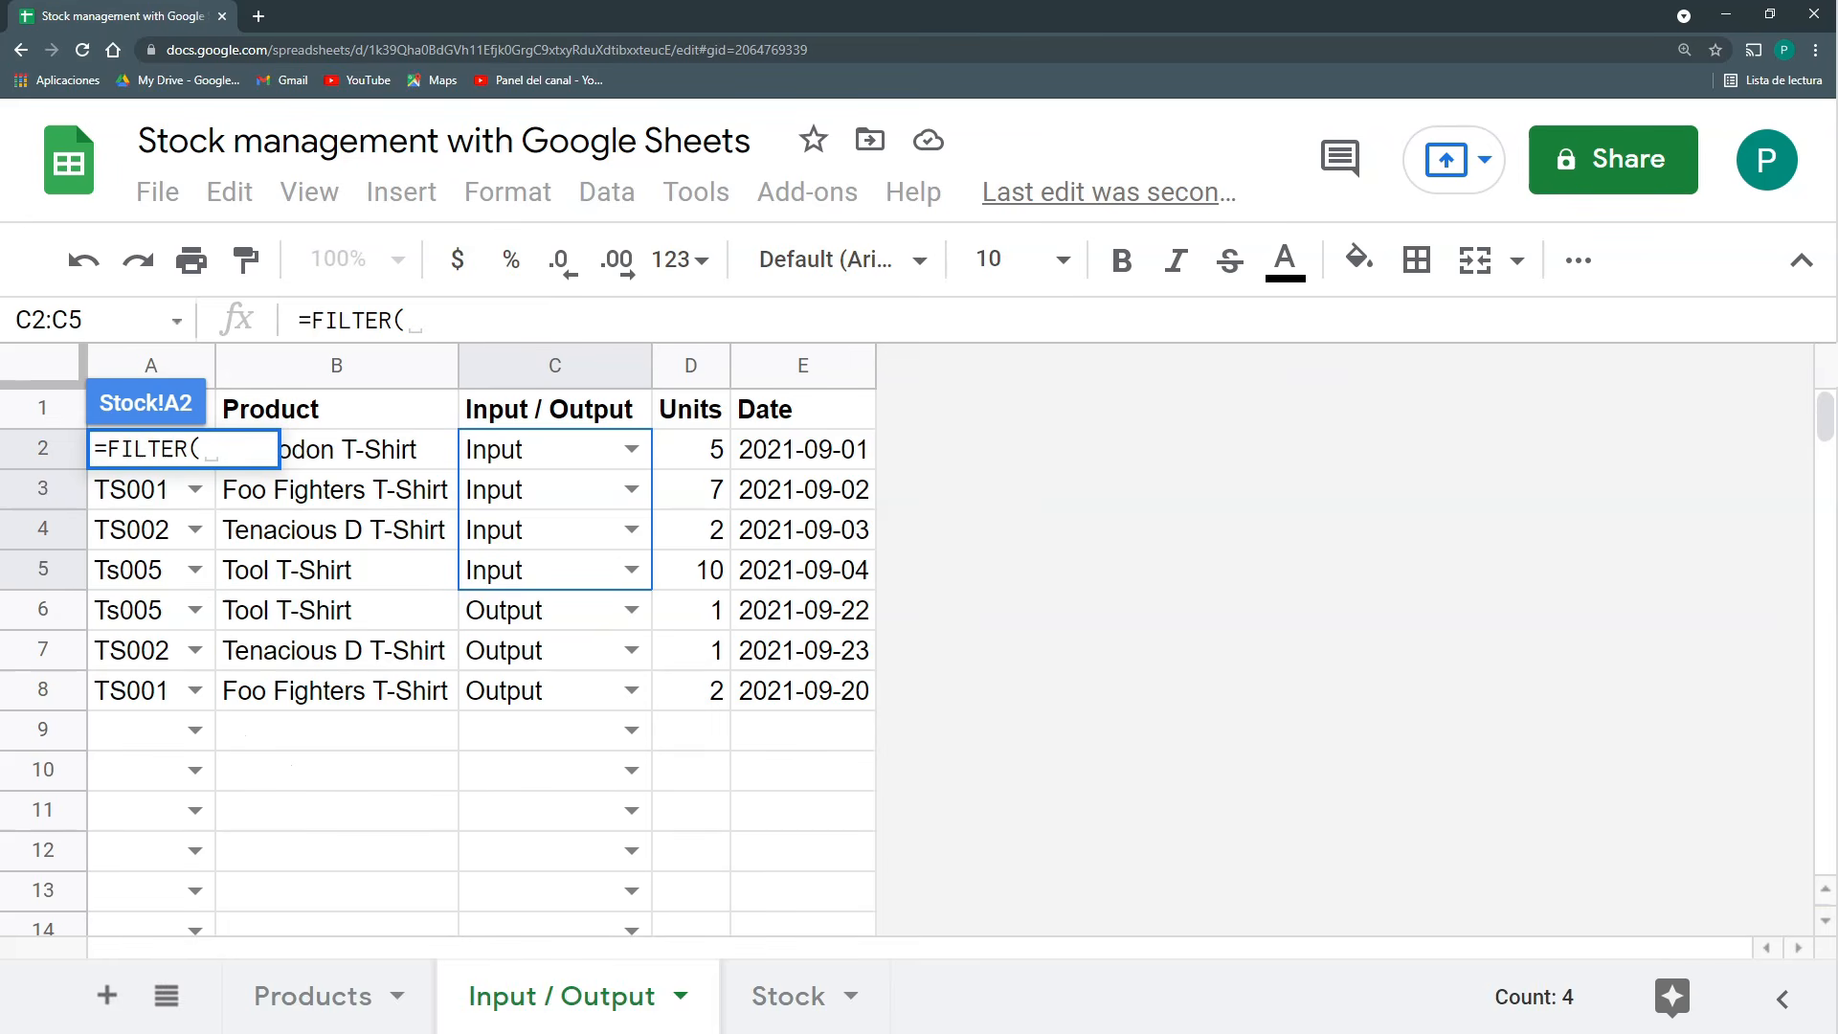
pyautogui.click(128, 500)
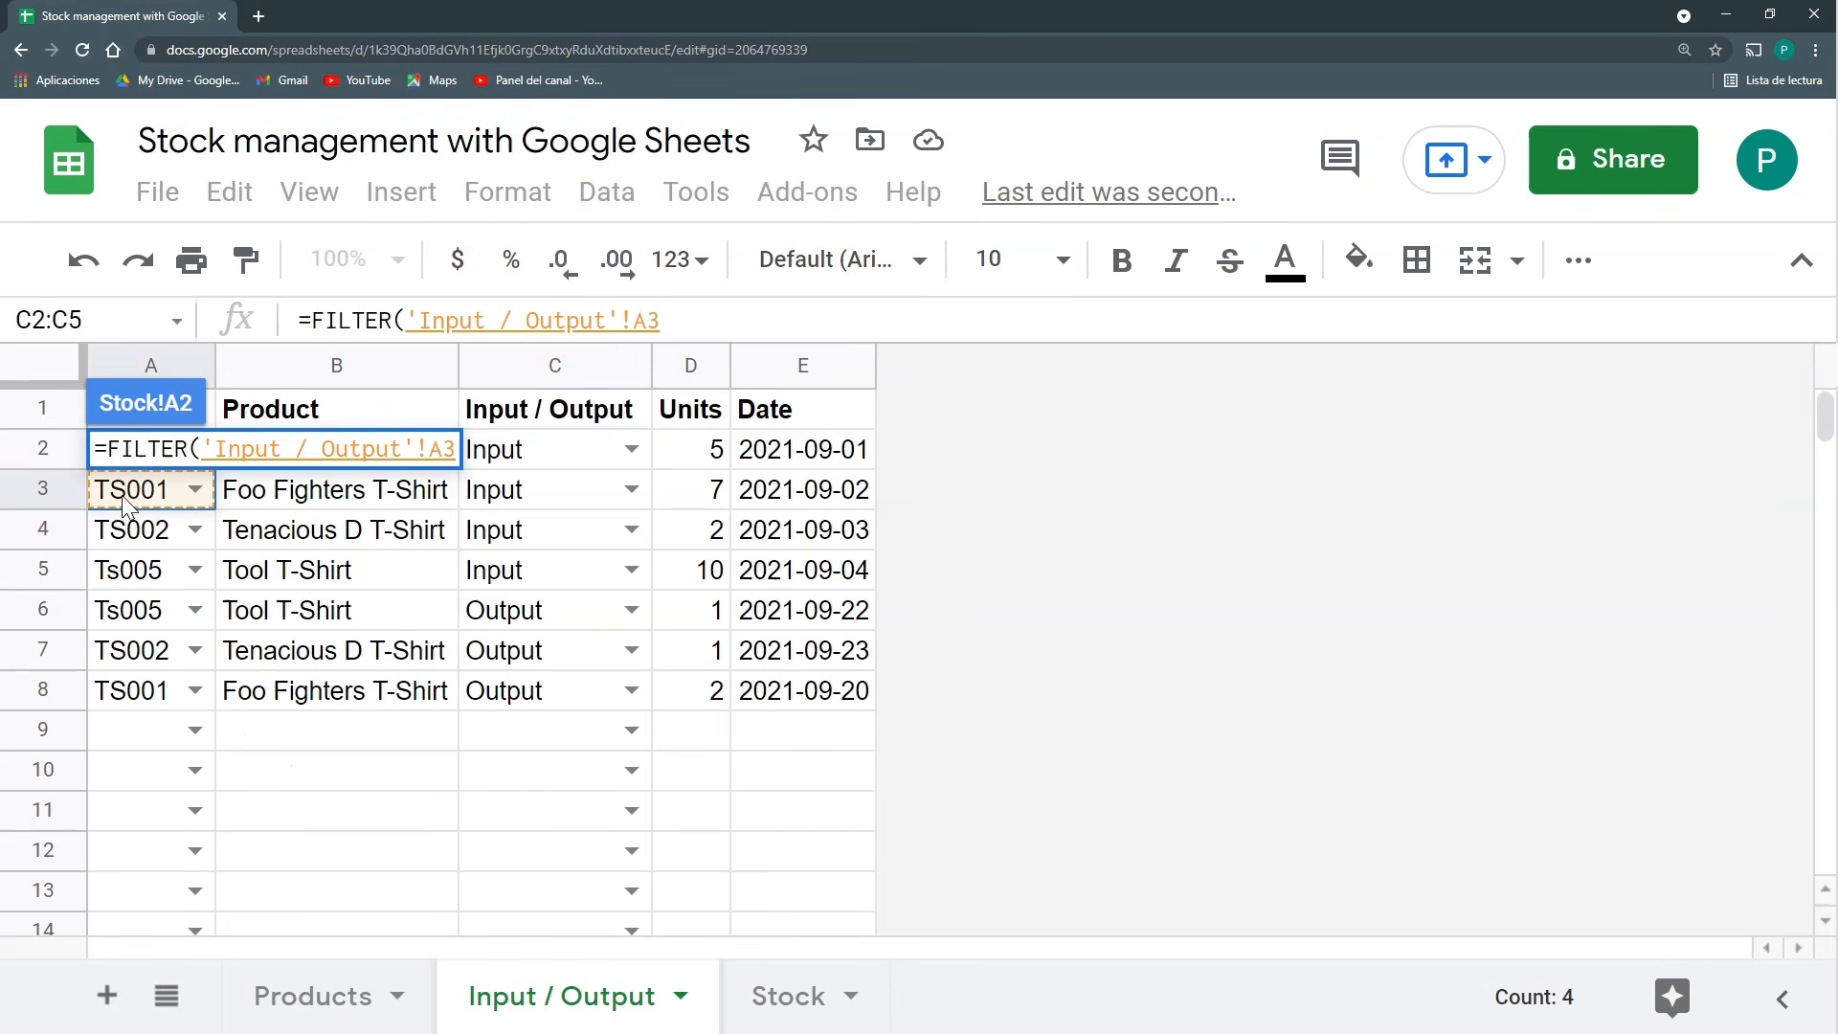
pyautogui.press('Up')
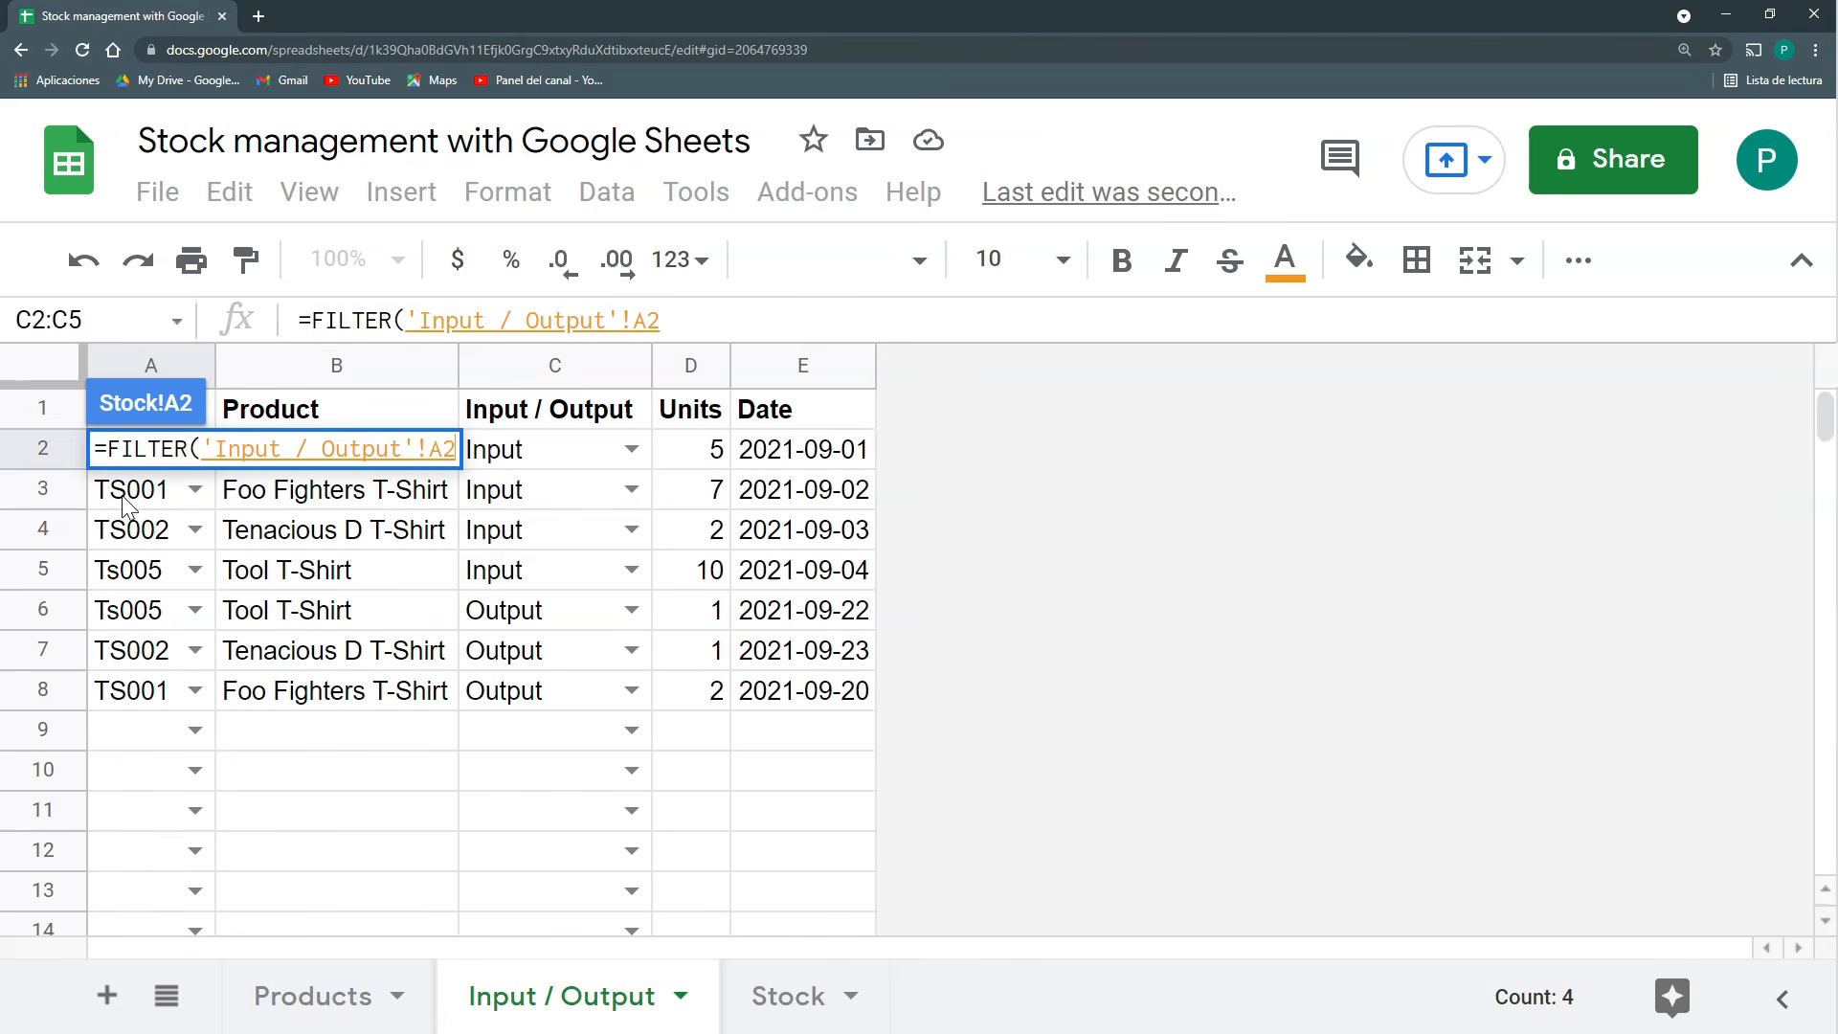
pyautogui.write(':a')
pyautogui.press('BackSpace')
pyautogui.write('A')
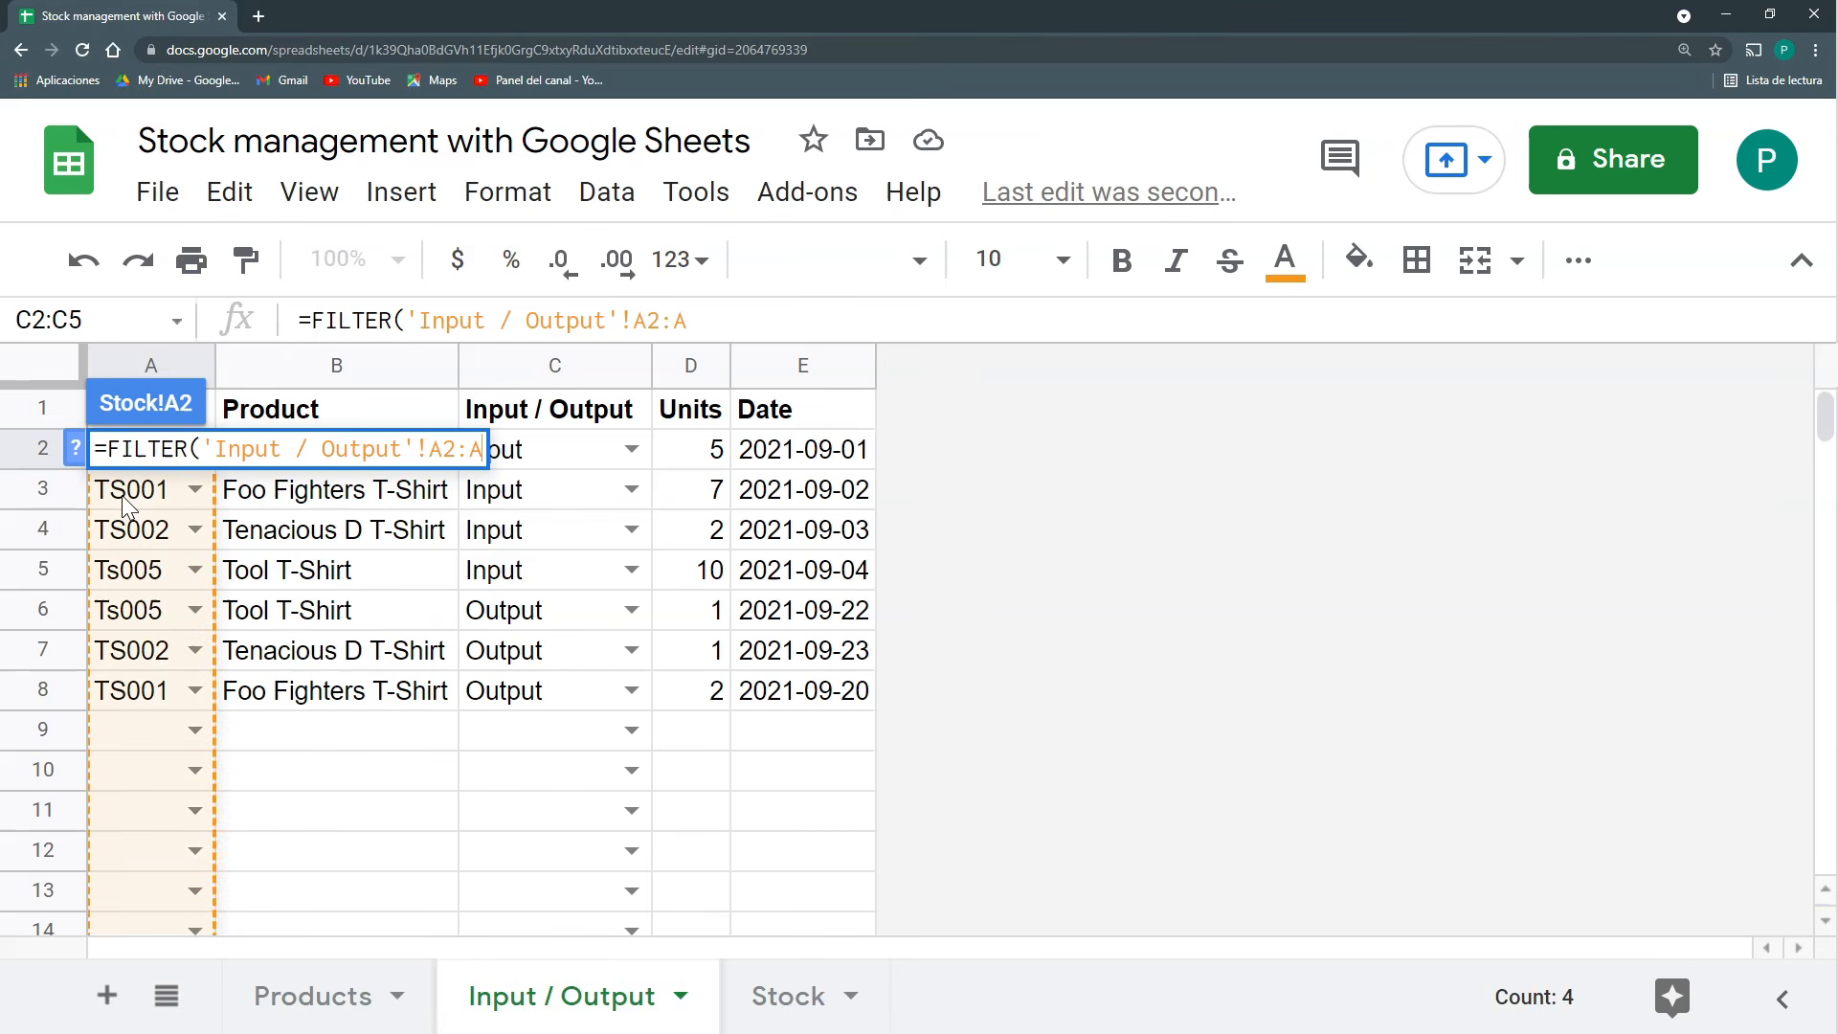
pyautogui.write(';')
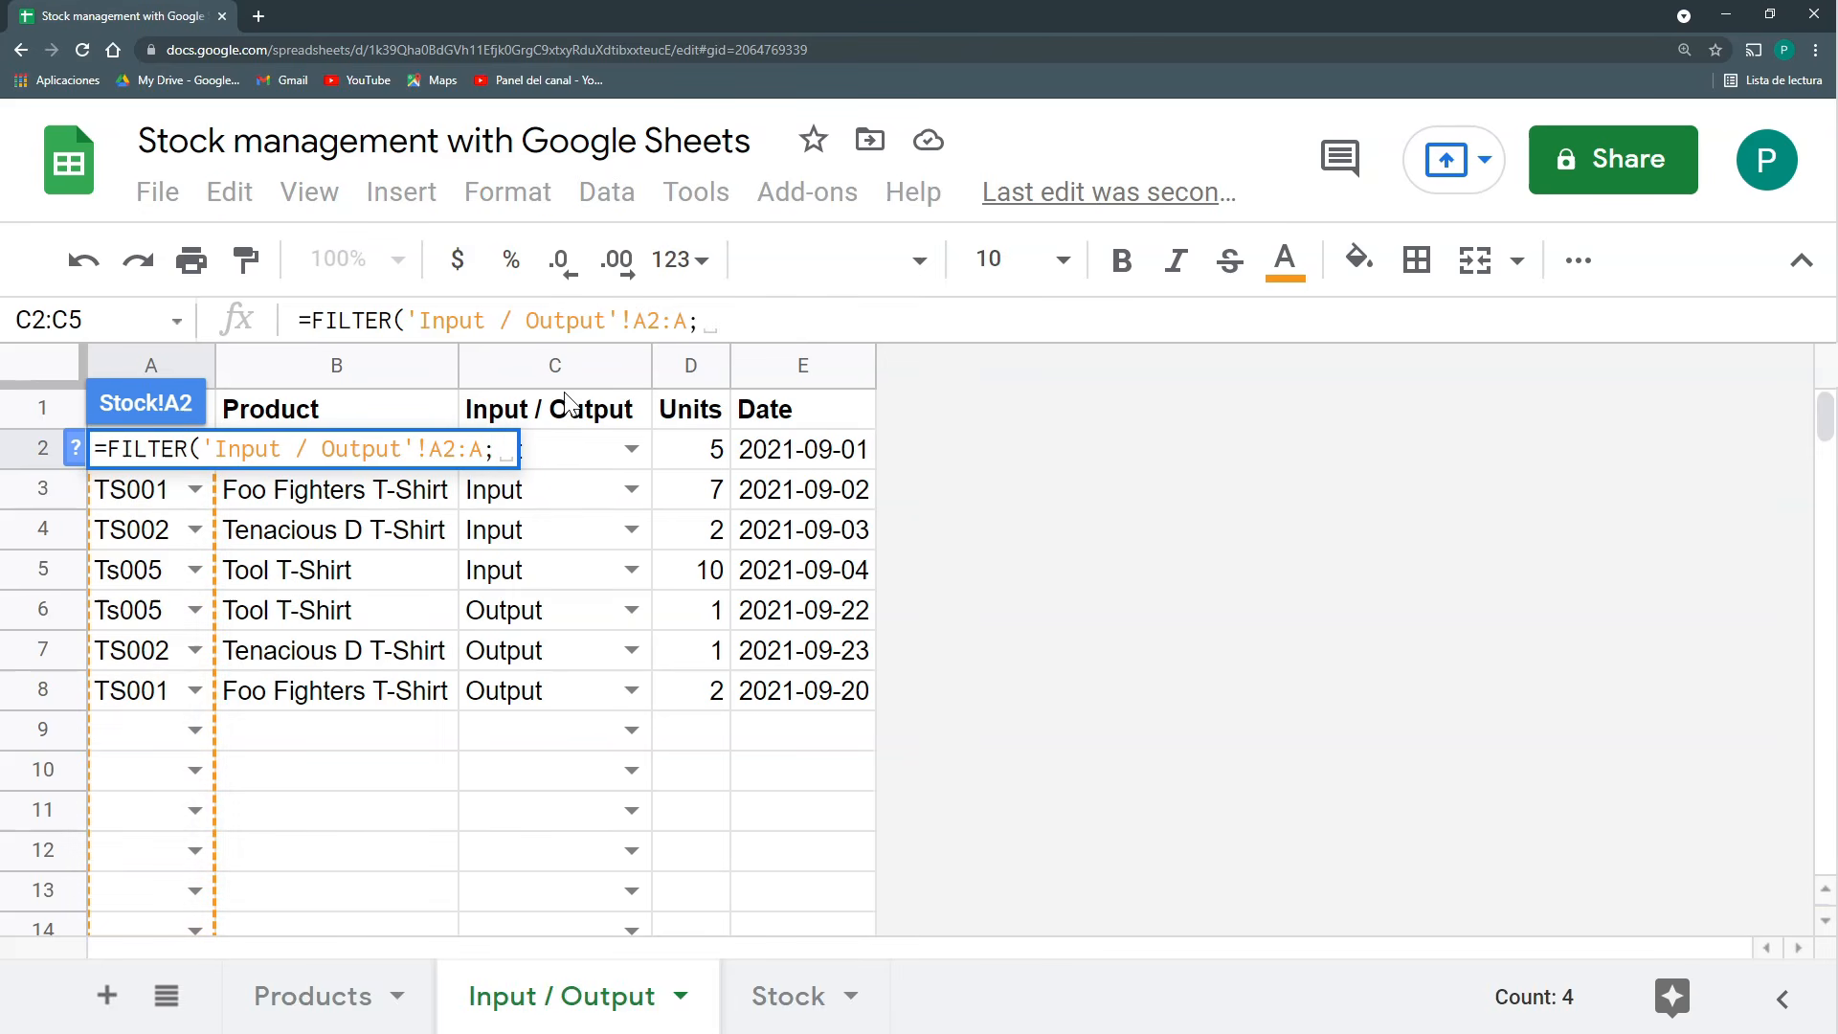
# Complete the FILTER formula with the condition 'Input / Output'!C2:C="Input" and enter it.
pyautogui.click(588, 451)
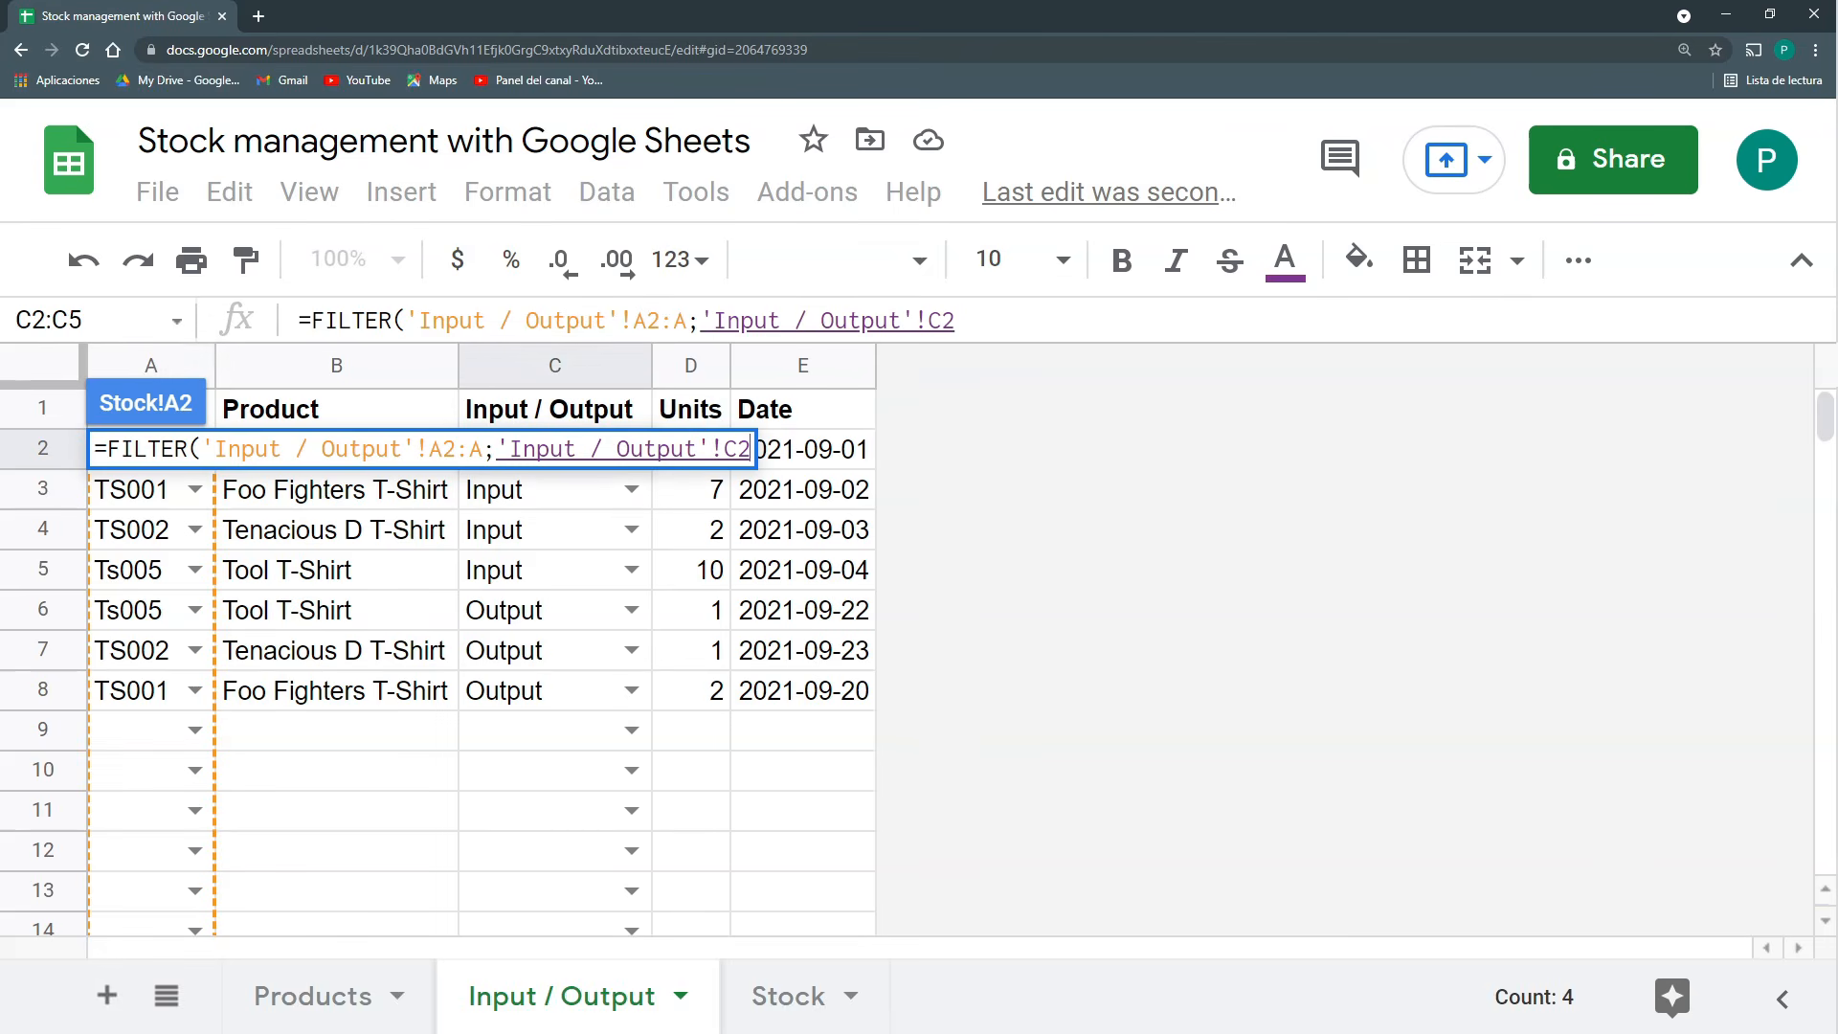
pyautogui.write(':C')
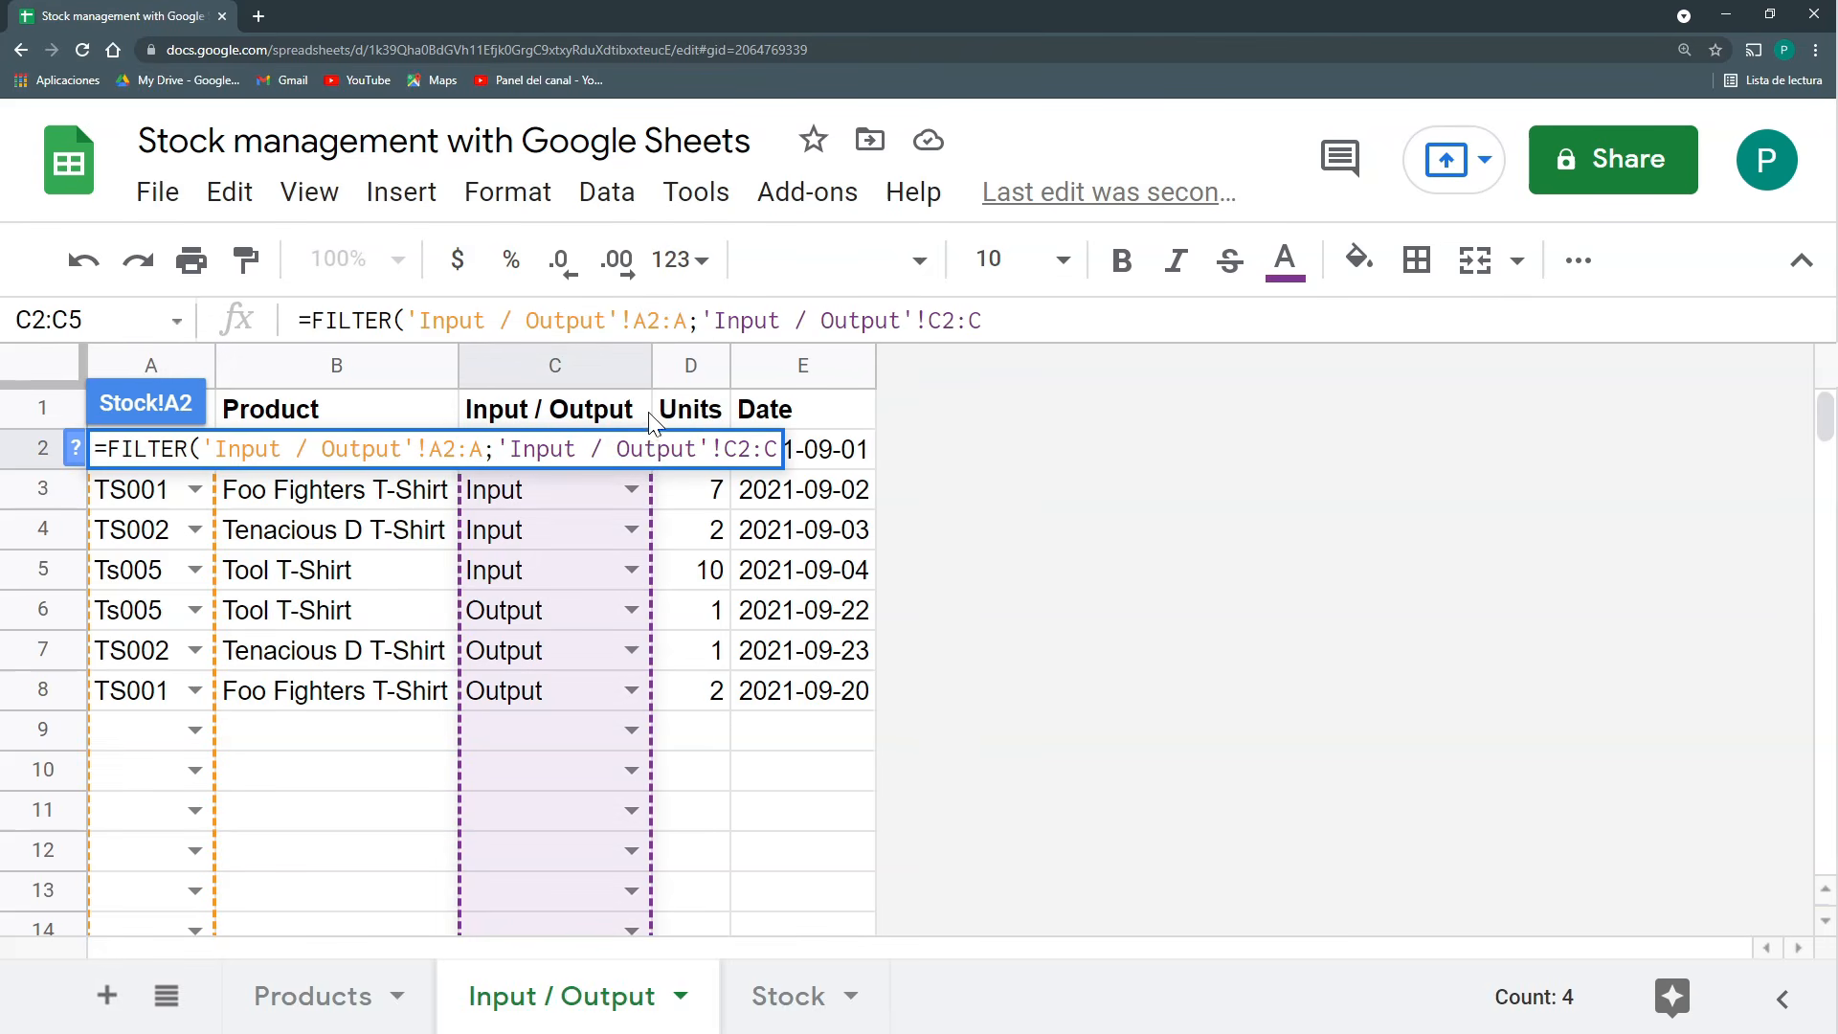
pyautogui.click(1005, 321)
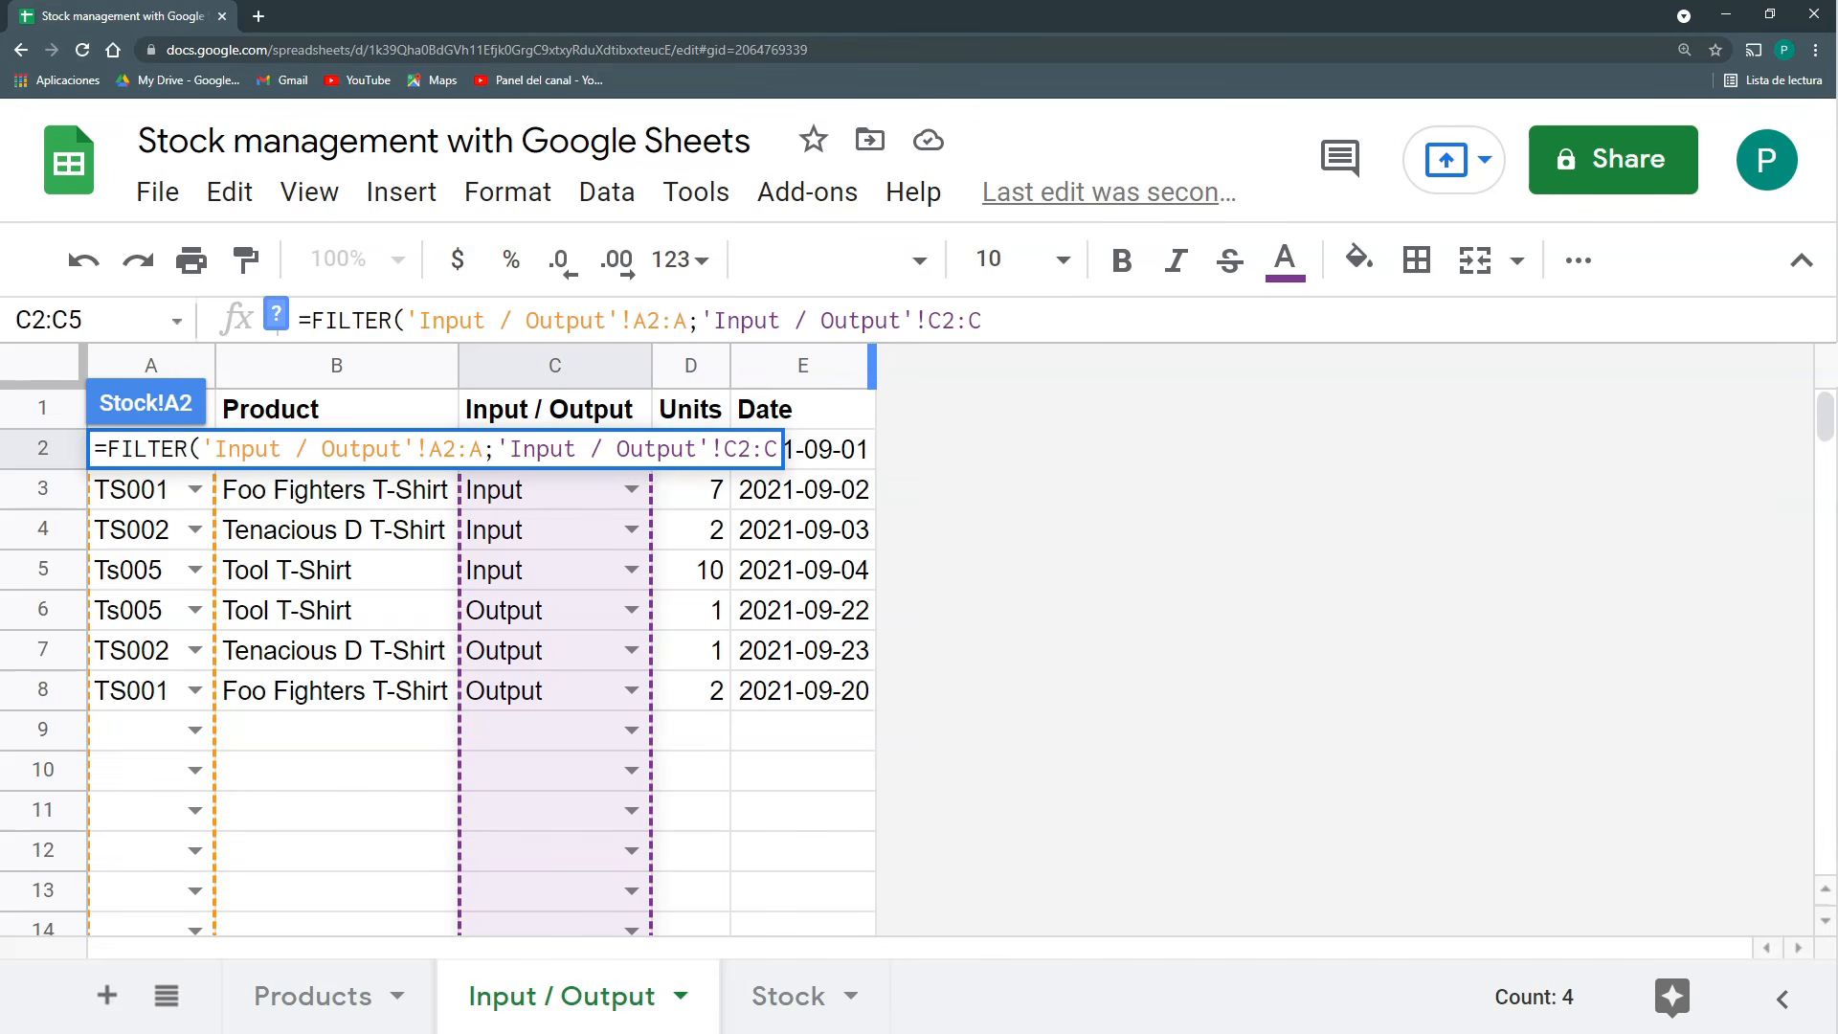
pyautogui.write('="Input"')
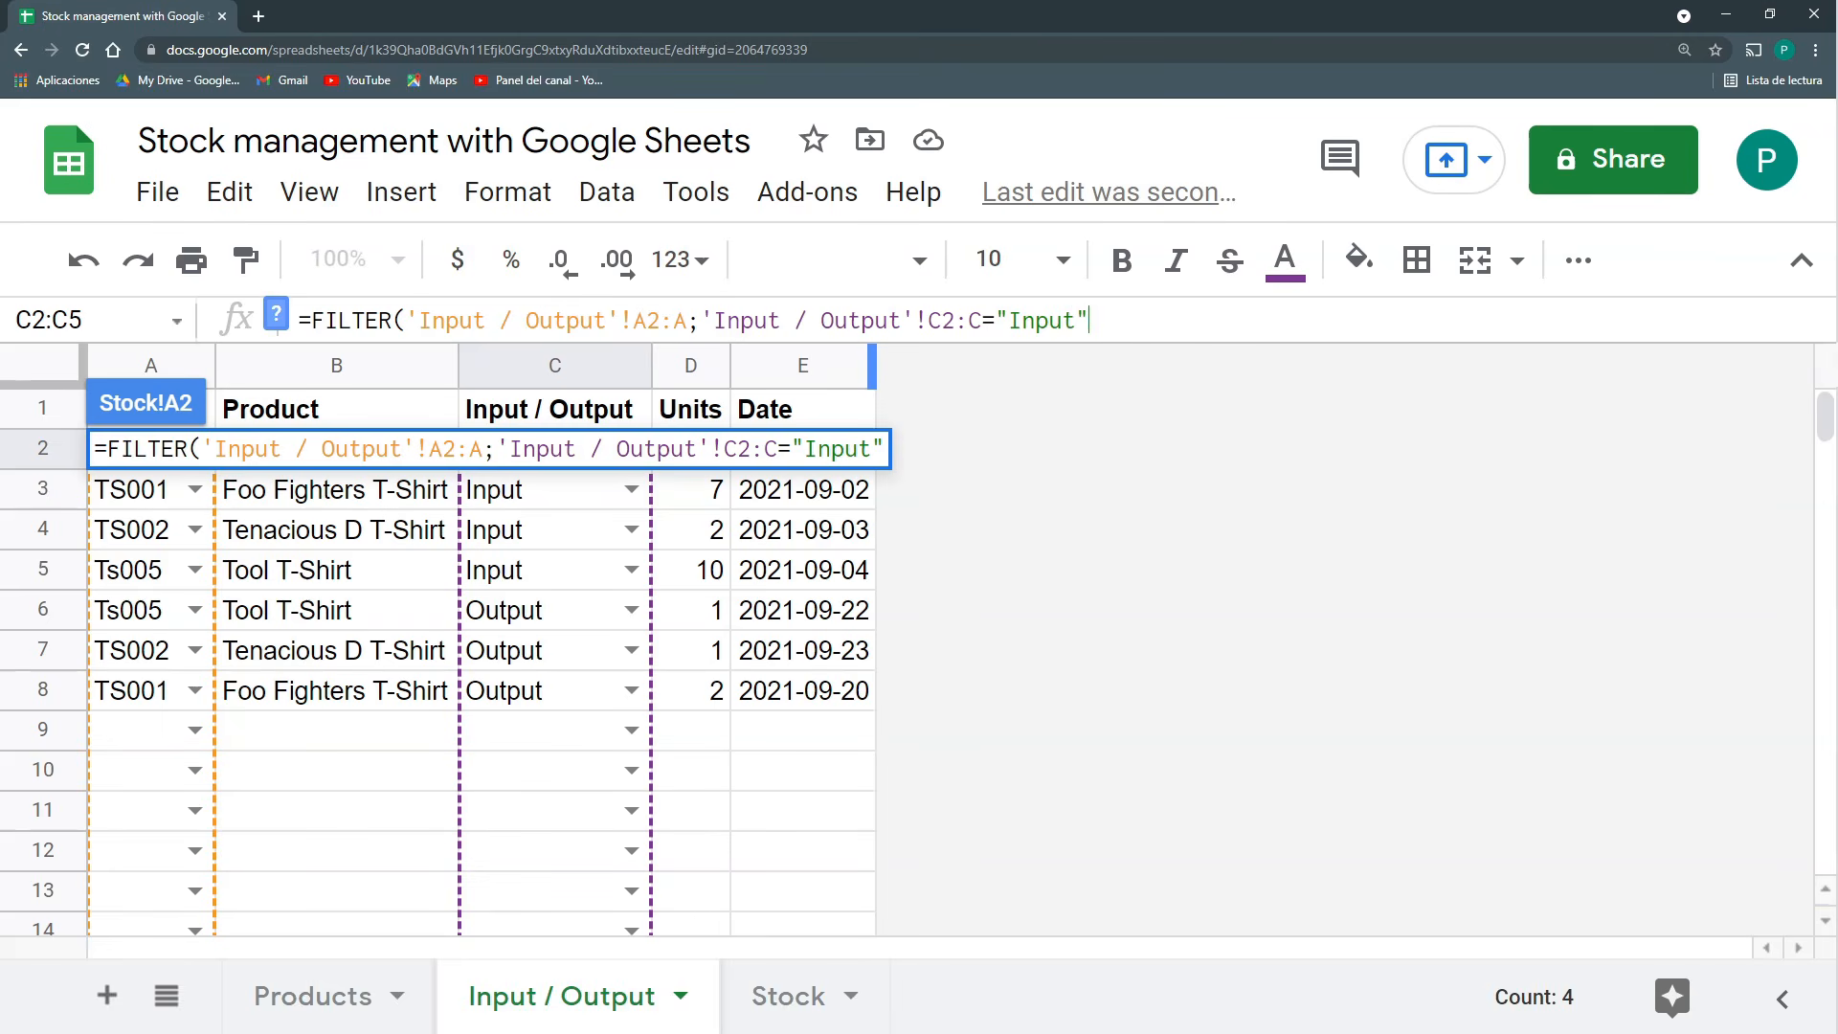
pyautogui.write(')')
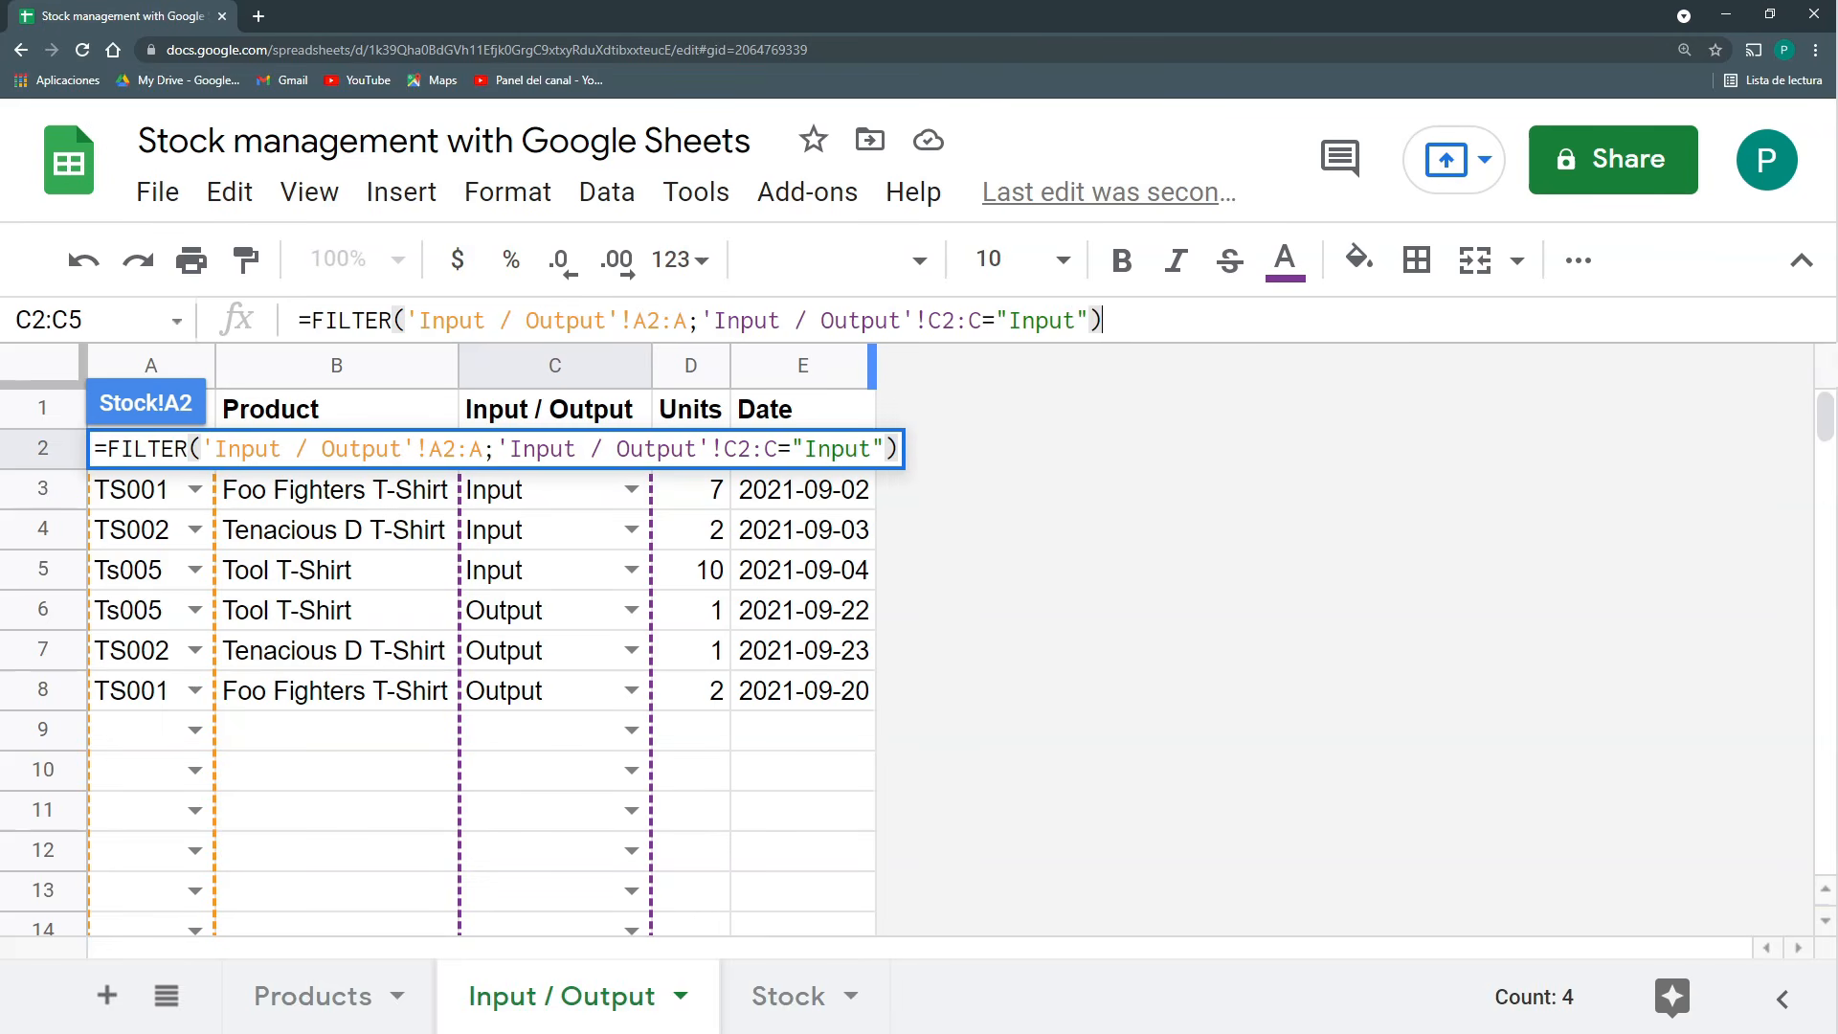
pyautogui.press('Return')
# Compare the filtered refs with the TS003 row in Products, and bold the Product header in cell A1 of Stock.
pyautogui.moveTo(184, 450); pyautogui.dragTo(176, 569)
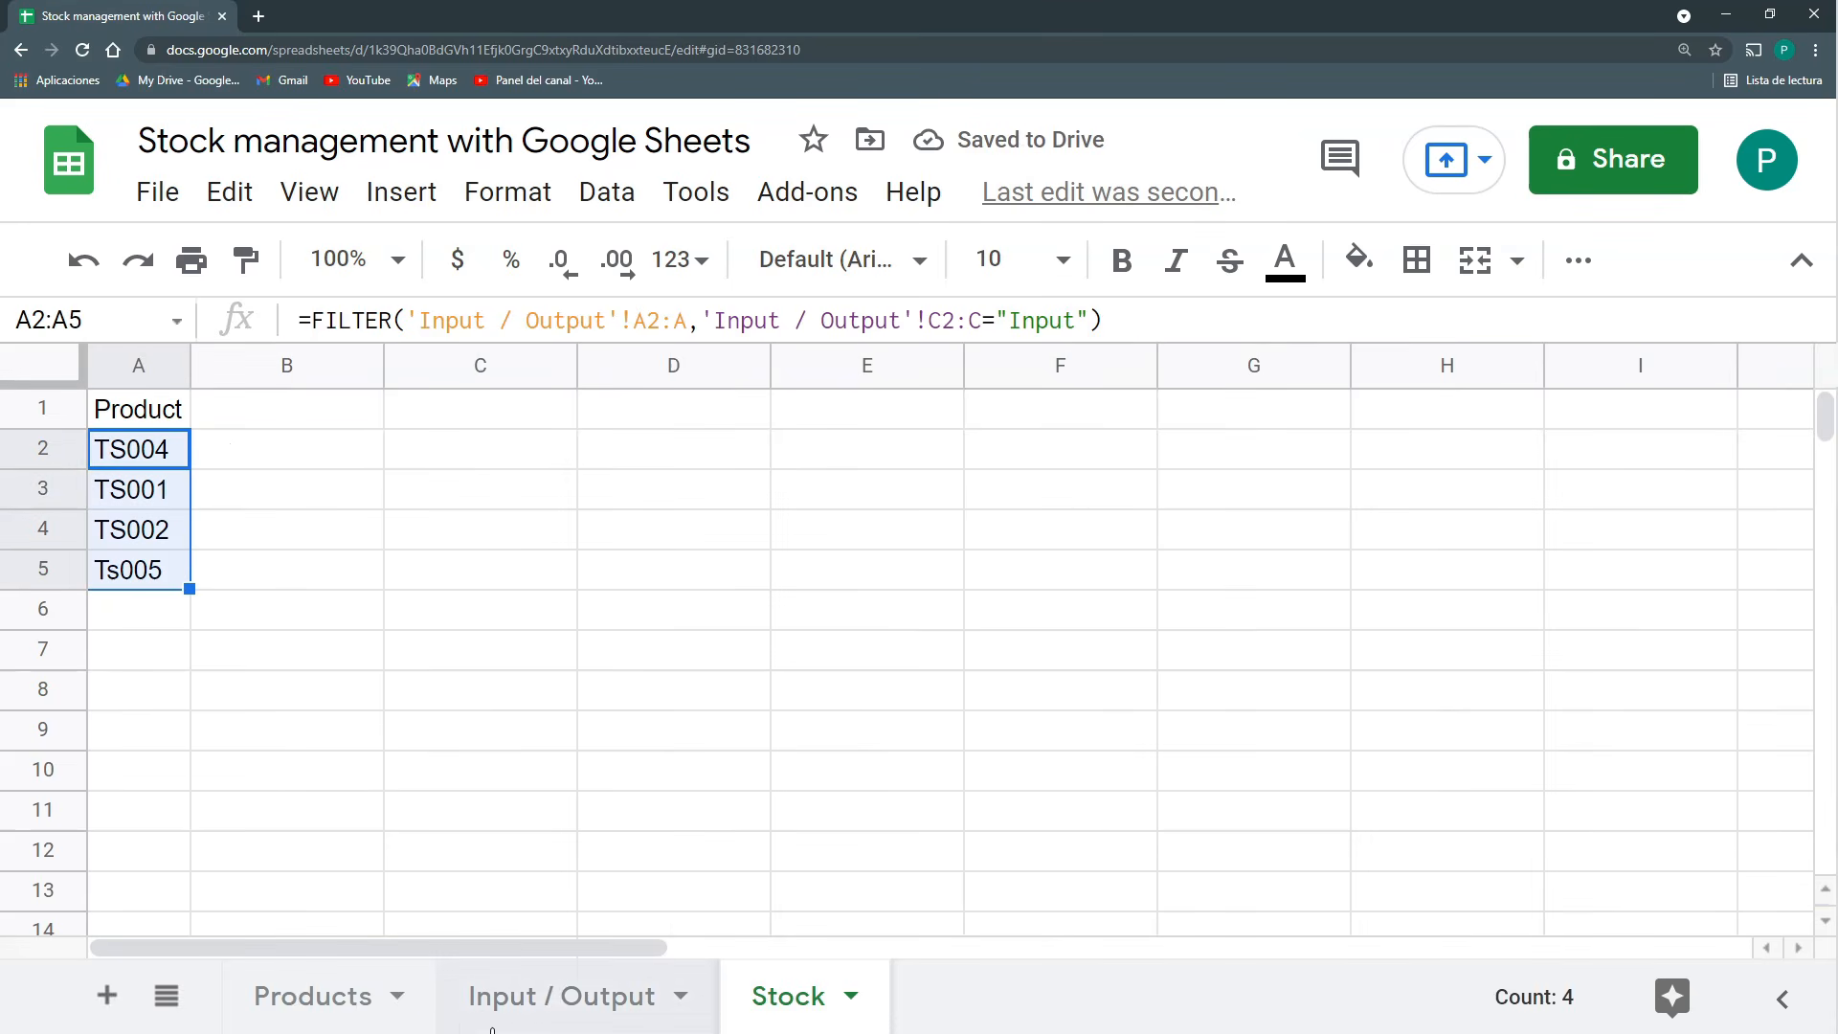
pyautogui.click(381, 1001)
pyautogui.moveTo(153, 545); pyautogui.dragTo(354, 556)
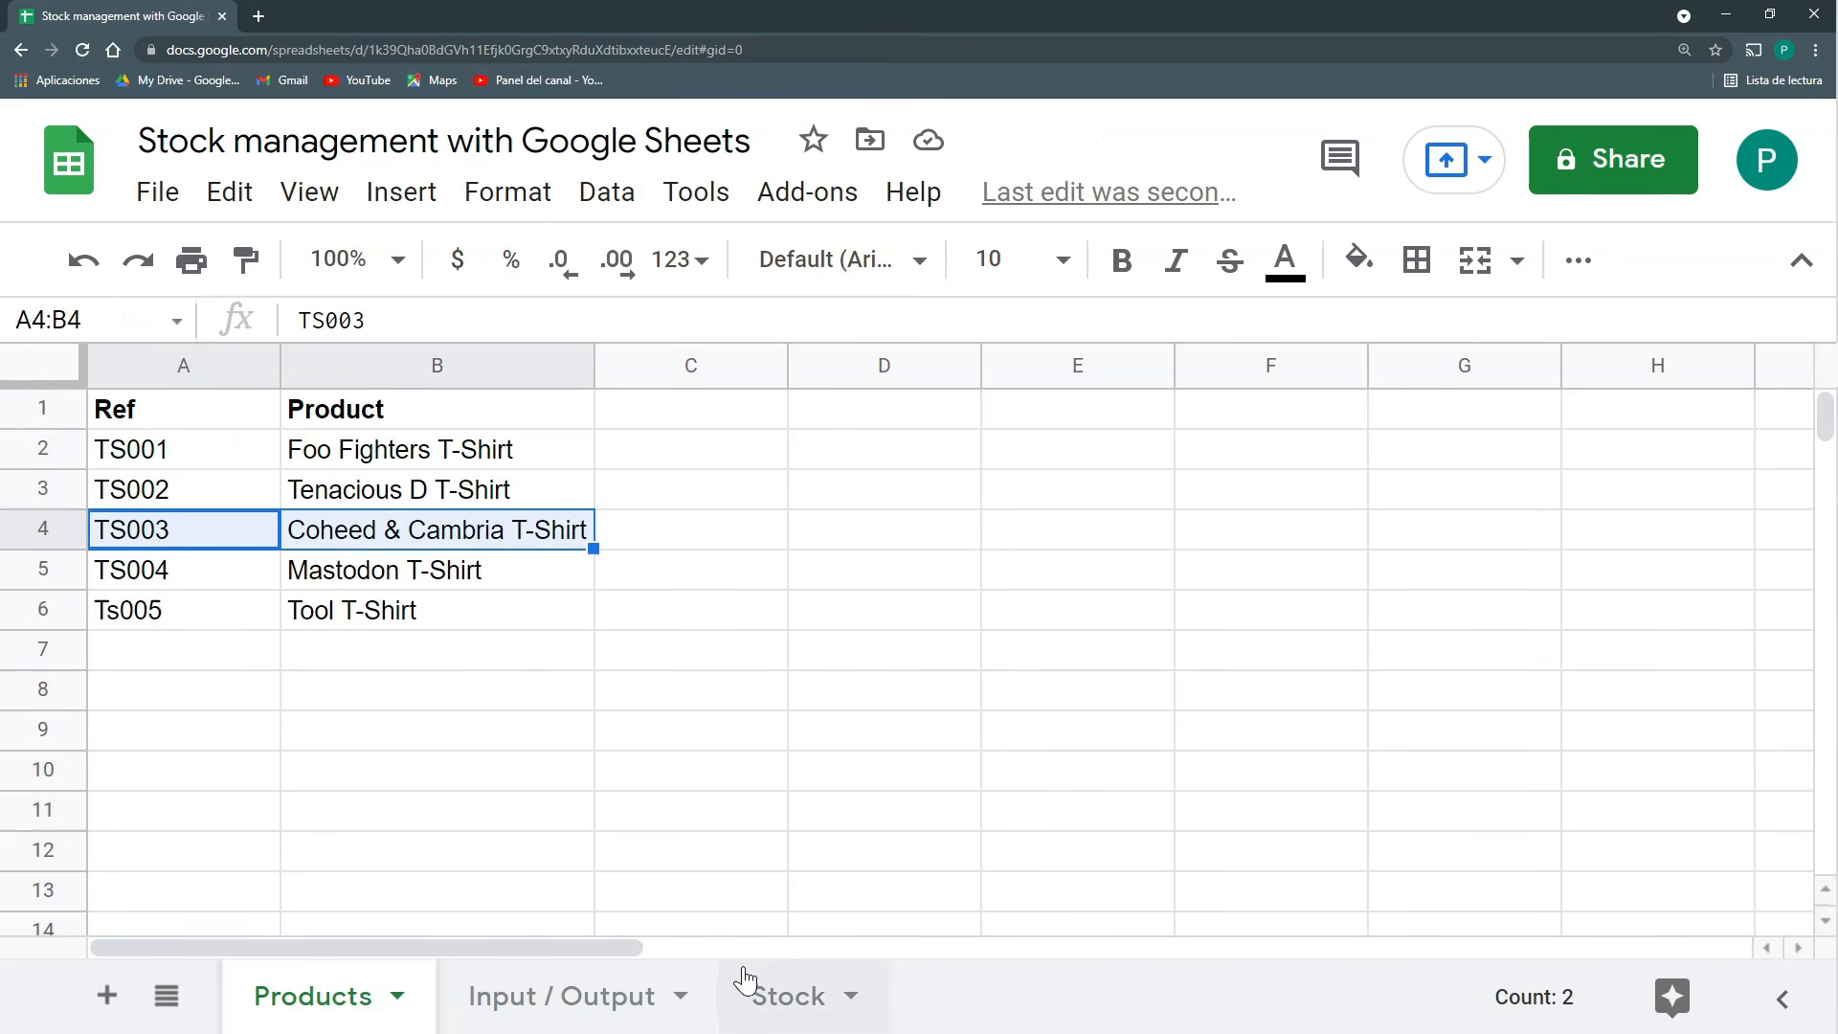
pyautogui.click(756, 988)
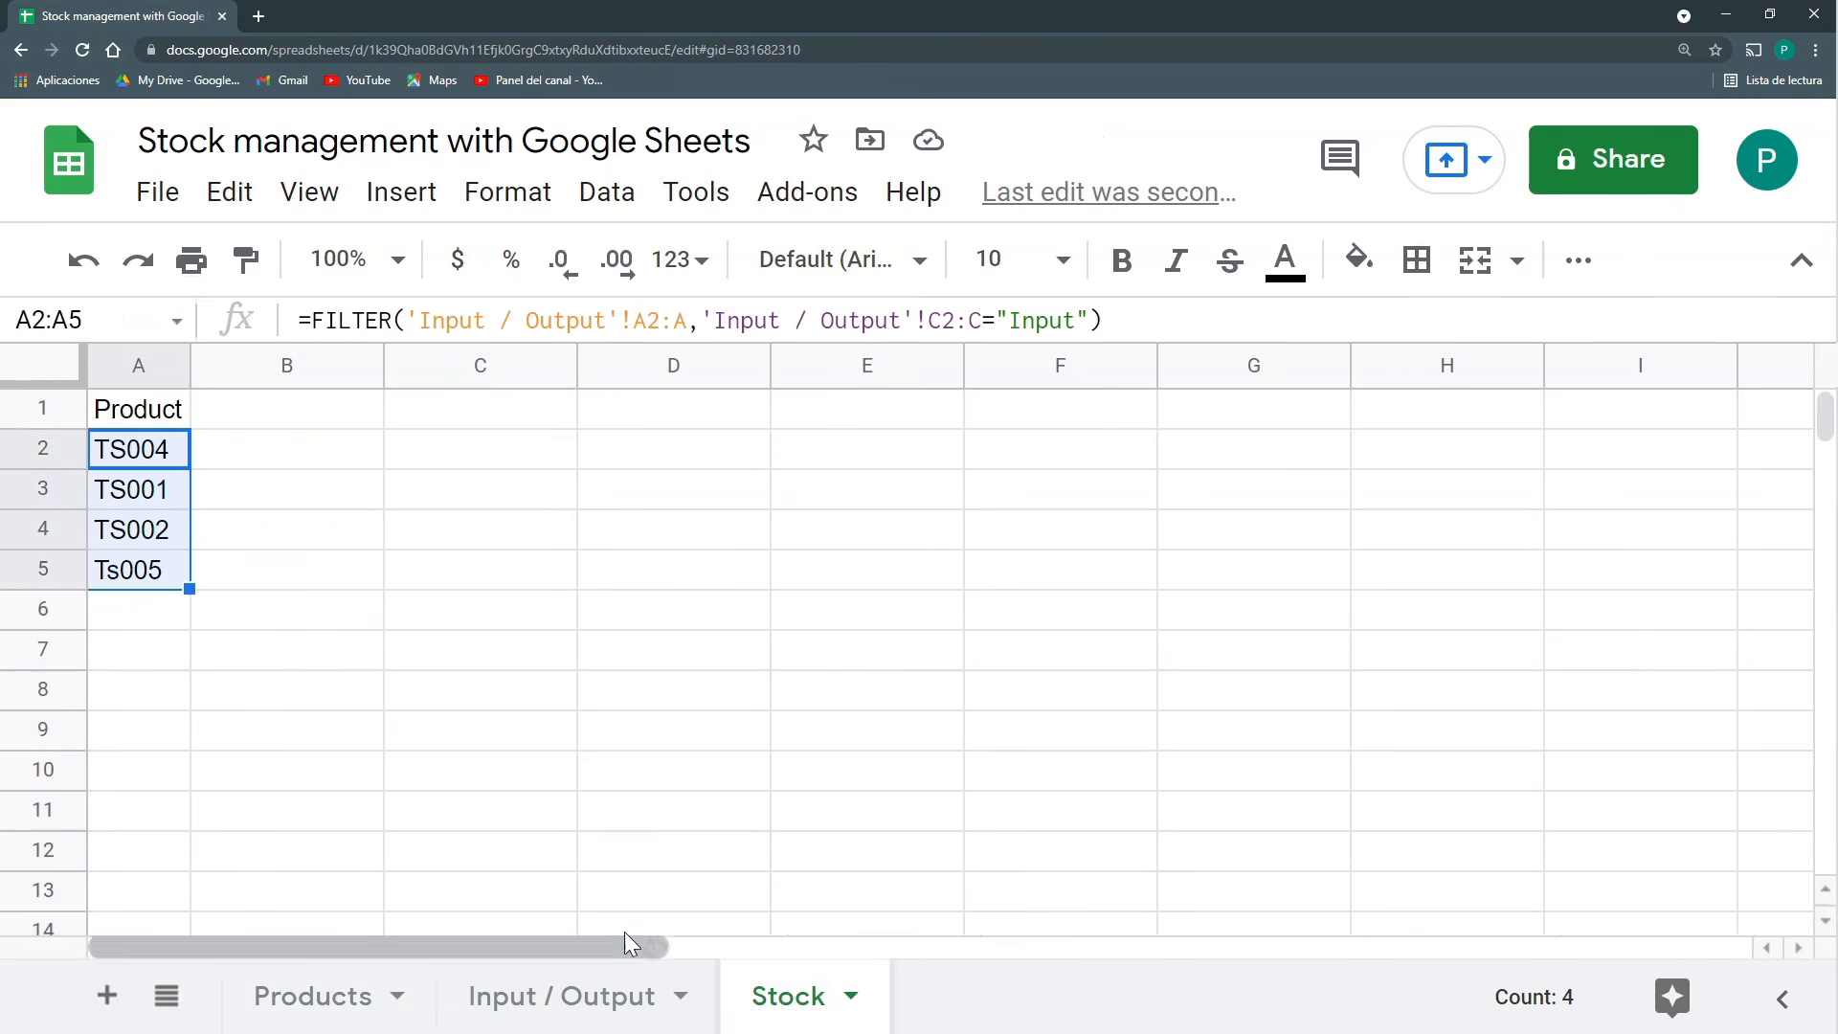
pyautogui.click(161, 419)
pyautogui.hotkey('ctrl', 'b')
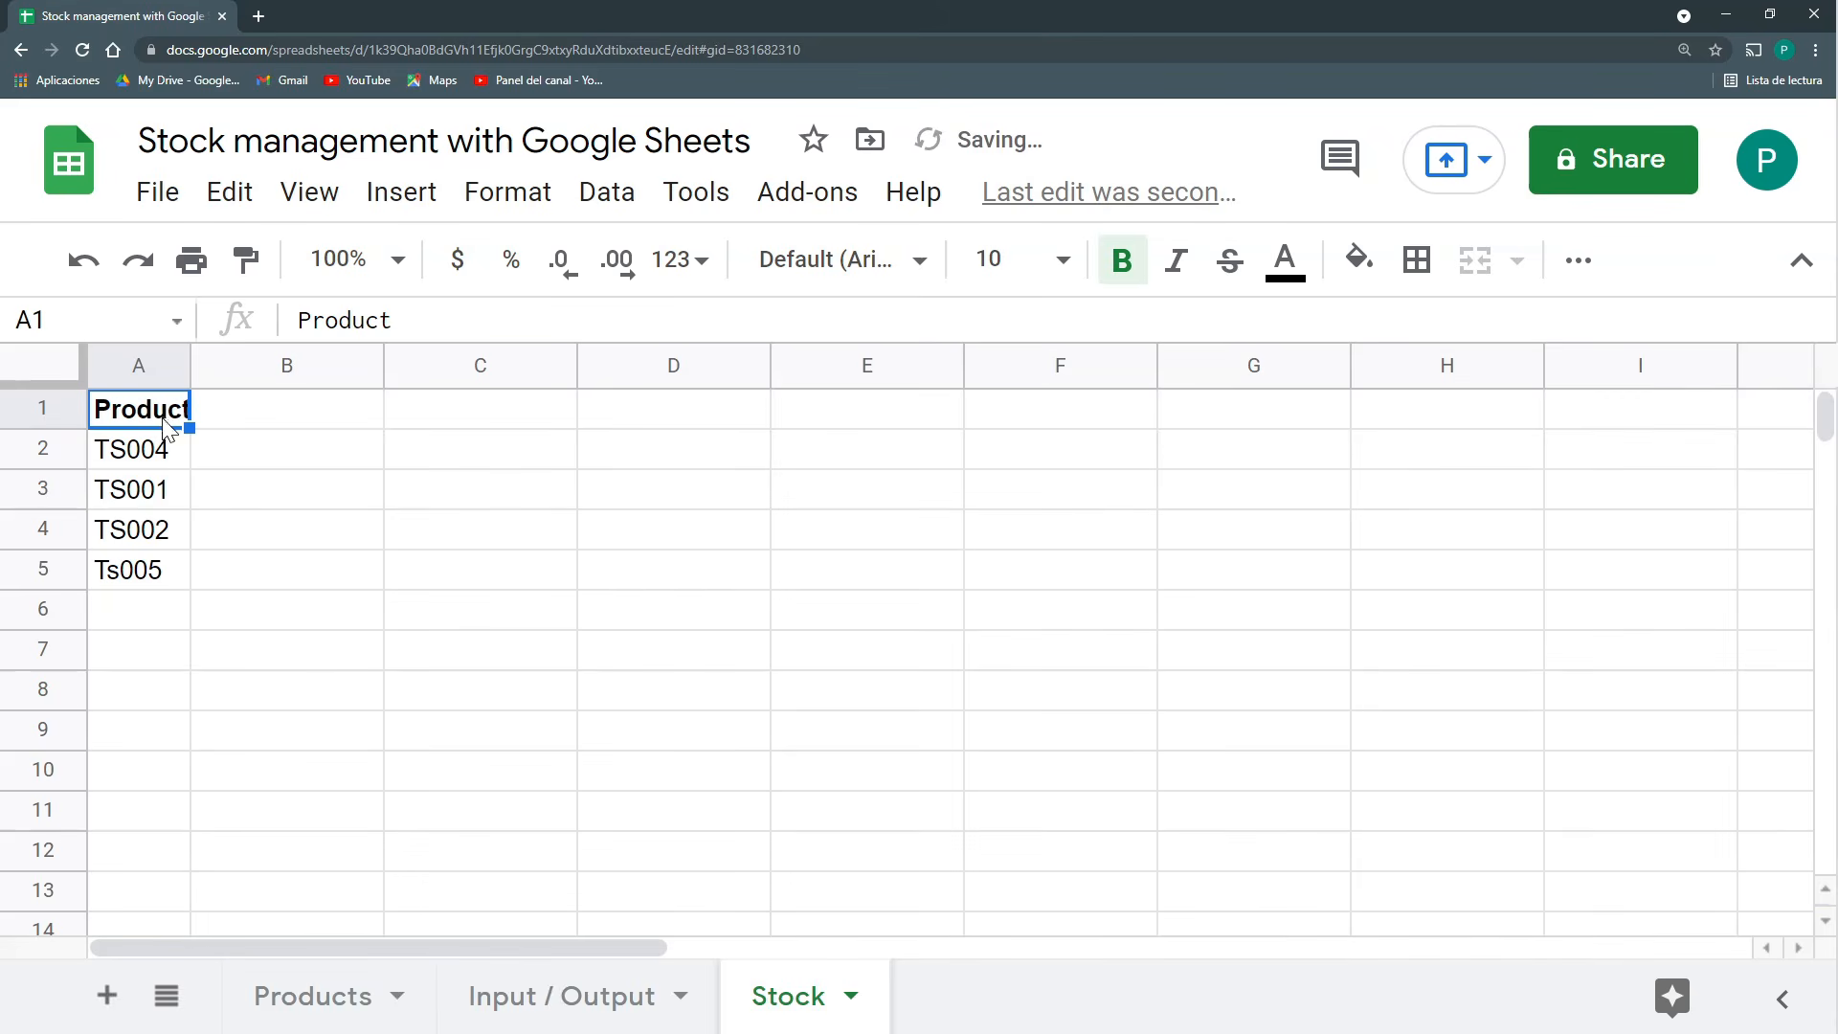
# Fill in row 9 of the Input / Output sheet with ref TS003 as an Input of 2 units dated 2021-09-20.
pyautogui.click(593, 1000)
pyautogui.click(195, 730)
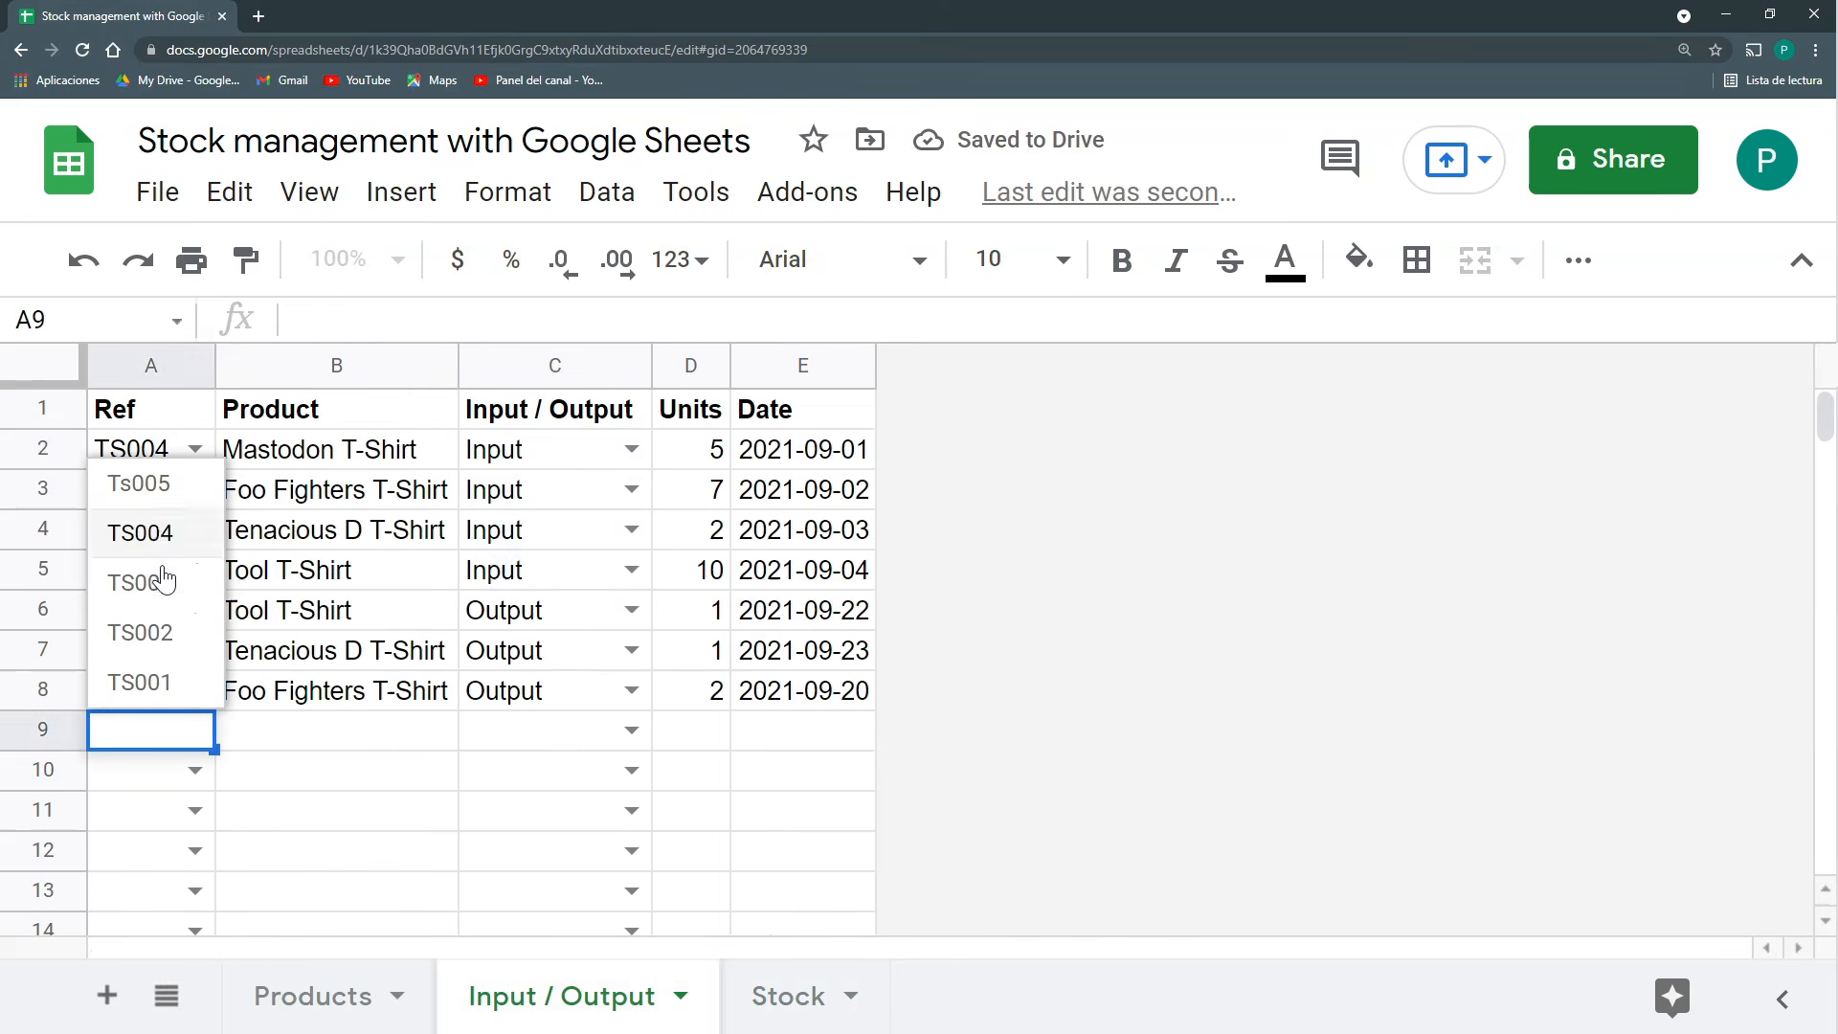
pyautogui.click(115, 578)
pyautogui.click(629, 733)
pyautogui.click(594, 689)
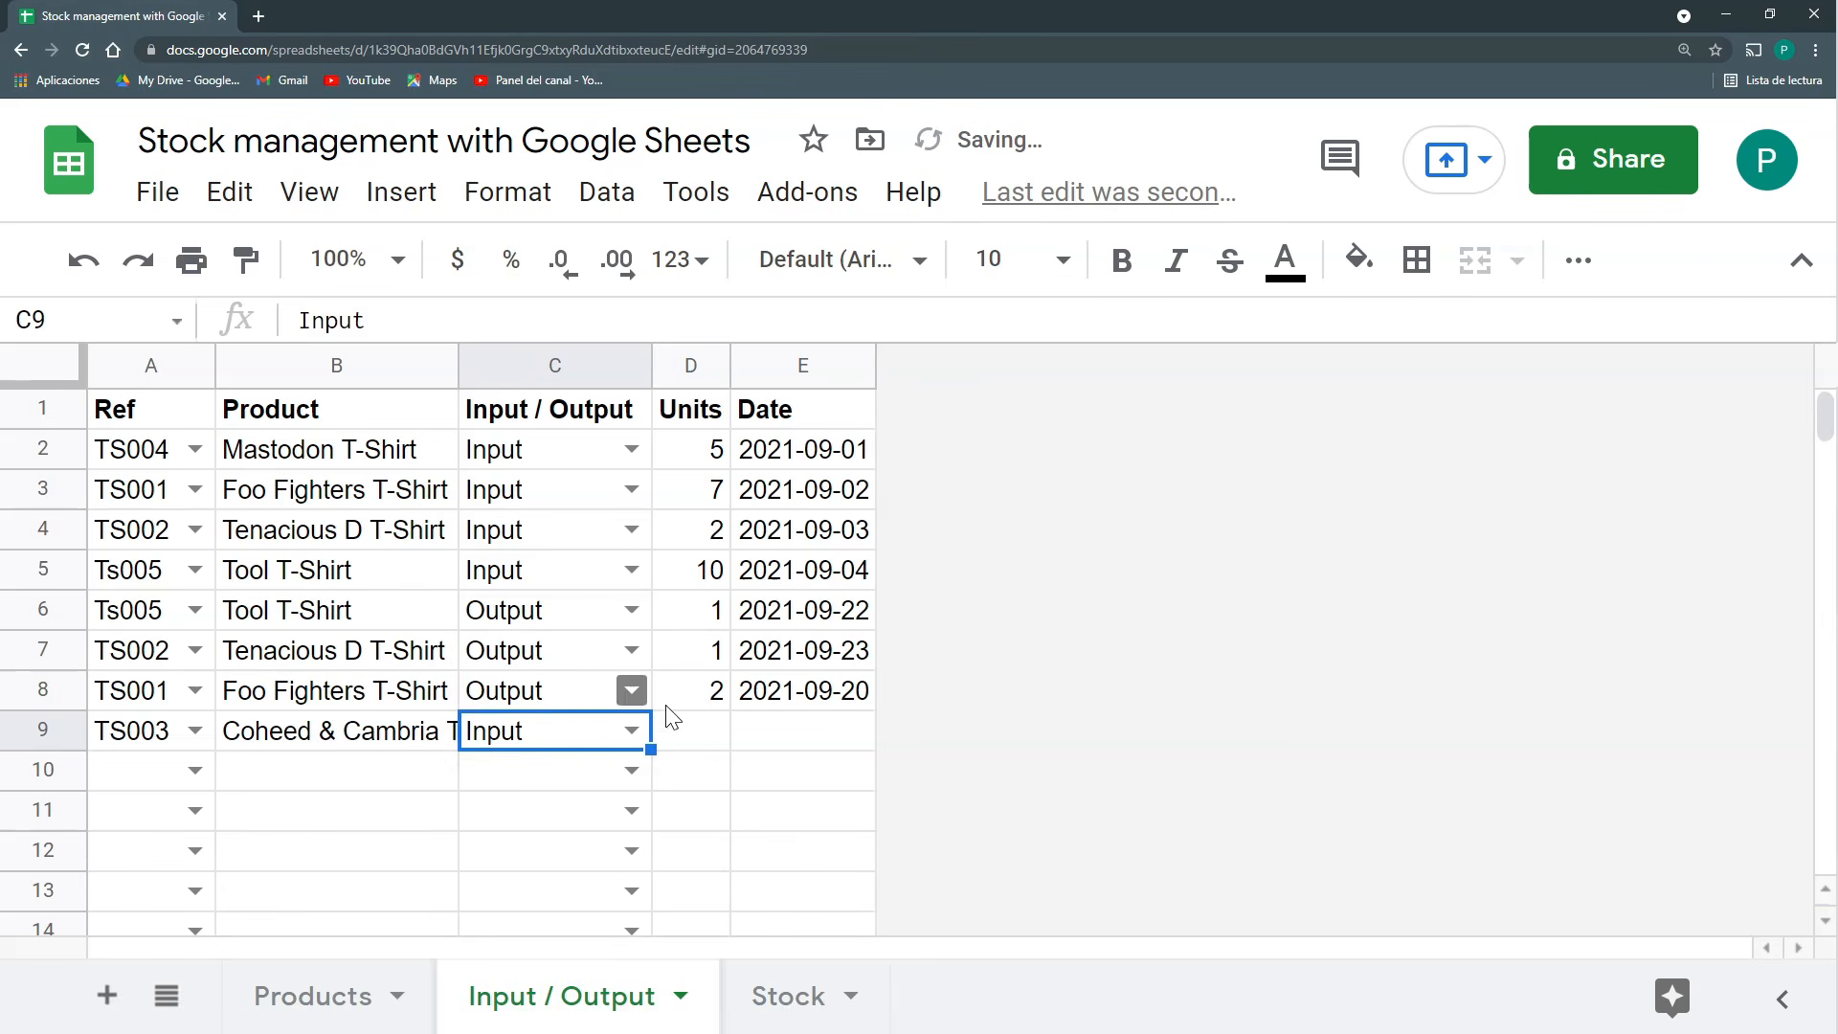
pyautogui.click(720, 747)
pyautogui.write('2')
pyautogui.click(771, 745)
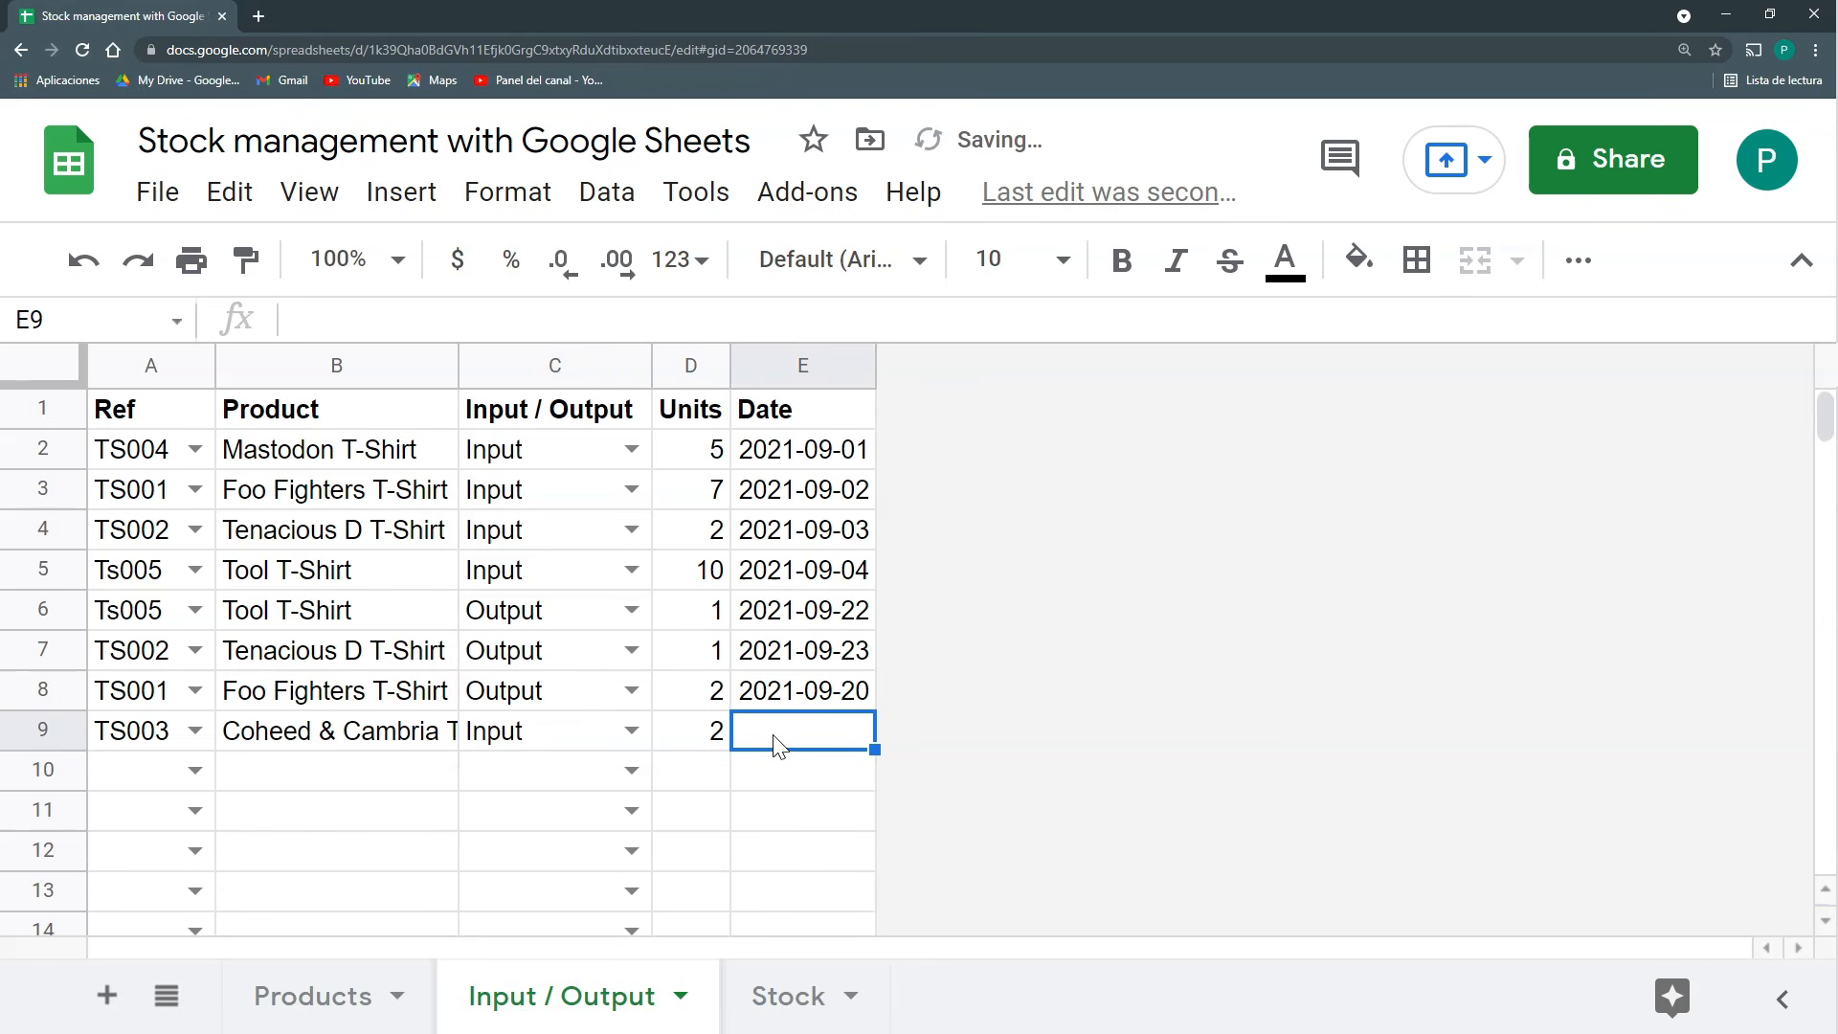
pyautogui.doubleClick(769, 744)
pyautogui.click(709, 594)
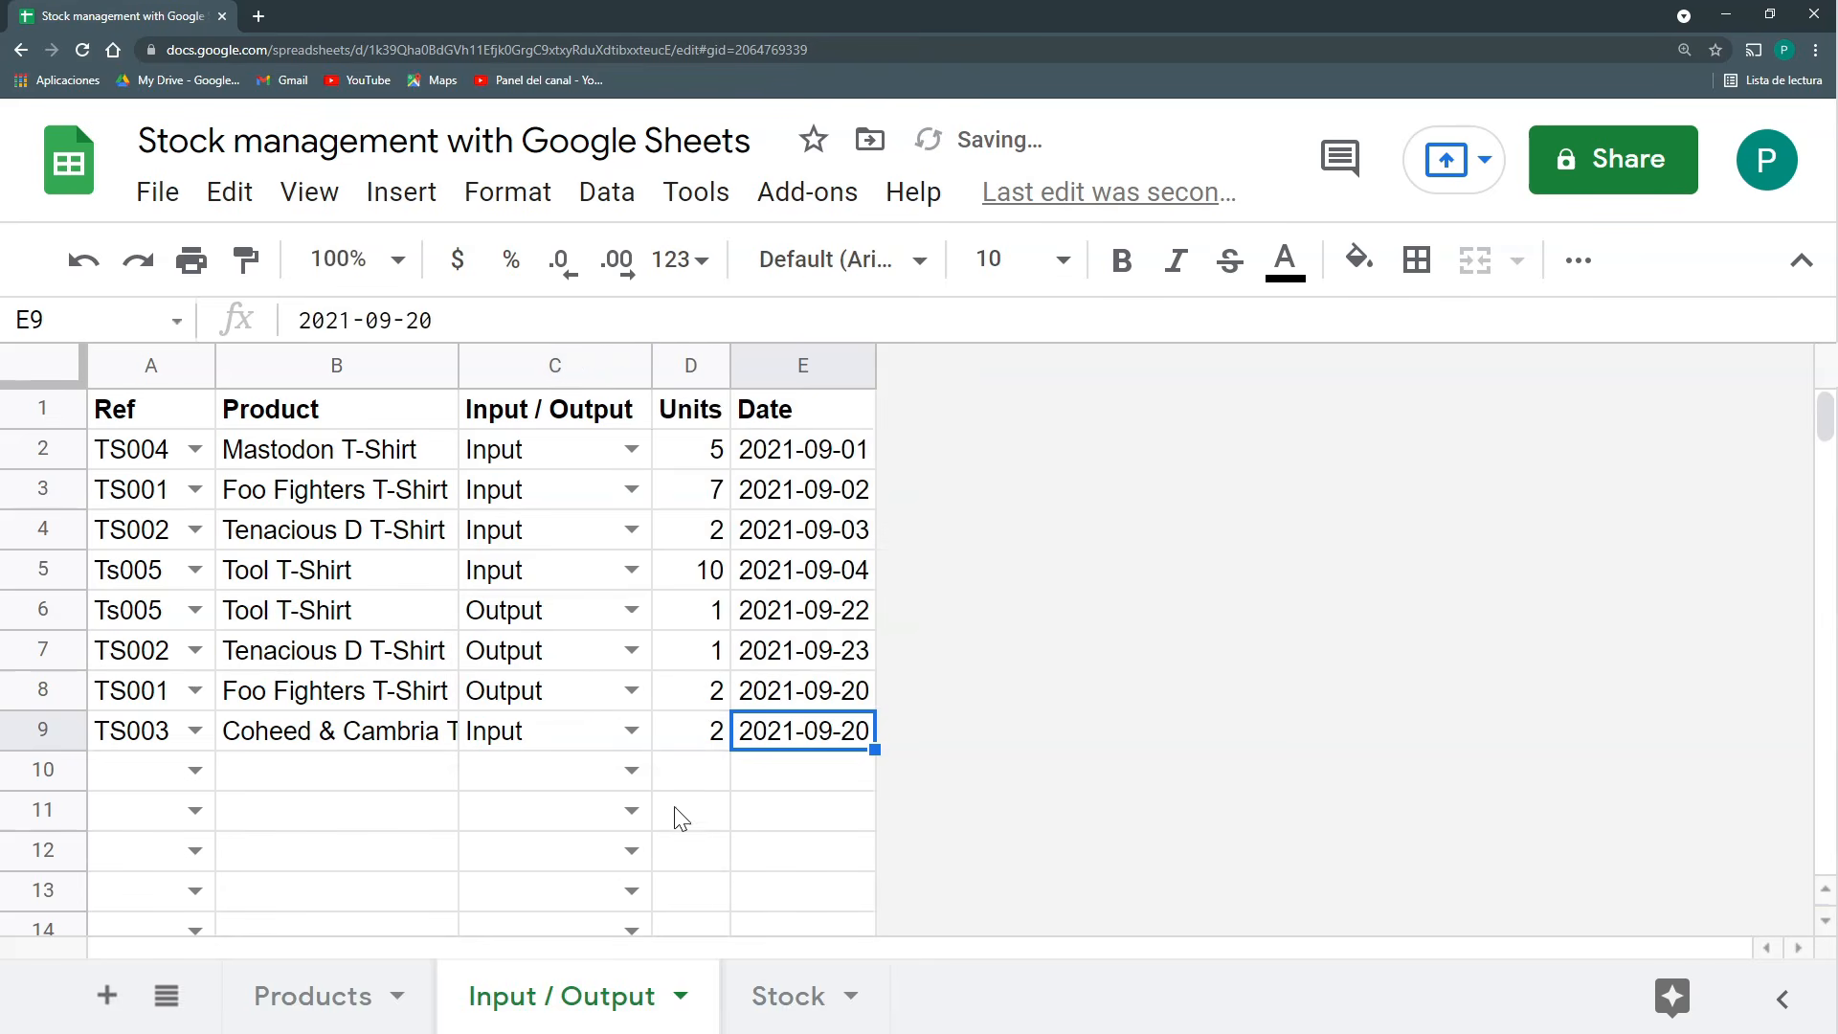
# Check the Stock list for TS003, and clear the test entry in A9:E9 of the Input / Output sheet.
pyautogui.click(772, 996)
pyautogui.moveTo(186, 627); pyautogui.dragTo(300, 615)
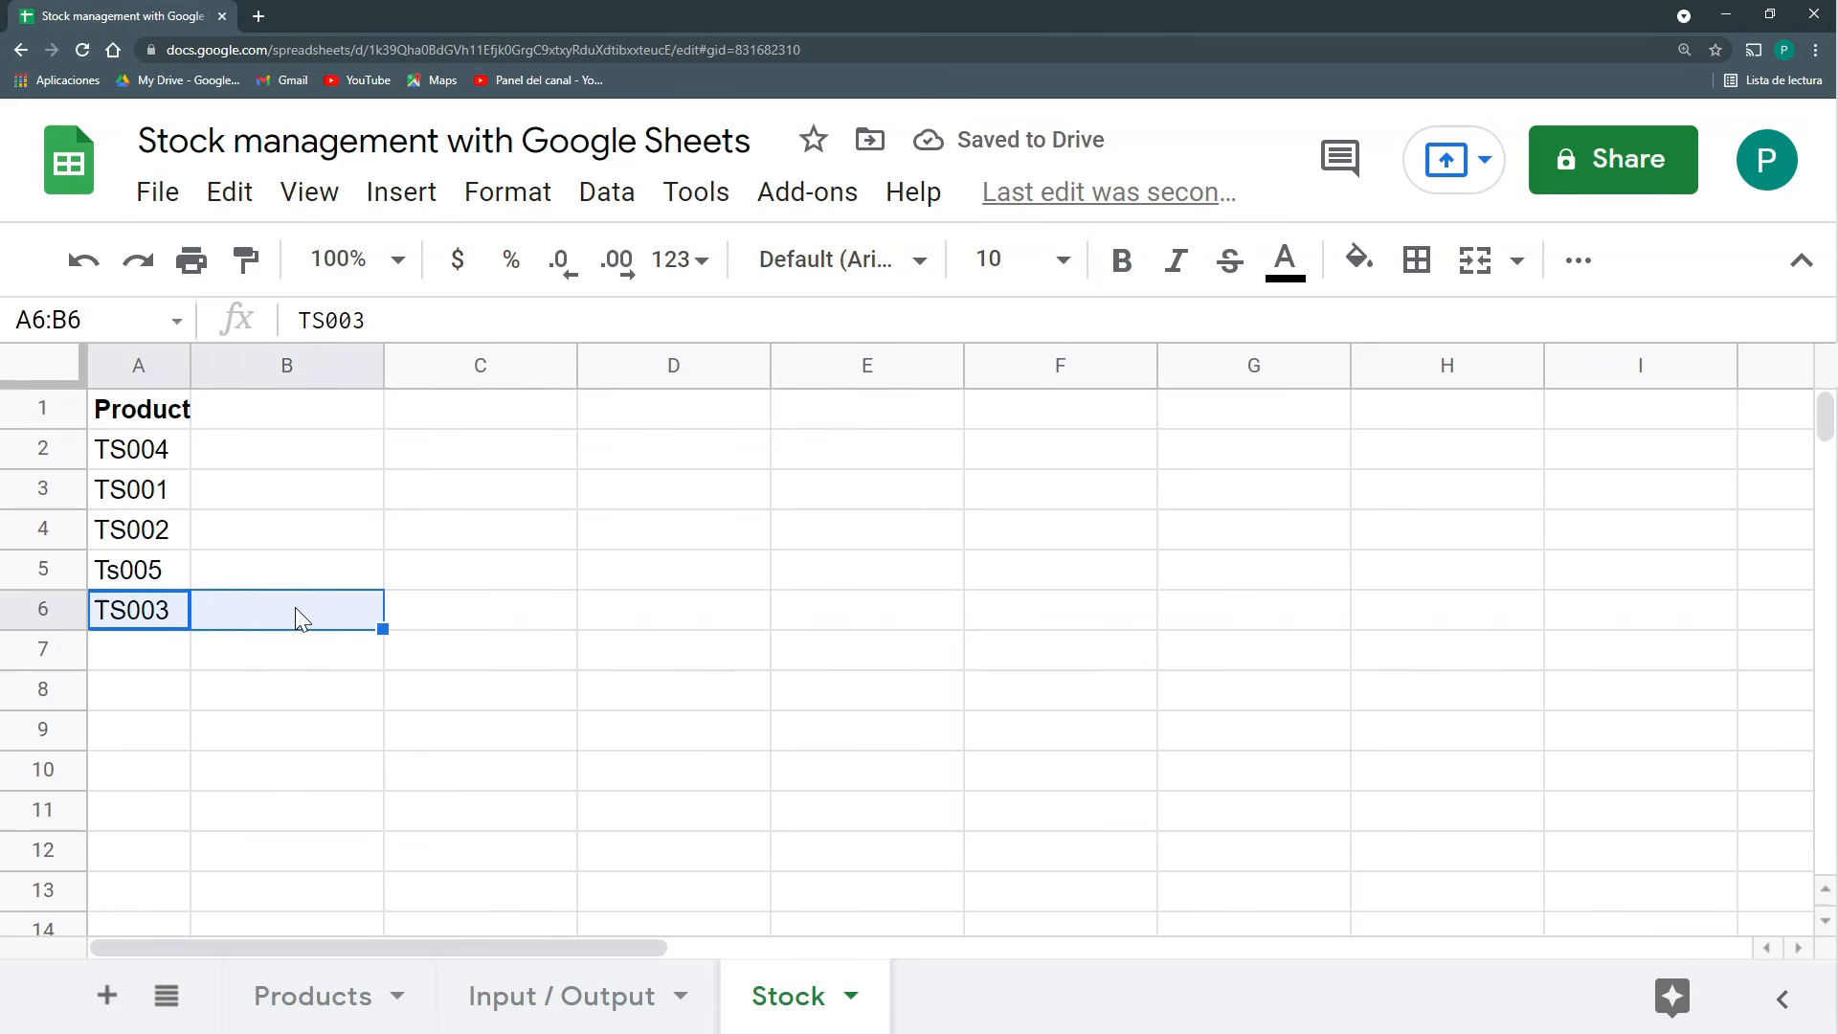
pyautogui.click(558, 993)
pyautogui.moveTo(194, 731); pyautogui.dragTo(793, 749)
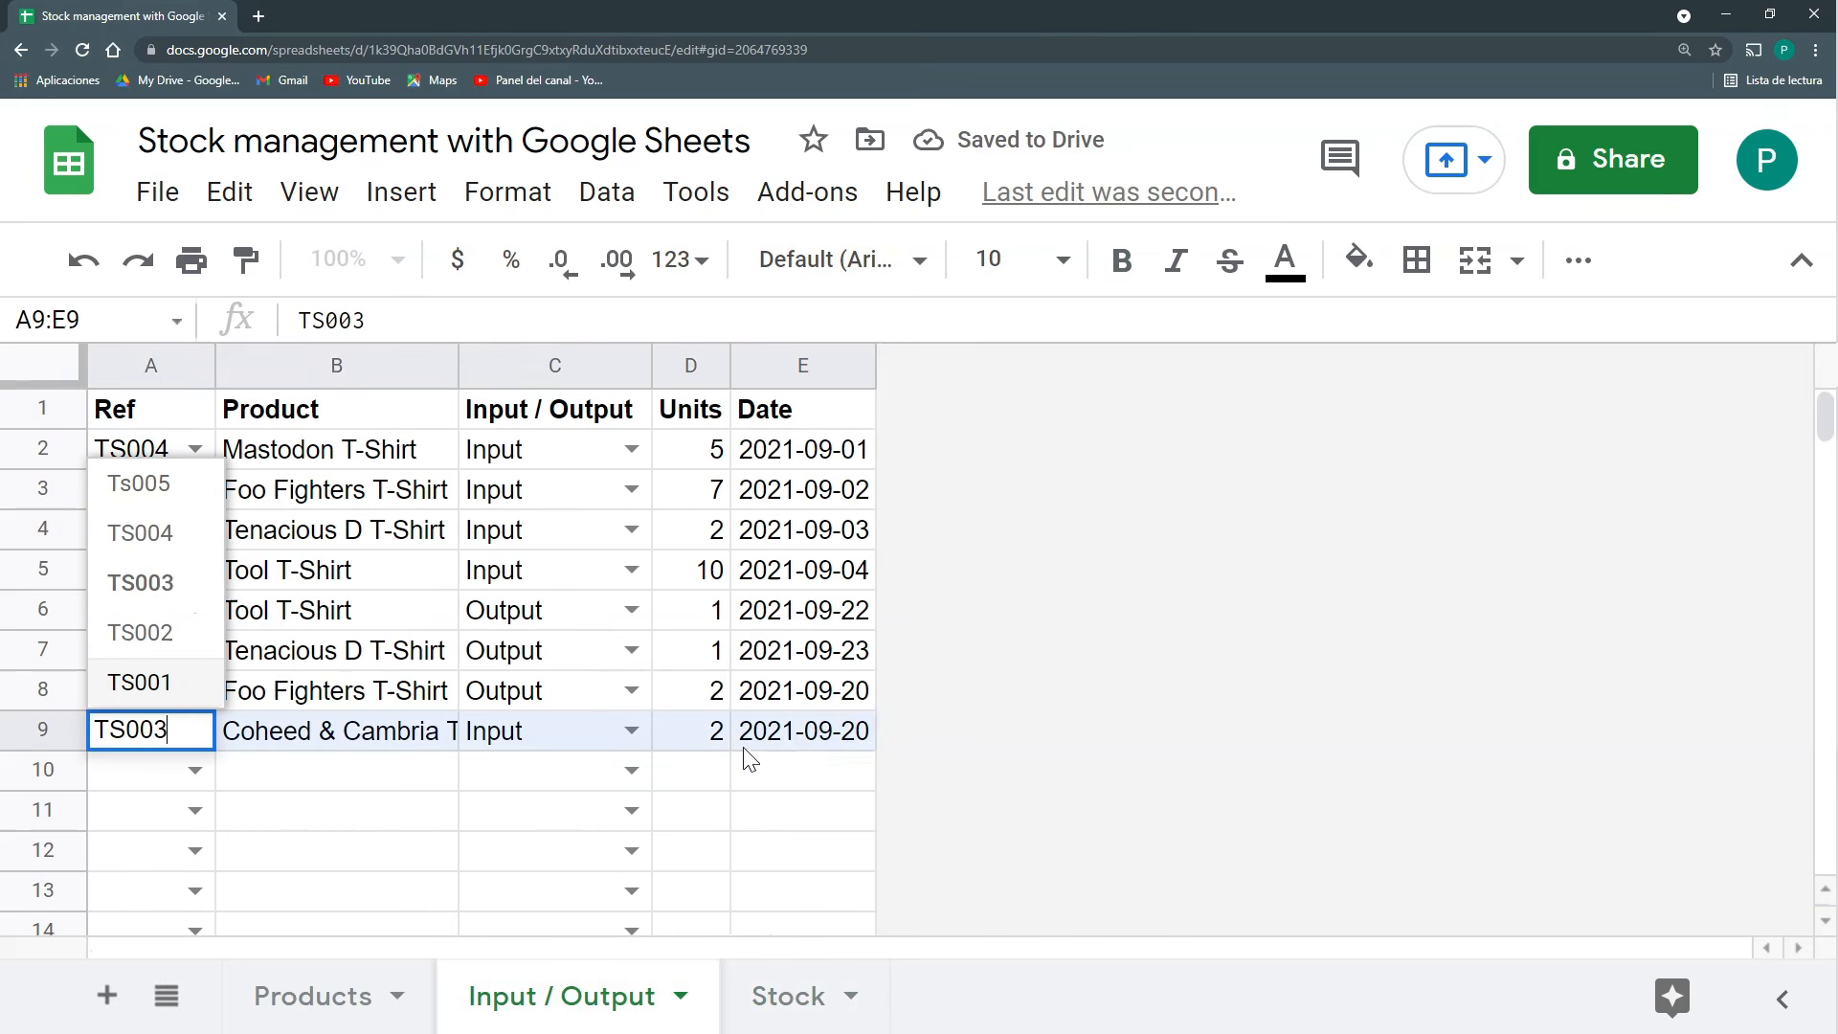
# Replace the header in cell A1 of the Stock sheet with REF.
pyautogui.click(787, 996)
pyautogui.moveTo(406, 322); pyautogui.dragTo(247, 313)
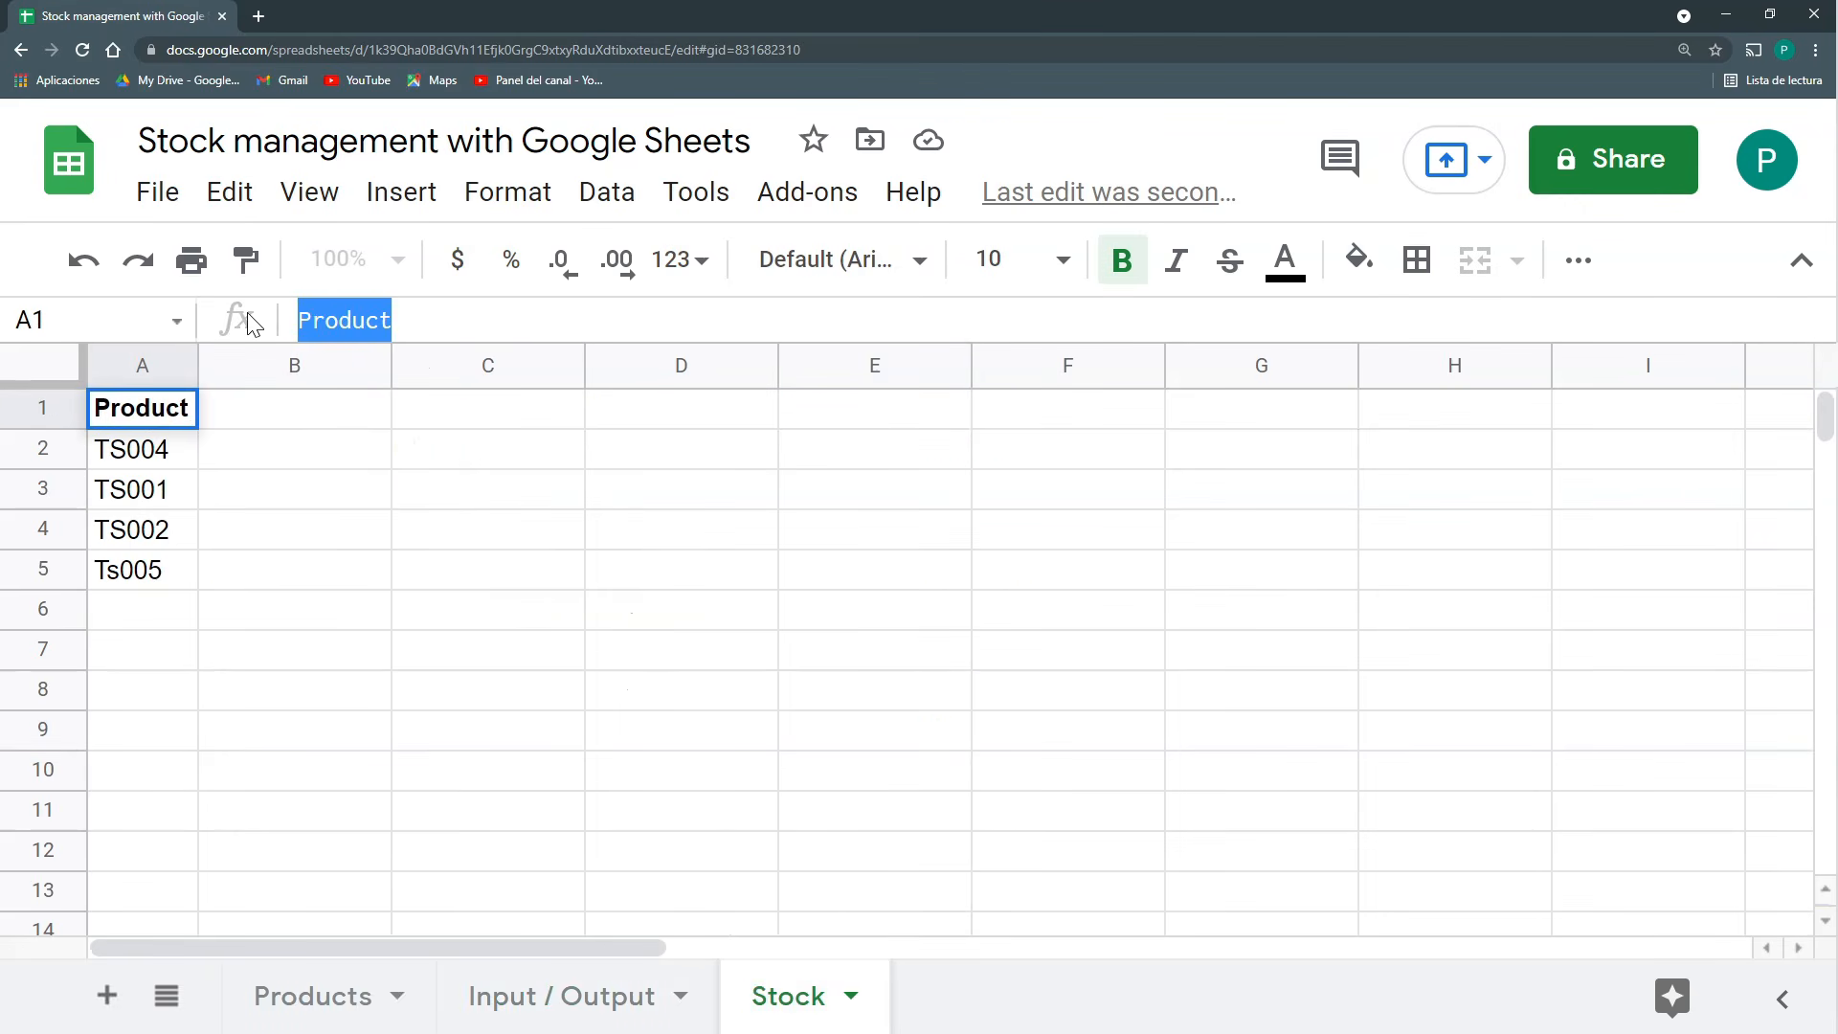
pyautogui.write('REF')
pyautogui.press('Return')
# Enter the header Product in cell B1 of the Stock sheet.
pyautogui.press('Up')
pyautogui.press('Right')
pyautogui.write('PRoduct')
pyautogui.press('BackSpace')
pyautogui.press('BackSpace')
pyautogui.press('BackSpace')
pyautogui.press('BackSpace')
pyautogui.press('BackSpace')
pyautogui.press('BackSpace')
pyautogui.press('BackSpace')
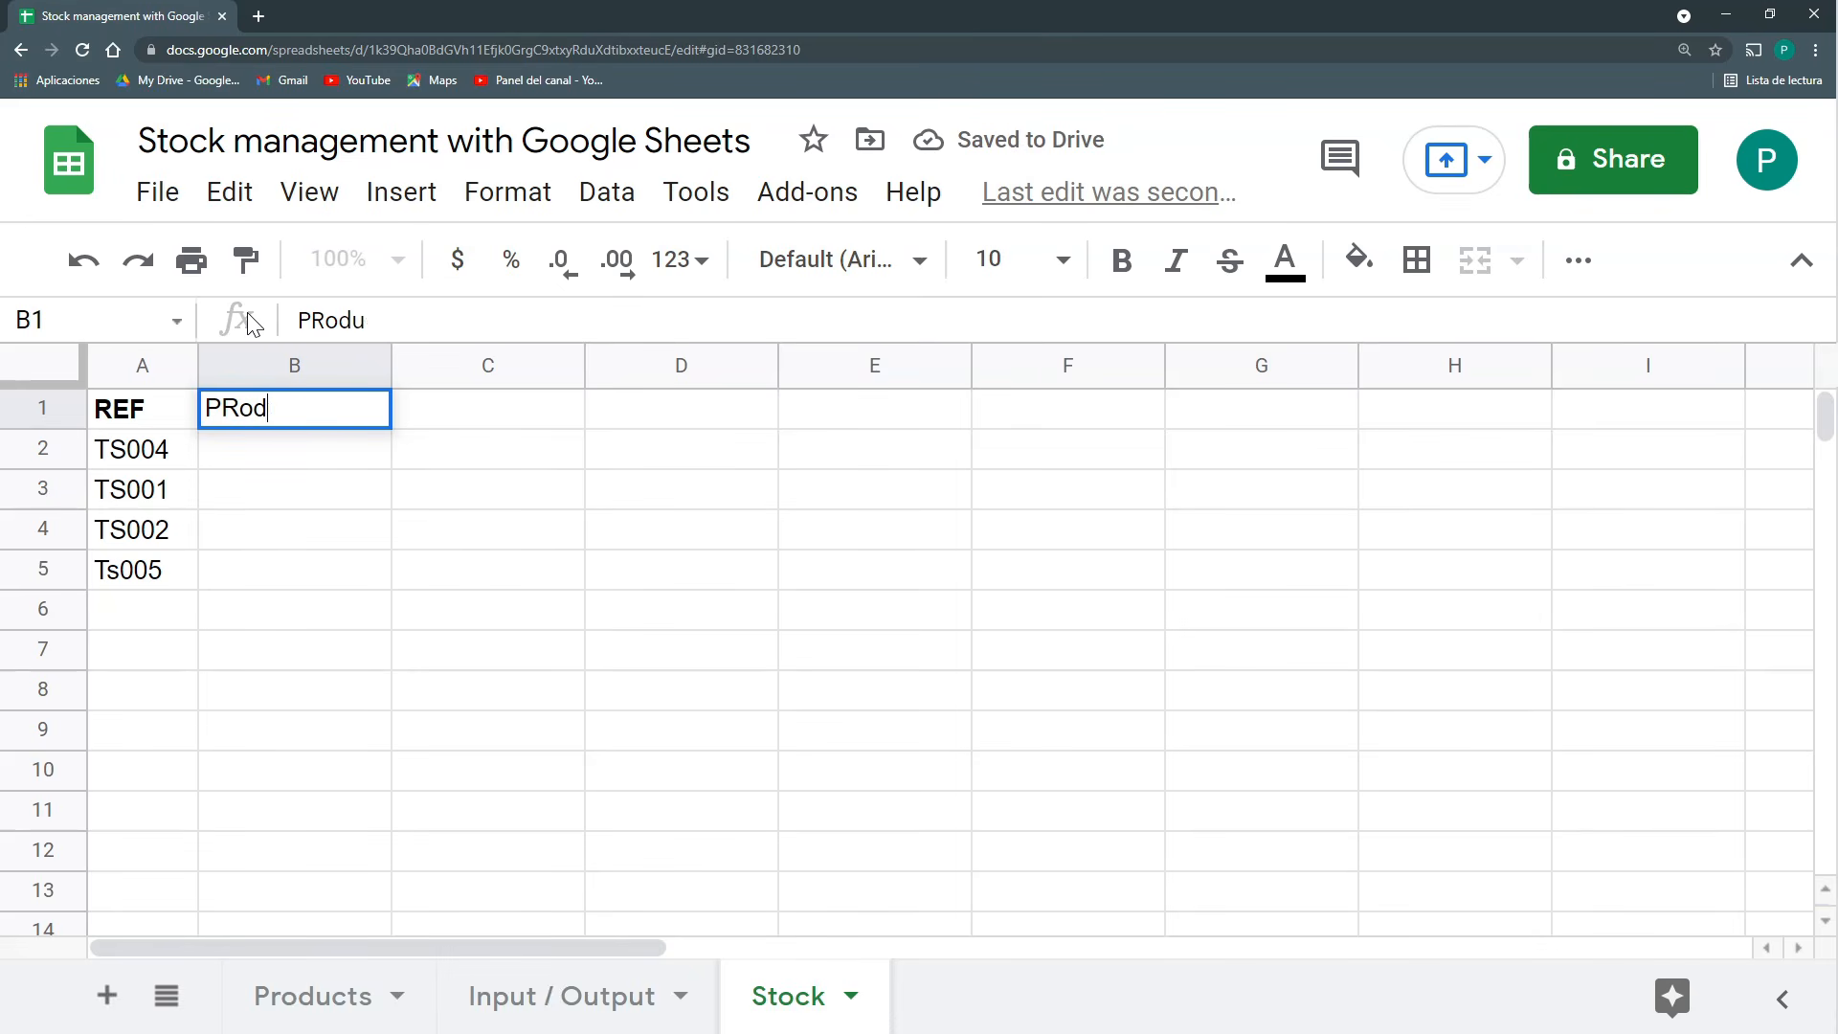
pyautogui.write('Produc')
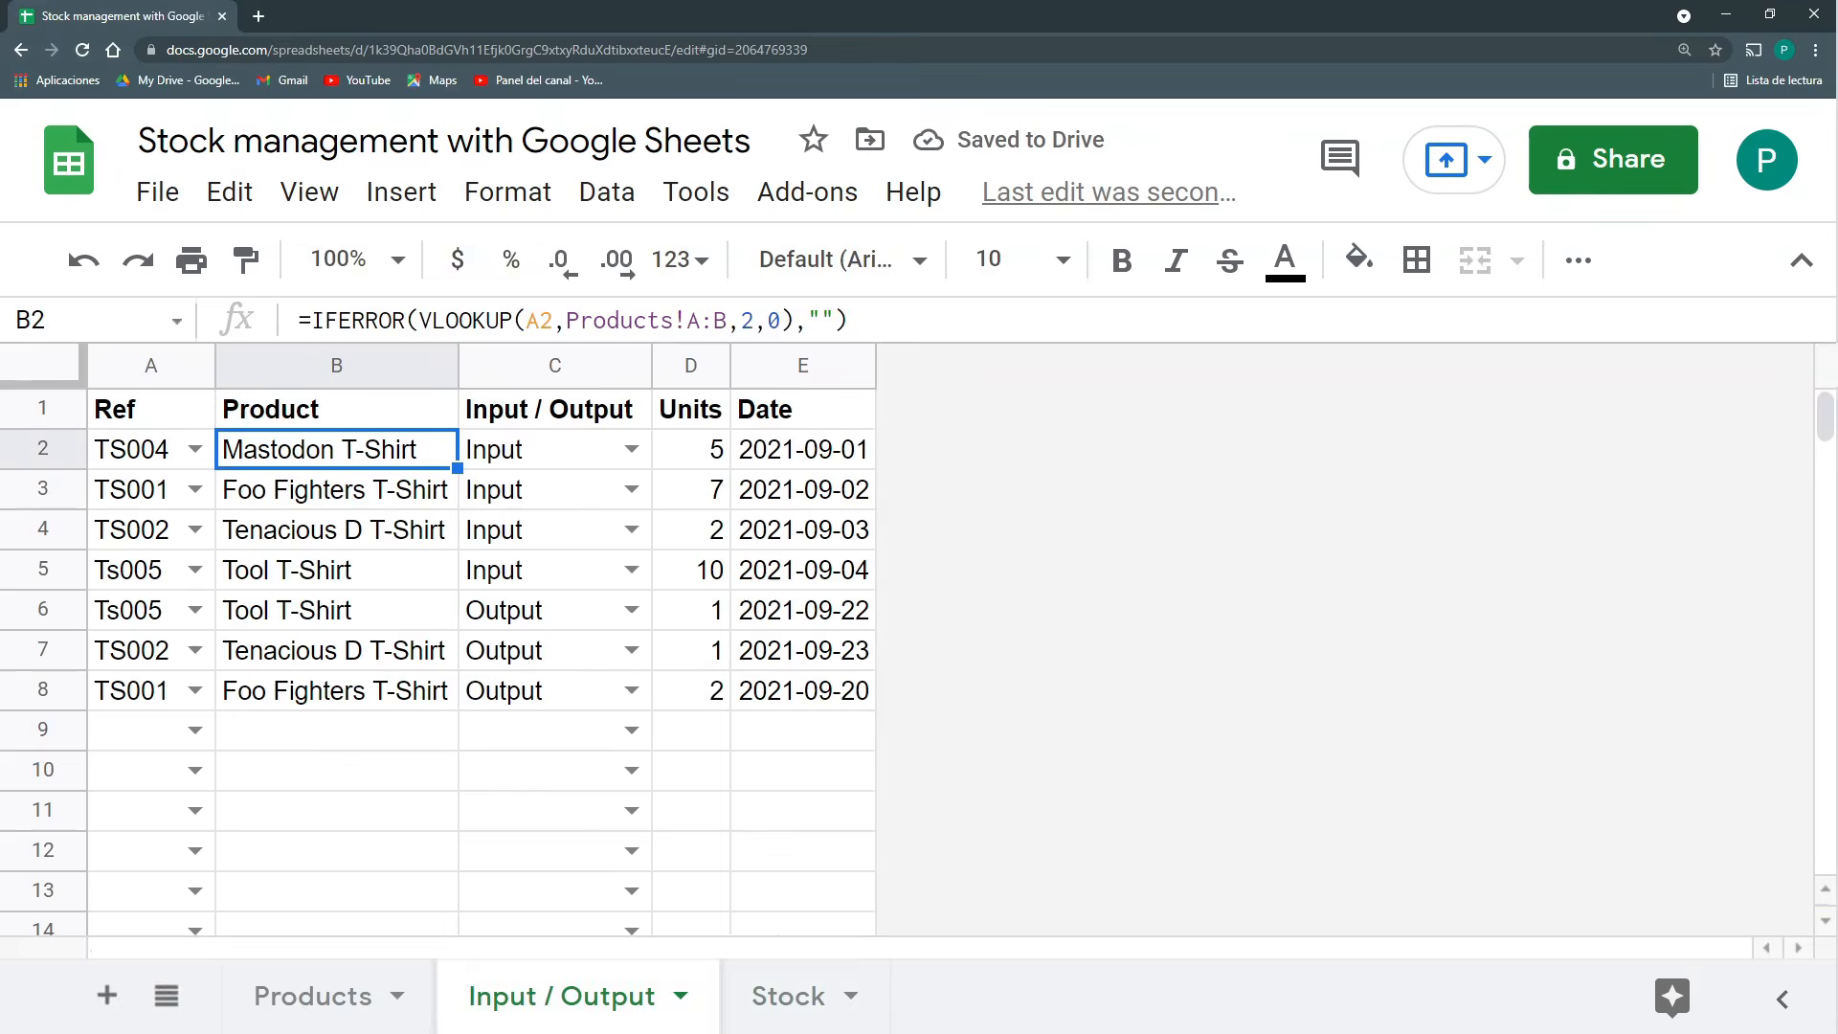
# Copy the formula =IFERROR(VLOOKUP(A2,Products!A:B,2,0),"") from Input / Output B2 into Stock B2 and accept the suggested autofill.
pyautogui.moveTo(847, 321); pyautogui.dragTo(312, 321)
pyautogui.hotkey('ctrl', 'c')
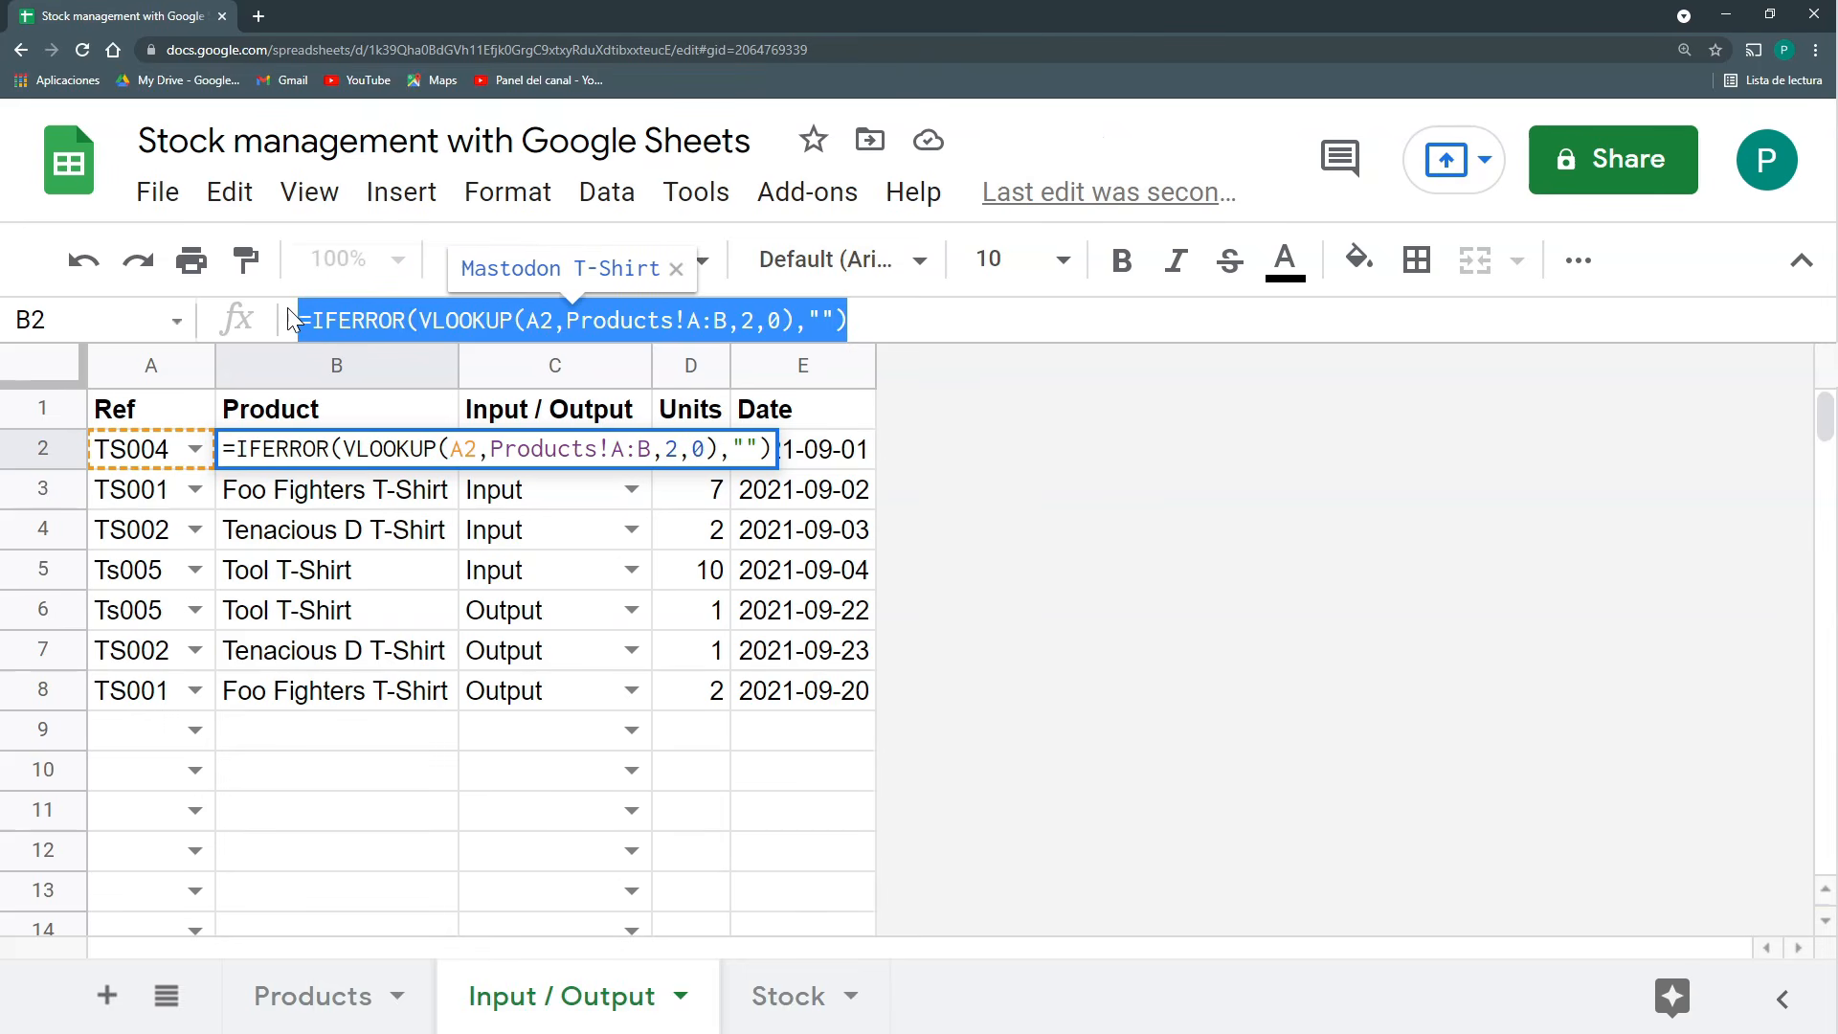
pyautogui.press('Escape')
pyautogui.click(732, 992)
pyautogui.write('=')
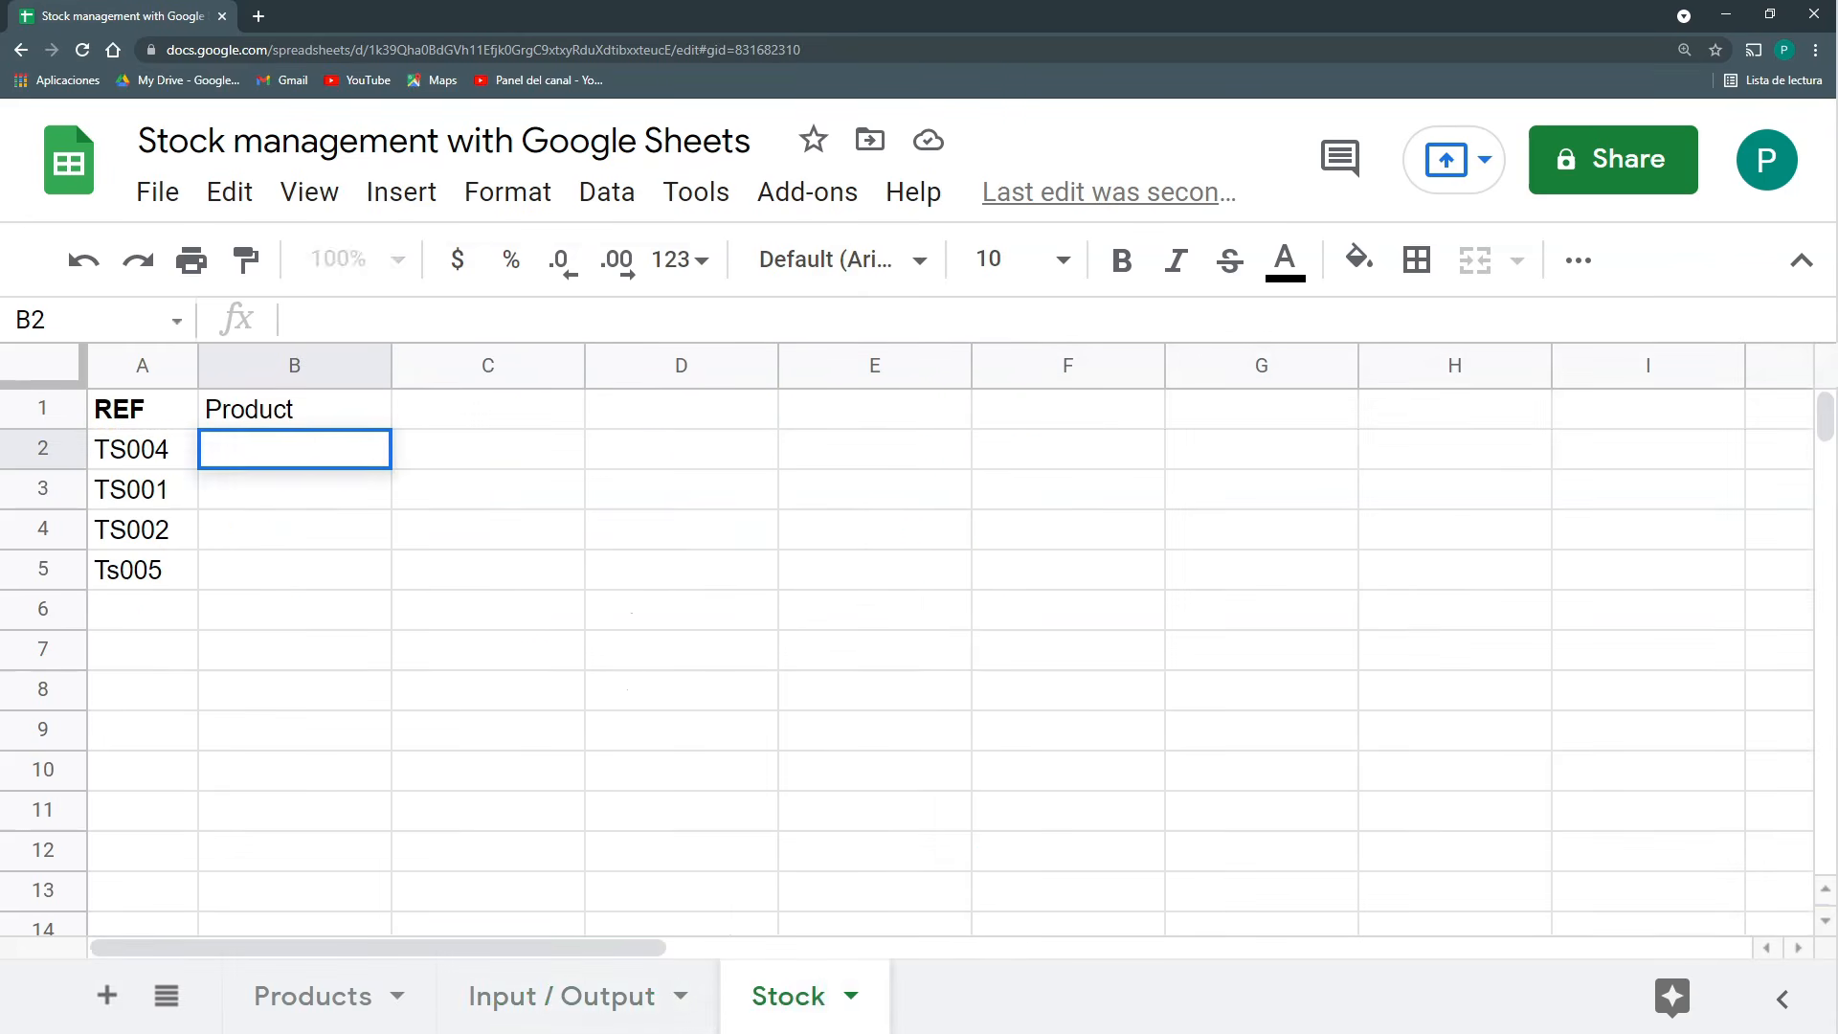
pyautogui.hotkey('ctrl', 'v')
pyautogui.press('Return')
pyautogui.click(439, 697)
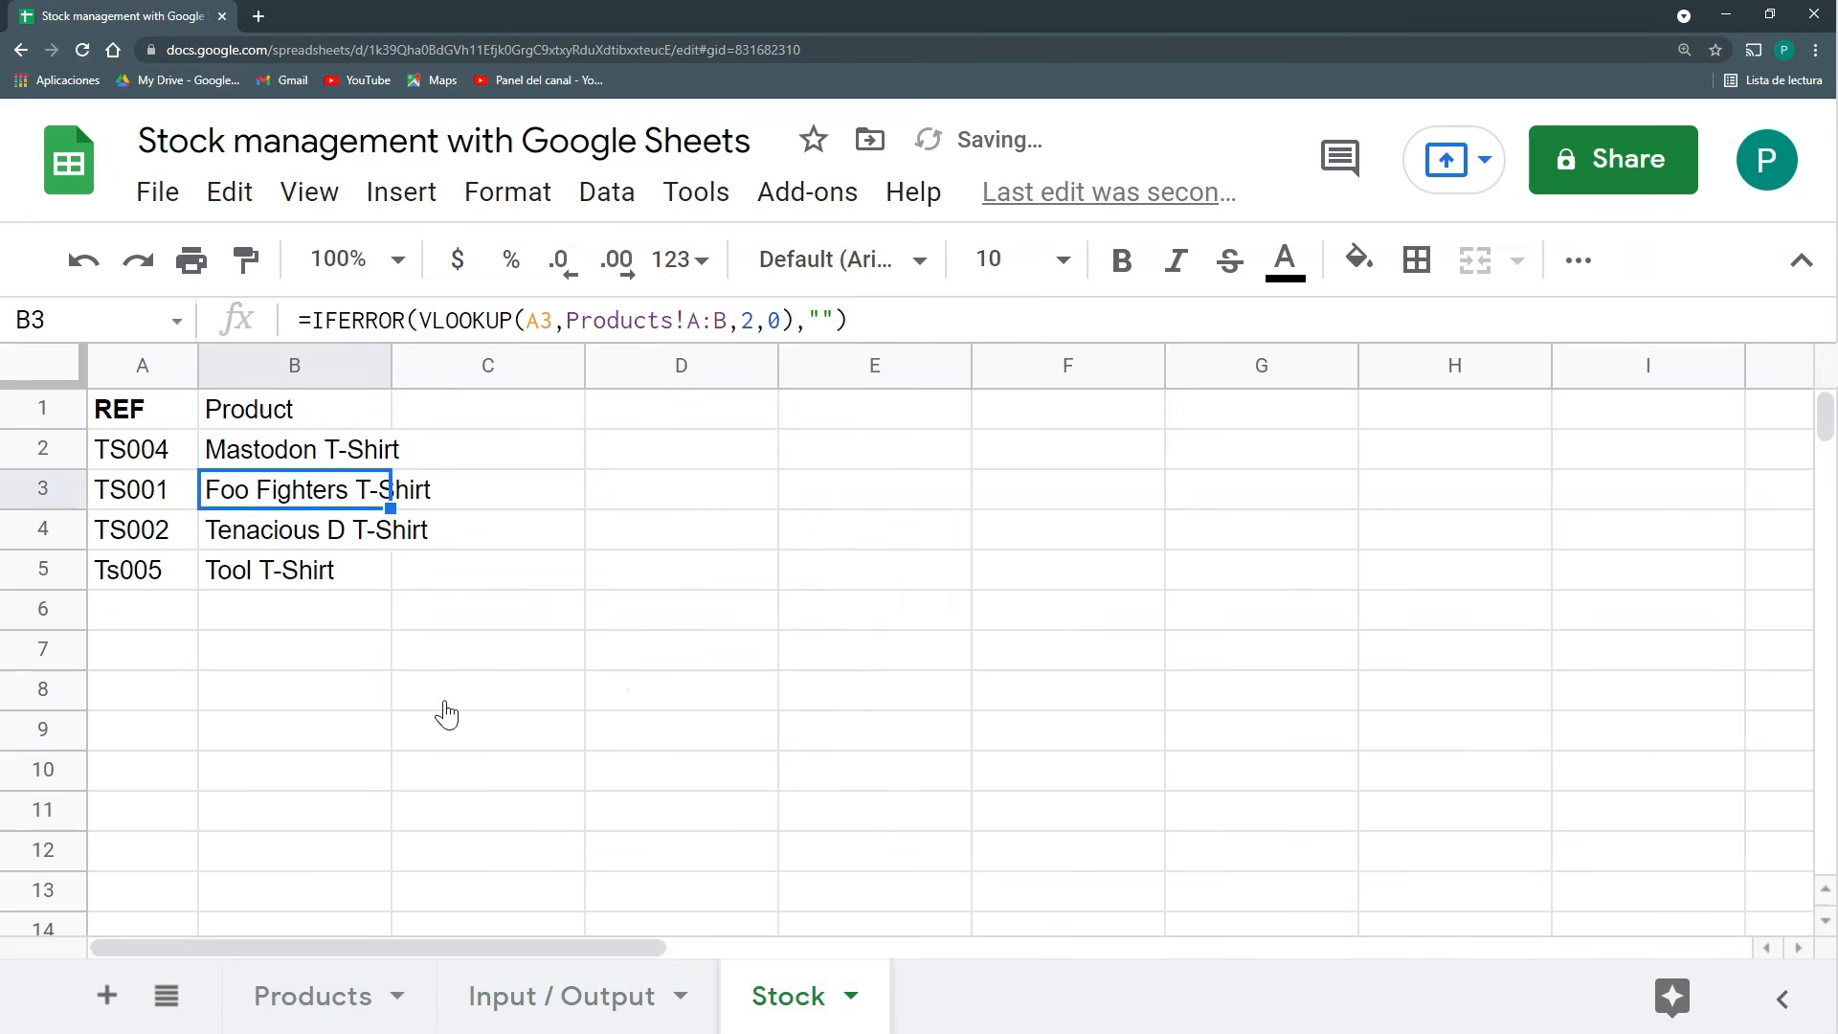
# Copy the lookup formula from B5 down column B of the Stock sheet to row 1000.
pyautogui.click(373, 575)
pyautogui.click(367, 618)
pyautogui.click(378, 578)
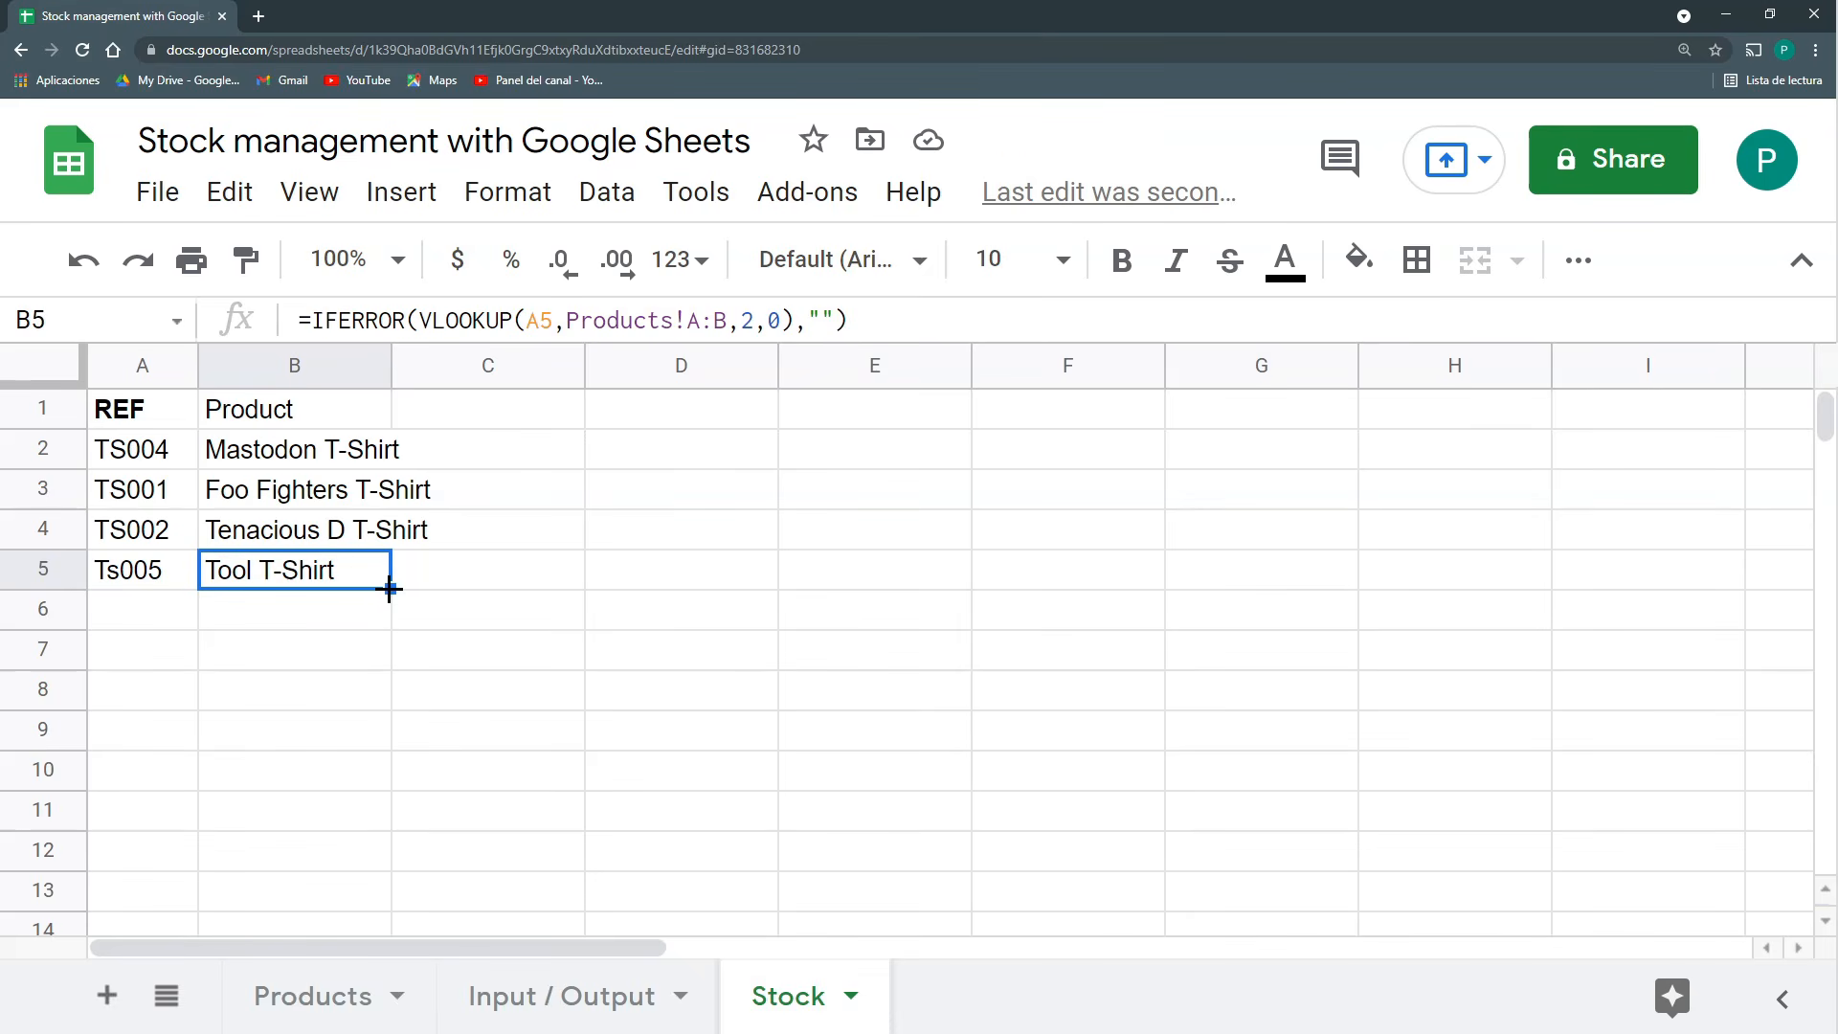
pyautogui.hotkey('ctrl', 'c')
pyautogui.hotkey('ctrl', 'shift', 'Down')
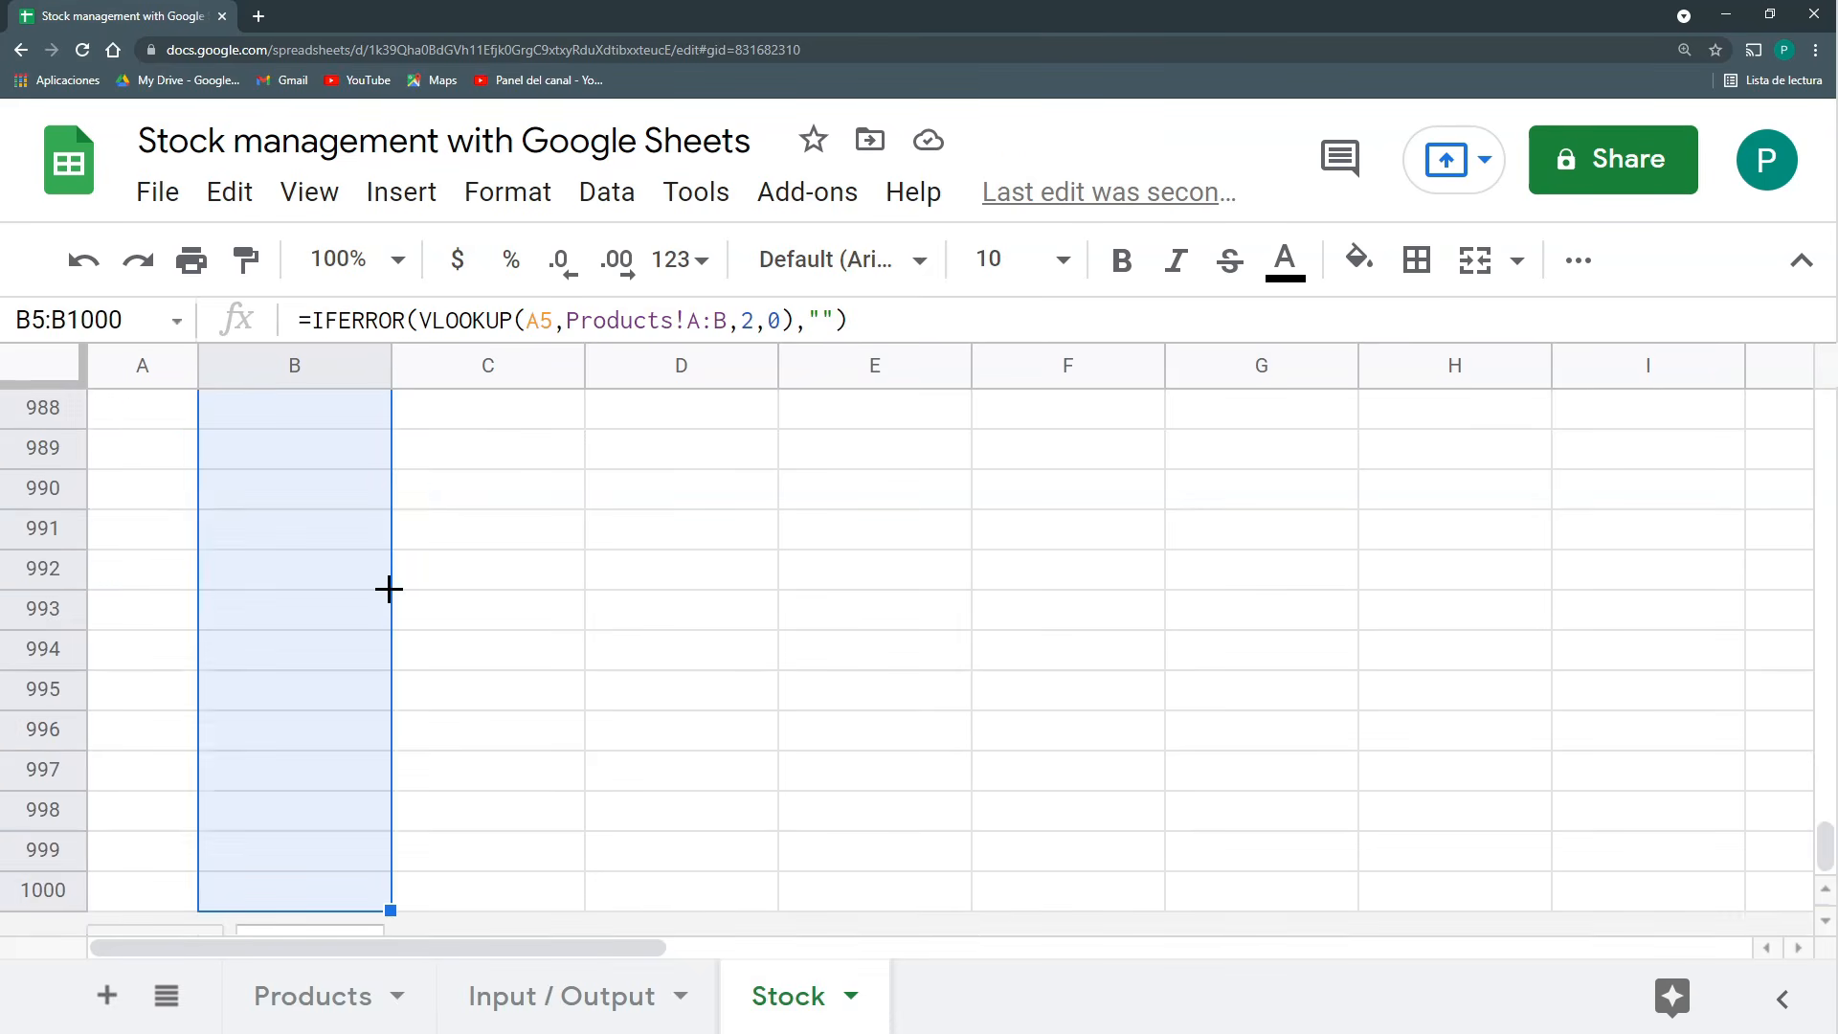
pyautogui.hotkey('ctrl', 'v')
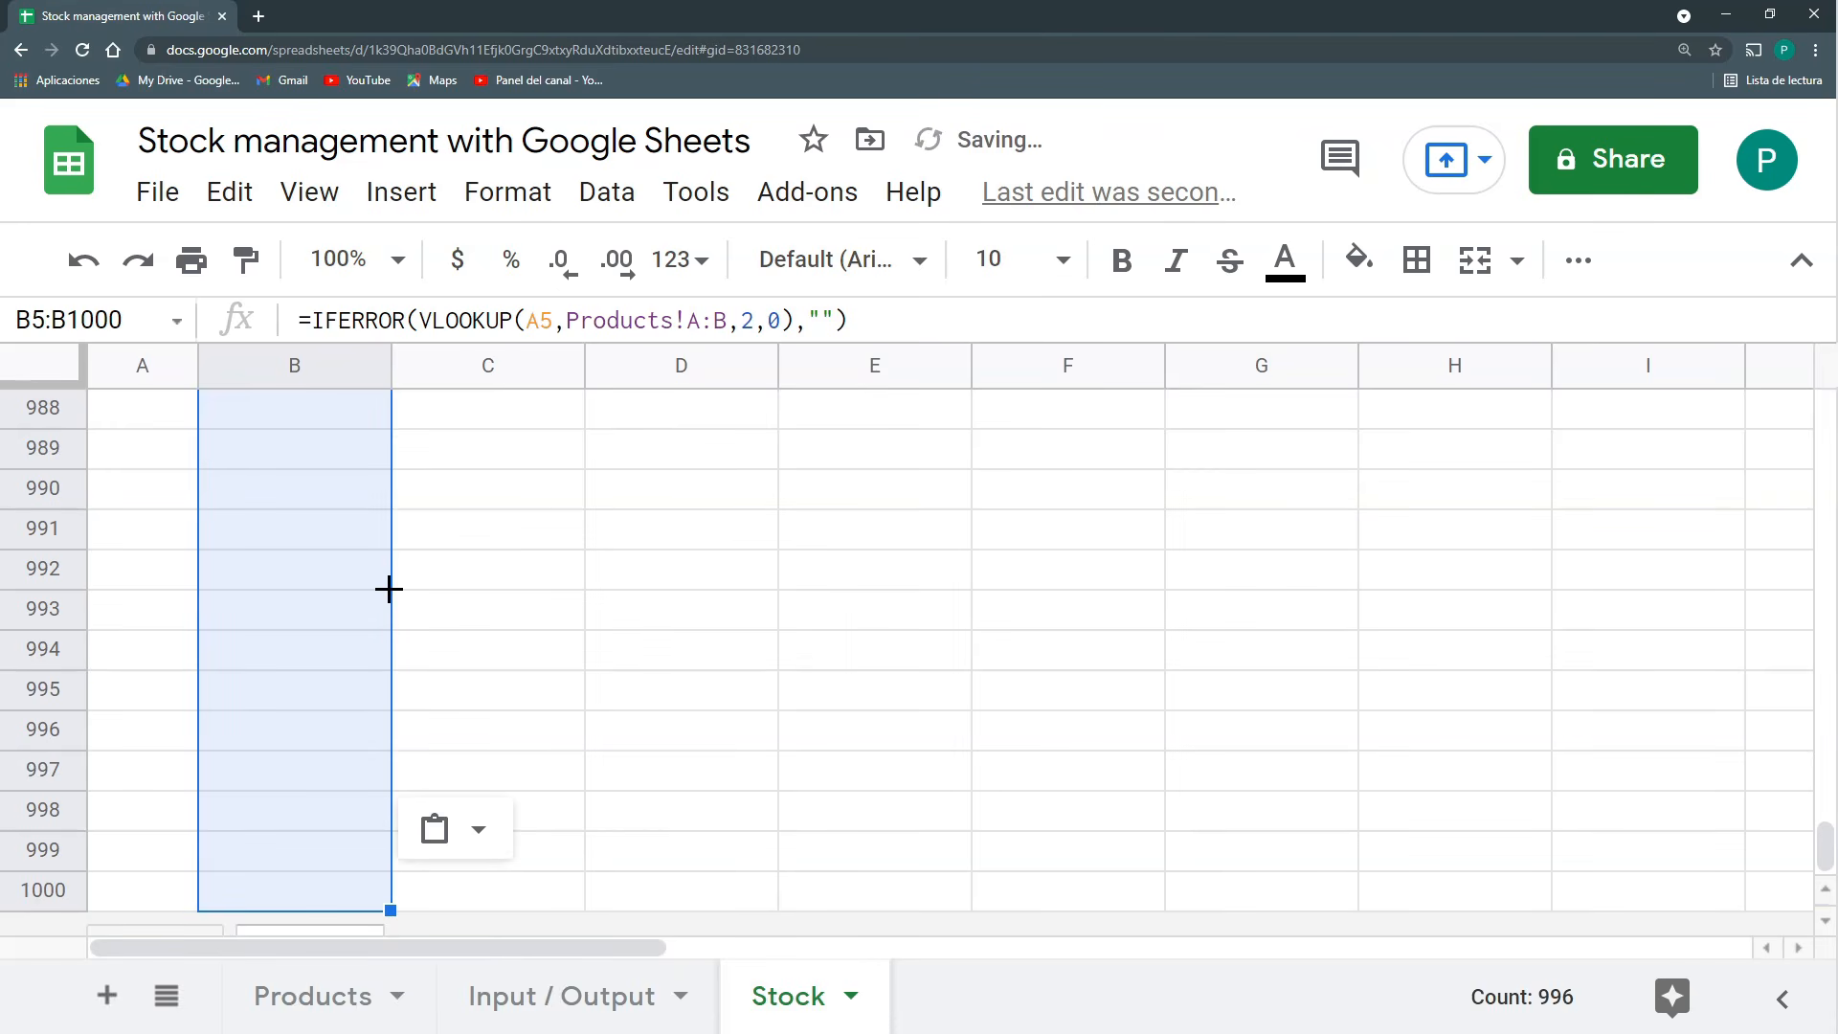
pyautogui.click(321, 609)
pyautogui.click(299, 500)
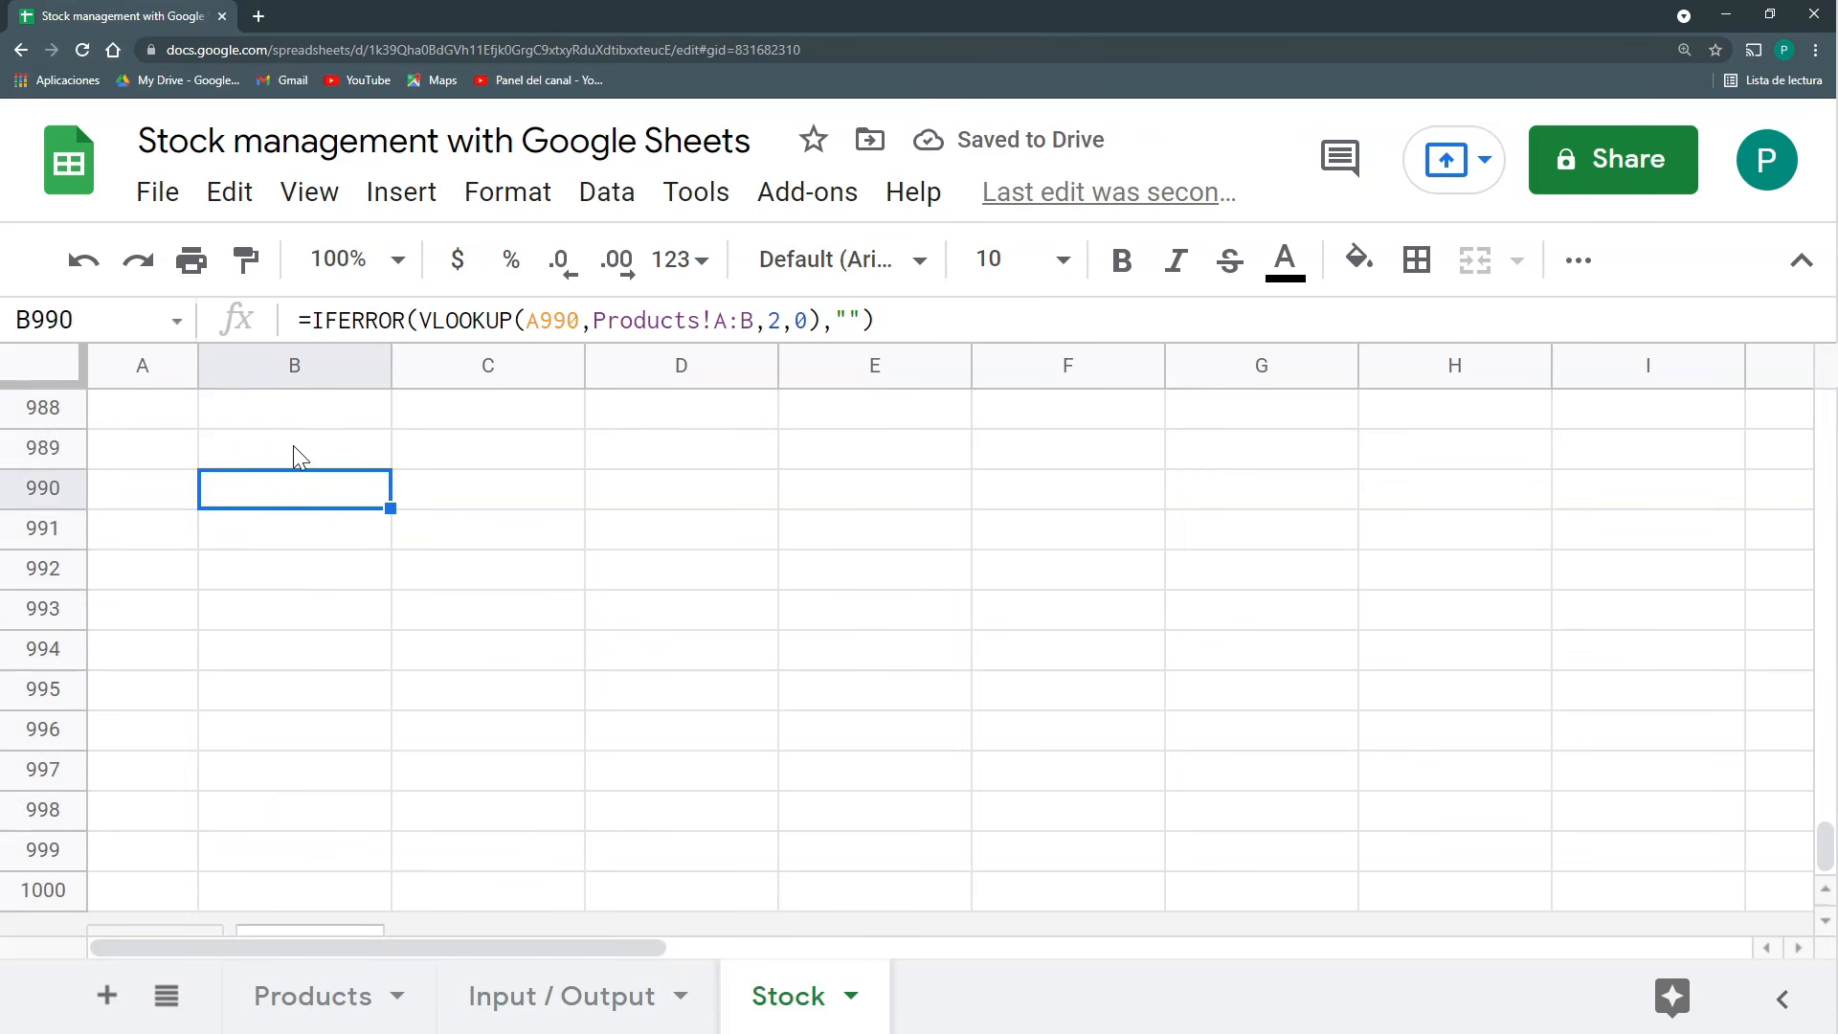
pyautogui.click(295, 447)
# Bold the Product header in B1 and widen column B to fit the product names.
pyautogui.hotkey('ctrl', 'Home')
pyautogui.click(509, 418)
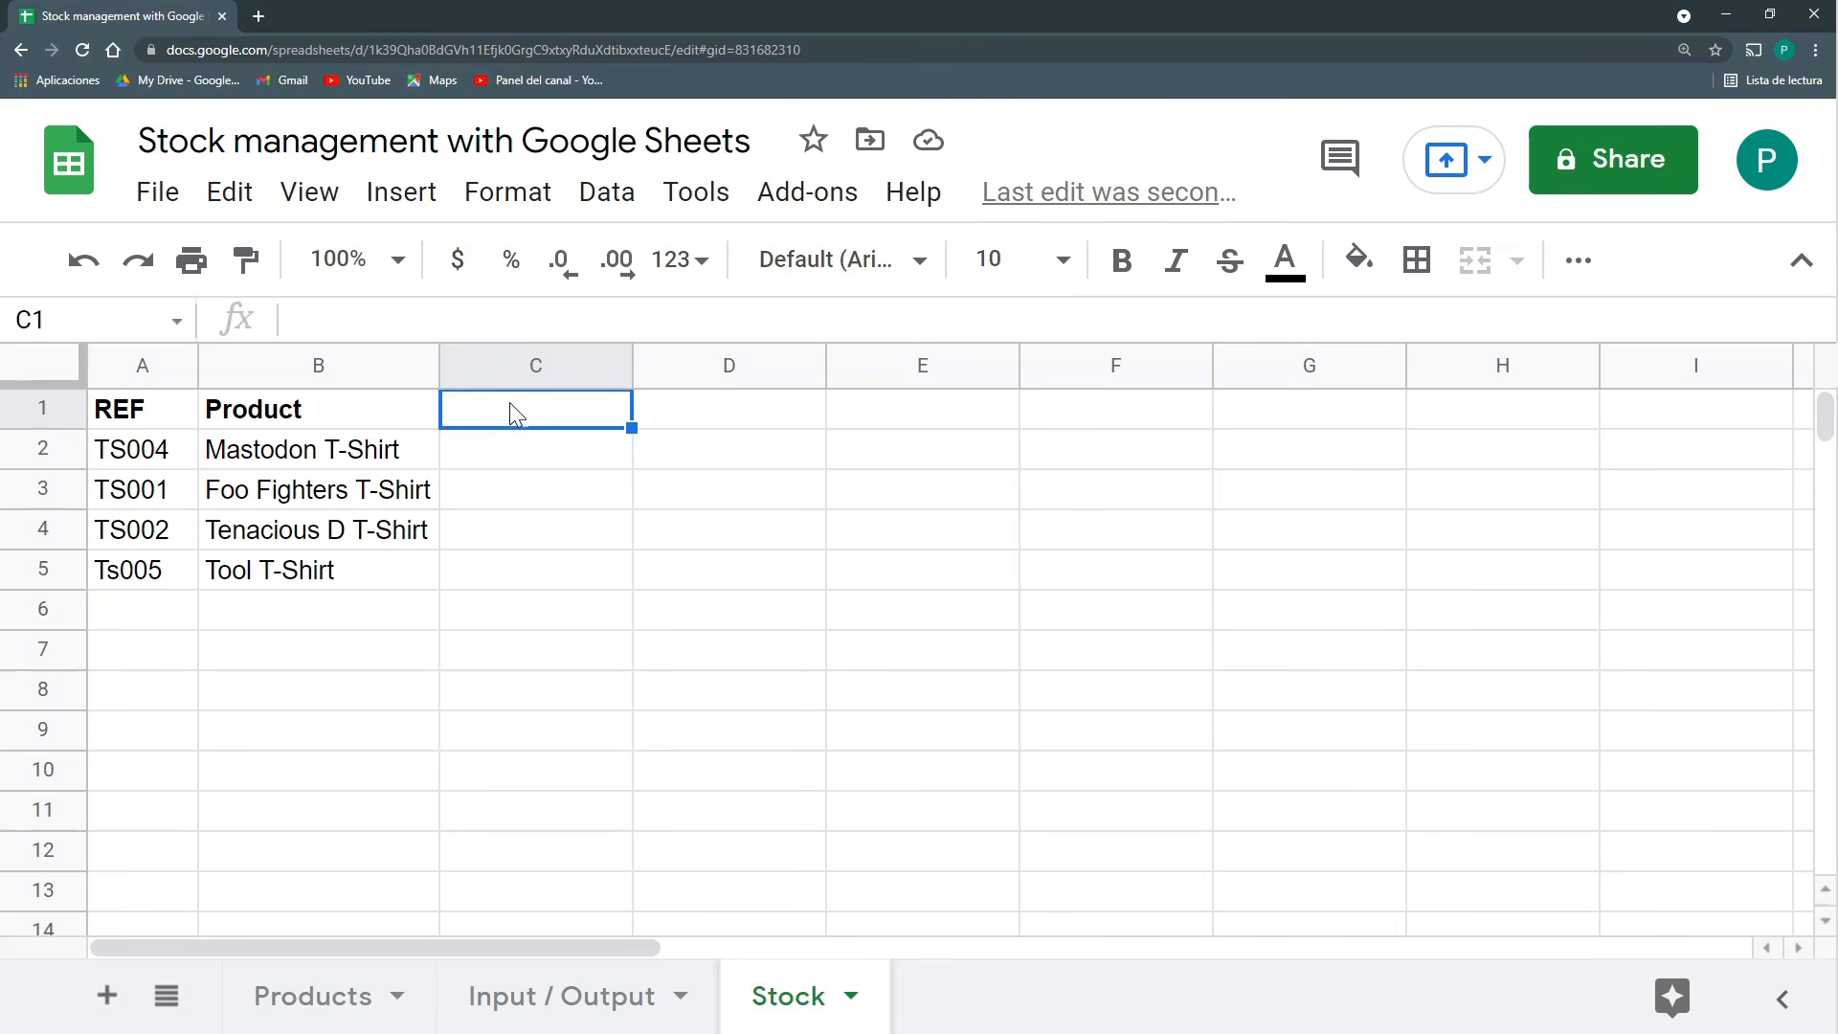
# Review the looked-up product names and their formulas in B2:B5 of the Stock sheet.
pyautogui.click(334, 464)
pyautogui.moveTo(332, 471); pyautogui.dragTo(336, 571)
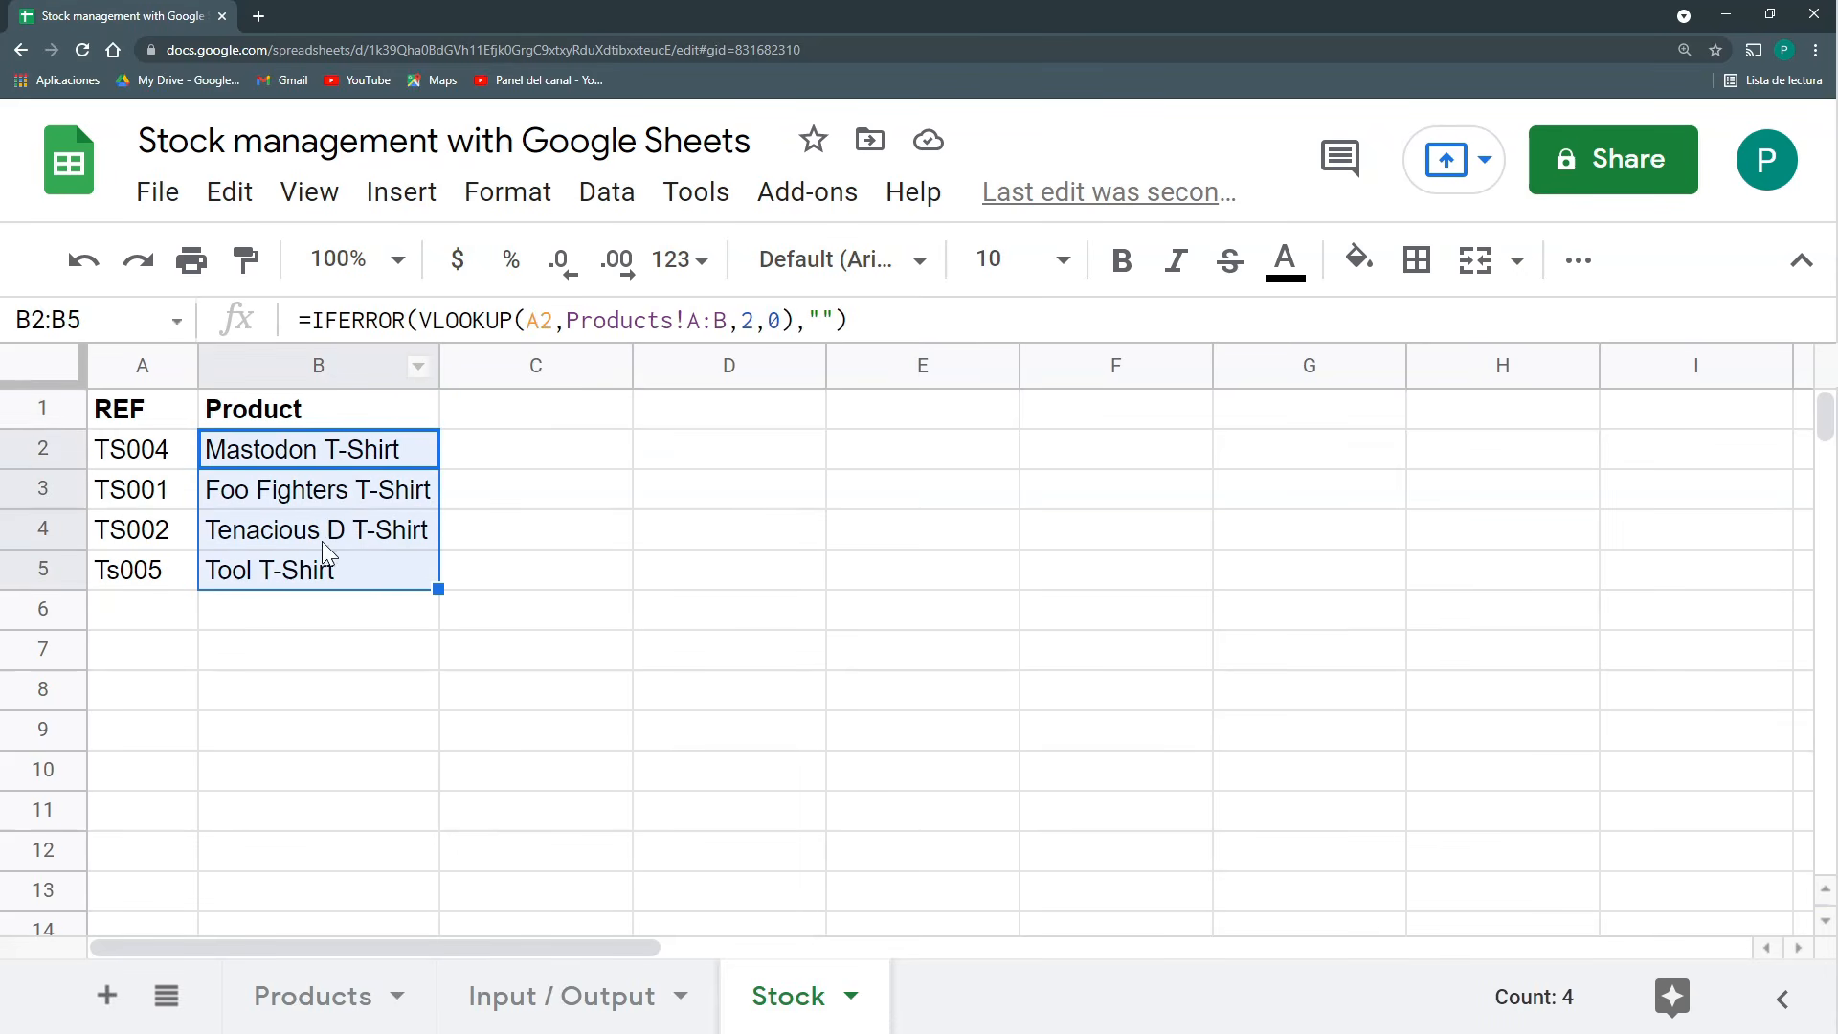
pyautogui.click(400, 455)
pyautogui.click(406, 492)
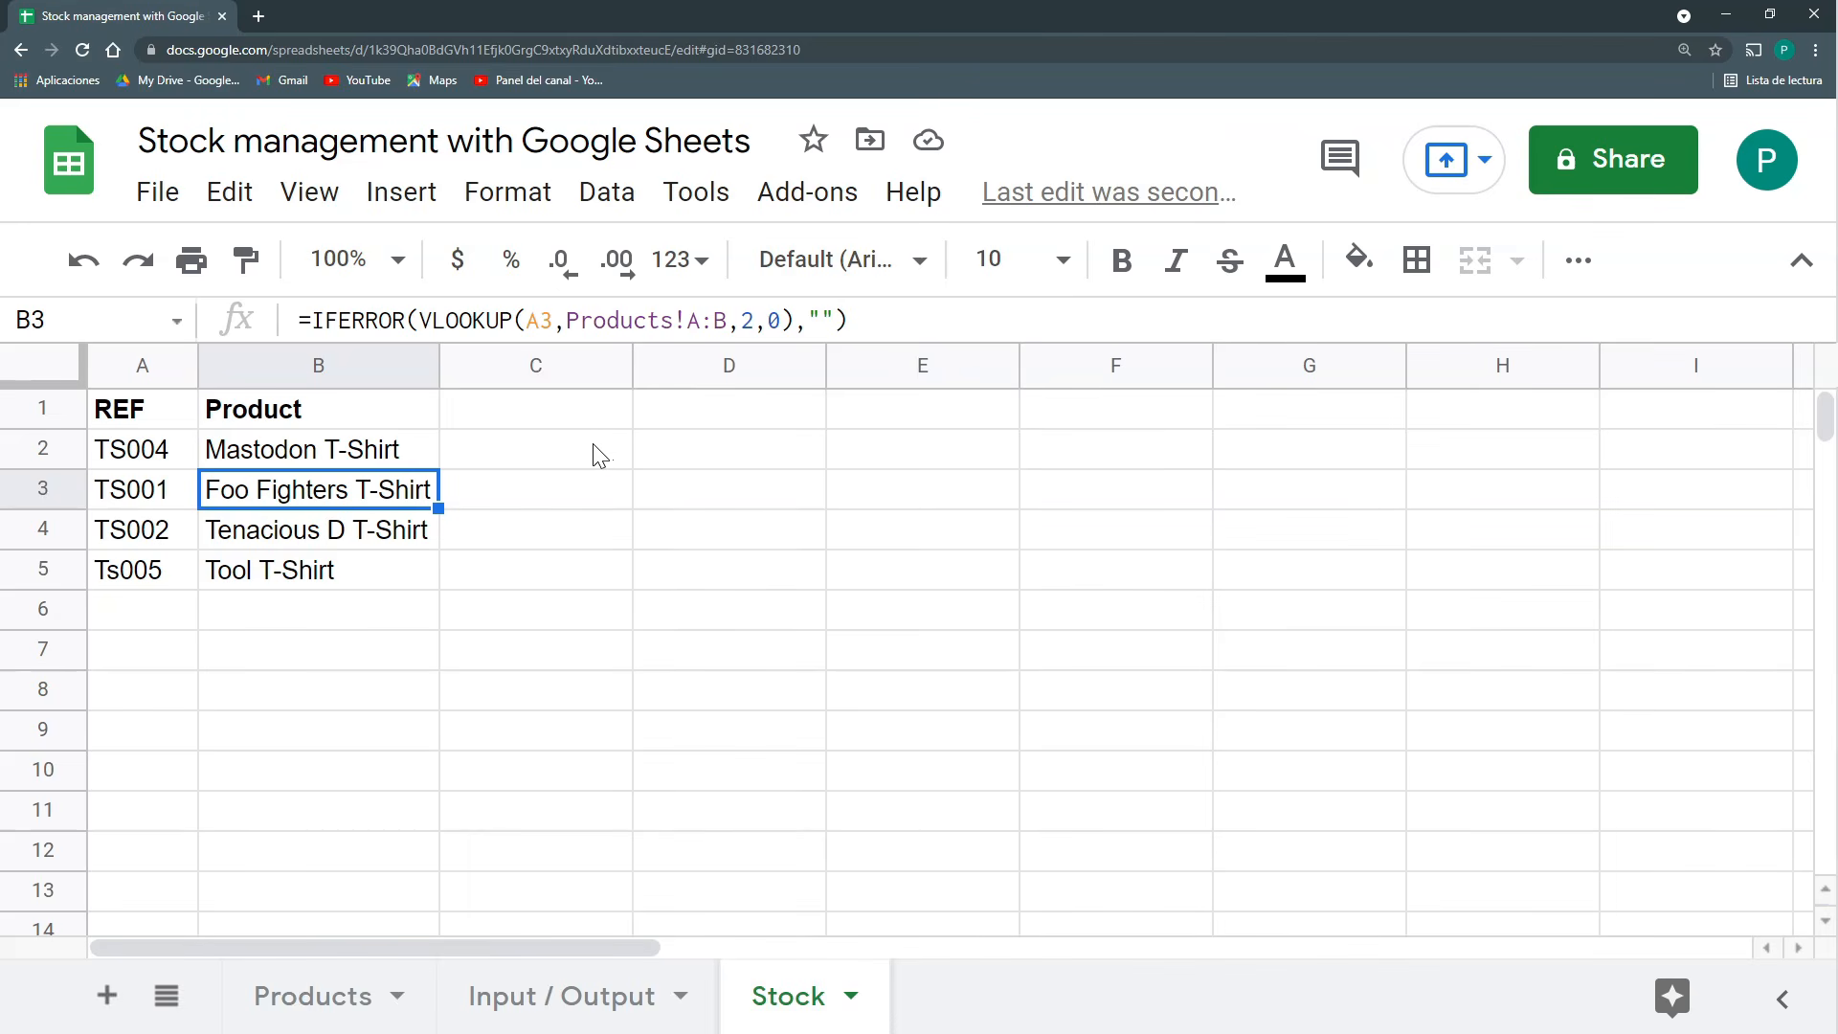
# Add the bold headers Input, Output and Stock in C1, D1 and E1 of the Stock sheet.
pyautogui.click(605, 418)
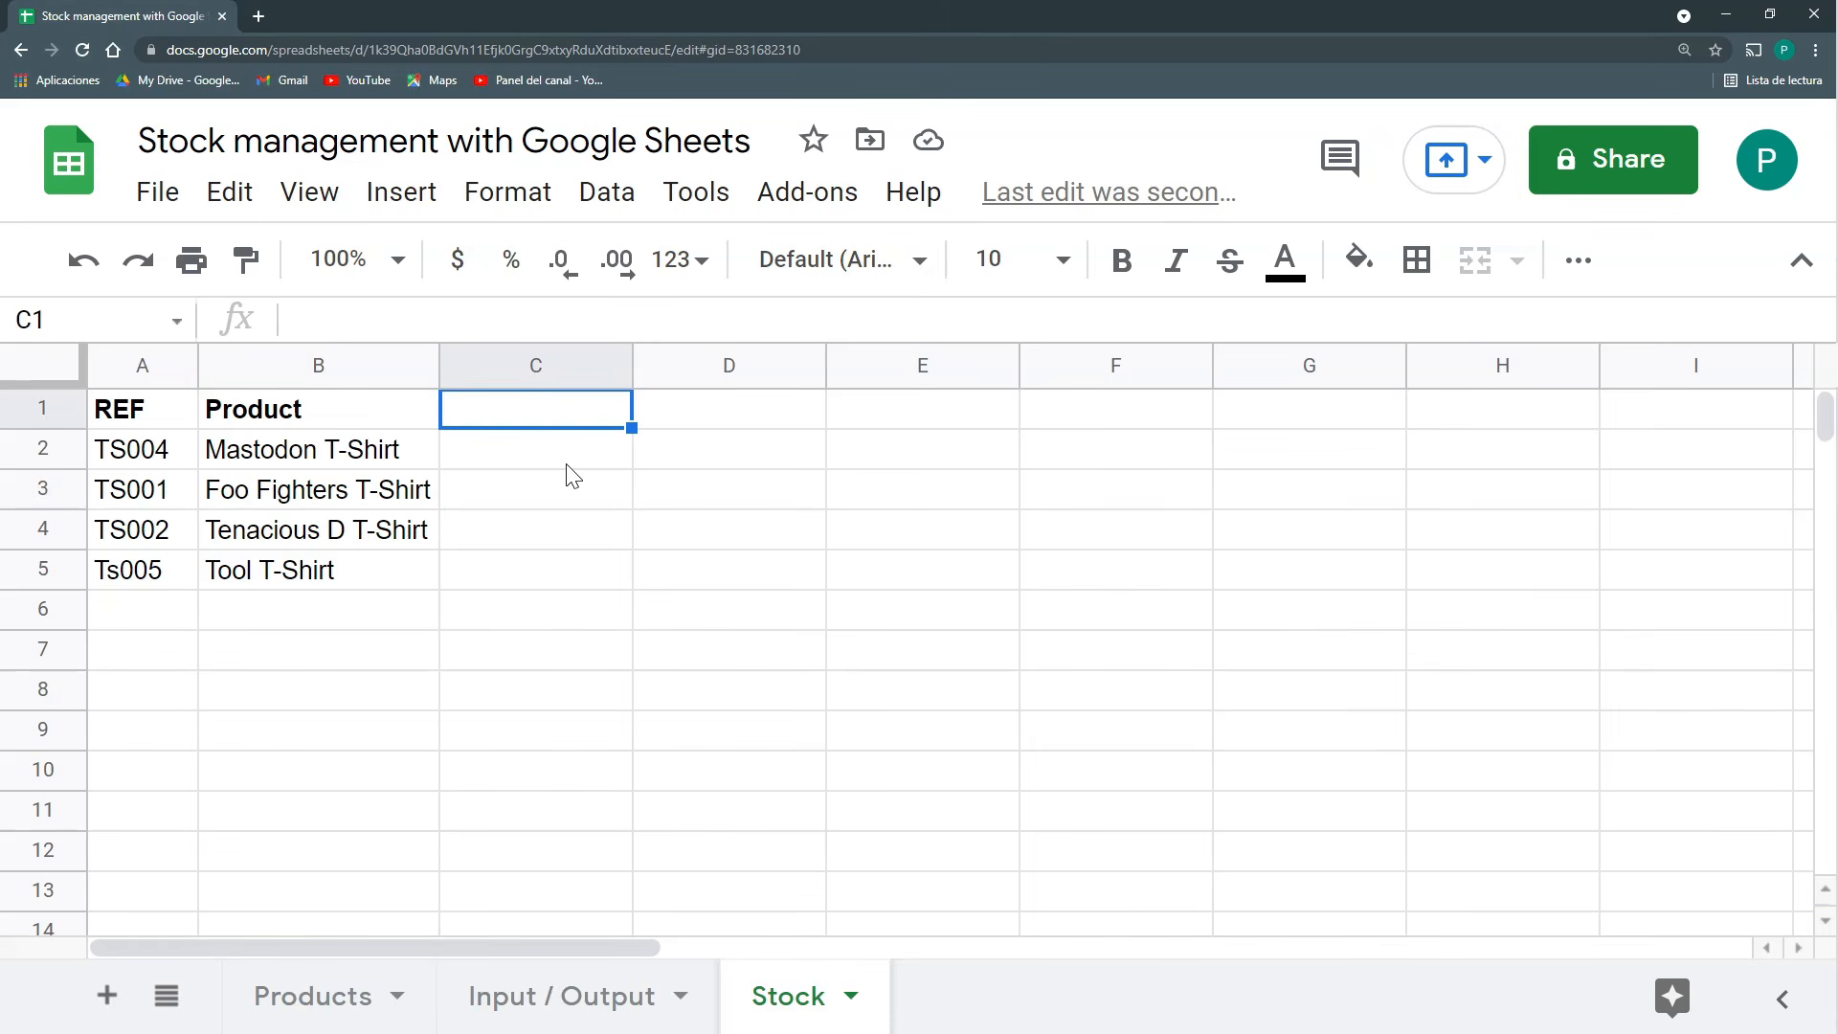
pyautogui.write('Input')
pyautogui.press('Tab')
pyautogui.write('Output')
pyautogui.press('Tab')
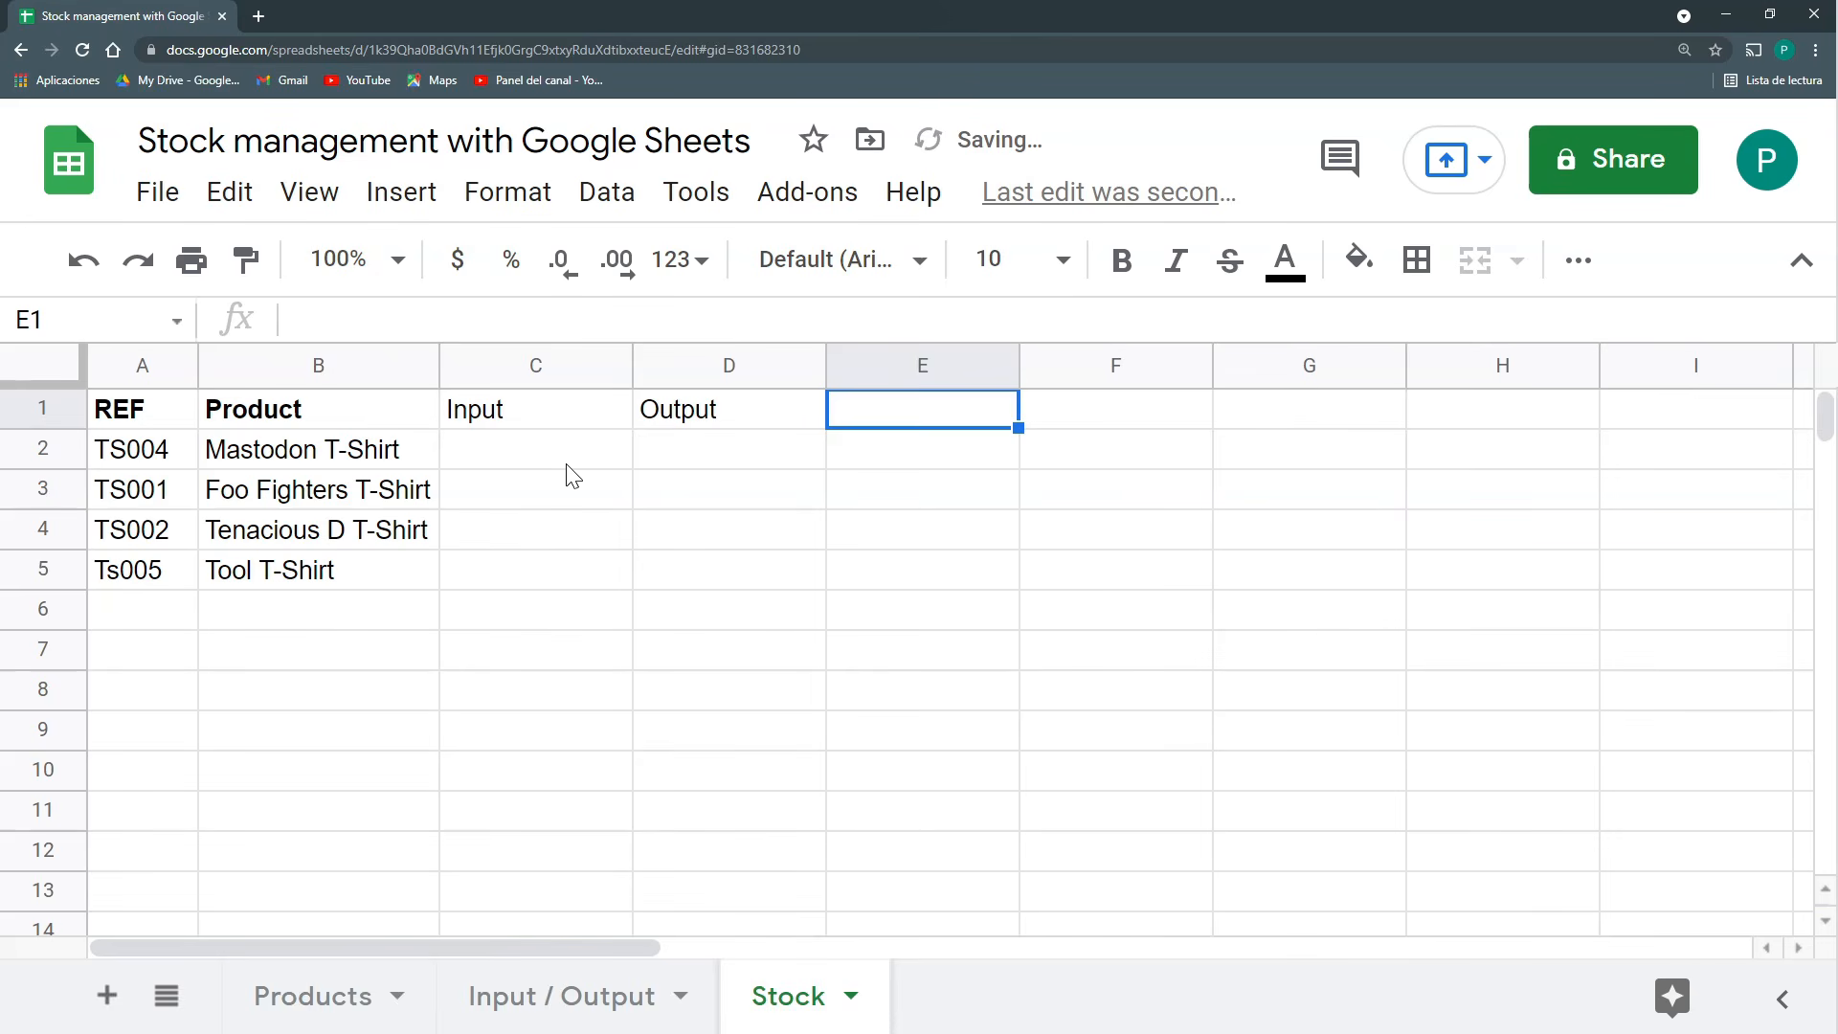
pyautogui.write('Sot')
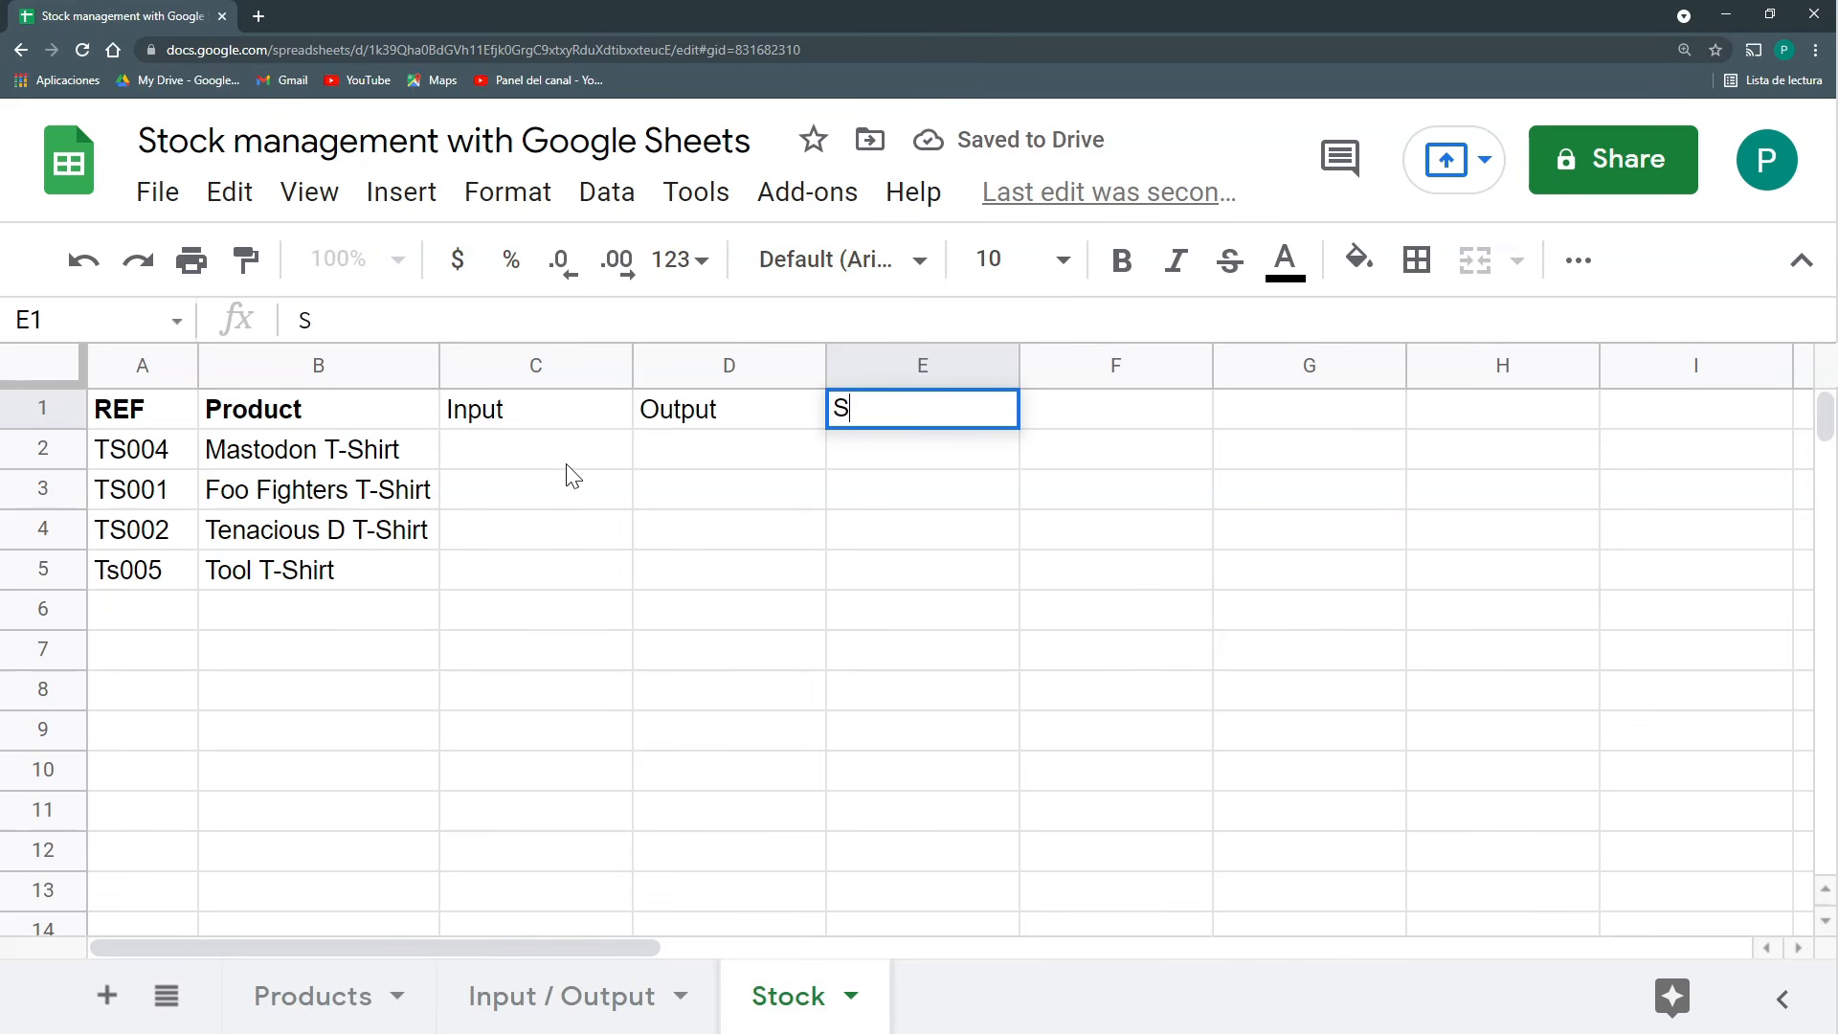
pyautogui.press('BackSpace')
pyautogui.press('BackSpace')
pyautogui.write('toc')
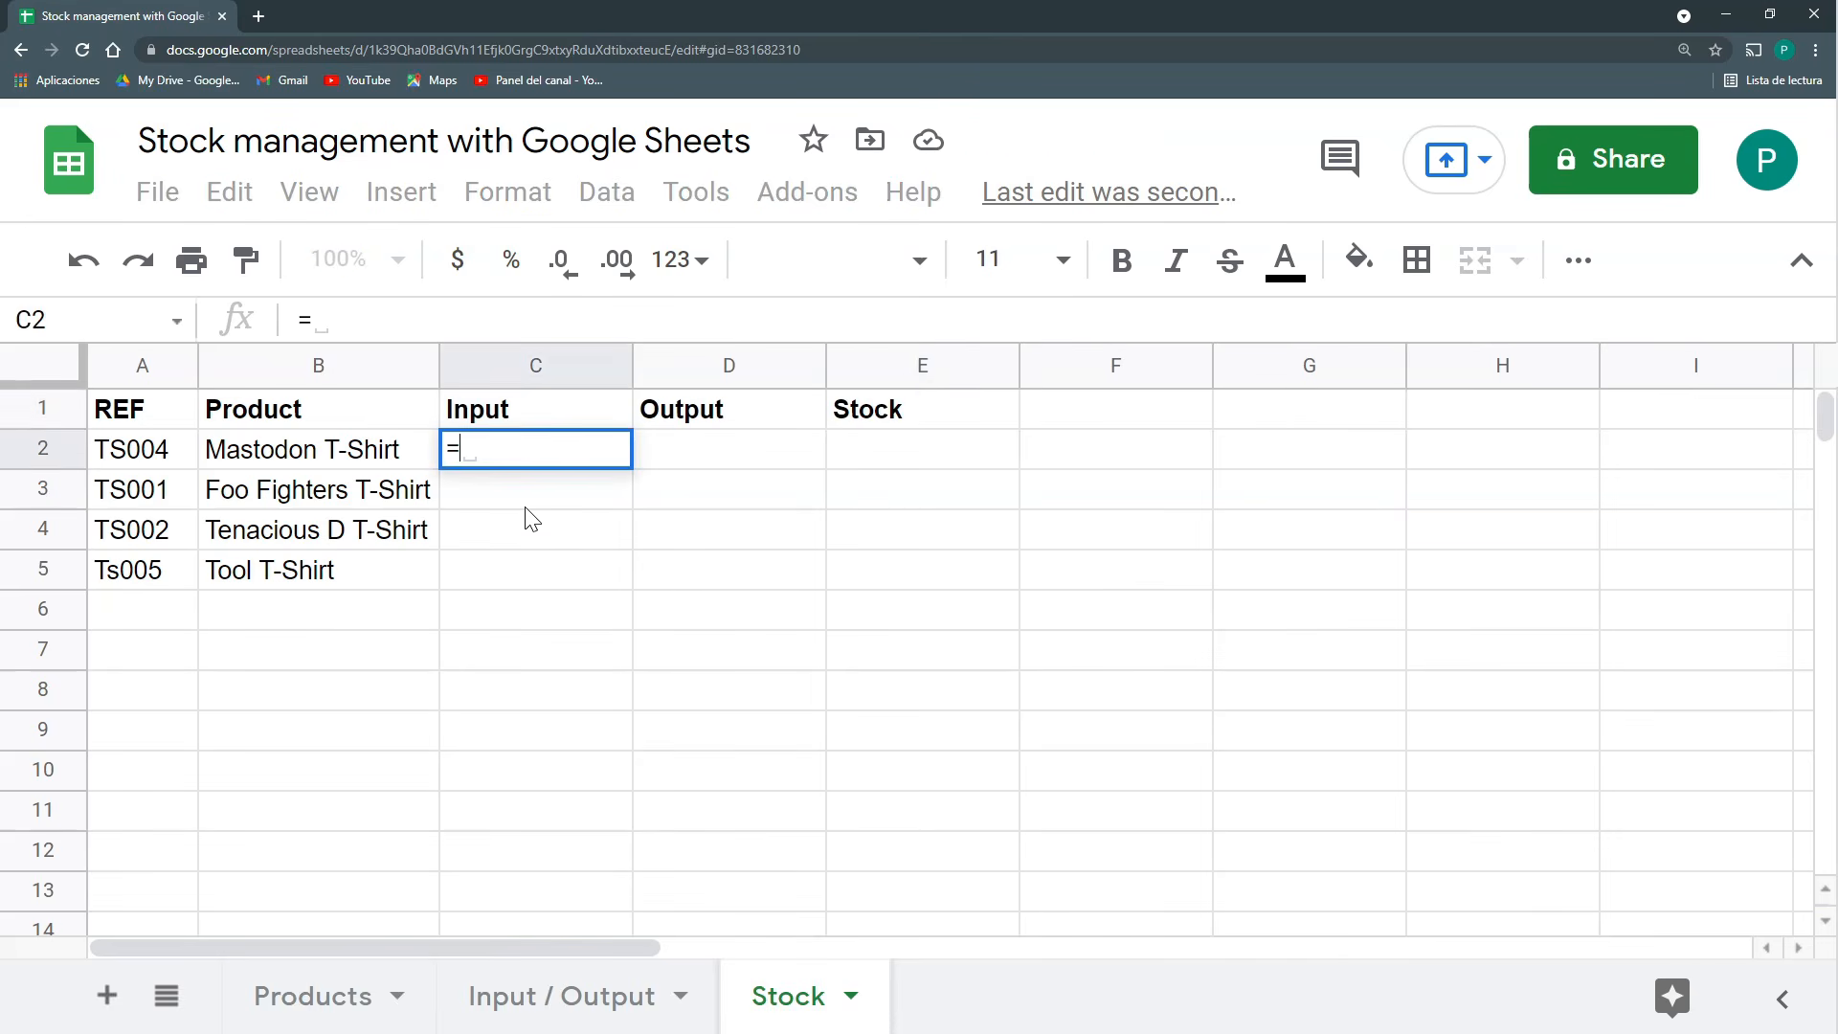
# Start a SUMIFS formula in Stock C2 summing 'Input / Output'!D:D, with criteria range 'Input / Output'!A:A matched to Products!A2.
pyautogui.write('=SUMIFS')
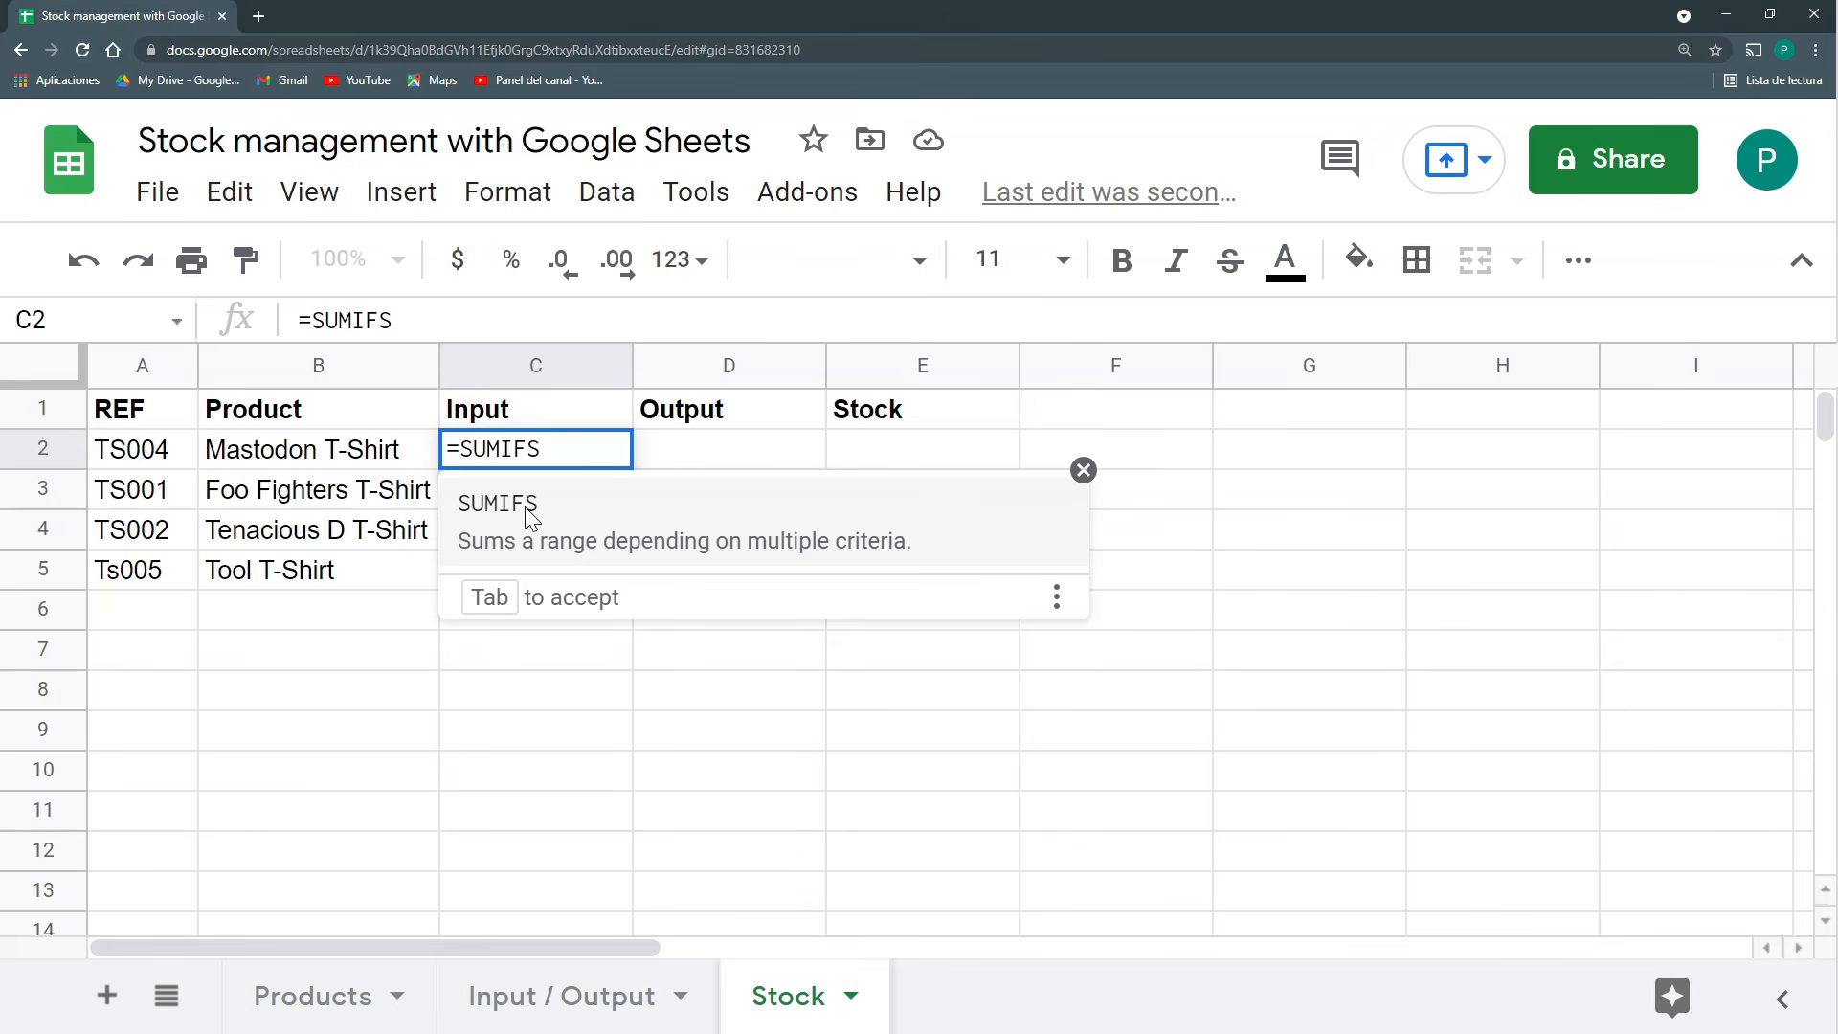
pyautogui.write('(')
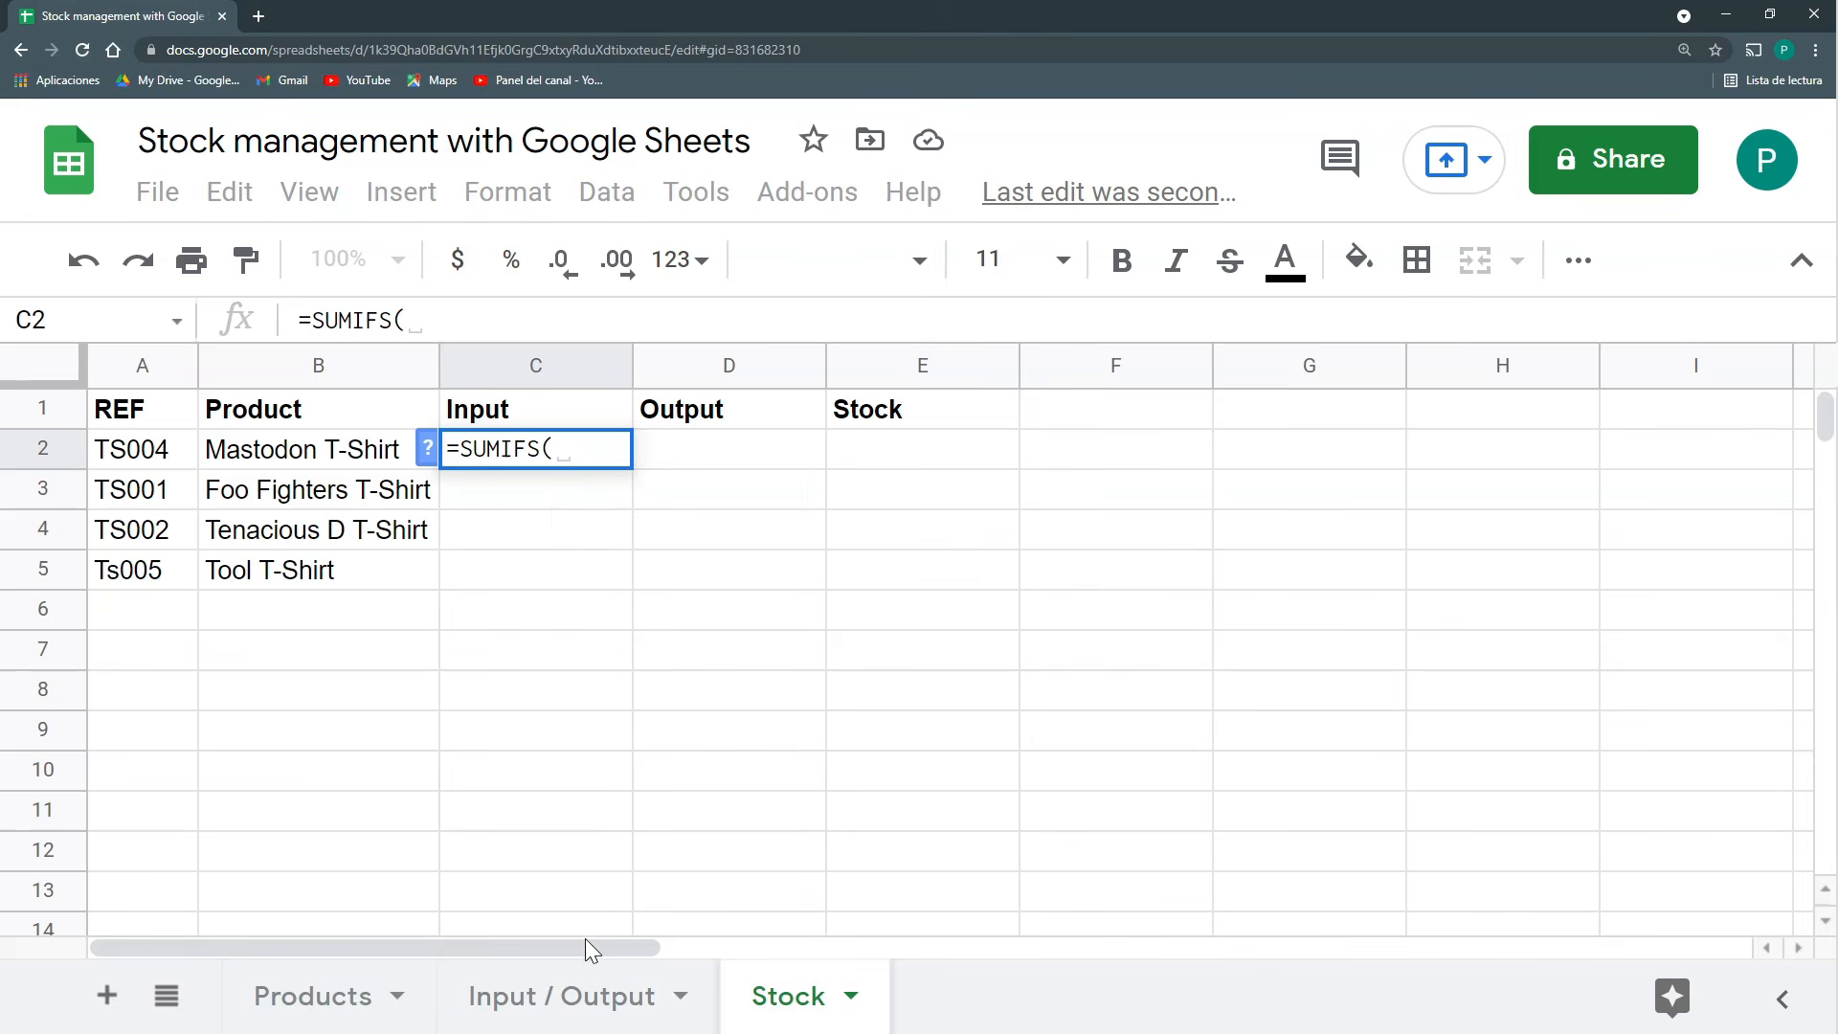
pyautogui.click(580, 994)
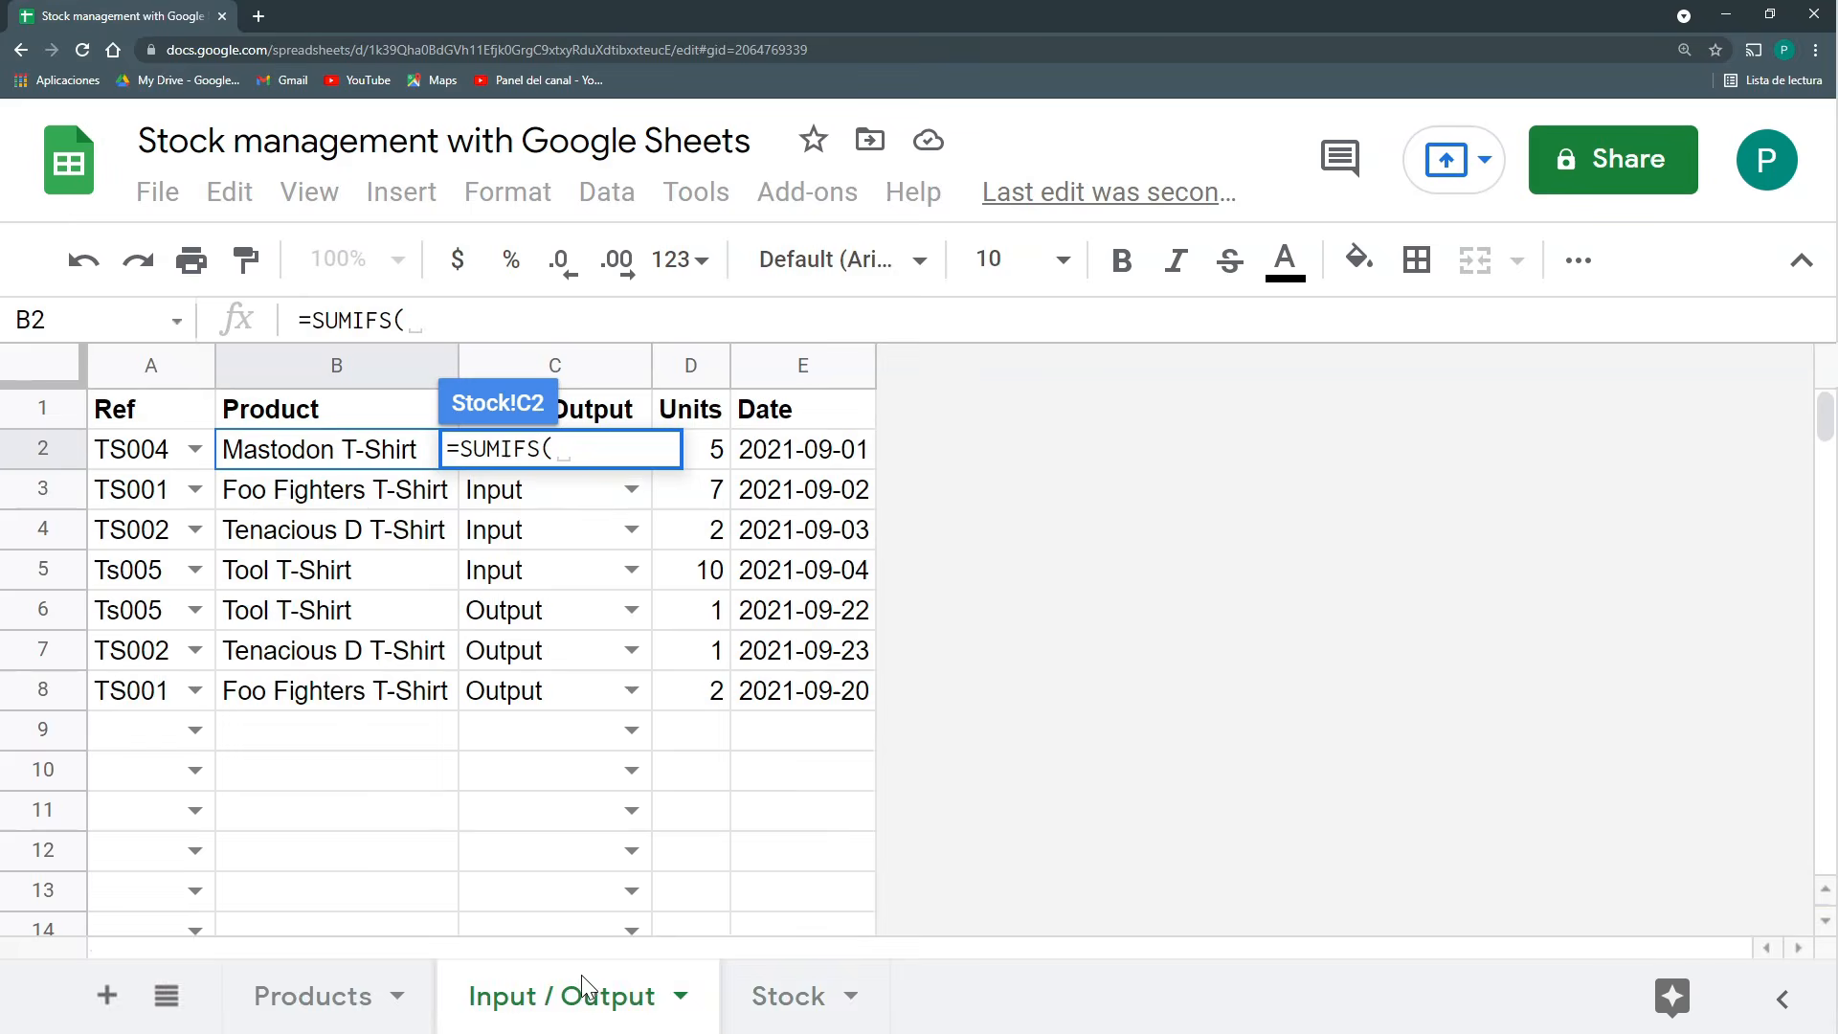
pyautogui.click(686, 367)
pyautogui.write(";'Input / Output'!A:A")
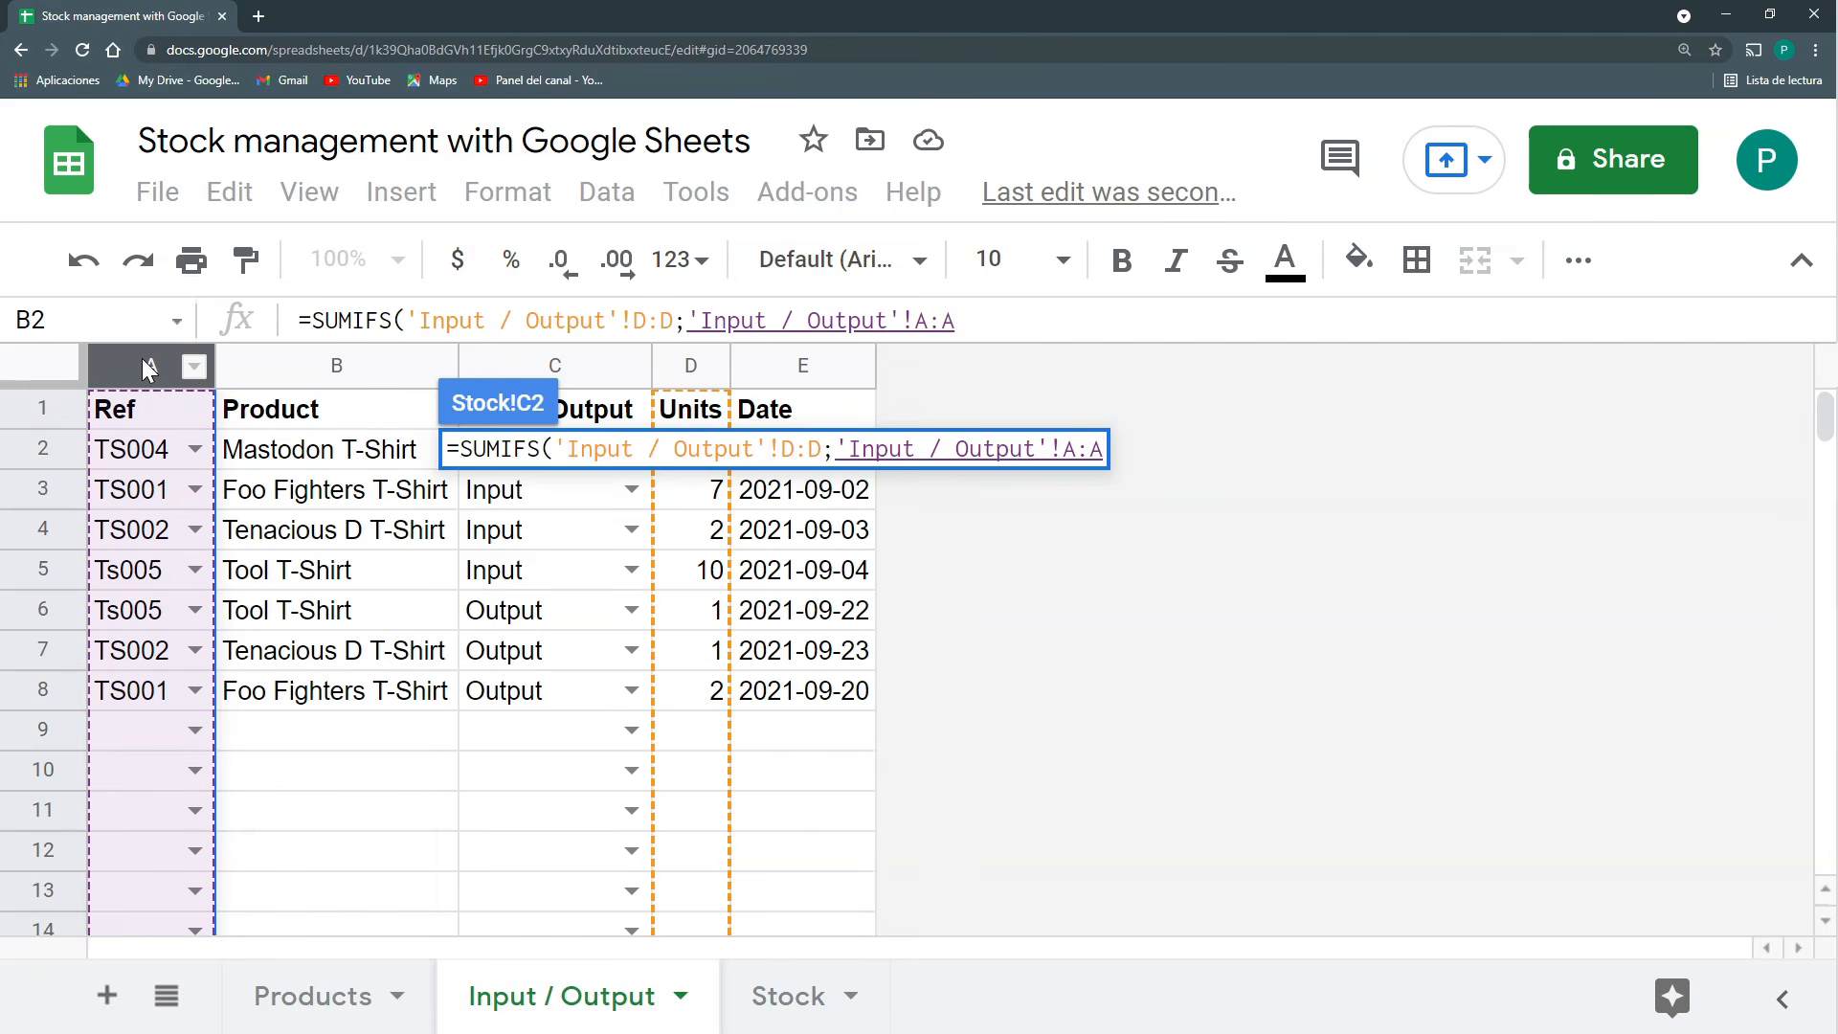
pyautogui.write(';')
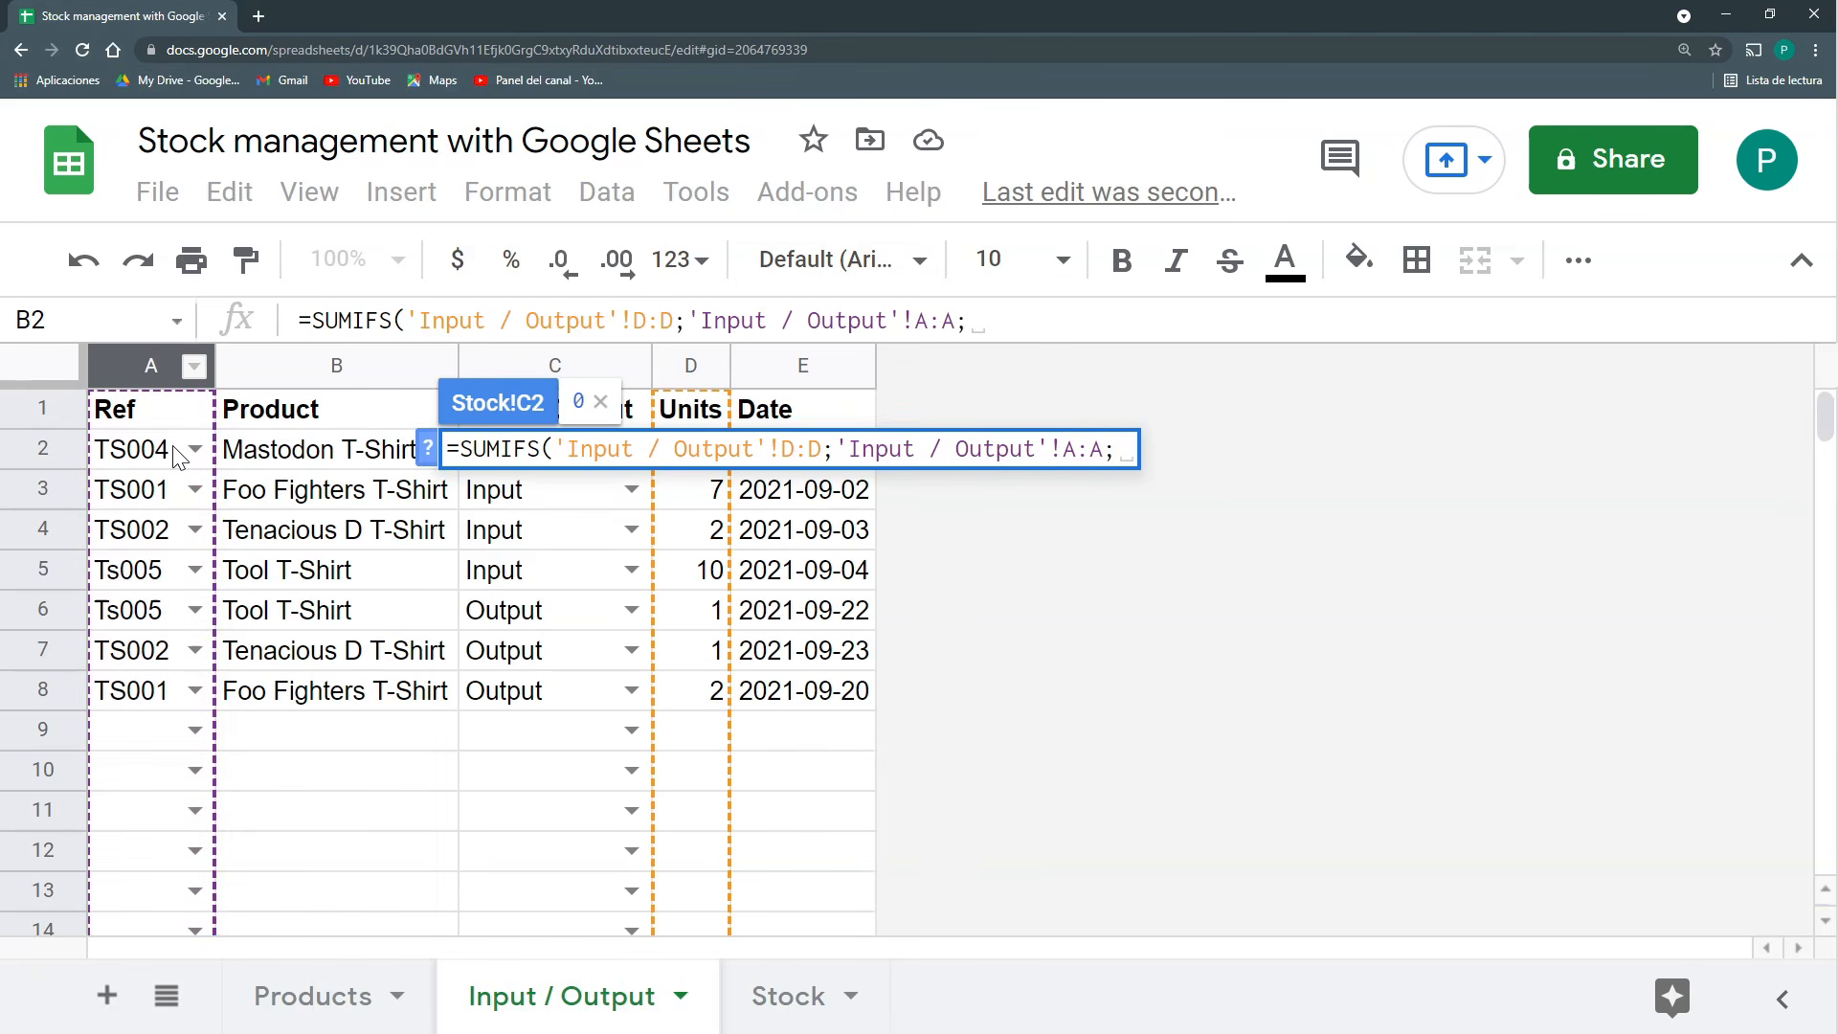
pyautogui.click(325, 998)
pyautogui.click(182, 457)
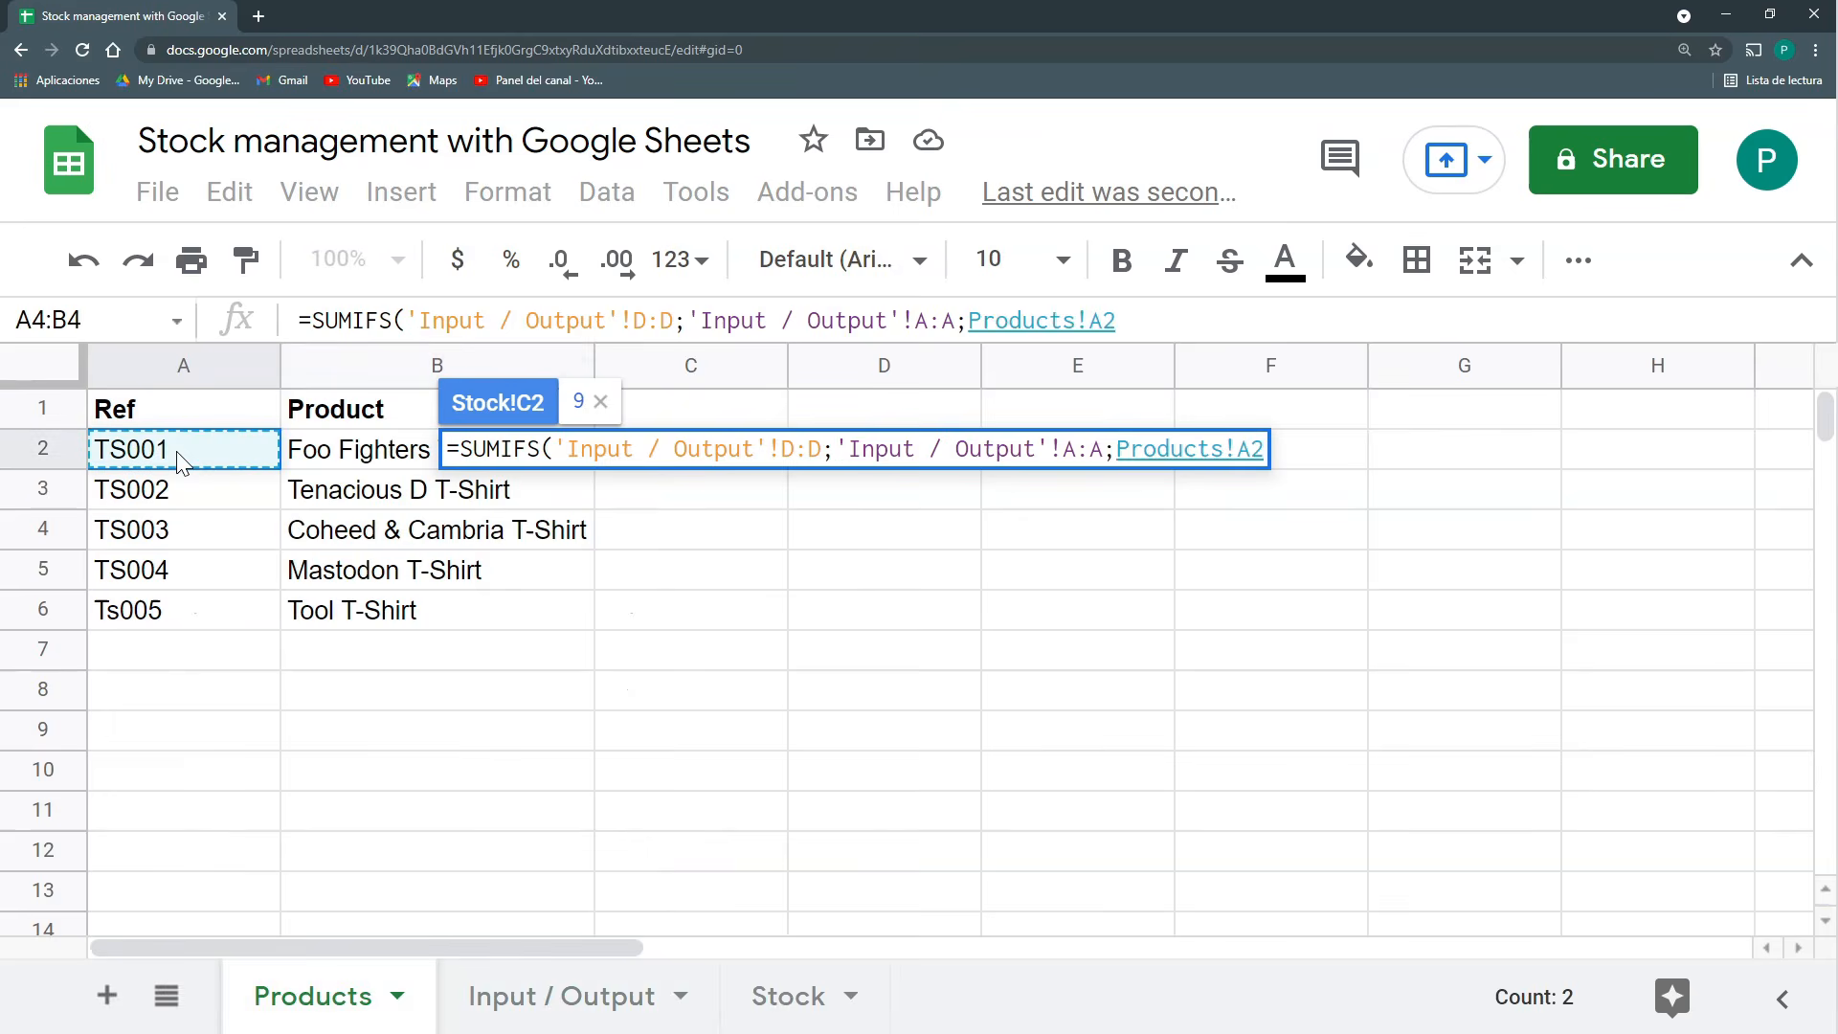
pyautogui.write(';')
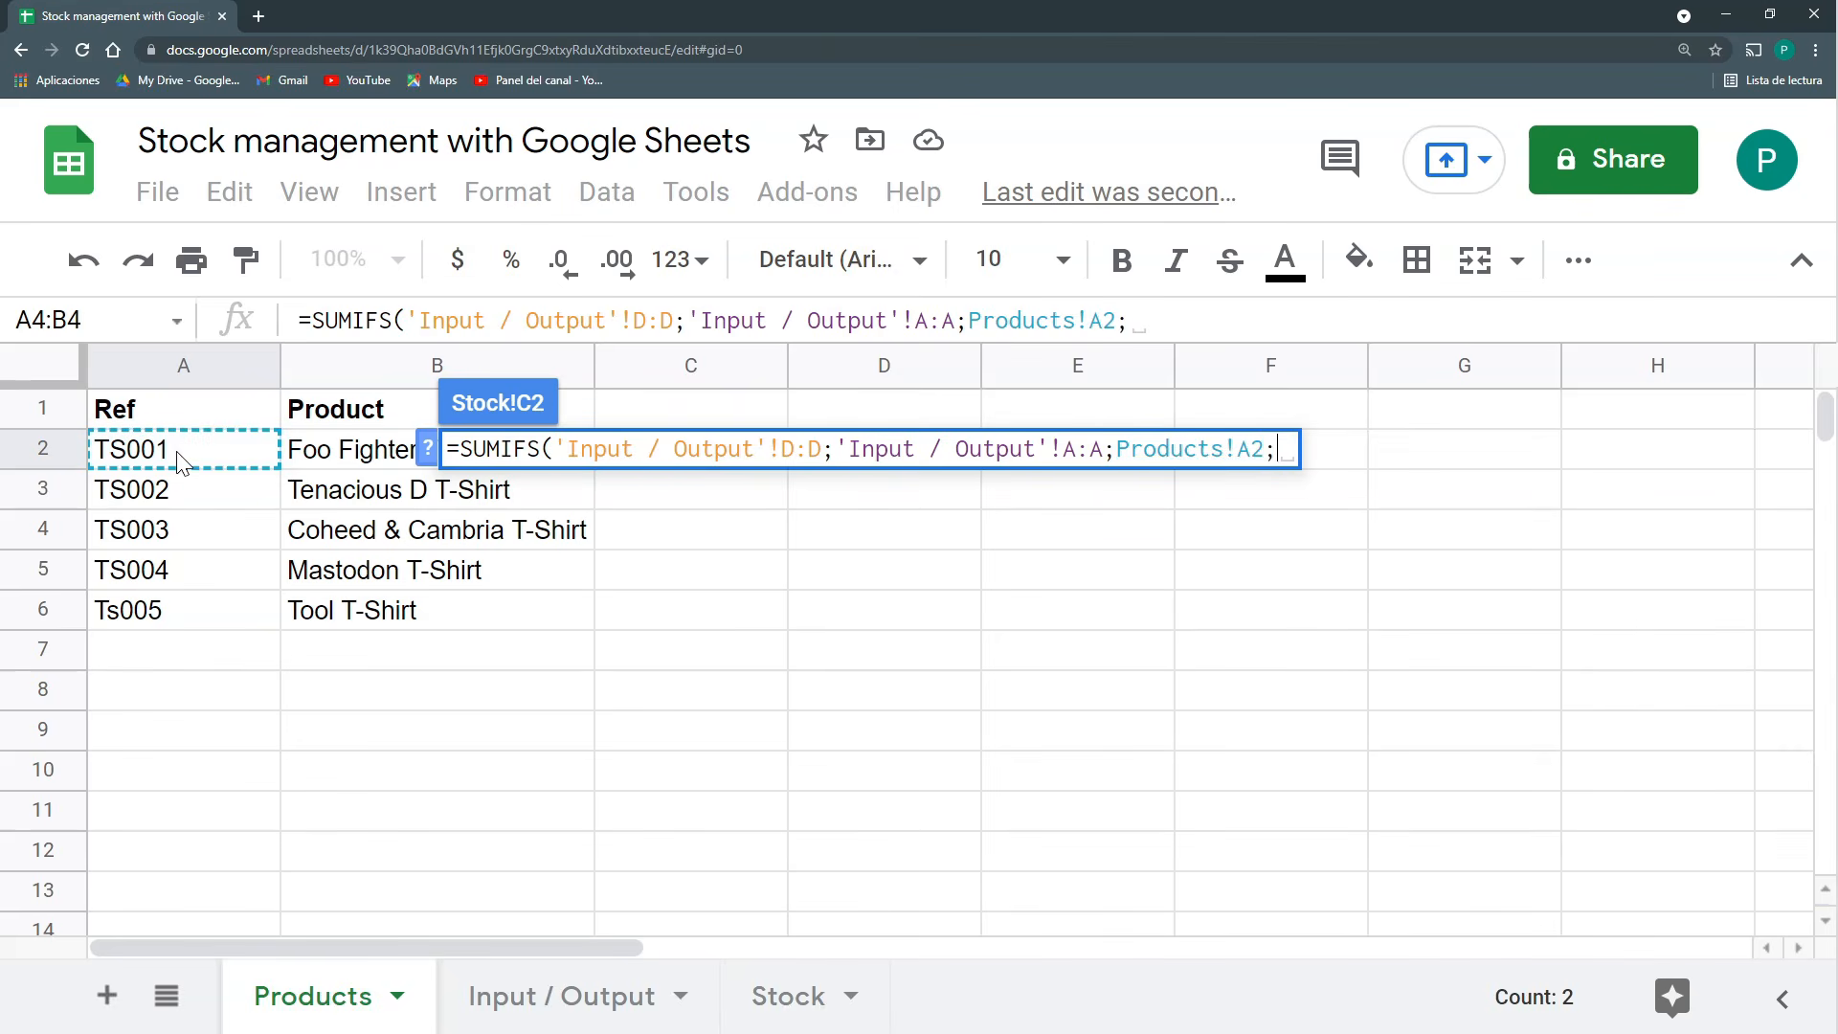
# Complete the C2 SUMIFS with criteria range 'Input / Output'!C:C and criterion "Input", and fill the formula down to C5.
pyautogui.click(558, 1001)
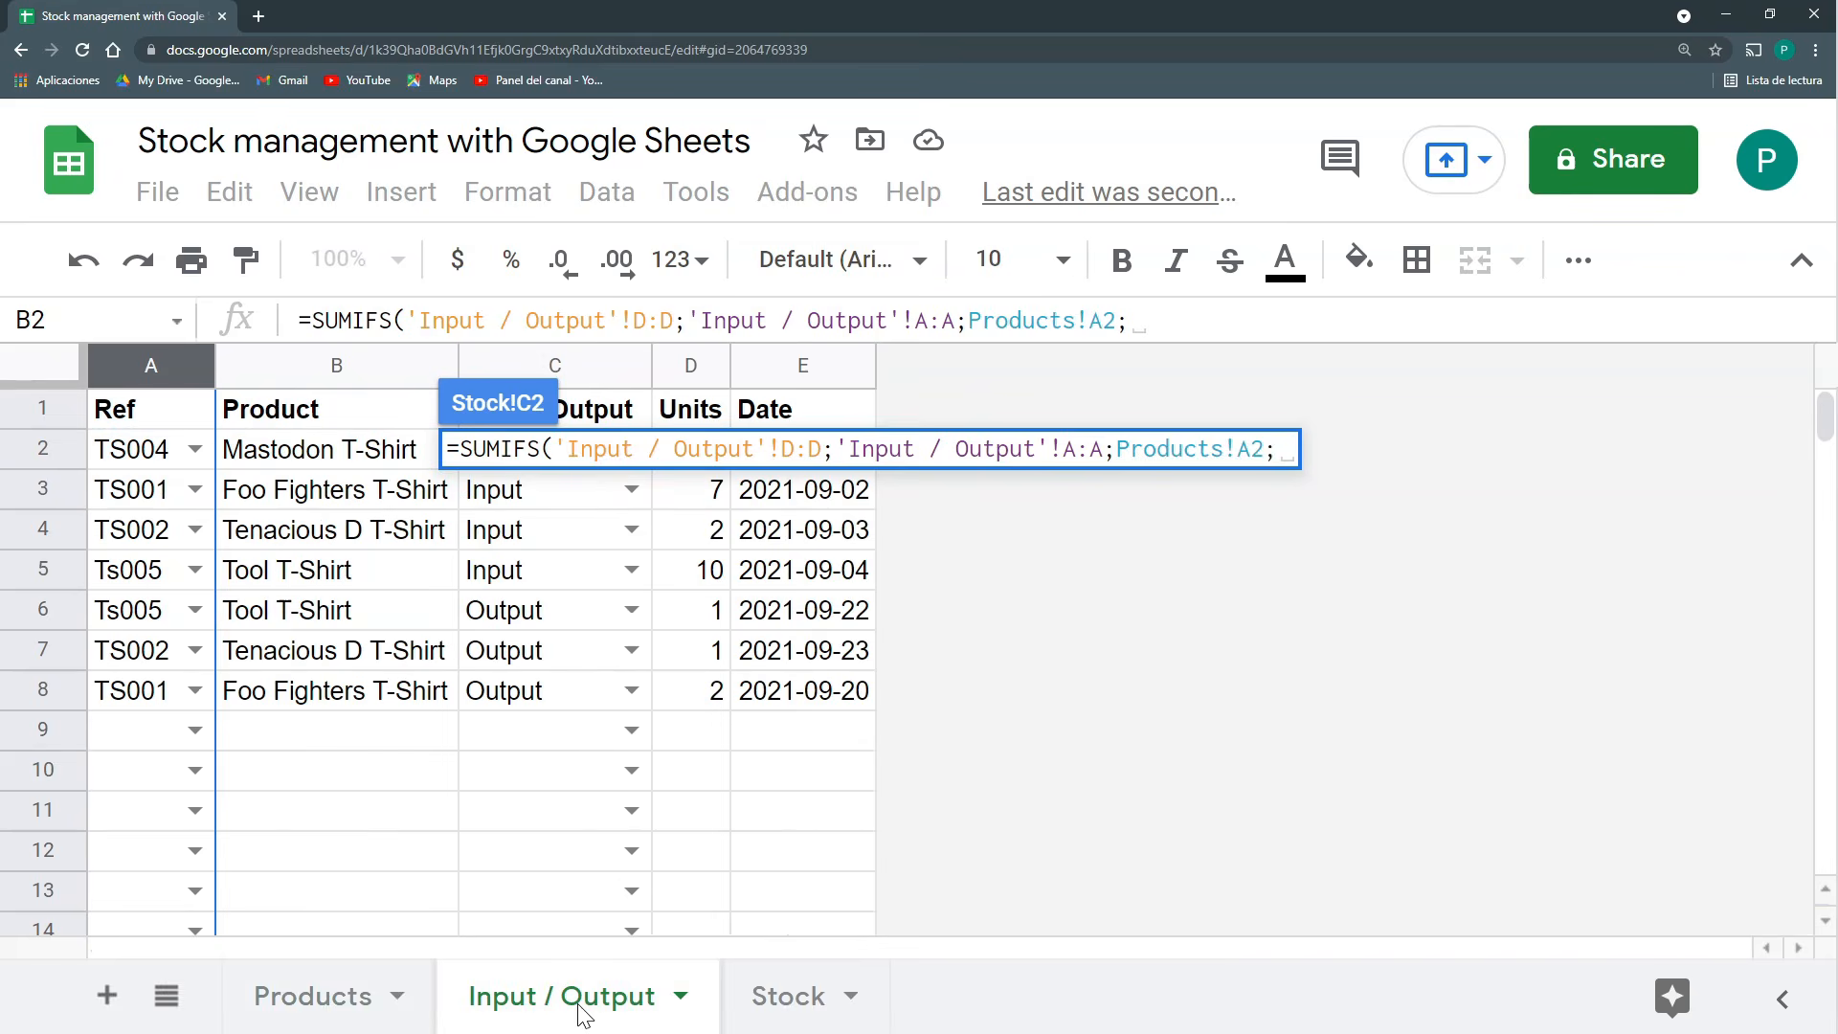
pyautogui.click(580, 364)
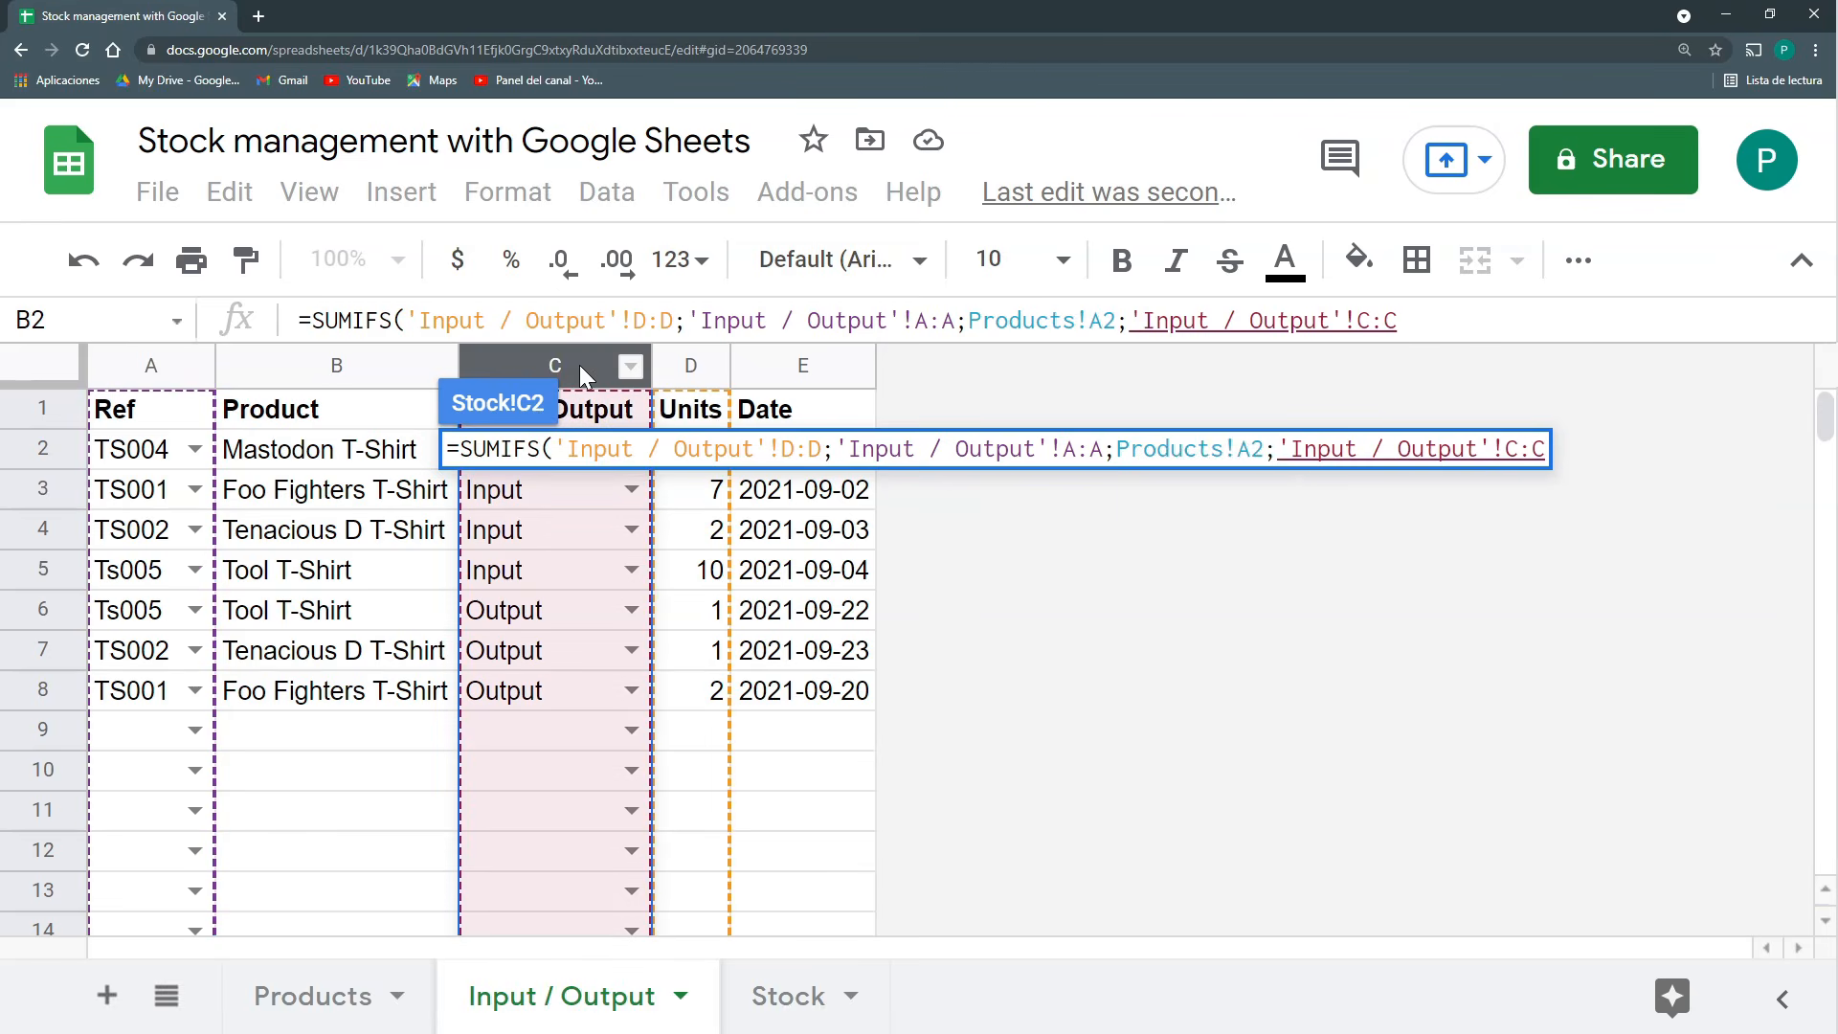
pyautogui.write(';"')
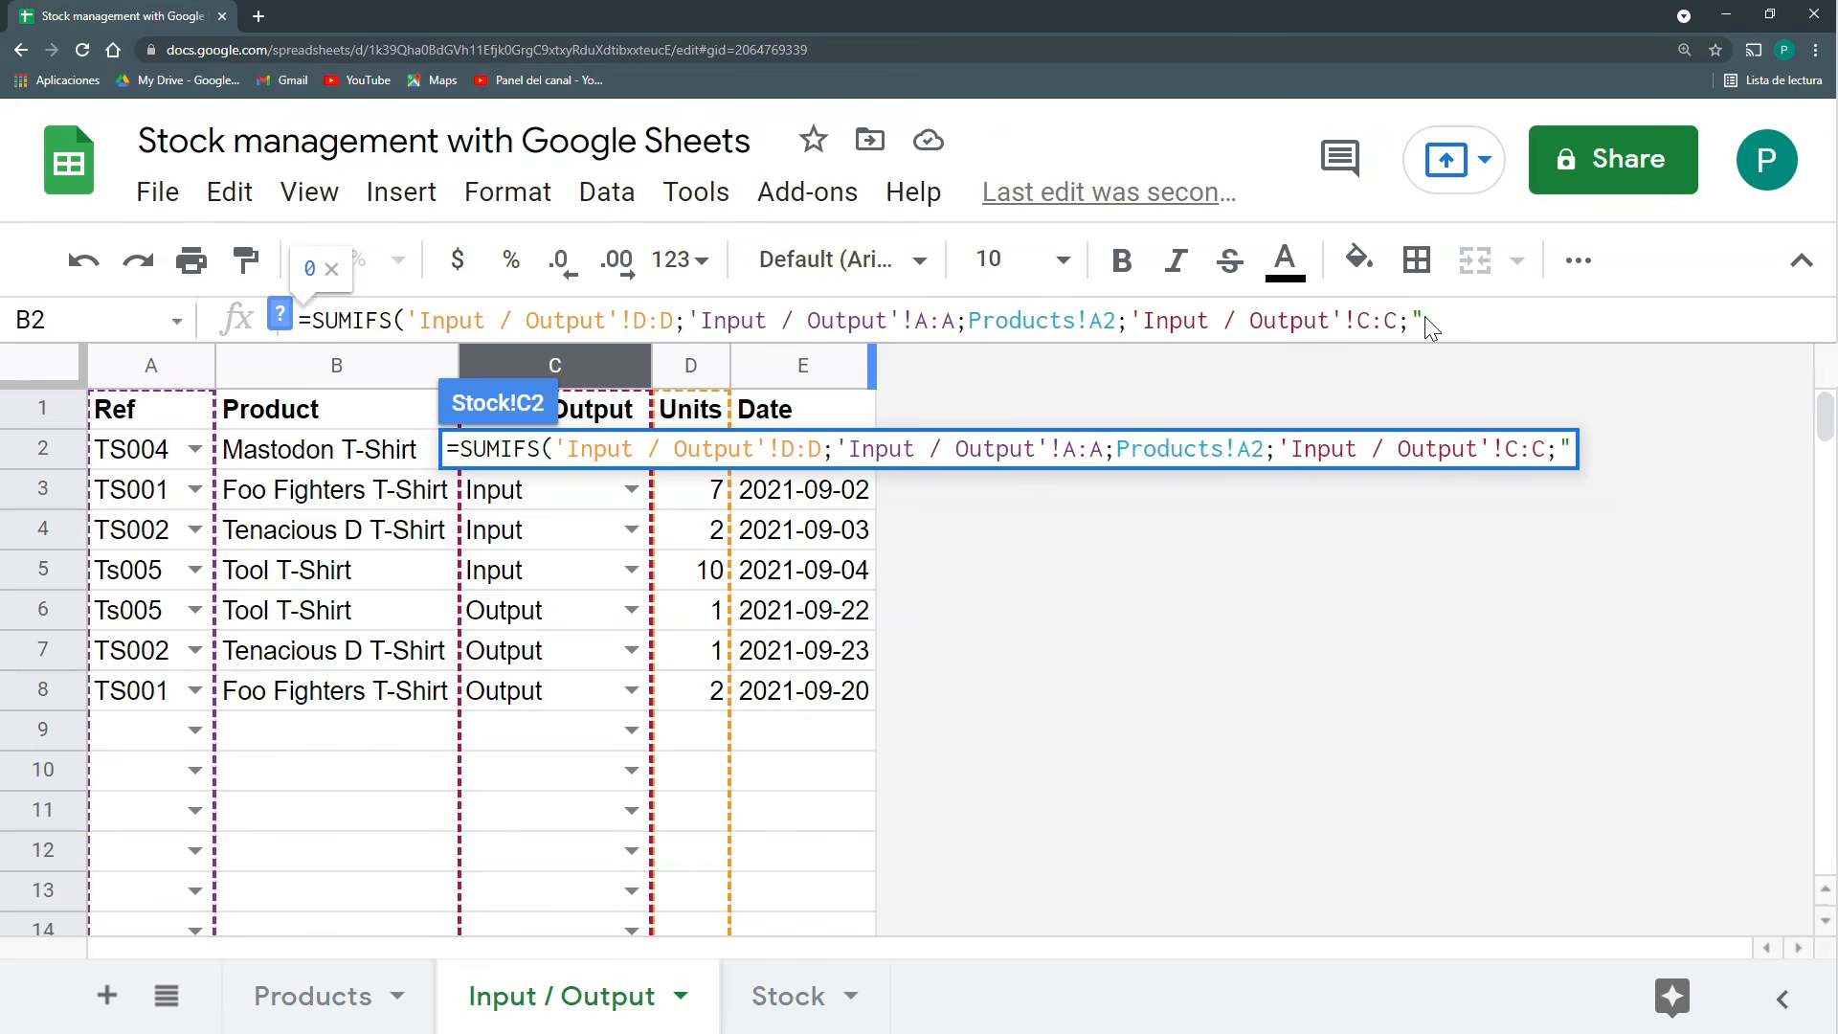
pyautogui.write('Input')
pyautogui.write('")')
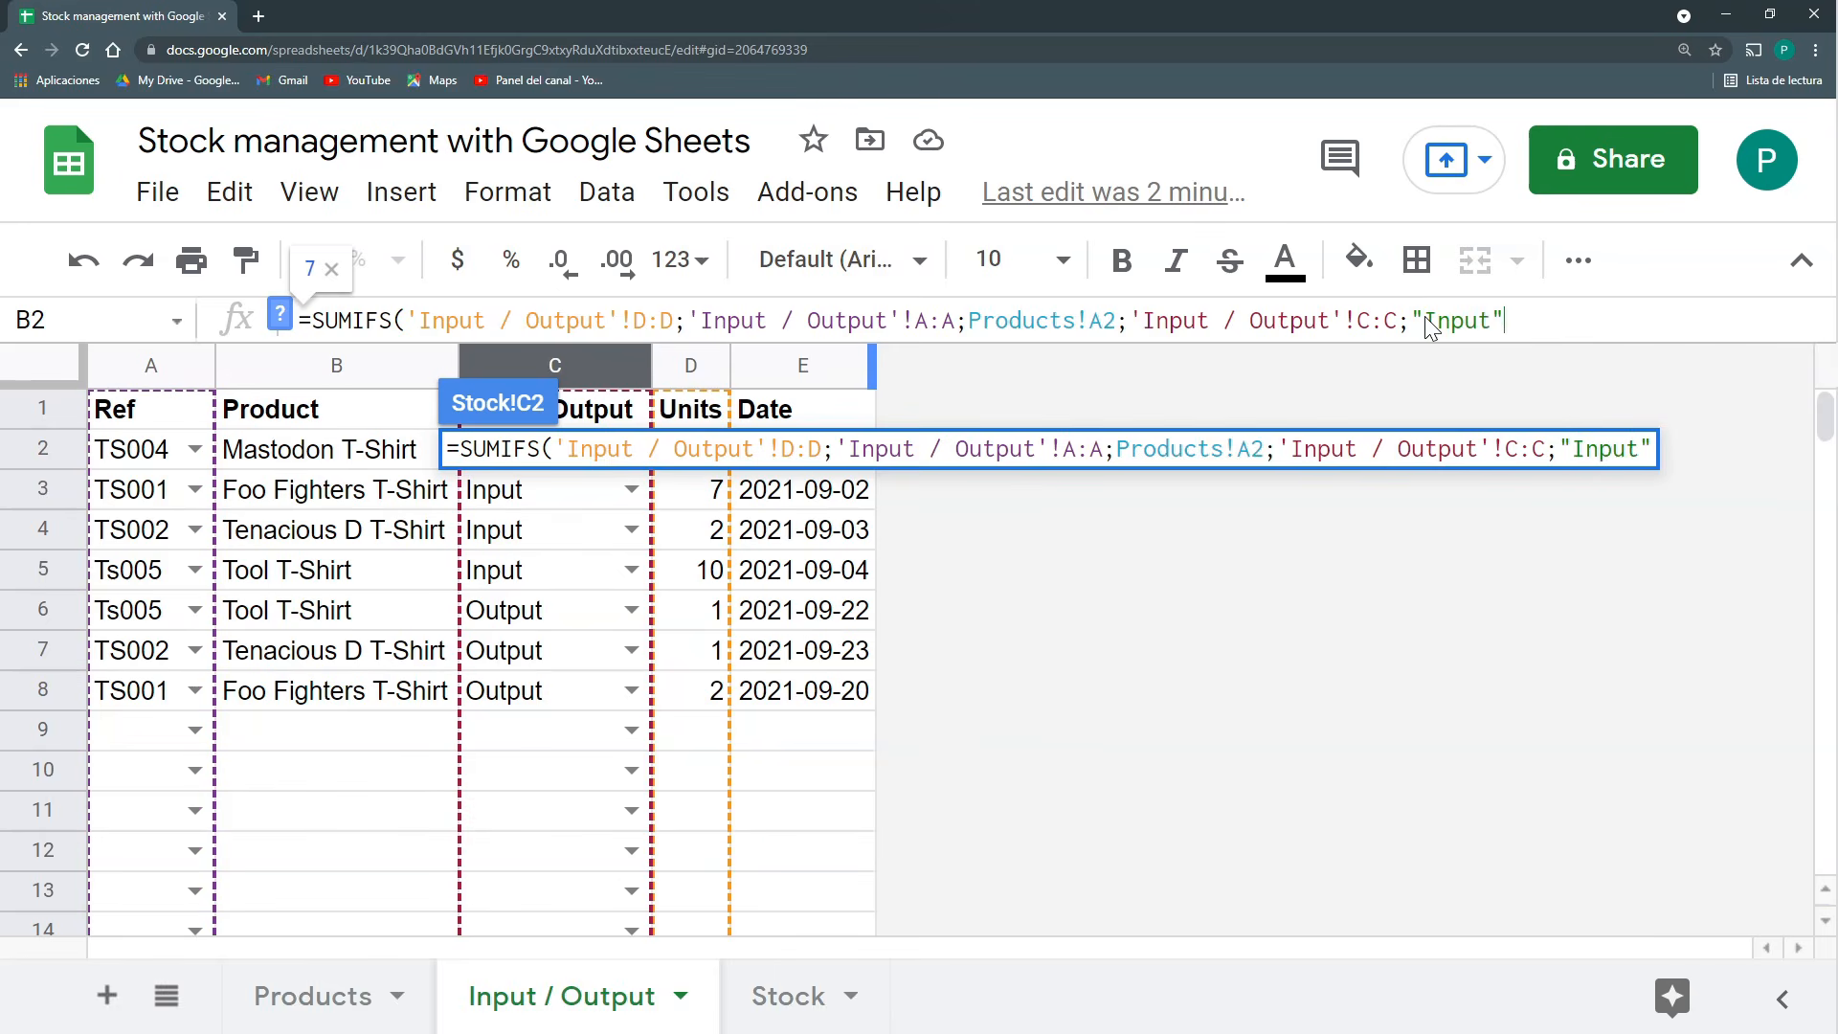
pyautogui.press('Return')
pyautogui.doubleClick(632, 468)
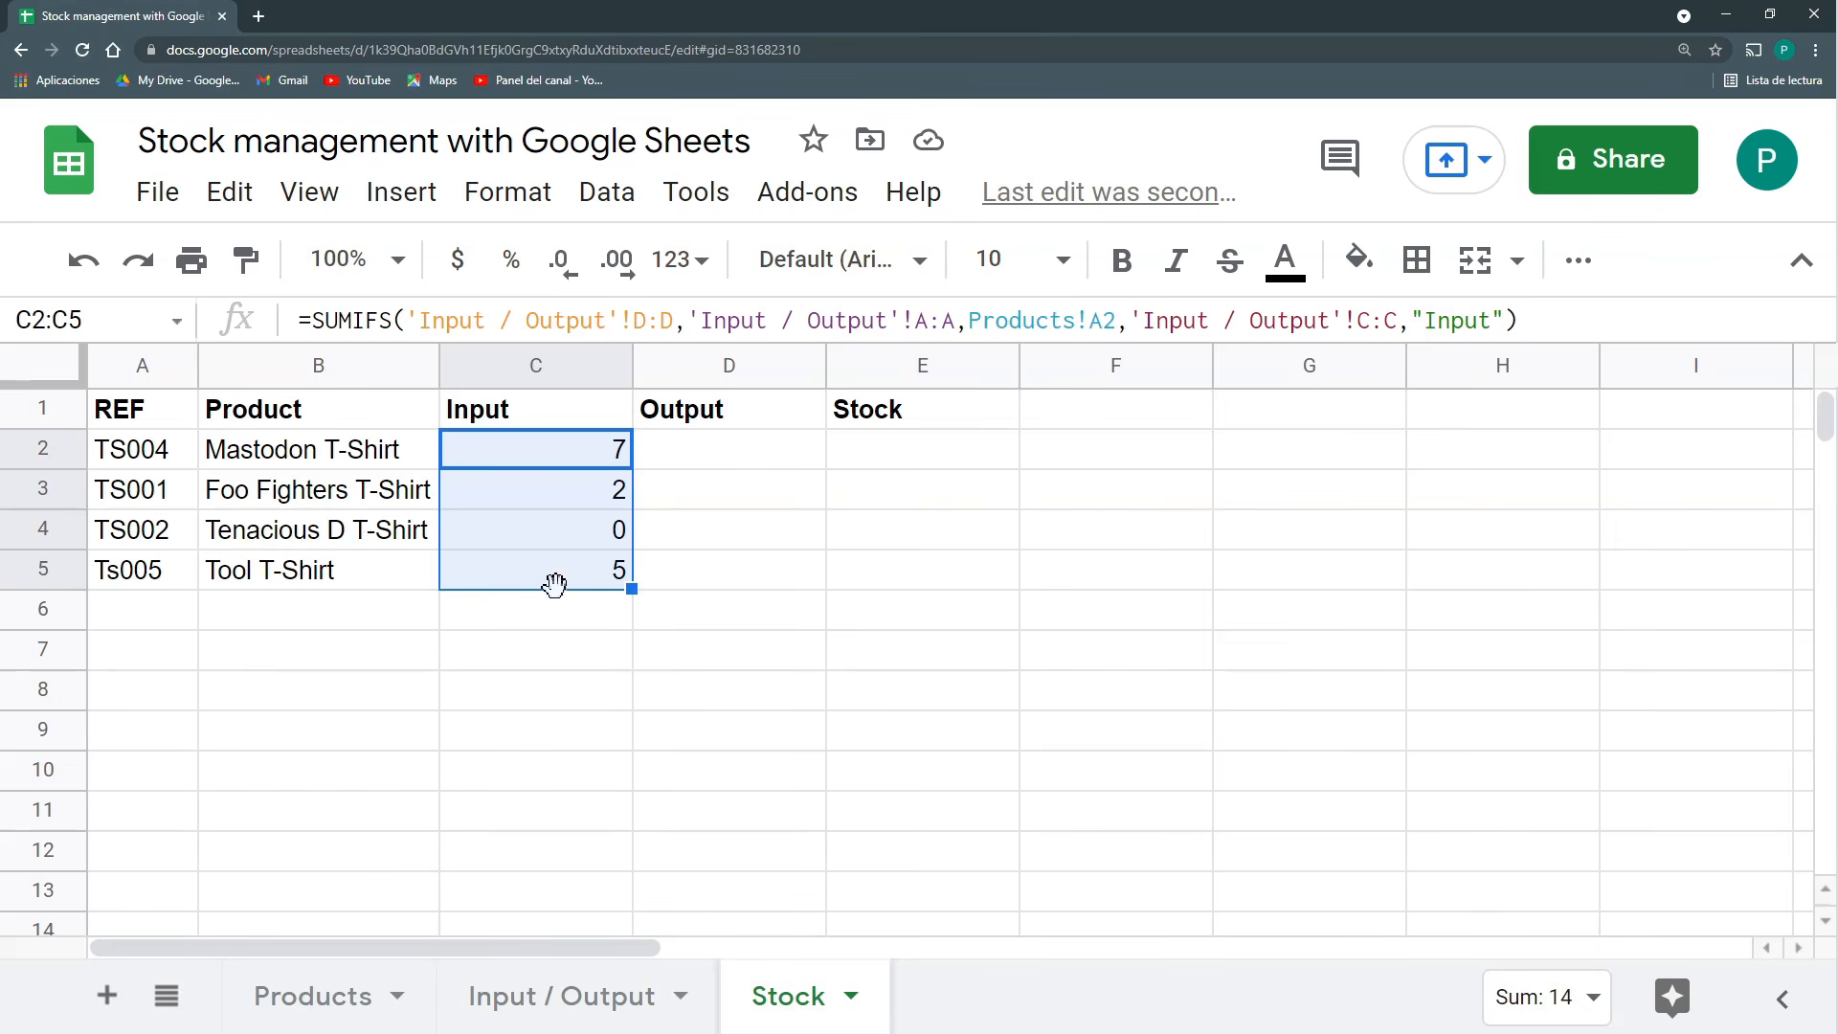
# Compare the TS002 input total in the Stock sheet with its units in the Input / Output sheet.
pyautogui.moveTo(165, 542); pyautogui.dragTo(490, 525)
pyautogui.click(599, 989)
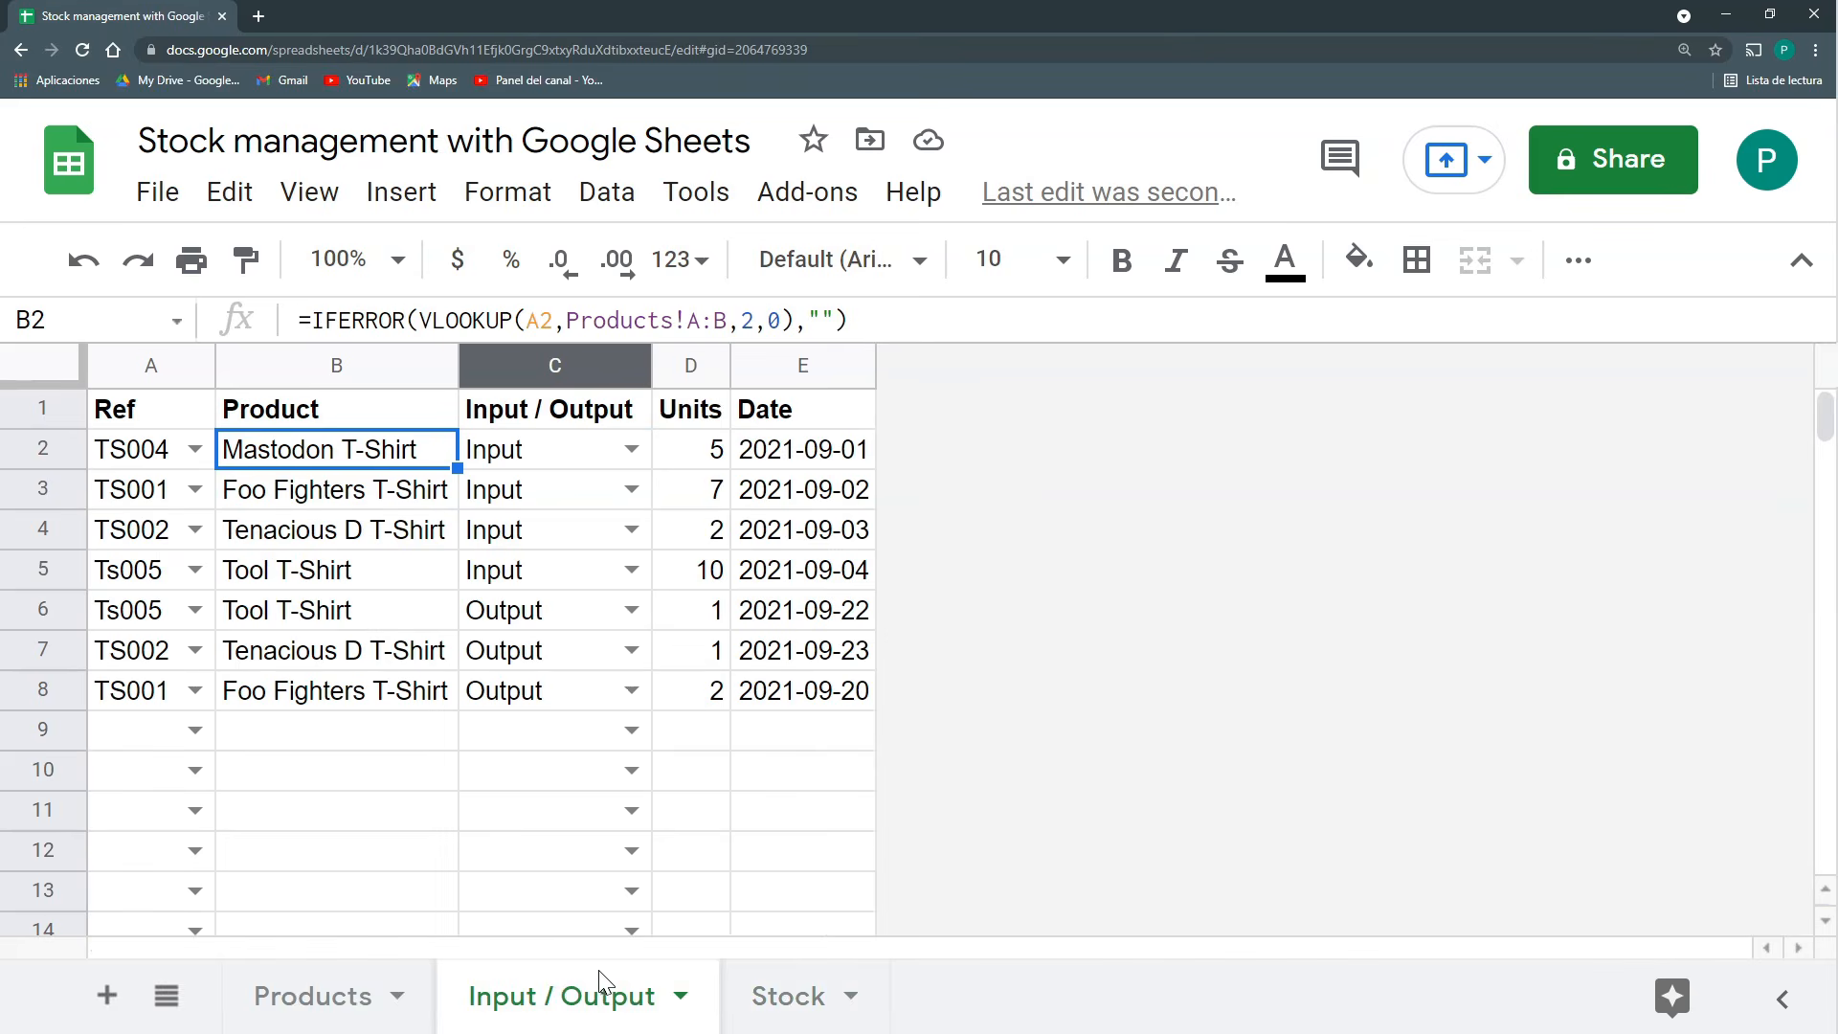
pyautogui.click(713, 542)
pyautogui.click(775, 996)
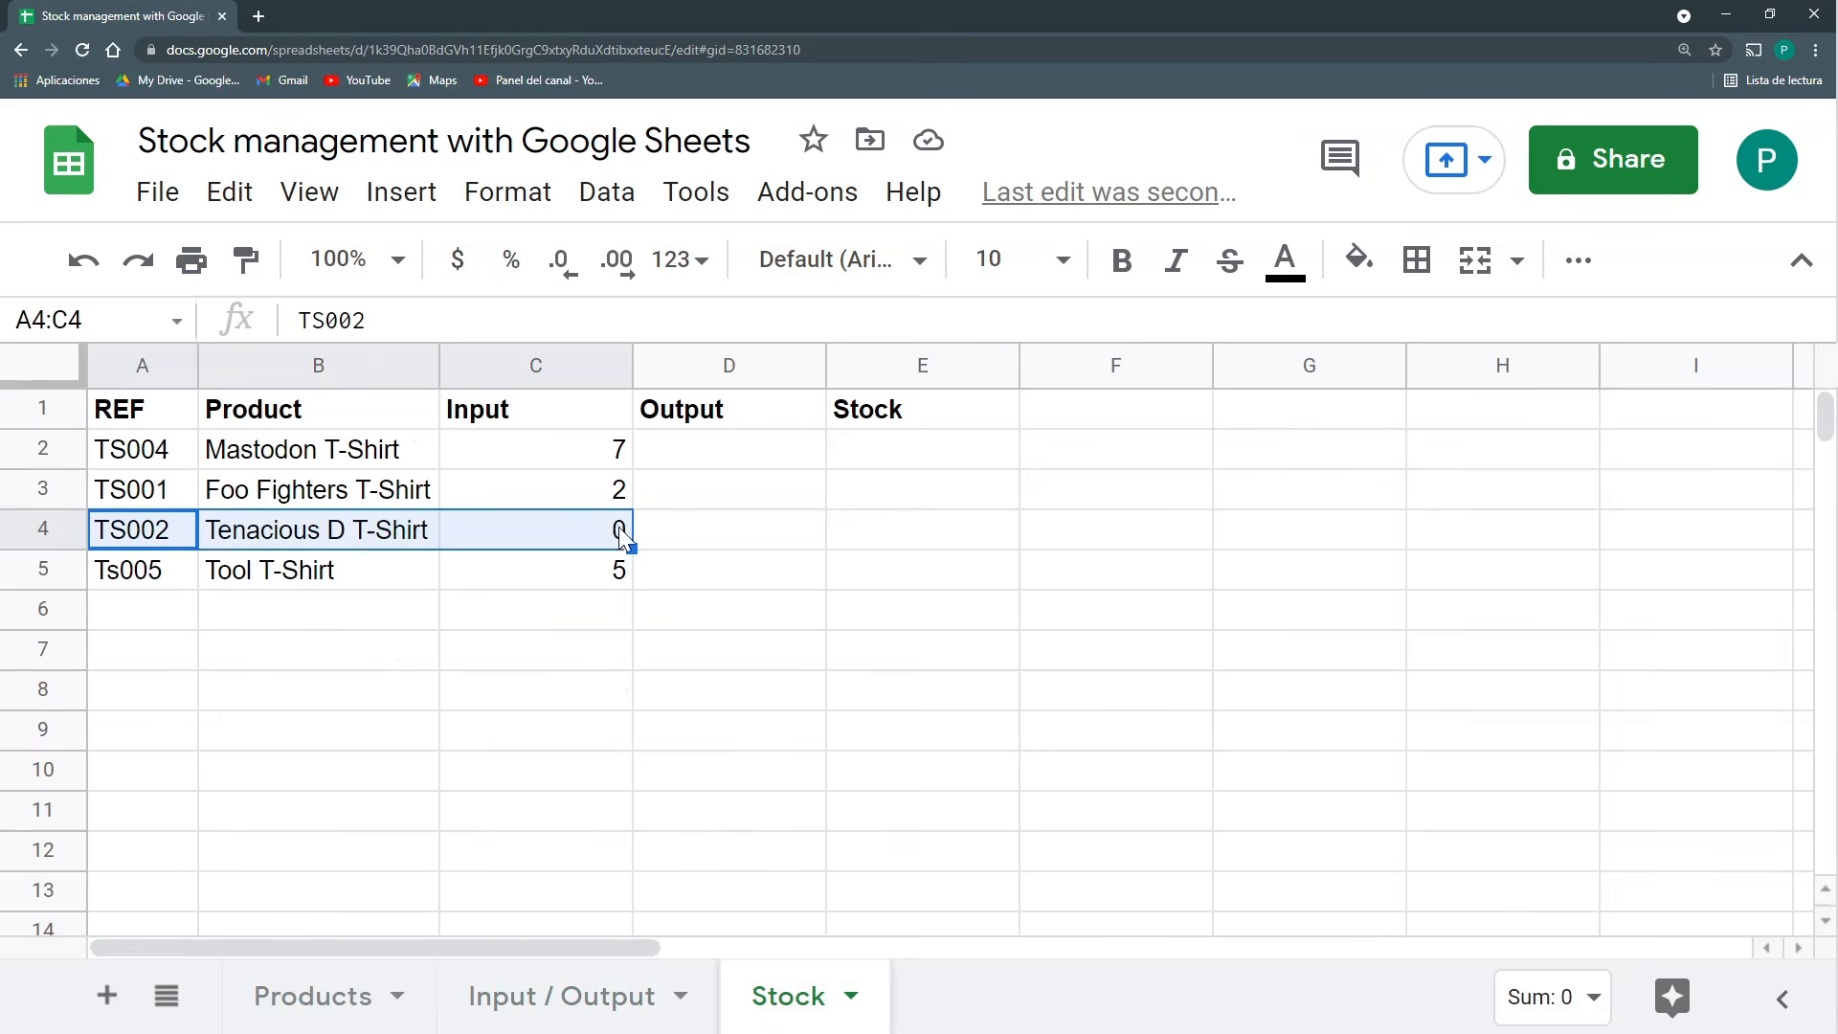
# Change the Products!A2 criterion in the C2 formula to A2 and refill the formula down to C5.
pyautogui.click(498, 450)
pyautogui.moveTo(1088, 321); pyautogui.dragTo(968, 321)
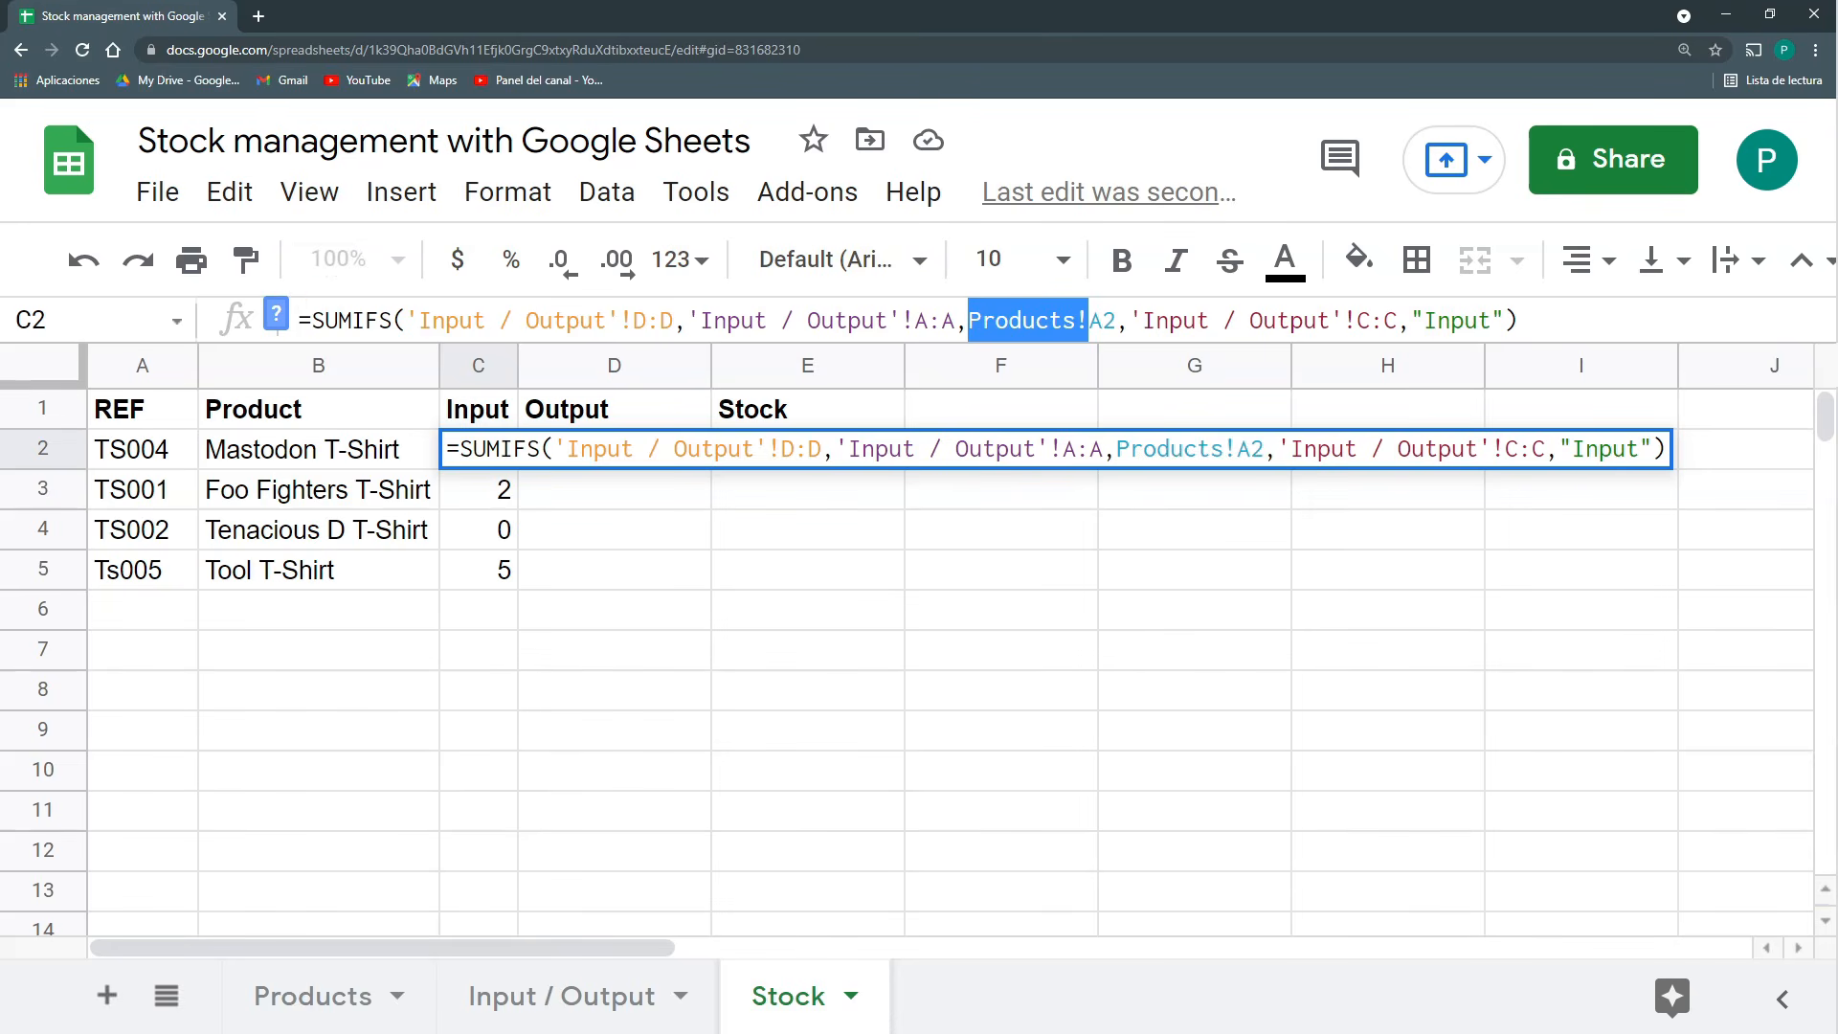
pyautogui.press('BackSpace')
pyautogui.press('Return')
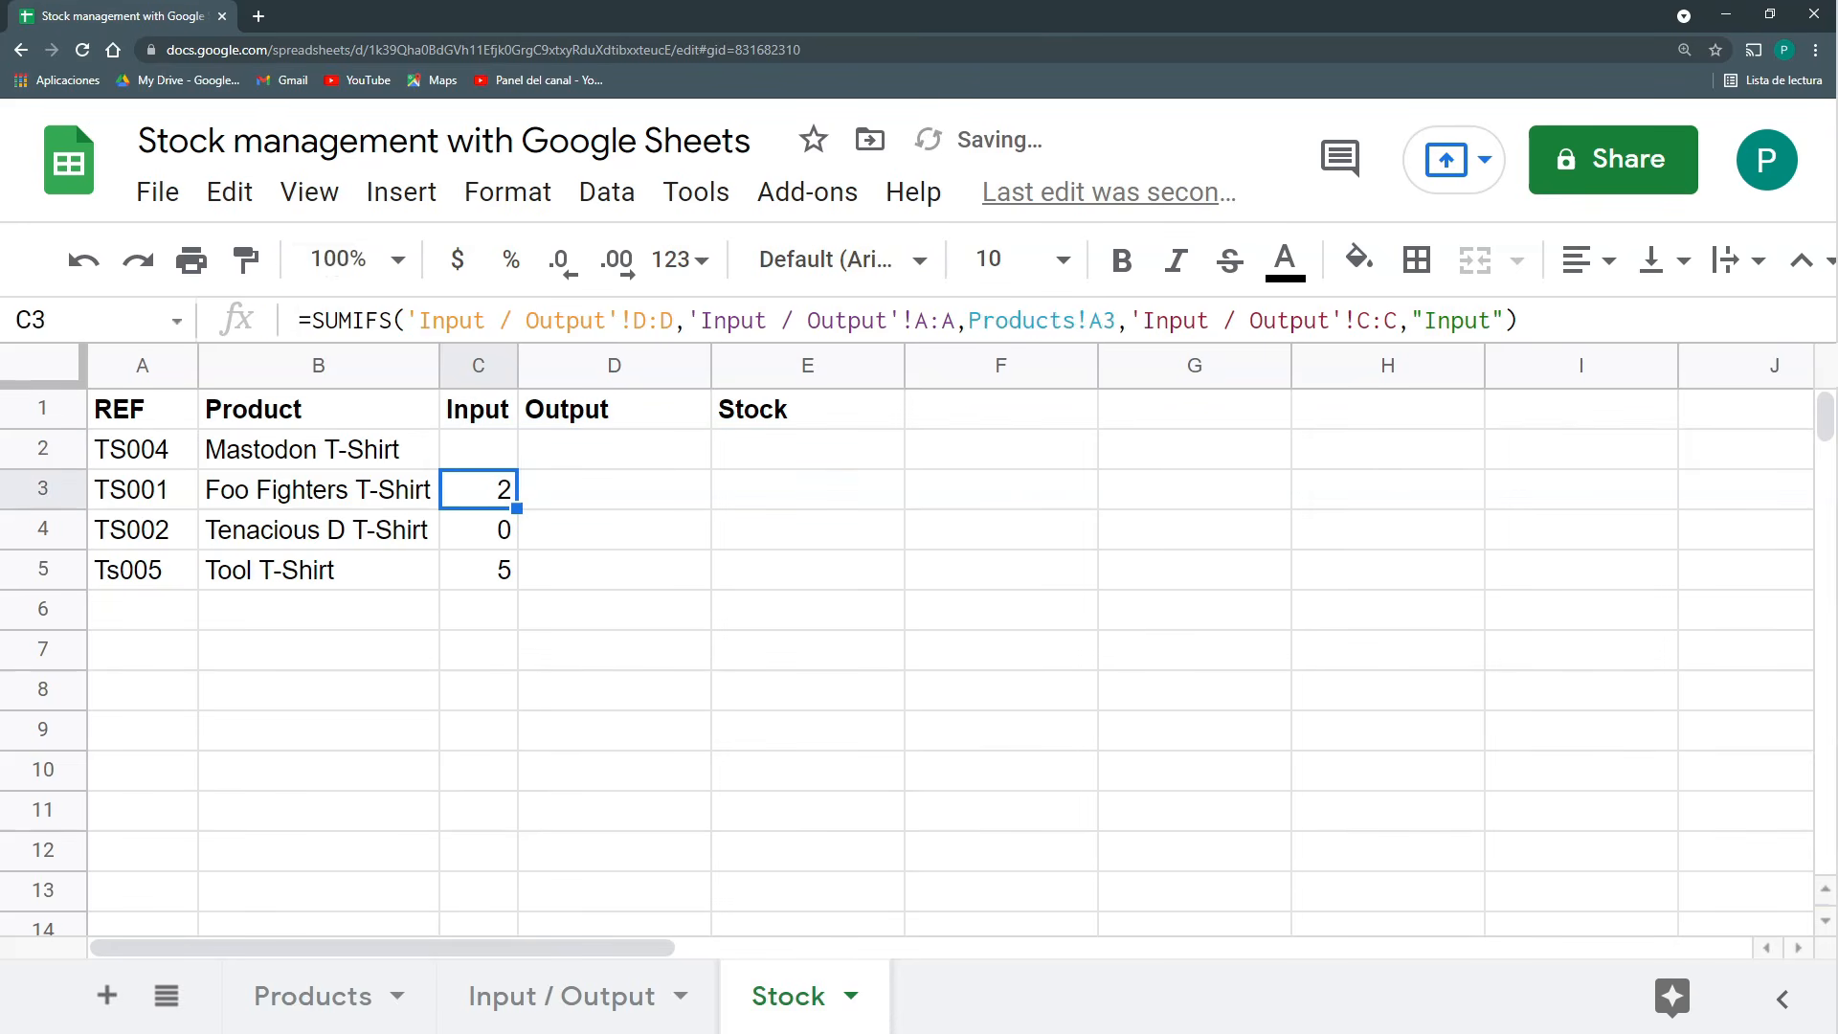
pyautogui.click(501, 461)
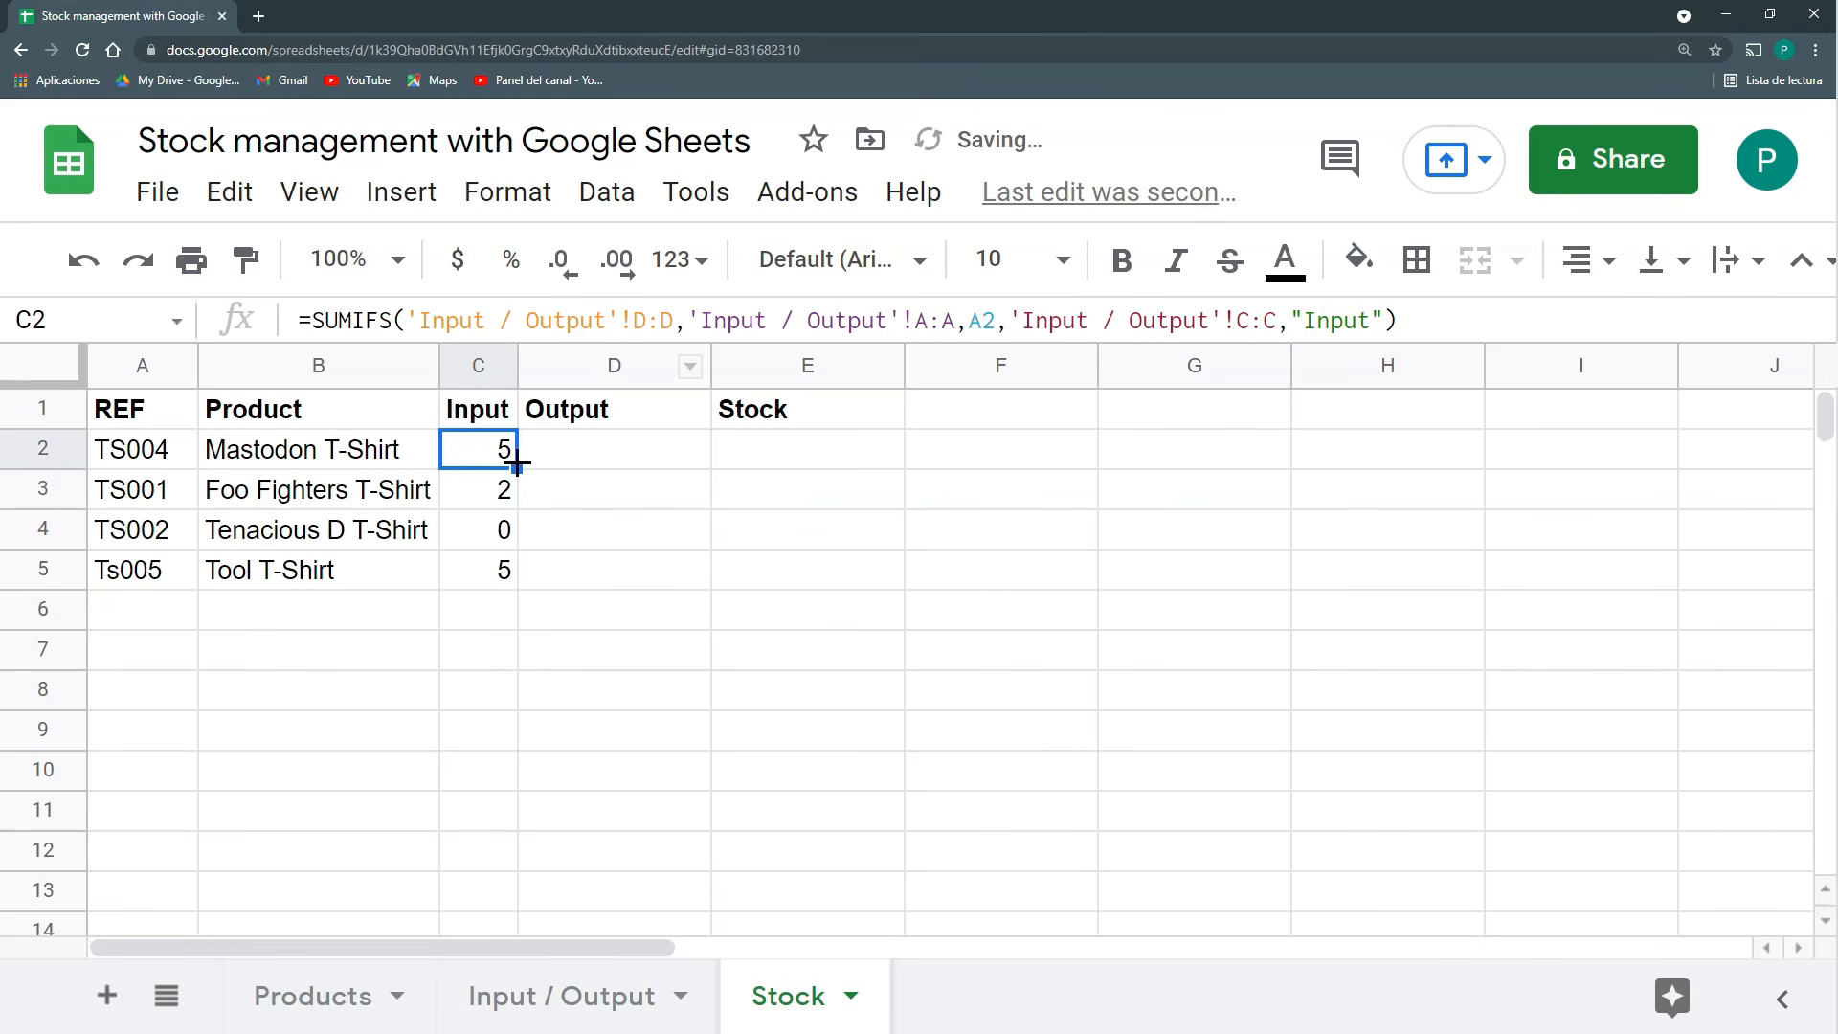
pyautogui.moveTo(518, 467); pyautogui.dragTo(526, 580)
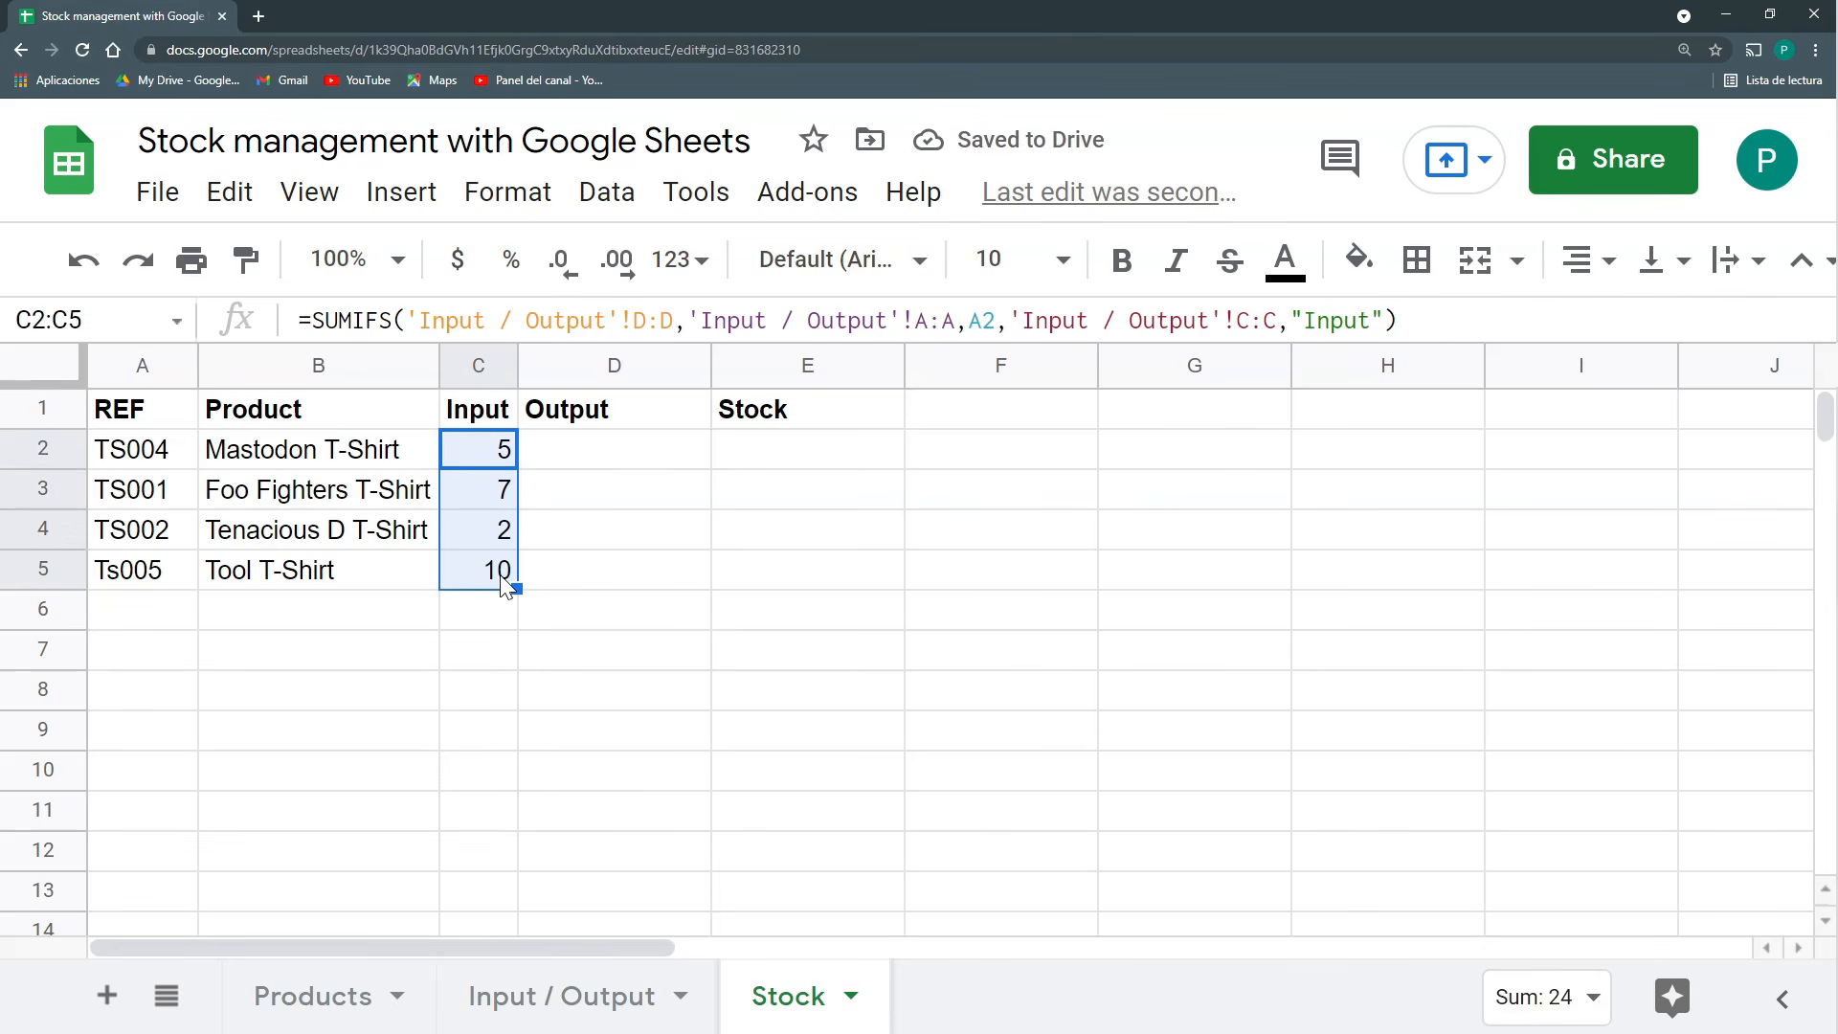
# Copy the SUMIFS formula from C5 down column C of the Stock sheet to row 1000.
pyautogui.click(488, 572)
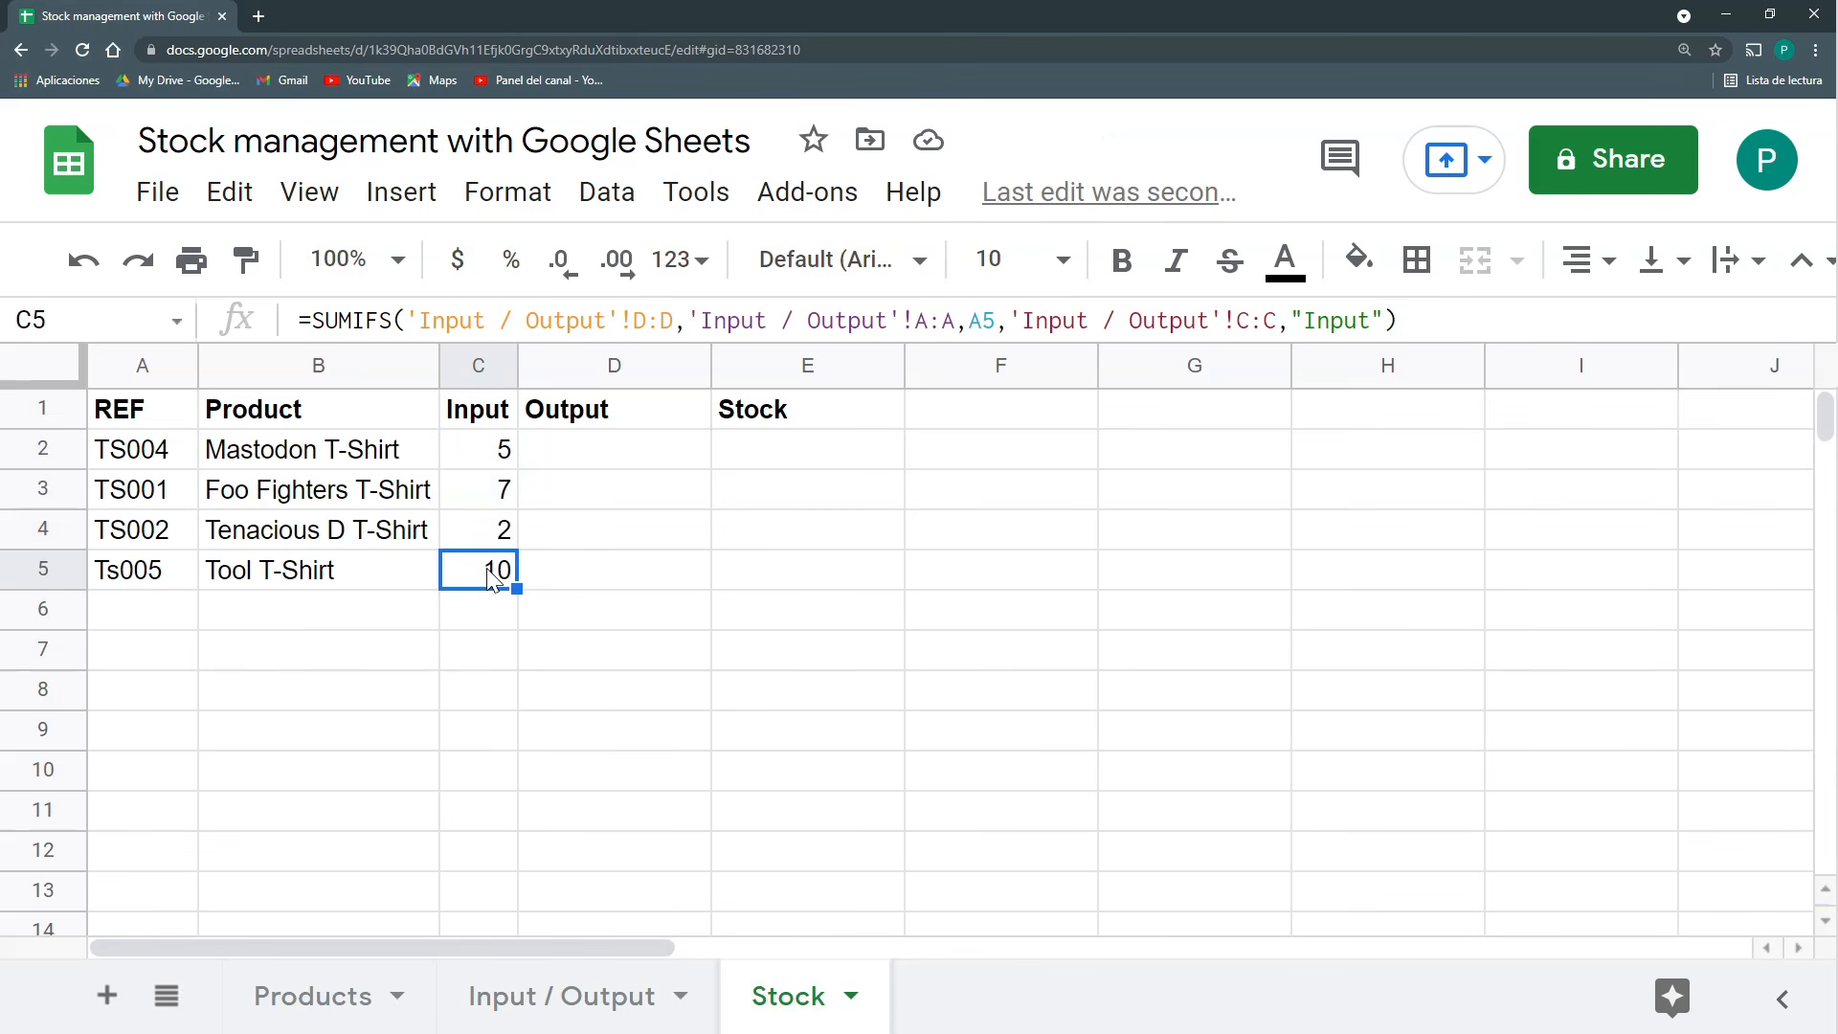
pyautogui.hotkey('ctrl', 'c')
pyautogui.hotkey('ctrl', 'shift', 'Down')
pyautogui.hotkey('ctrl', 'v')
pyautogui.press('Up')
pyautogui.press('Up')
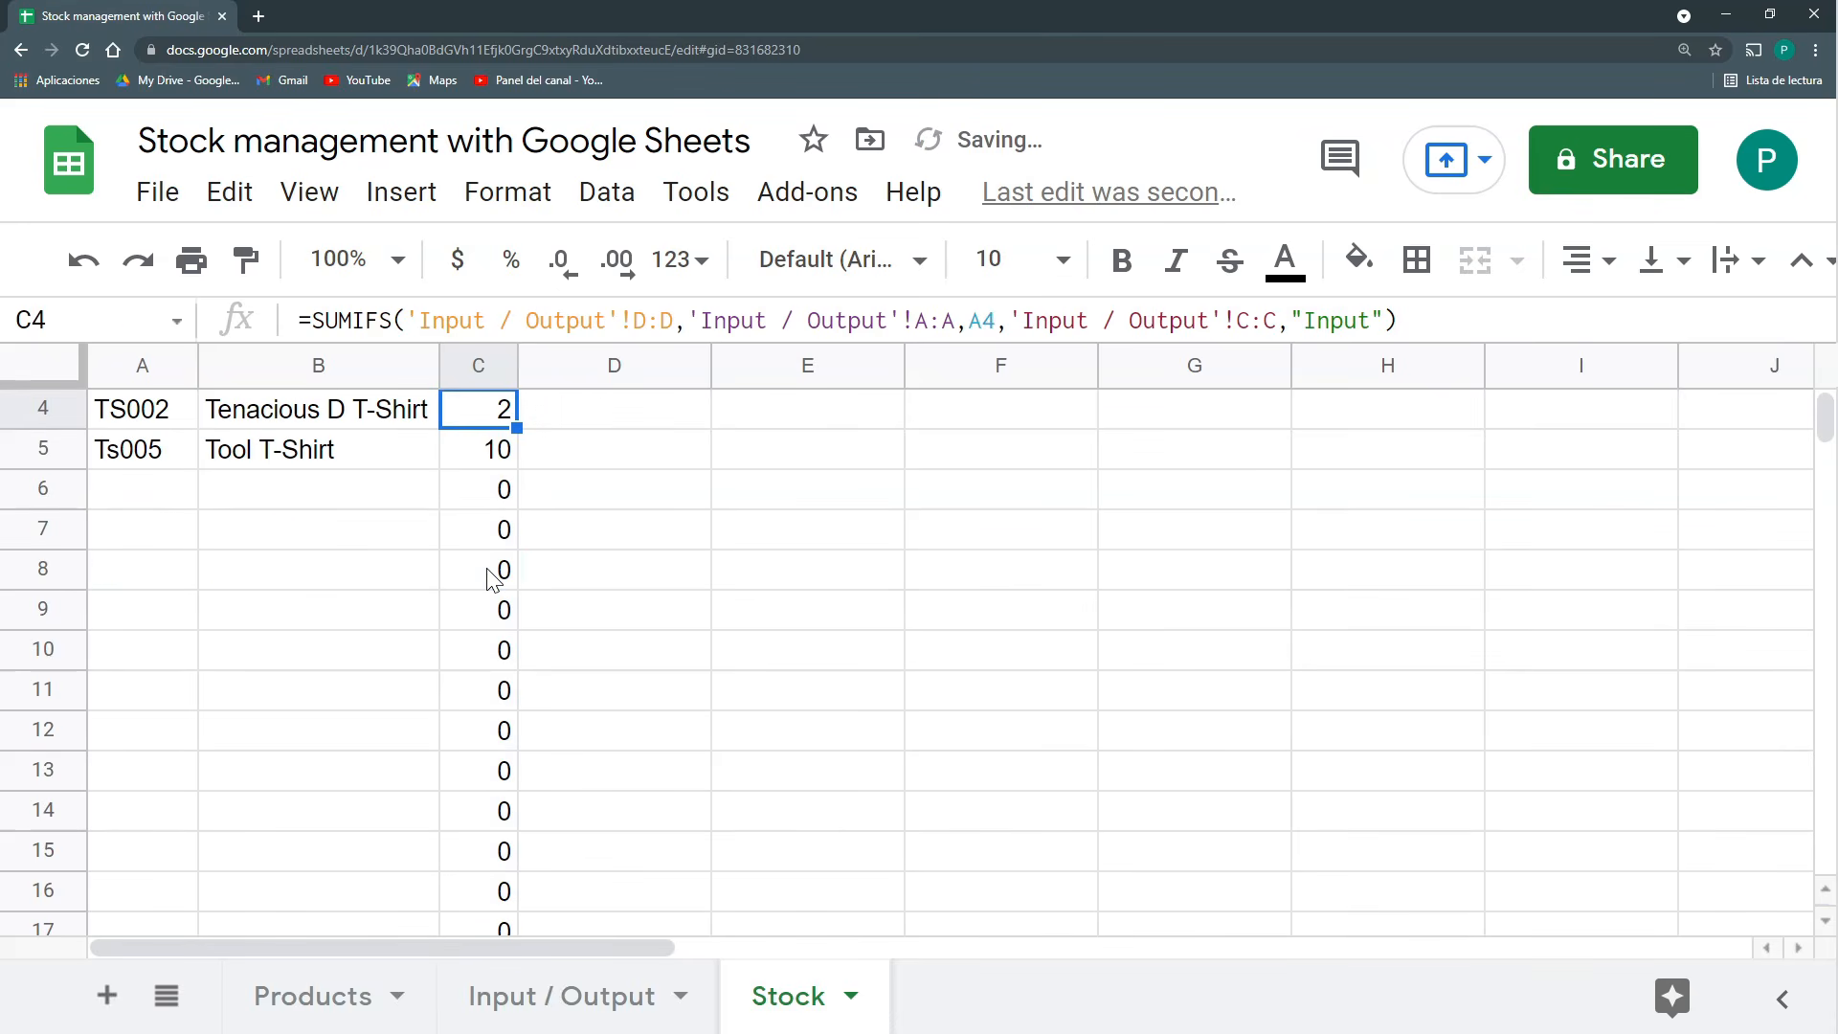
pyautogui.press('Up')
pyautogui.press('Up')
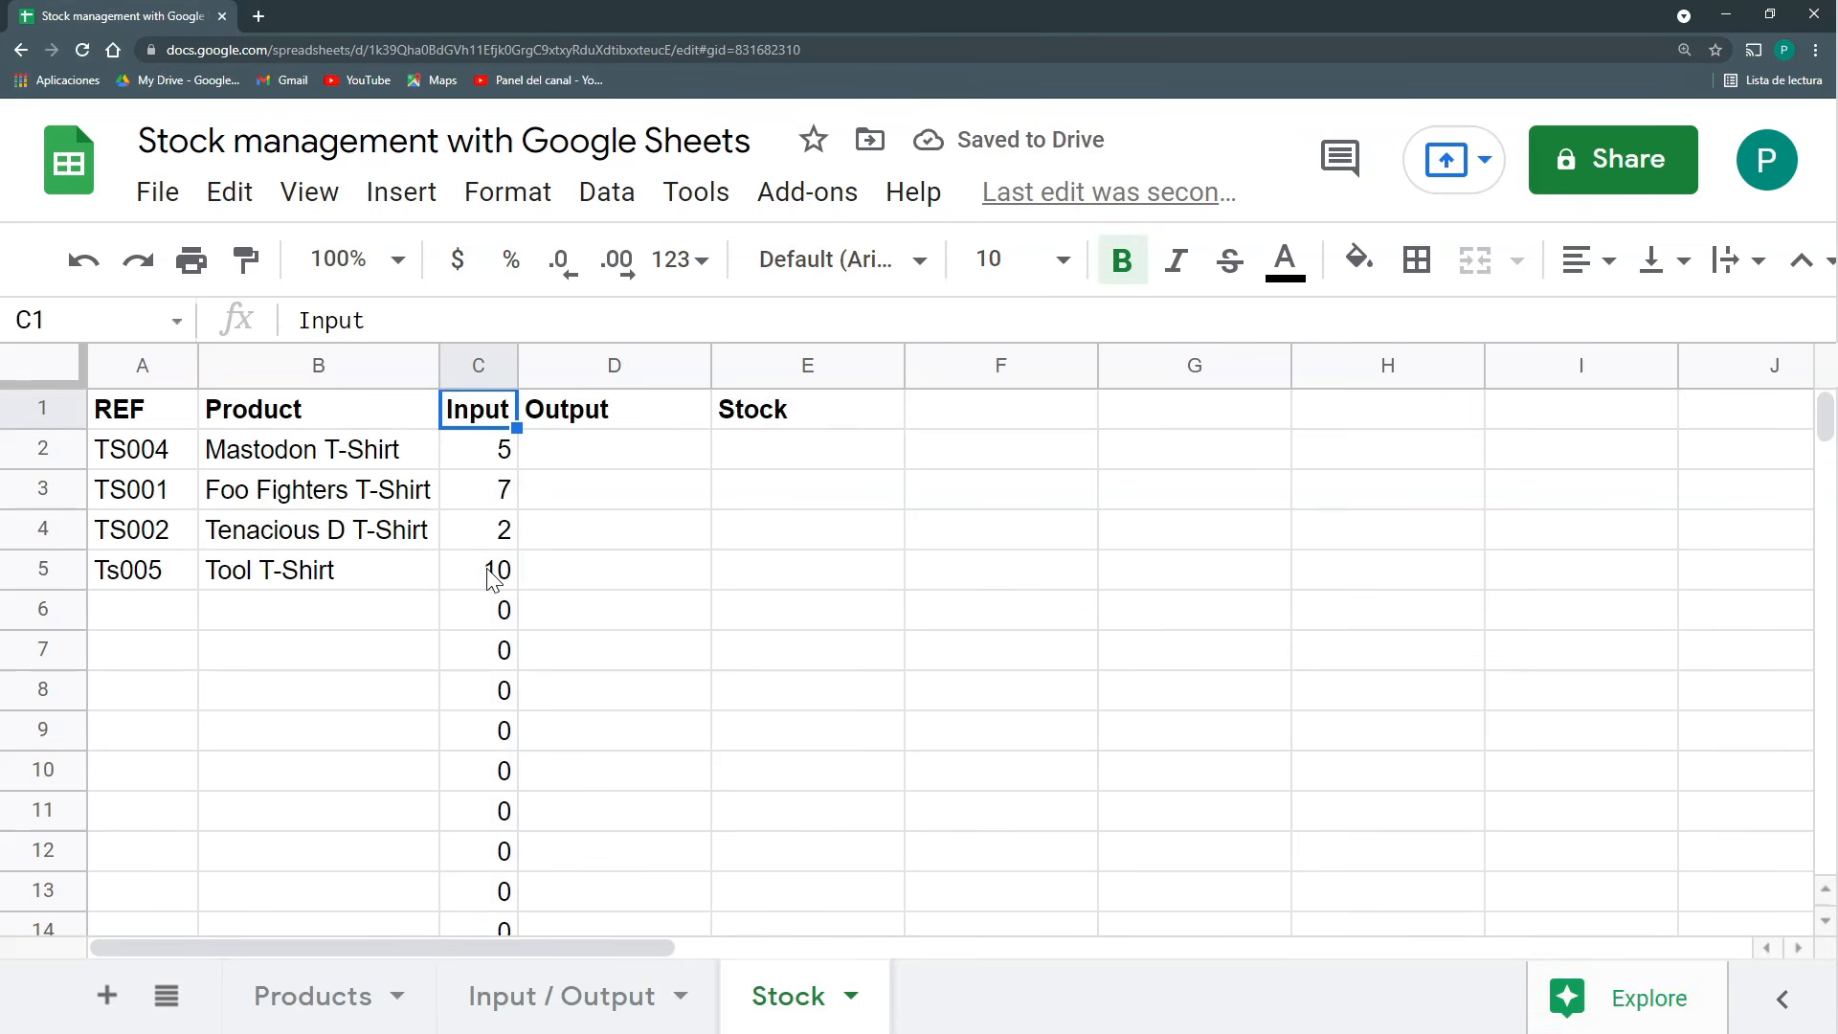
# Wrap the C2 SUMIFS formula in IF(A2="","", …) so rows without a ref stay blank.
pyautogui.click(497, 474)
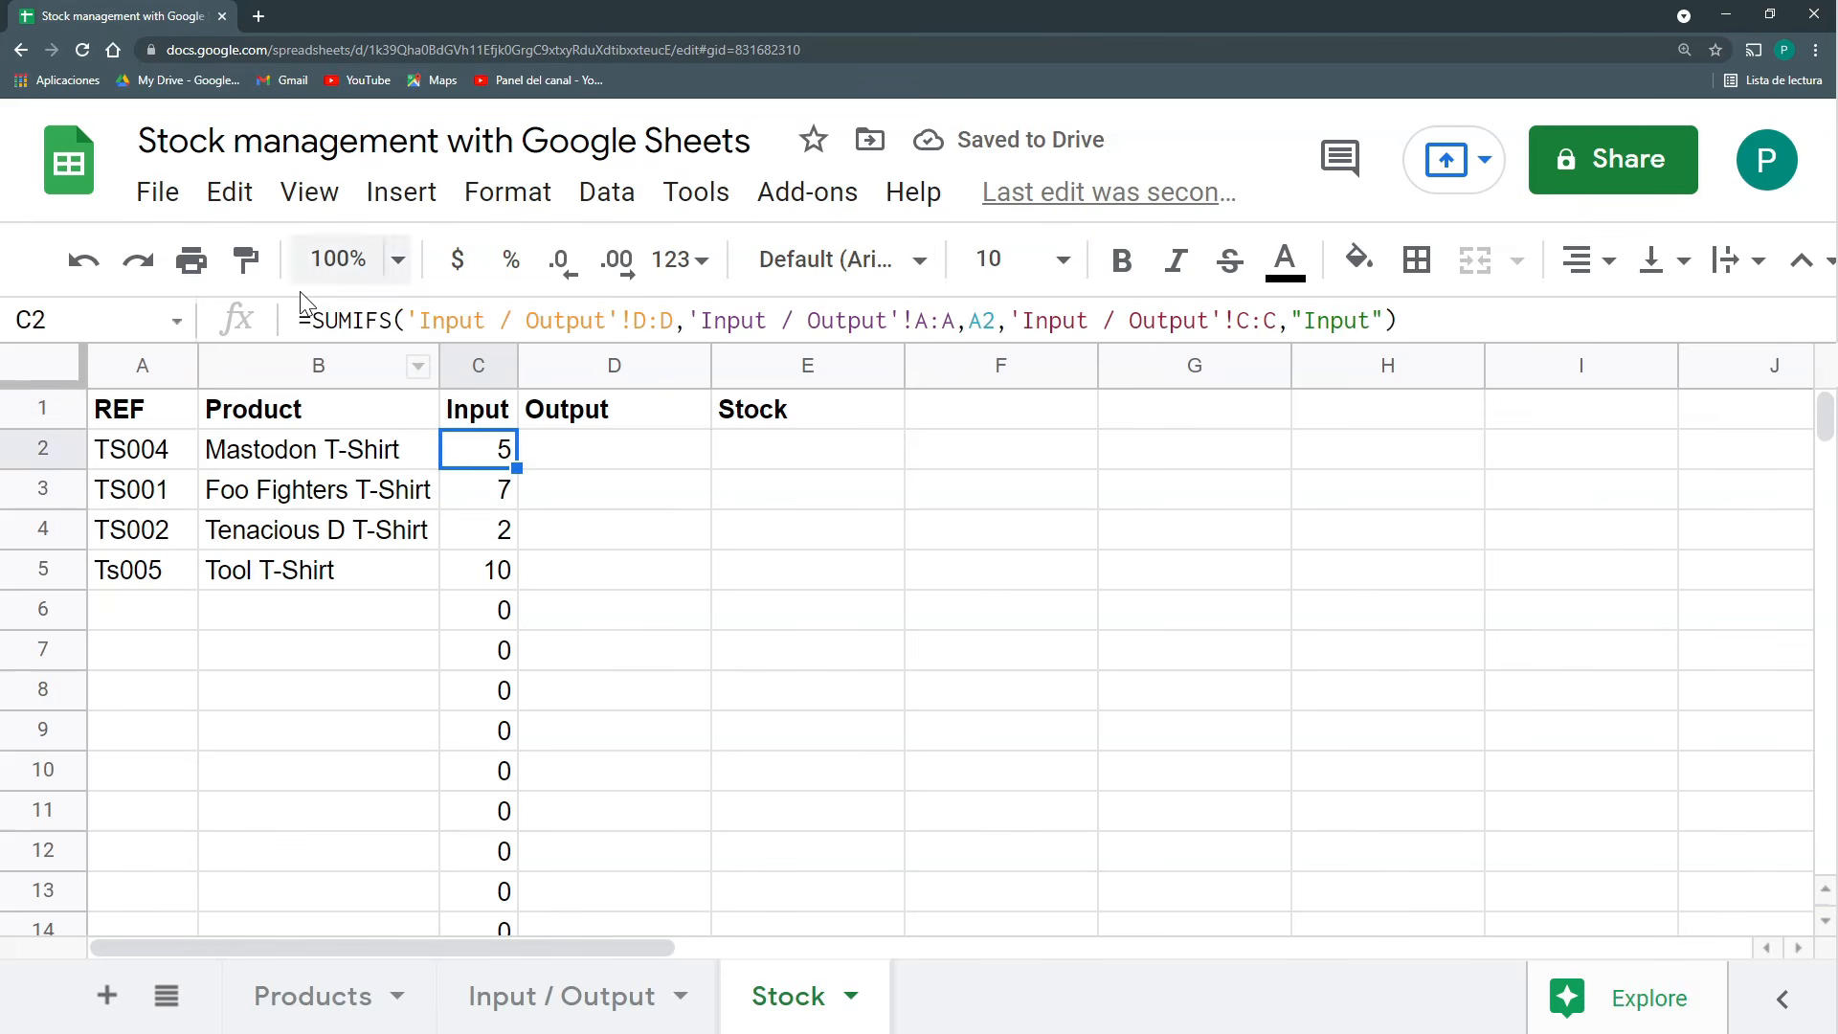
pyautogui.click(310, 320)
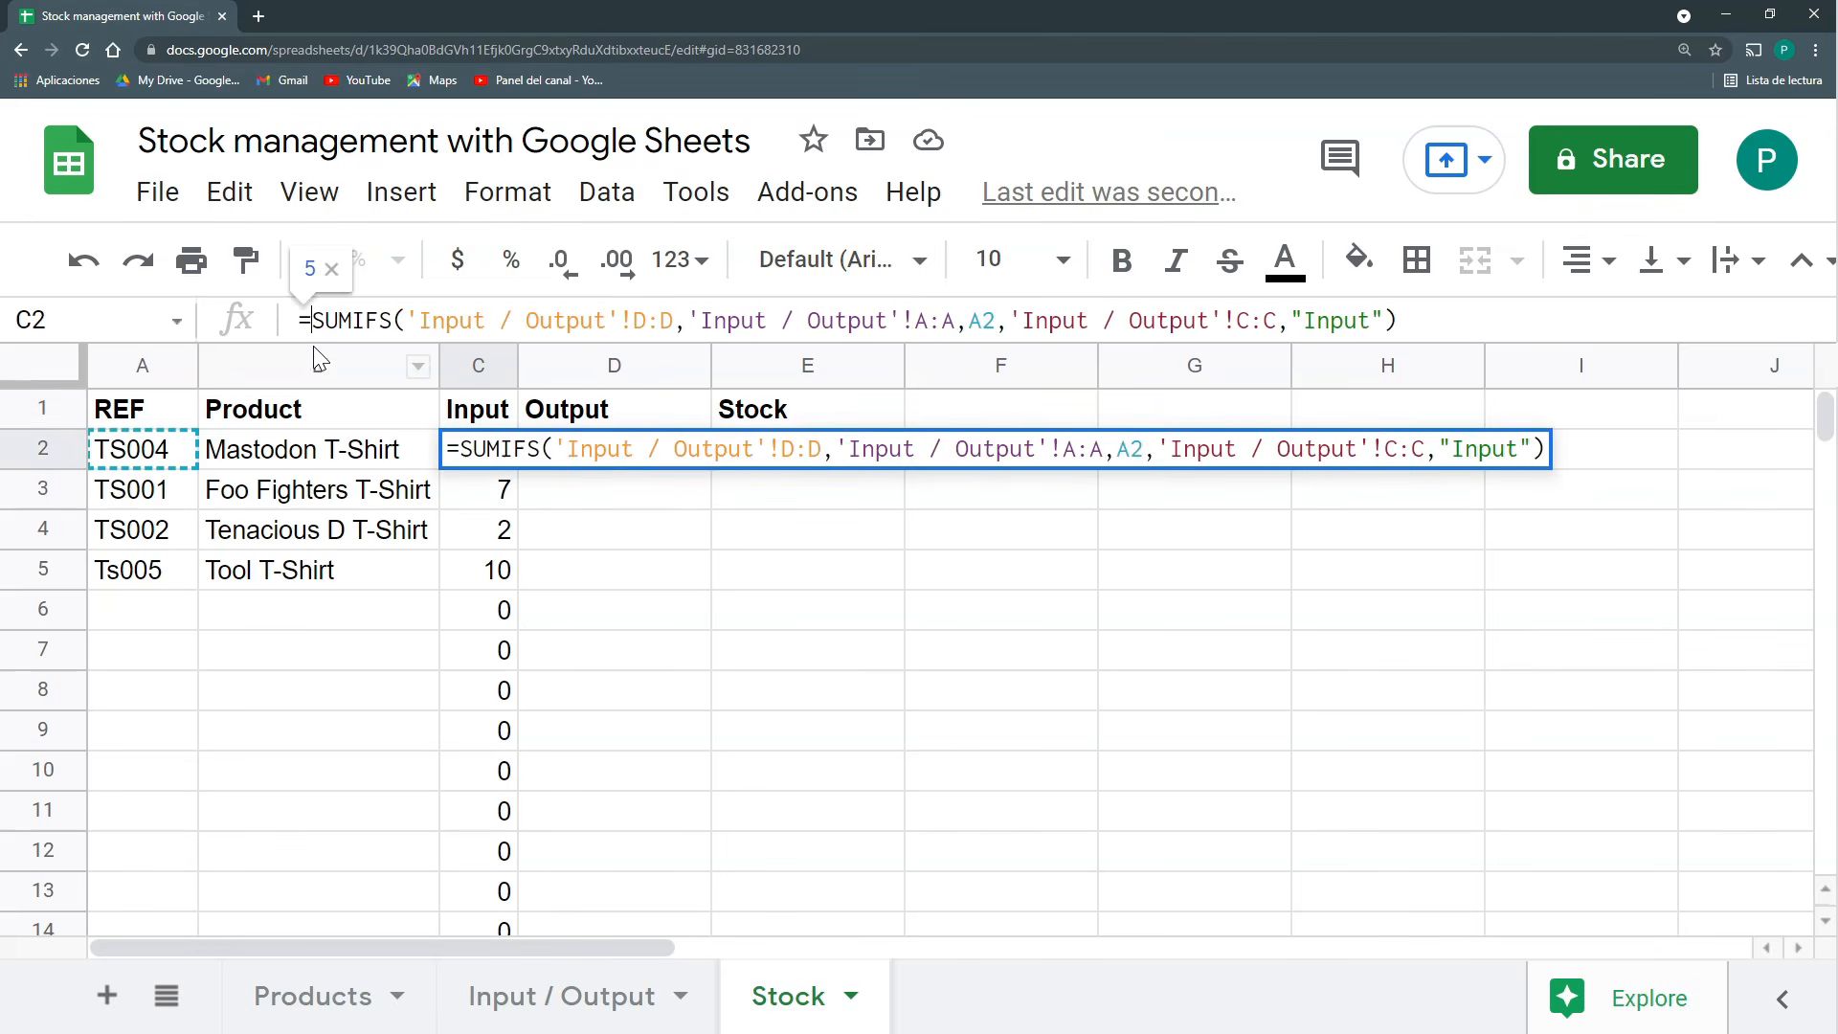
pyautogui.write('IF(')
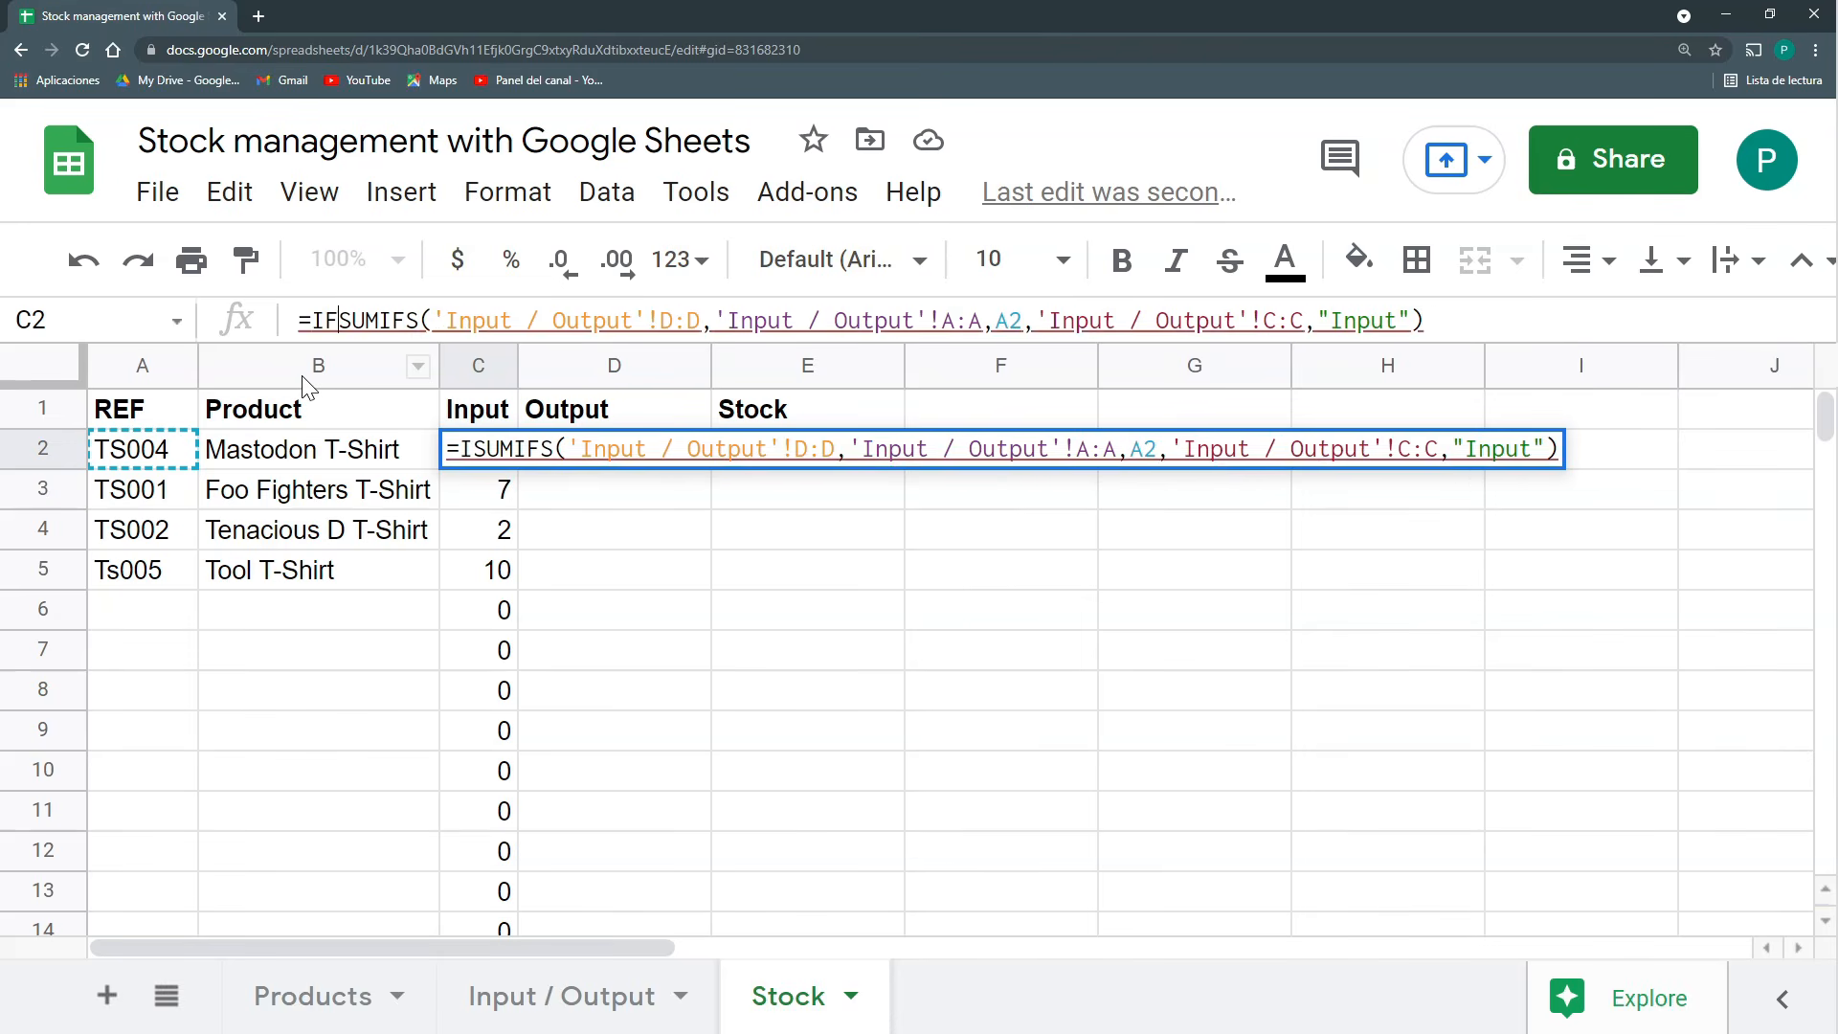
pyautogui.click(168, 461)
pyautogui.write('="";""')
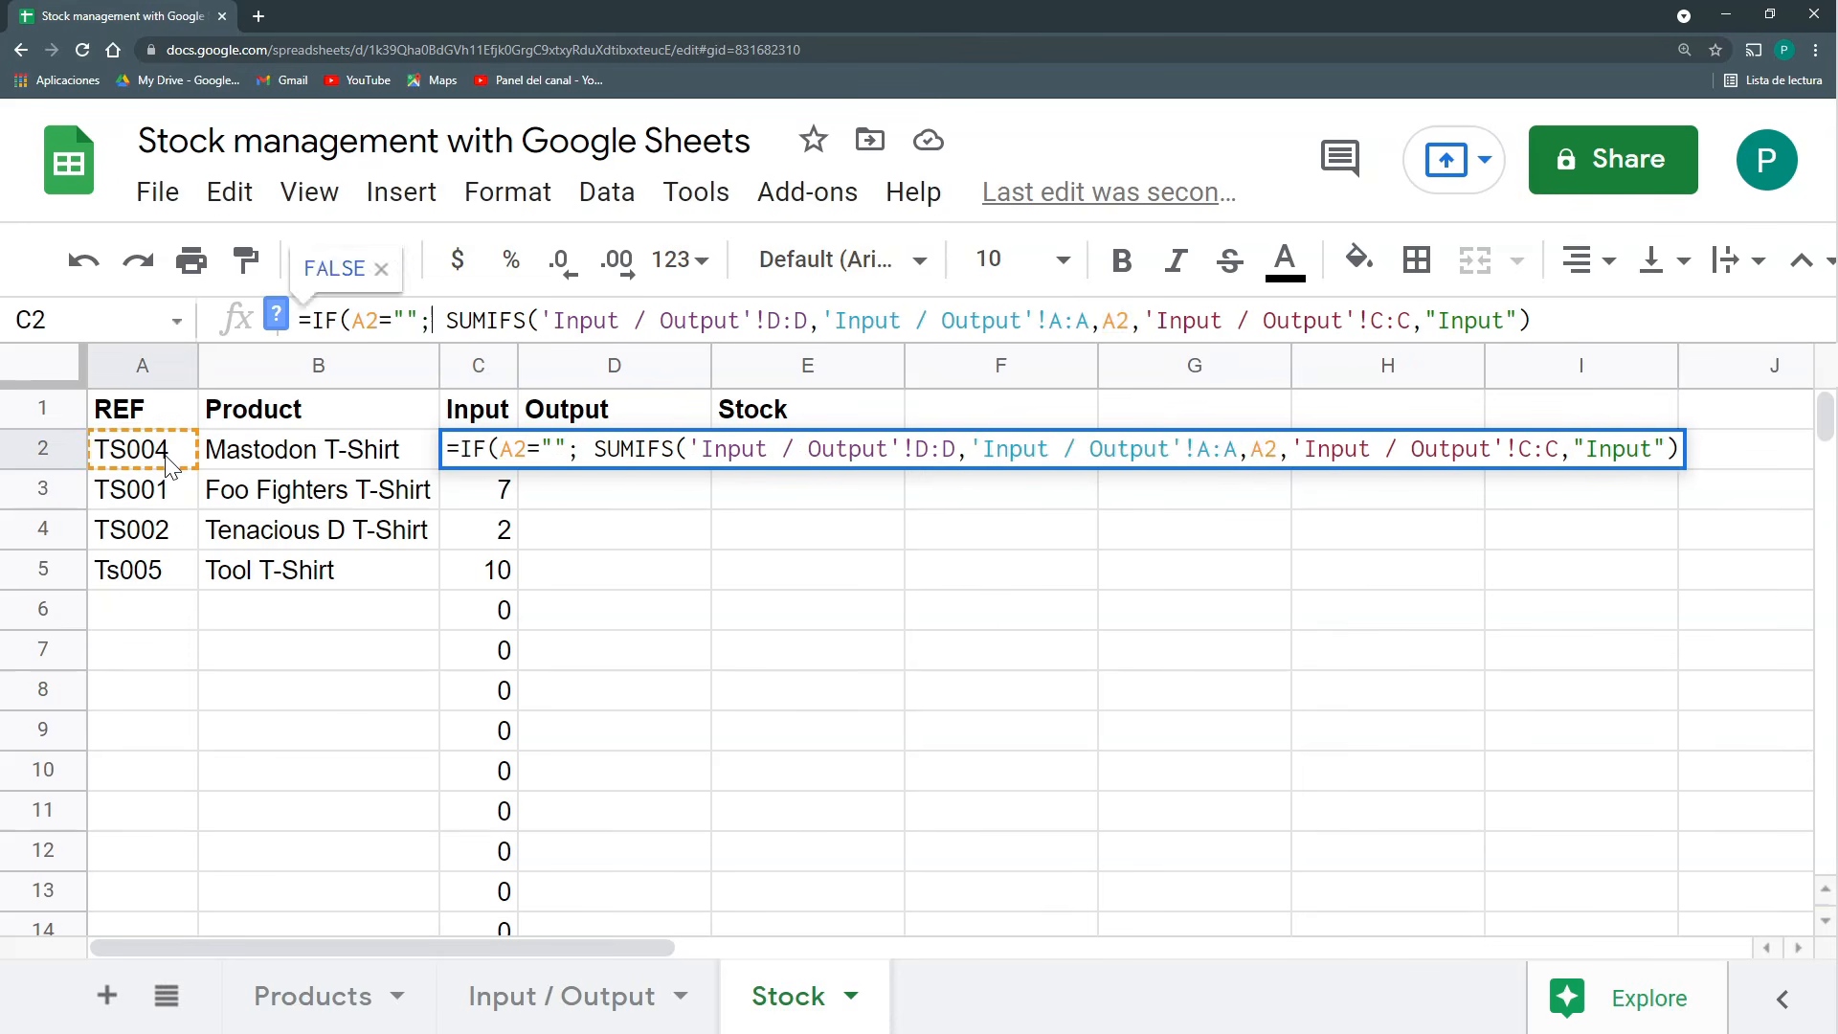
pyautogui.write(';')
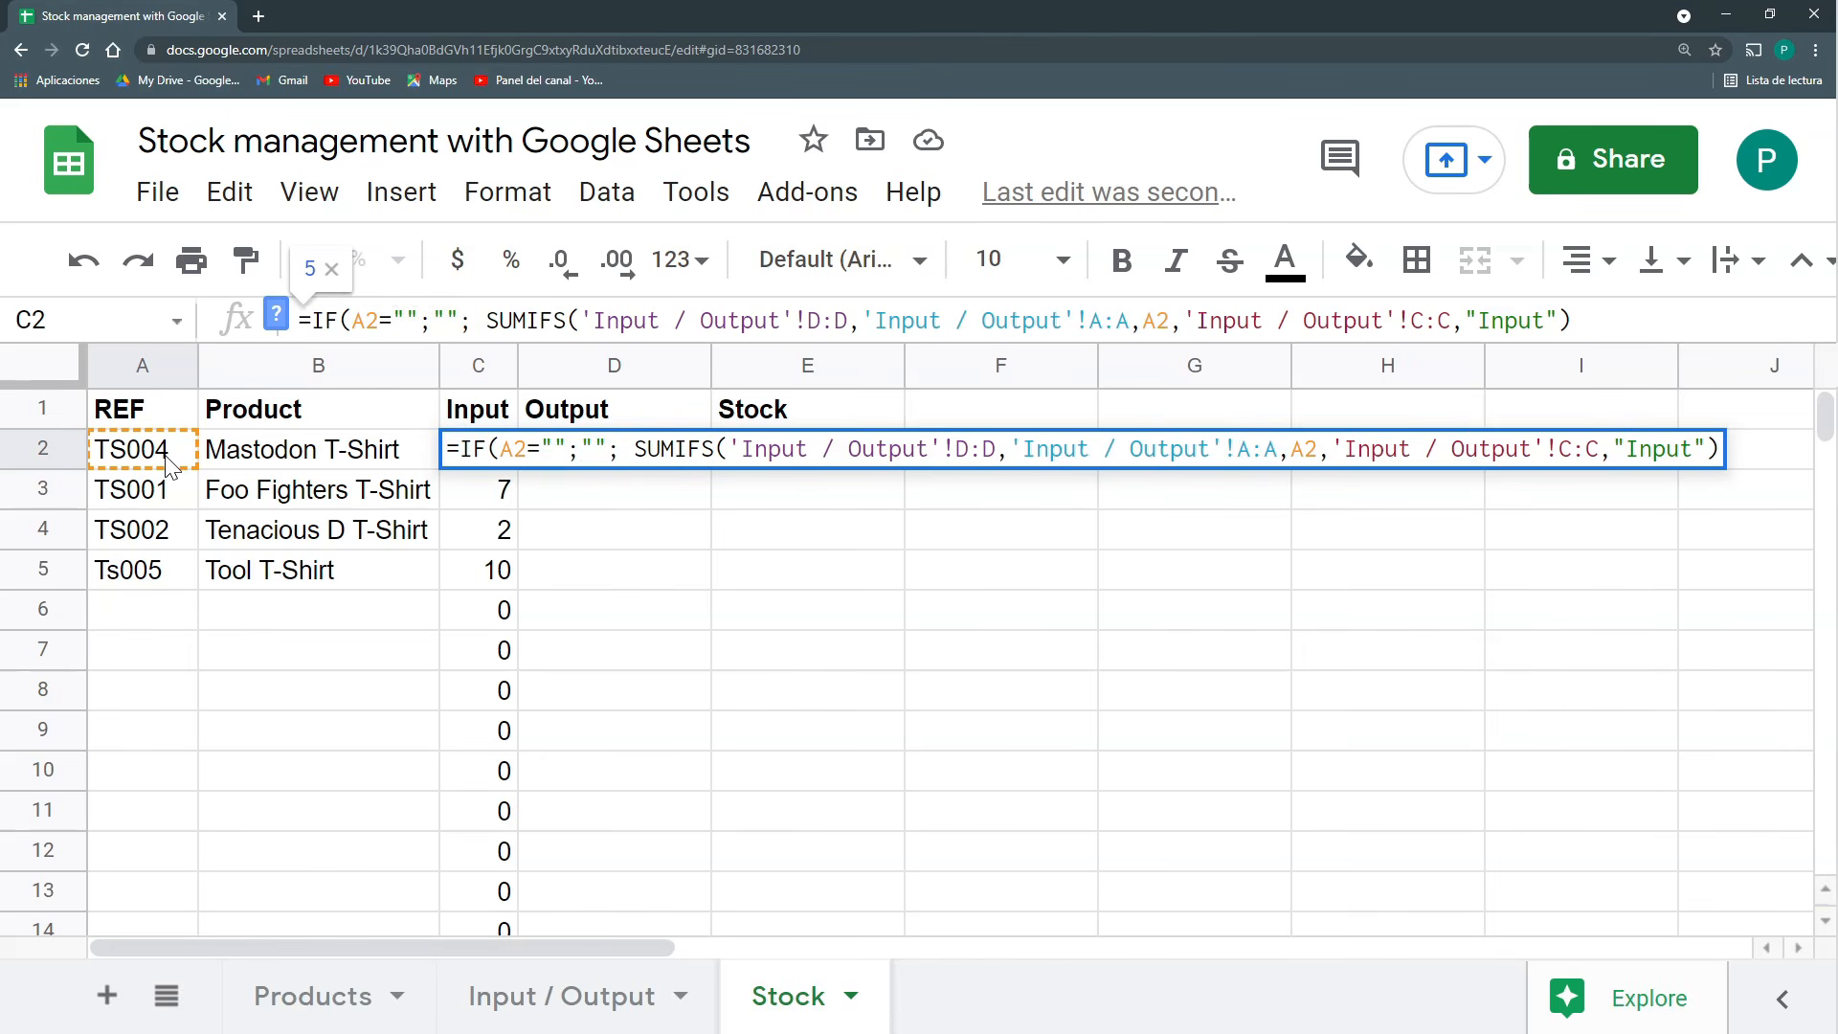
pyautogui.press('Return')
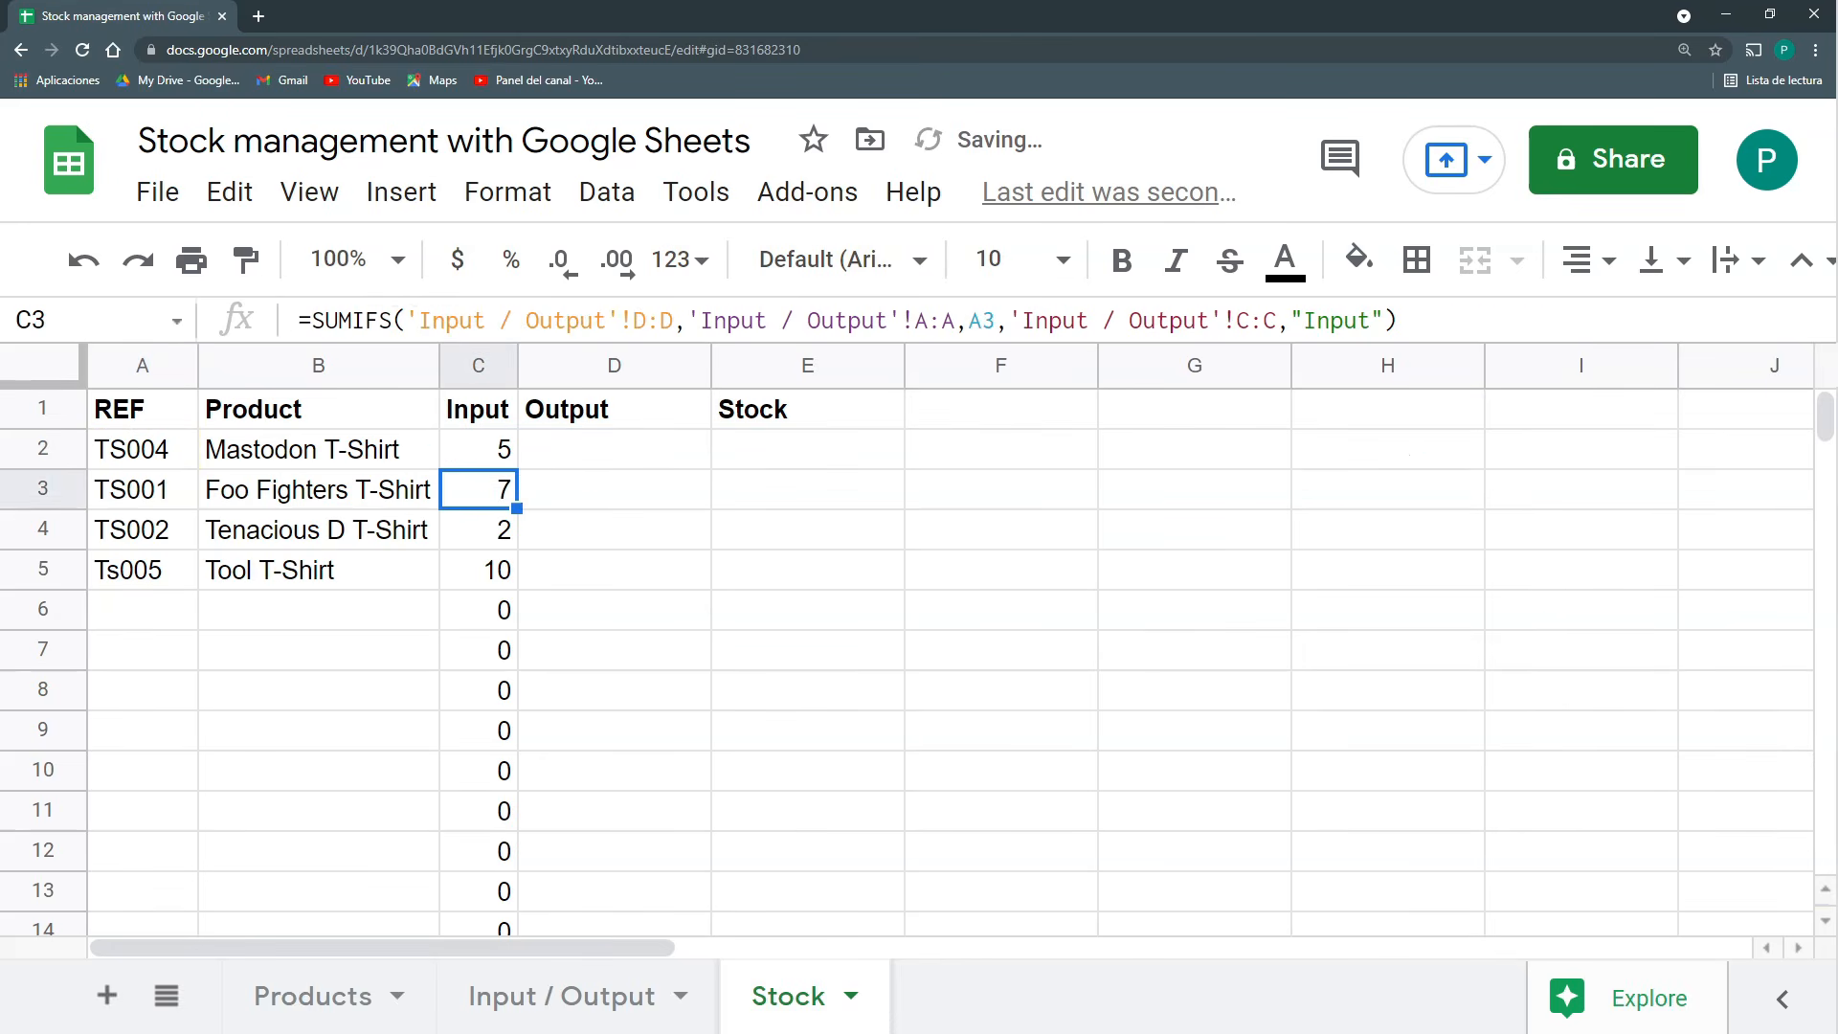
# Copy the IF and SUMIFS formula from C2 down column C to row 1000.
pyautogui.click(504, 458)
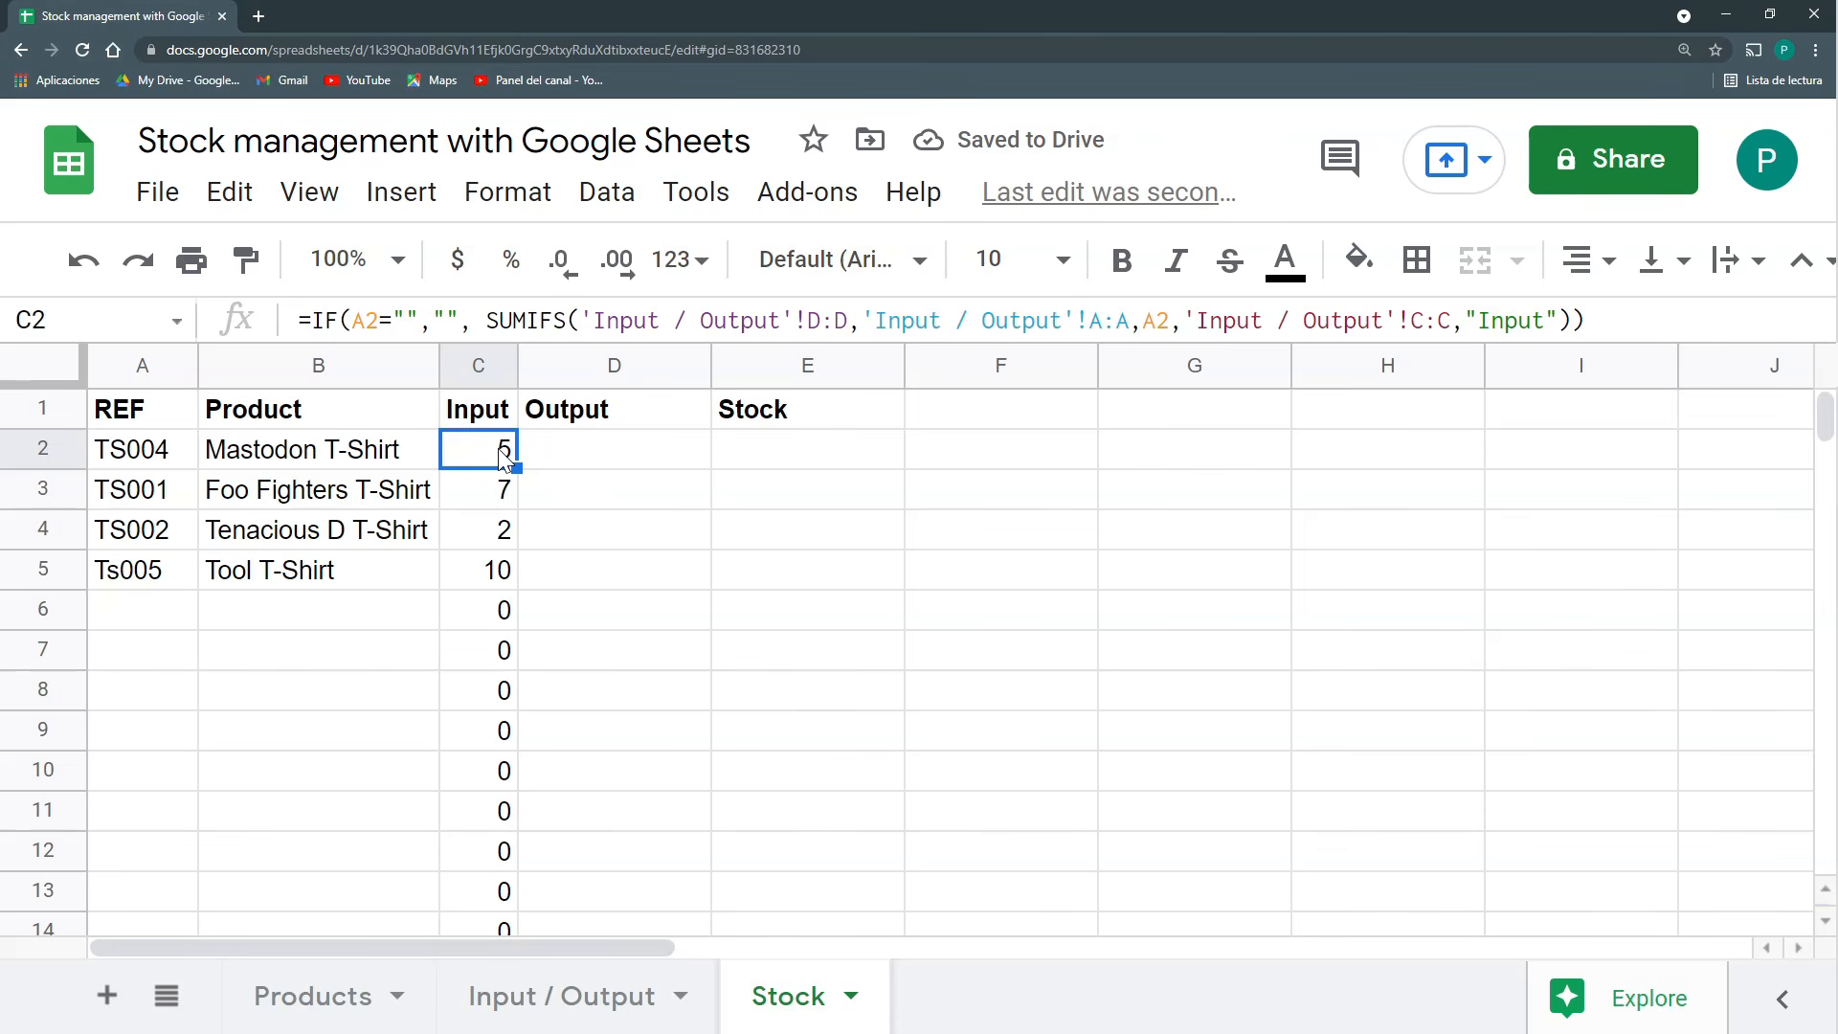
pyautogui.hotkey('ctrl', 'c')
pyautogui.hotkey('ctrl', 'shift', 'Down')
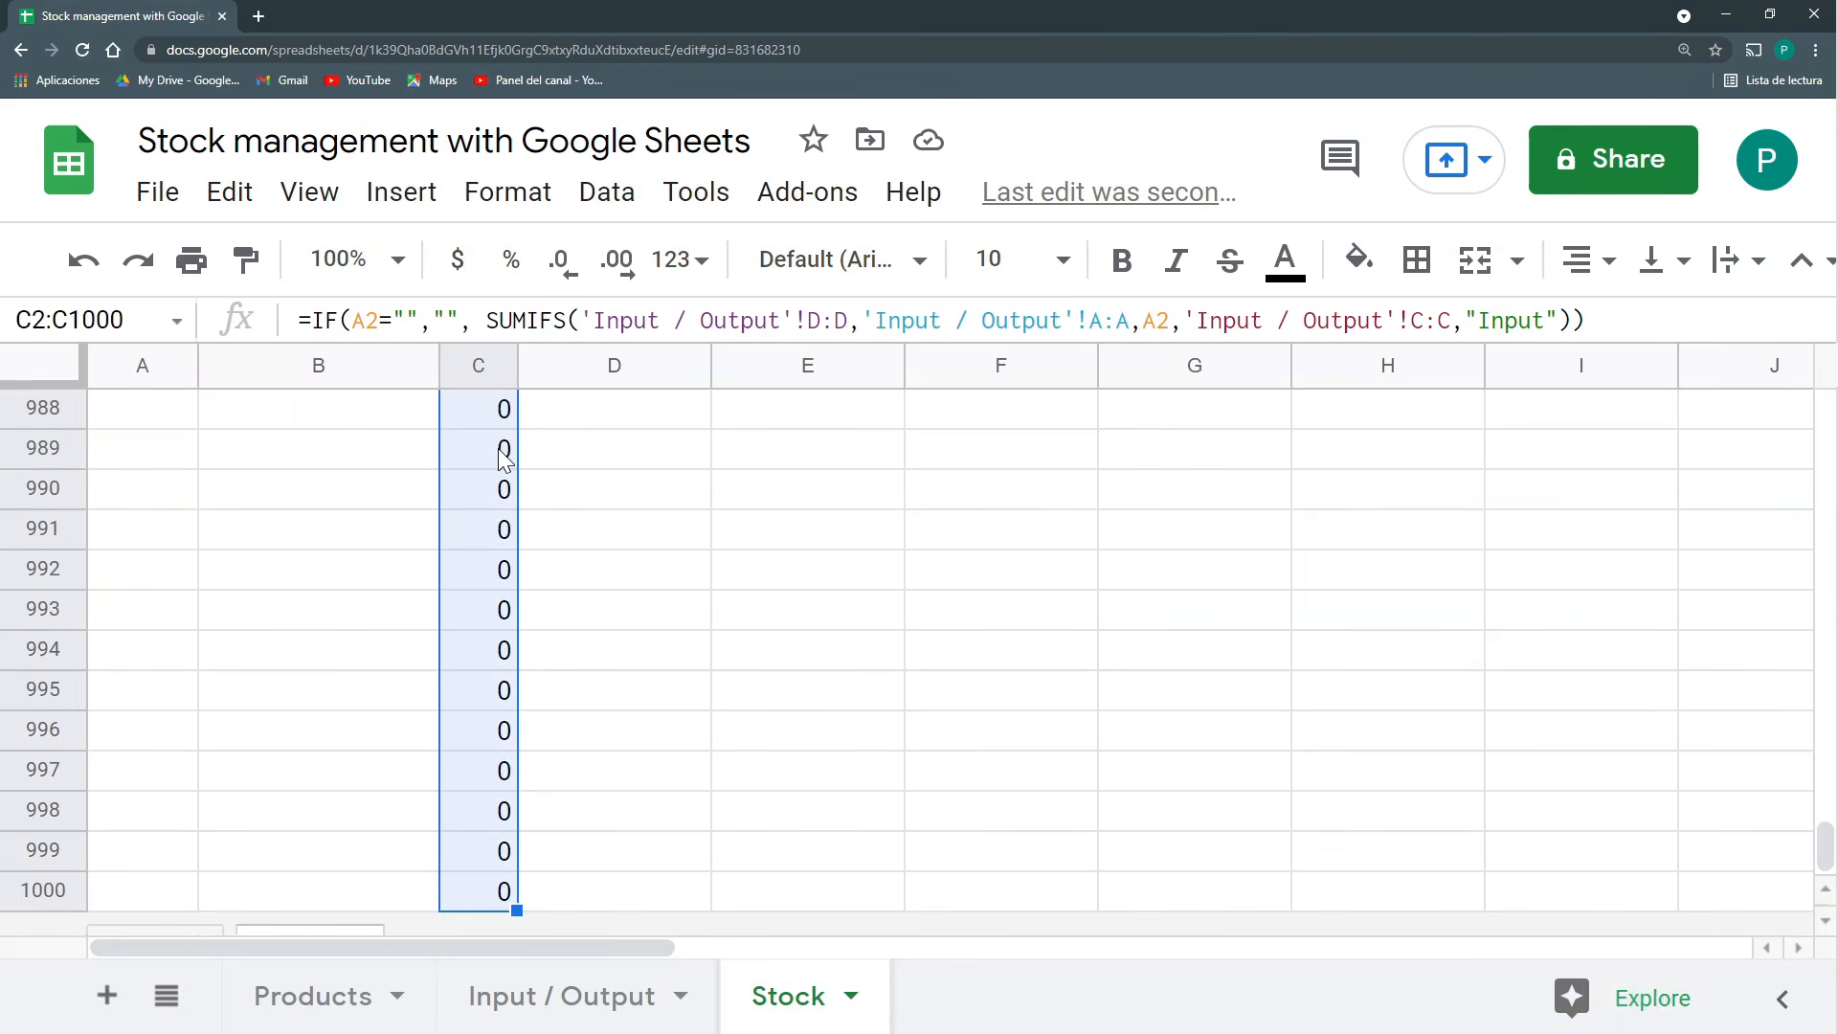
pyautogui.hotkey('ctrl', 'v')
pyautogui.press('Right')
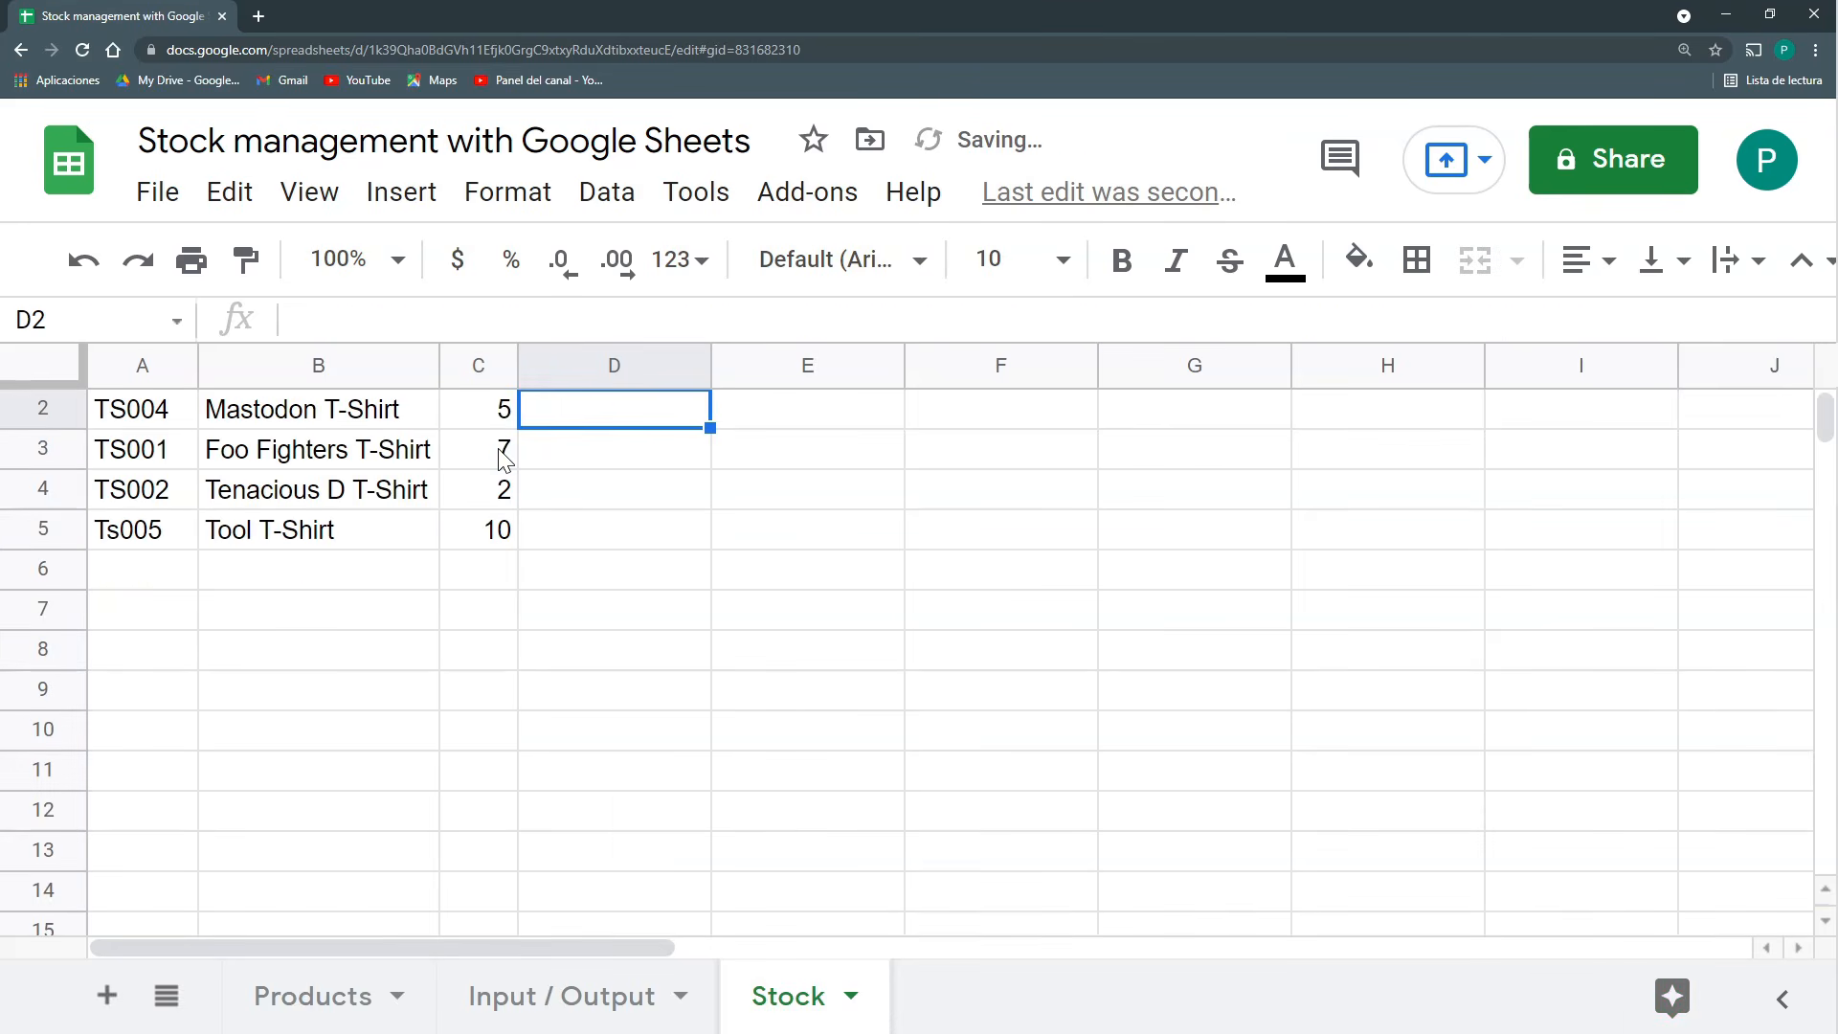
pyautogui.press('Up')
pyautogui.press('Down')
pyautogui.press('Left')
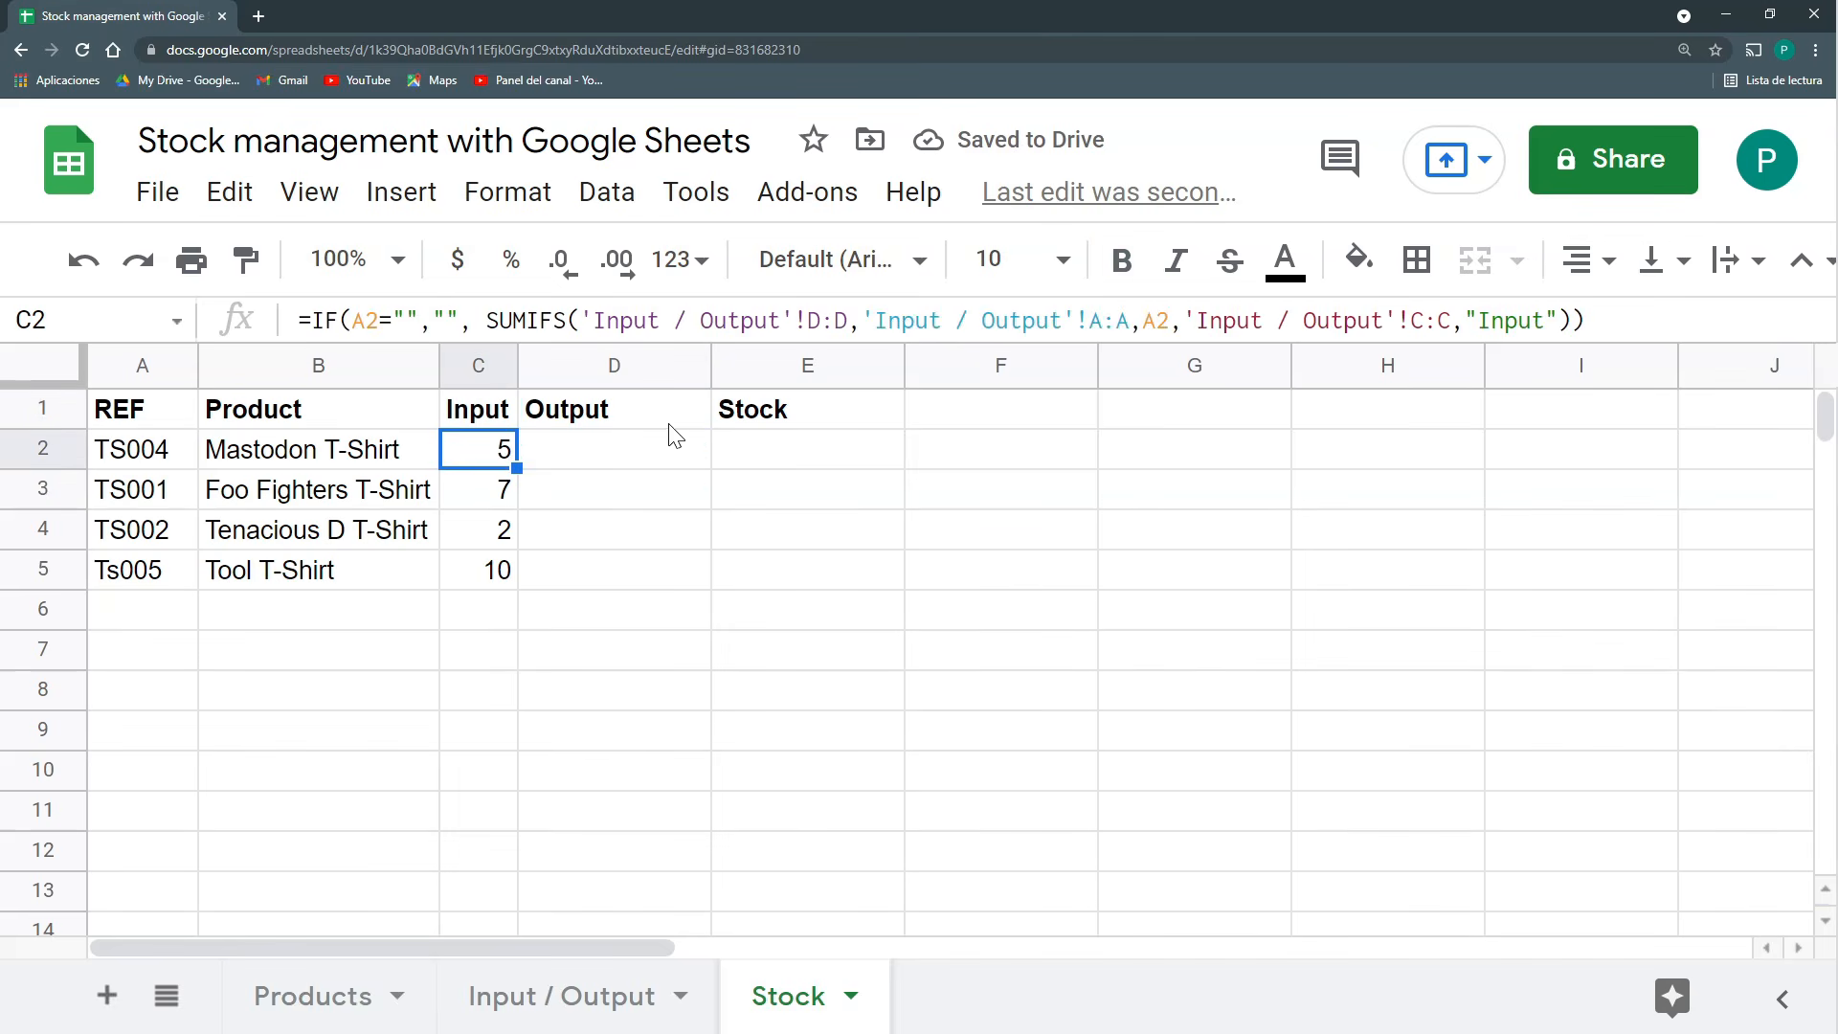
# Copy the C2 formula into D2 with "Output" as the SUMIFS criterion, and fill the Output column down to D5.
pyautogui.moveTo(1589, 320); pyautogui.dragTo(312, 320)
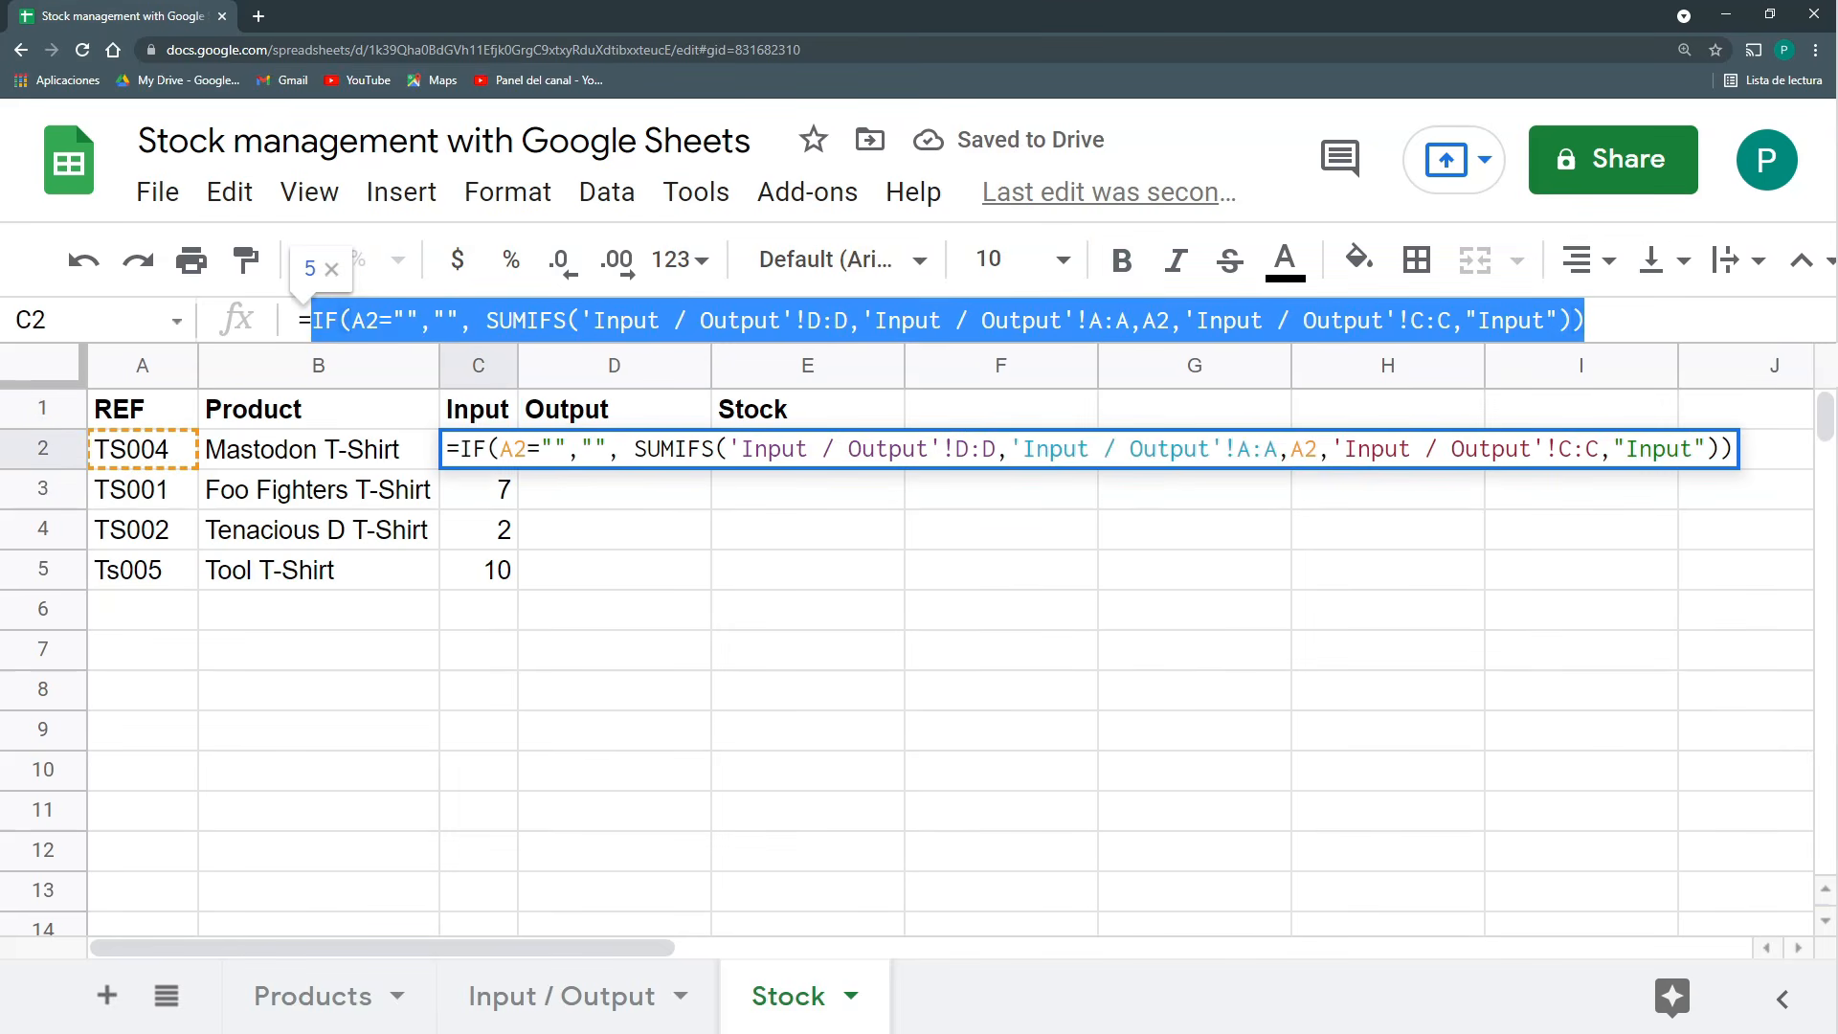
pyautogui.press('Escape')
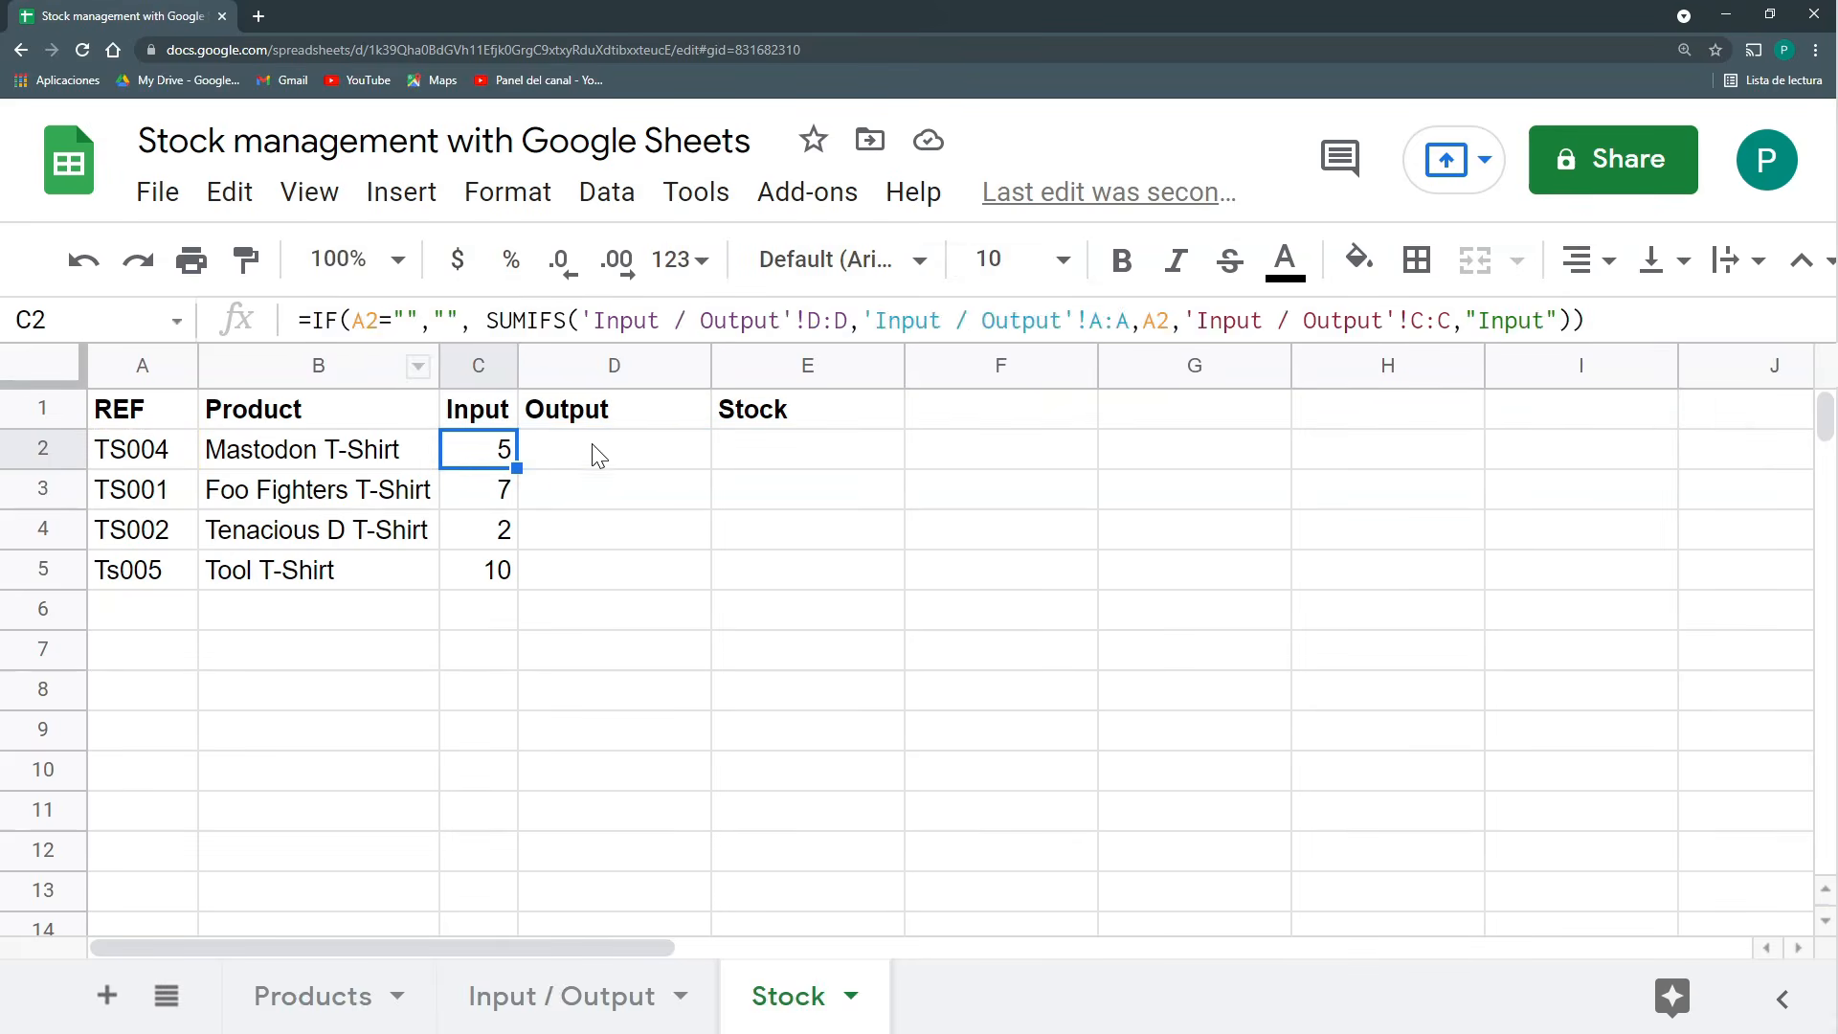
pyautogui.click(651, 451)
pyautogui.press('Return')
pyautogui.hotkey('ctrl', 'v')
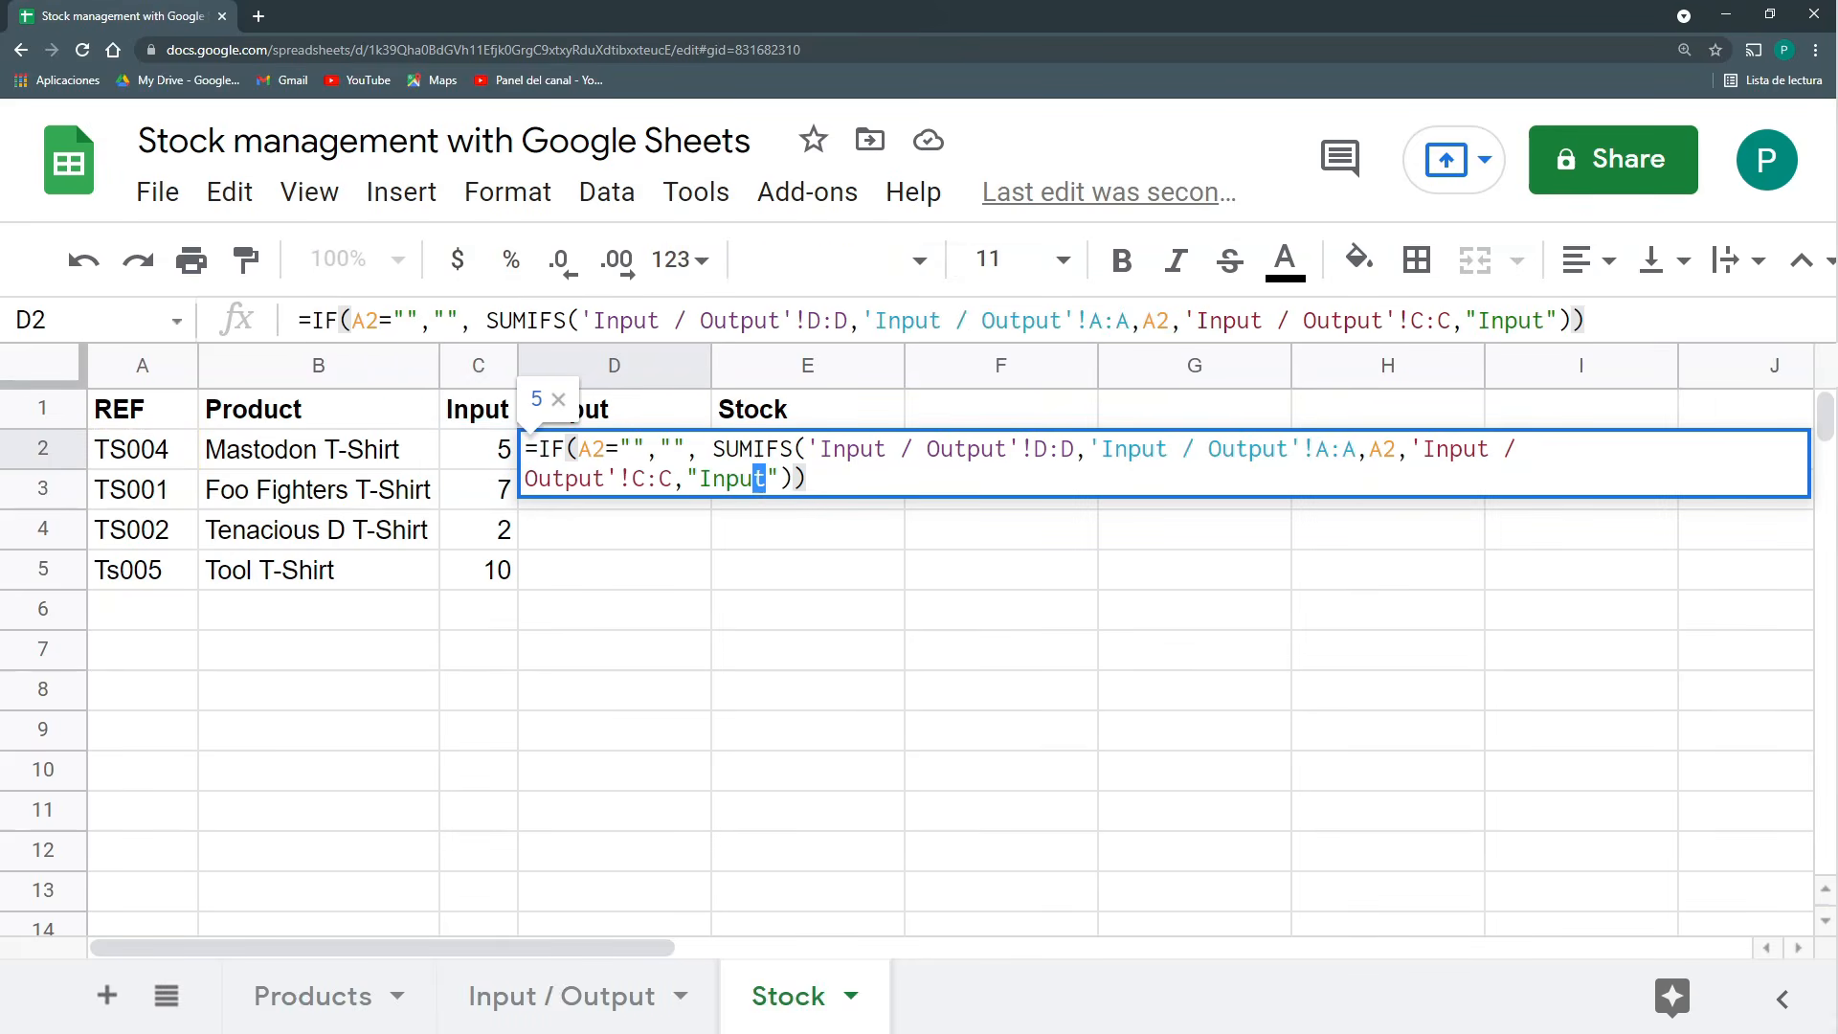
pyautogui.click(726, 479)
pyautogui.moveTo(726, 479); pyautogui.dragTo(699, 479)
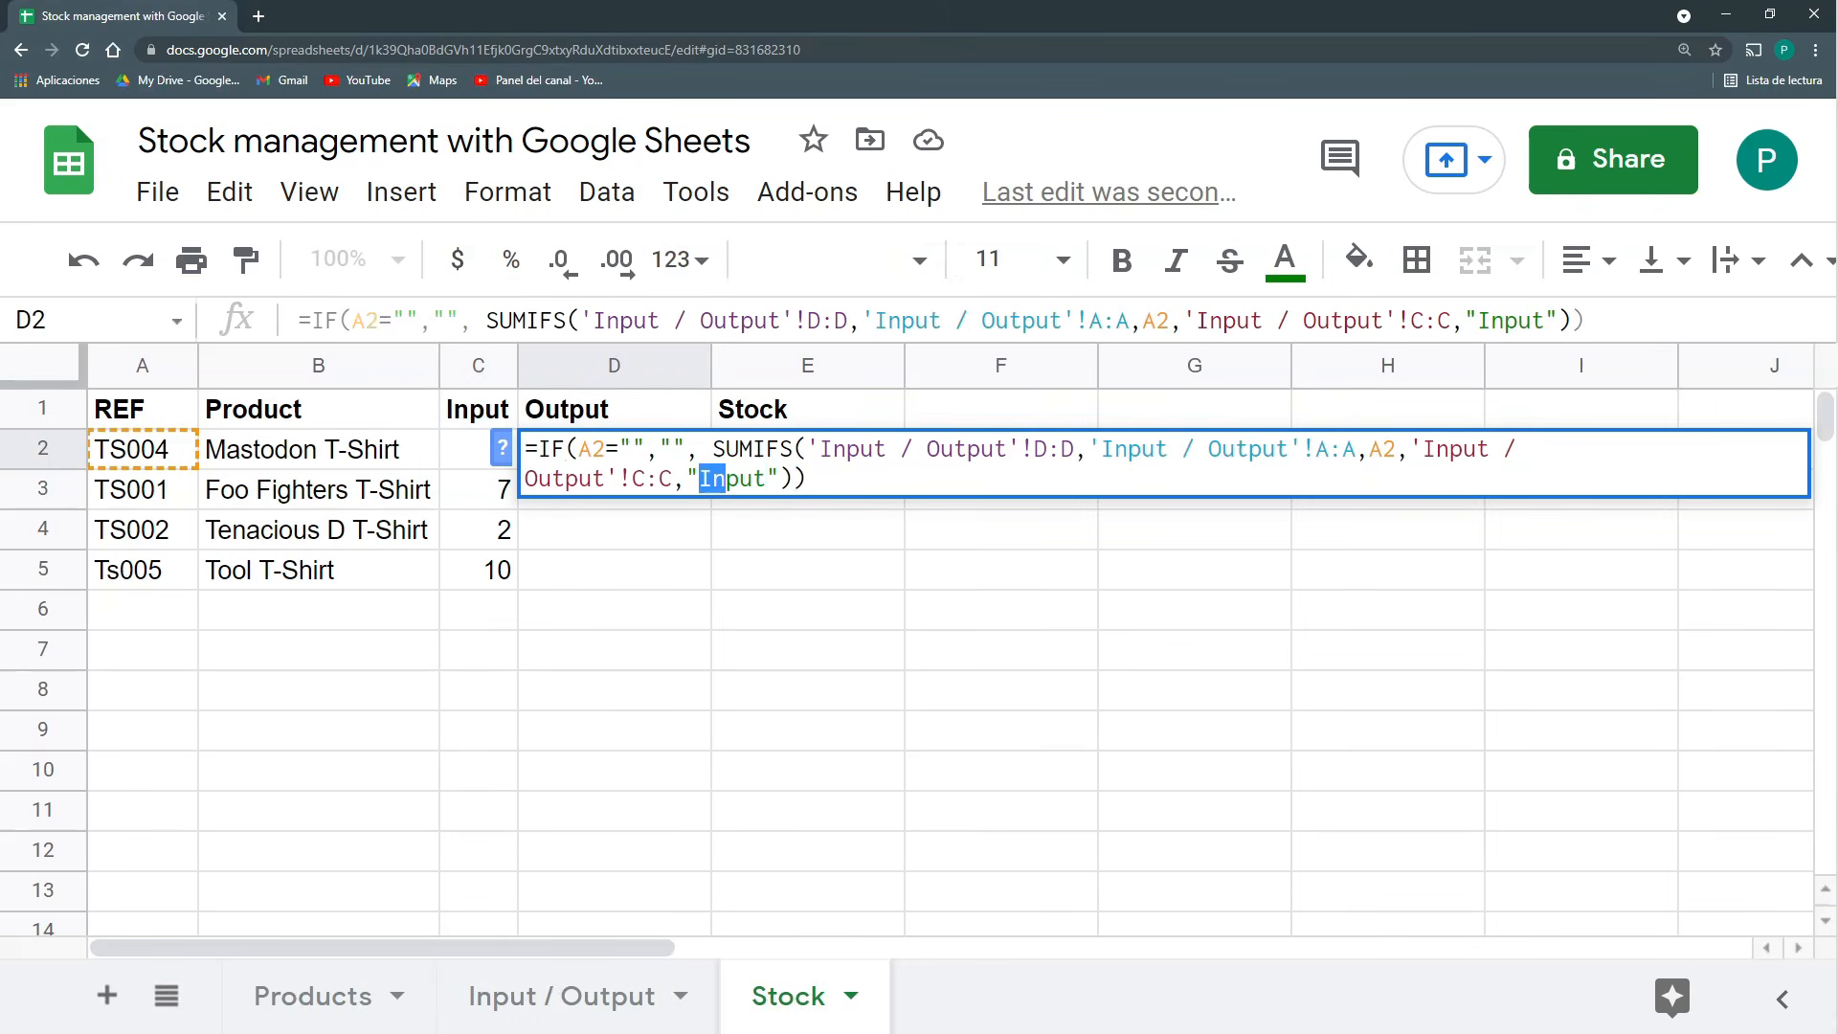
pyautogui.write('oUT')
pyautogui.press('Return')
pyautogui.click(761, 693)
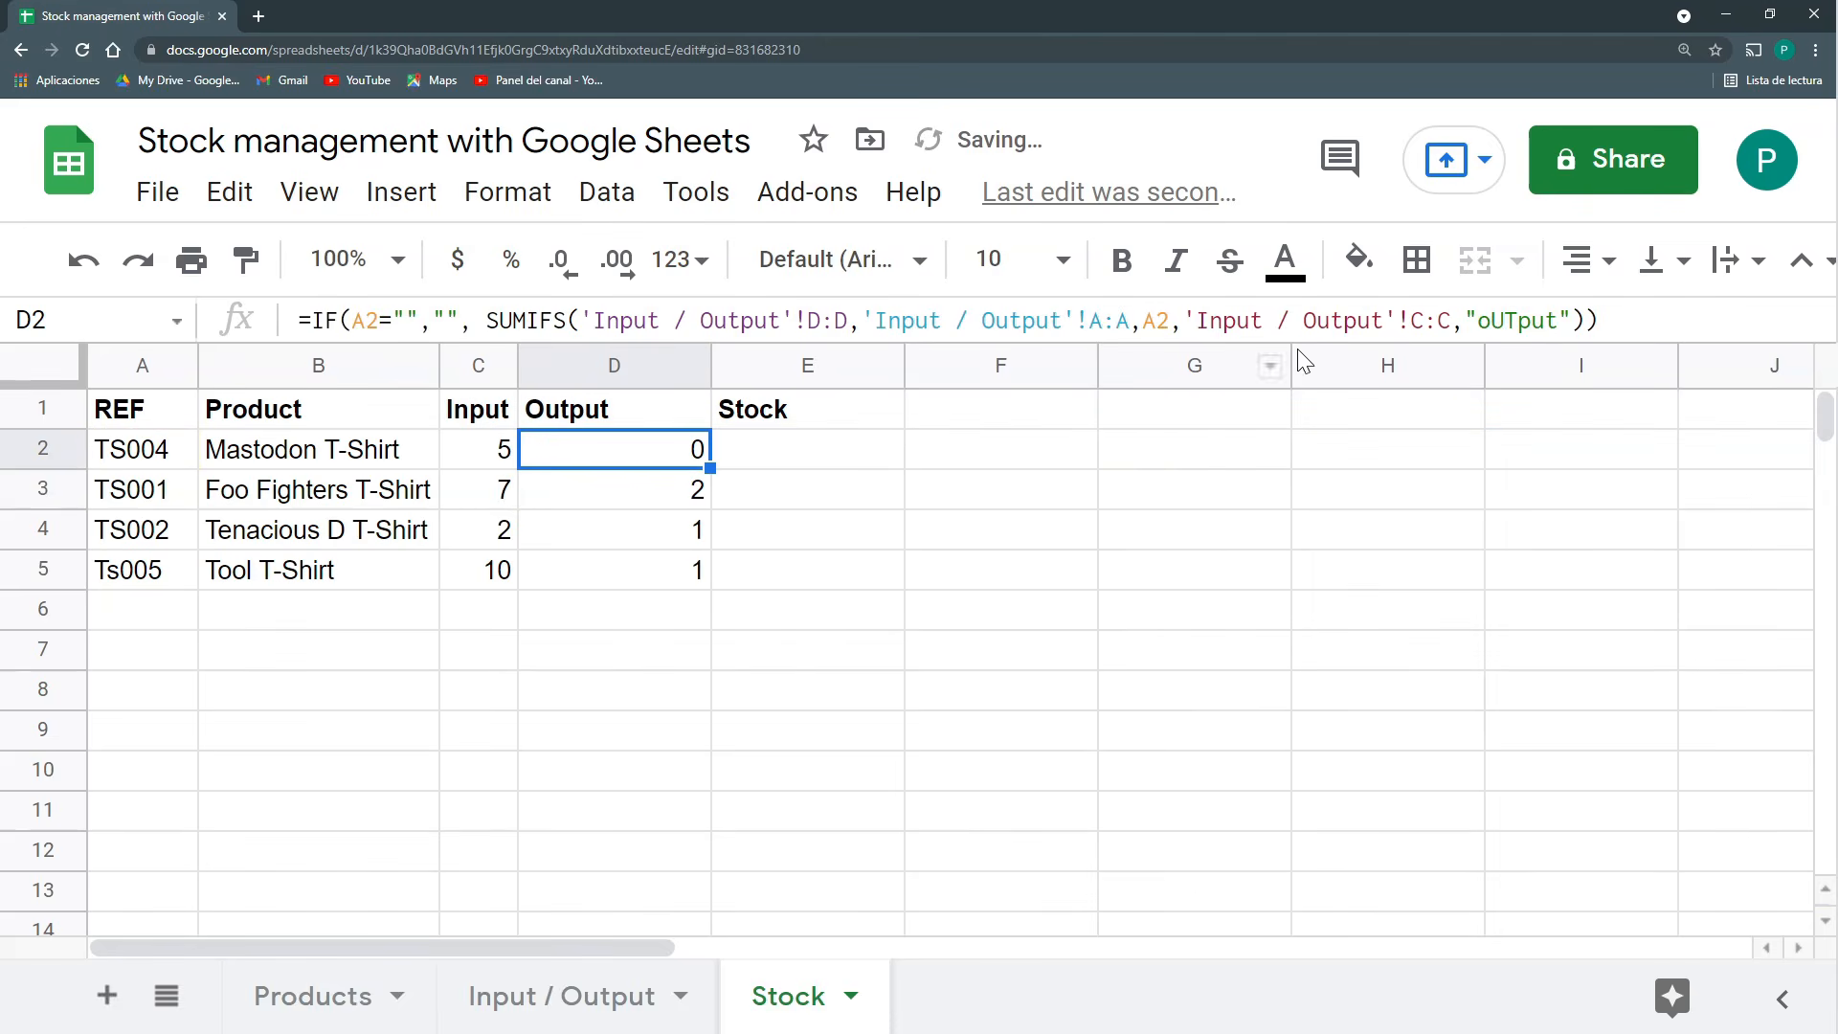
pyautogui.moveTo(1517, 320); pyautogui.dragTo(1478, 321)
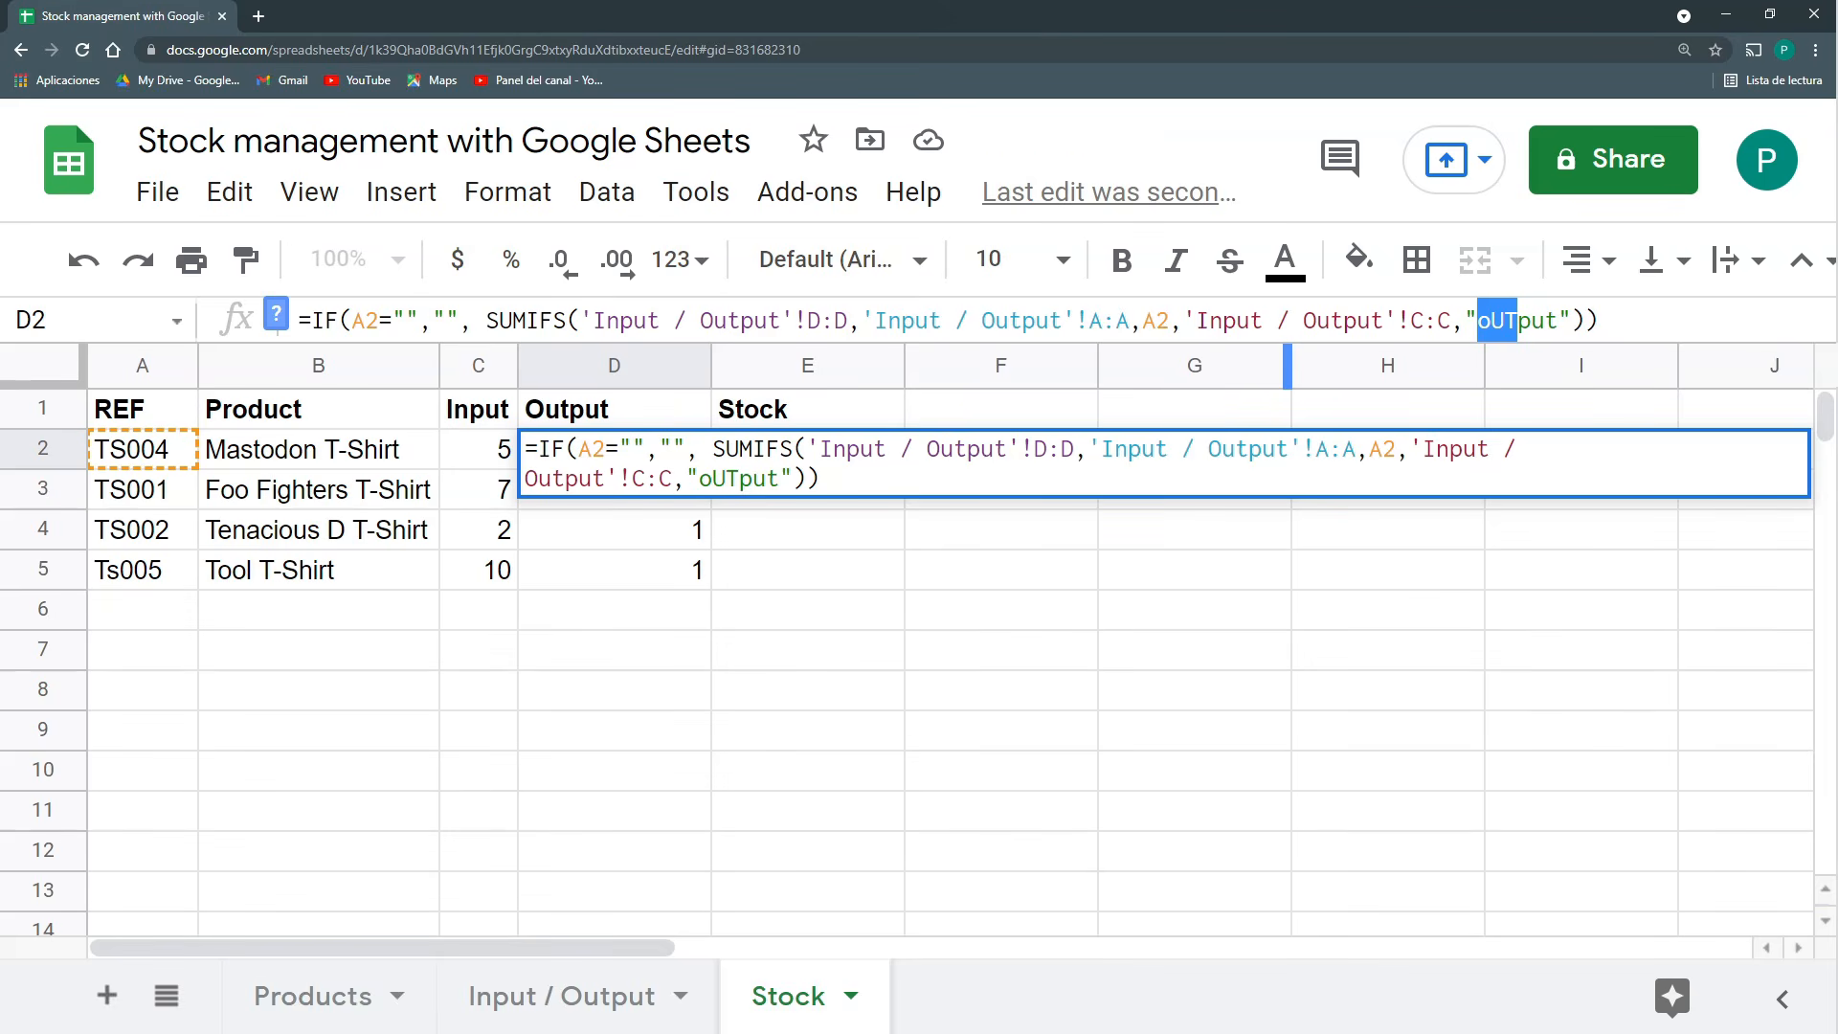
pyautogui.write('Out')
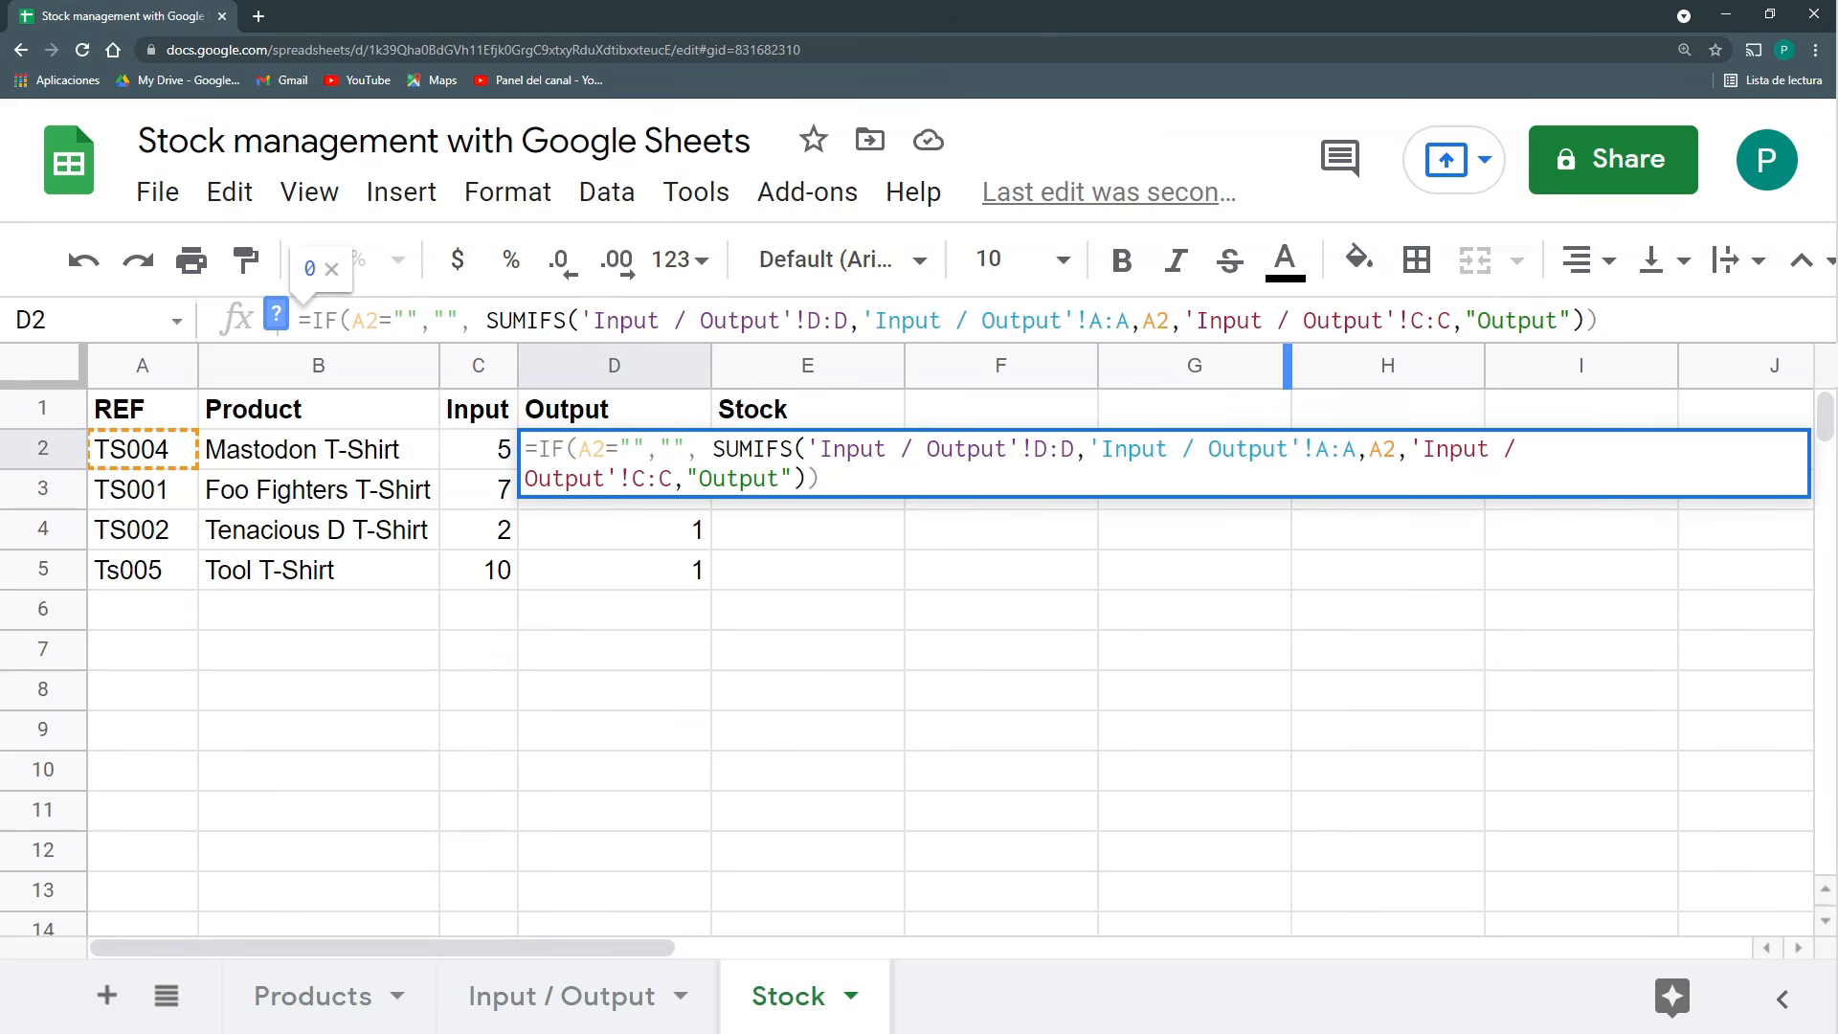
# Enter =C2-D2 in E2 under Stock and fill the formula down to E7.
pyautogui.click(780, 456)
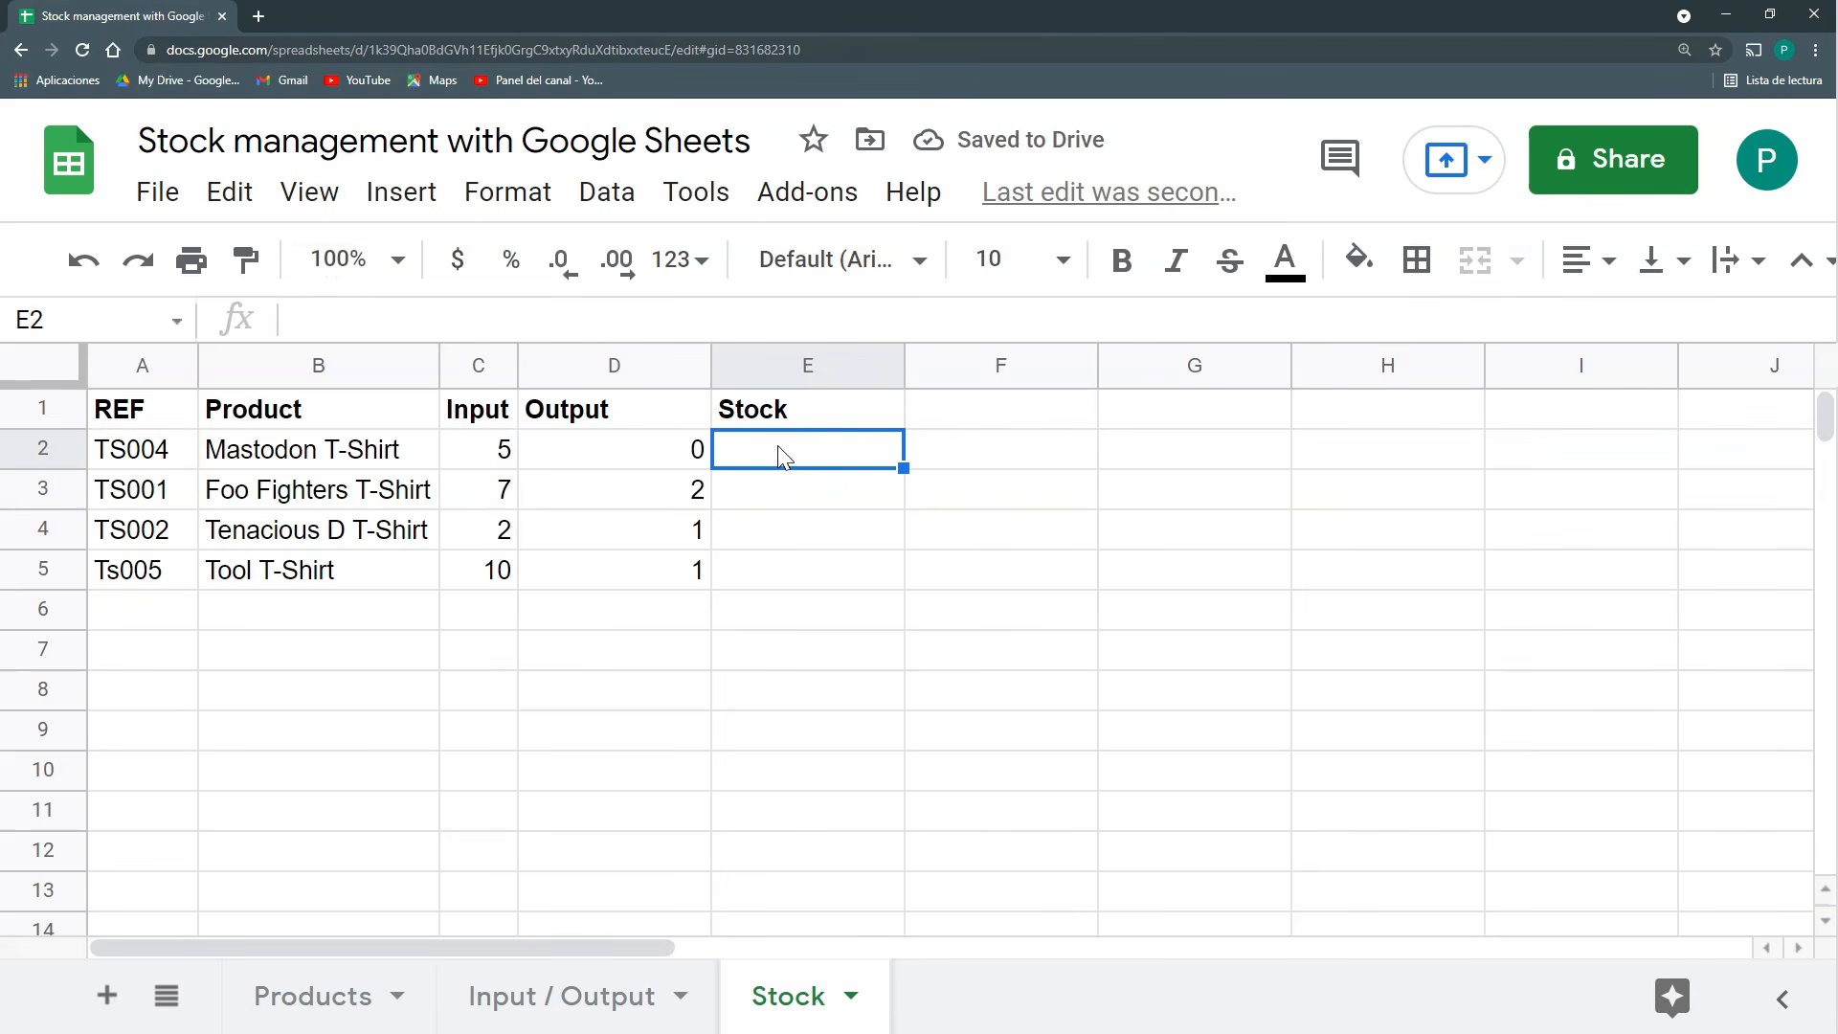
pyautogui.write('=')
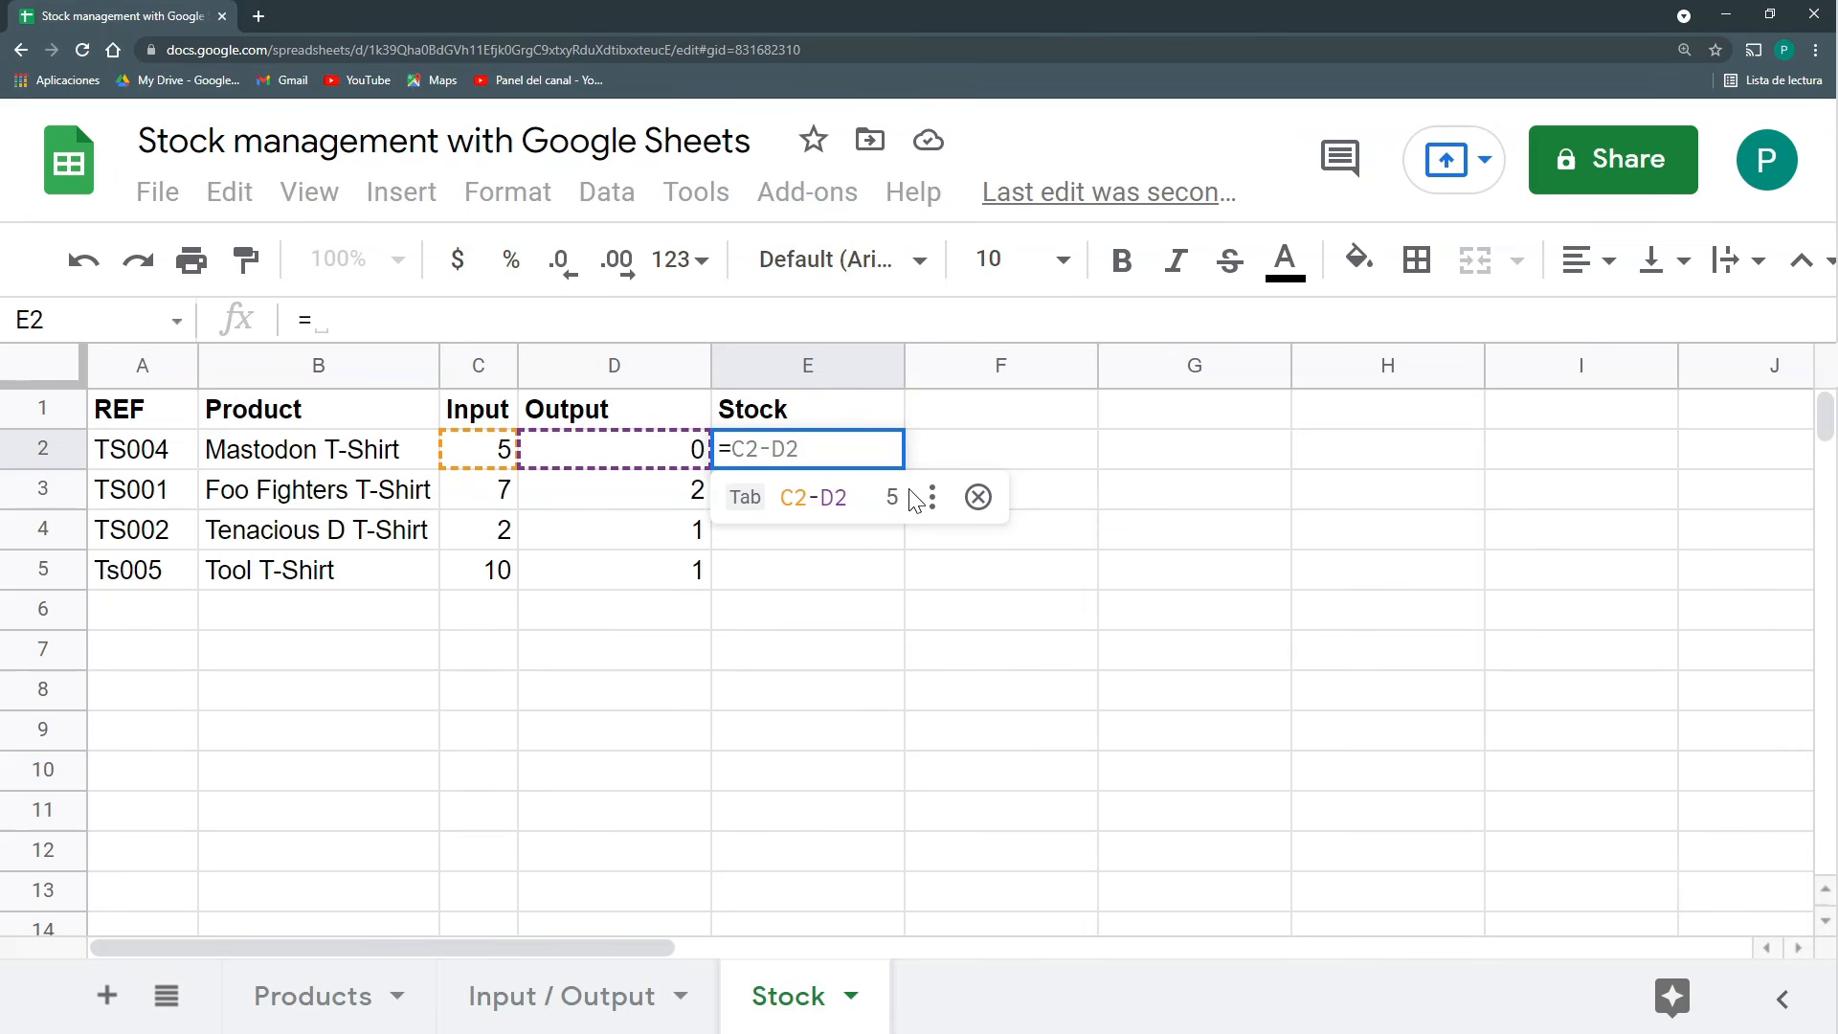
pyautogui.press('Tab')
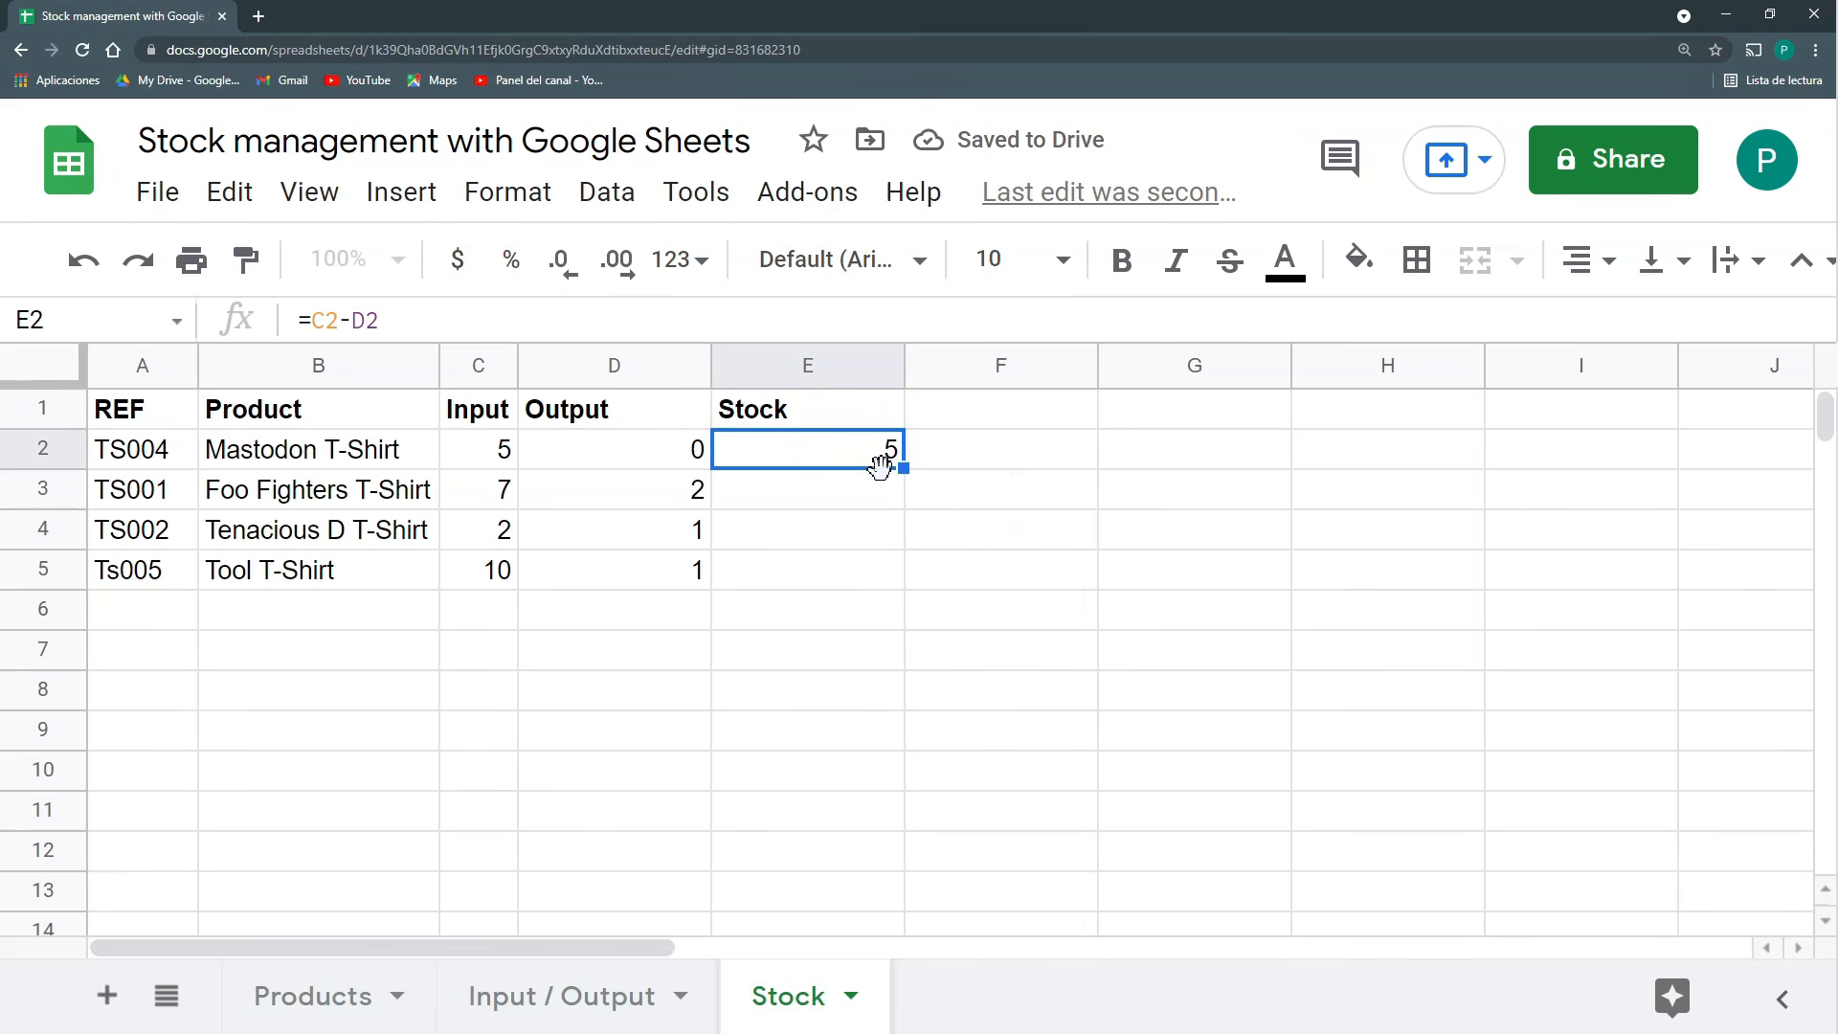
pyautogui.moveTo(904, 469); pyautogui.dragTo(905, 660)
pyautogui.click(828, 452)
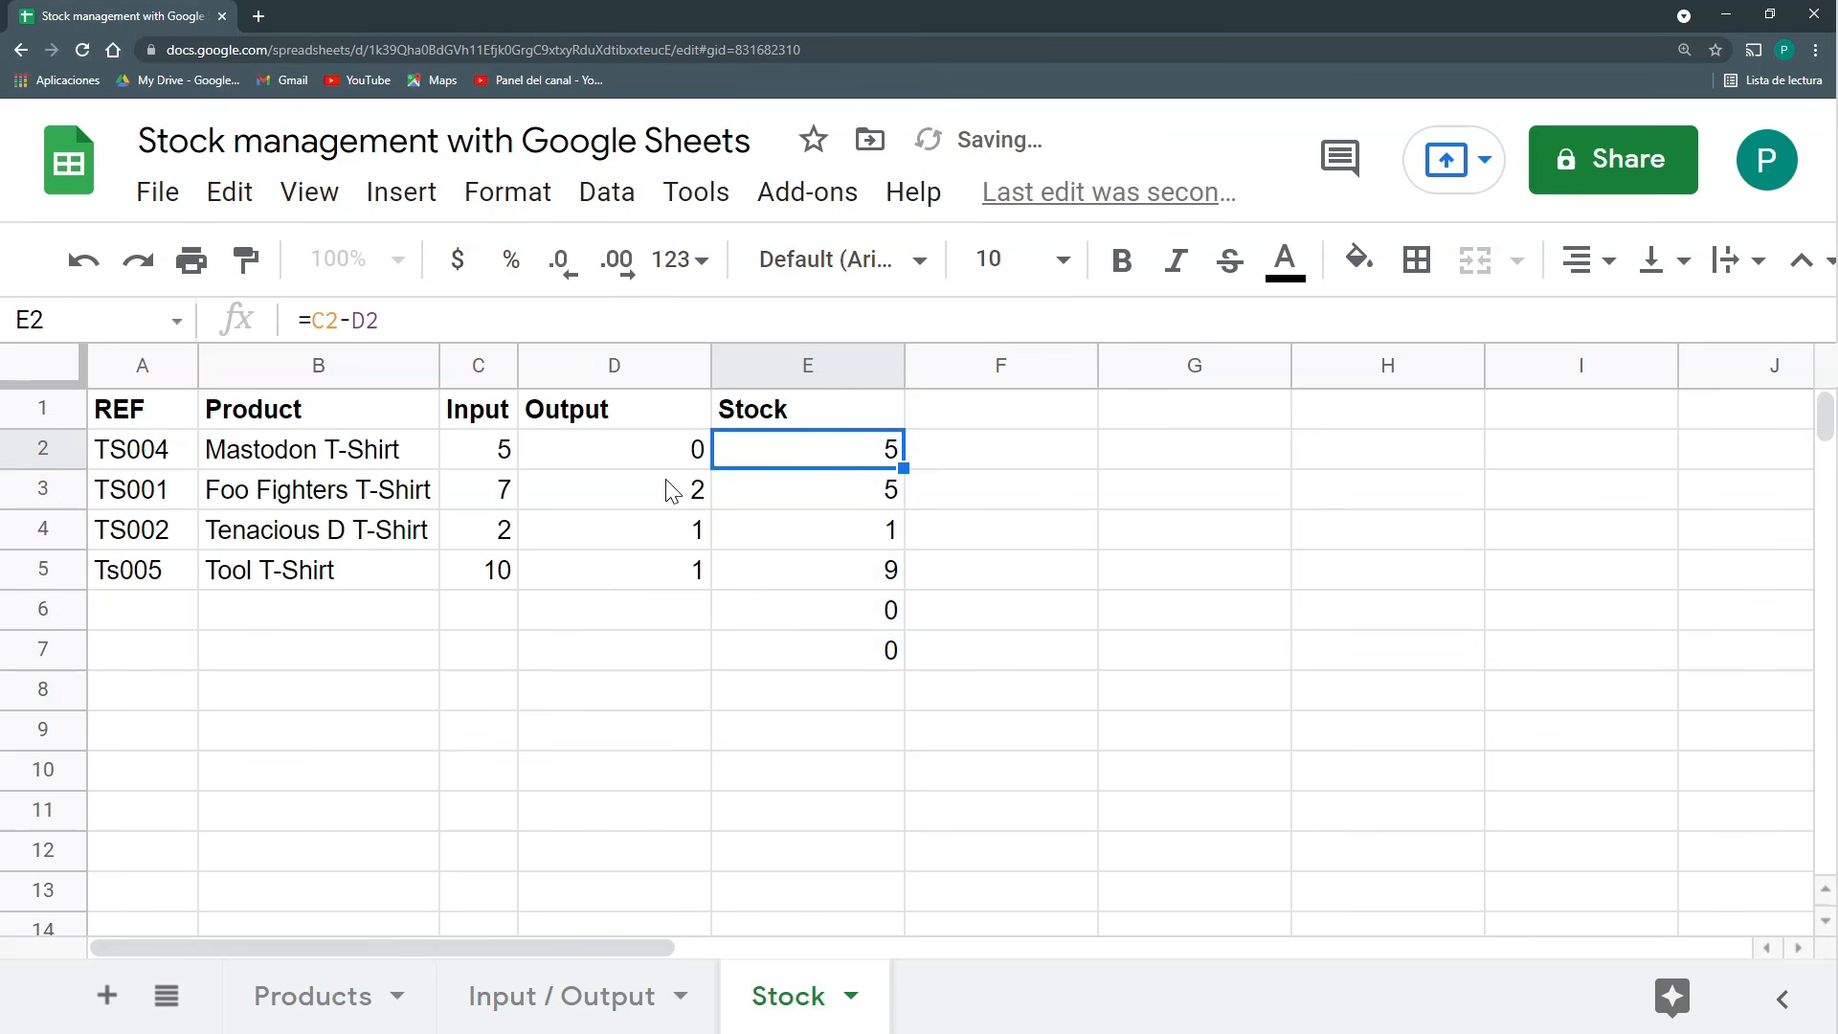
# Wrap the E2 formula as =IF(A2="","", C2-D2), reusing the IF opening from the D2 formula.
pyautogui.click(546, 443)
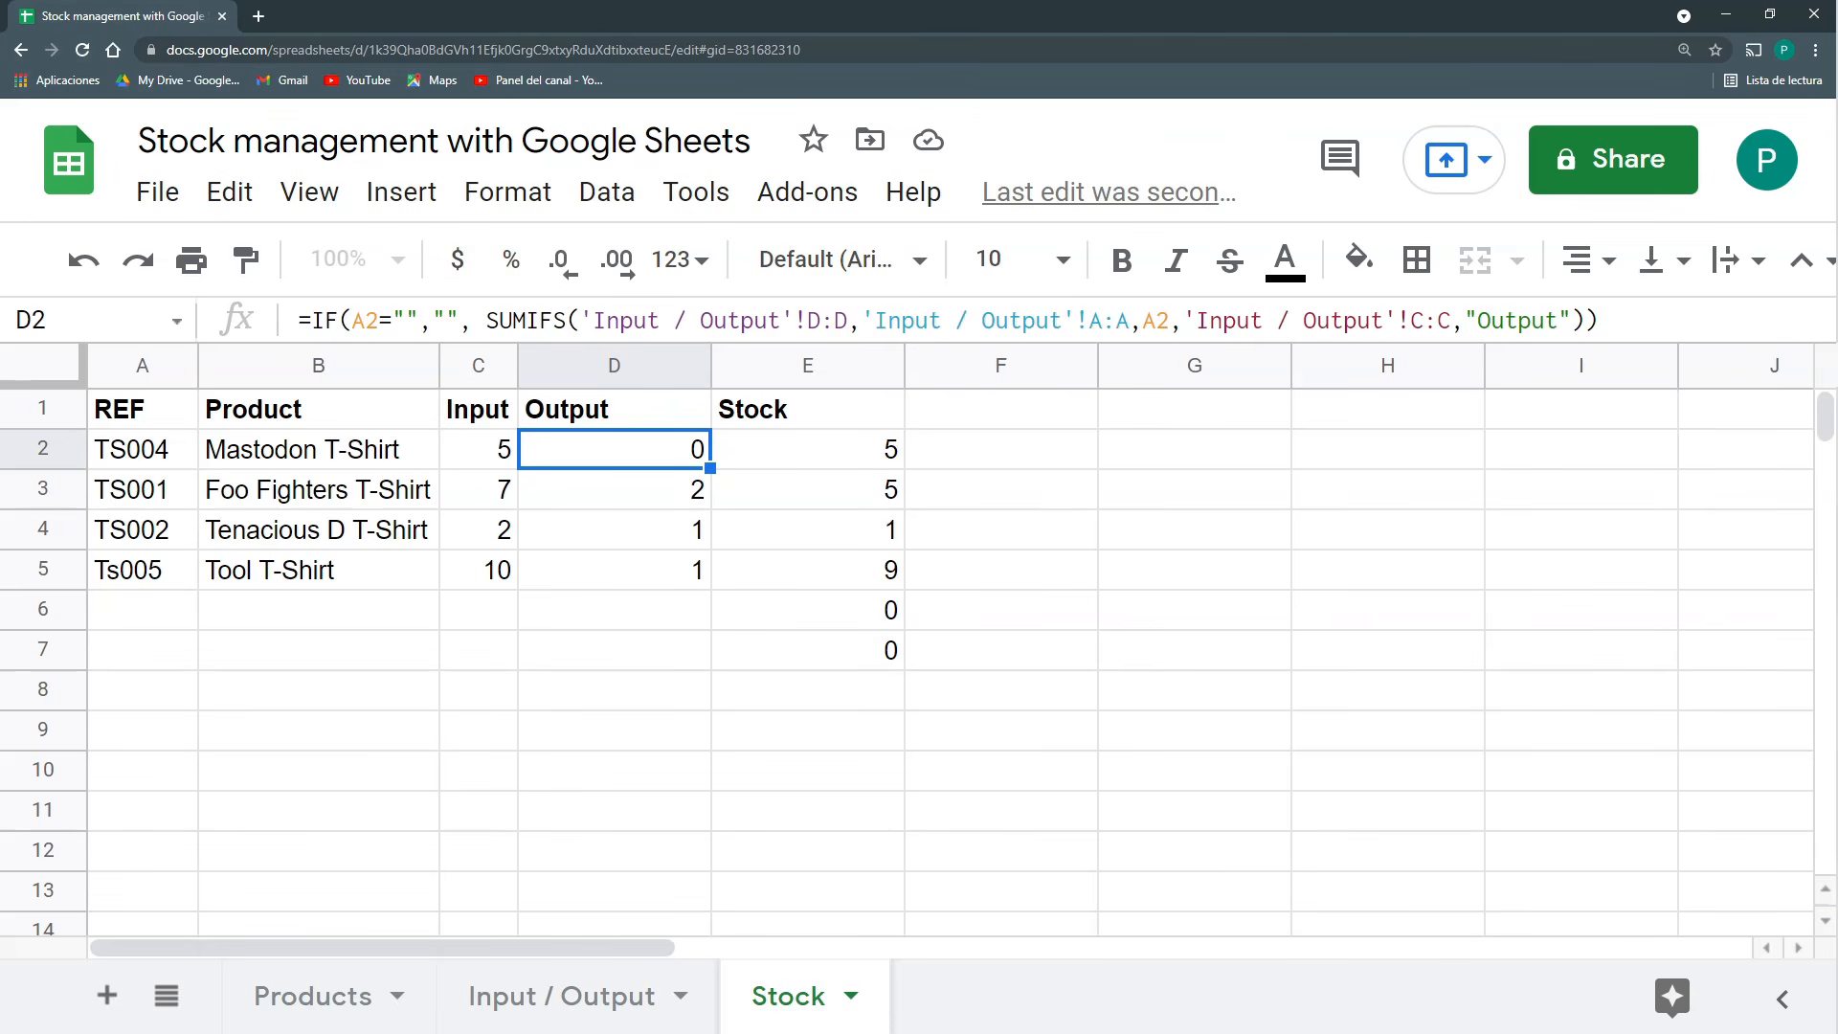
pyautogui.moveTo(498, 321)
pyautogui.mouseDown()
pyautogui.moveTo(313, 320)
pyautogui.moveTo(487, 321)
pyautogui.mouseUp()
pyautogui.hotkey('ctrl', 'c')
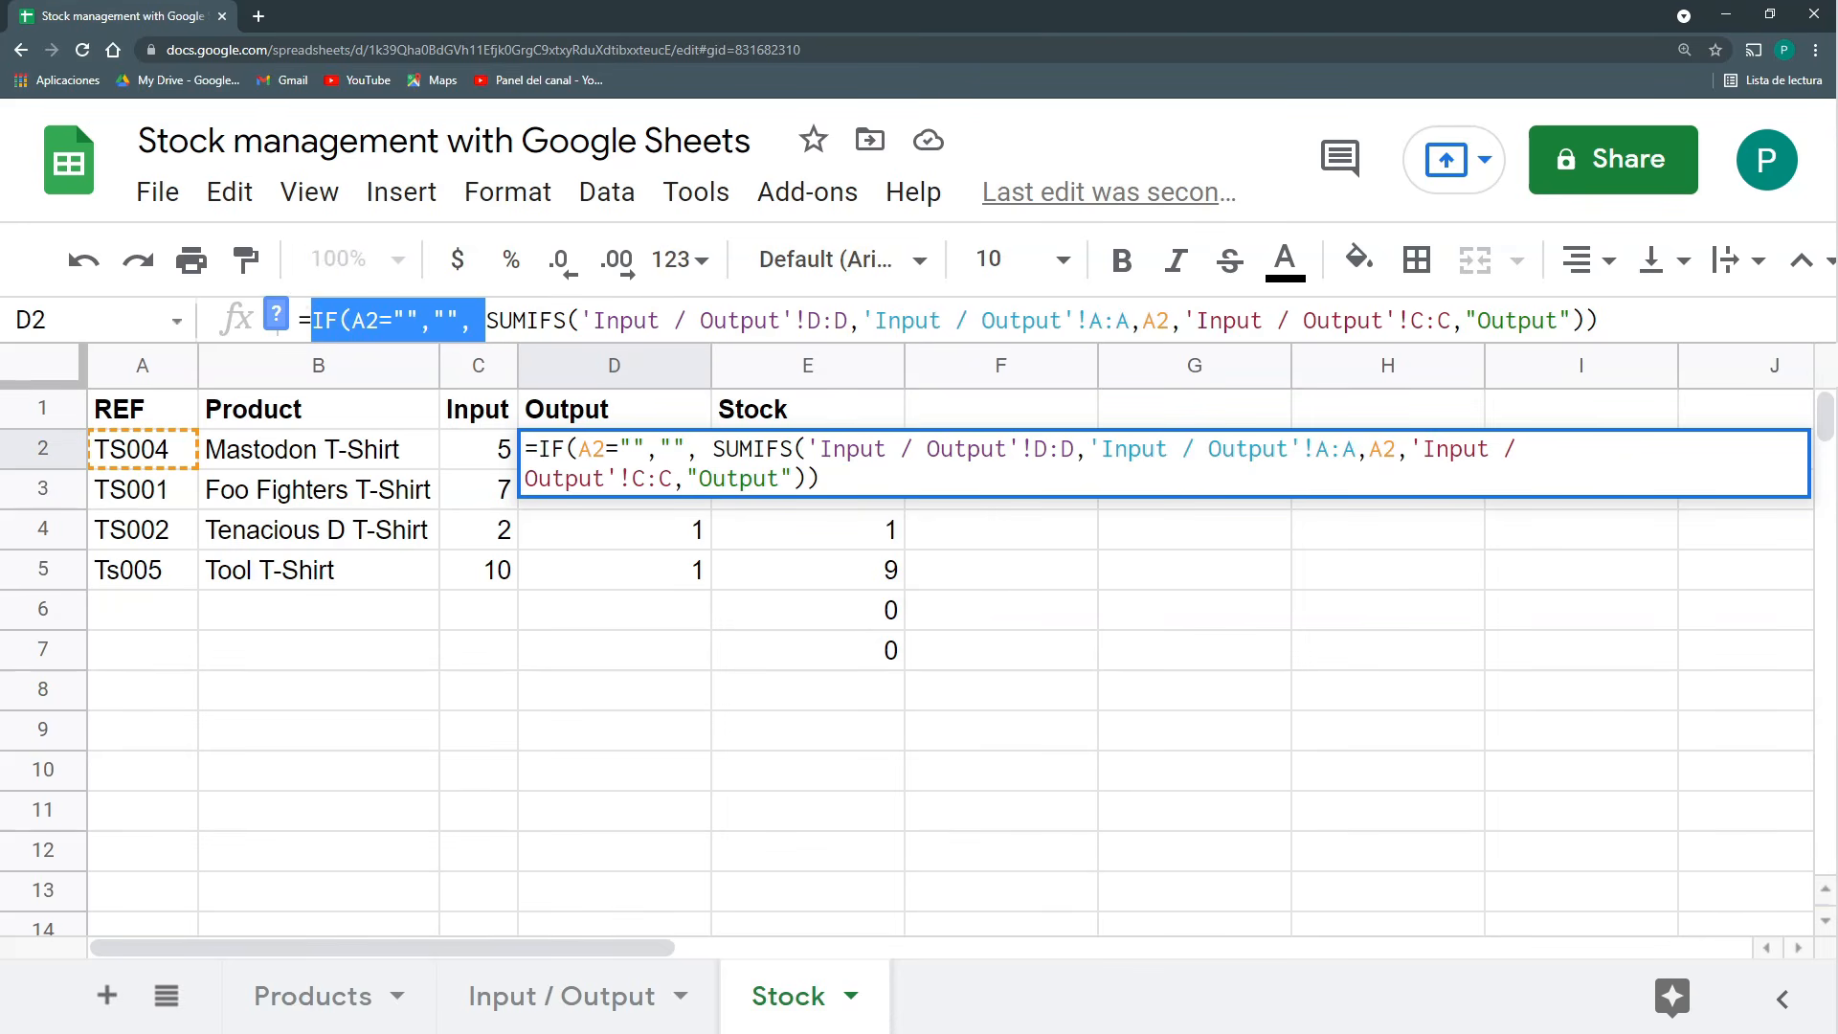
pyautogui.press('Escape')
pyautogui.click(762, 450)
pyautogui.click(313, 320)
pyautogui.hotkey('ctrl', 'v')
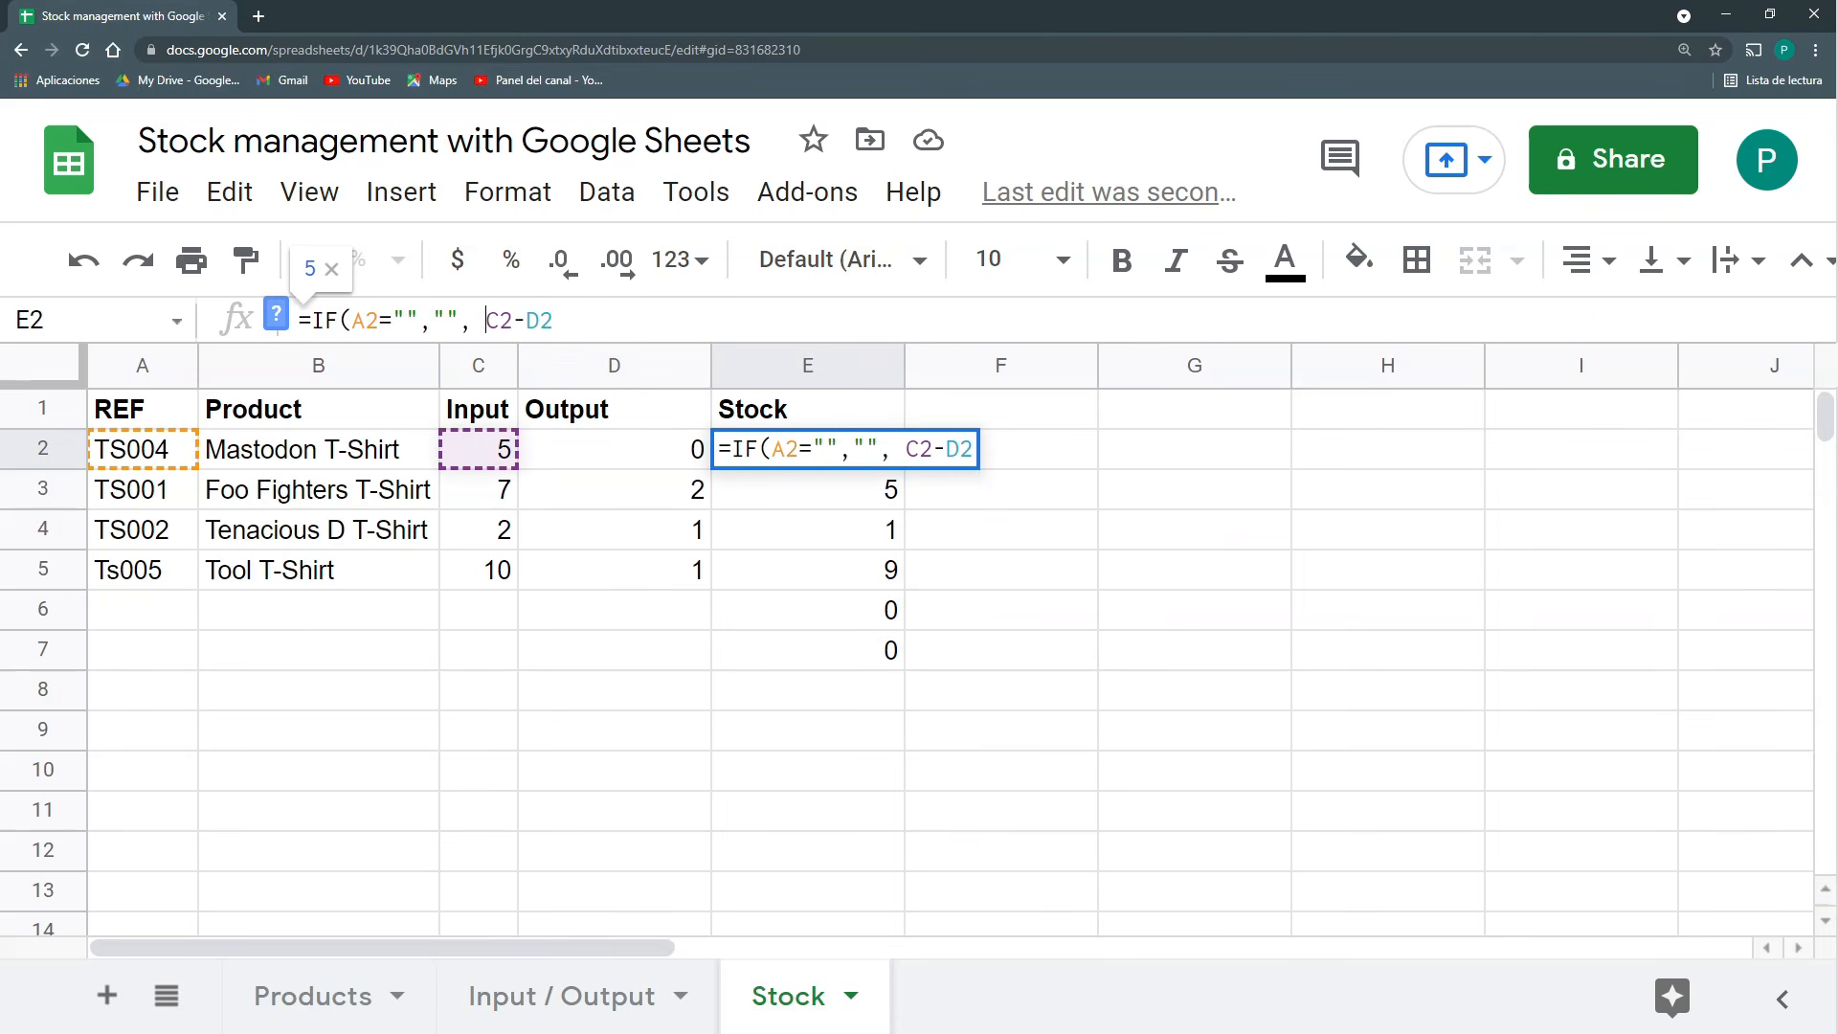
pyautogui.click(555, 321)
pyautogui.write(')')
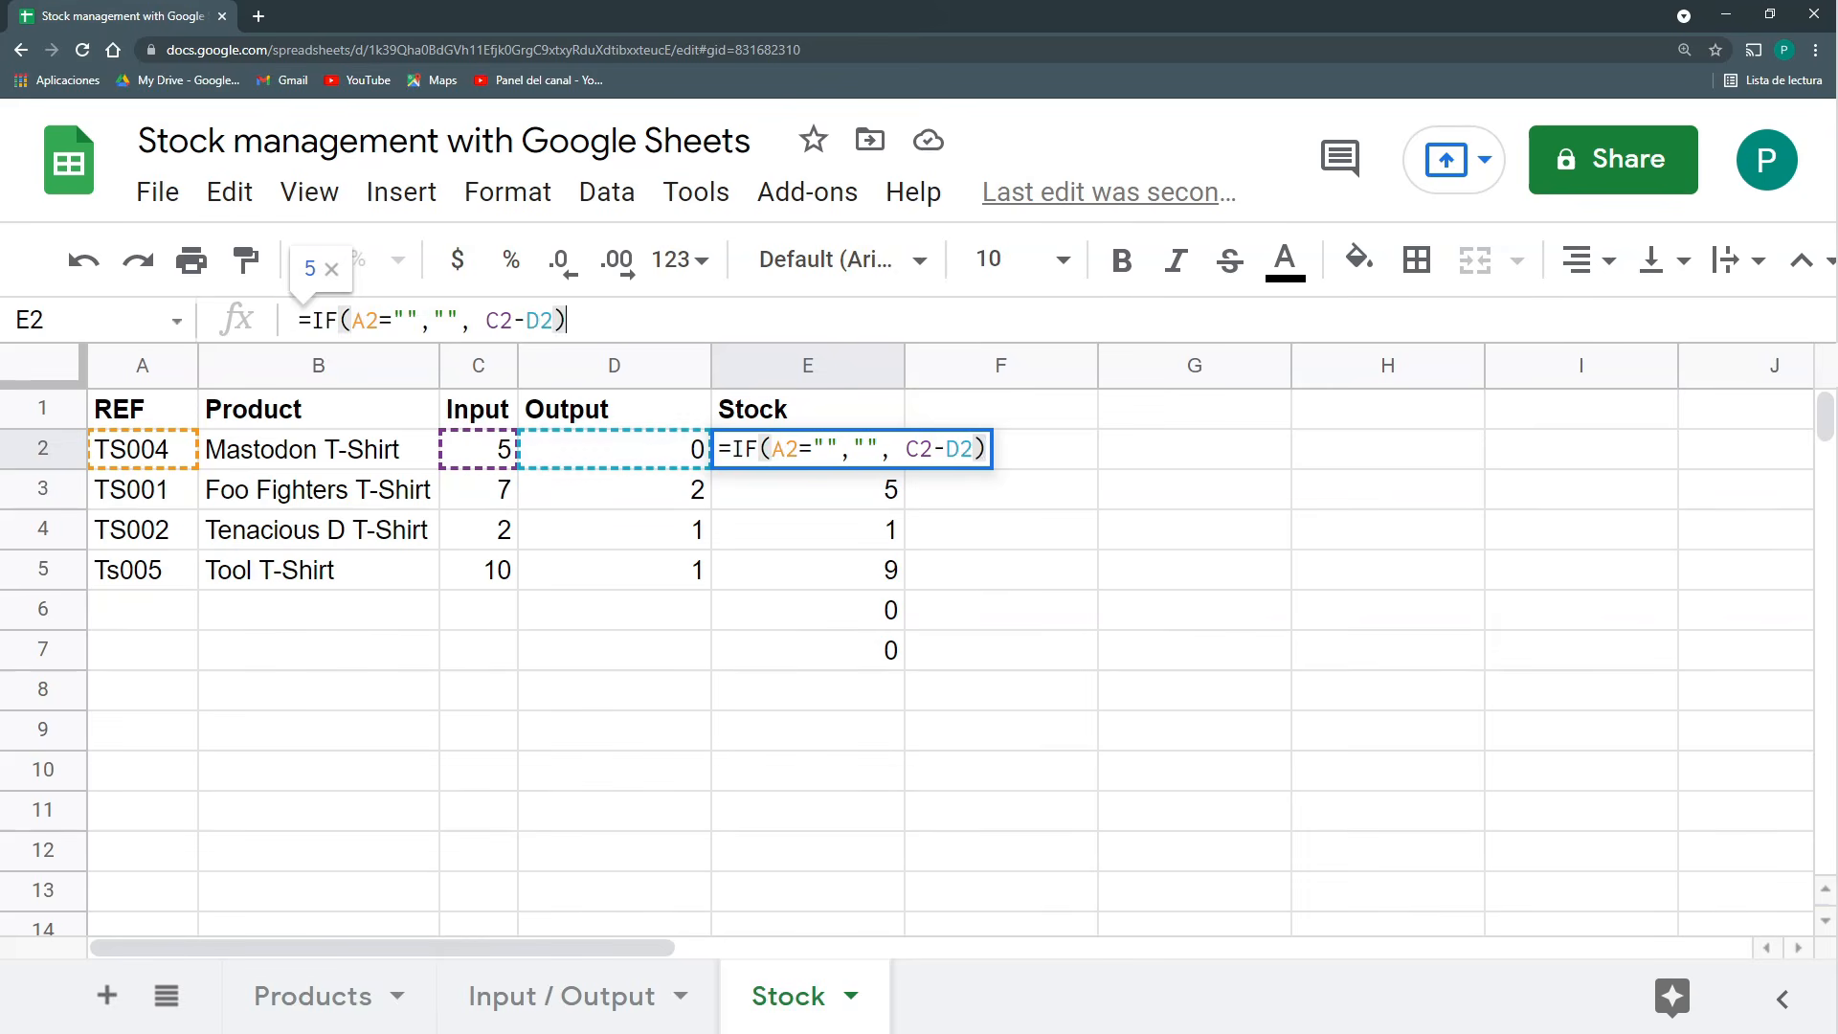
pyautogui.press('Return')
# Copy the IF formula from E2 down column E of the Stock sheet to row 1000.
pyautogui.click(807, 449)
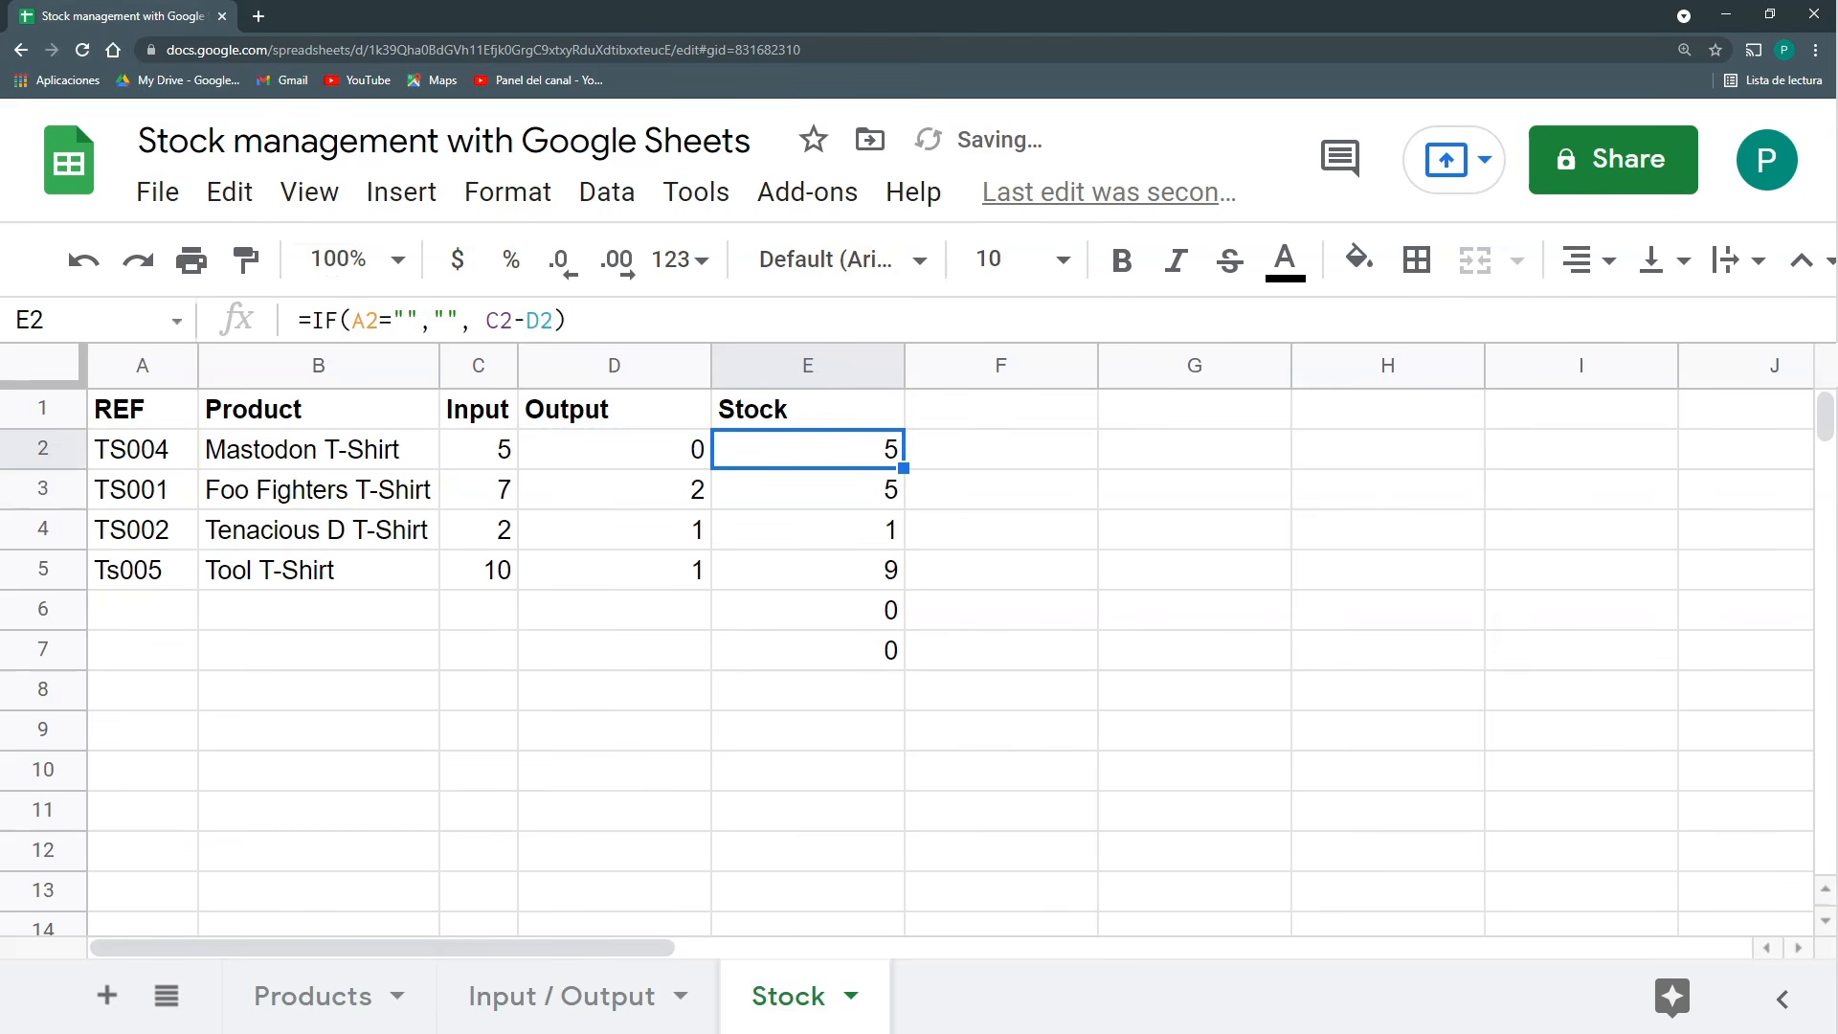
pyautogui.hotkey('ctrl', 'shift', 'Down')
pyautogui.hotkey('ctrl', 'shift', 'Down')
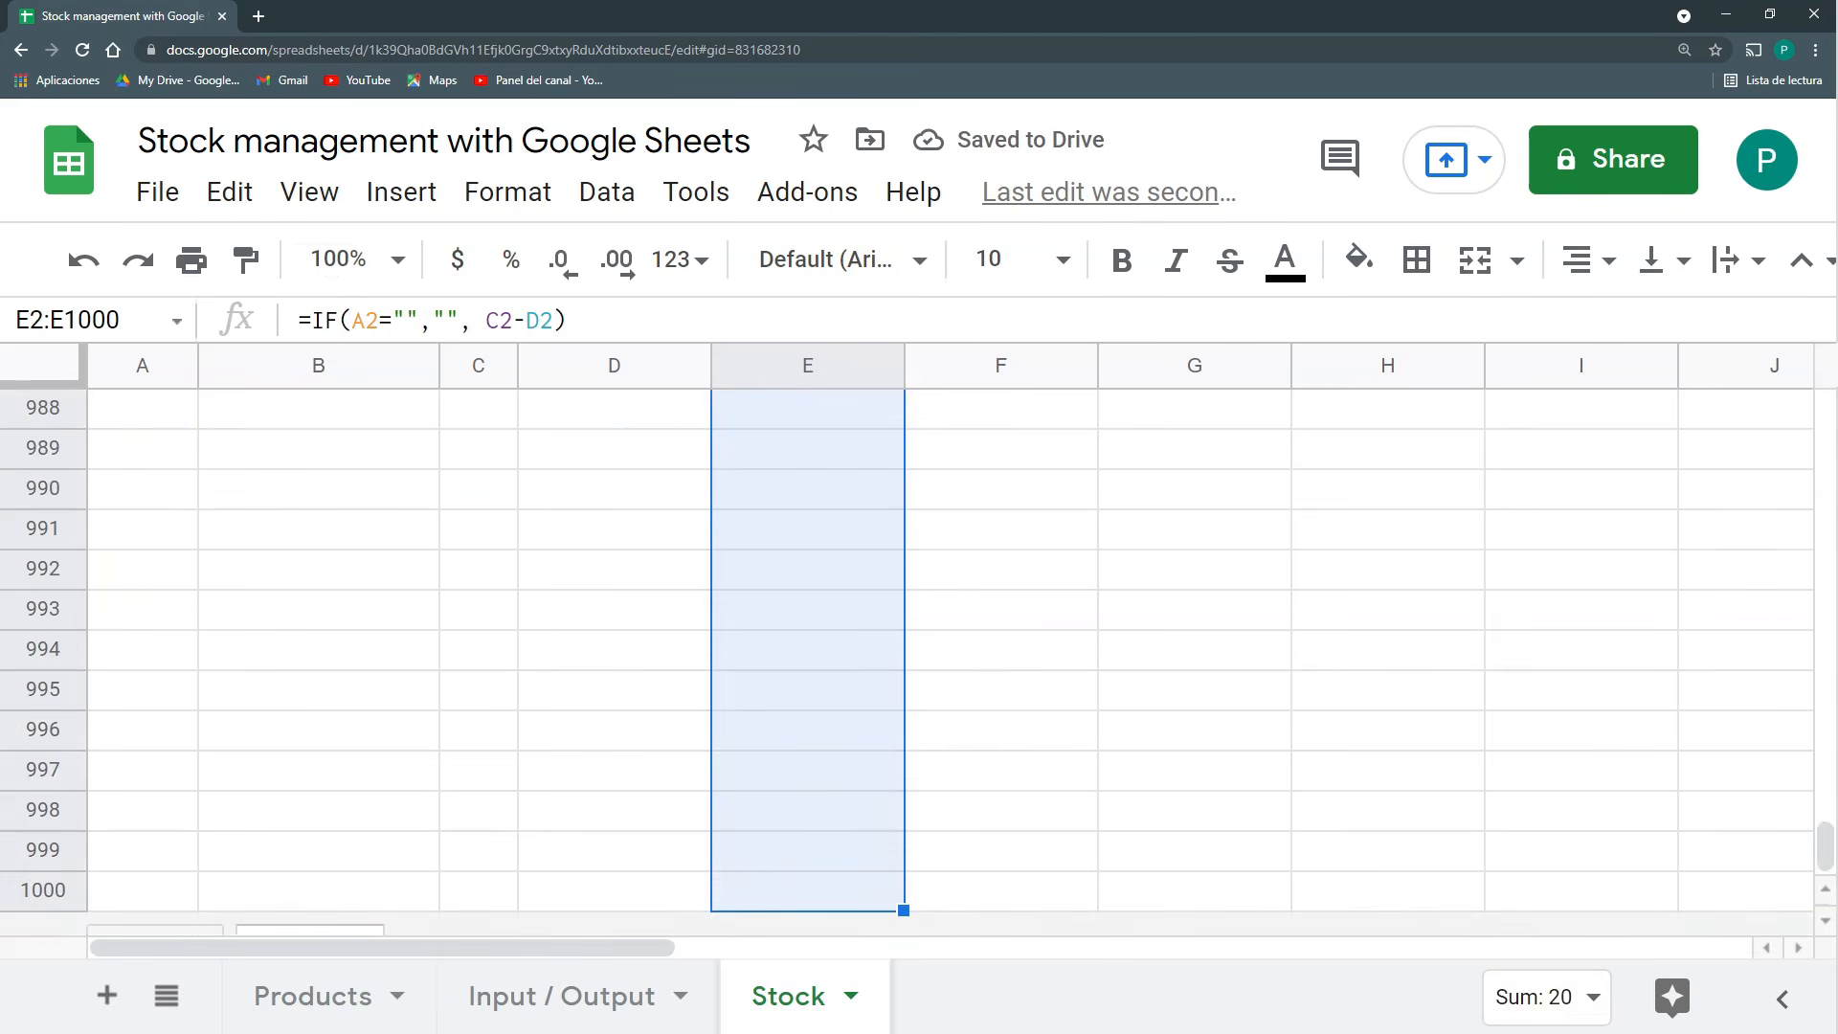
pyautogui.hotkey('ctrl', 'd')
pyautogui.hotkey('ctrl', 'Up')
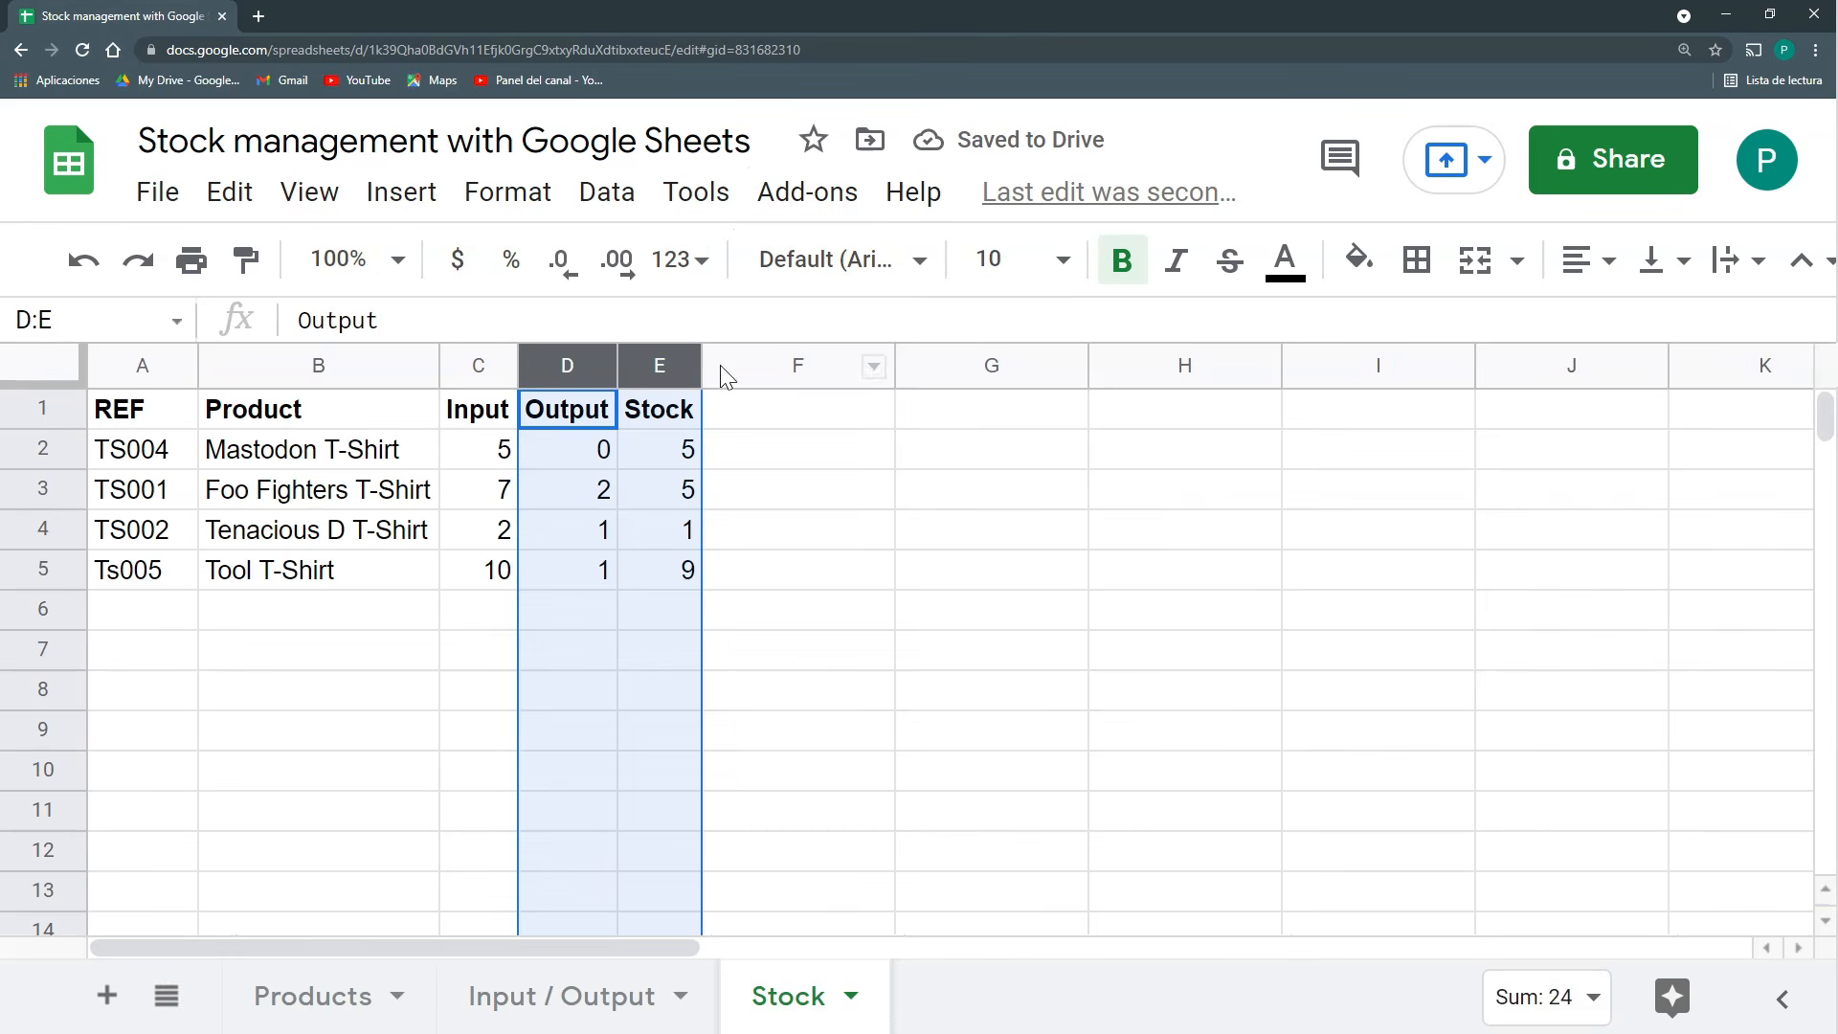
# Remove the empty columns from F onward in the Stock sheet.
pyautogui.click(744, 367)
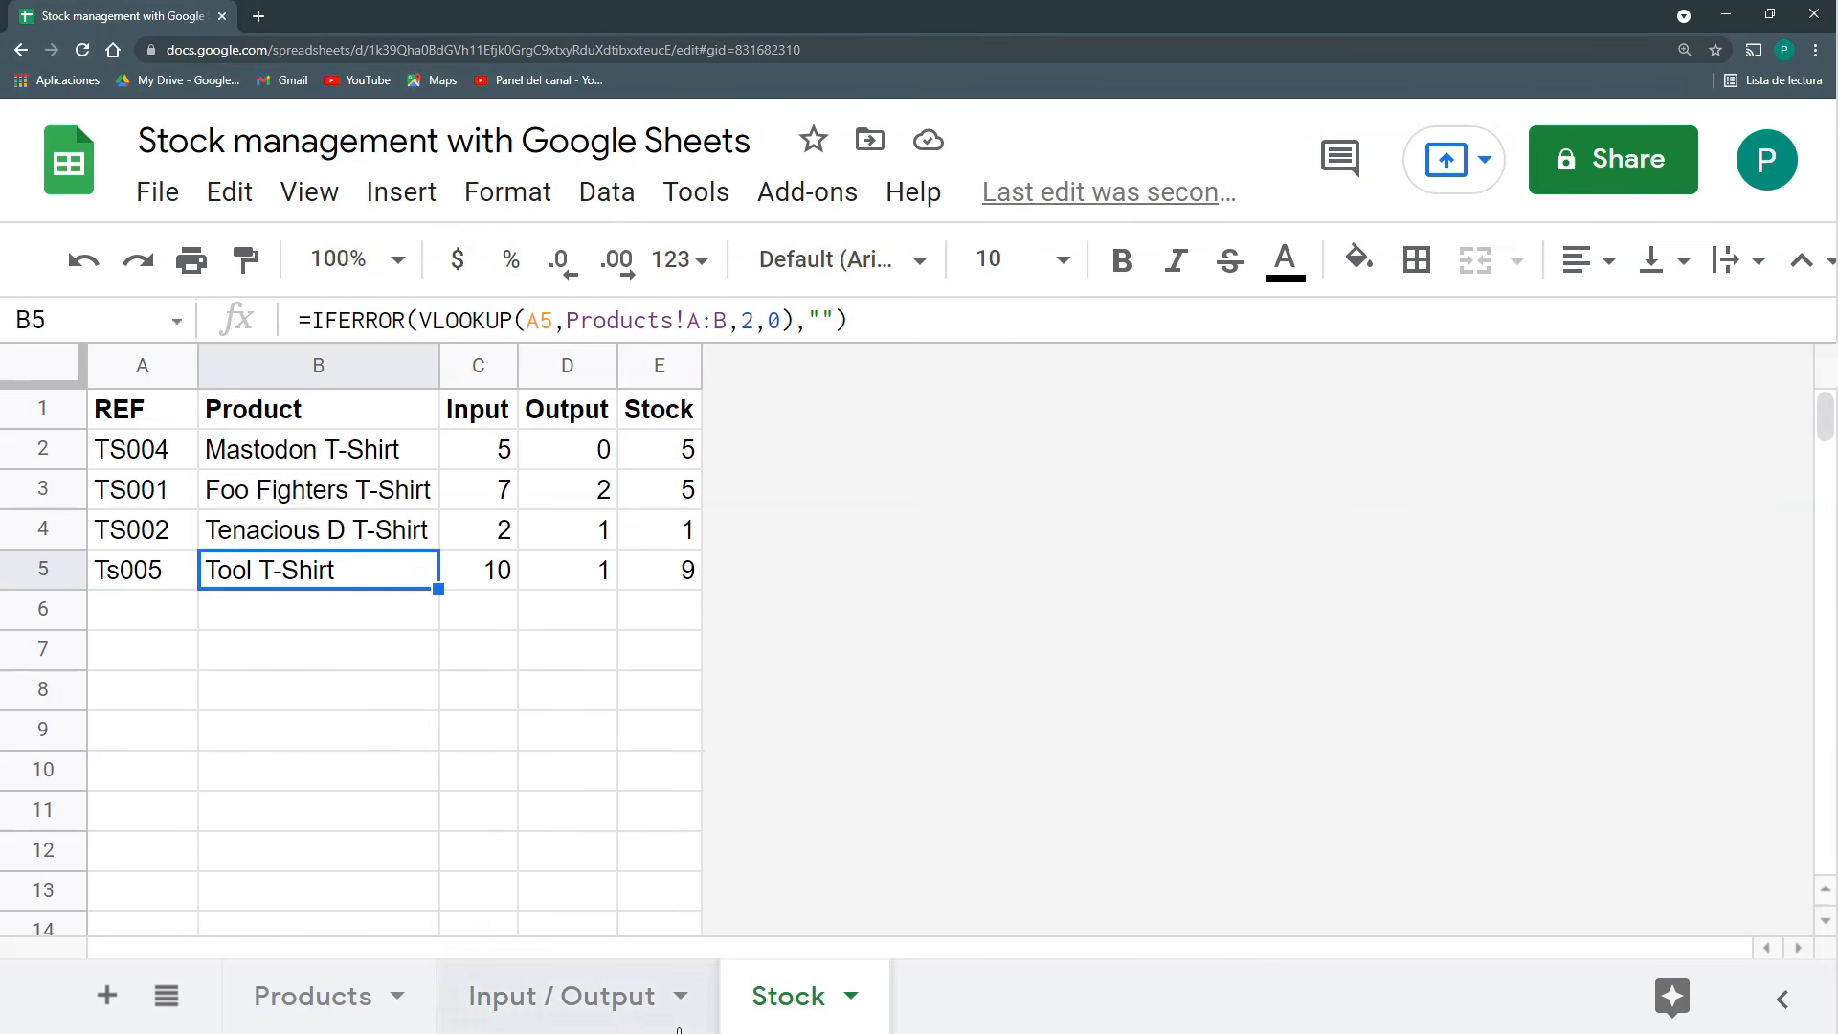
# Record an entry in row 9 of the Input / Output sheet: Ts005, Output, 2 units, dated 2021-09-29.
pyautogui.click(536, 996)
pyautogui.doubleClick(150, 730)
pyautogui.click(139, 484)
pyautogui.click(632, 729)
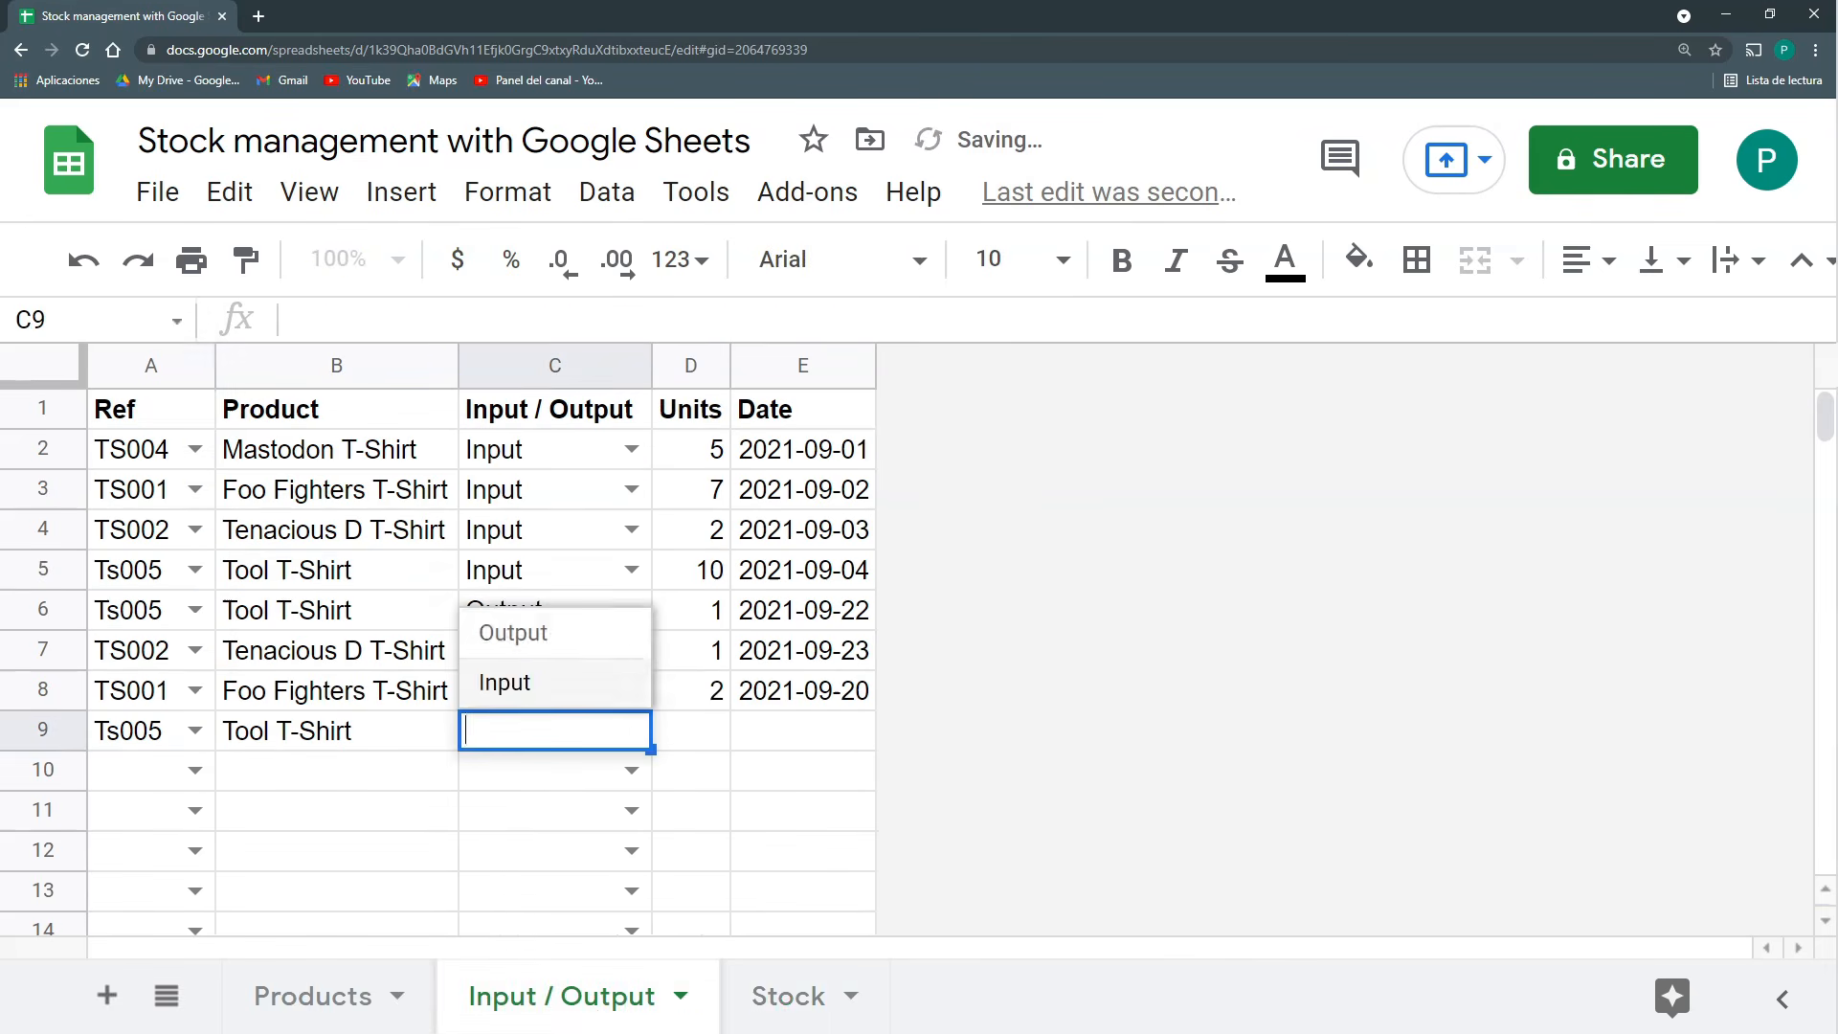
pyautogui.click(513, 632)
pyautogui.click(707, 737)
pyautogui.write('2')
pyautogui.click(825, 751)
pyautogui.doubleClick(825, 747)
pyautogui.click(806, 628)
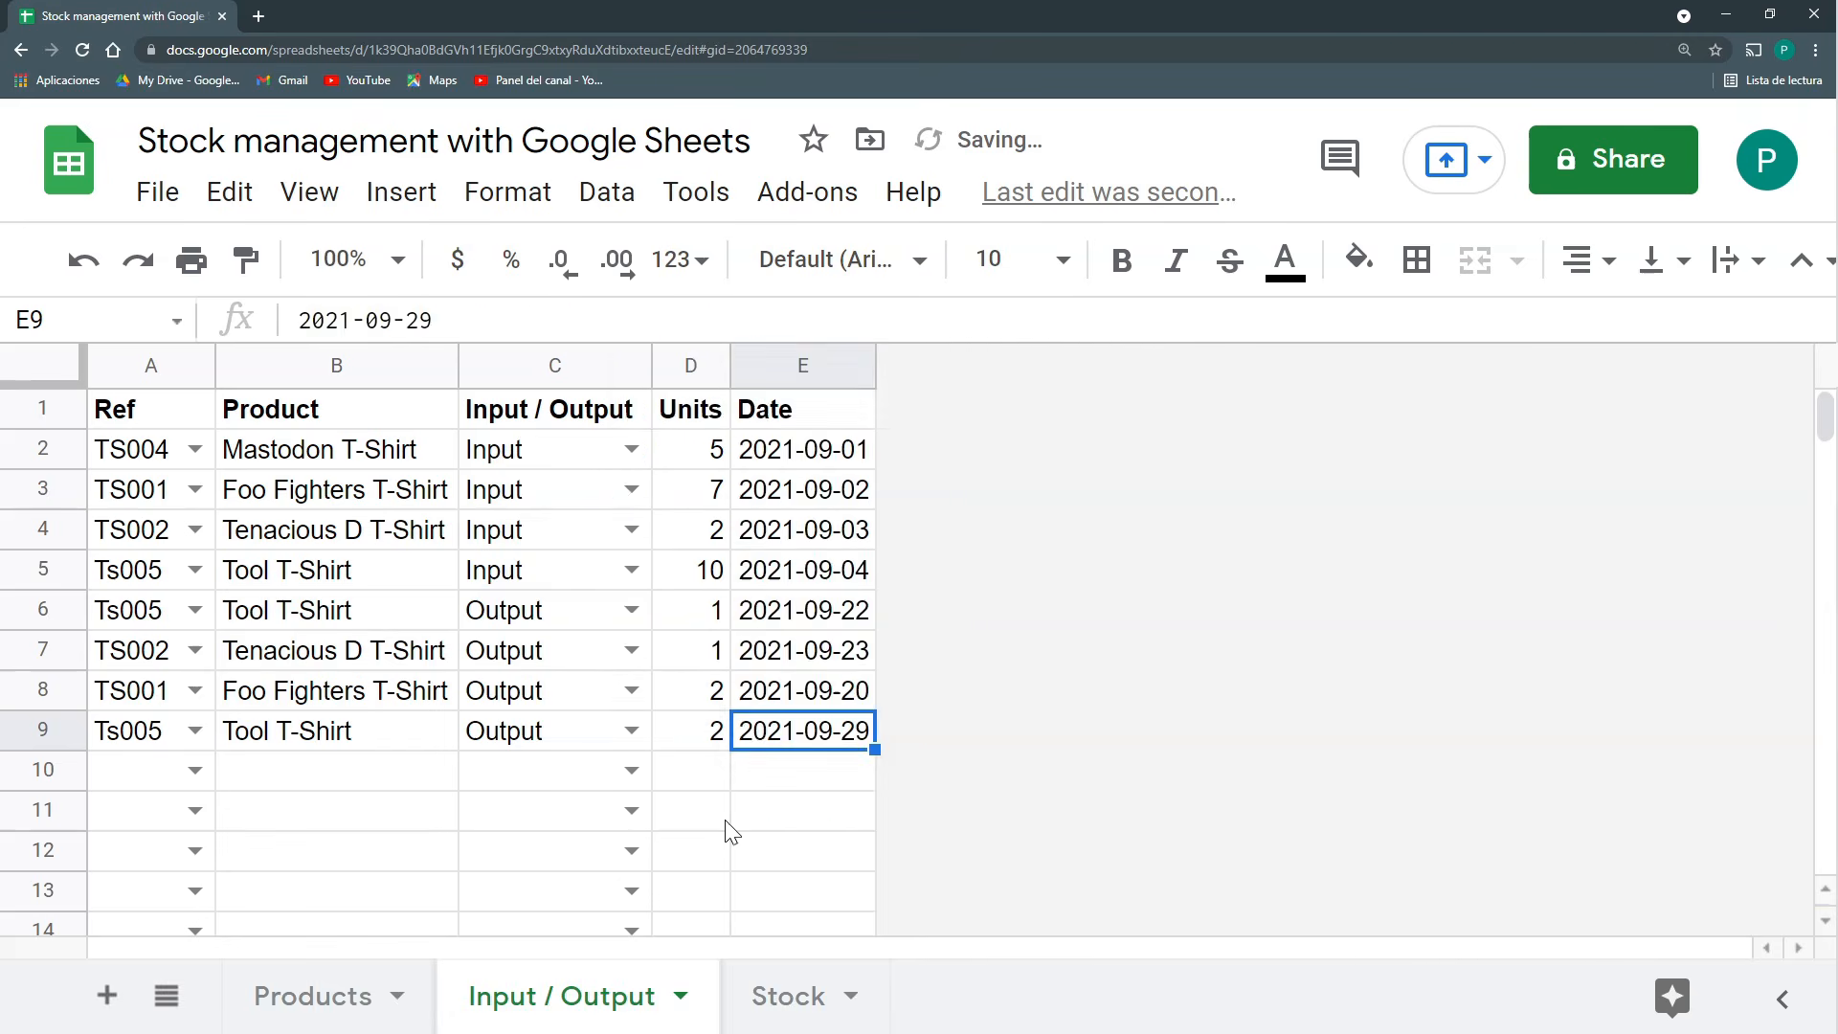
# Check the output and stock figures for the Tool T-Shirt on the Stock sheet.
pyautogui.click(777, 994)
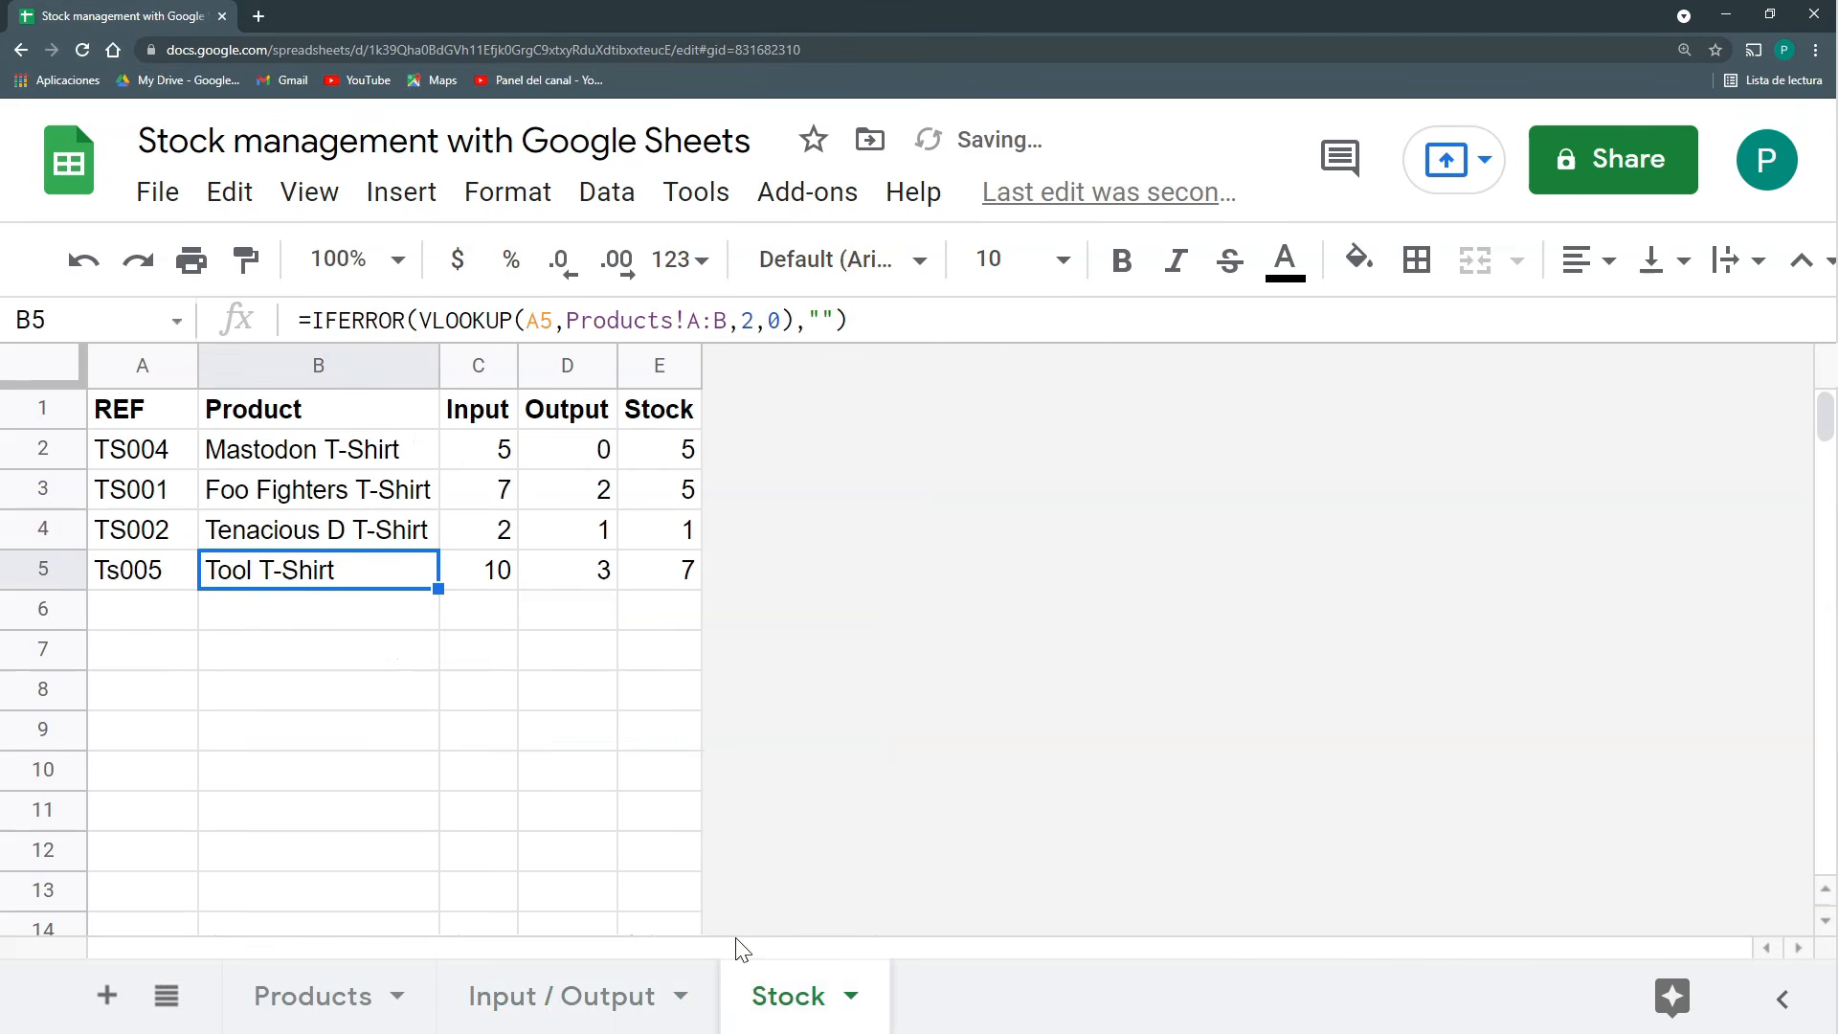
pyautogui.click(560, 582)
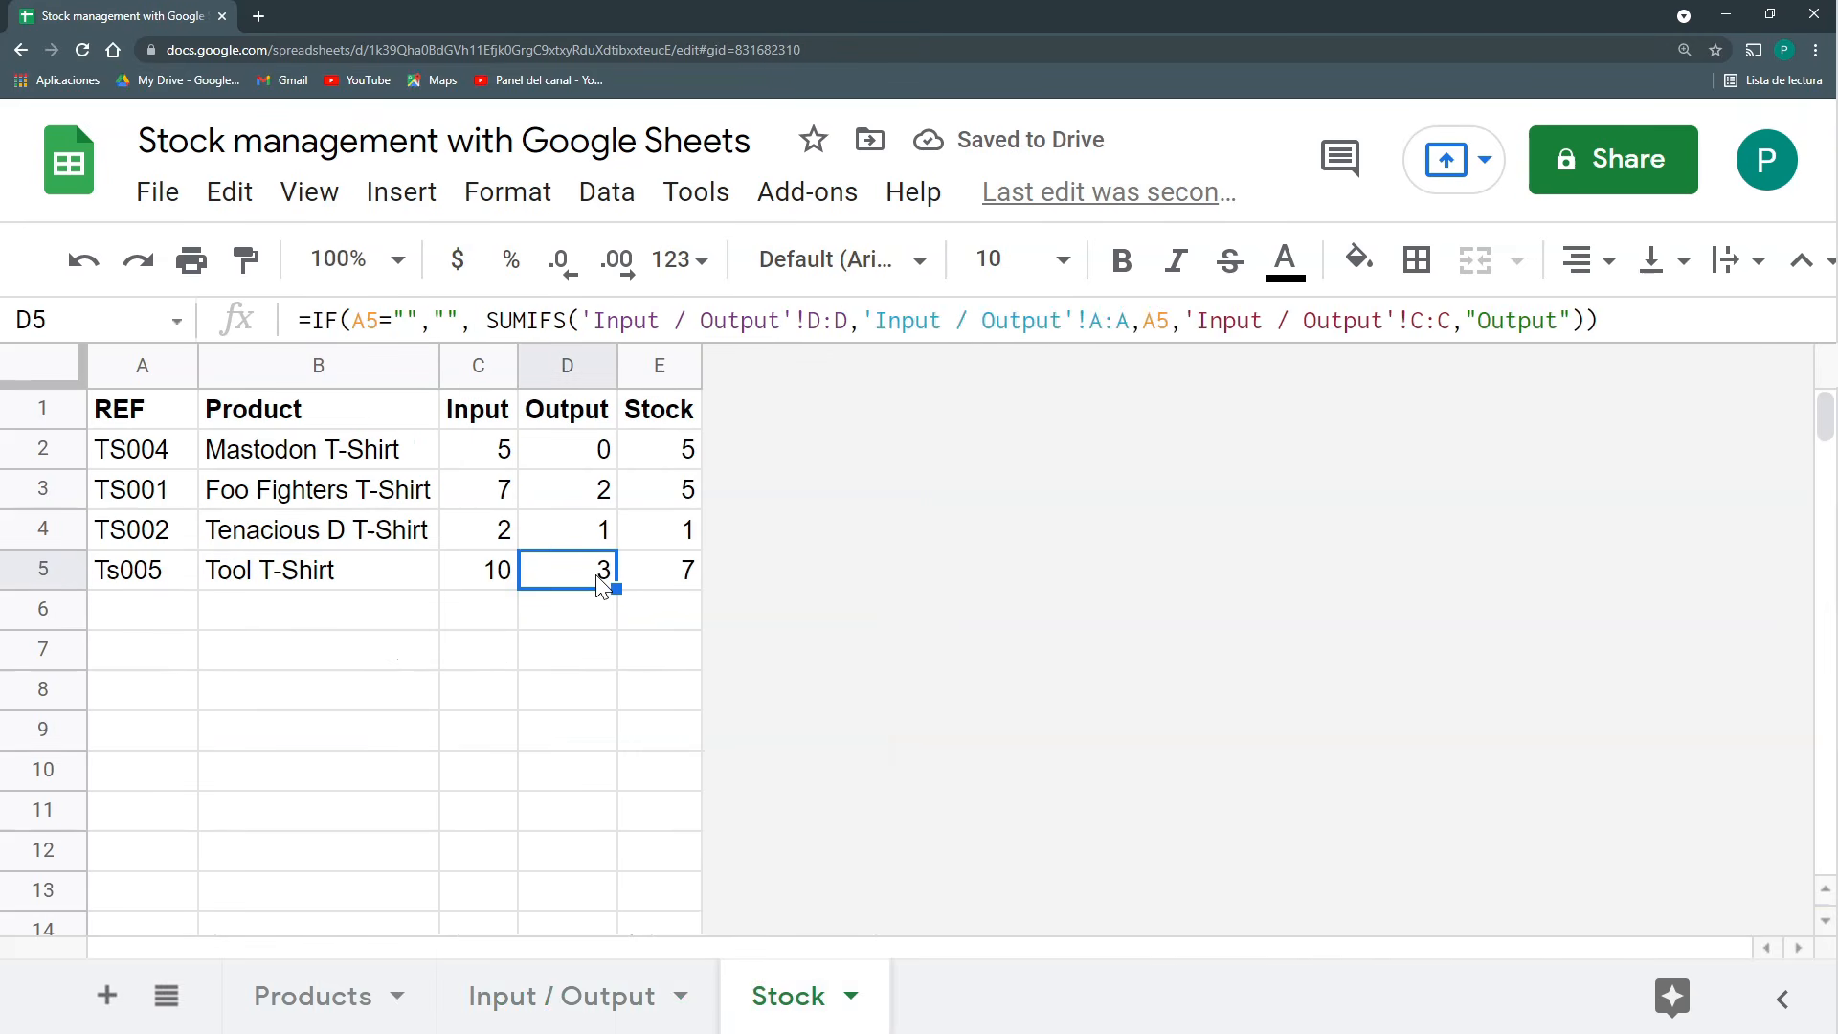
pyautogui.click(174, 621)
# Add the product Muse T-shirt with ref TS006 in row 7 of the Products sheet.
pyautogui.click(316, 1001)
pyautogui.click(230, 668)
pyautogui.write('TS006')
pyautogui.press('Tab')
pyautogui.write('Muse T-shirt')
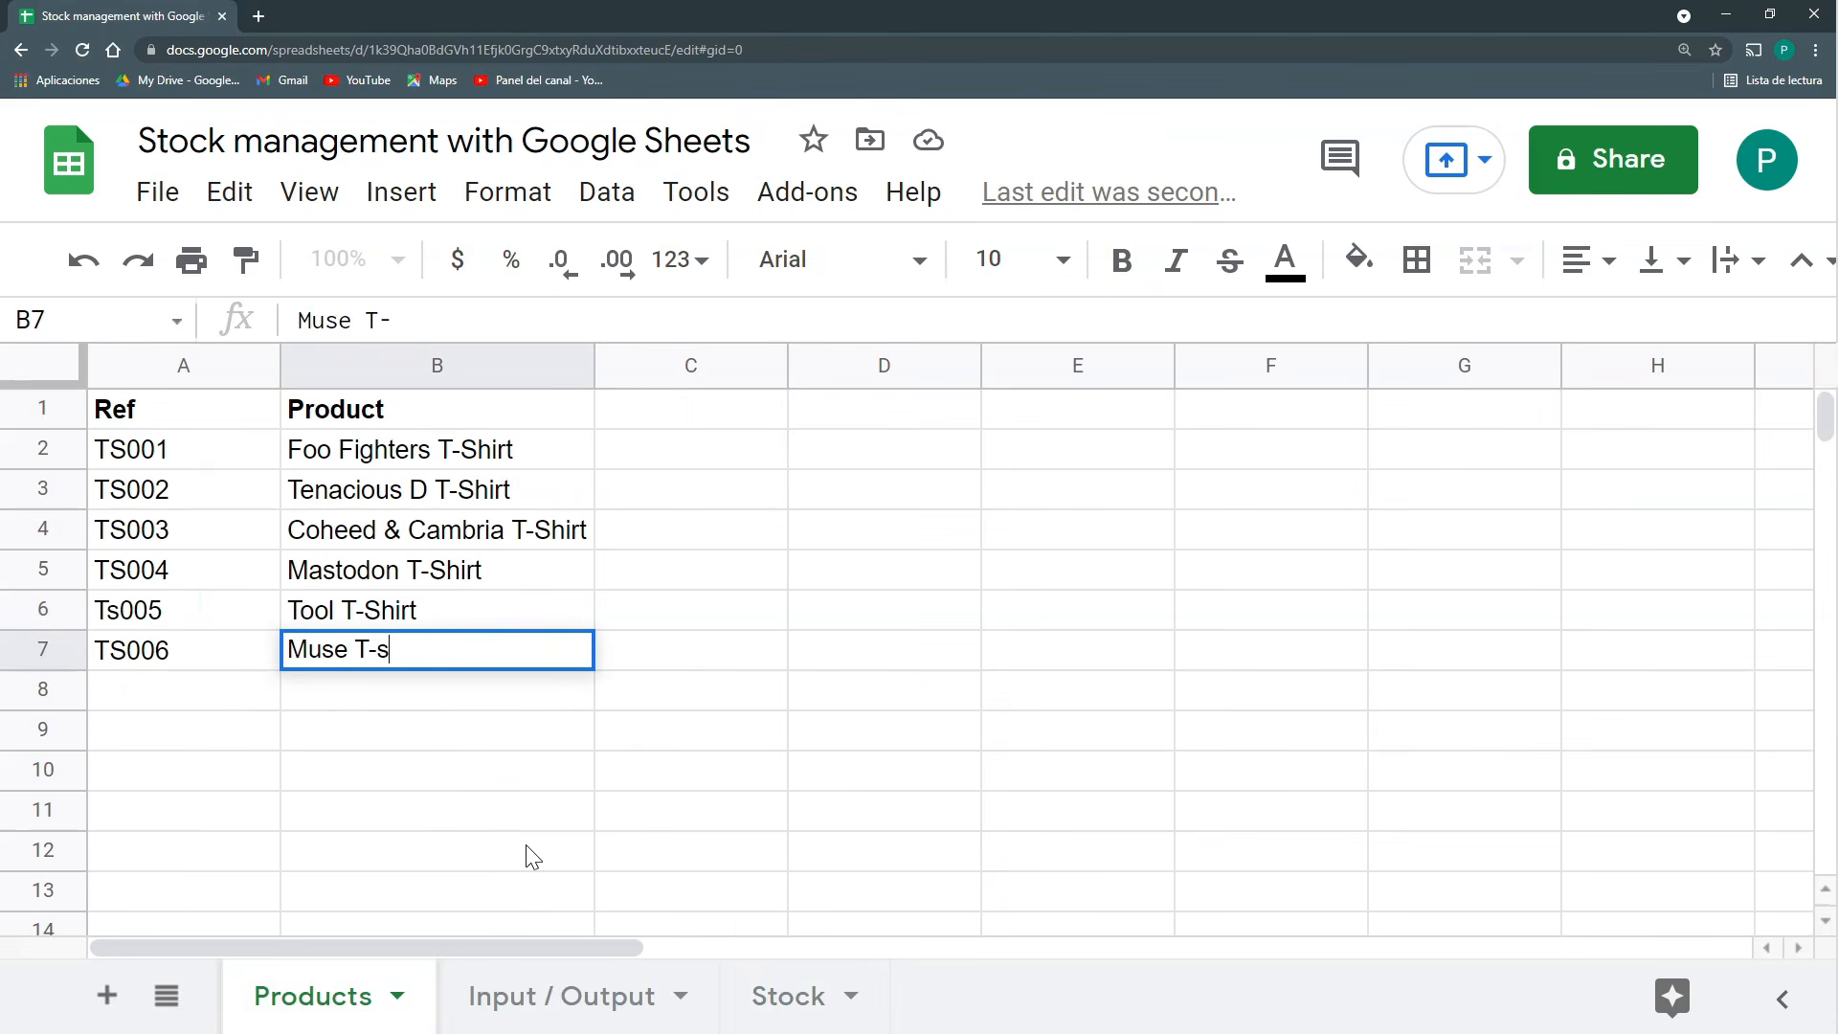
pyautogui.press('Return')
# Record an entry in row 10 of the Input / Output sheet: TS006, Input, 5 units, dated 2021-09-22.
pyautogui.click(586, 1019)
pyautogui.click(195, 769)
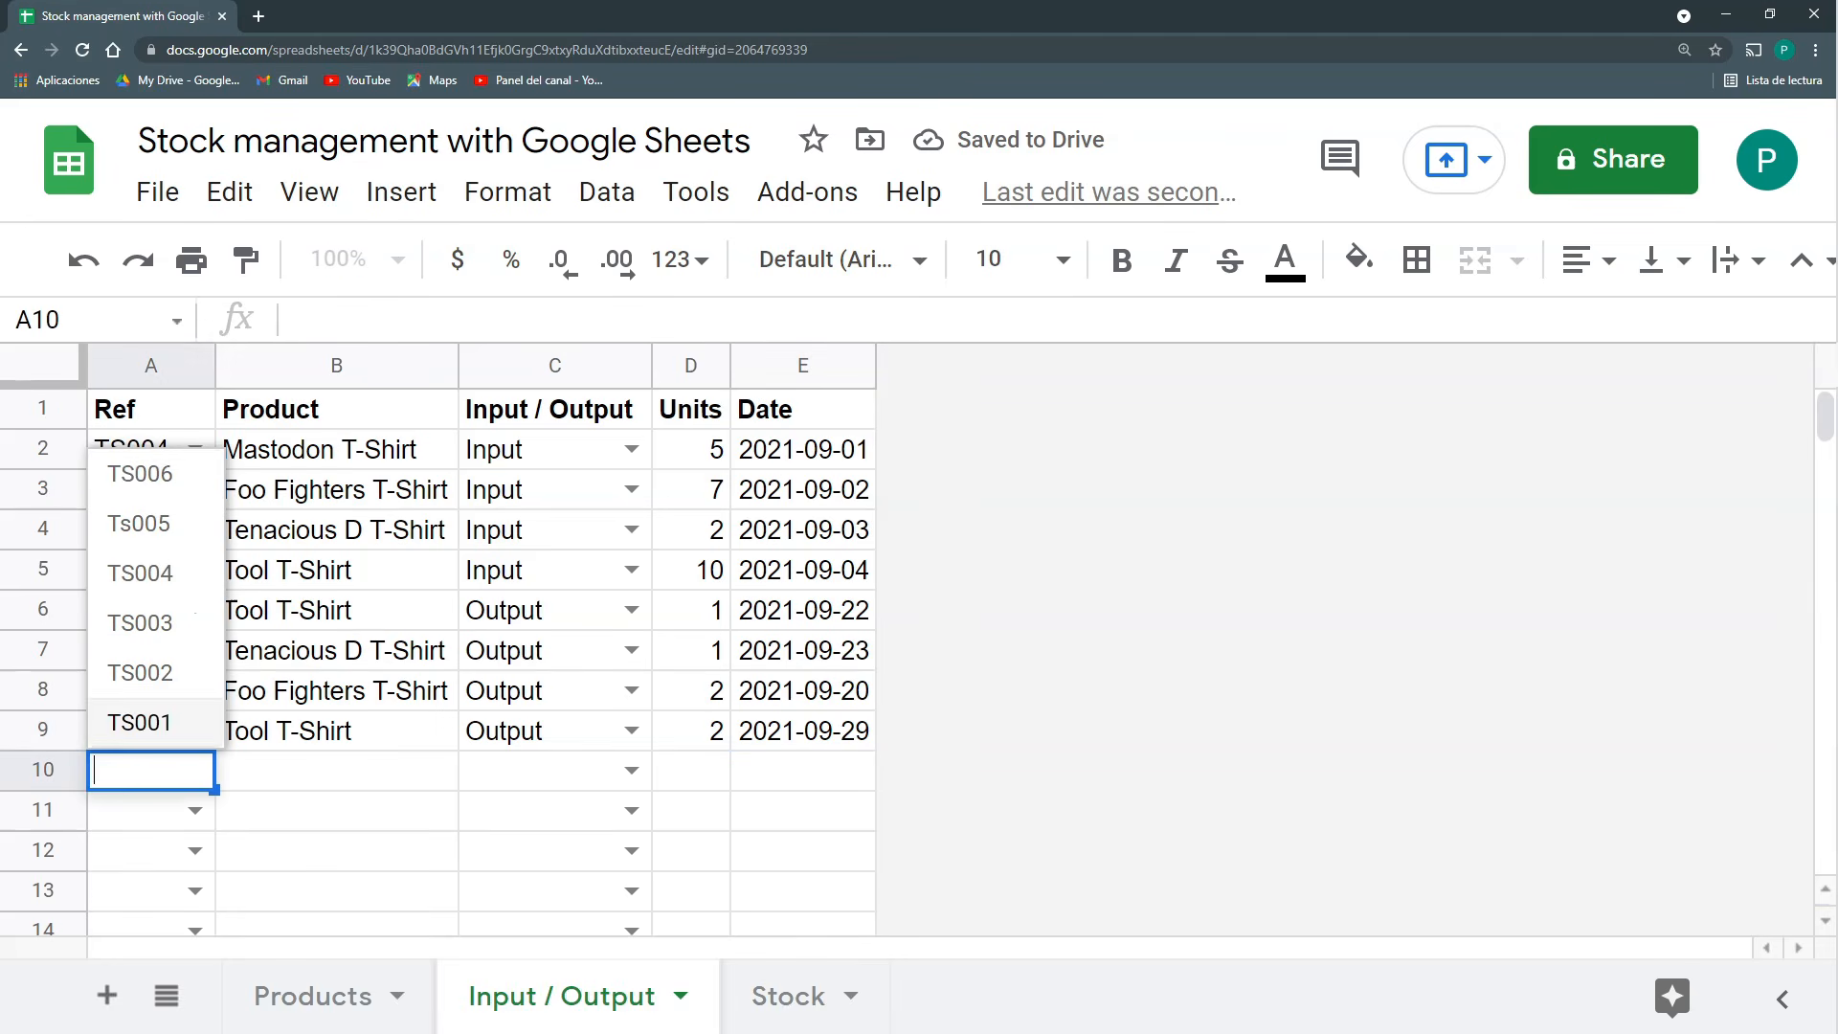
pyautogui.click(157, 474)
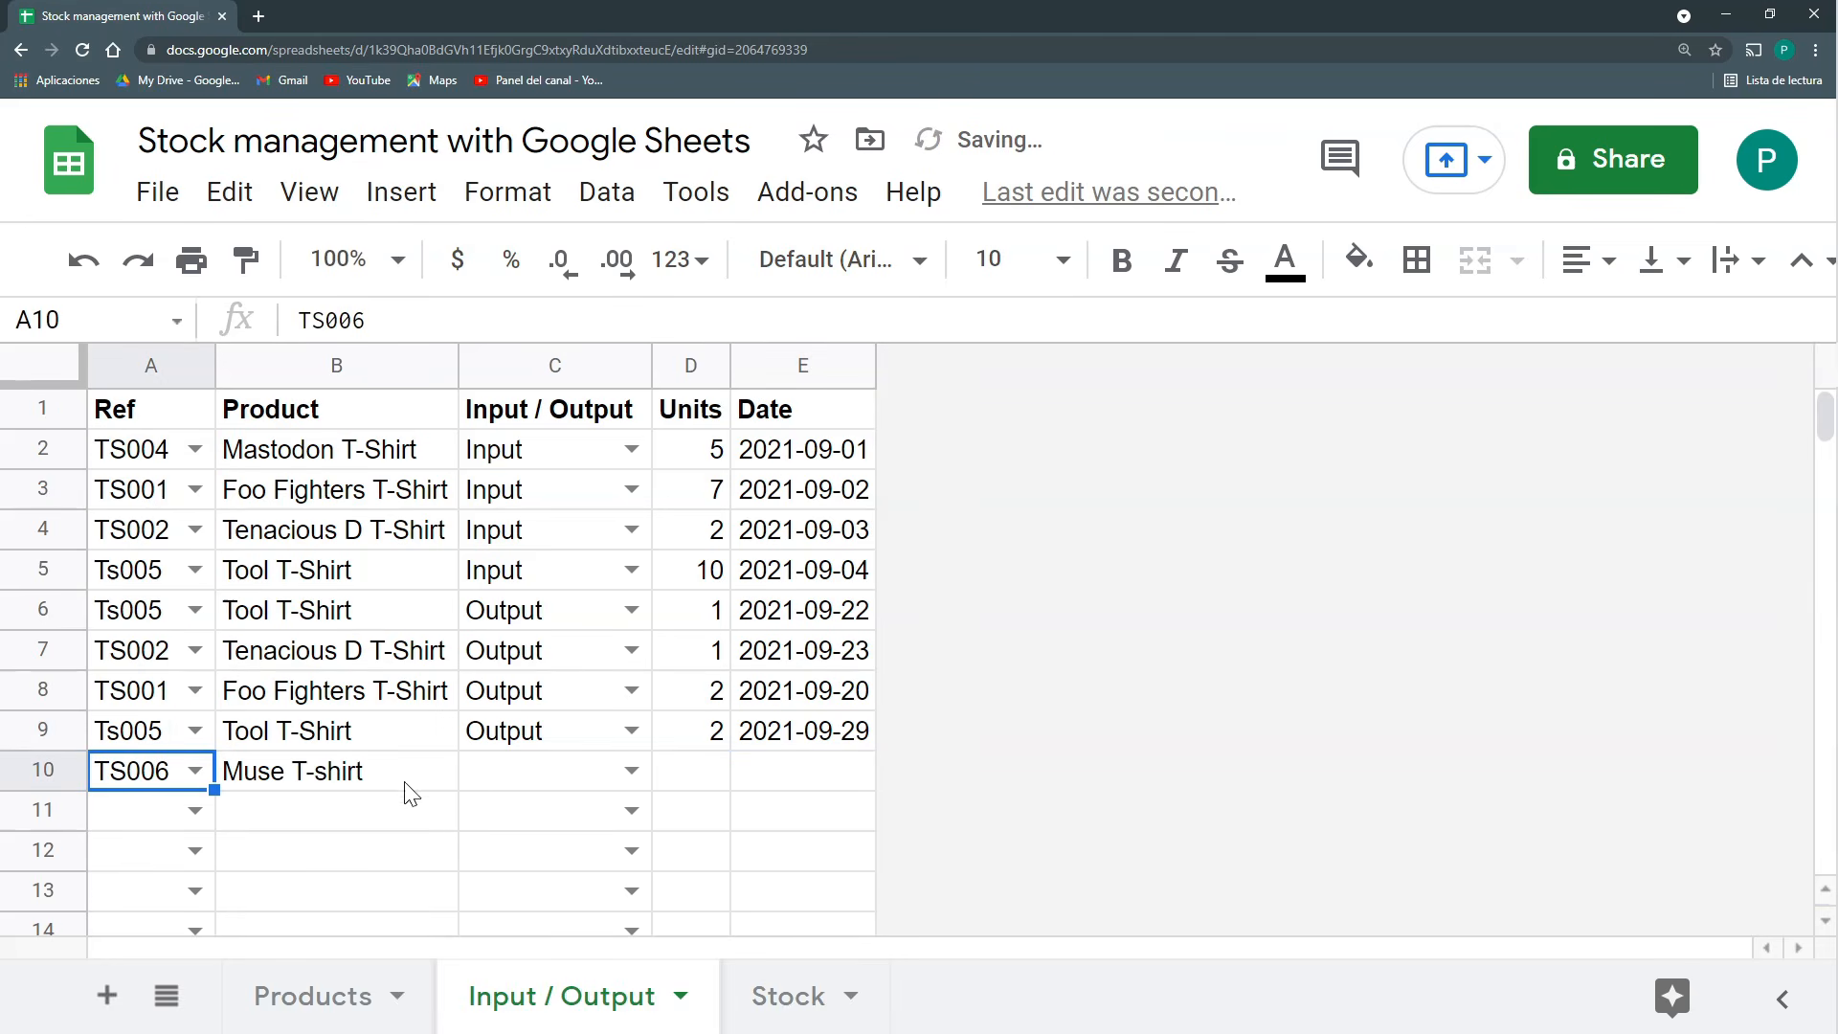
pyautogui.click(627, 770)
pyautogui.click(600, 728)
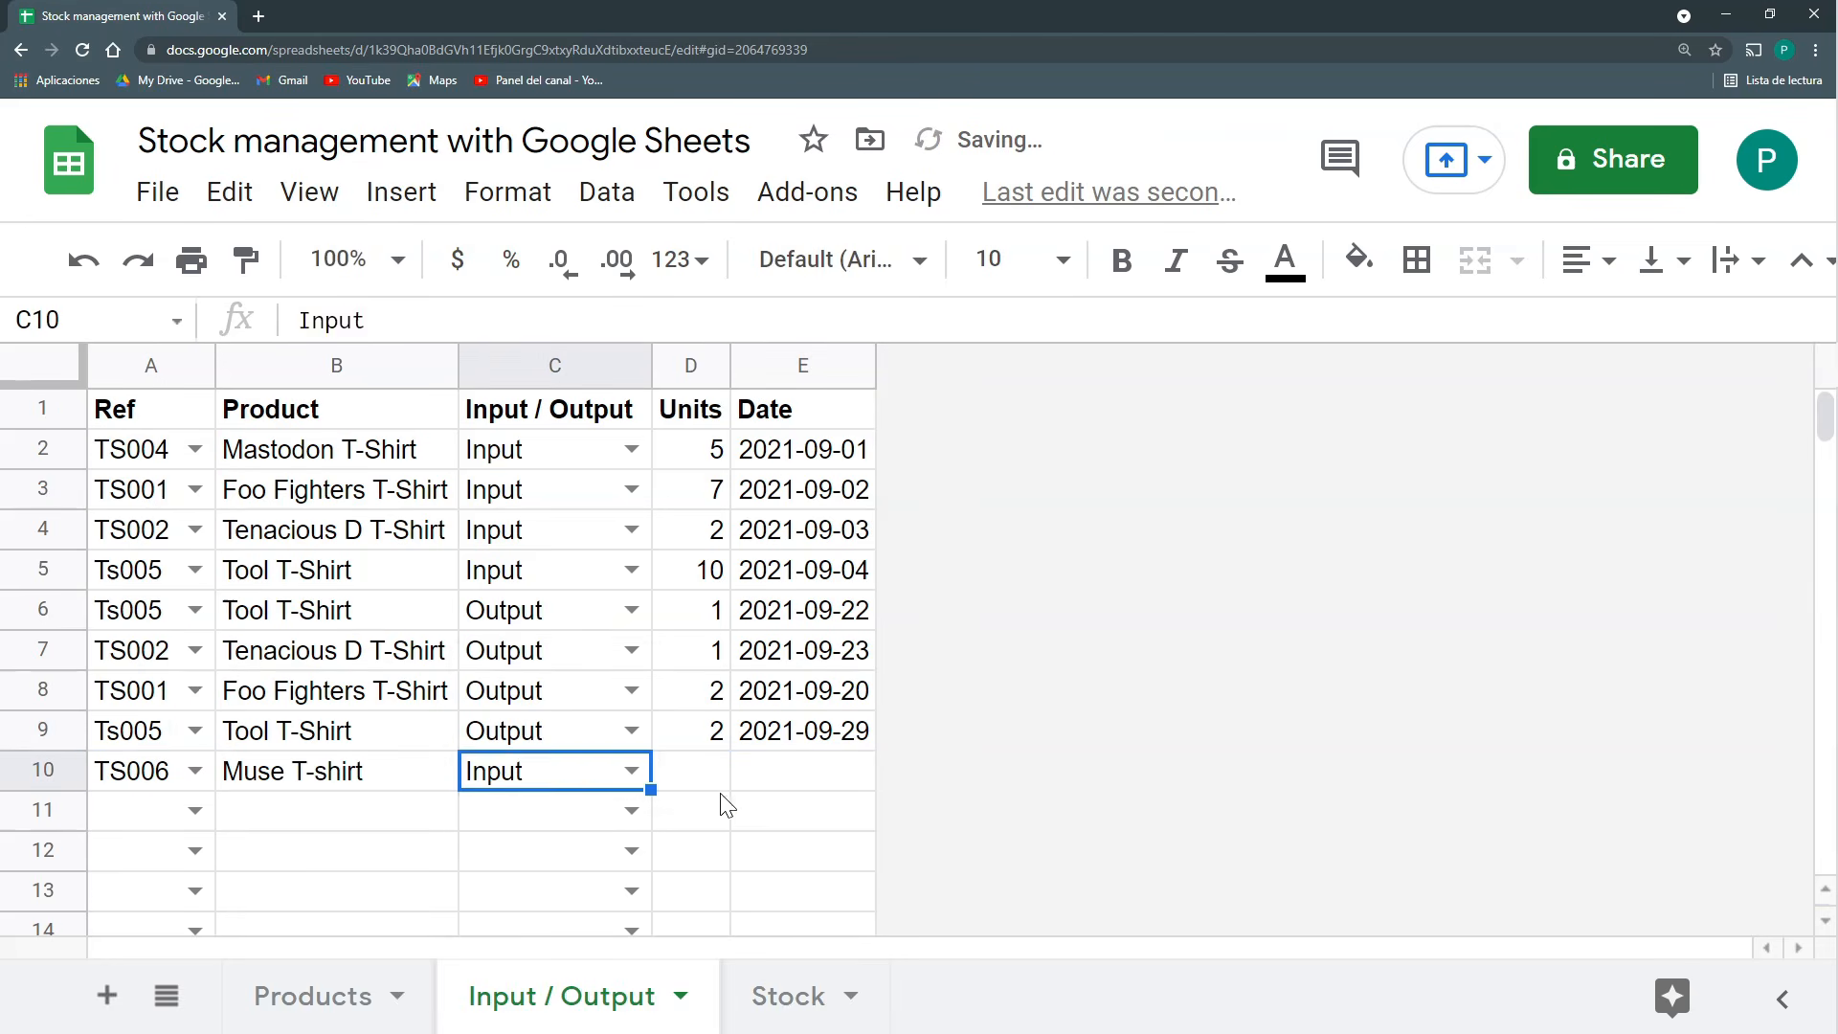
pyautogui.click(713, 781)
pyautogui.write('5')
pyautogui.click(812, 770)
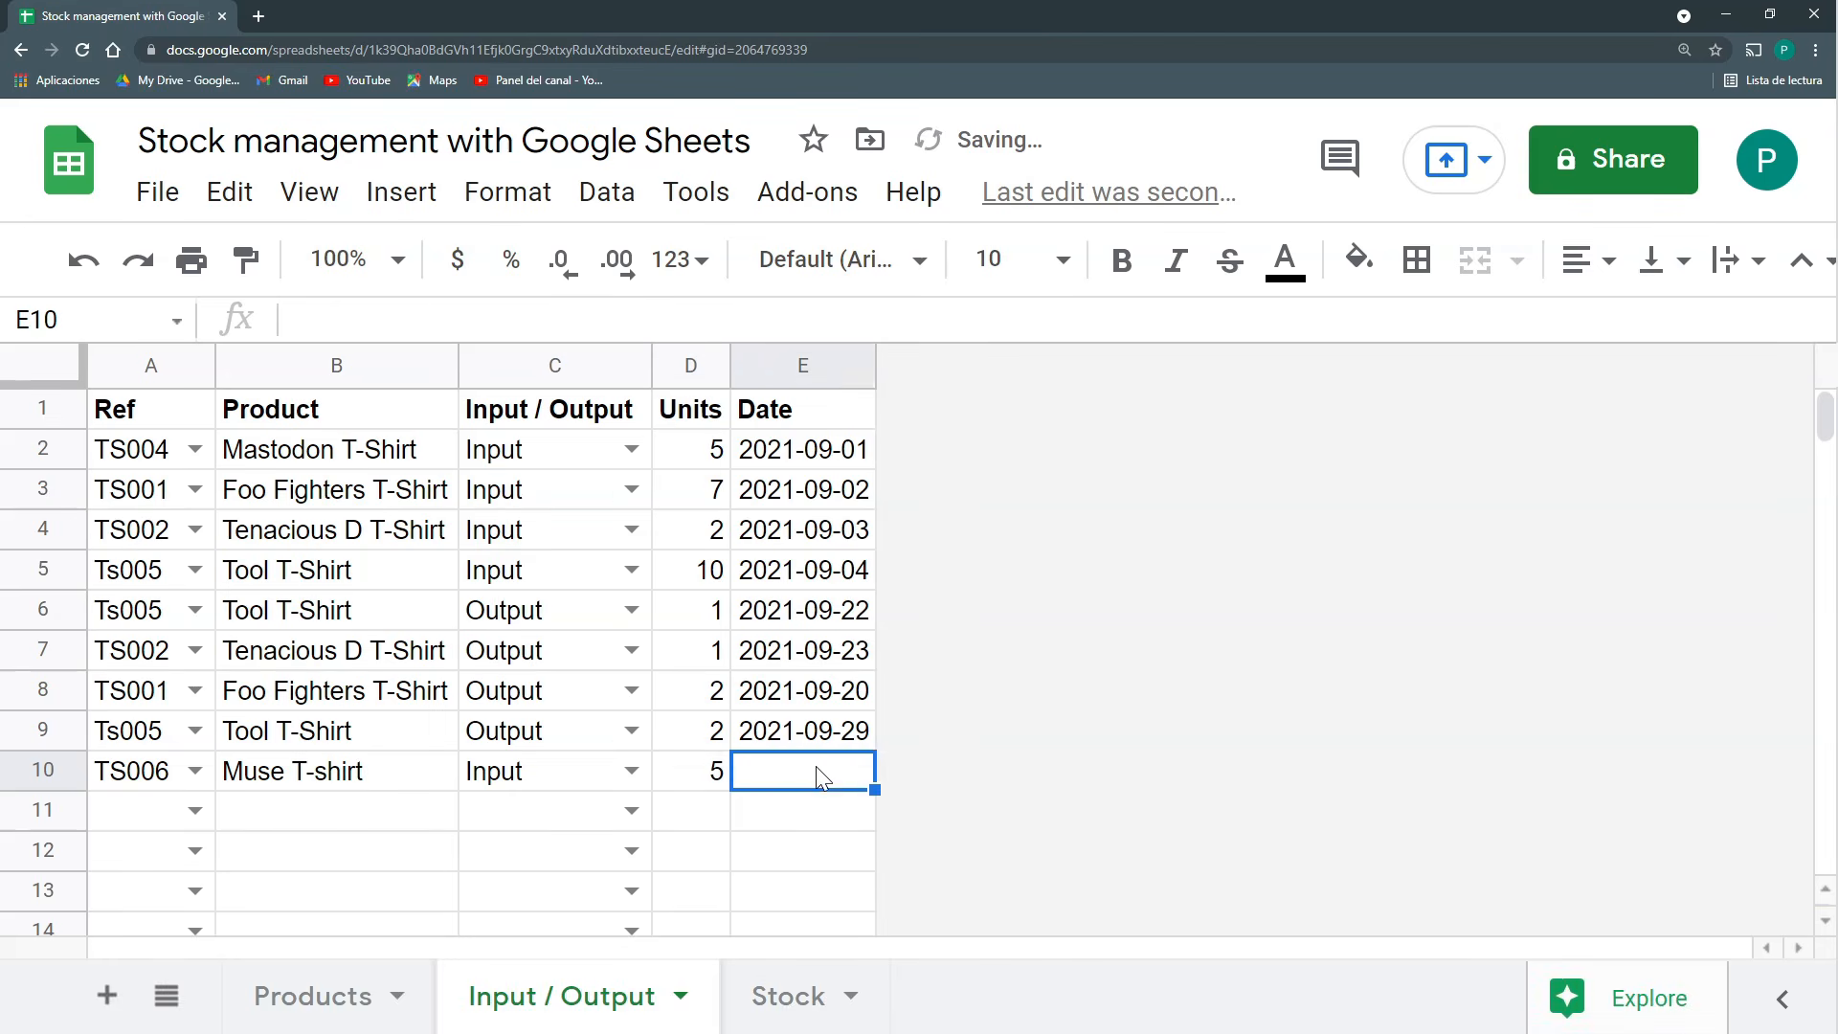
pyautogui.doubleClick(819, 771)
pyautogui.click(805, 634)
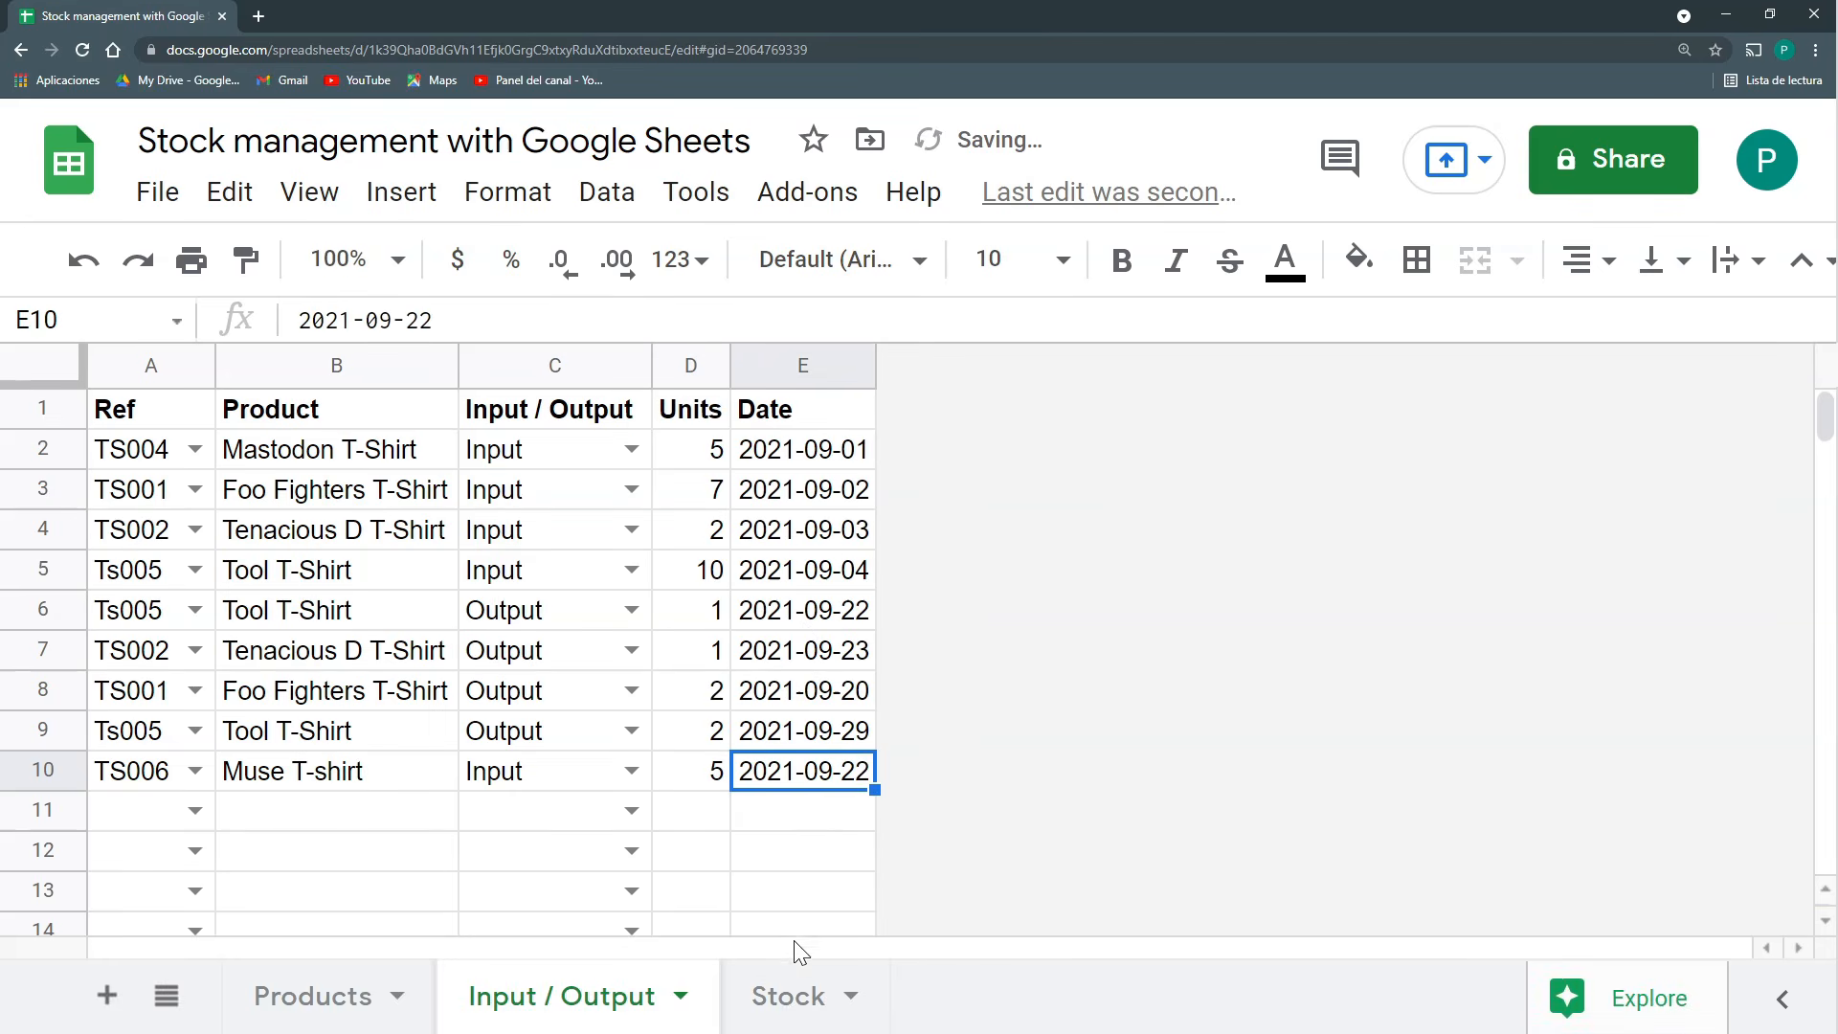
# Check the Muse T-shirt row and the header row on the Stock sheet.
pyautogui.click(789, 976)
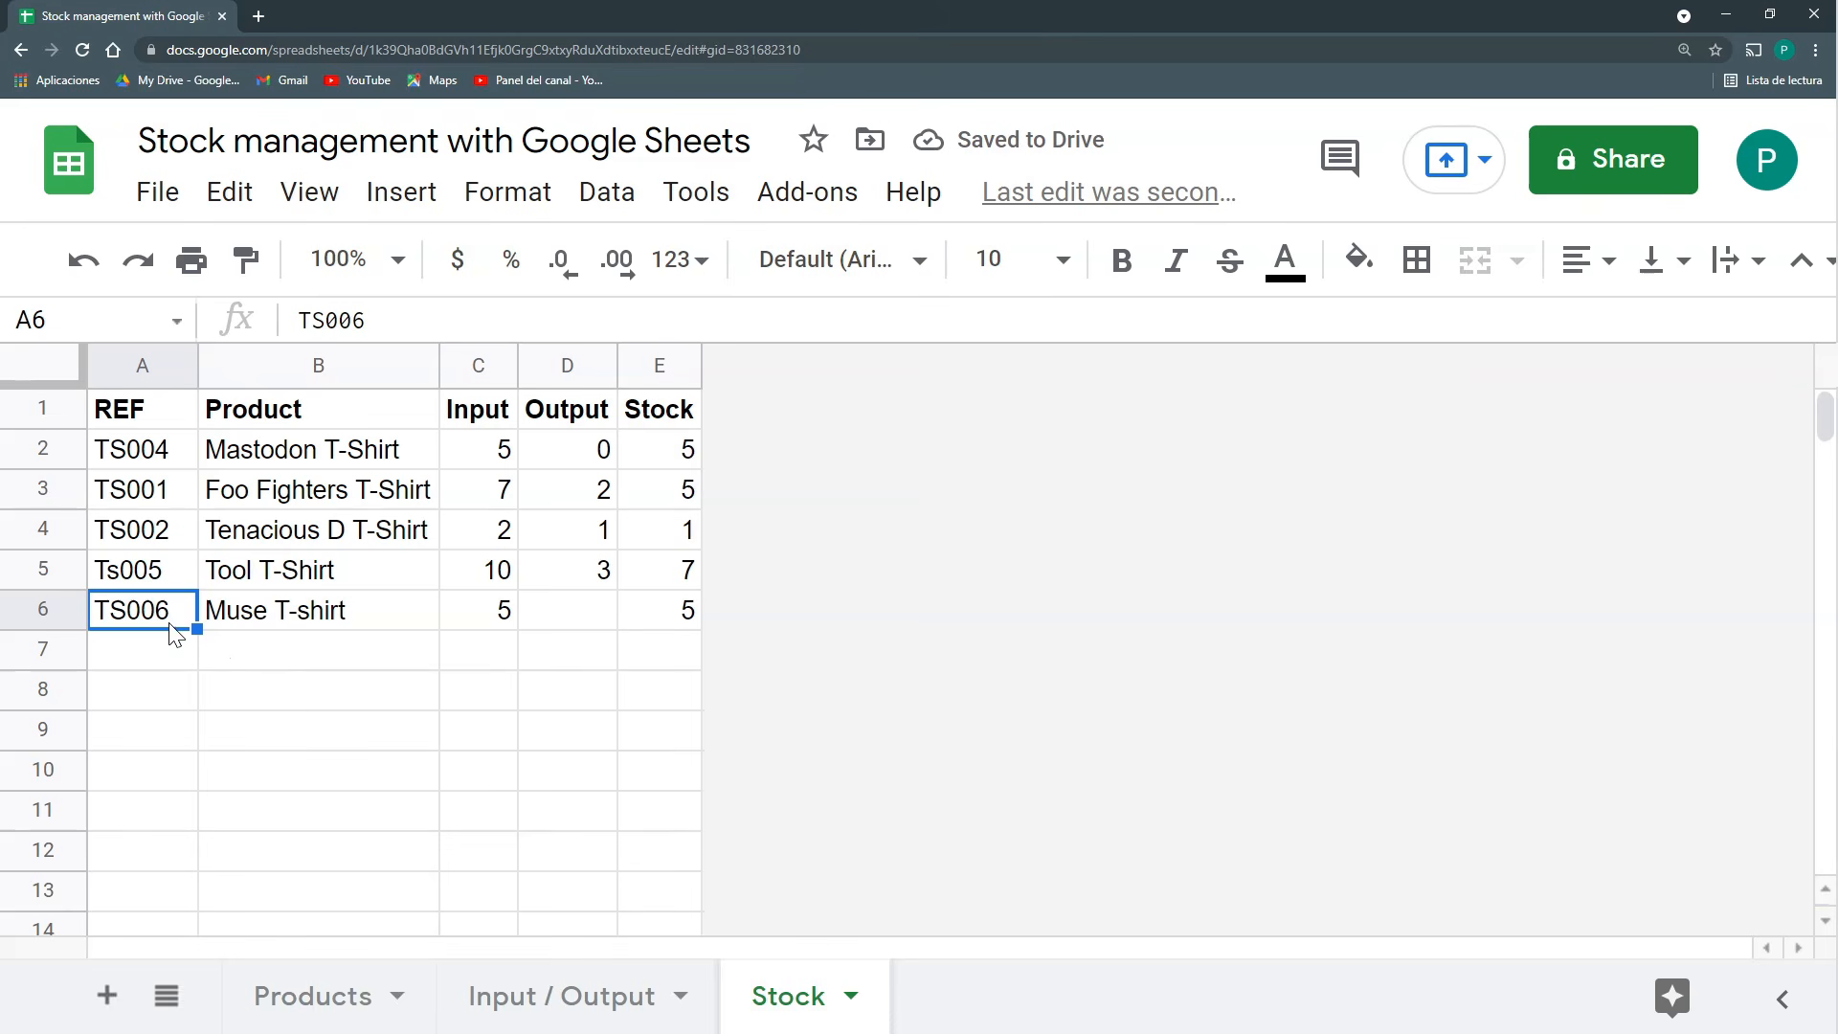
pyautogui.moveTo(192, 609); pyautogui.dragTo(648, 620)
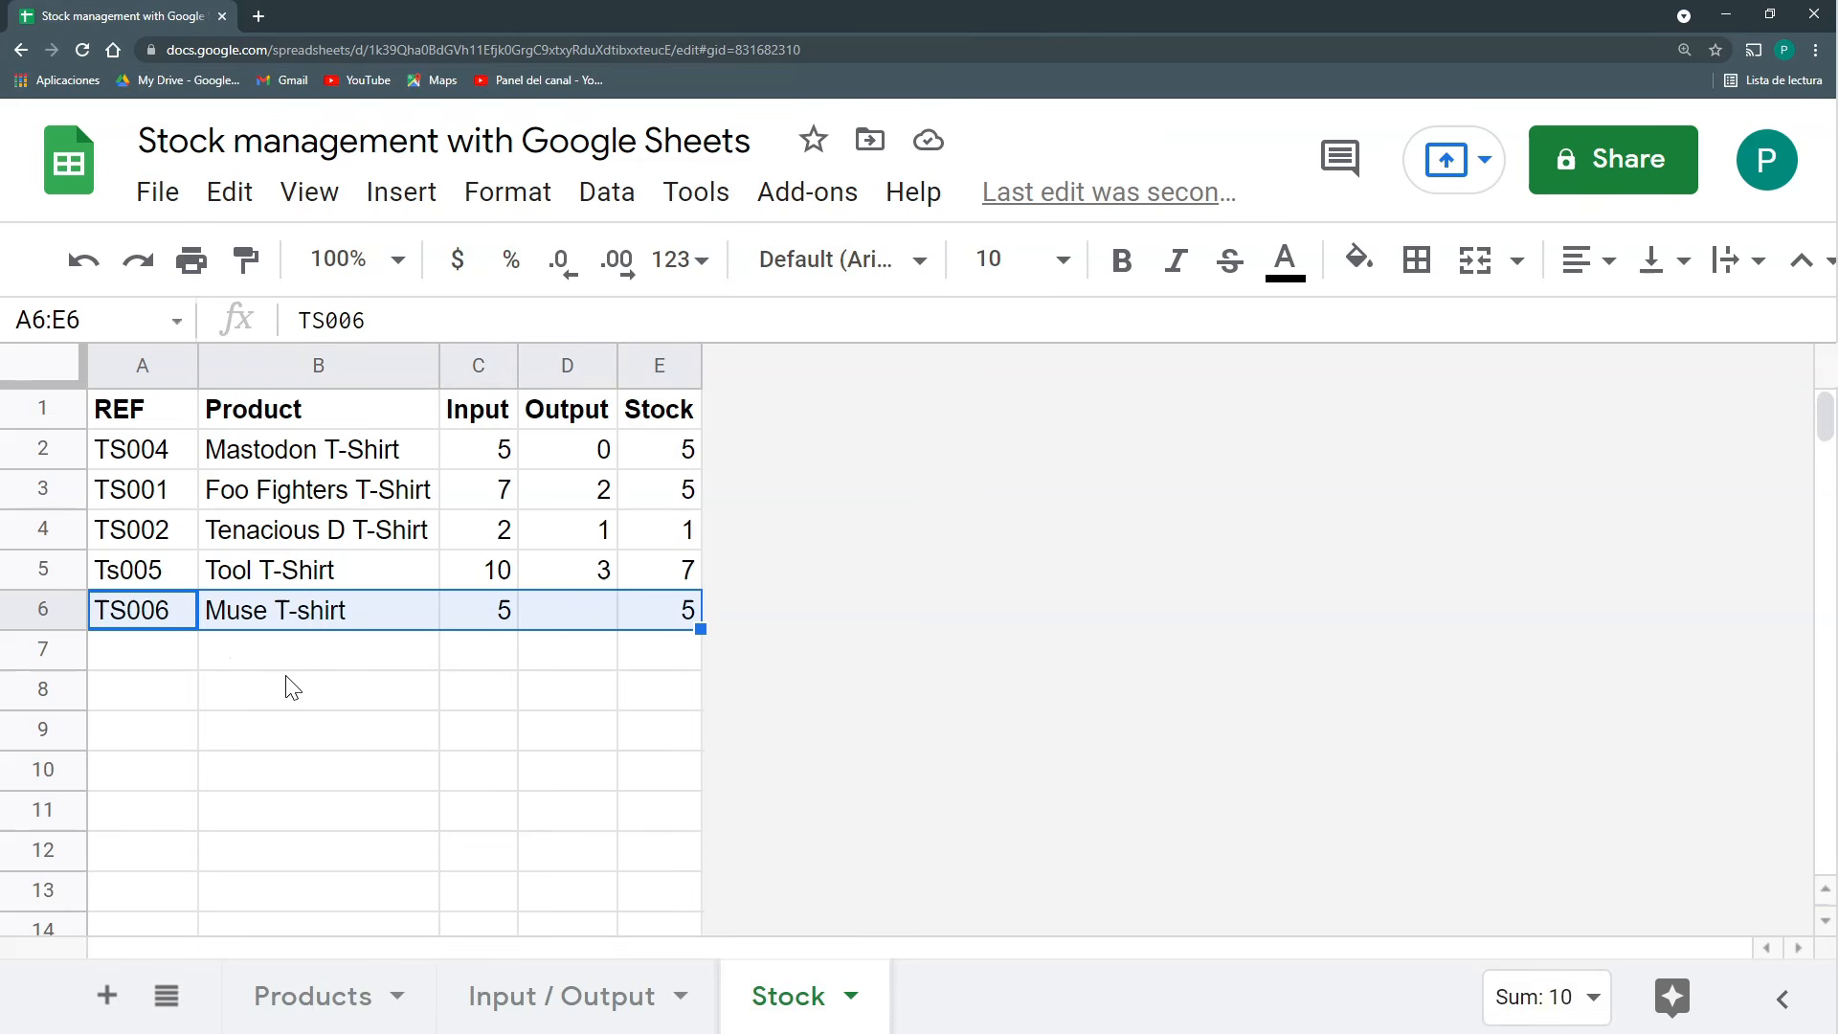
pyautogui.moveTo(139, 417); pyautogui.dragTo(687, 423)
# Review the entries in rows 9 and 10 of the Input / Output sheet and the Products list.
pyautogui.click(525, 1005)
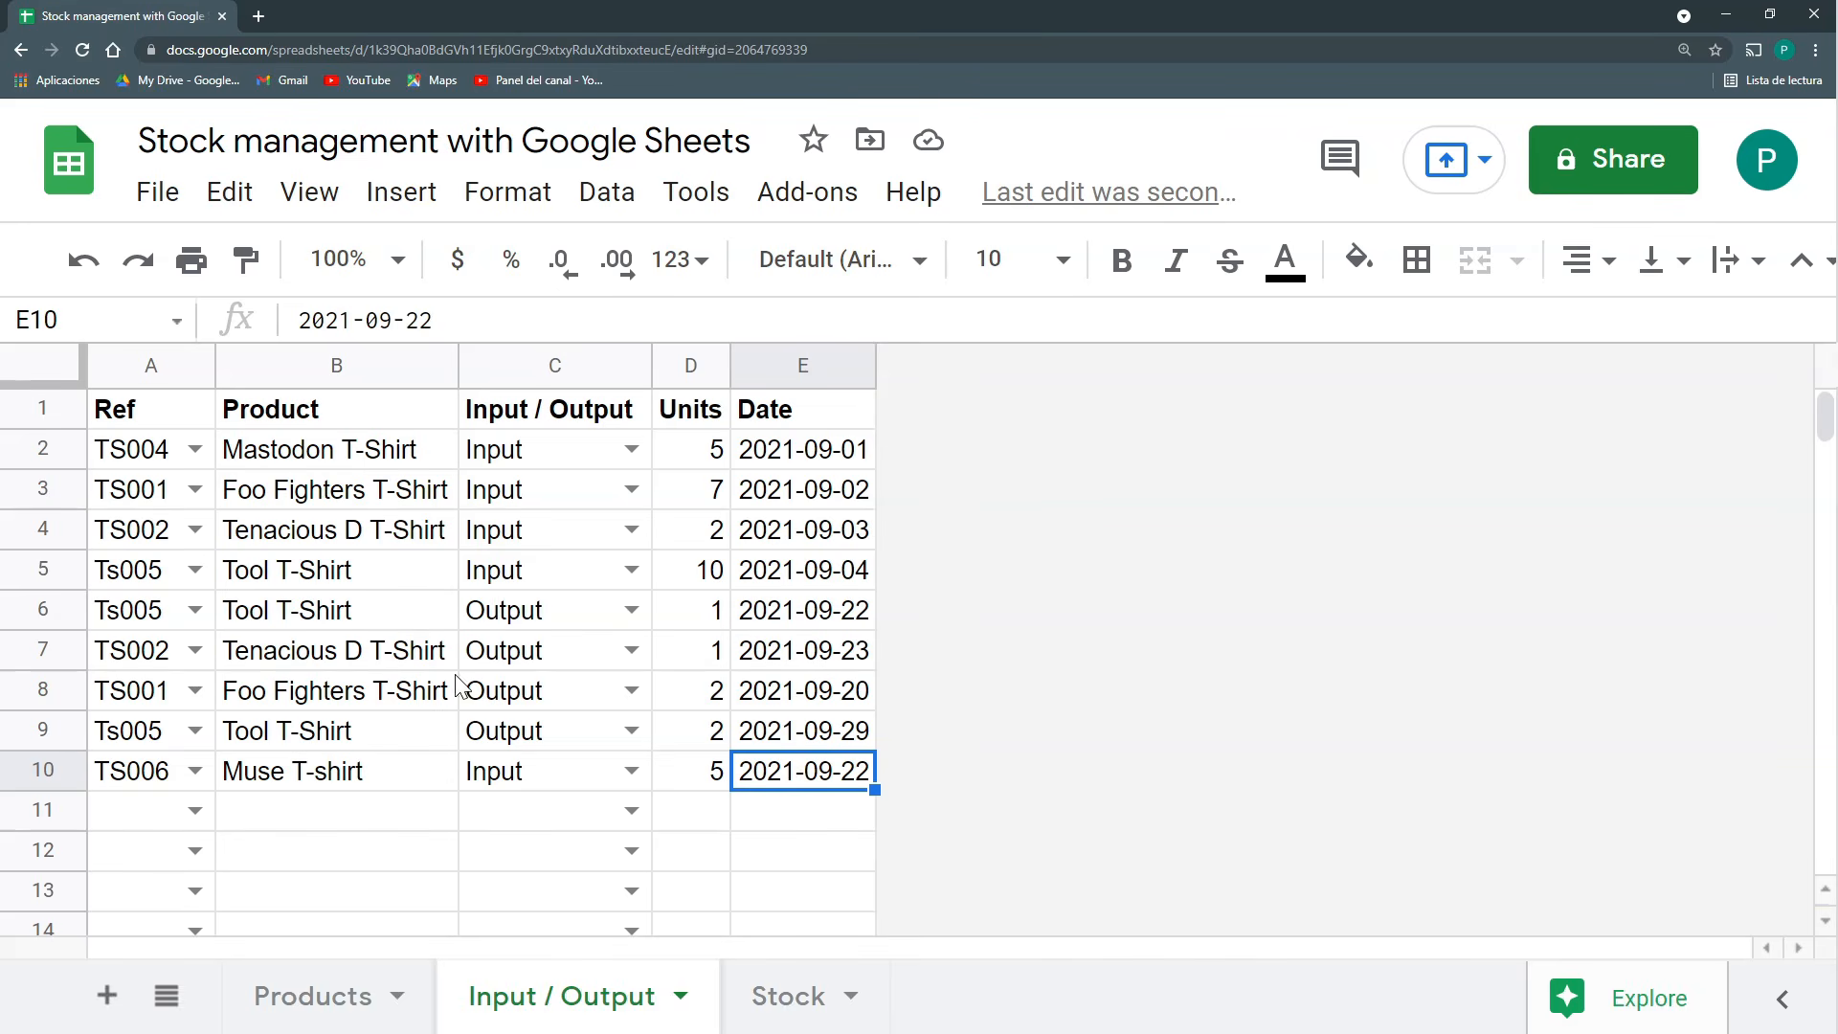
pyautogui.moveTo(180, 729); pyautogui.dragTo(748, 766)
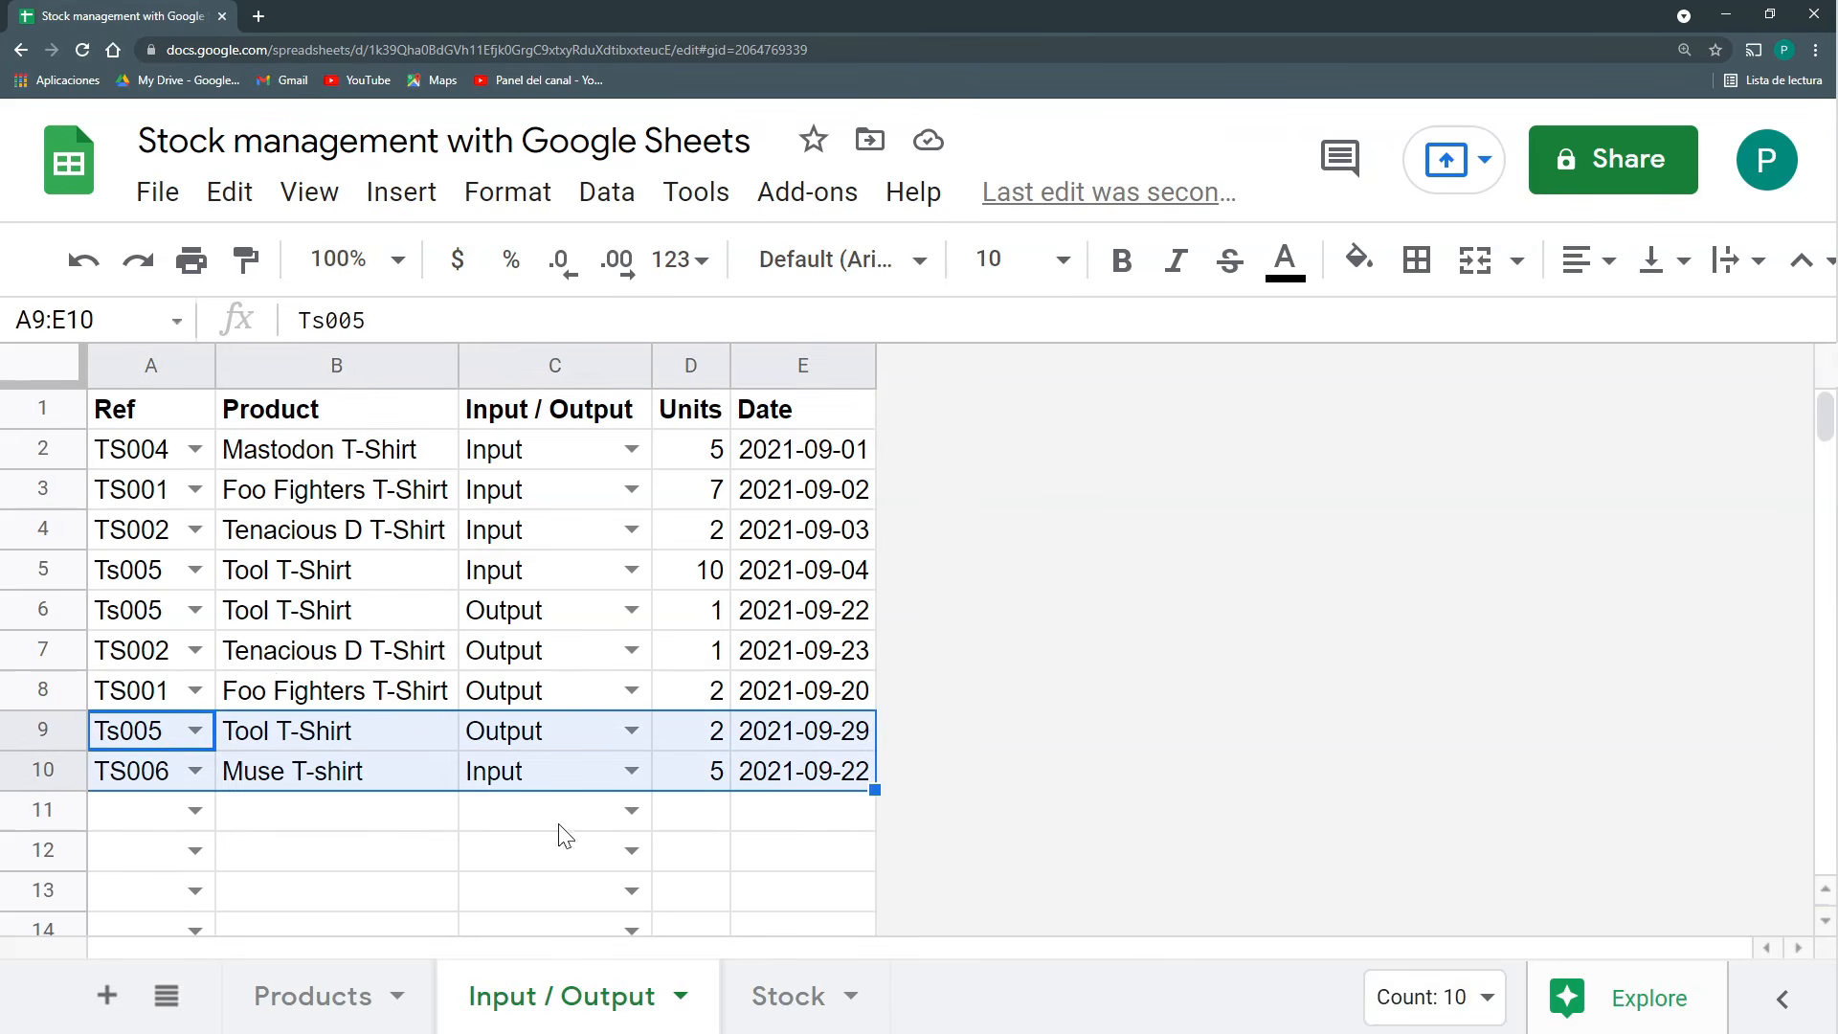
pyautogui.click(250, 1000)
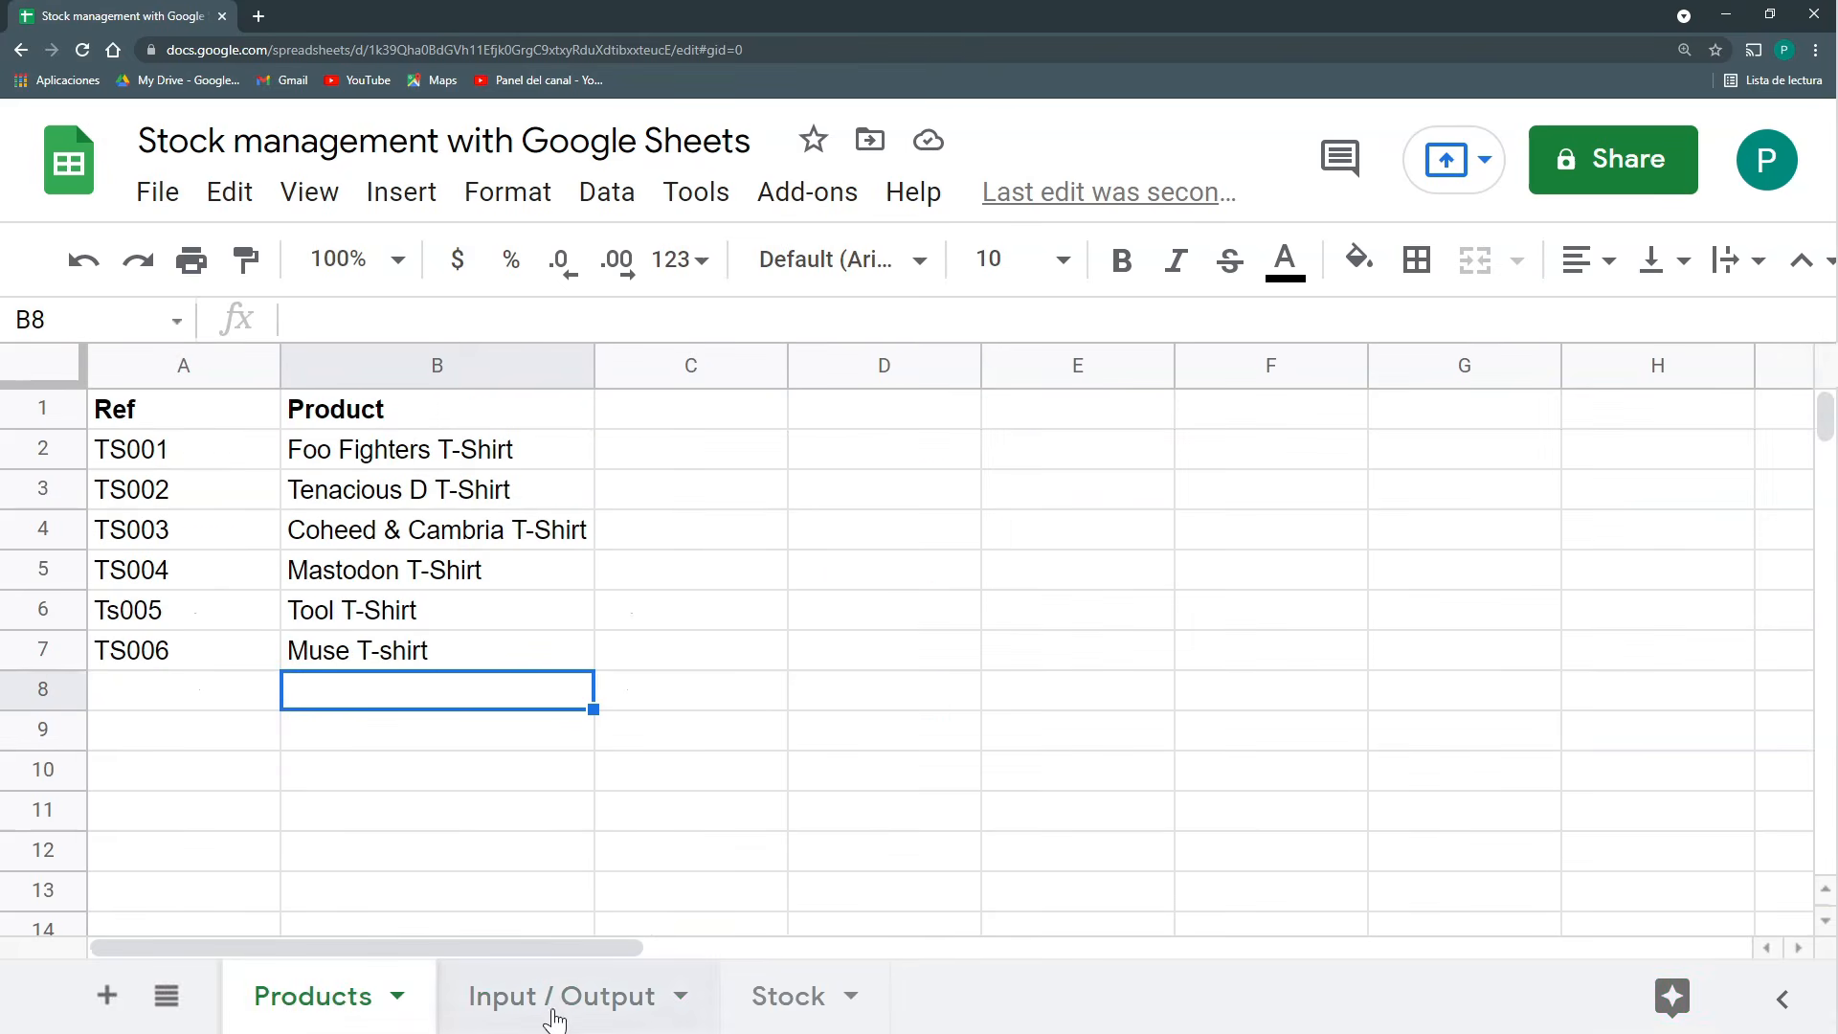
pyautogui.click(496, 1000)
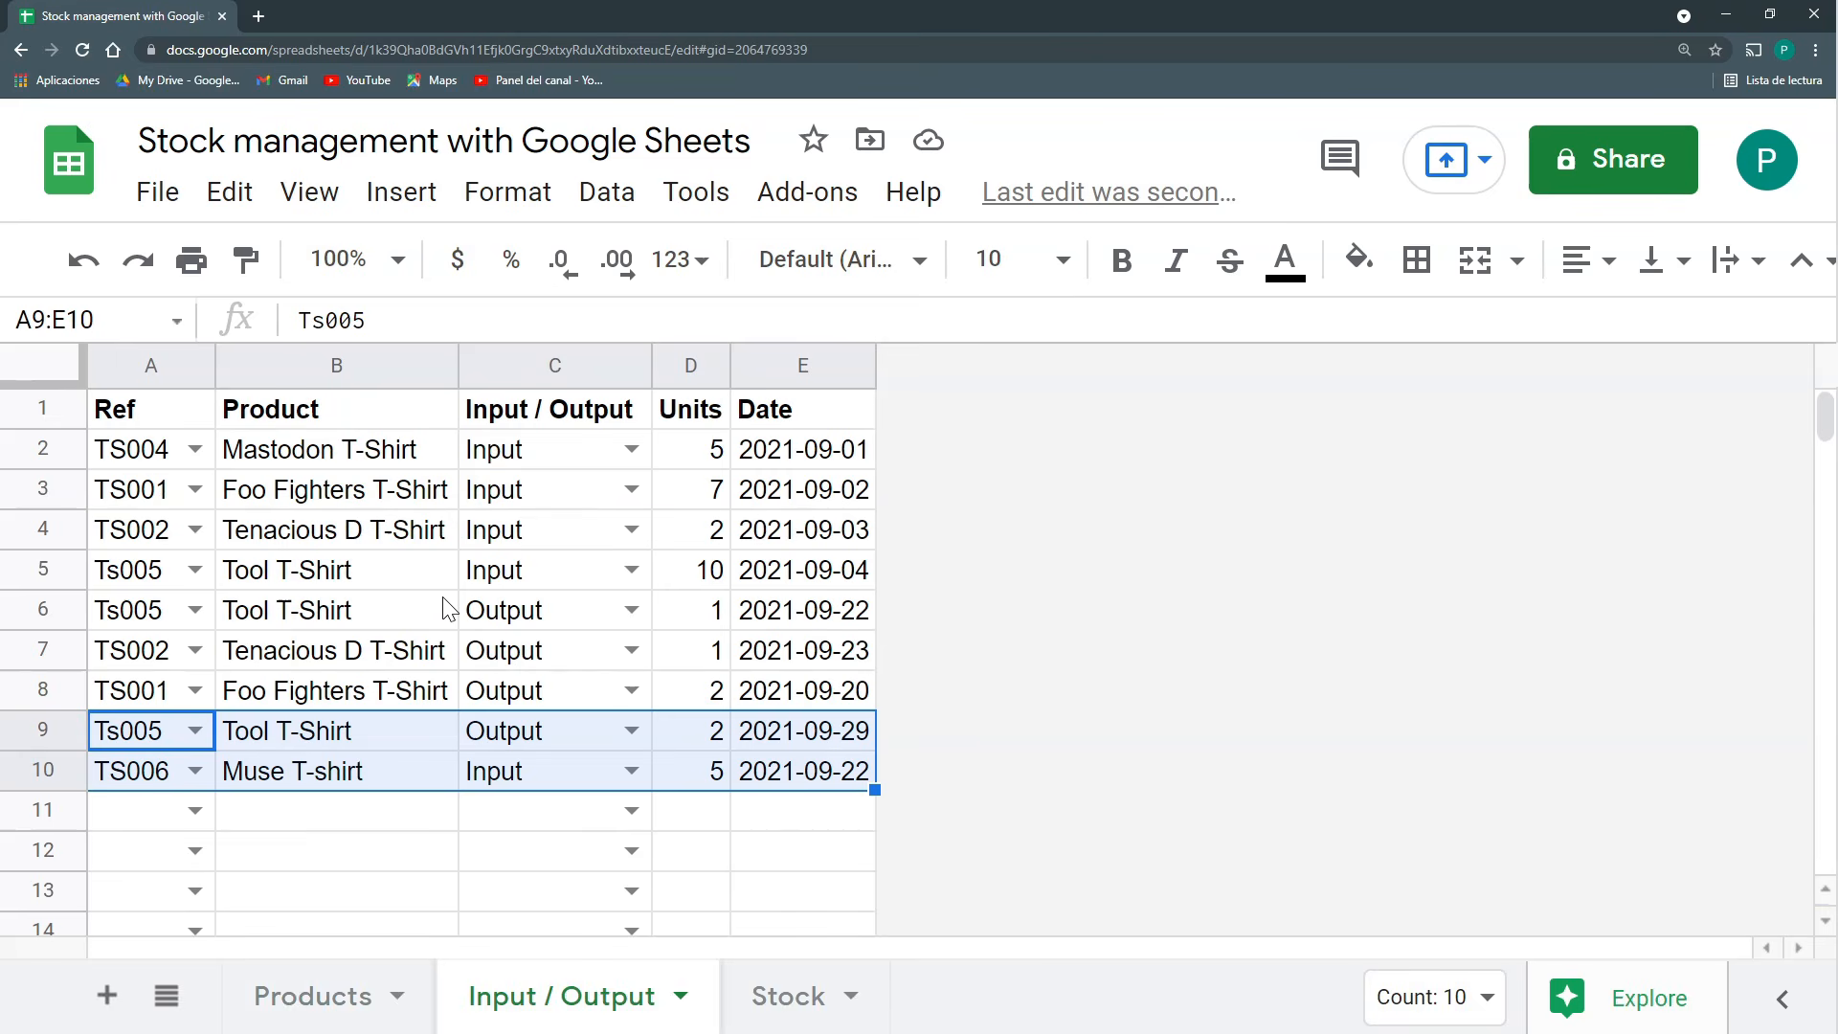
# Review the Stock sheet, the Input / Output entries and the Products list in turn.
pyautogui.click(803, 1004)
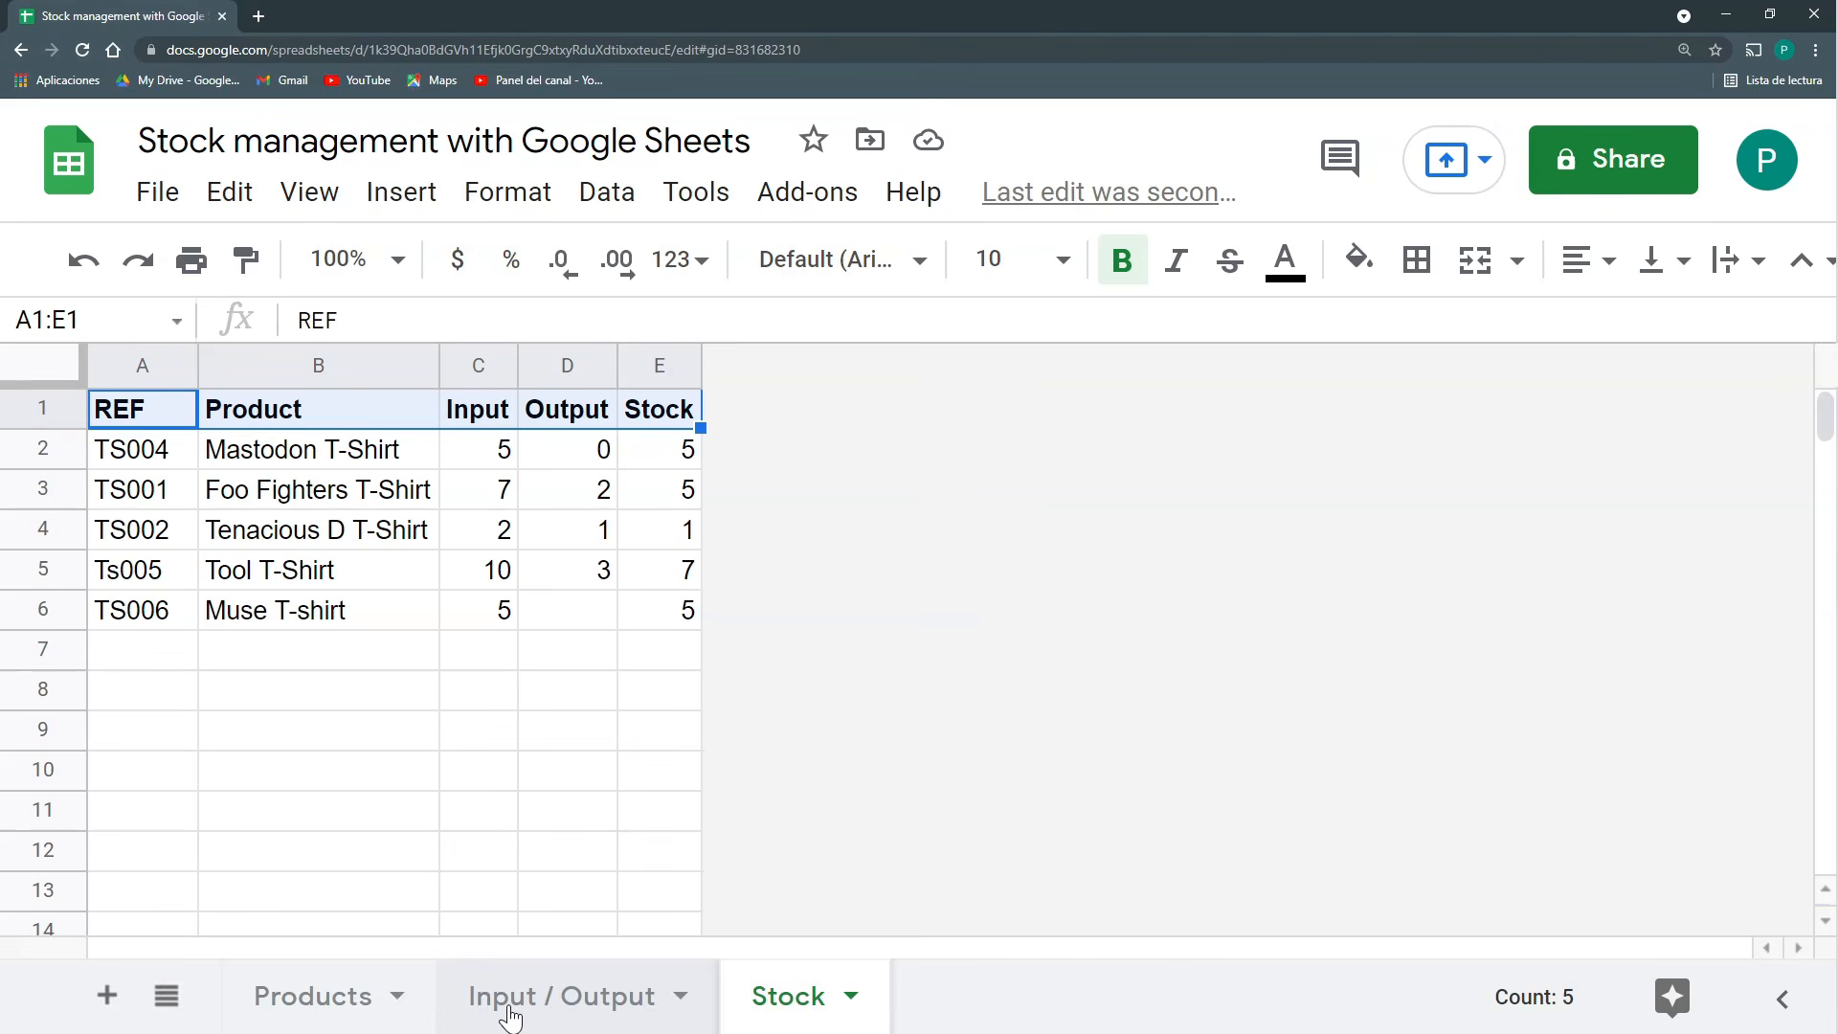
pyautogui.click(595, 1006)
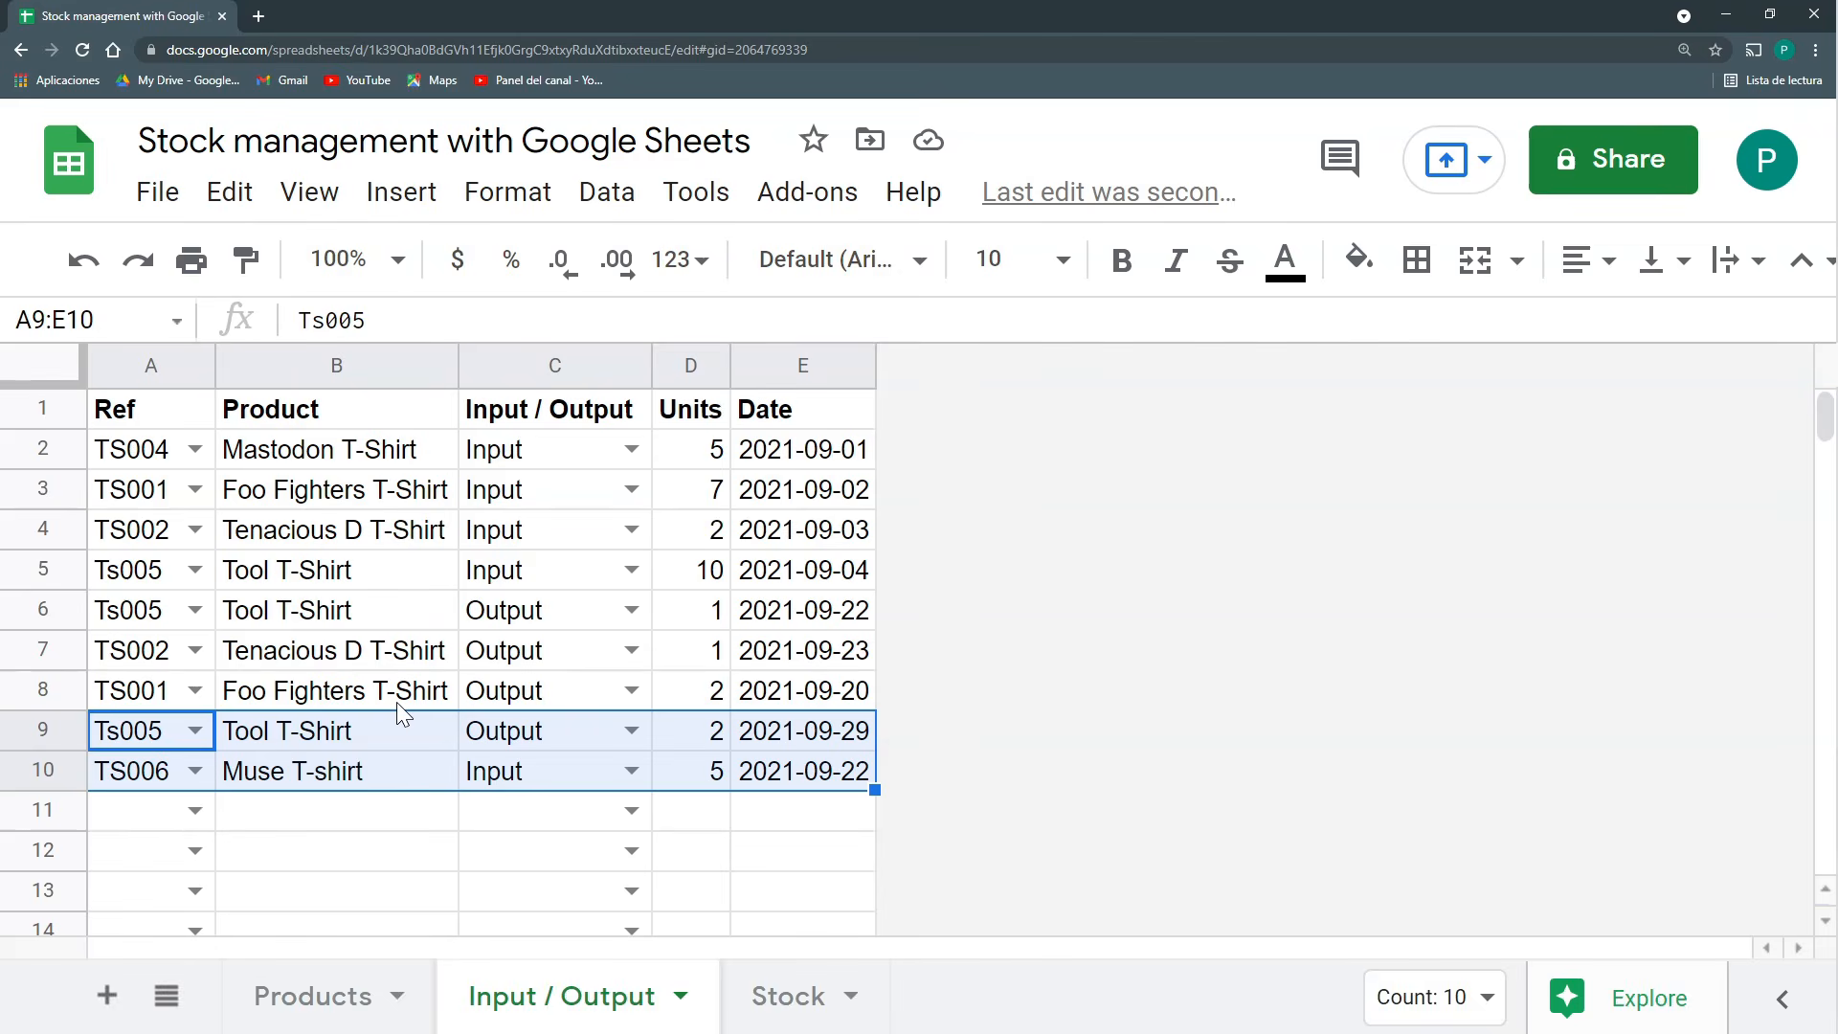
pyautogui.click(293, 996)
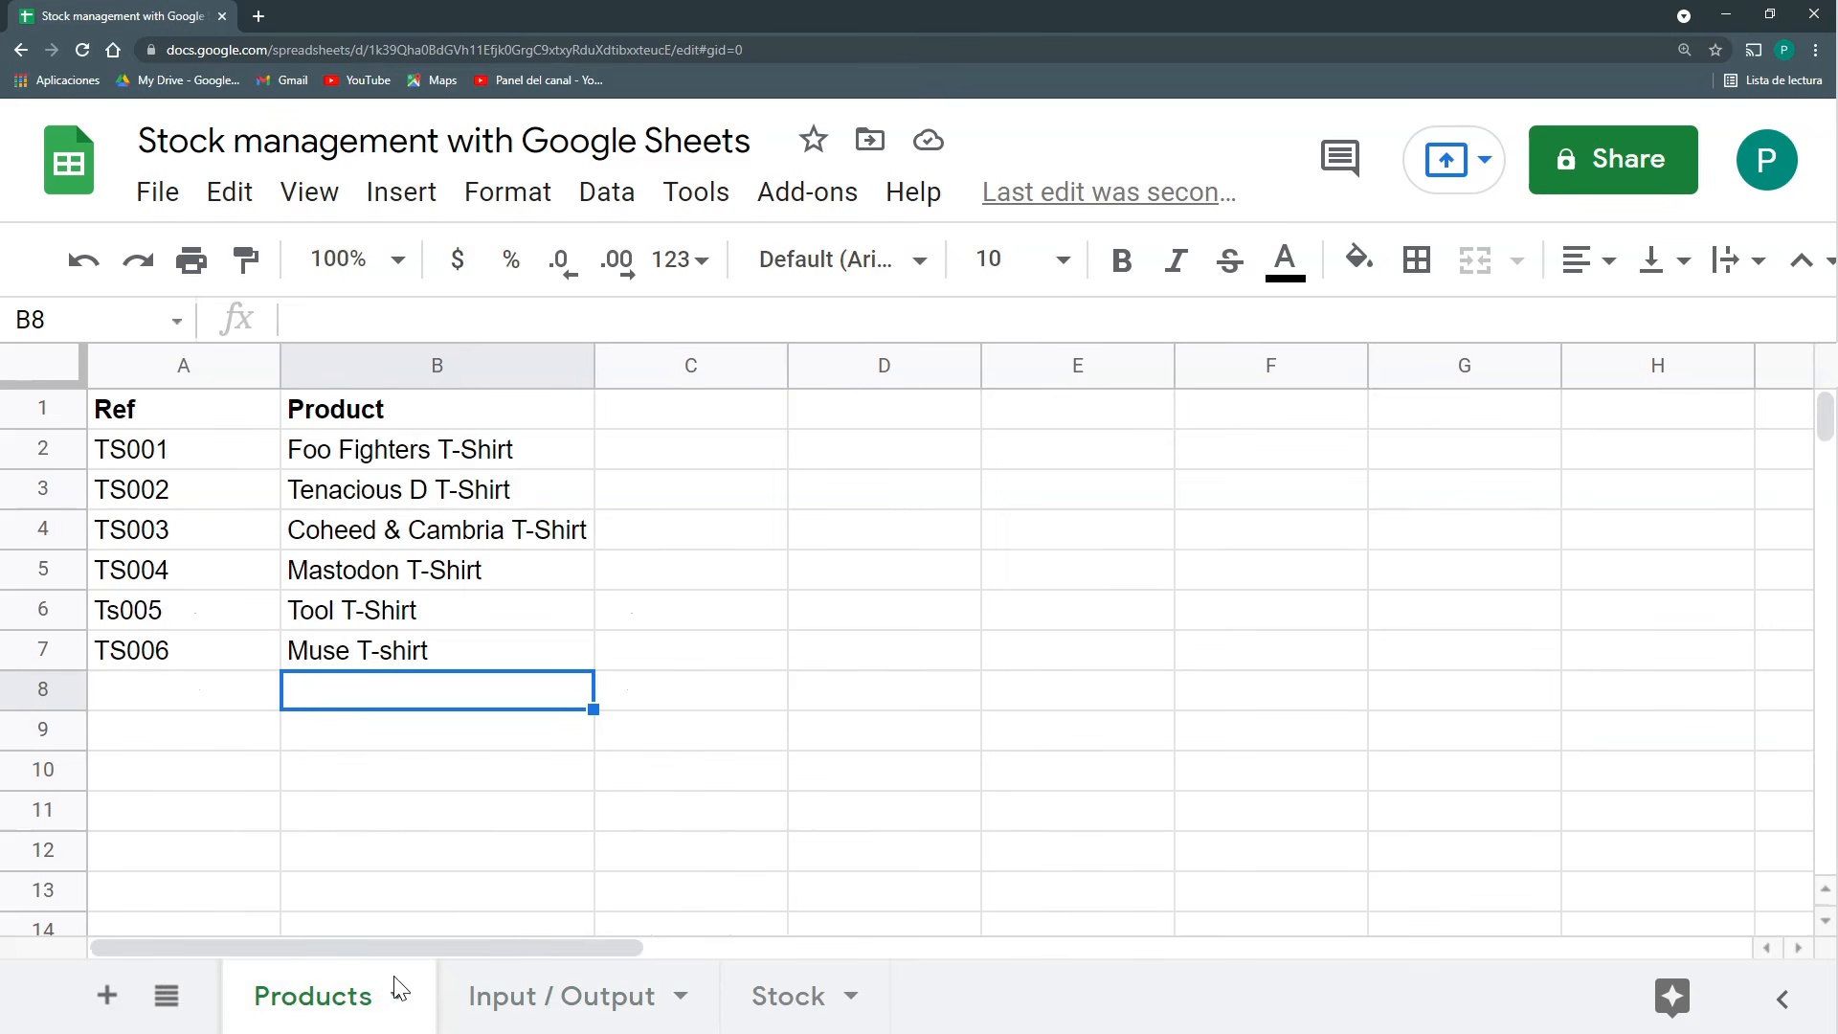
# Examine the blank prepared rows below row 10 of the Input / Output sheet, including the ref options and the product lookup formula in B11.
pyautogui.click(522, 997)
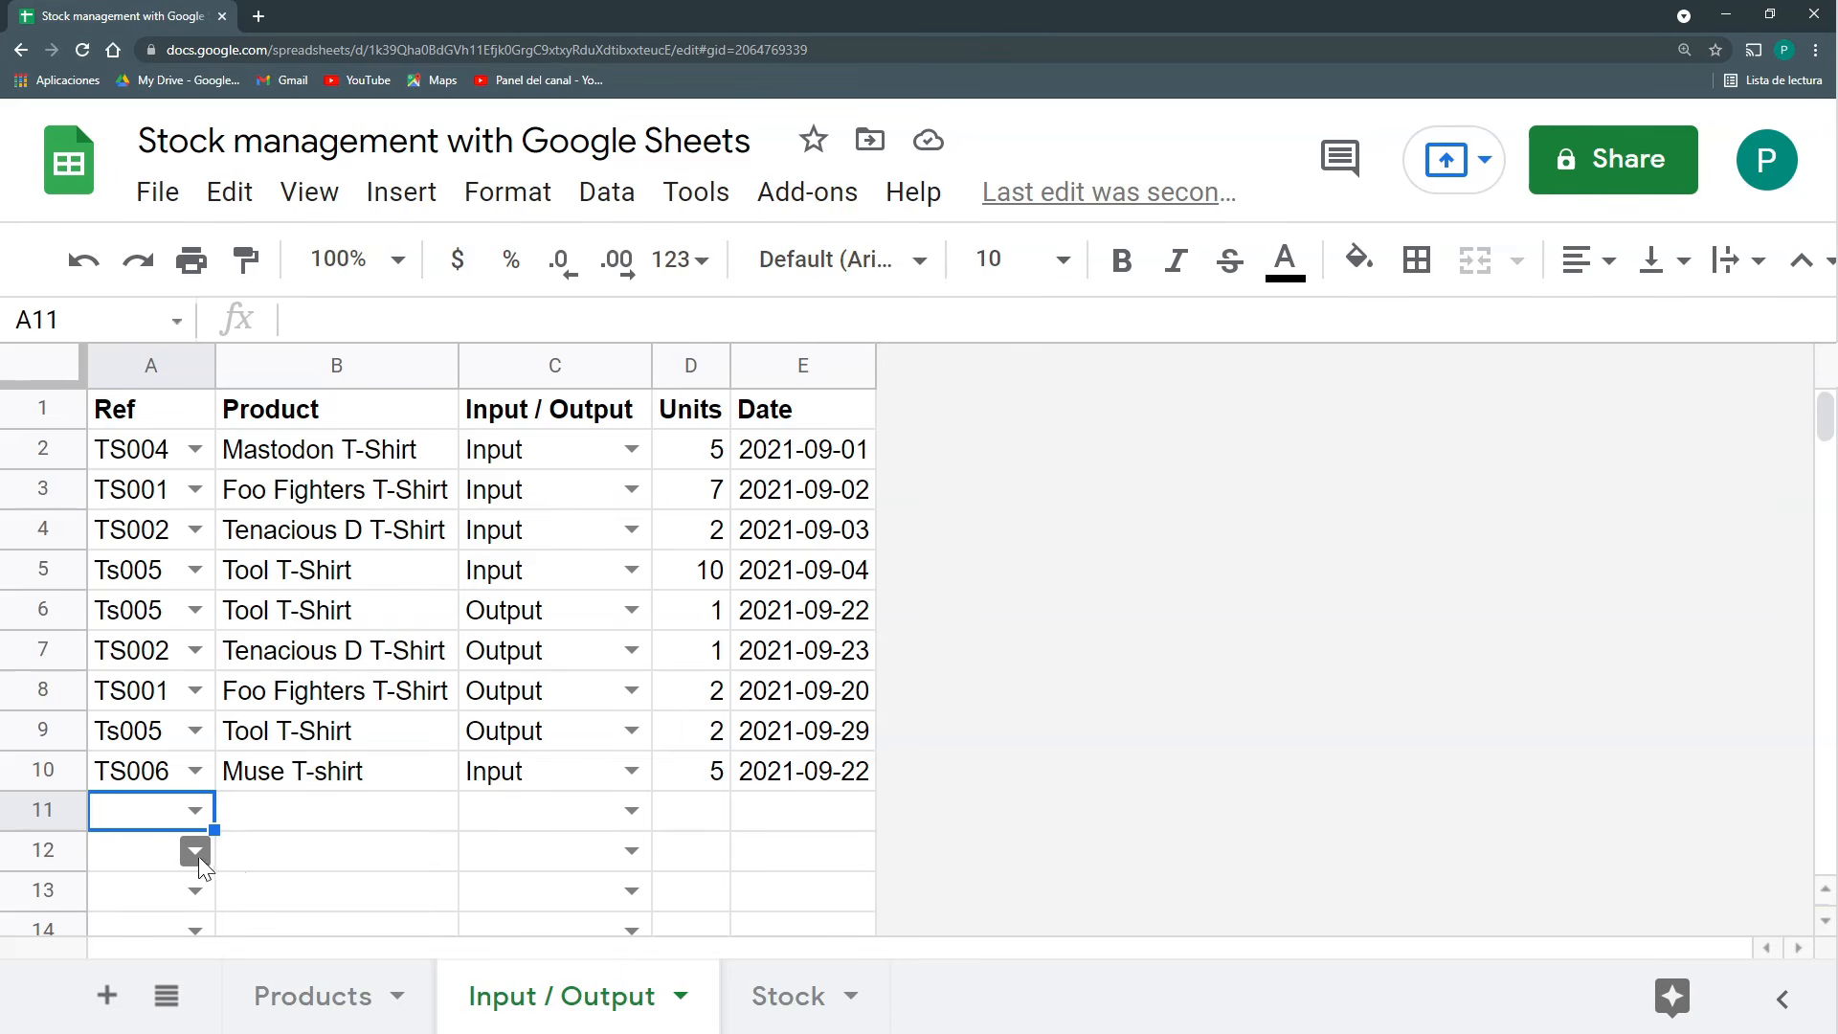
pyautogui.scroll(-2, 199, 866)
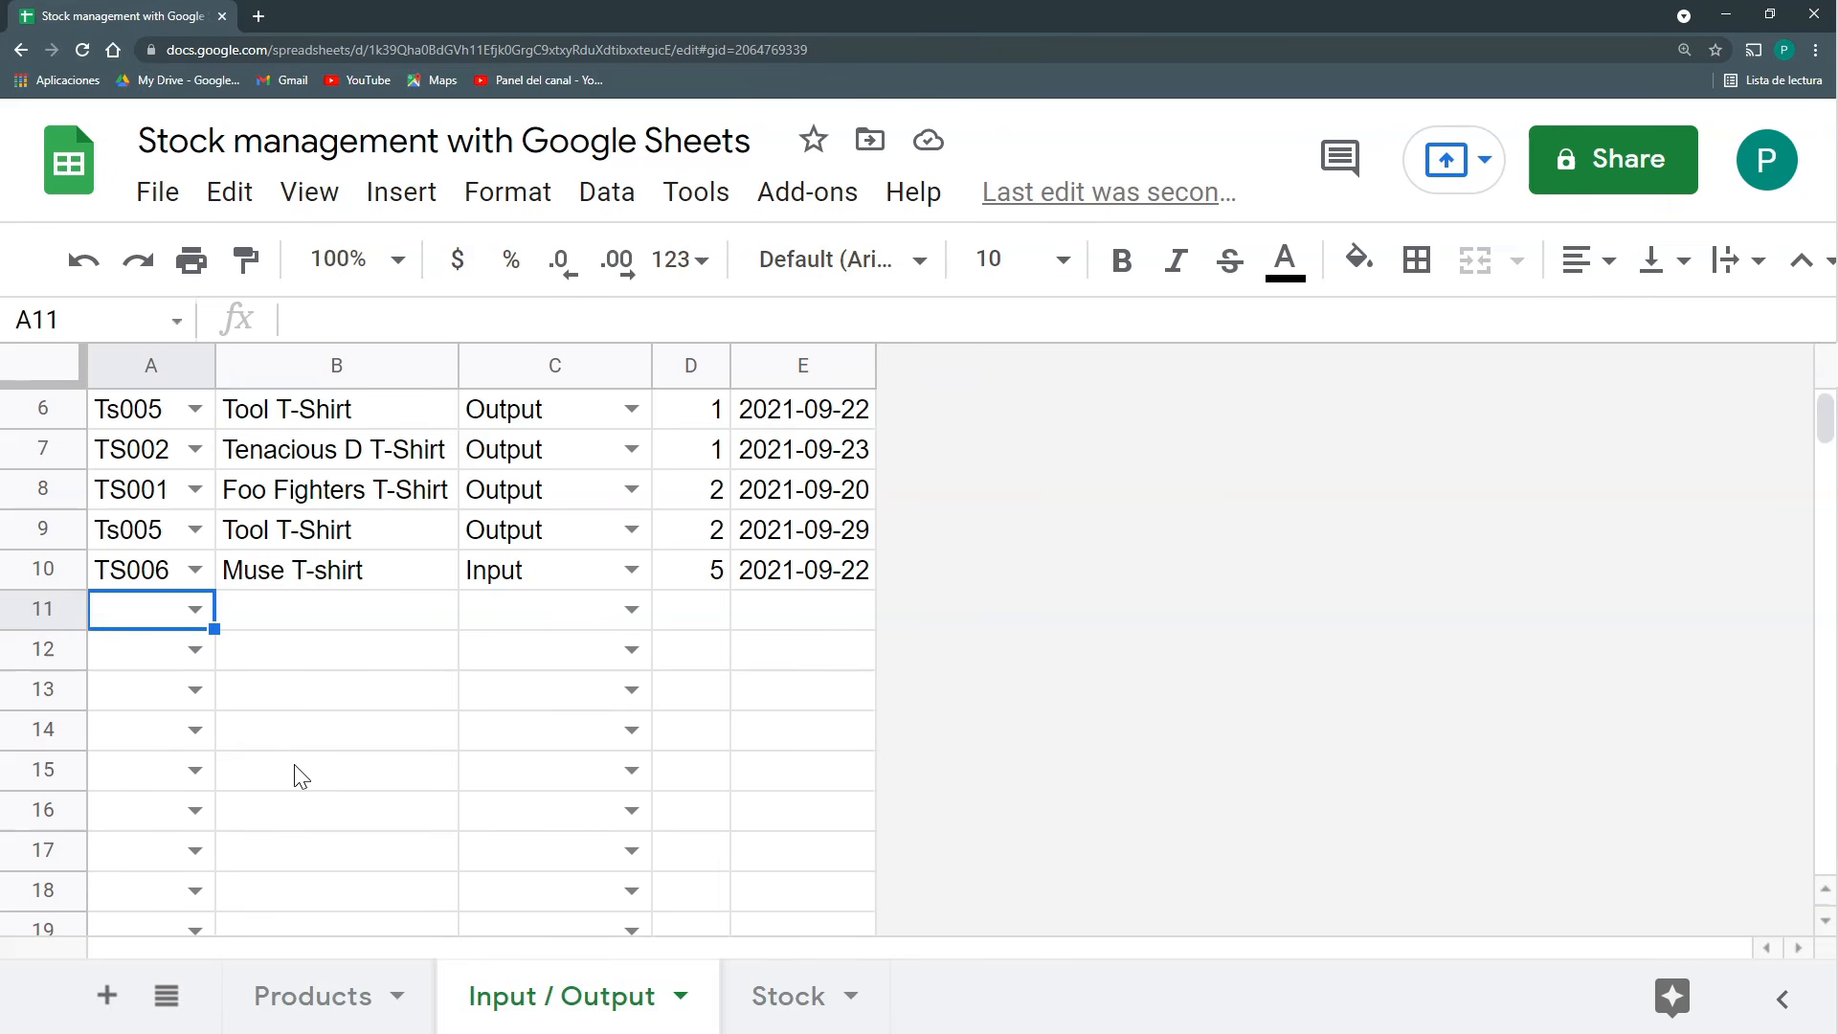
pyautogui.scroll(1, 301, 776)
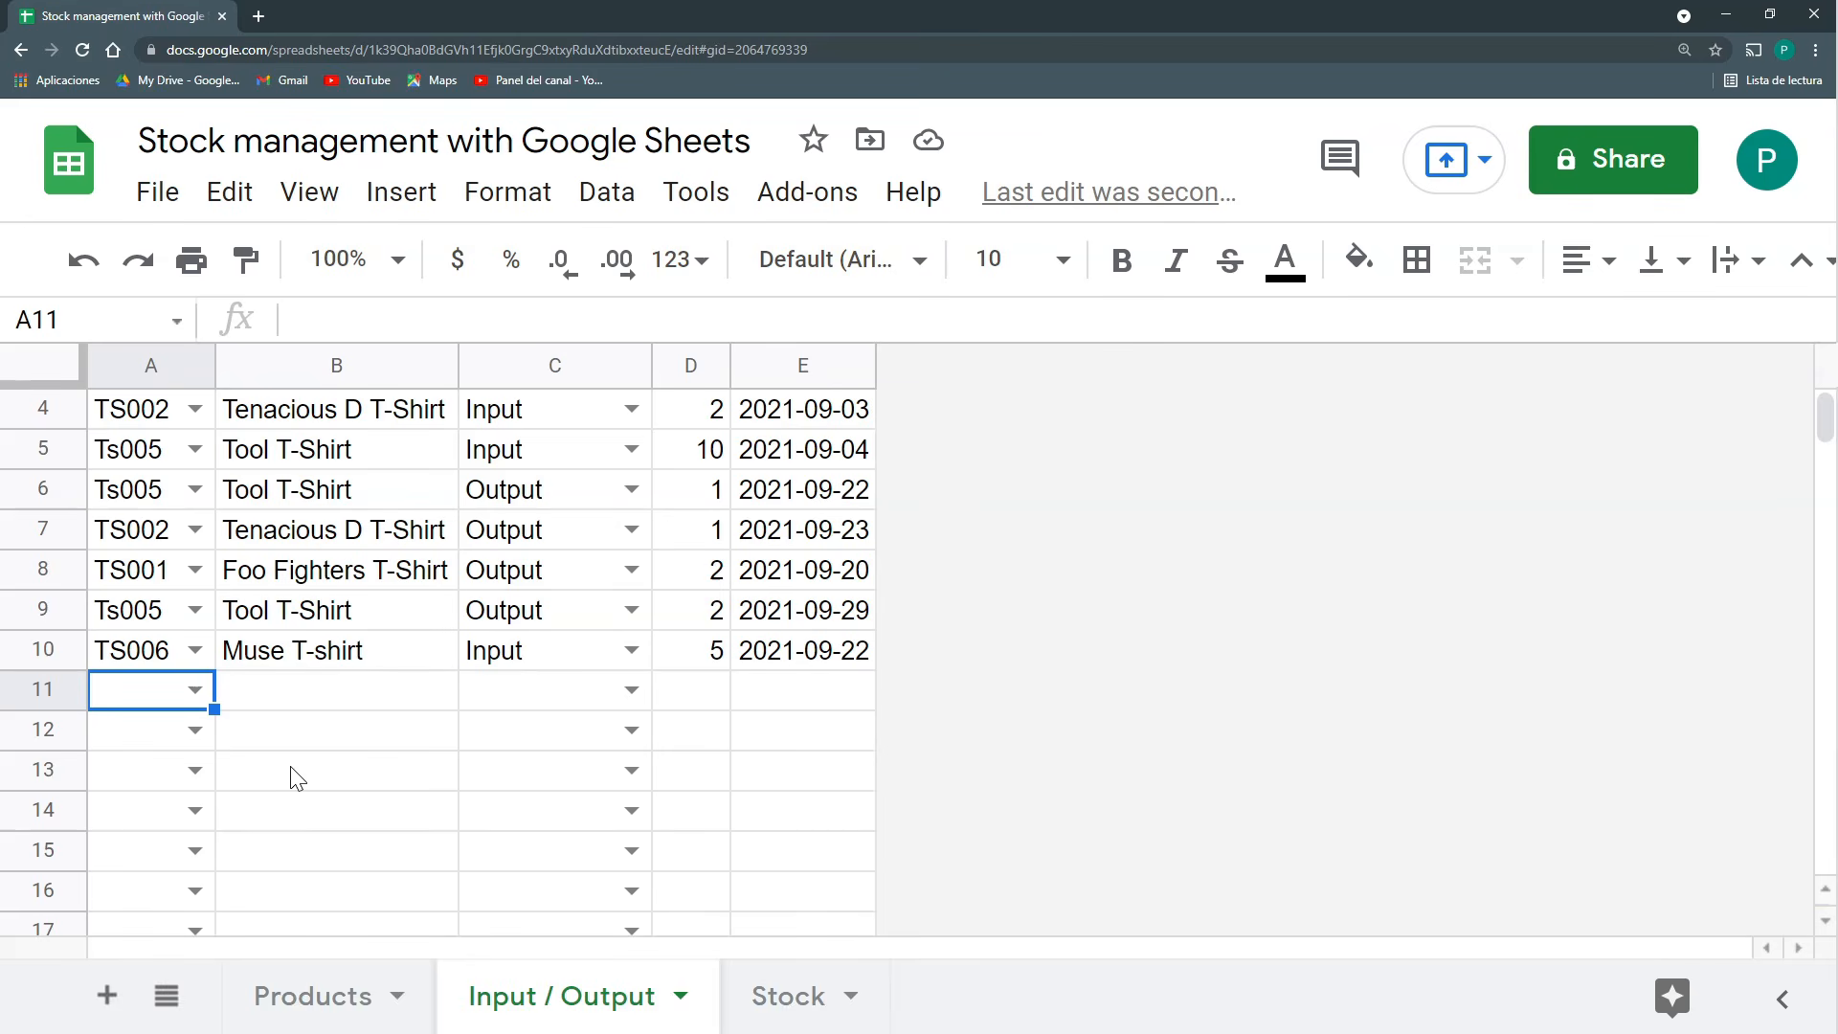
pyautogui.scroll(2, 287, 770)
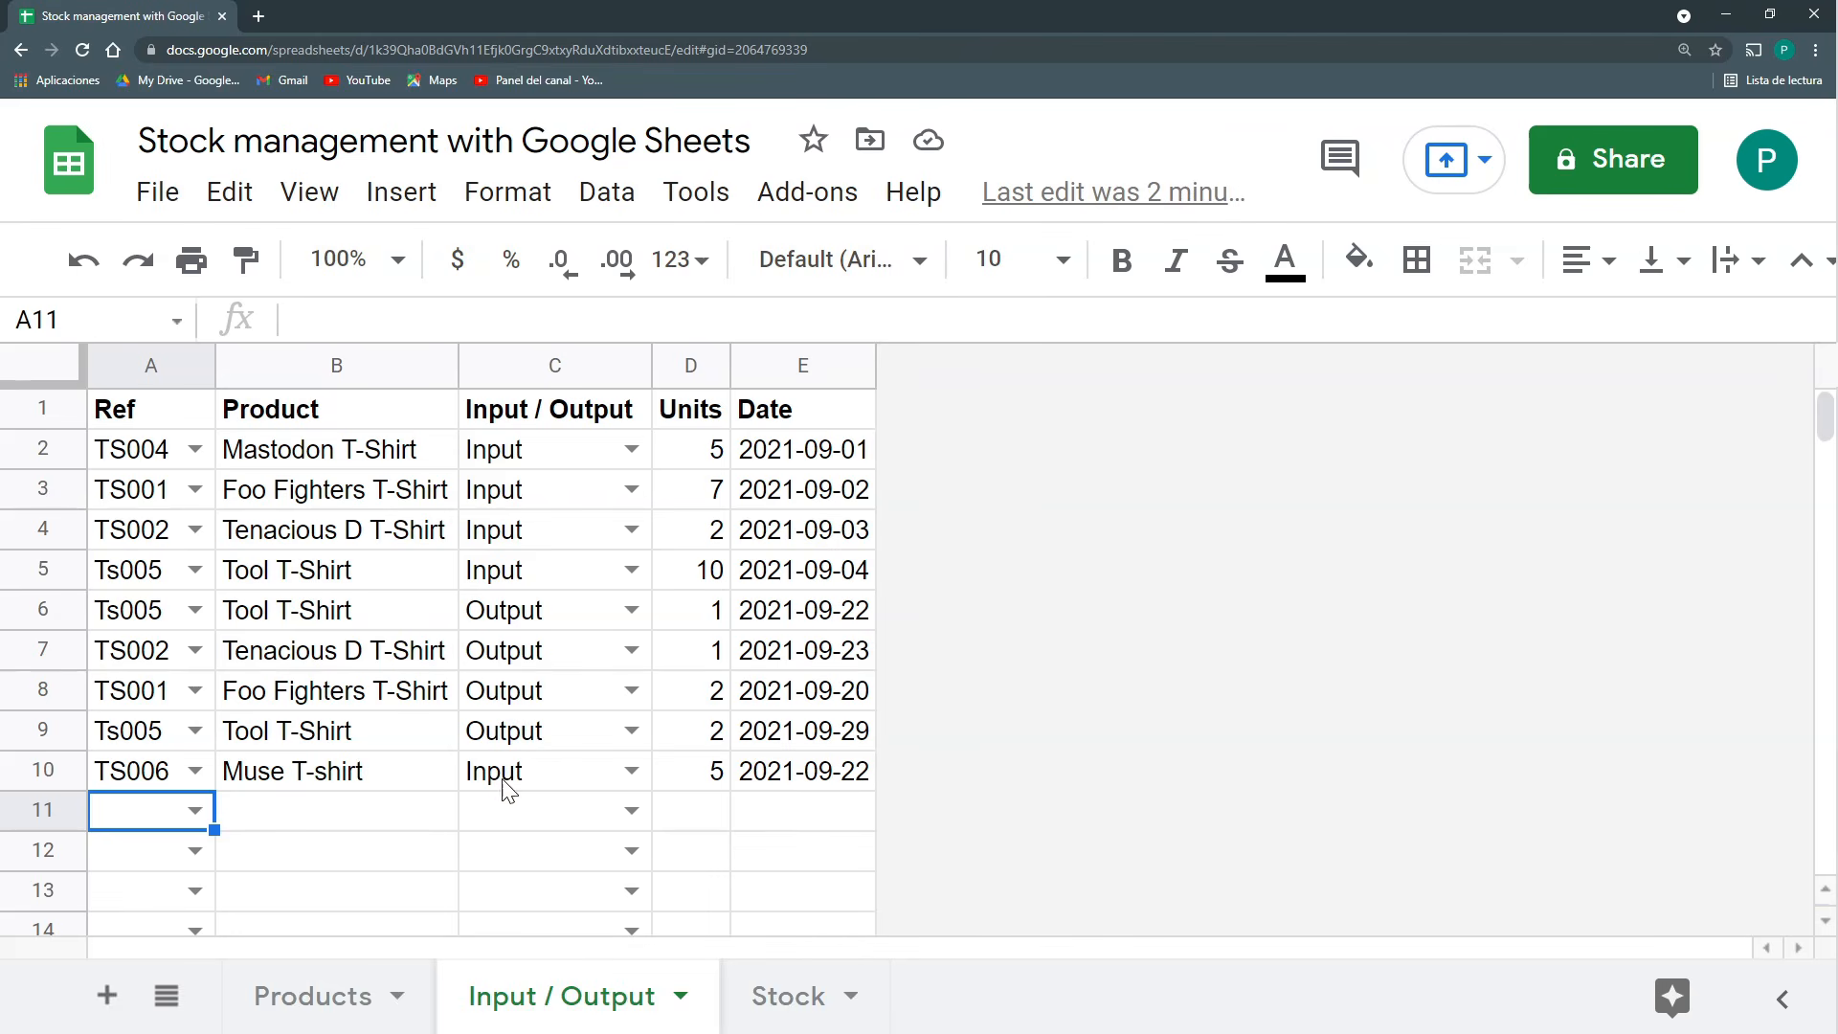
pyautogui.moveTo(193, 773); pyautogui.dragTo(266, 773)
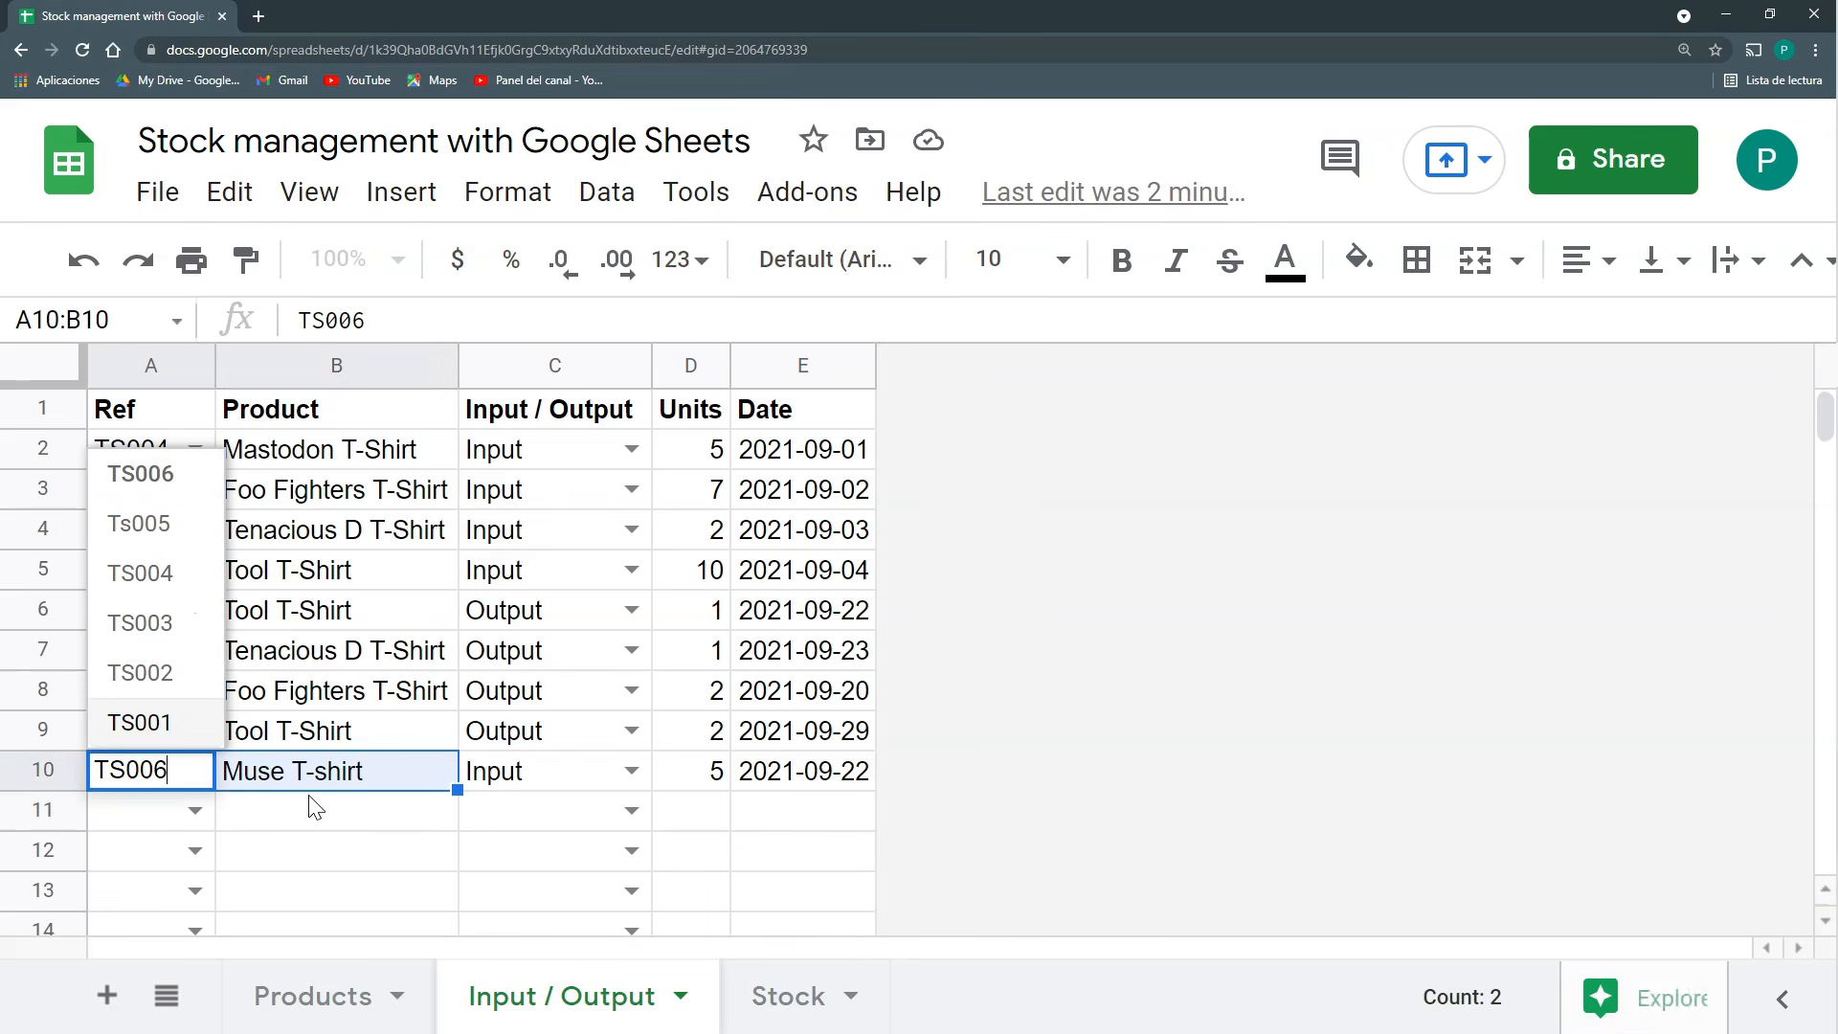
pyautogui.click(316, 807)
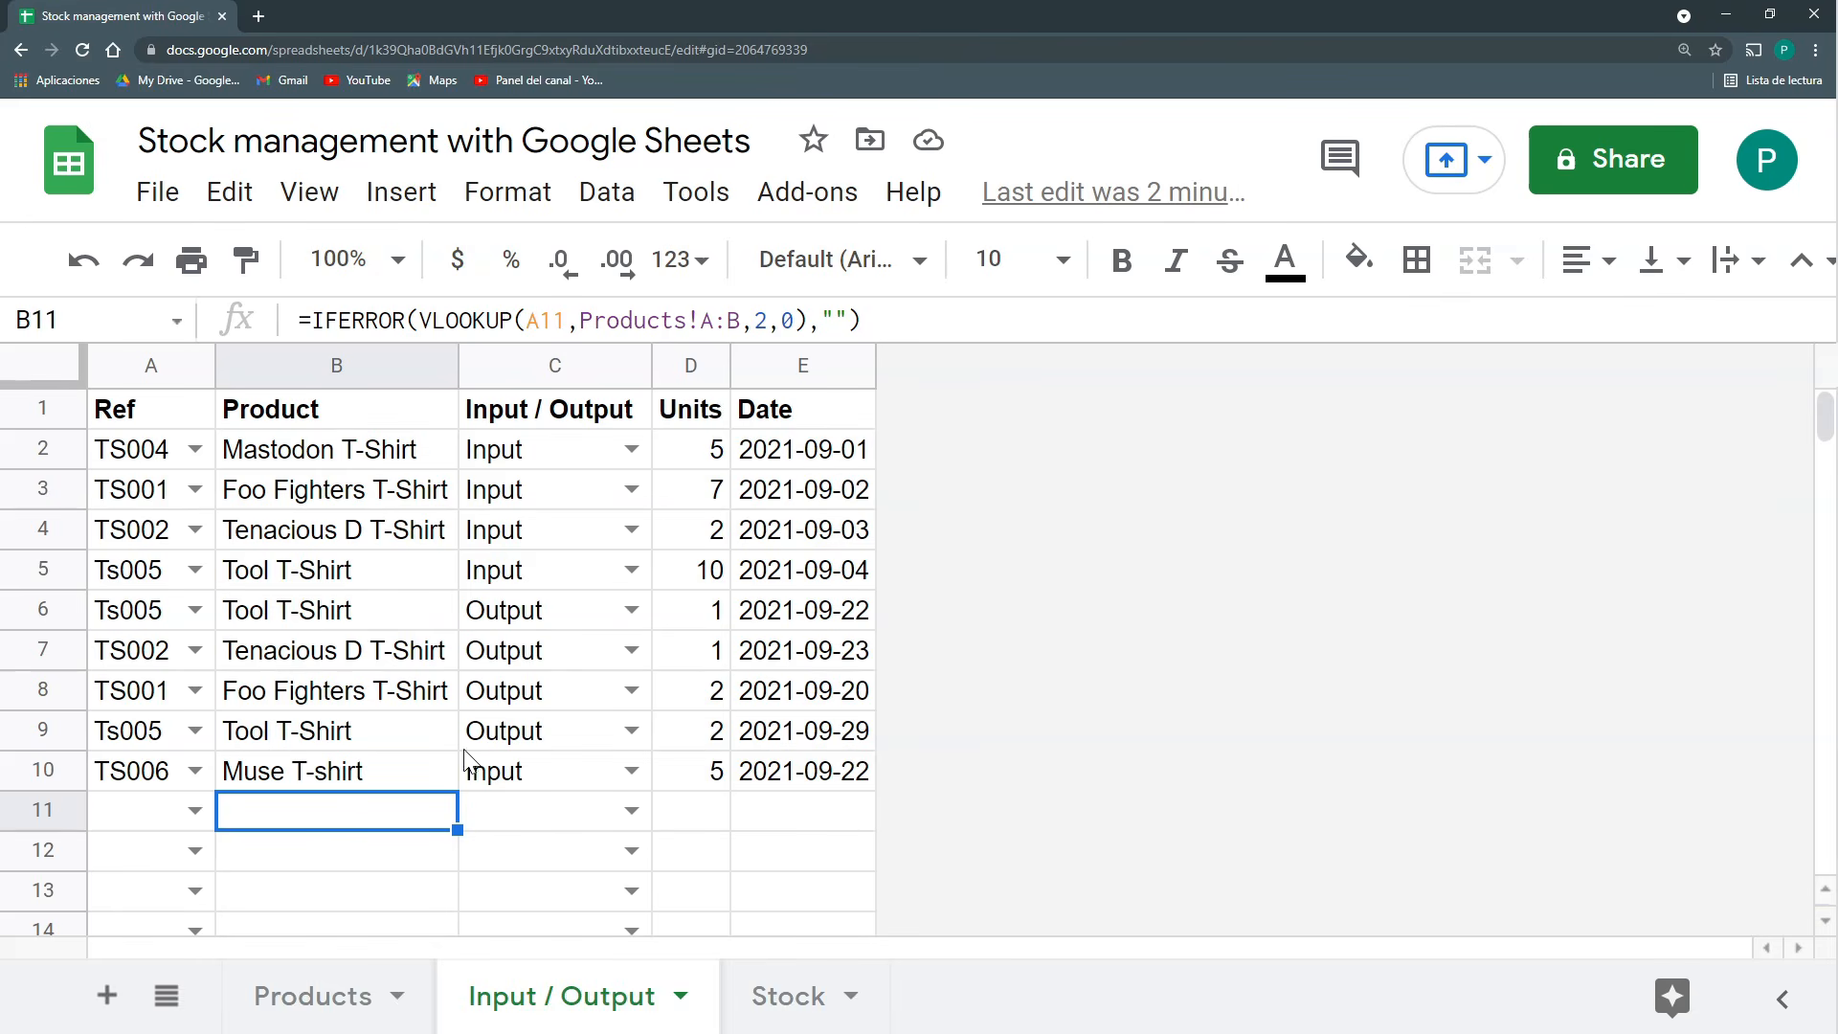
pyautogui.scroll(-3, 361, 765)
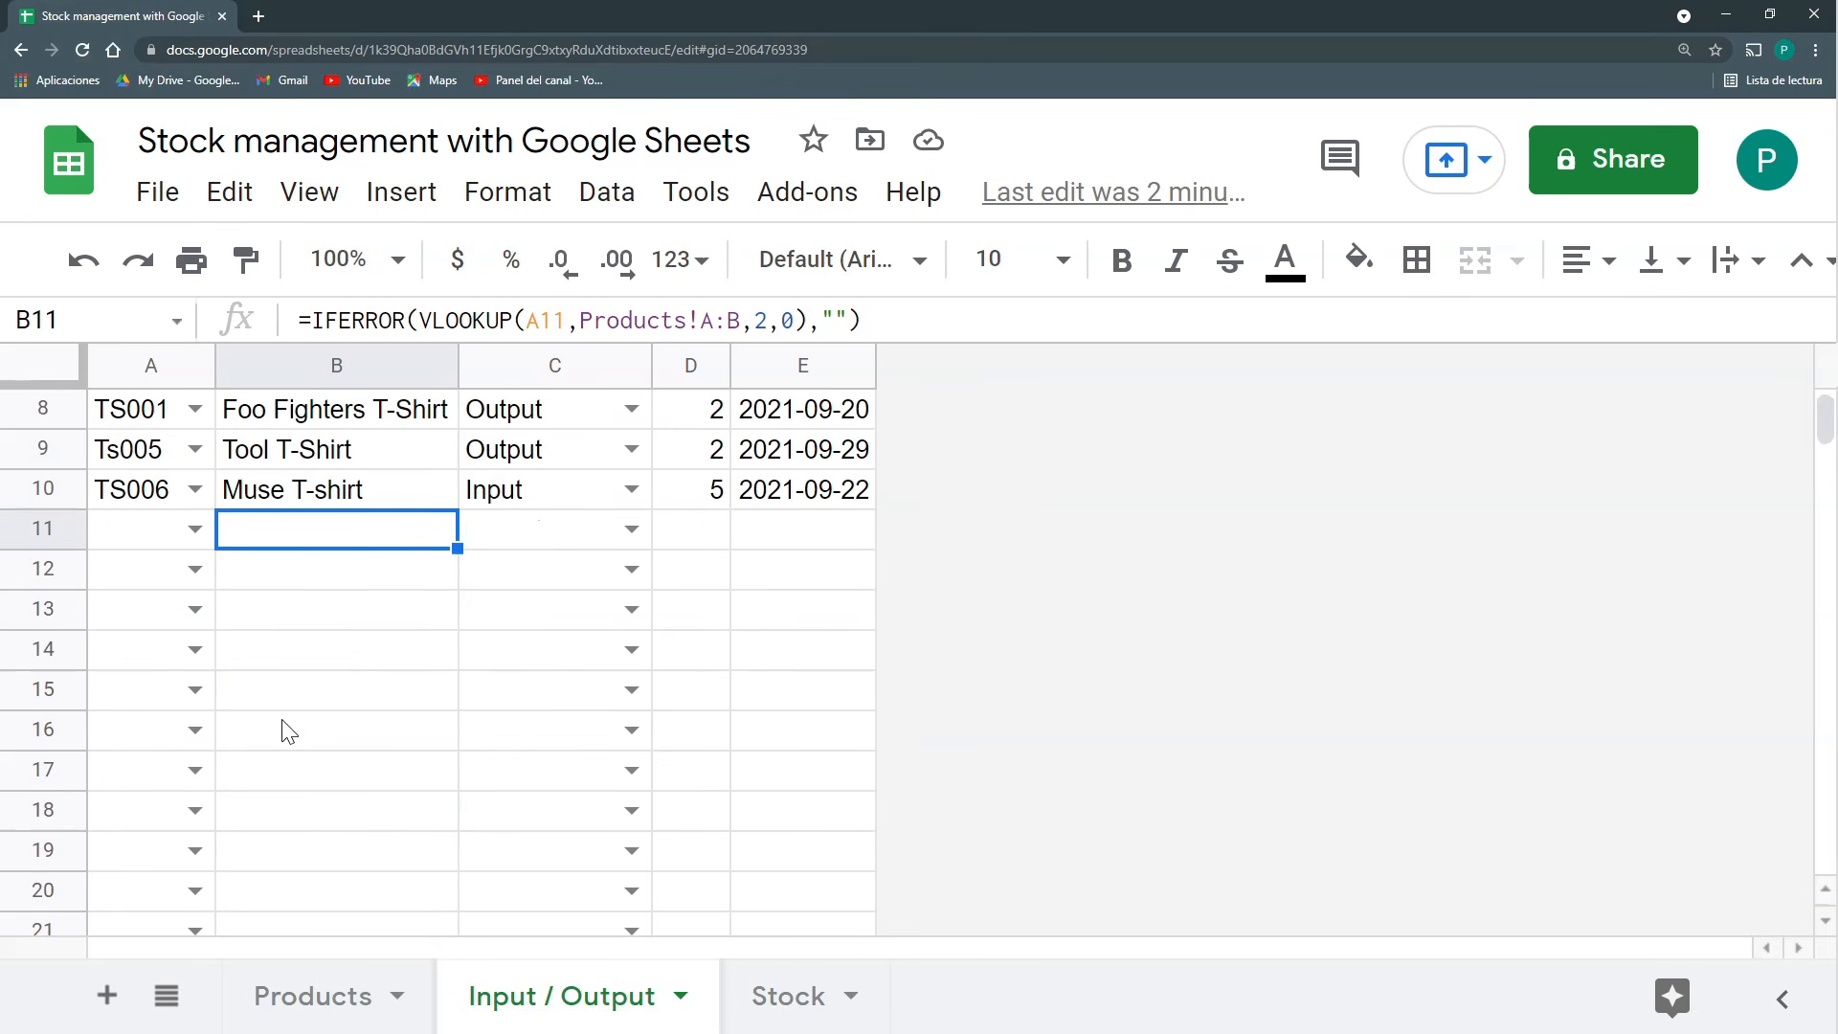
pyautogui.scroll(-3, 287, 759)
pyautogui.scroll(1, 296, 792)
pyautogui.scroll(-1, 383, 814)
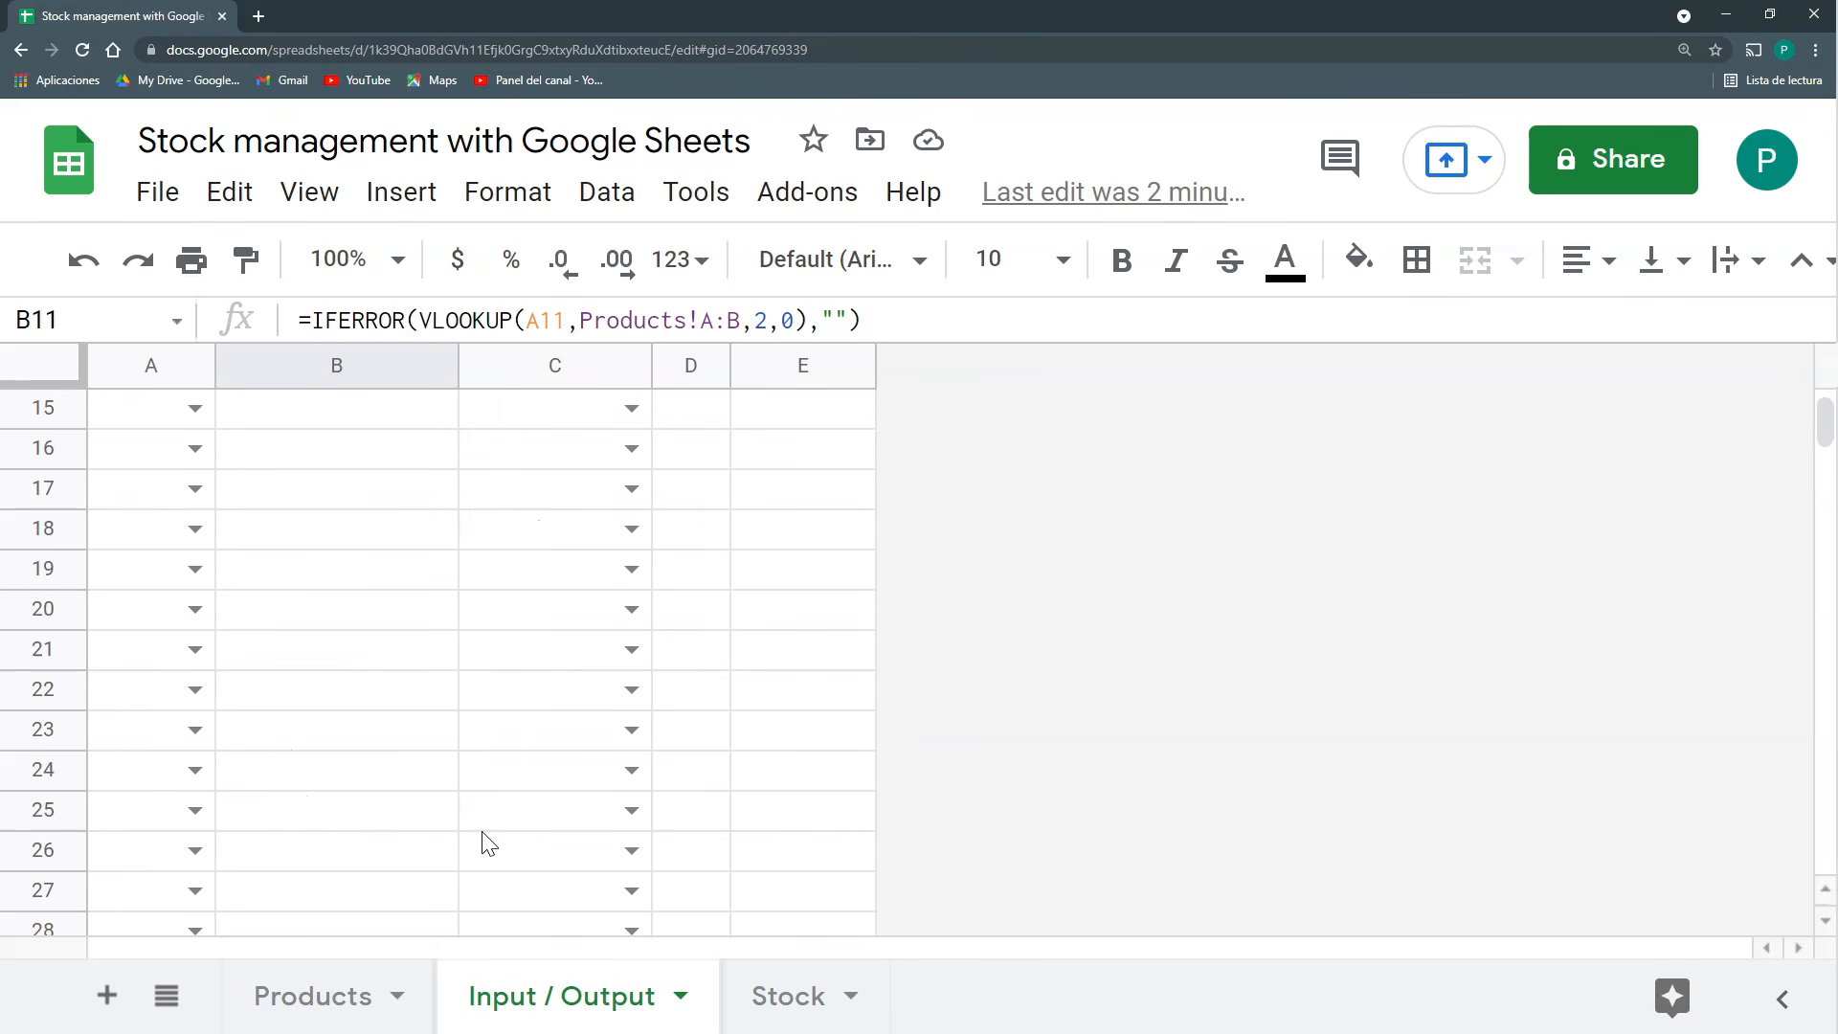
pyautogui.scroll(6, 439, 866)
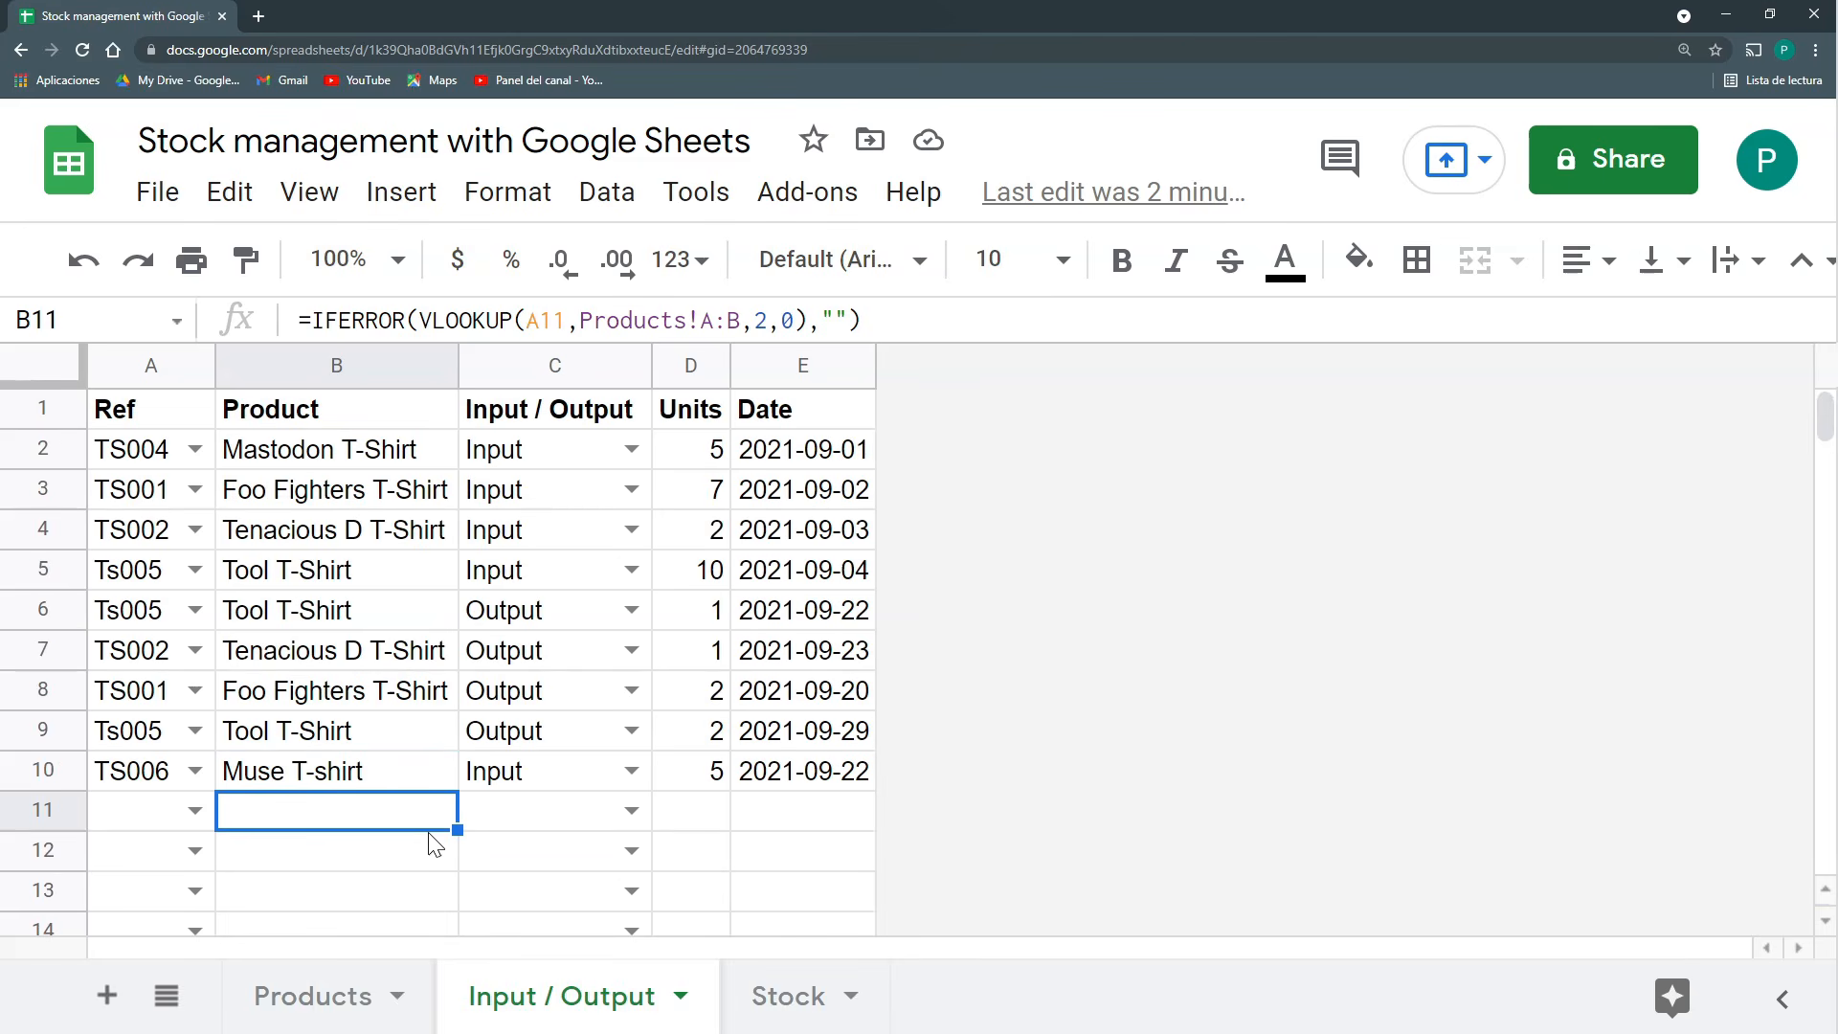